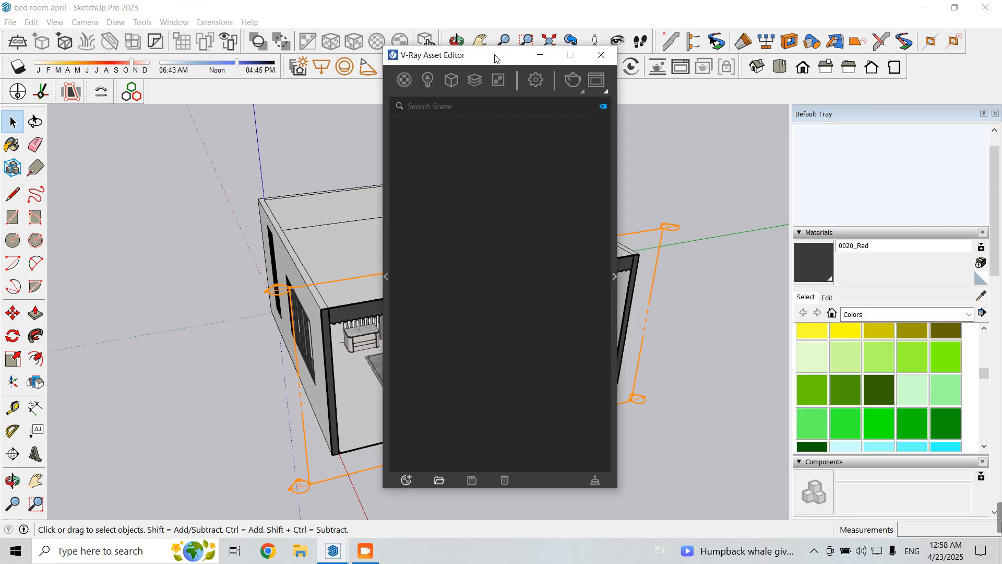
# Step: Open the clipper parameters of the Section 1 geometry in the V-Ray Asset Editor and review its Options
pyautogui.moveTo(495, 58); pyautogui.dragTo(507, 60)
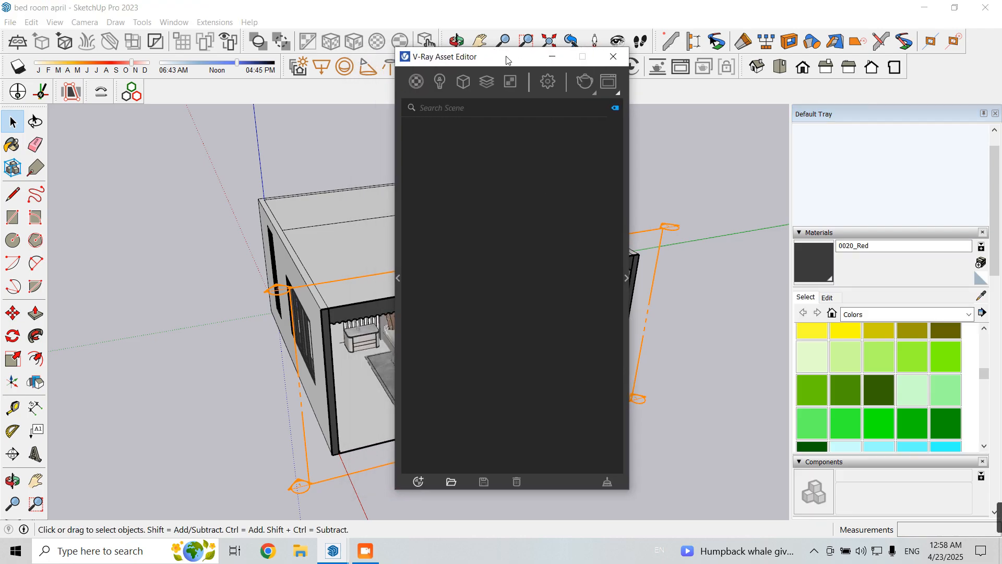
pyautogui.click(462, 81)
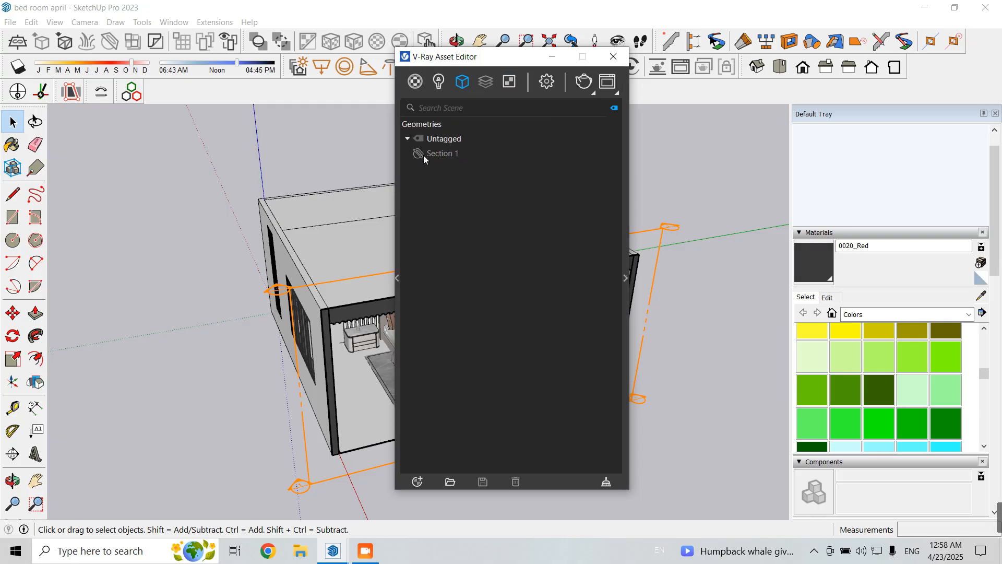
pyautogui.click(440, 154)
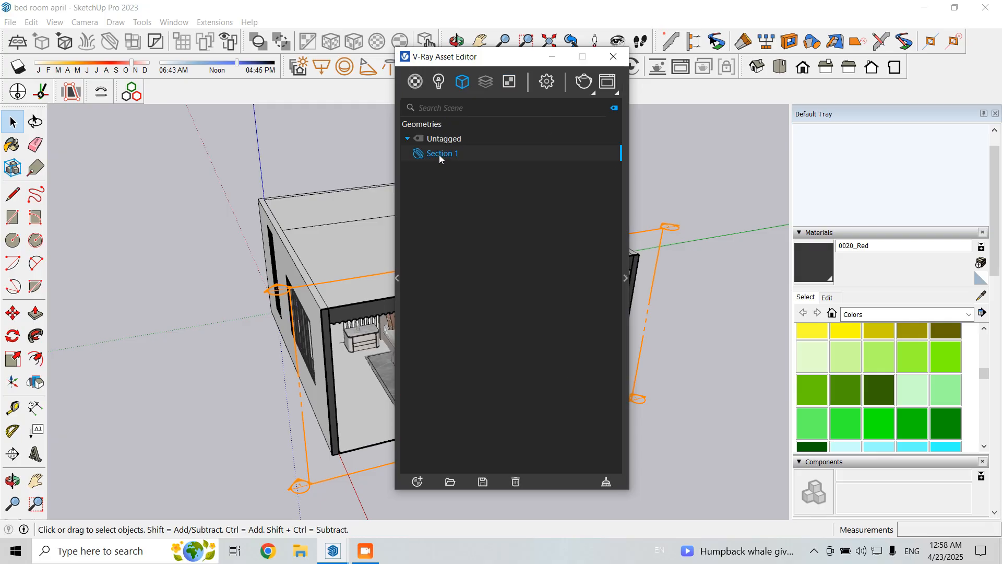
pyautogui.click(625, 278)
pyautogui.moveTo(616, 56); pyautogui.dragTo(499, 54)
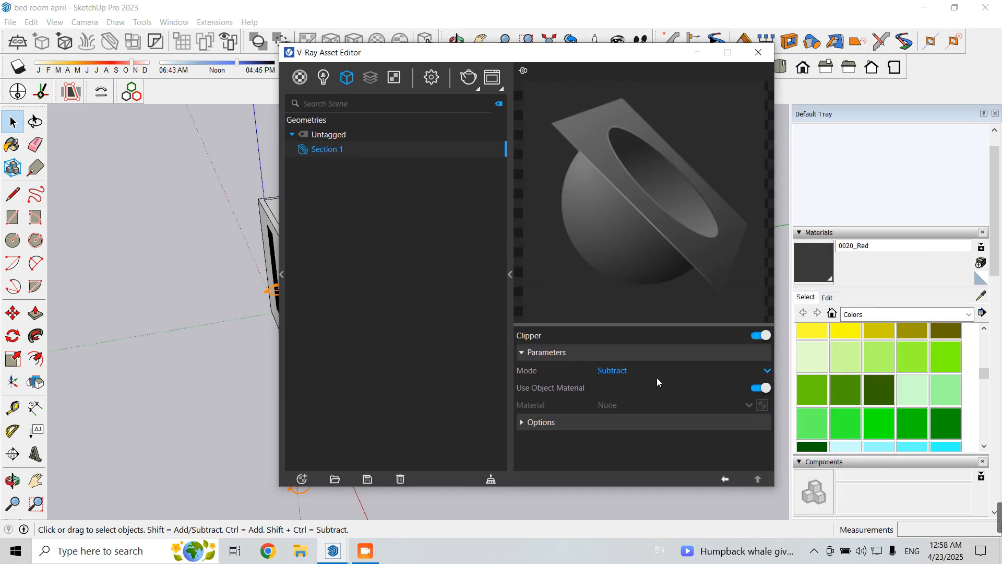
pyautogui.click(560, 429)
pyautogui.scroll(-1, 608, 398)
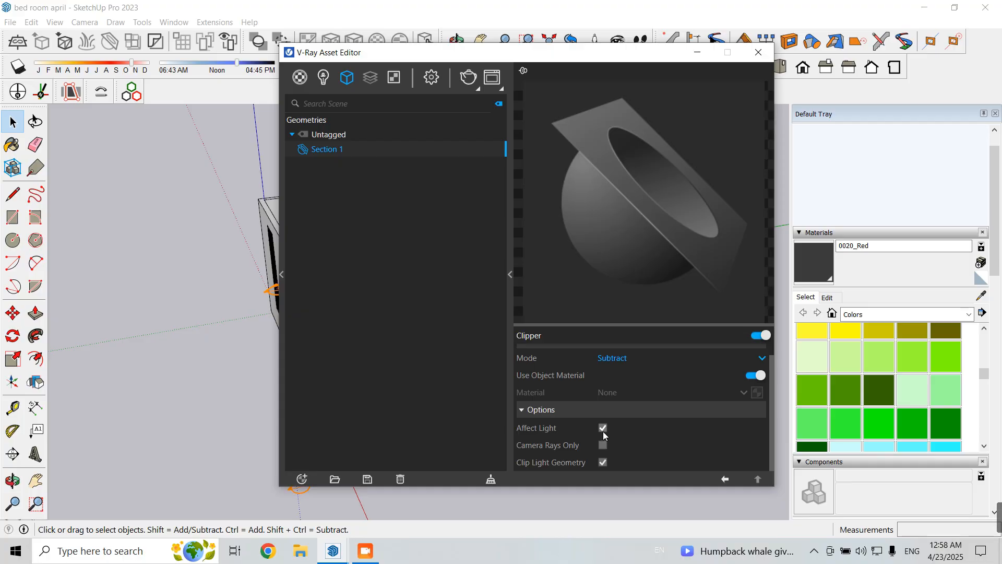
pyautogui.moveTo(646, 60); pyautogui.dragTo(356, 42)
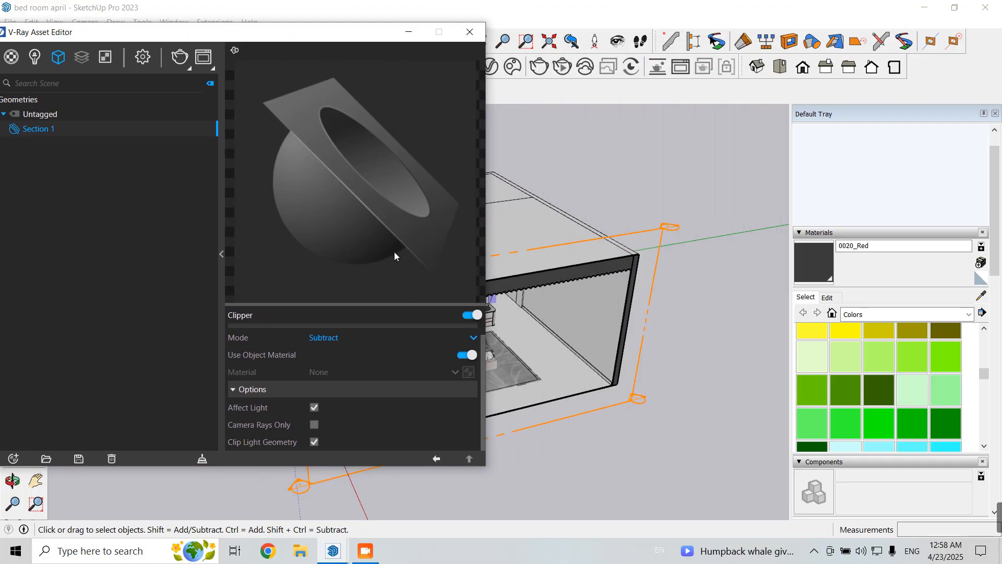
pyautogui.click(409, 32)
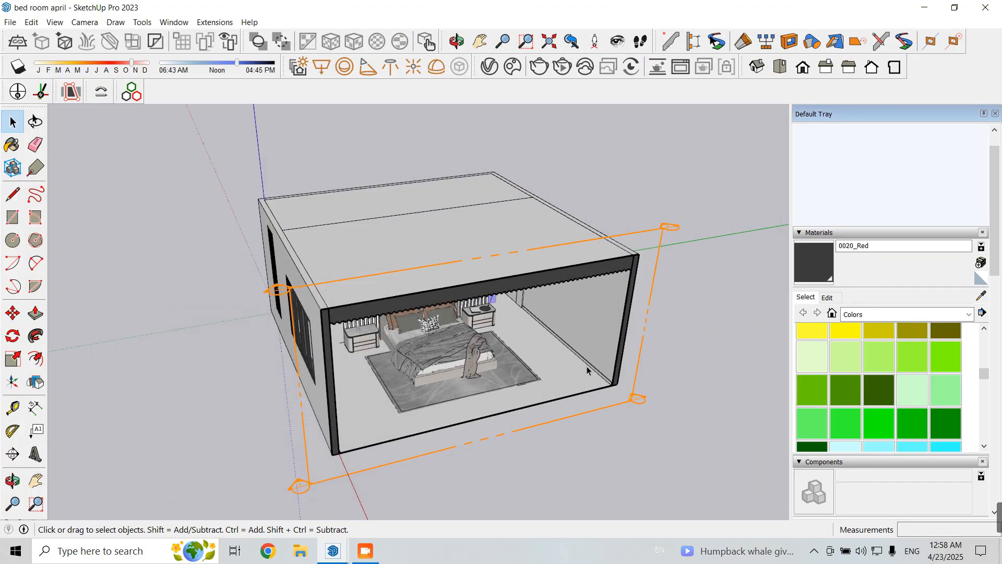
# Step: Examine the section cut across the open front of the room and the bedroom interior behind it
pyautogui.moveTo(586, 365); pyautogui.dragTo(628, 301, button='middle')
pyautogui.moveTo(694, 355); pyautogui.dragTo(670, 280, button='middle')
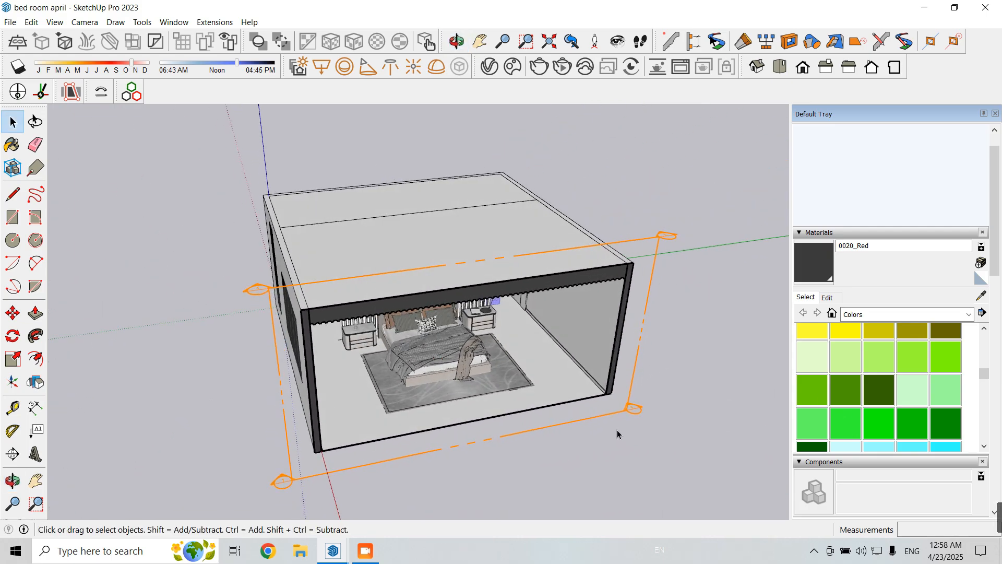
pyautogui.moveTo(585, 475); pyautogui.dragTo(478, 387, button='middle')
pyautogui.scroll(5, 479, 386)
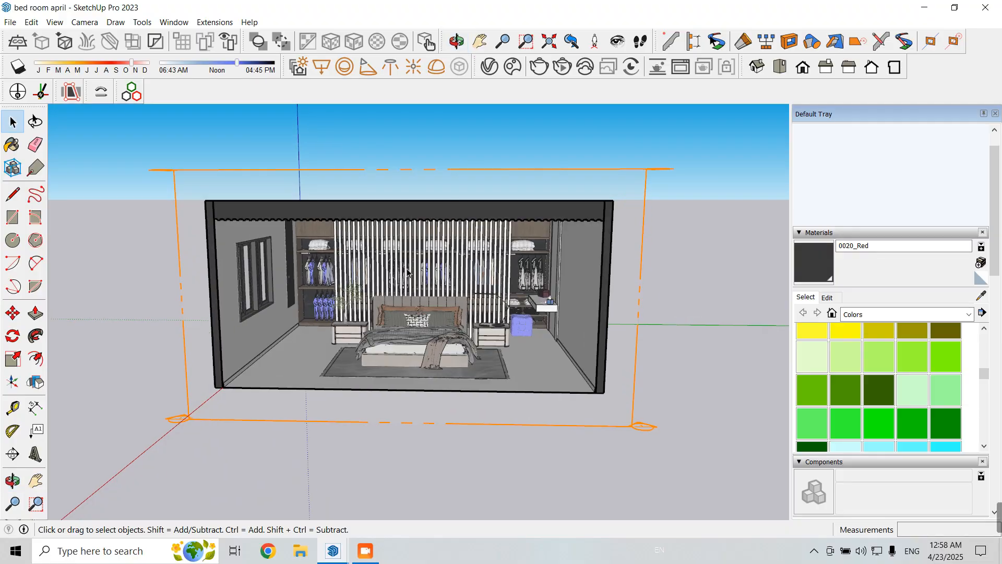
pyautogui.moveTo(525, 335); pyautogui.dragTo(517, 326, button='middle')
pyautogui.scroll(6, 456, 309)
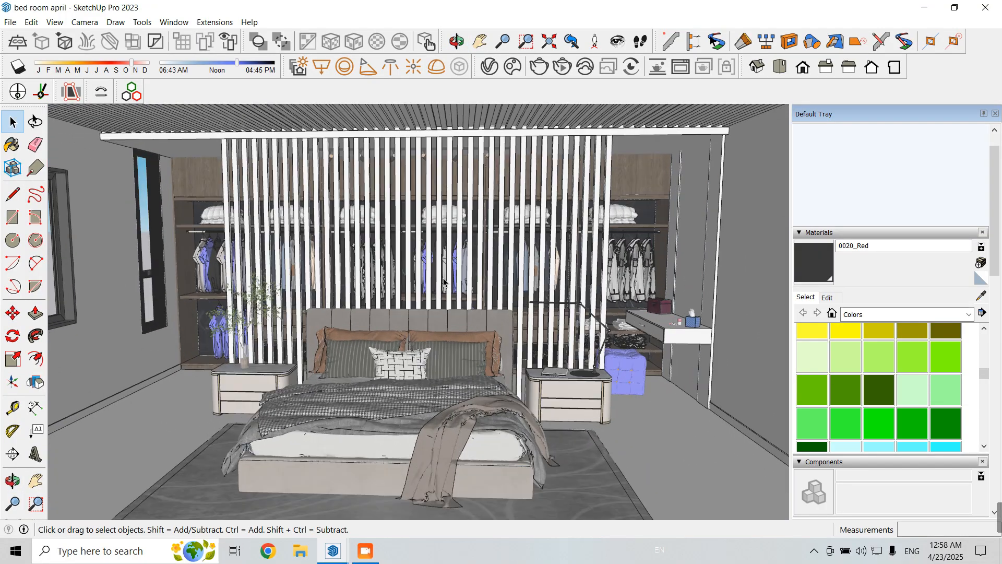
pyautogui.scroll(-6, 444, 282)
pyautogui.moveTo(443, 282); pyautogui.dragTo(685, 417, button='middle')
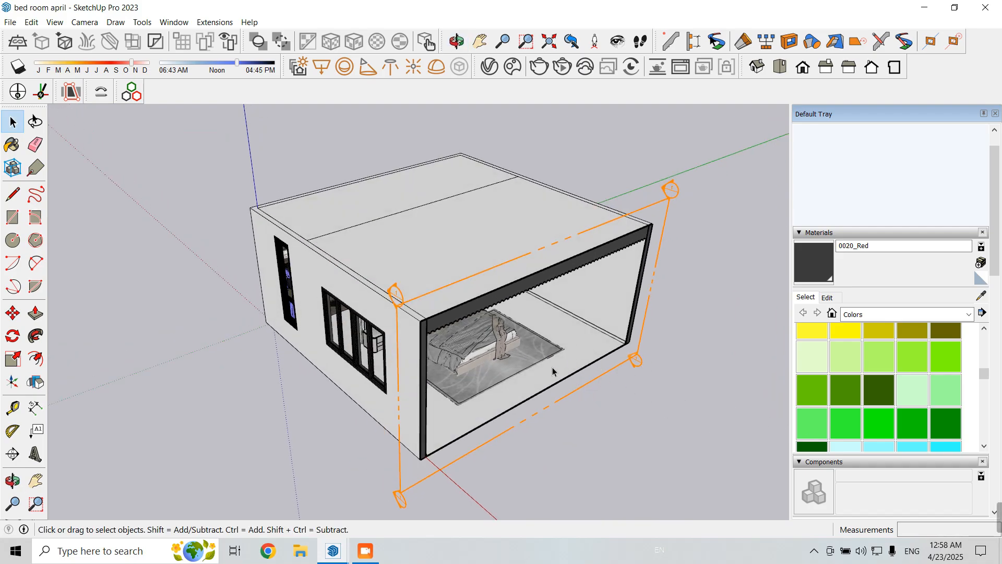
pyautogui.moveTo(672, 376); pyautogui.dragTo(595, 372, button='middle')
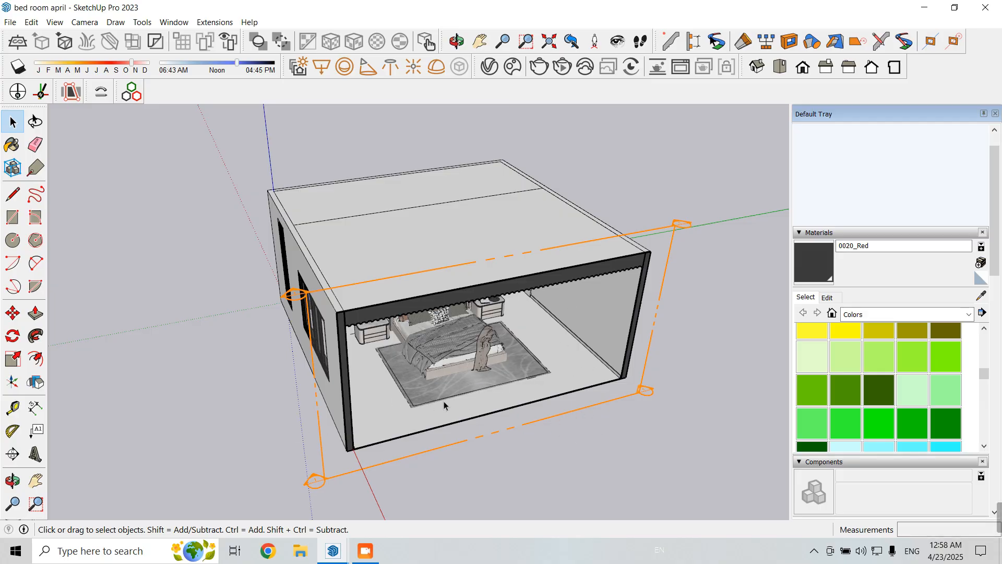
pyautogui.moveTo(443, 402); pyautogui.dragTo(502, 367, button='middle')
pyautogui.moveTo(555, 336); pyautogui.dragTo(316, 349, button='middle')
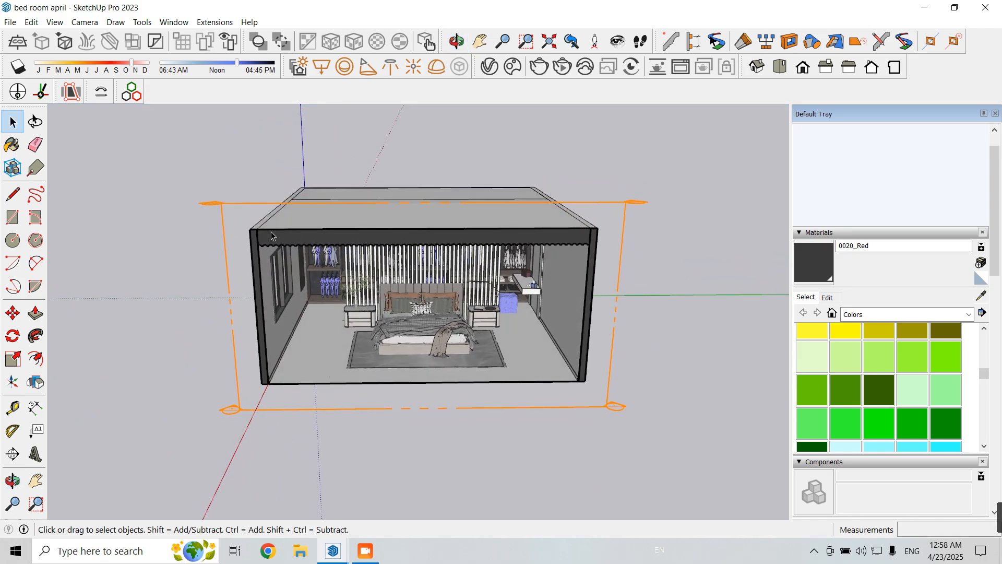
pyautogui.moveTo(451, 358); pyautogui.dragTo(393, 313, button='middle')
pyautogui.scroll(3, 393, 311)
pyautogui.scroll(3, 393, 311)
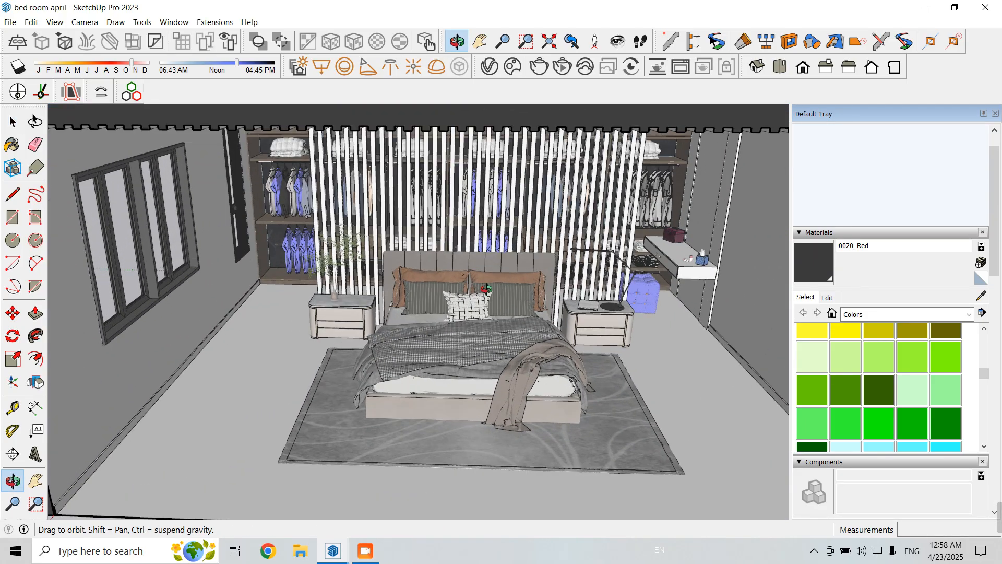
pyautogui.moveTo(483, 288); pyautogui.dragTo(433, 264, button='middle')
pyautogui.scroll(-4, 501, 342)
pyautogui.moveTo(500, 341); pyautogui.dragTo(558, 368, button='middle')
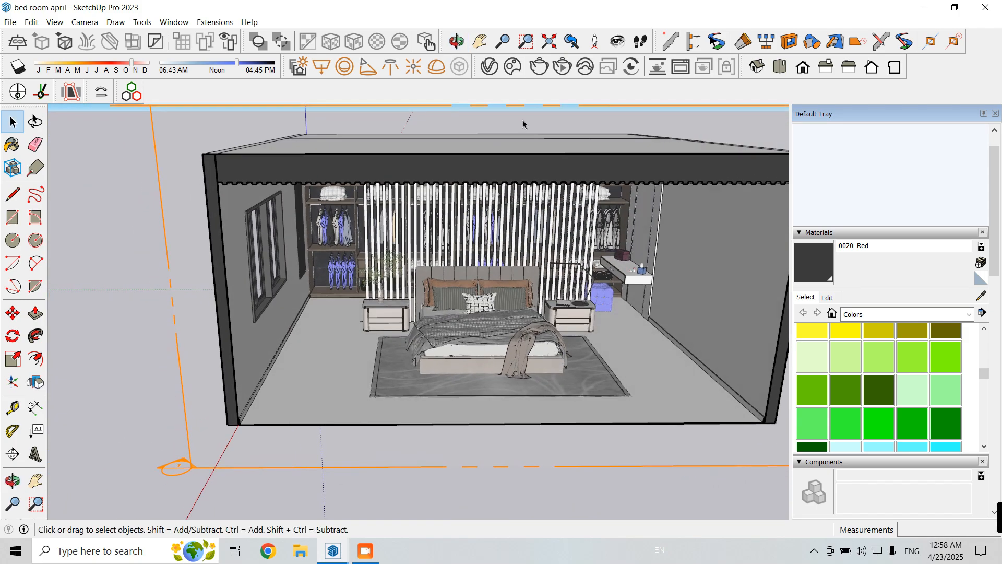
# Step: Turn off Affect Light and enable Camera Rays Only in the Section 1 clipper options
pyautogui.click(489, 66)
pyautogui.moveTo(304, 44); pyautogui.dragTo(476, 44)
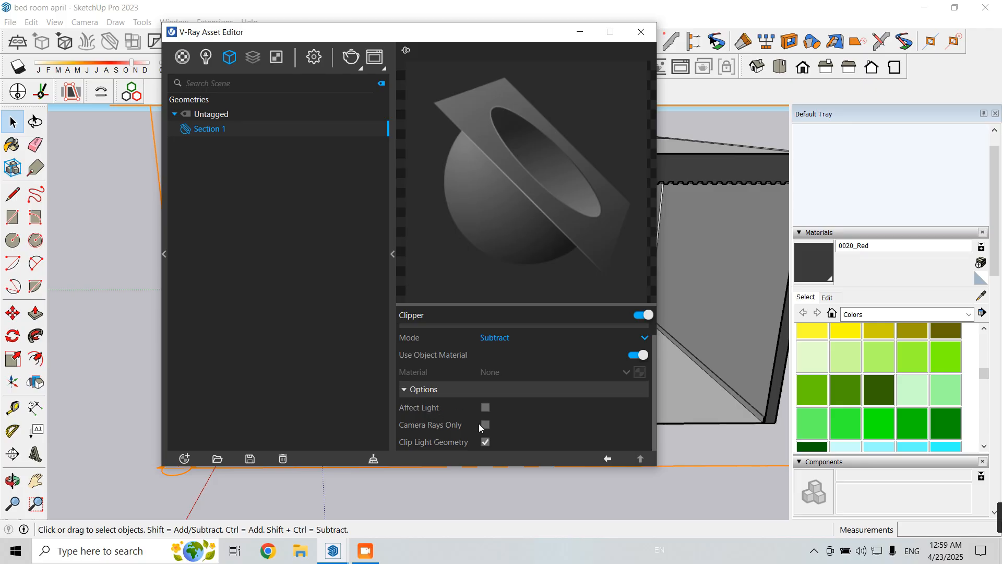
pyautogui.click(484, 424)
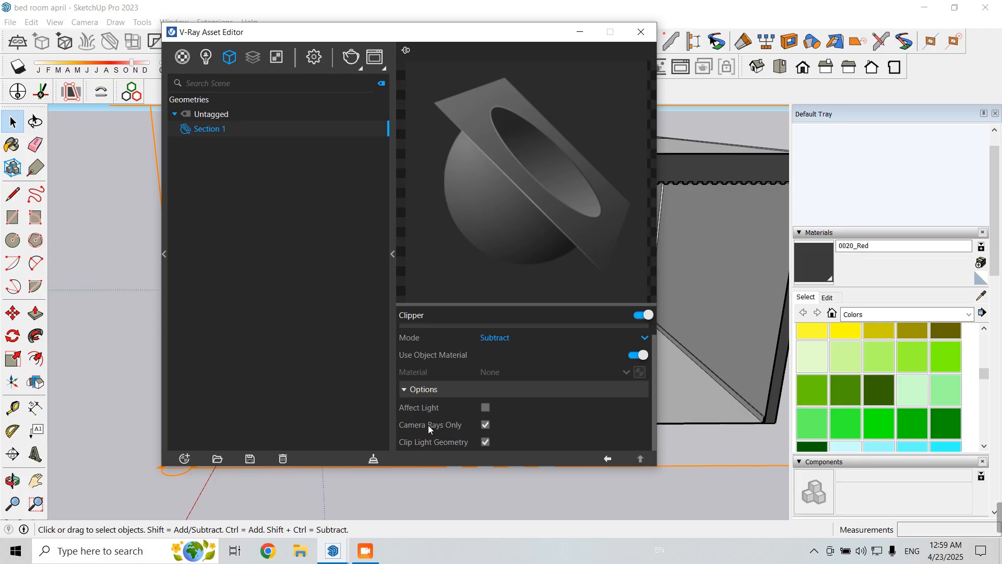
pyautogui.click(647, 39)
# Step: Inspect the window wall from outside and the bed area through the section opening
pyautogui.moveTo(477, 359); pyautogui.dragTo(492, 295, button='middle')
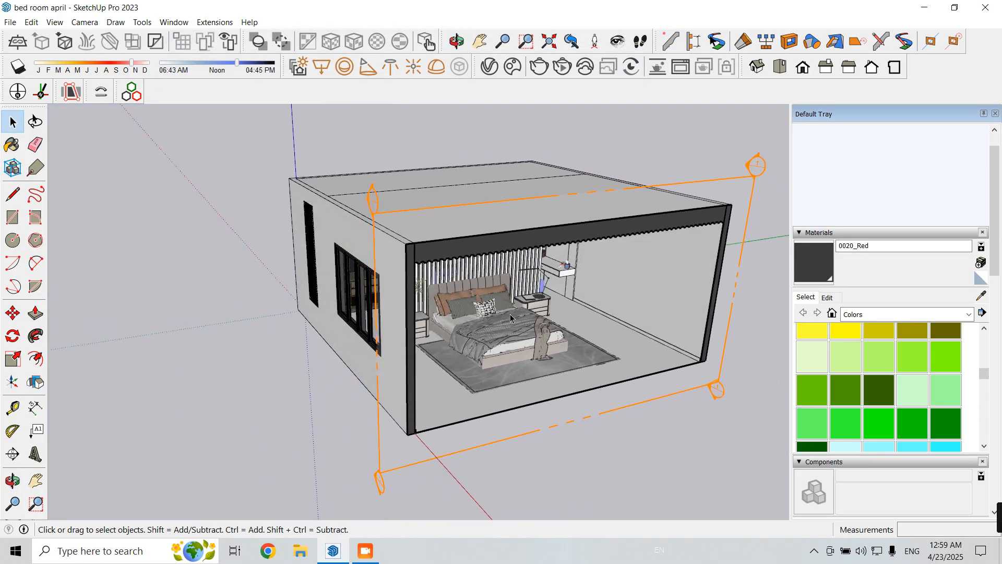
pyautogui.moveTo(562, 329); pyautogui.dragTo(177, 235, button='middle')
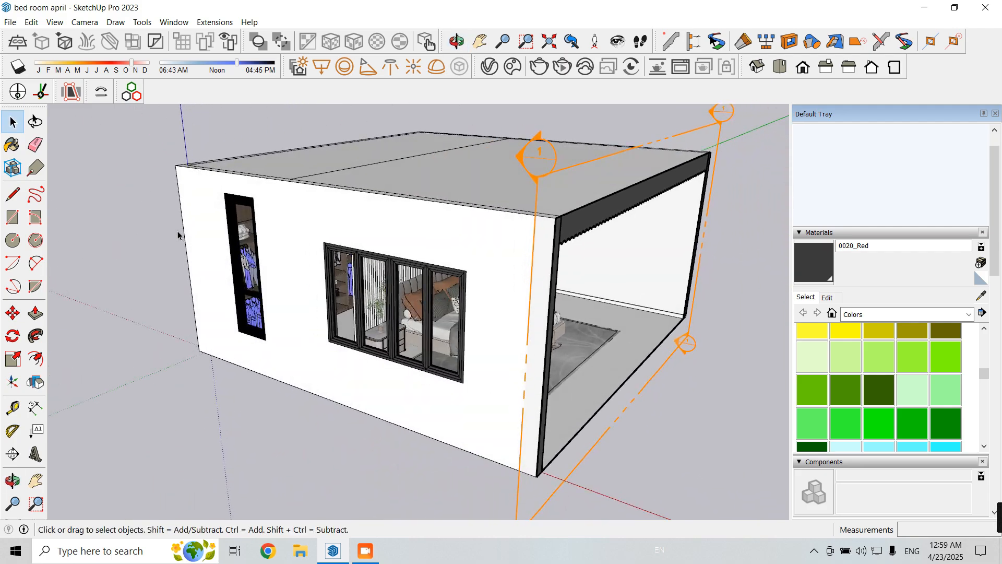
pyautogui.moveTo(579, 330); pyautogui.dragTo(430, 264, button='middle')
pyautogui.scroll(3, 433, 258)
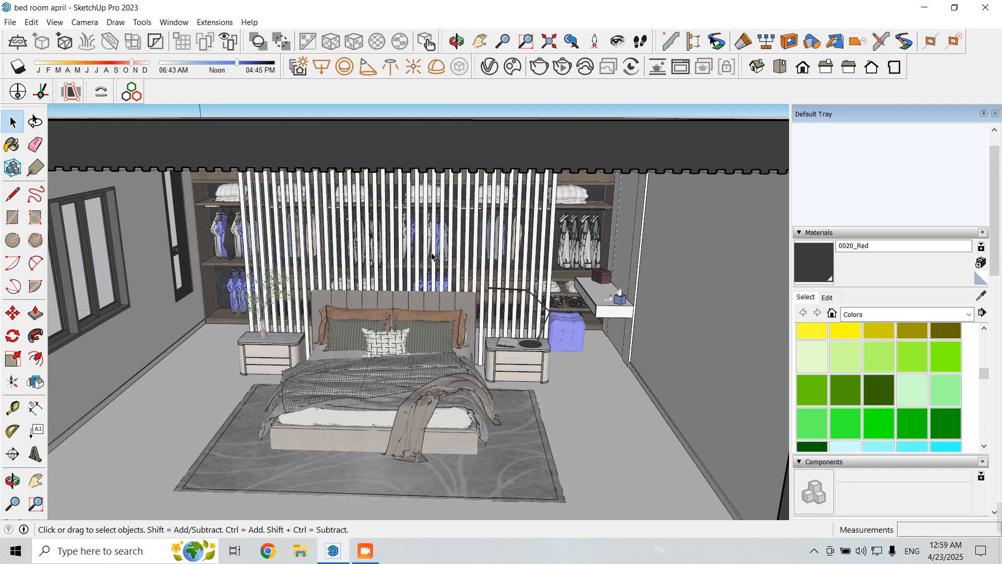
pyautogui.moveTo(364, 274); pyautogui.dragTo(373, 250, button='middle')
pyautogui.scroll(-3, 436, 319)
pyautogui.moveTo(435, 319); pyautogui.dragTo(351, 240, button='middle')
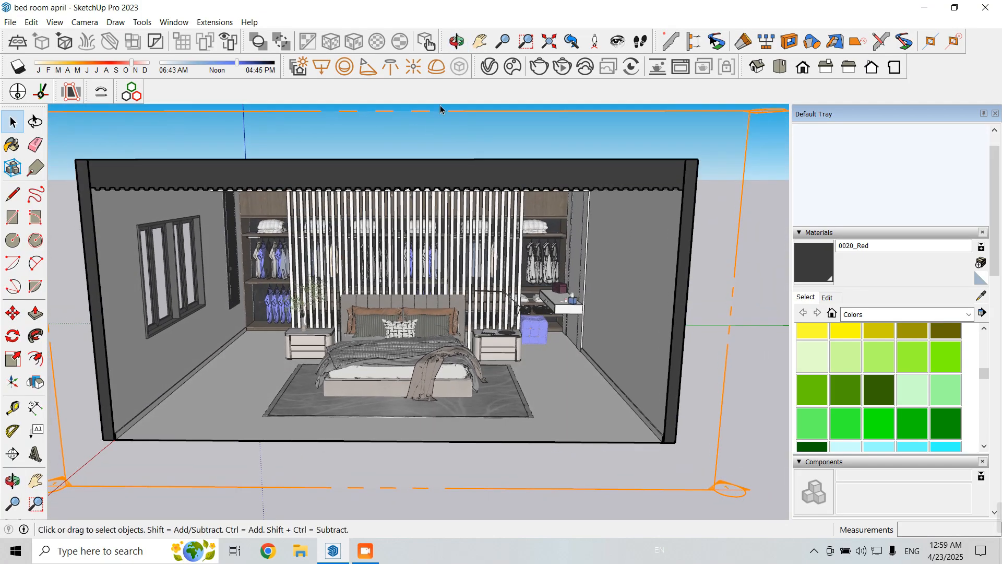
# Step: Open the V-Ray render settings and review the Camera section
pyautogui.click(487, 66)
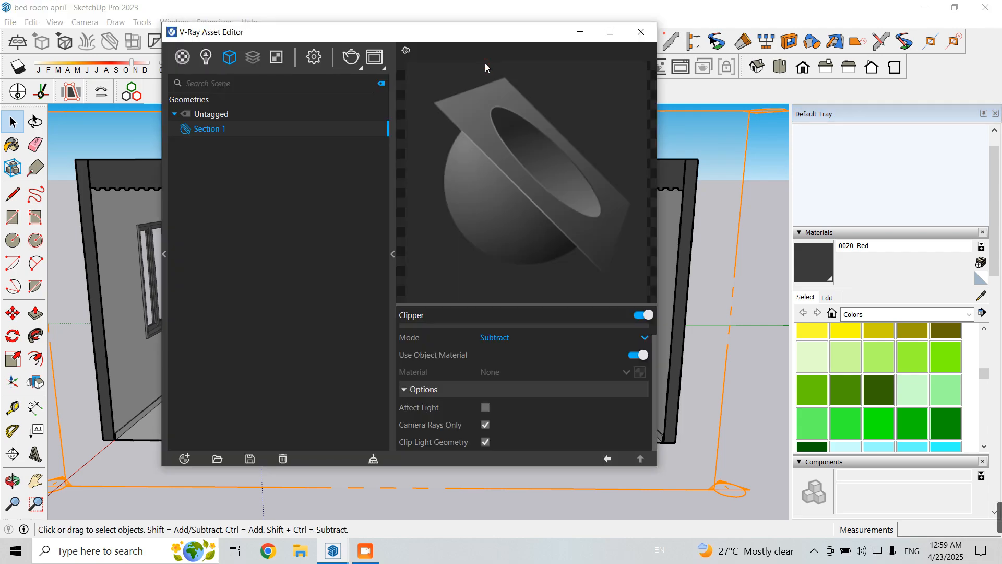
pyautogui.click(315, 57)
pyautogui.click(228, 201)
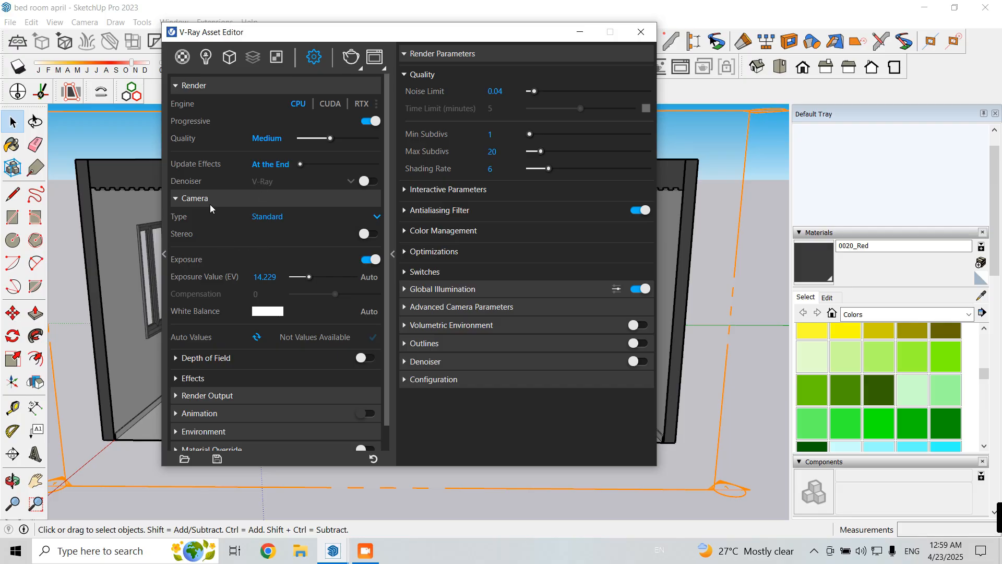
pyautogui.scroll(-1, 235, 245)
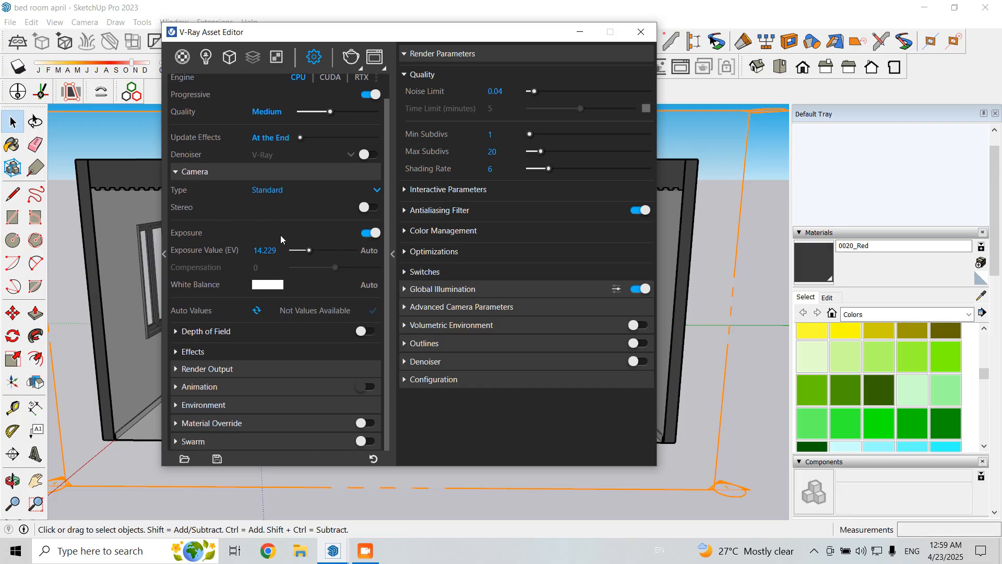
pyautogui.click(238, 177)
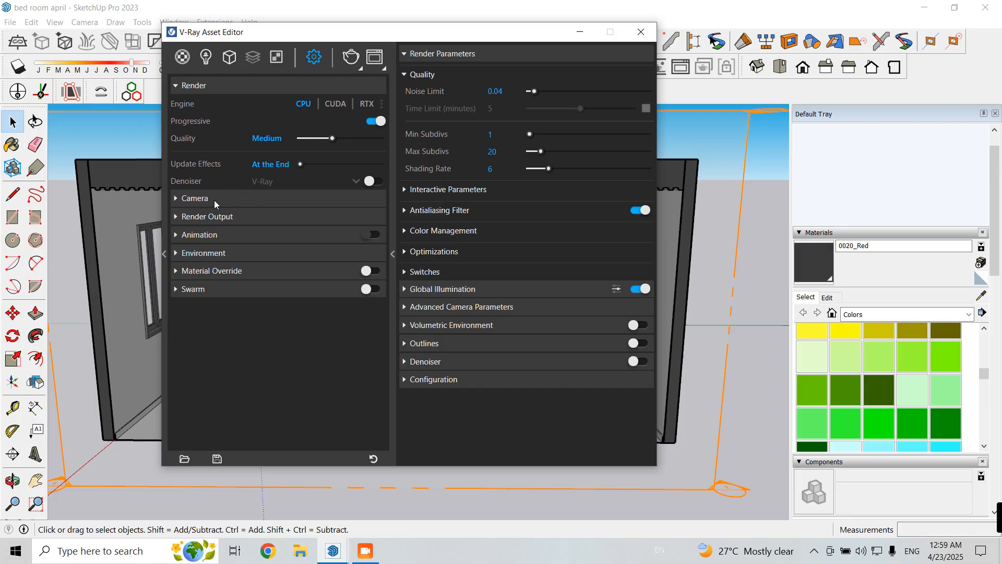
# Step: Set the render output to the 4:3 - Picture aspect ratio with an image width of 500
pyautogui.click(218, 217)
pyautogui.click(303, 269)
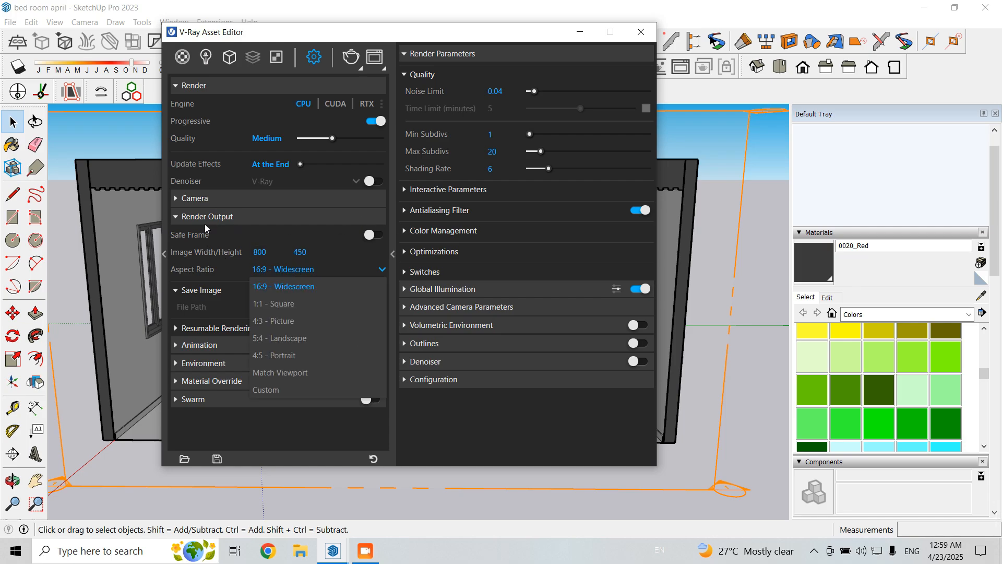
pyautogui.click(277, 321)
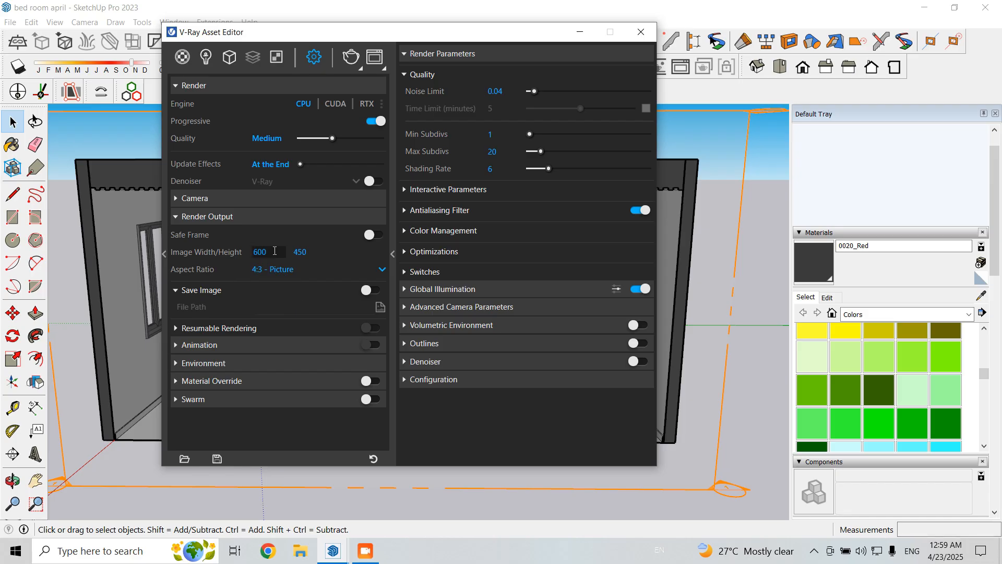
pyautogui.write('500')
pyautogui.press('Return')
pyautogui.click(259, 253)
pyautogui.moveTo(516, 47); pyautogui.dragTo(661, 38)
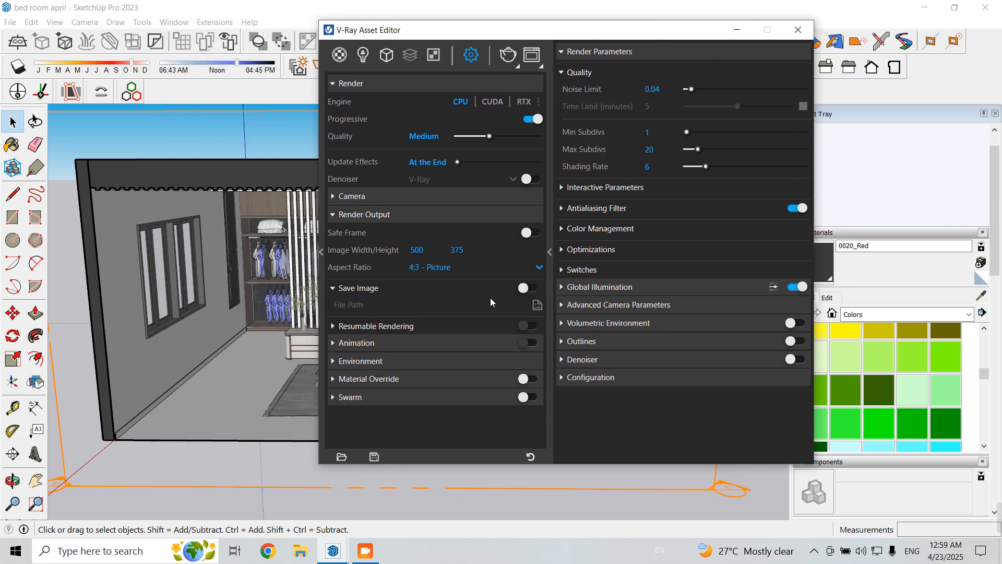
# Step: Enable Material Override and Safe Frame in the V-Ray render settings
pyautogui.click(427, 381)
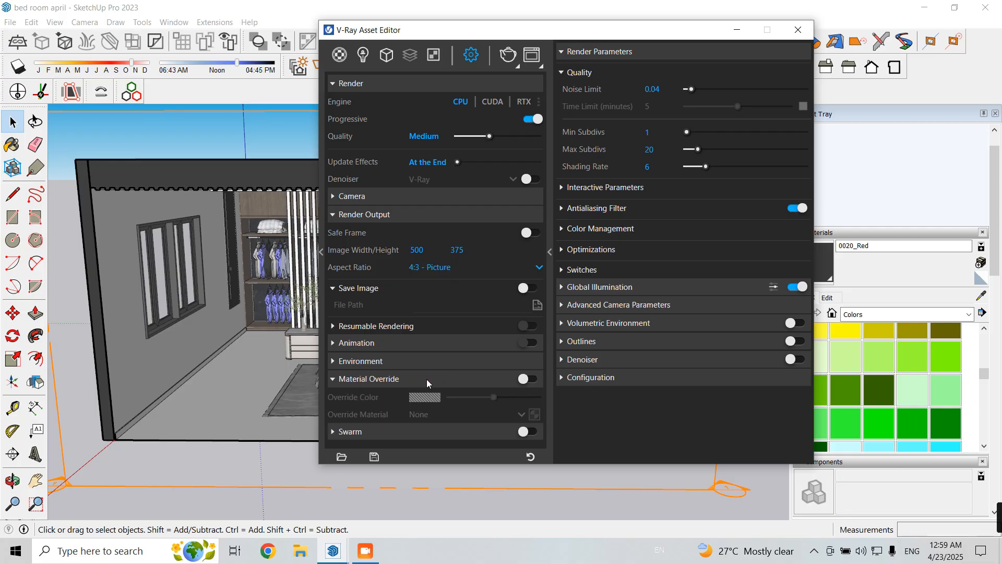
pyautogui.click(530, 380)
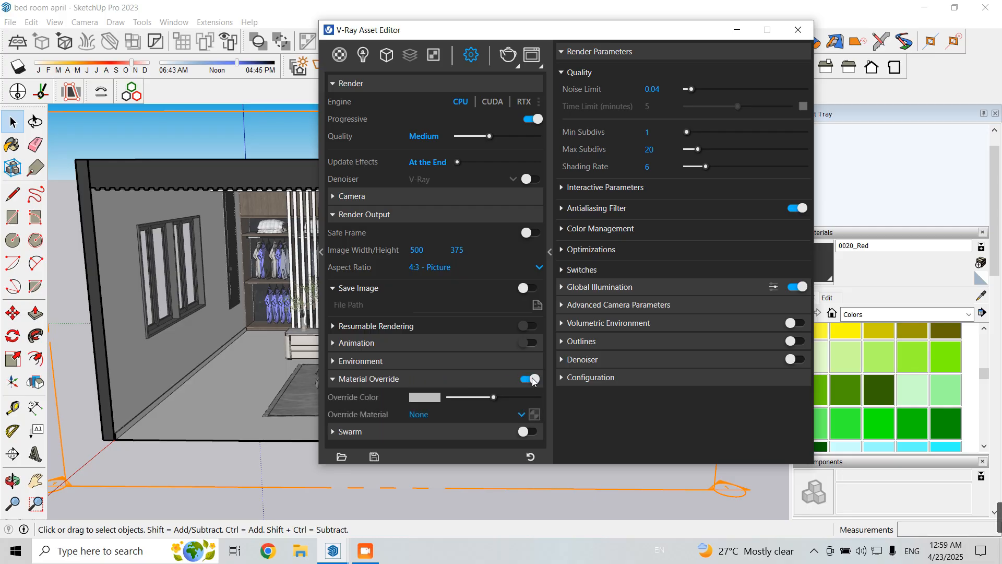
pyautogui.click(388, 381)
pyautogui.moveTo(522, 34); pyautogui.dragTo(653, 39)
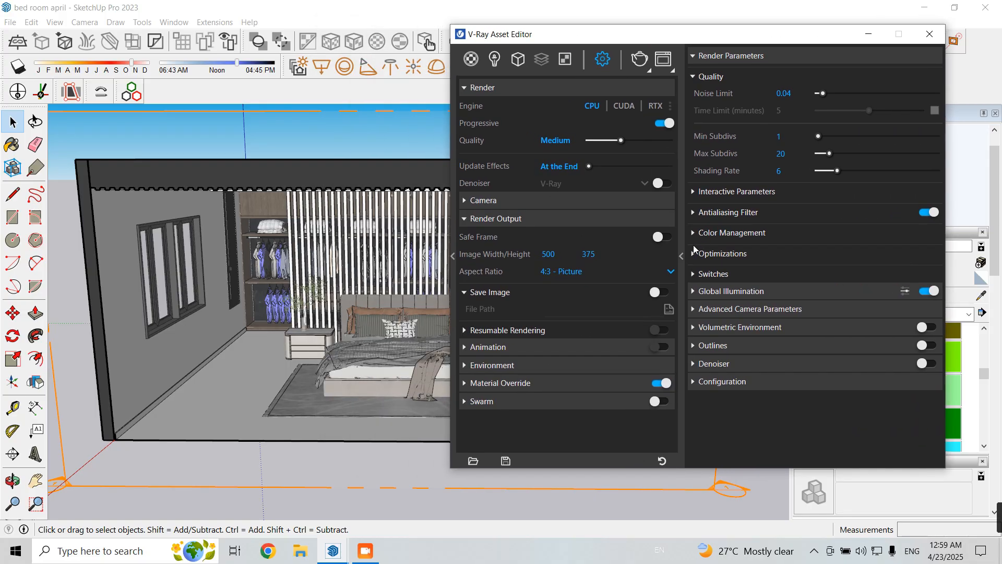
pyautogui.click(666, 238)
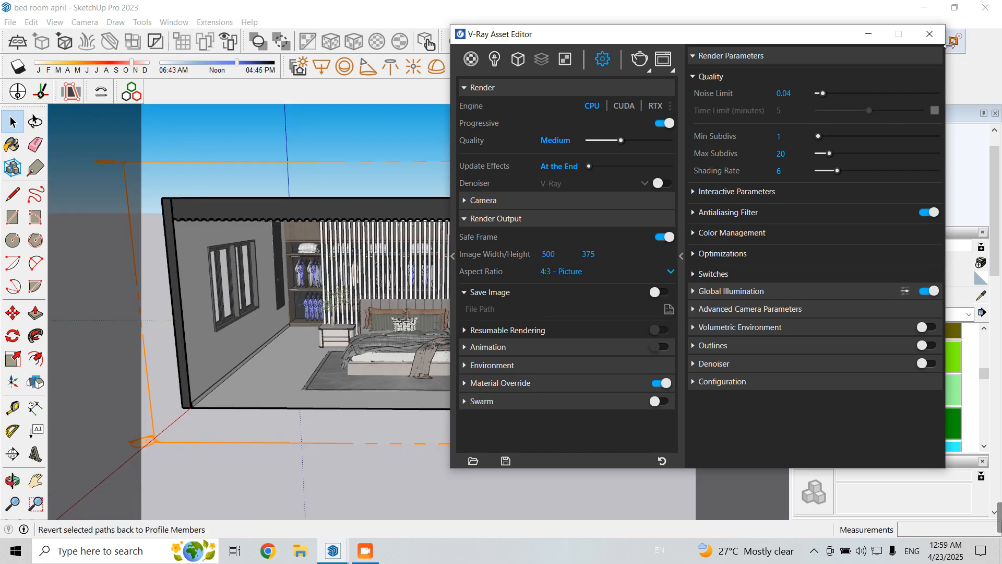
pyautogui.click(868, 34)
# Step: Compose a straight-on interior view within the safe frame, centred on the bed and slatted partition with the ceiling in sight
pyautogui.scroll(5, 458, 285)
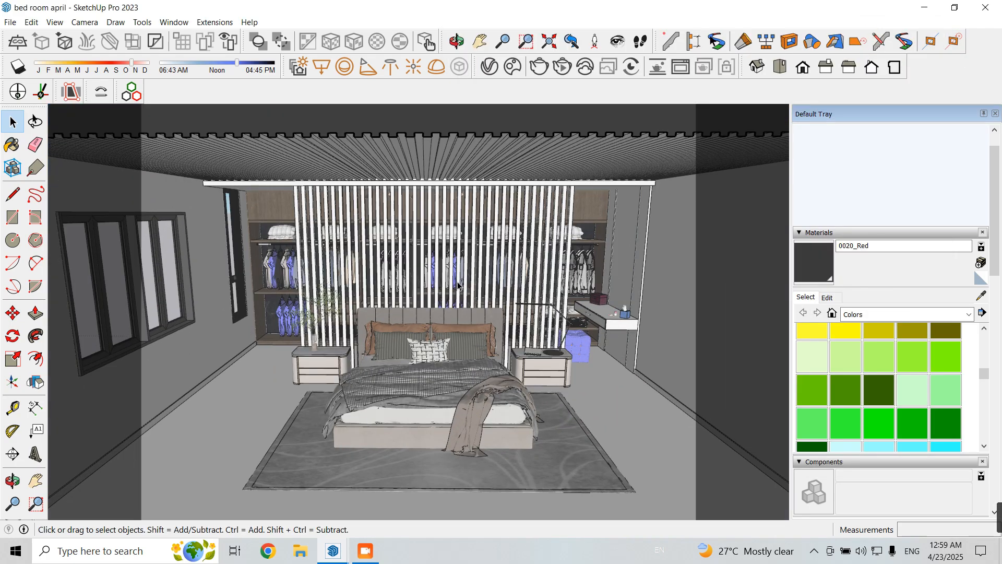
pyautogui.moveTo(457, 285); pyautogui.dragTo(473, 279, button='middle')
pyautogui.scroll(1, 473, 279)
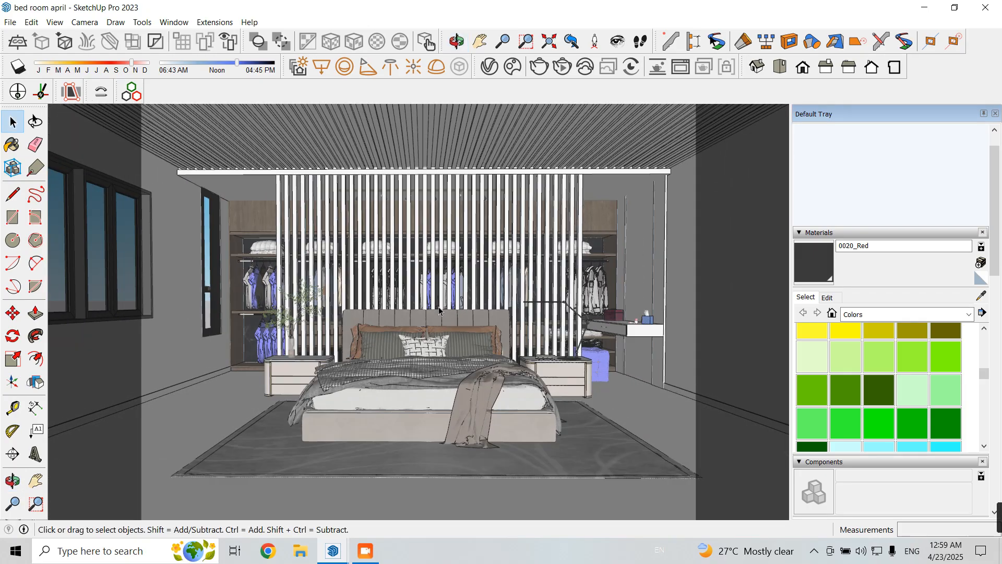
pyautogui.click(33, 483)
pyautogui.moveTo(412, 394); pyautogui.dragTo(410, 414)
pyautogui.moveTo(421, 413); pyautogui.dragTo(422, 409, button='middle')
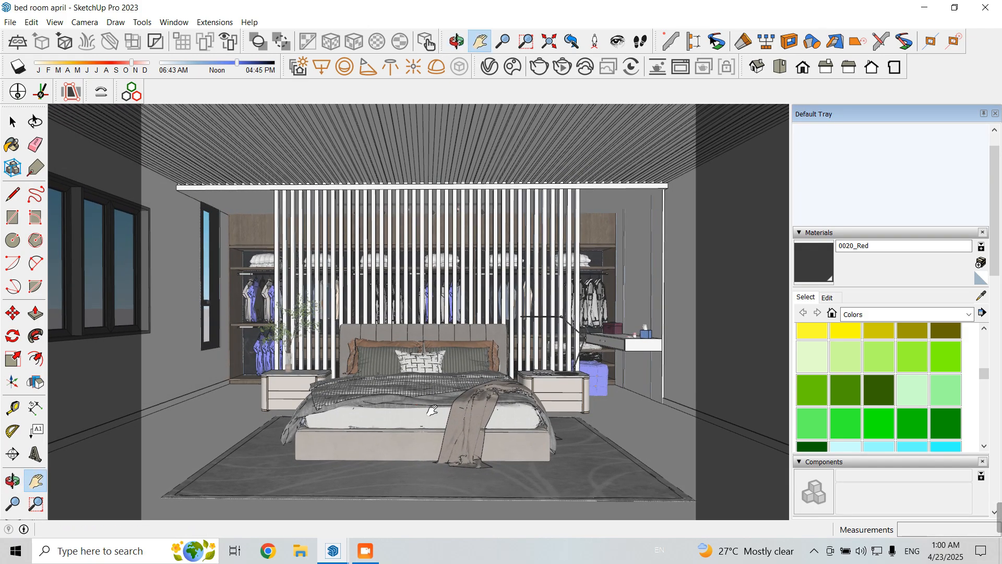
# Step: Switch the camera to Two-Point Perspective and centre the bed and slatted partition within the safe frame
pyautogui.moveTo(441, 411); pyautogui.dragTo(445, 414)
pyautogui.moveTo(444, 414); pyautogui.dragTo(465, 429, button='middle')
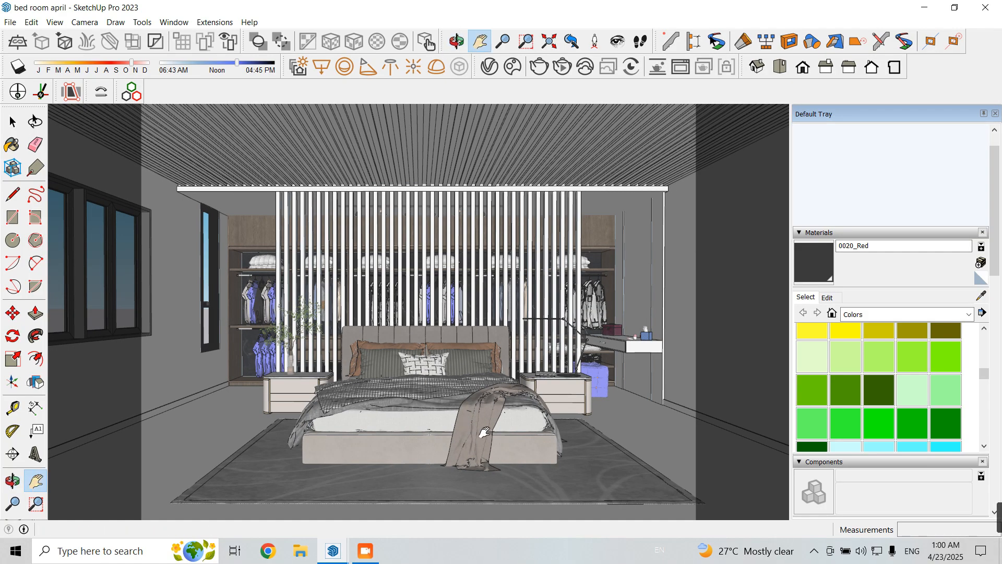
pyautogui.moveTo(484, 432); pyautogui.dragTo(468, 432)
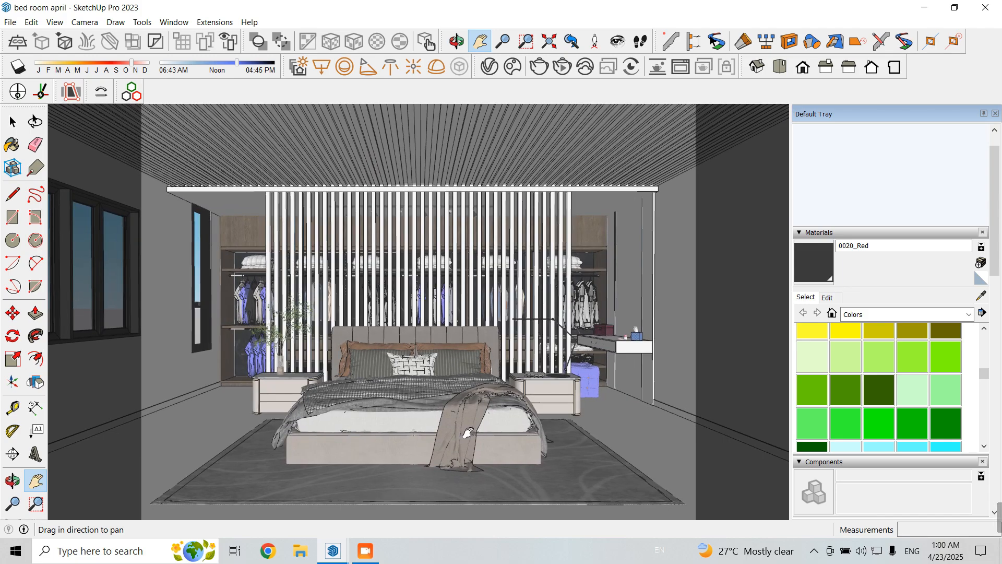
pyautogui.moveTo(470, 432); pyautogui.dragTo(441, 420, button='middle')
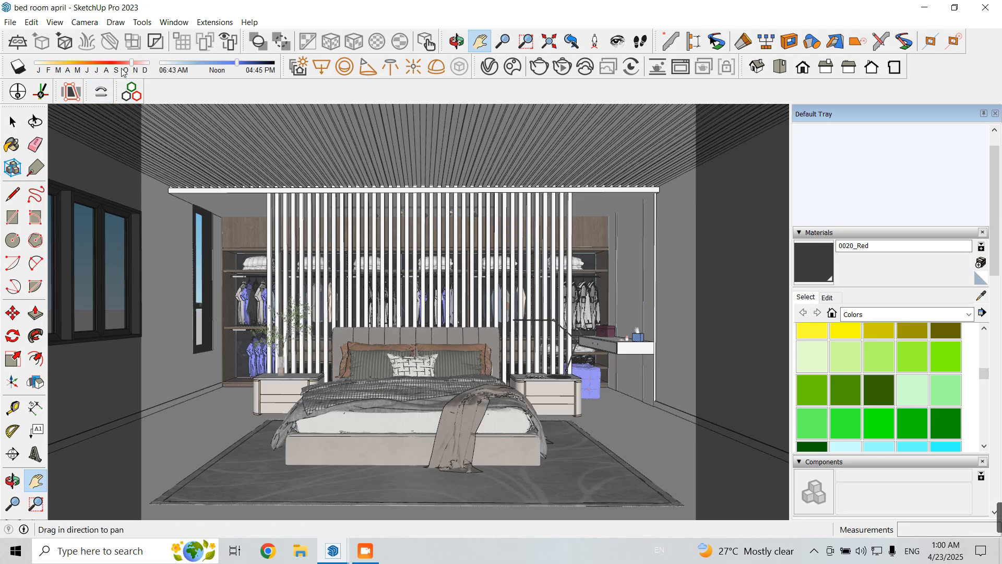
pyautogui.click(83, 22)
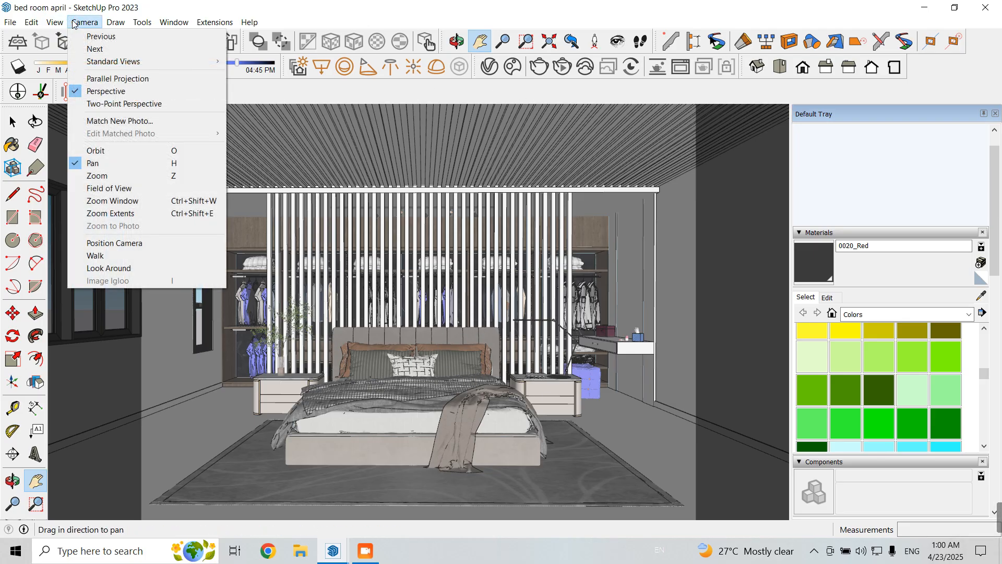
pyautogui.click(100, 105)
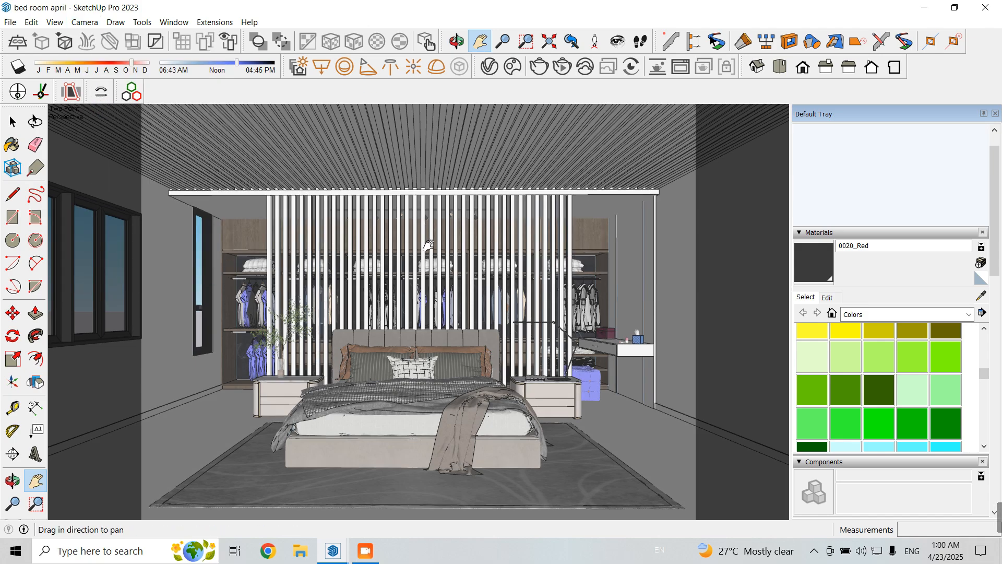
pyautogui.moveTo(429, 244); pyautogui.dragTo(486, 257)
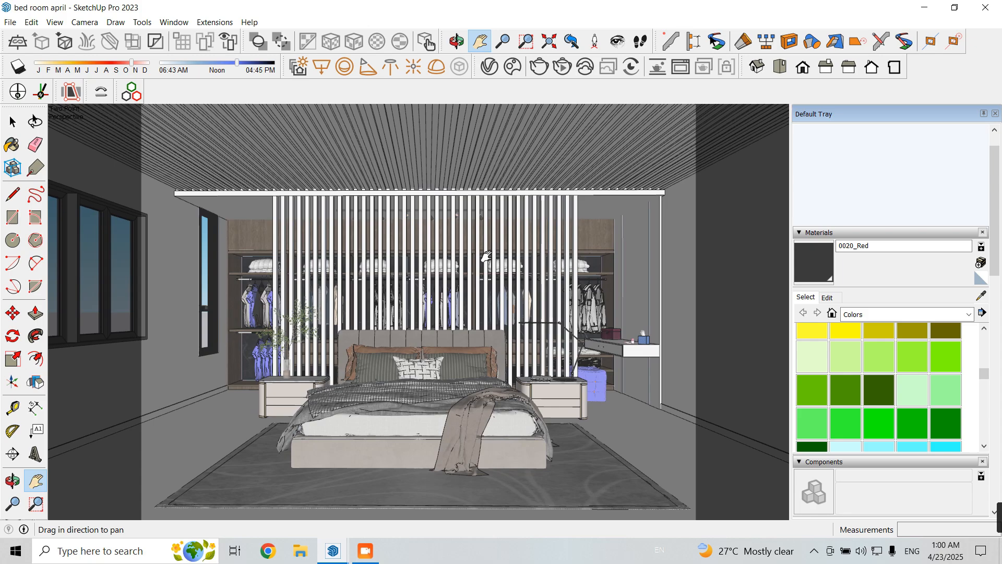
# Step: Save the framed two-point perspective view of the bedroom as a new scene
pyautogui.click(54, 22)
pyautogui.moveTo(120, 230)
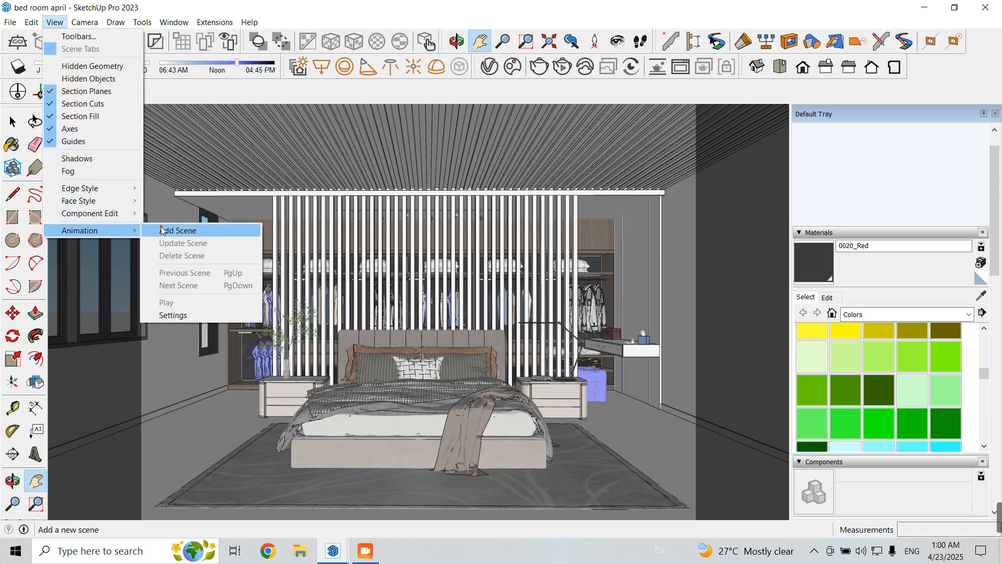
pyautogui.click(168, 227)
pyautogui.click(509, 331)
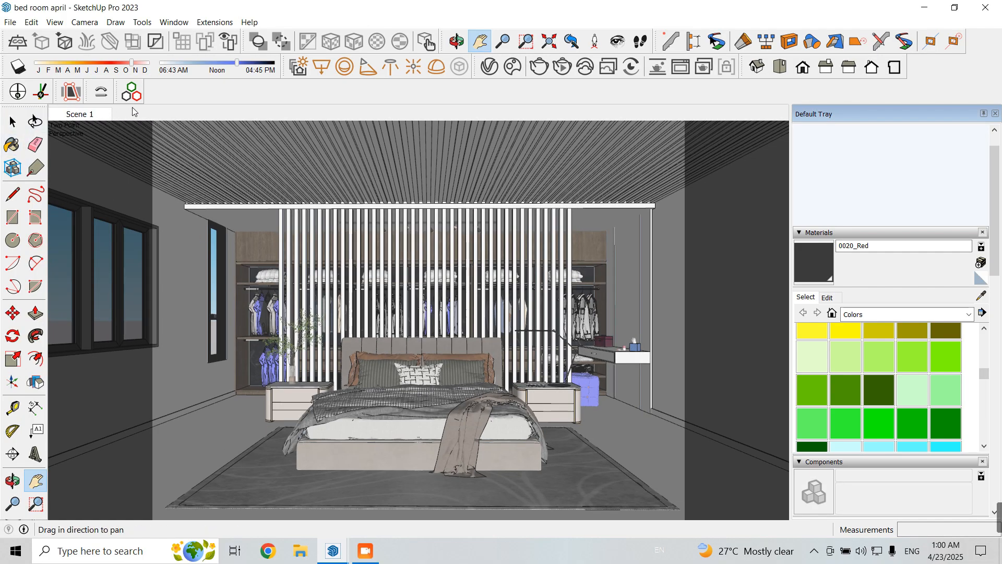
# Step: Test the saved view by orbiting out to the building's exterior and recalling Scene 1
pyautogui.scroll(-5, 462, 264)
pyautogui.moveTo(489, 311); pyautogui.dragTo(559, 387, button='middle')
pyautogui.moveTo(375, 329); pyautogui.dragTo(527, 362, button='middle')
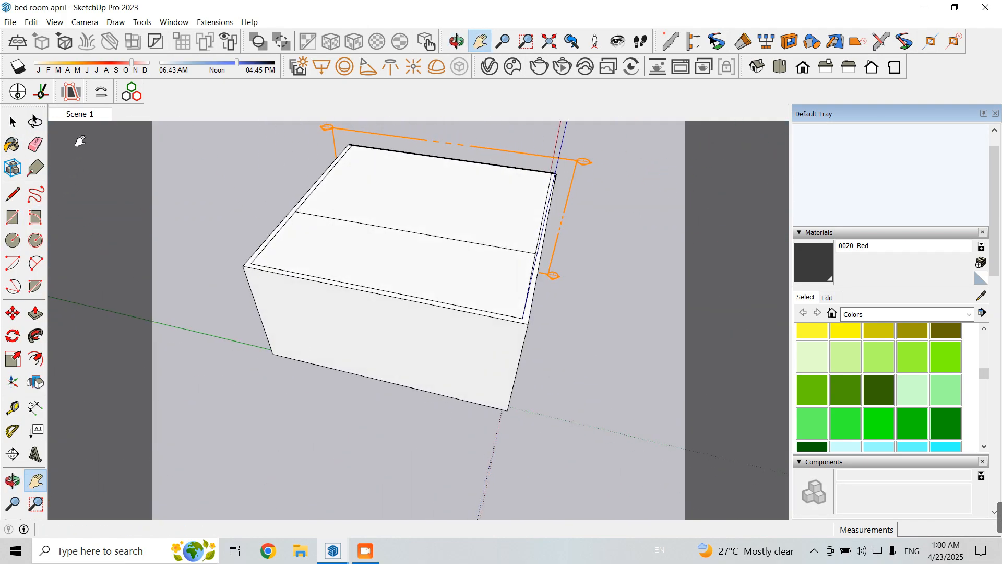
pyautogui.click(87, 119)
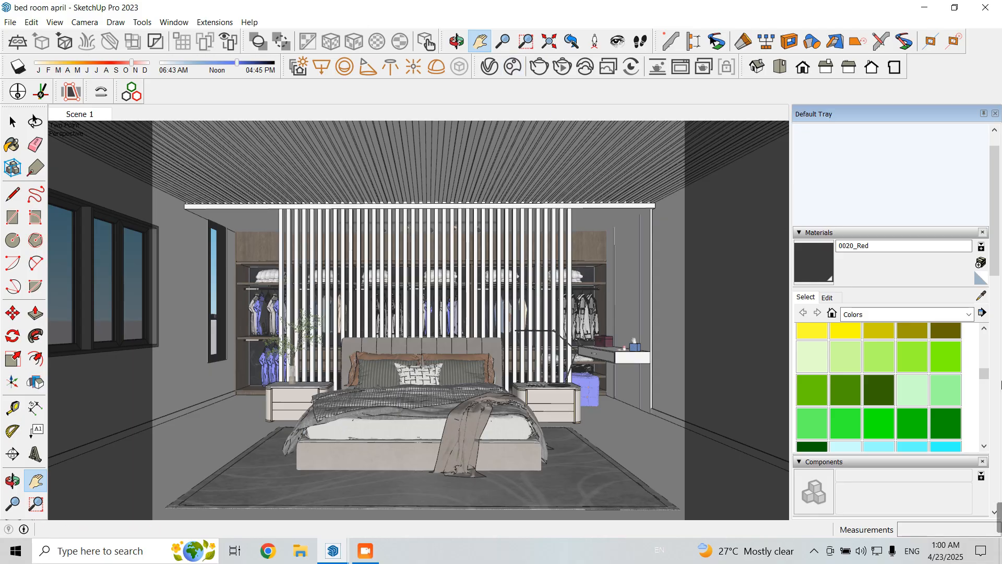
# Step: Open the V-Ray render settings and review the Material Override options
pyautogui.click(489, 67)
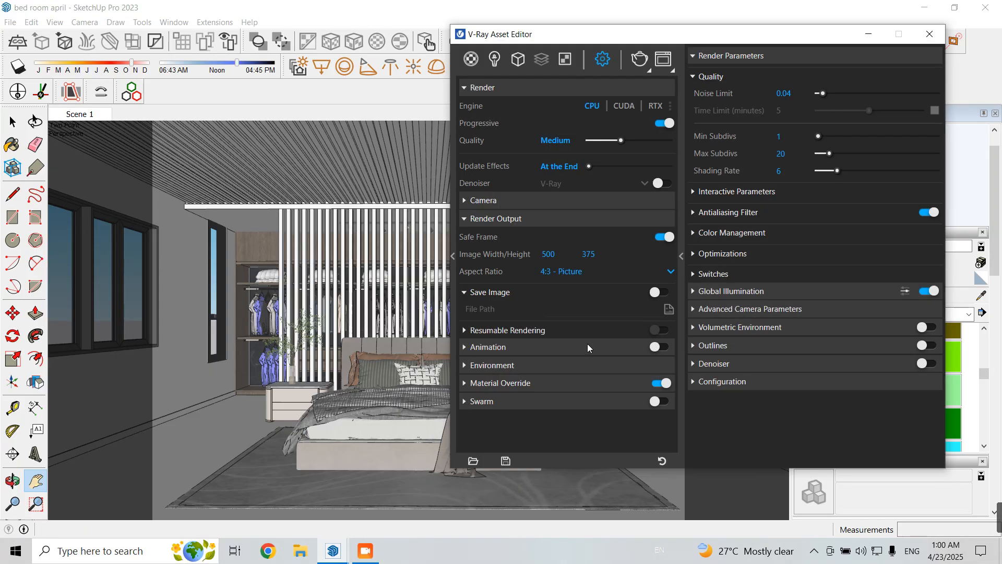
pyautogui.click(569, 385)
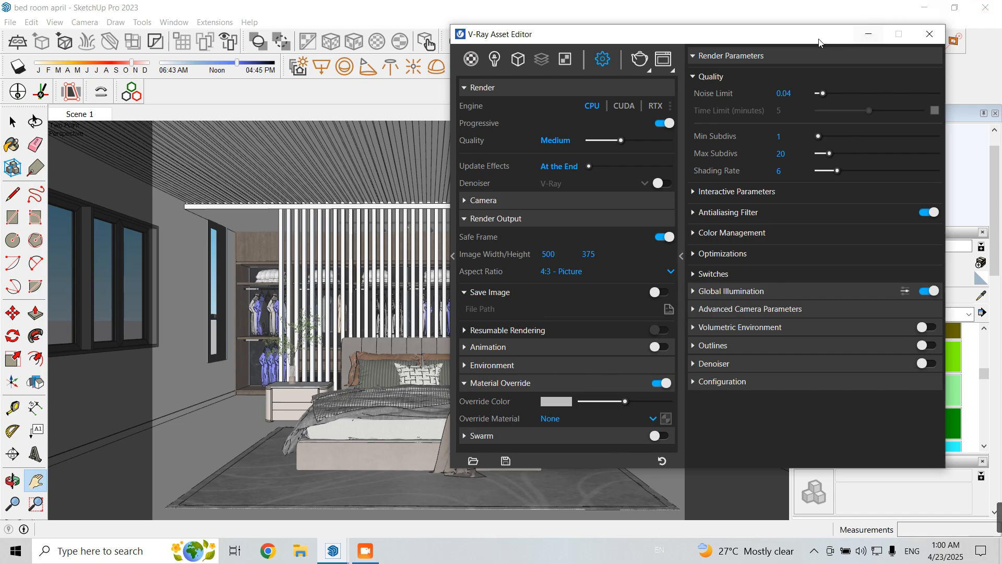
pyautogui.moveTo(819, 41); pyautogui.dragTo(906, 36)
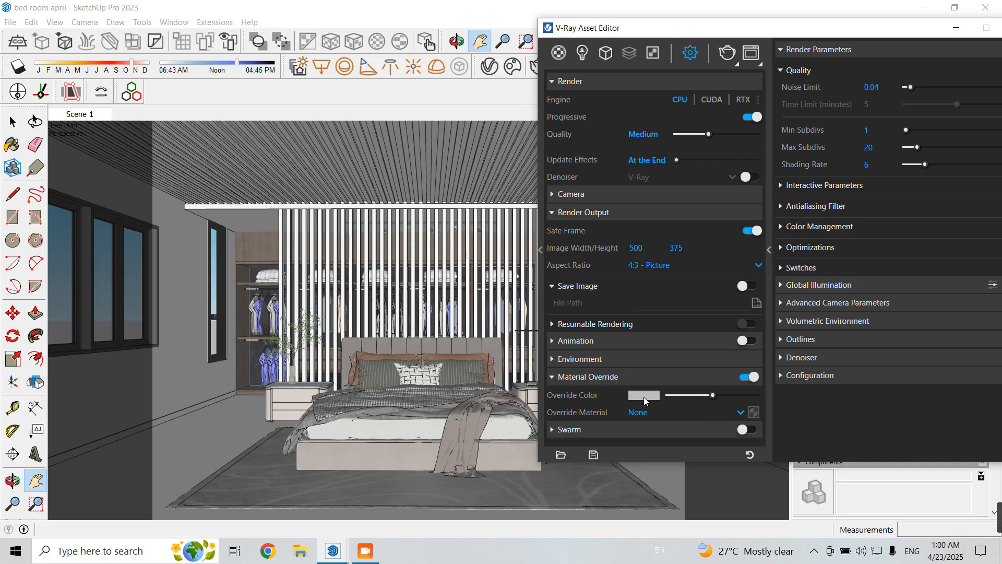
pyautogui.moveTo(844, 32); pyautogui.dragTo(604, 51)
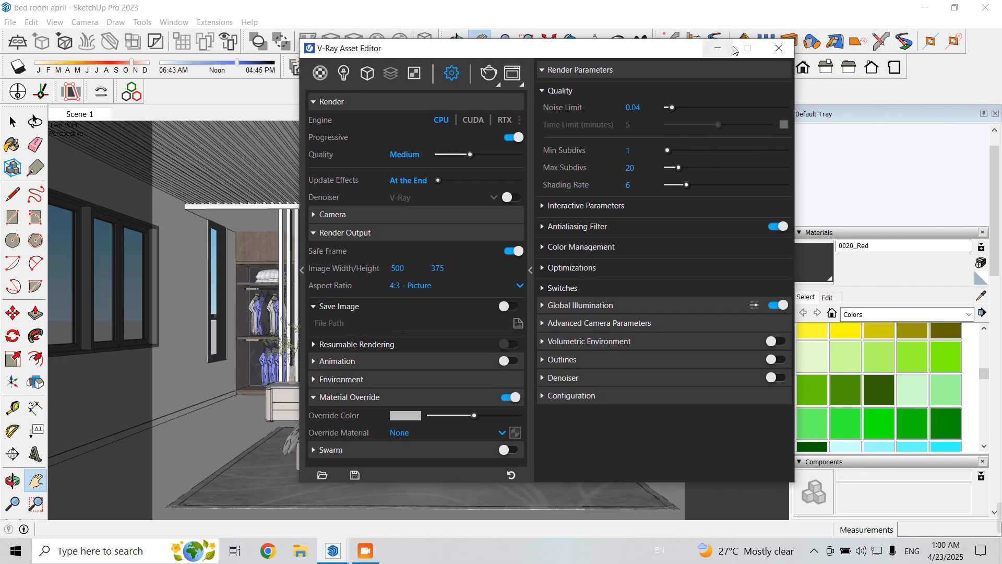
pyautogui.click(778, 47)
# Step: Sample the glass material of the four-pane window from outside the building's side wall
pyautogui.moveTo(371, 326)
pyautogui.mouseDown(button='middle')
pyautogui.moveTo(531, 341)
pyautogui.moveTo(511, 331)
pyautogui.moveTo(504, 373)
pyautogui.mouseUp(button='middle')
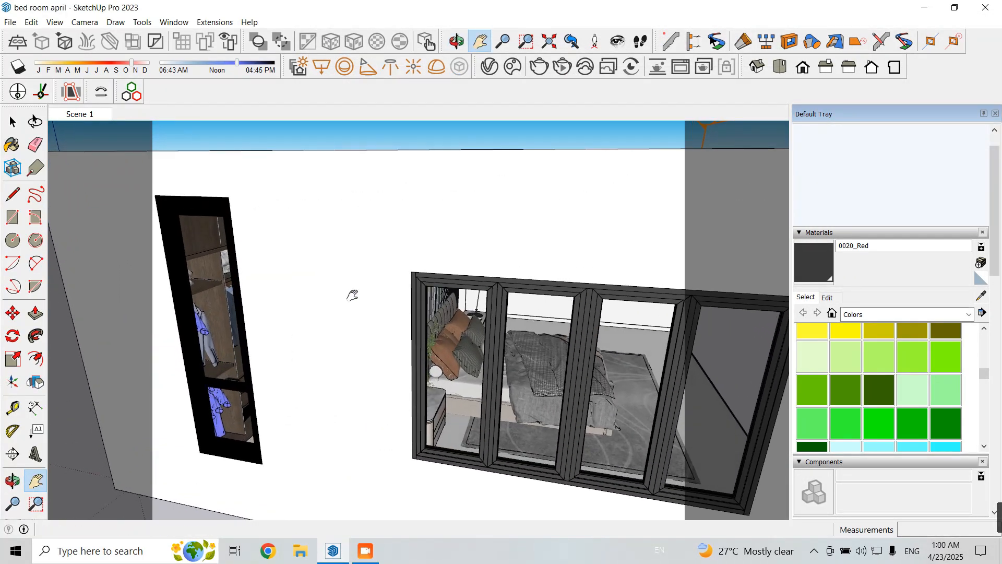
pyautogui.scroll(-2, 351, 293)
pyautogui.moveTo(444, 319); pyautogui.dragTo(510, 383, button='middle')
pyautogui.moveTo(512, 420); pyautogui.dragTo(433, 381, button='middle')
pyautogui.click(489, 66)
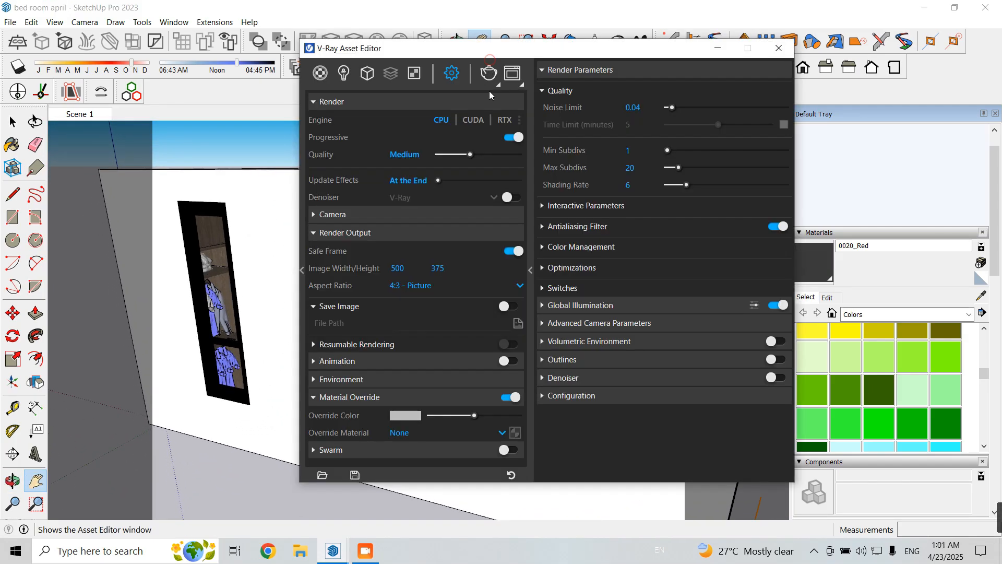
pyautogui.click(778, 48)
pyautogui.moveTo(563, 381); pyautogui.dragTo(175, 331, button='middle')
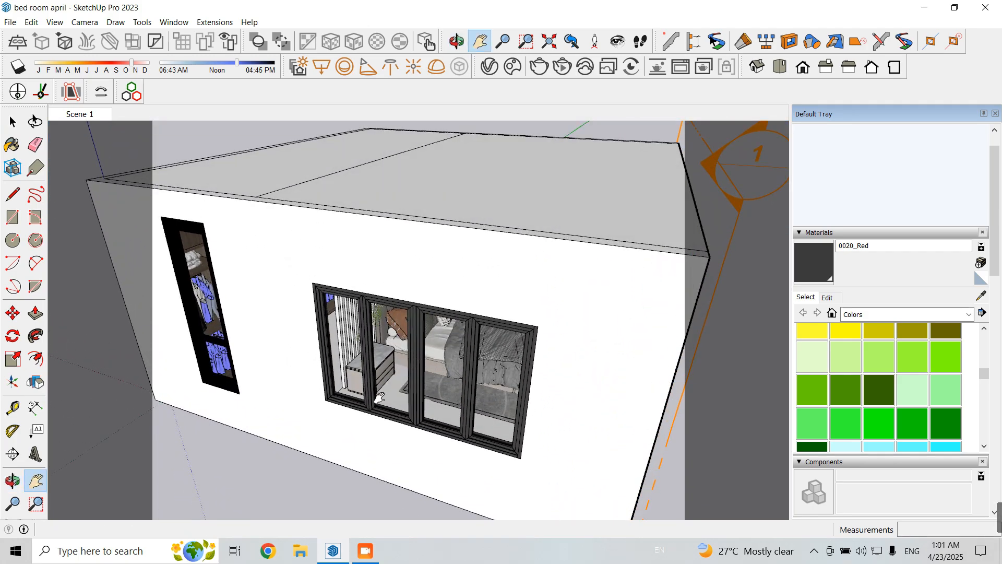
pyautogui.click(981, 296)
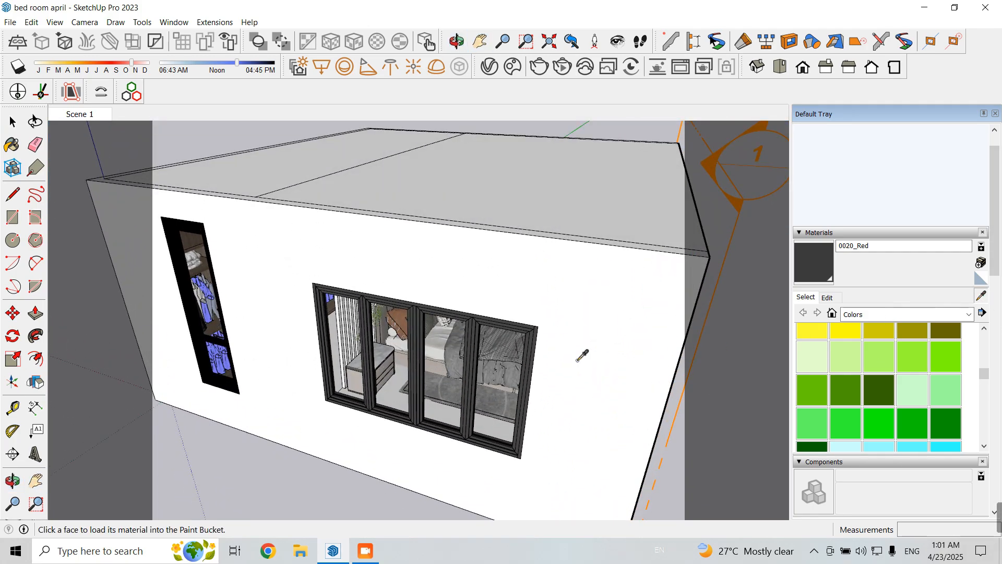
pyautogui.click(516, 347)
# Step: Turn off Can be Overridden for the Kinh glass material in the V-Ray Asset Editor
pyautogui.click(489, 66)
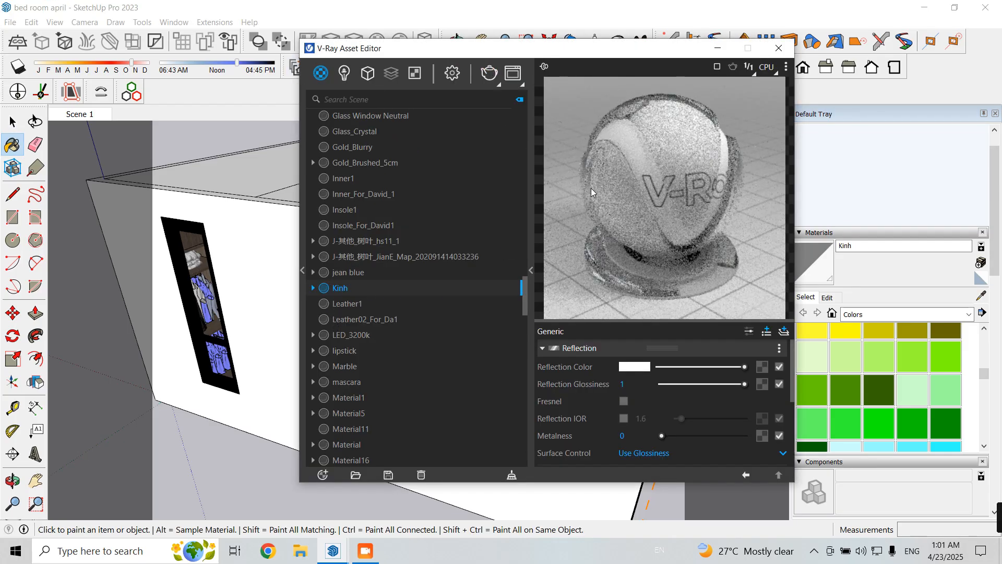
pyautogui.scroll(-5, 710, 427)
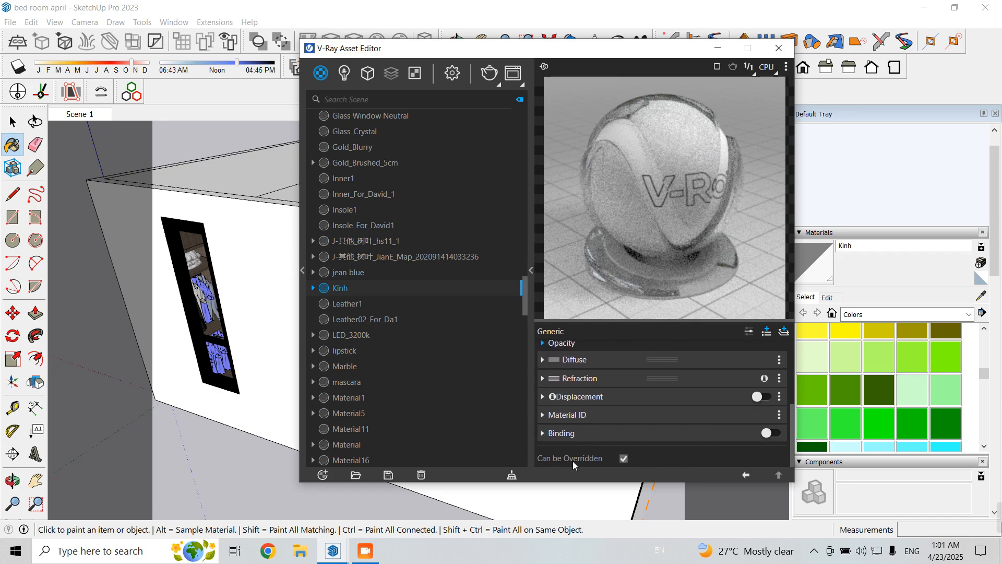
pyautogui.click(626, 459)
pyautogui.moveTo(668, 52); pyautogui.dragTo(678, 52)
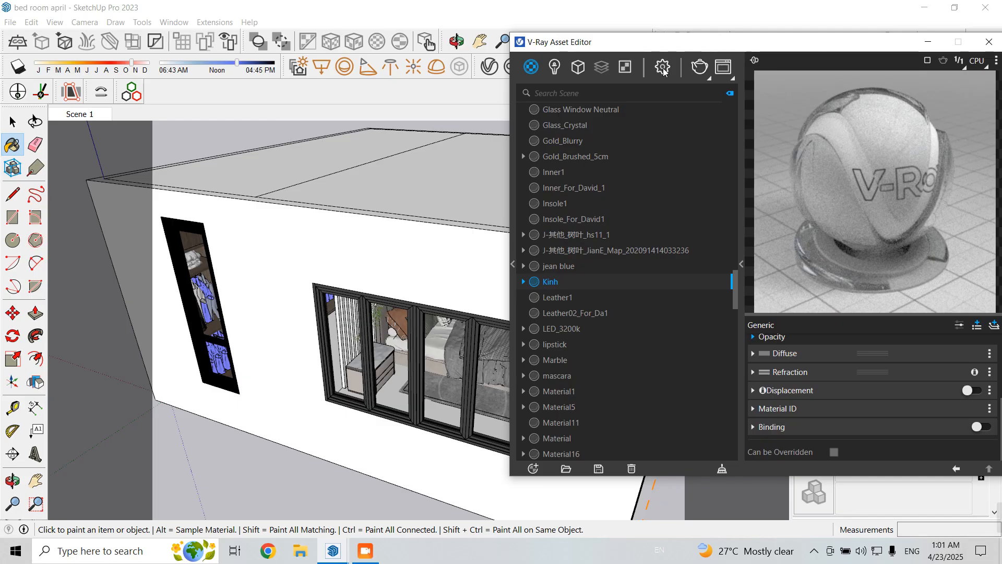
pyautogui.click(662, 67)
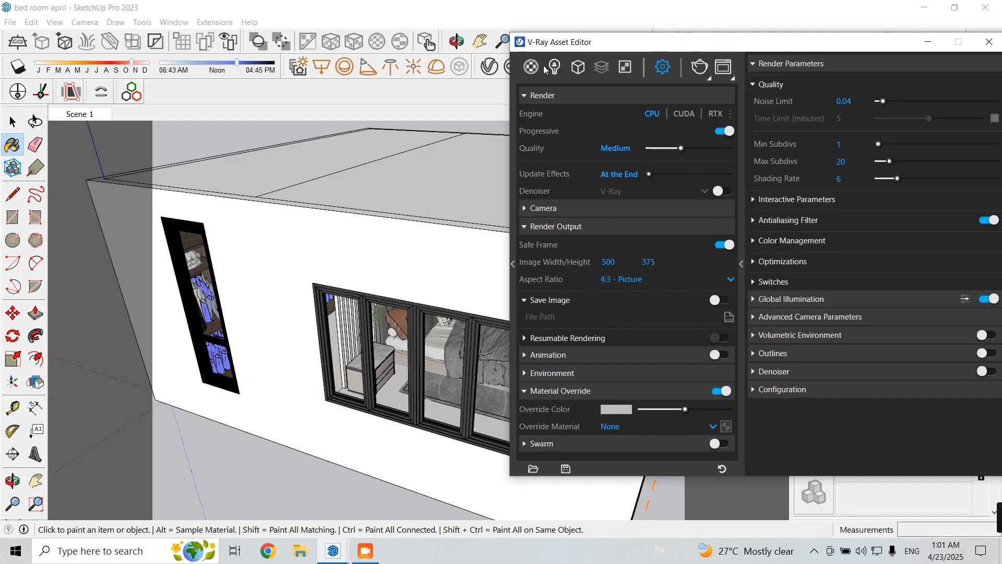
pyautogui.click(928, 42)
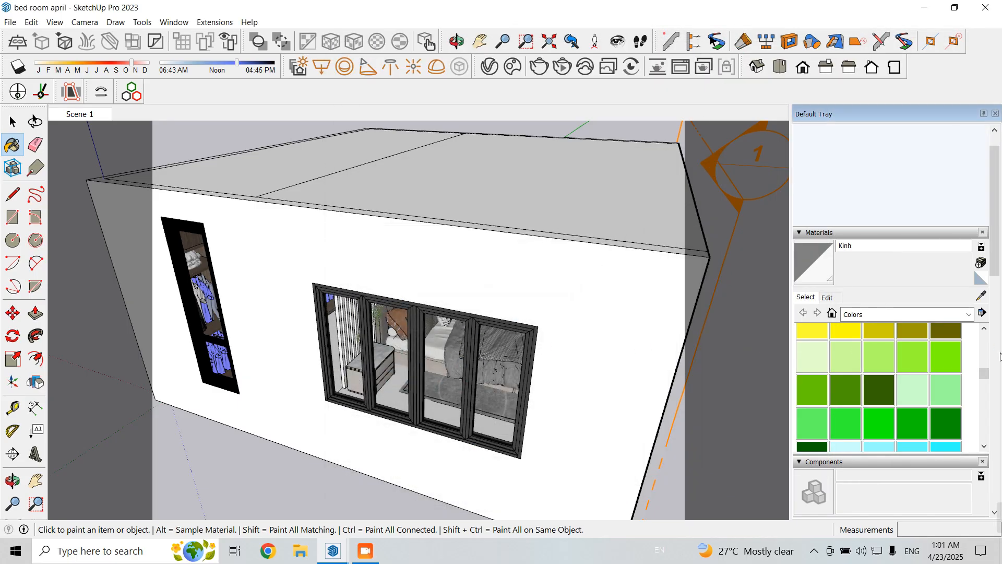
# Step: Sample the narrow window's glass material and inspect its properties in the V-Ray Asset Editor
pyautogui.click(981, 296)
pyautogui.click(209, 290)
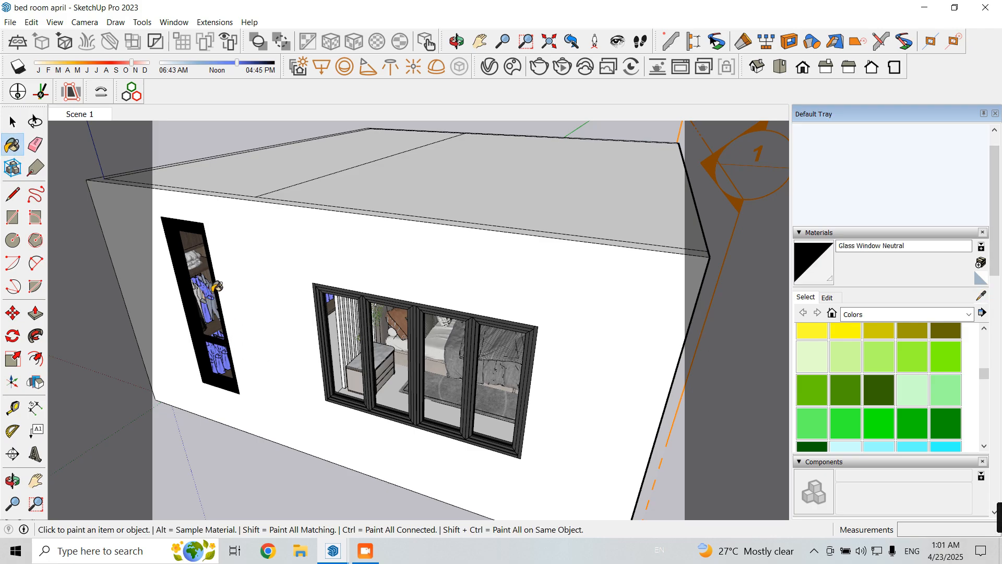
pyautogui.click(489, 66)
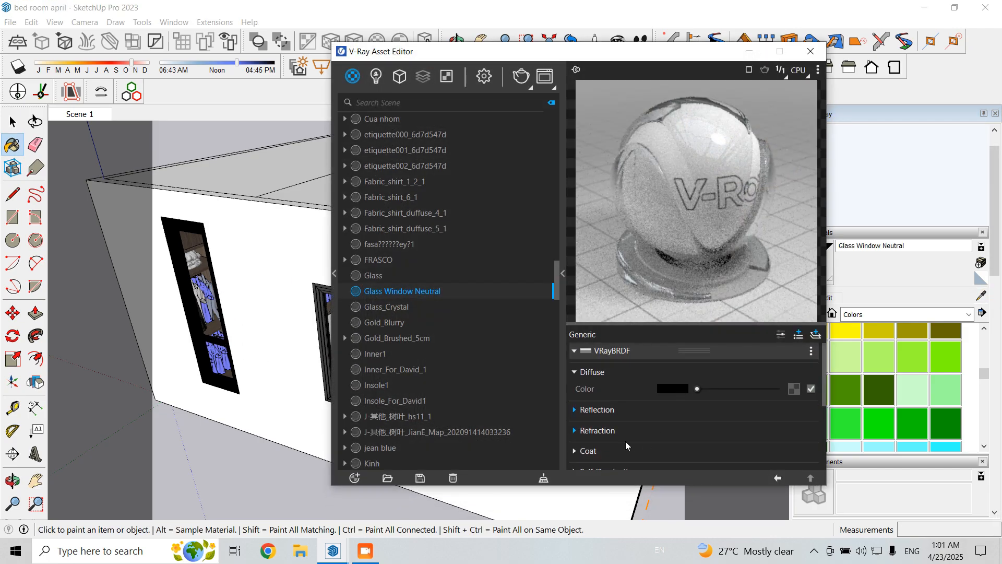
pyautogui.scroll(-5, 657, 454)
pyautogui.scroll(5, 679, 413)
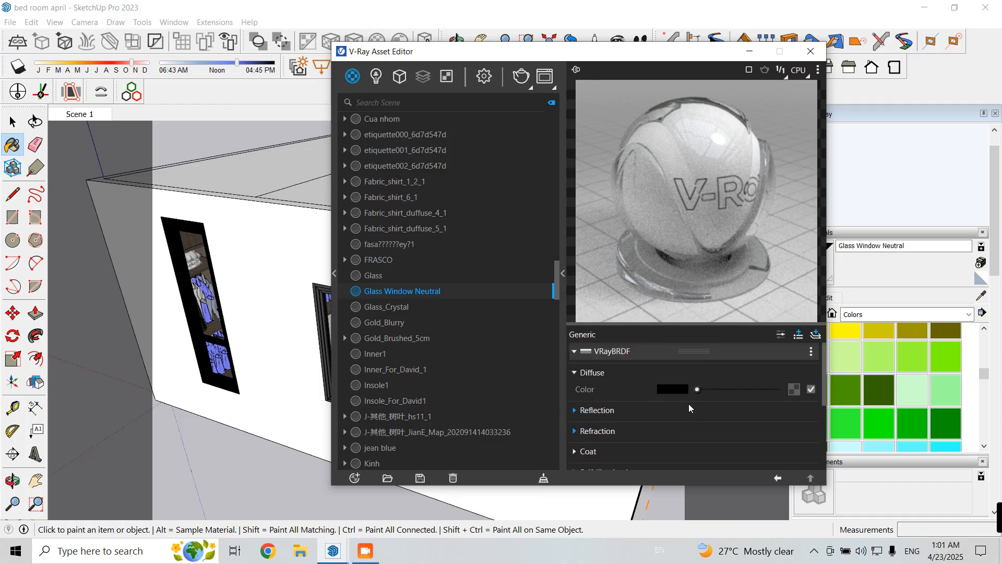
# Step: Replace the VRayBRDF layer of the Glass Window Neutral material with a new VRay Mtl layer
pyautogui.click(809, 353)
pyautogui.click(775, 401)
pyautogui.click(752, 352)
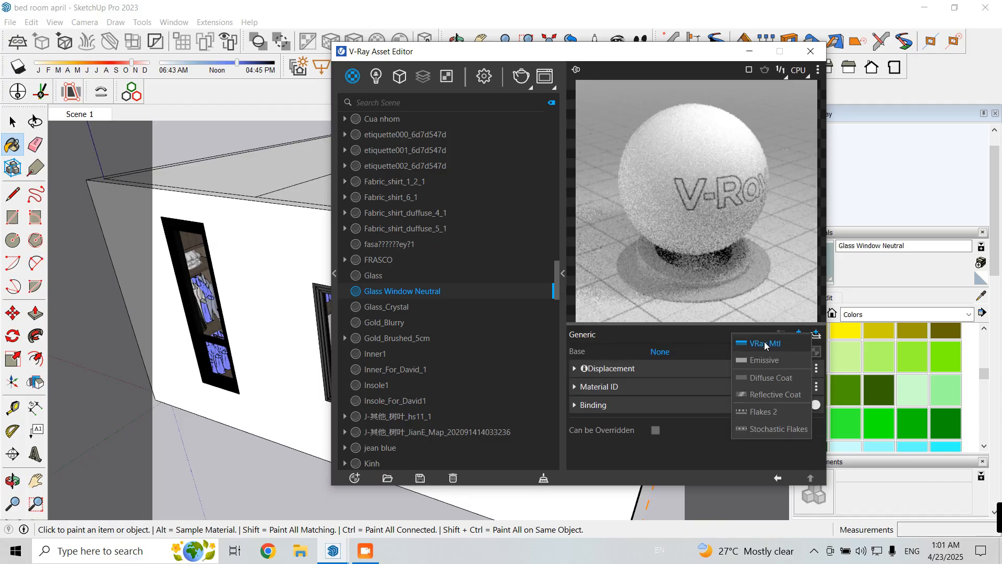
pyautogui.click(754, 344)
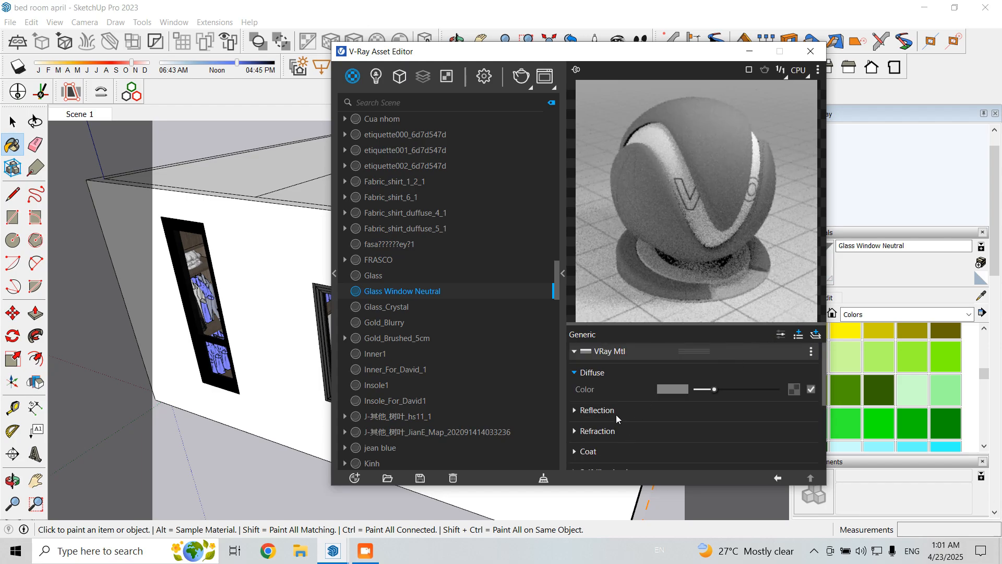
# Step: Raise the Reflection Color and Refraction Color of Glass Window Neutral to full white
pyautogui.click(616, 414)
pyautogui.moveTo(738, 427); pyautogui.dragTo(777, 427)
pyautogui.click(595, 414)
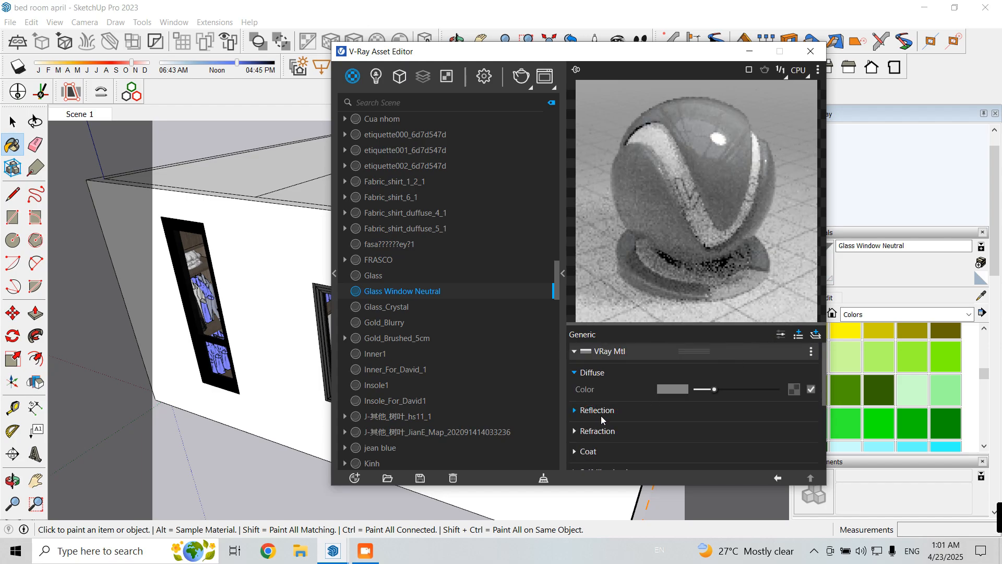
pyautogui.scroll(-2, 601, 415)
pyautogui.click(600, 366)
pyautogui.moveTo(697, 382); pyautogui.dragTo(777, 383)
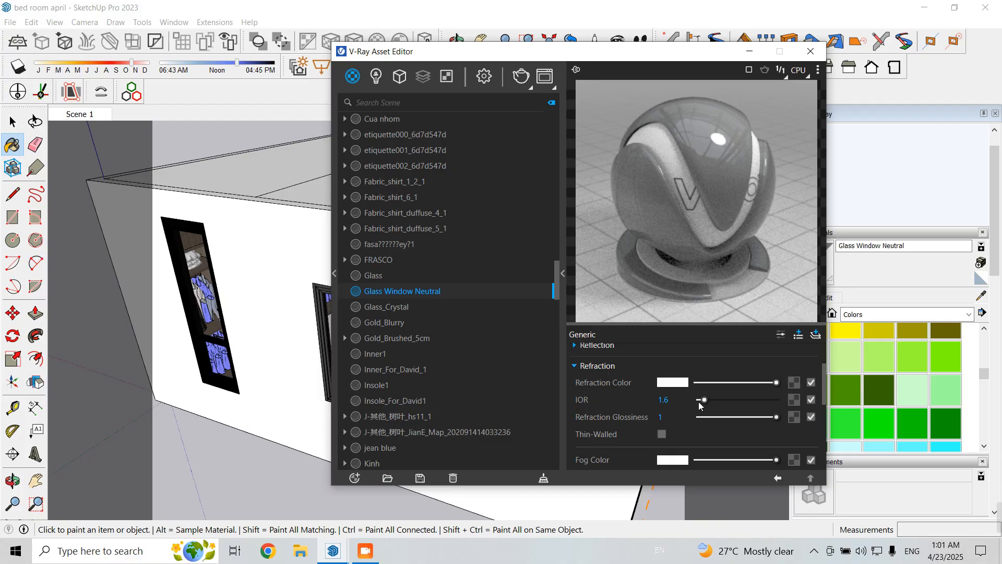
# Step: Set the Glass Window Neutral refraction IOR to 1.1, enable Thin-Walled and close the Asset Editor
pyautogui.click(664, 400)
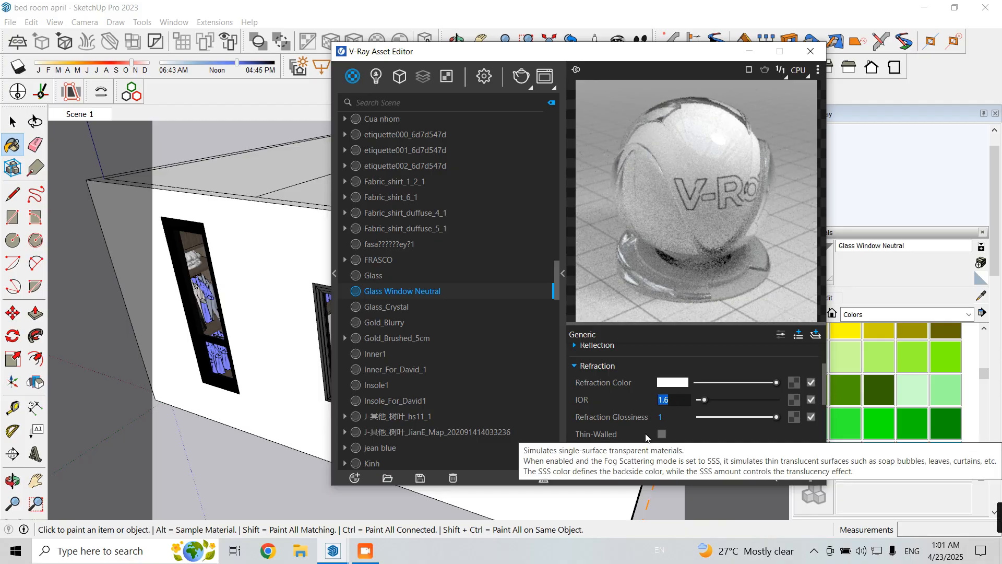
pyautogui.write('1.1')
pyautogui.press('Return')
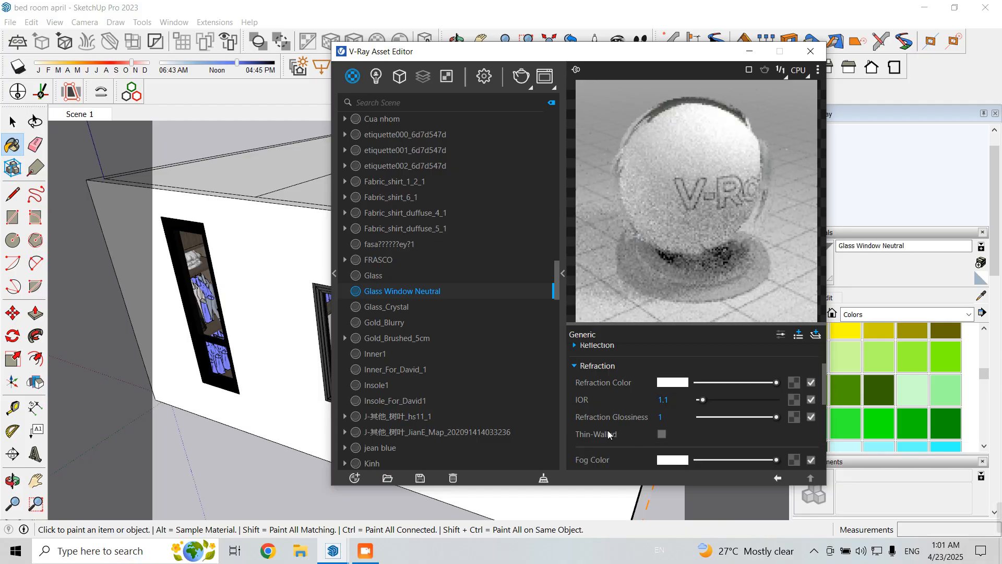
pyautogui.click(661, 434)
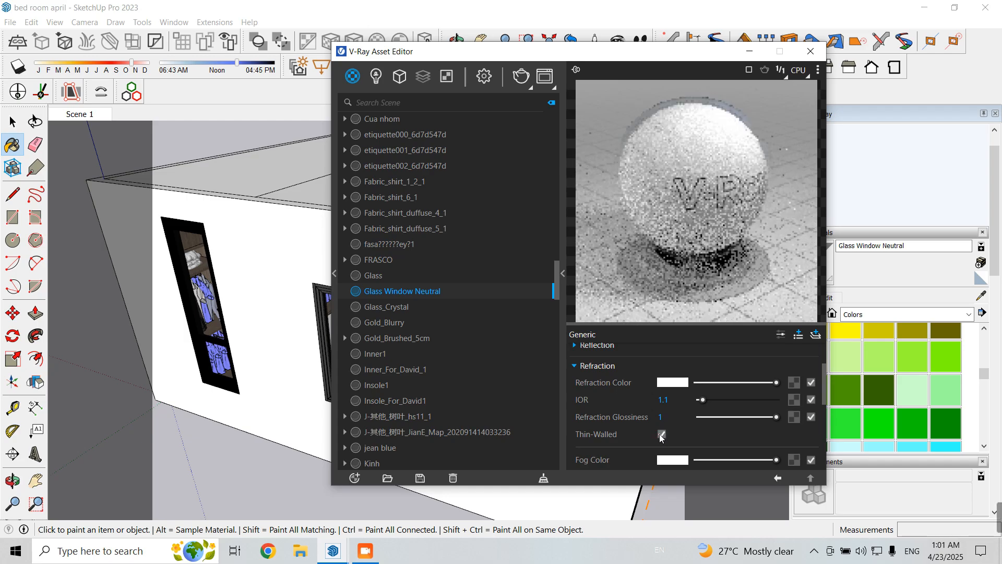
pyautogui.click(809, 51)
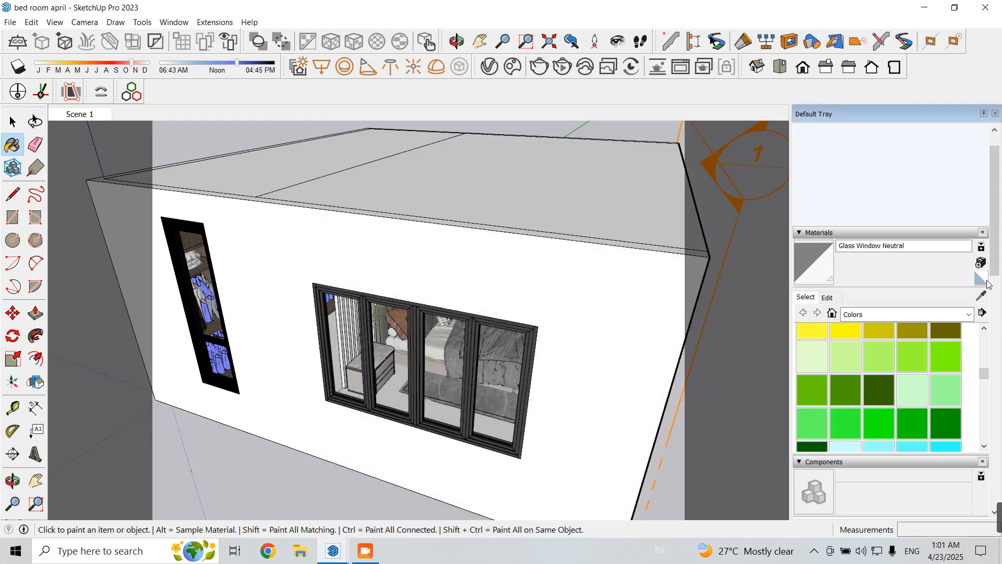
# Step: Sample the wide window's Kinh glass material and replace its Reflection, Diffuse and Refraction layers with a VRay Mtl layer
pyautogui.keyDown('alt'); pyautogui.click(488, 351); pyautogui.keyUp('alt')
pyautogui.click(489, 66)
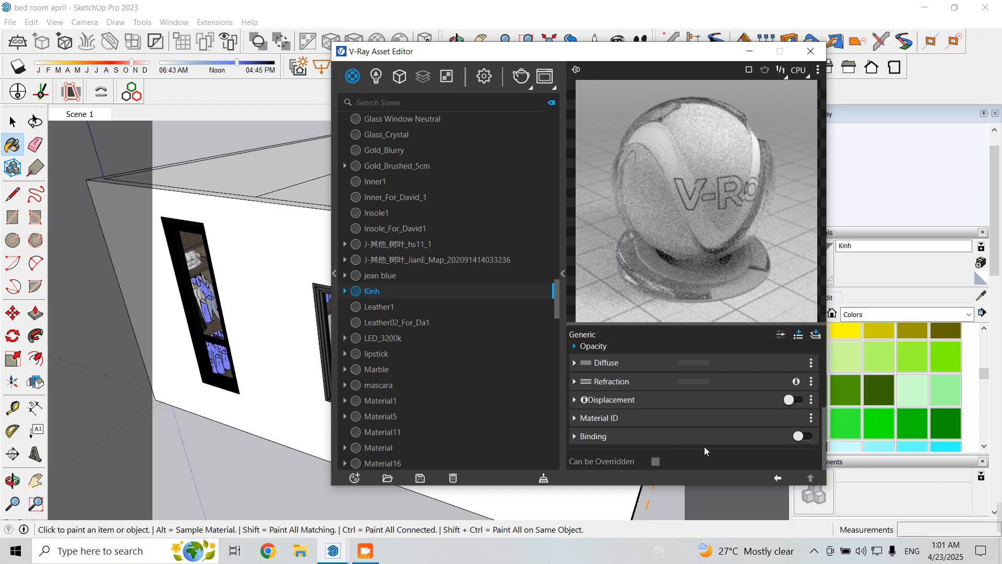
pyautogui.scroll(3, 810, 349)
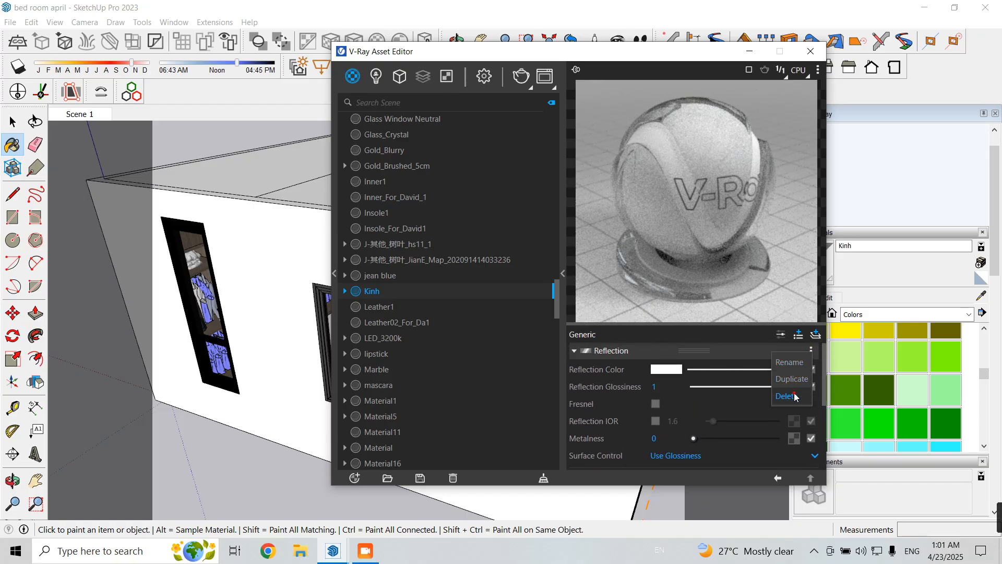
pyautogui.click(811, 351)
pyautogui.click(788, 395)
pyautogui.click(816, 351)
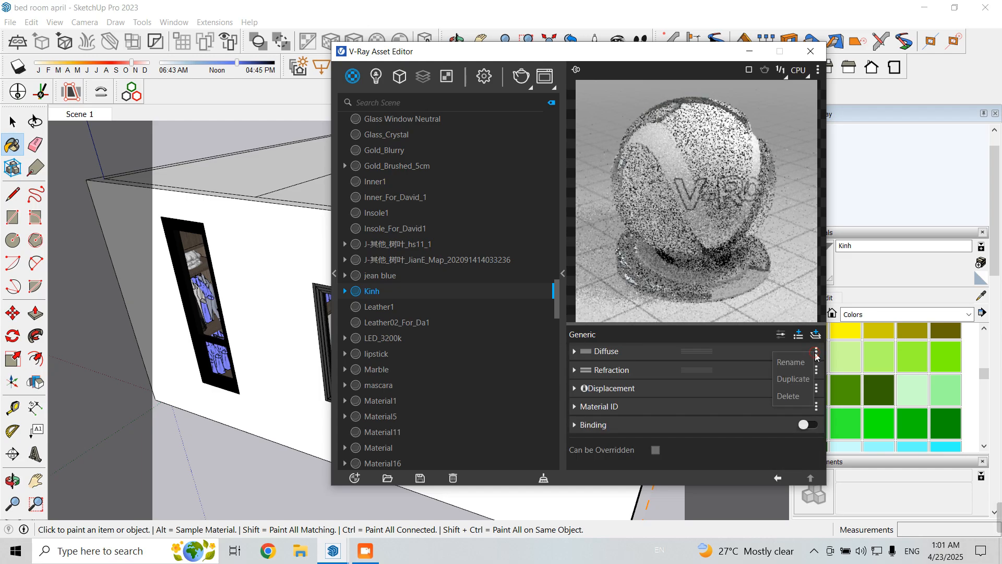
pyautogui.click(788, 396)
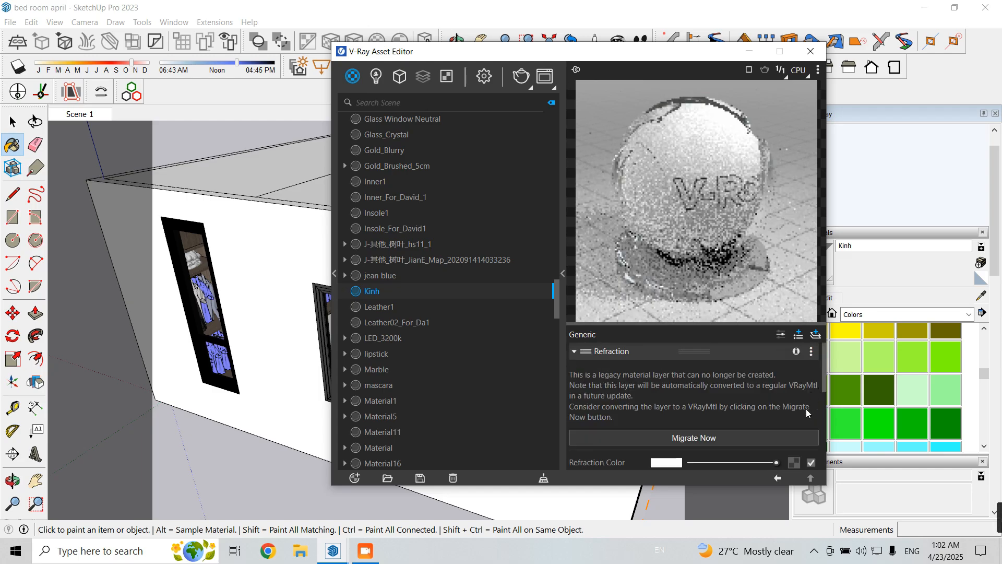
pyautogui.click(810, 351)
pyautogui.click(789, 394)
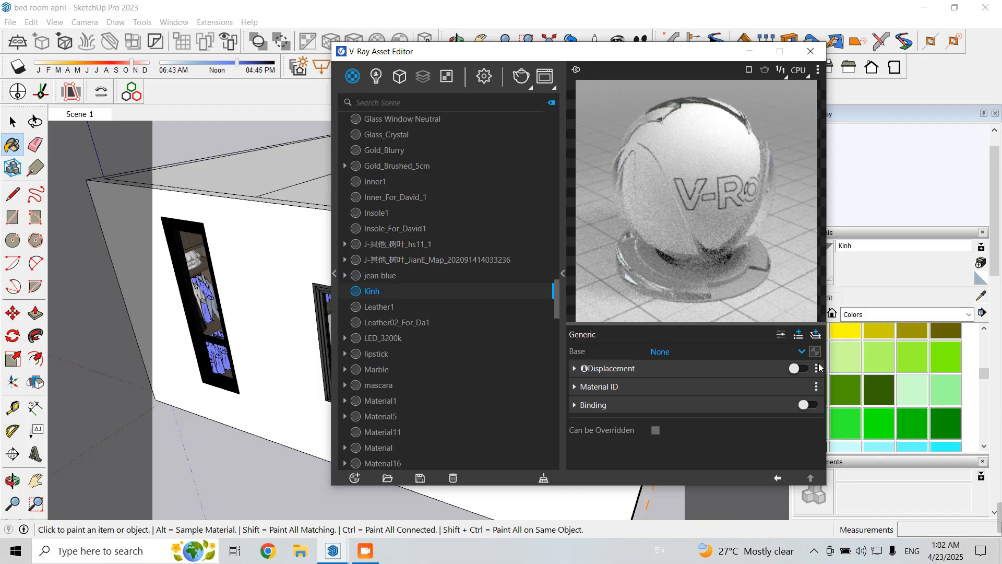
pyautogui.click(816, 335)
pyautogui.click(785, 343)
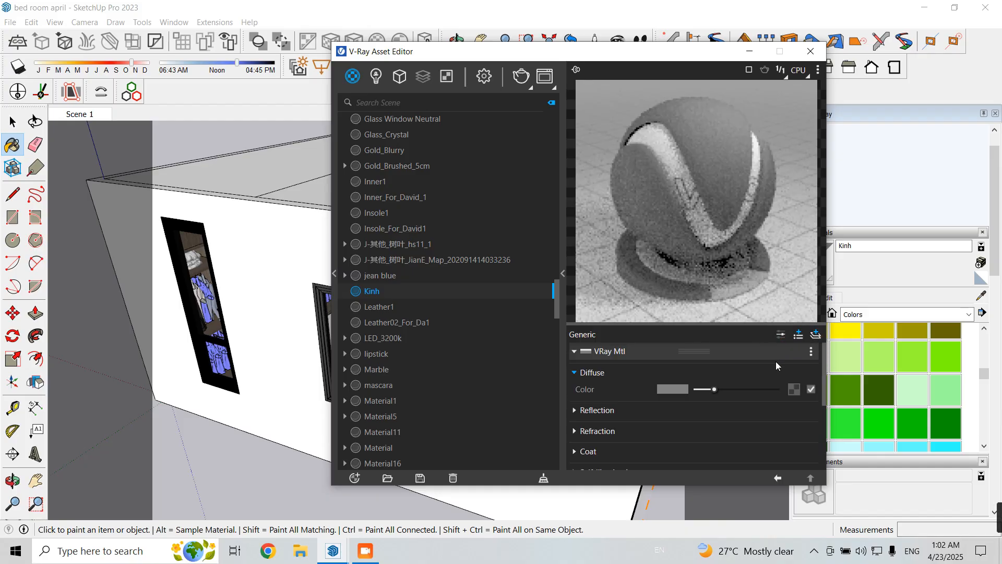
# Step: Raise the Reflection Color and Refraction Color of the Kinh material to full white
pyautogui.click(678, 410)
pyautogui.moveTo(719, 428); pyautogui.dragTo(768, 427)
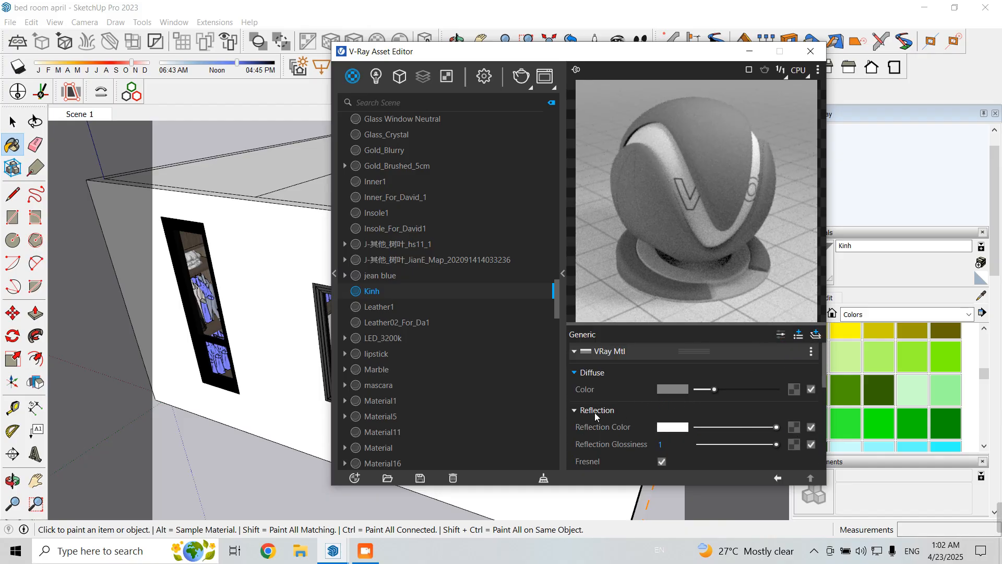
pyautogui.click(594, 410)
pyautogui.click(597, 430)
pyautogui.moveTo(698, 448); pyautogui.dragTo(777, 448)
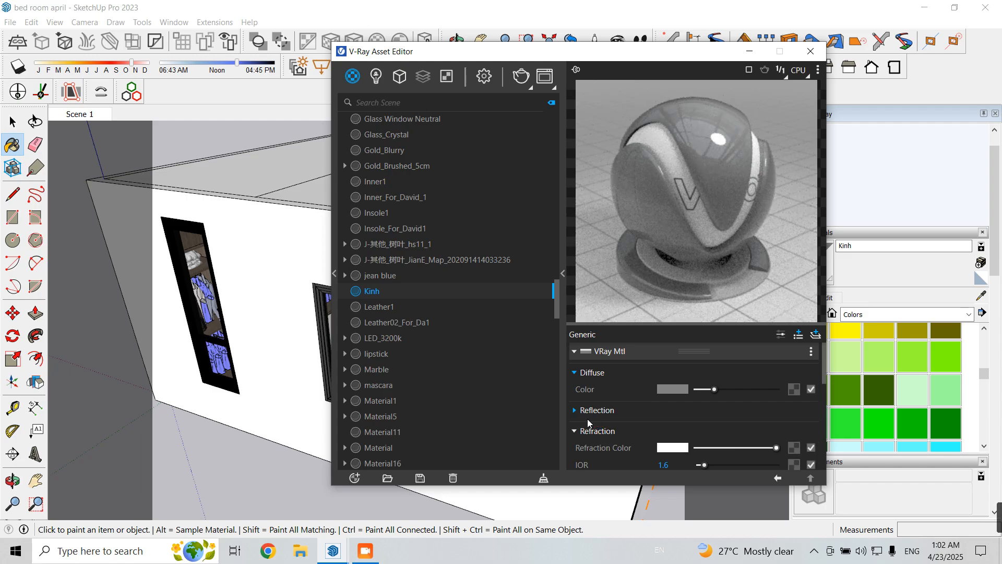
# Step: Set the Kinh material's refraction IOR to 1.1, enable Thin-Walled and close the Asset Editor
pyautogui.scroll(-2, 614, 417)
pyautogui.click(663, 400)
pyautogui.write('1.1')
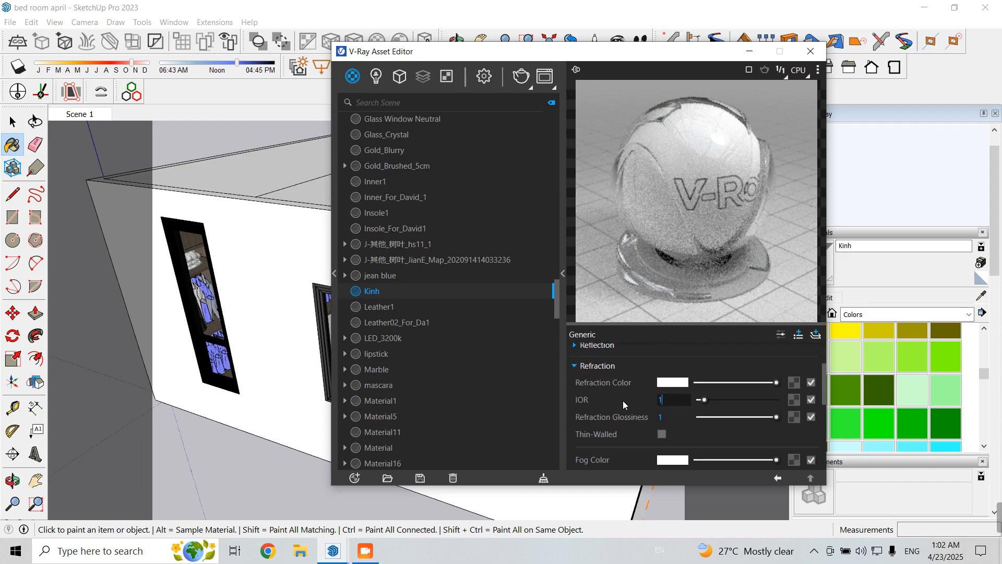
pyautogui.press('Return')
pyautogui.click(661, 433)
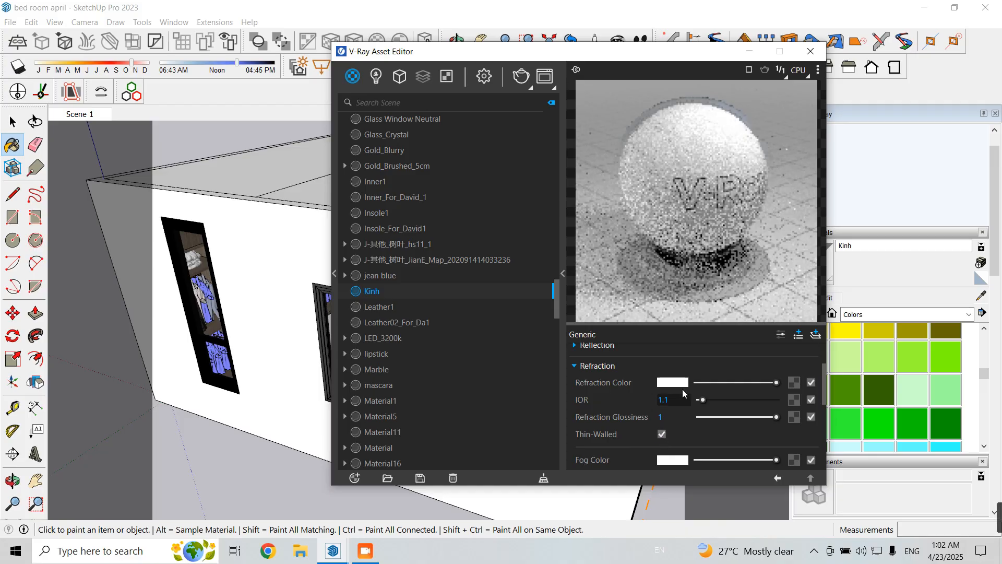
pyautogui.scroll(-1, 577, 449)
pyautogui.scroll(-5, 575, 448)
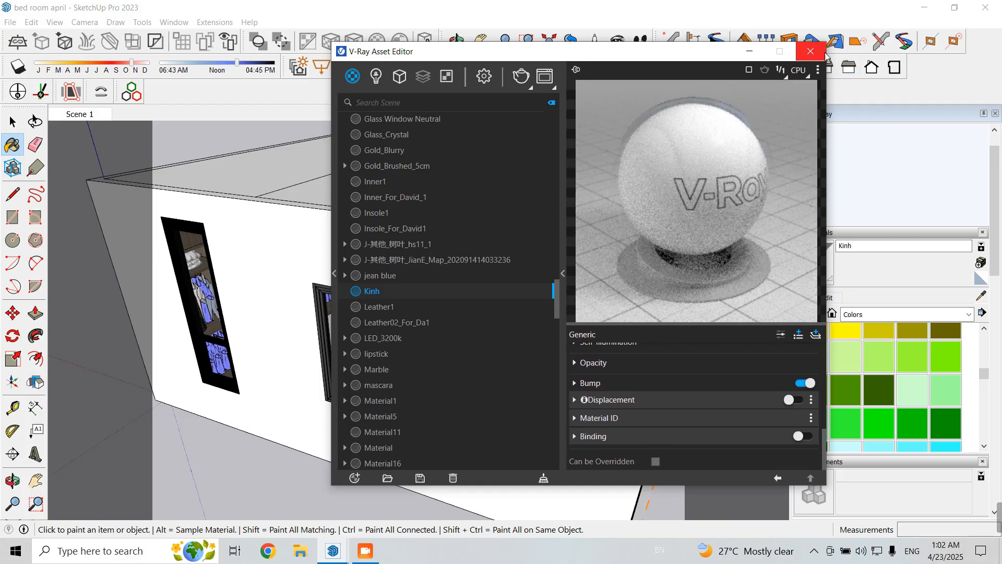
pyautogui.click(811, 51)
# Step: Return to Scene 1 and set the V-Ray render quality to Max Subdivs 6 and Noise Limit 0.07
pyautogui.click(73, 114)
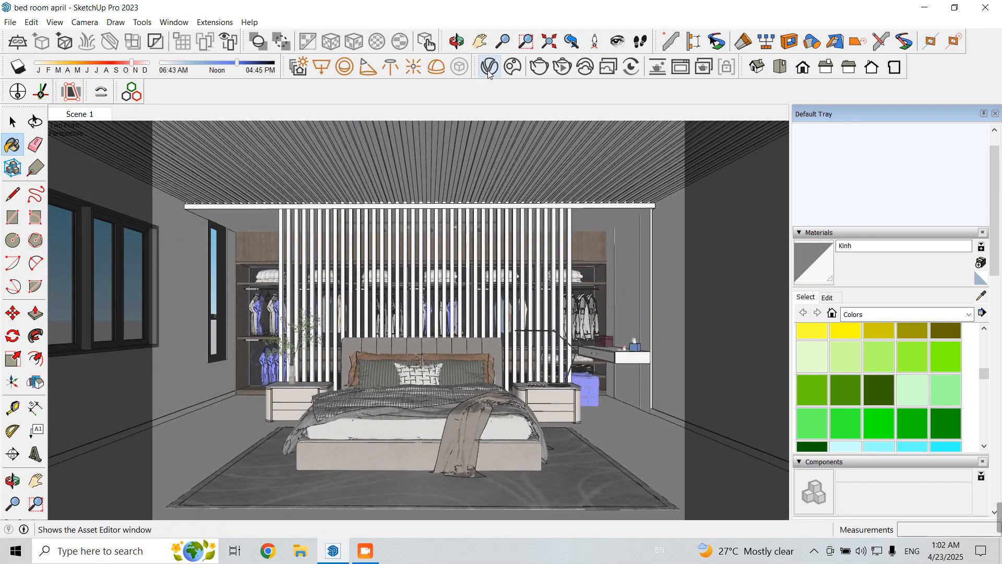
pyautogui.click(489, 67)
pyautogui.click(484, 76)
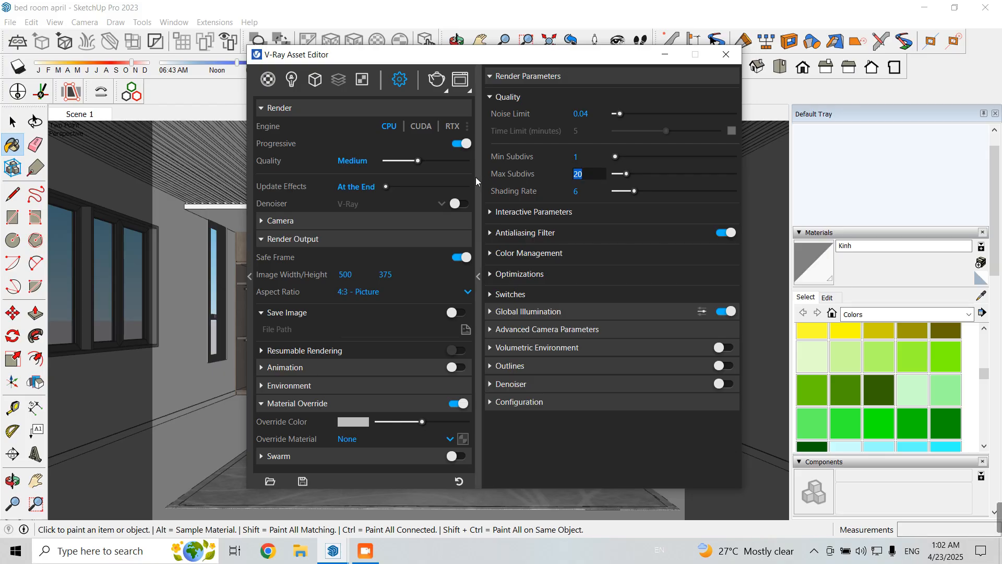
pyautogui.doubleClick(595, 176)
pyautogui.write('6')
pyautogui.press('Return')
pyautogui.doubleClick(595, 114)
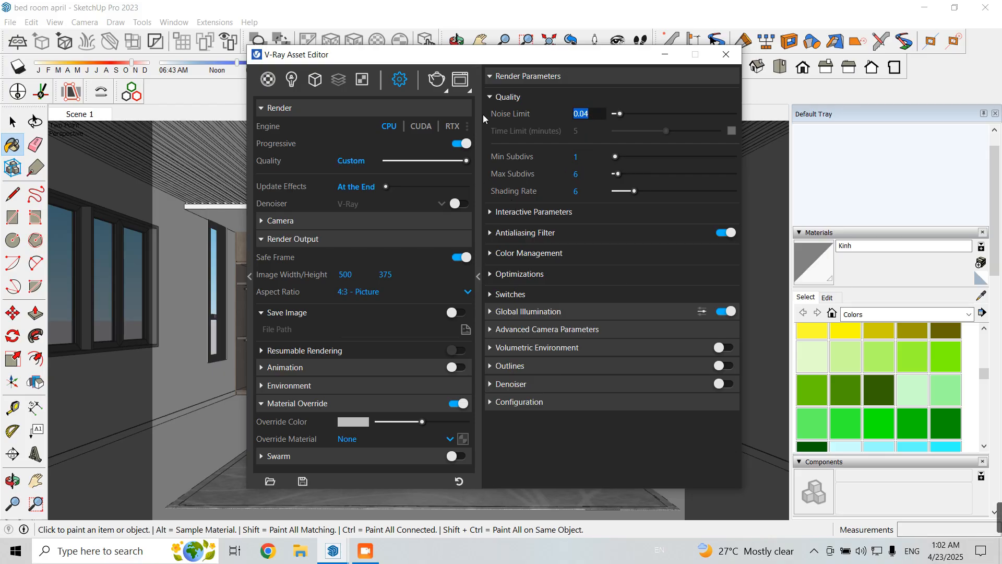
pyautogui.write('0.07')
pyautogui.press('Return')
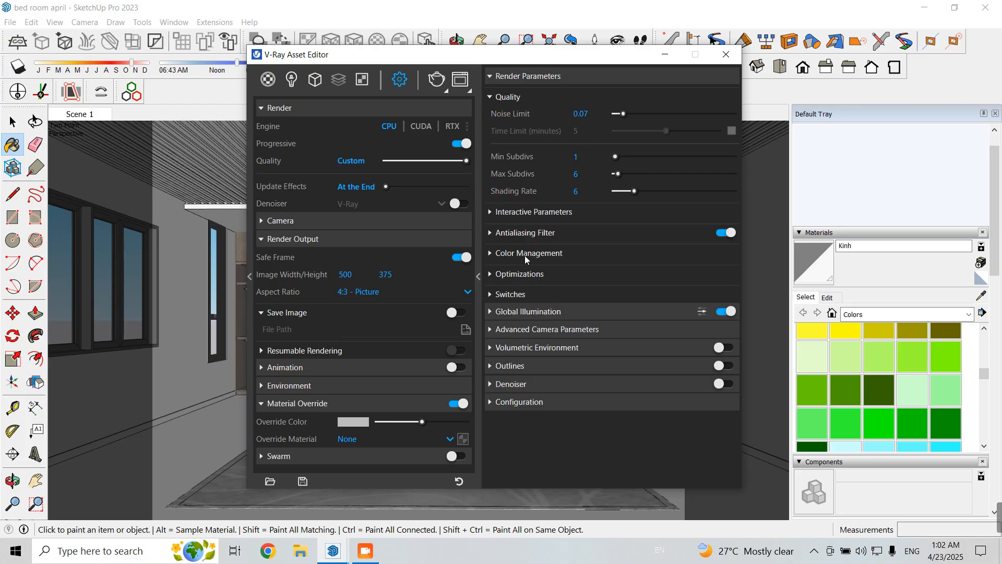
# Step: Set the Global Illumination primary rays to Irradiance map and enable Ambient Occlusion
pyautogui.click(524, 233)
pyautogui.click(524, 236)
pyautogui.click(532, 312)
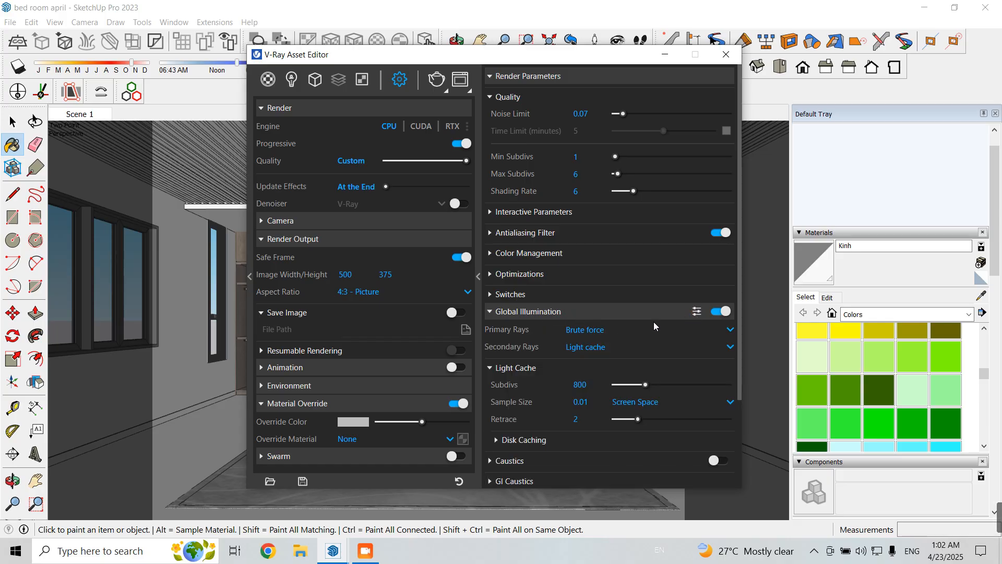
pyautogui.click(593, 328)
pyautogui.click(584, 349)
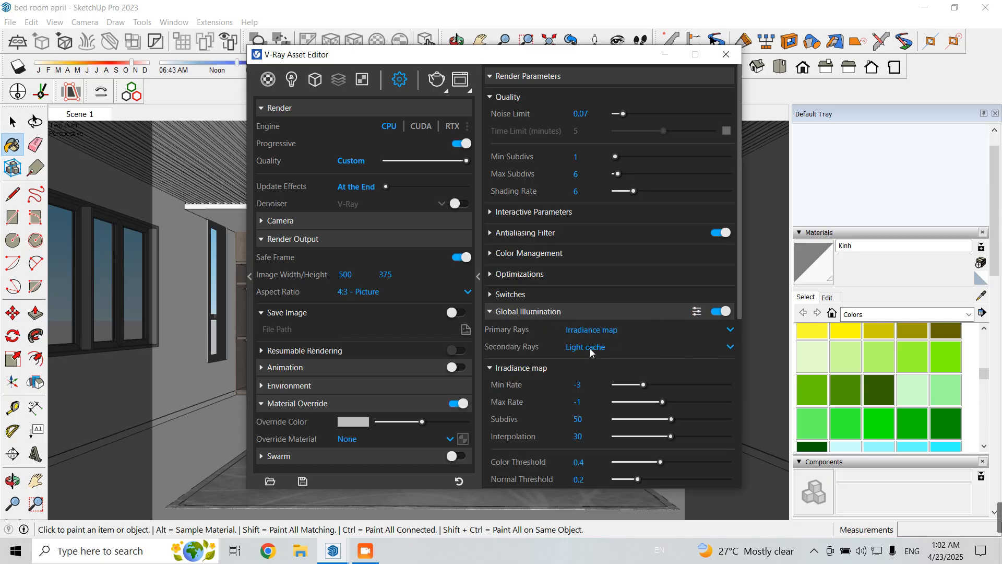
pyautogui.scroll(-3, 559, 354)
pyautogui.scroll(-3, 602, 344)
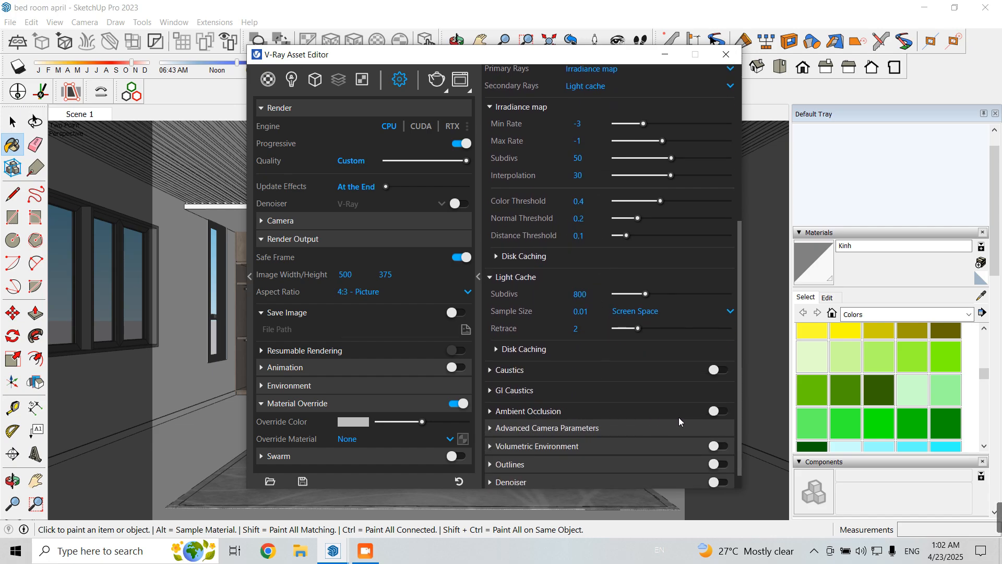
pyautogui.click(718, 414)
pyautogui.click(584, 410)
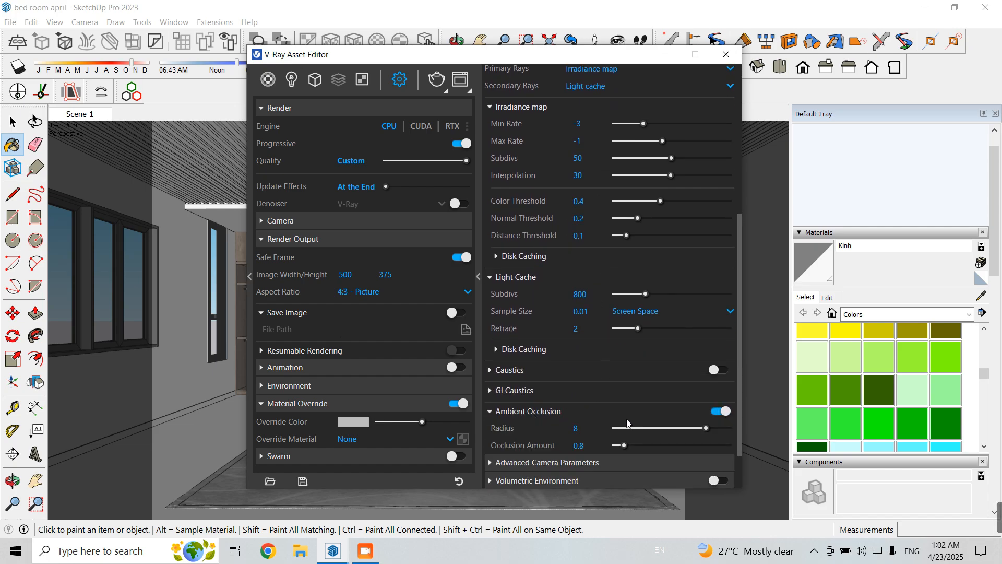
# Step: Set the irradiance map's Distance Threshold to 0.2, Min Rate to -4 and Max Rate to -2
pyautogui.scroll(2, 611, 360)
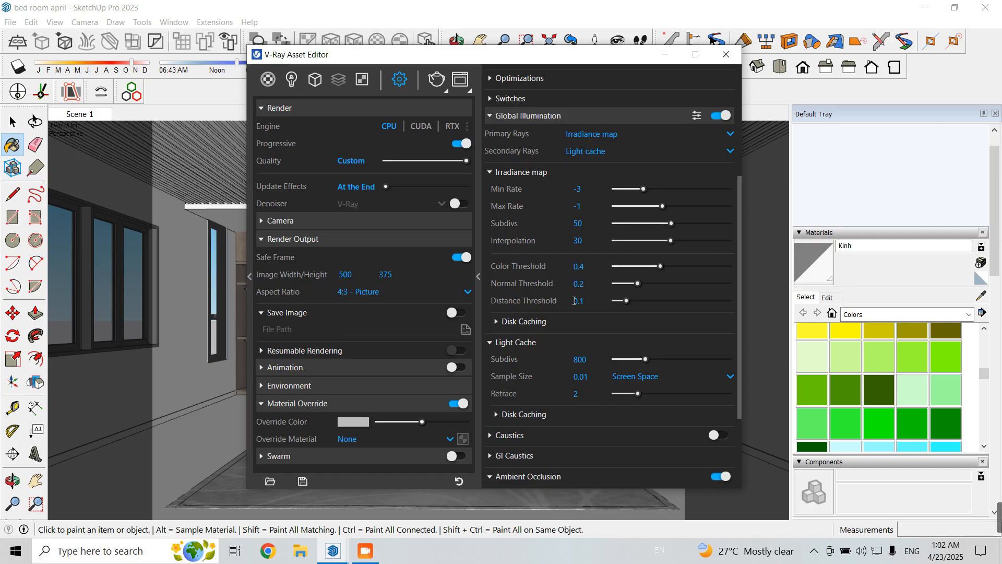
pyautogui.click(593, 302)
pyautogui.write('0.2')
pyautogui.press('Return')
pyautogui.click(597, 190)
pyautogui.write('-7')
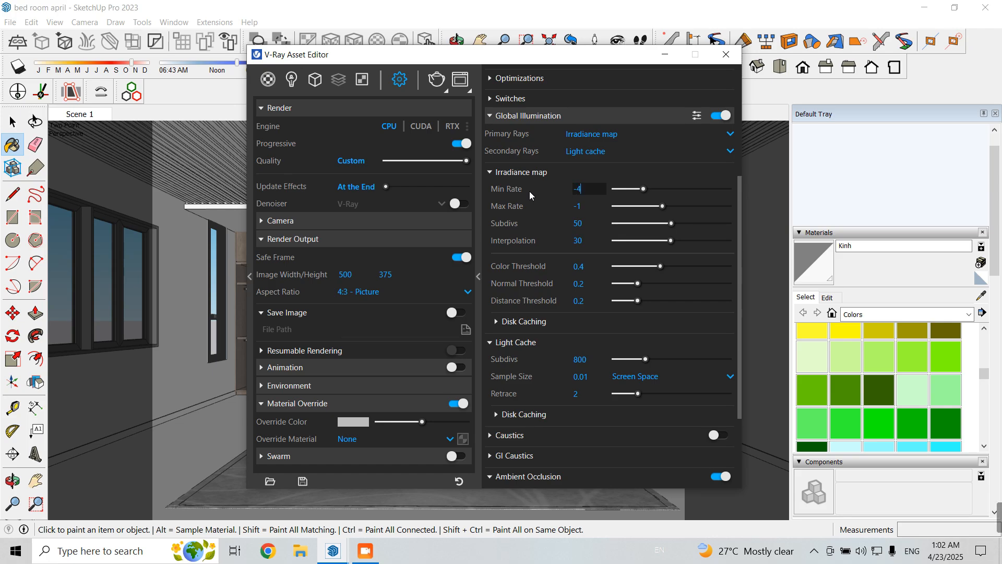
pyautogui.press('Return')
pyautogui.write('-2')
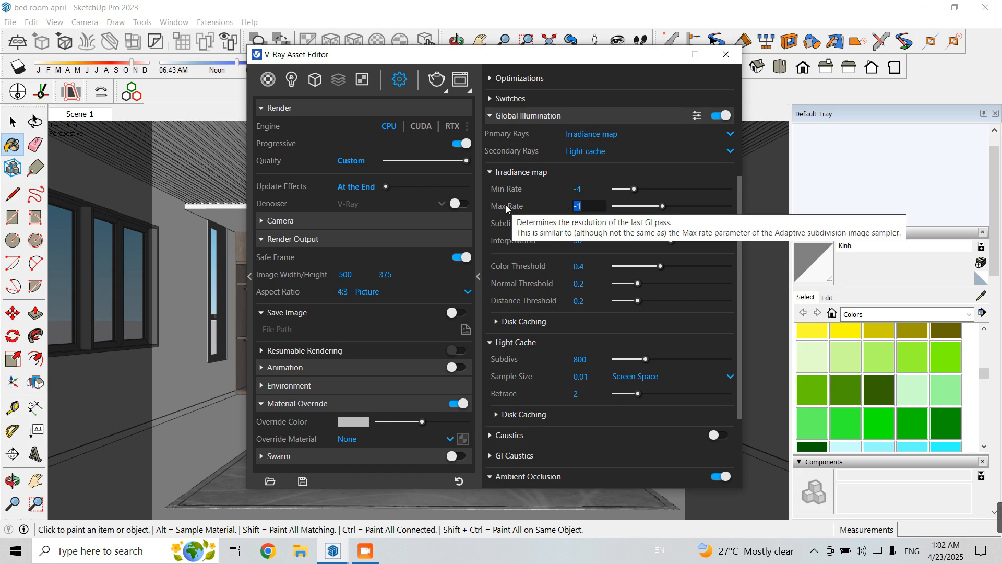
pyautogui.press('Return')
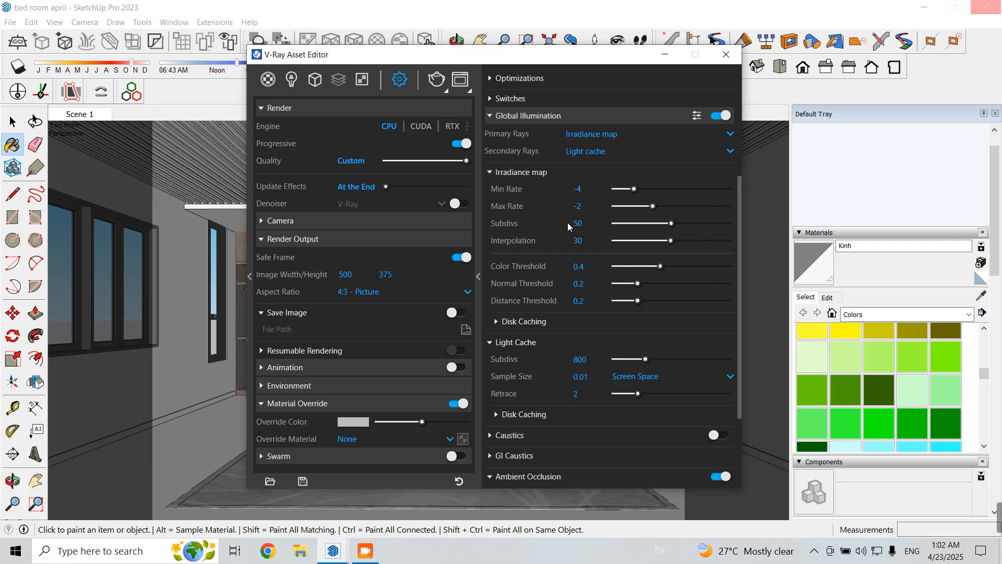
# Step: Enable the render denoiser and set its engine to NVIDIA AI Denoiser
pyautogui.scroll(-3, 569, 226)
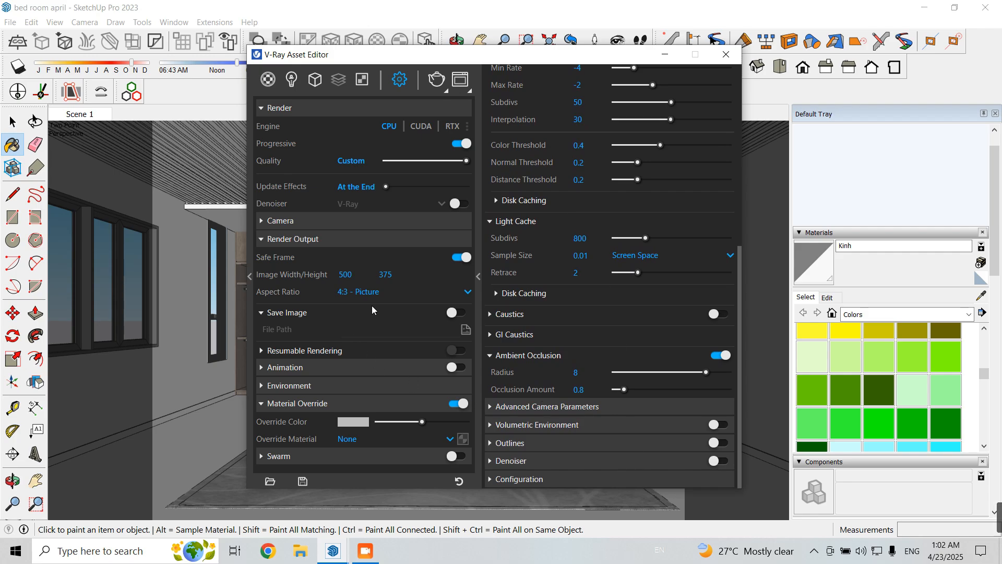
pyautogui.click(553, 457)
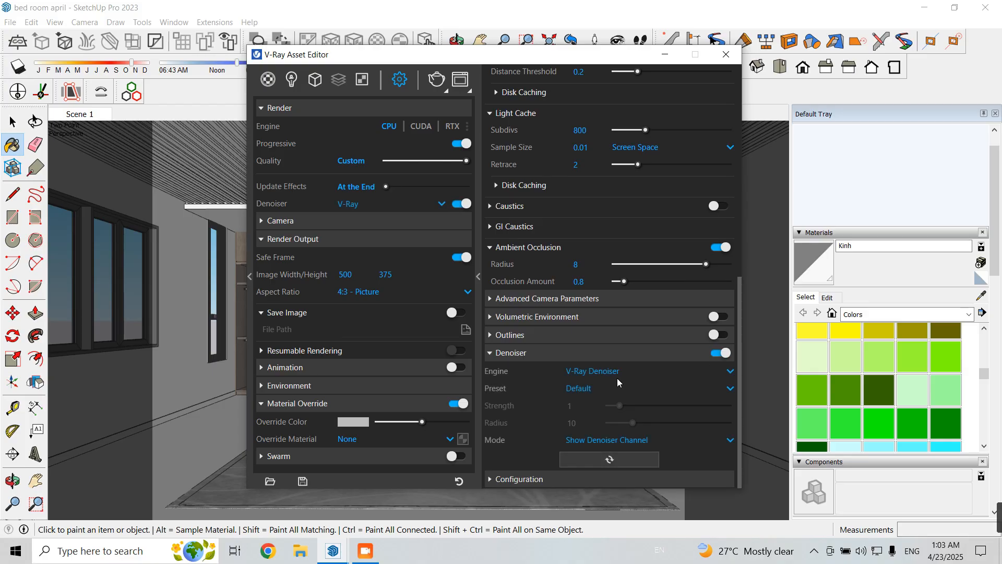
pyautogui.click(599, 372)
pyautogui.click(583, 406)
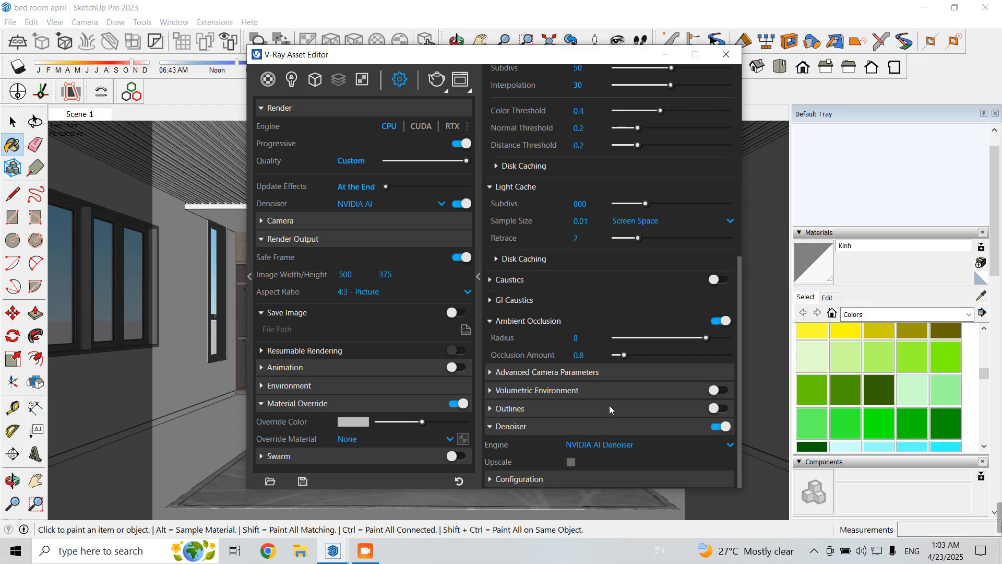
pyautogui.click(603, 448)
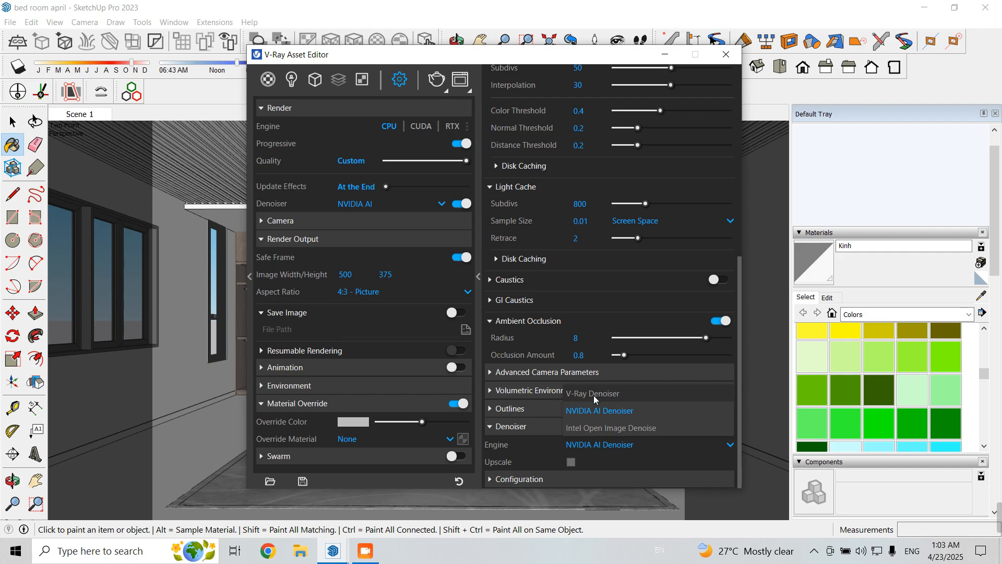
pyautogui.click(598, 445)
pyautogui.click(533, 389)
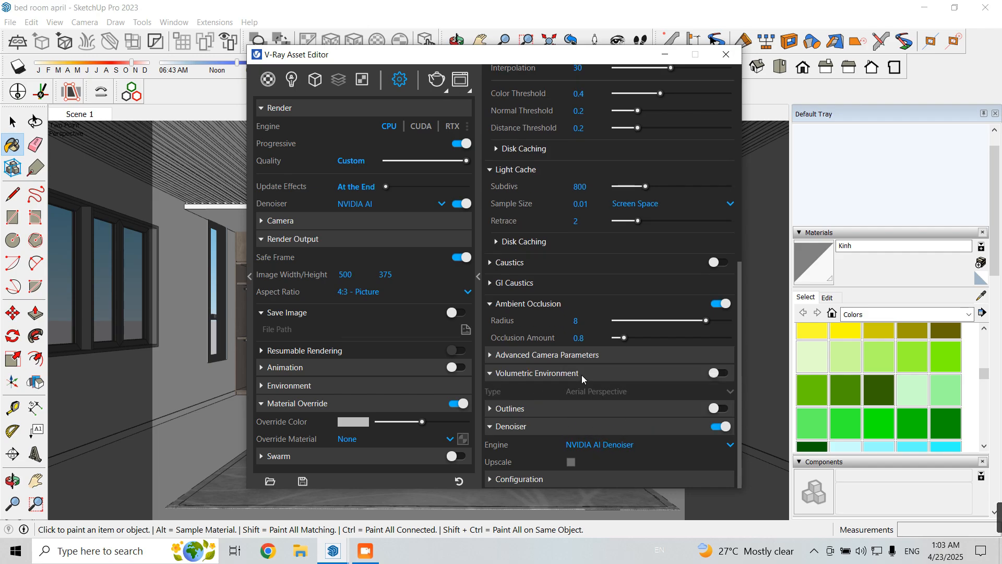
pyautogui.moveTo(562, 58); pyautogui.dragTo(745, 39)
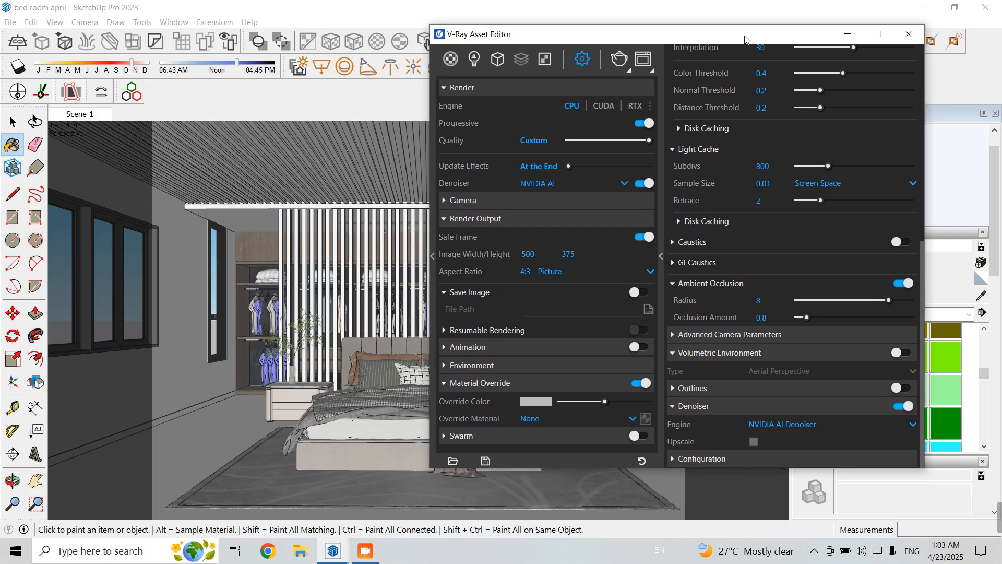
pyautogui.click(692, 354)
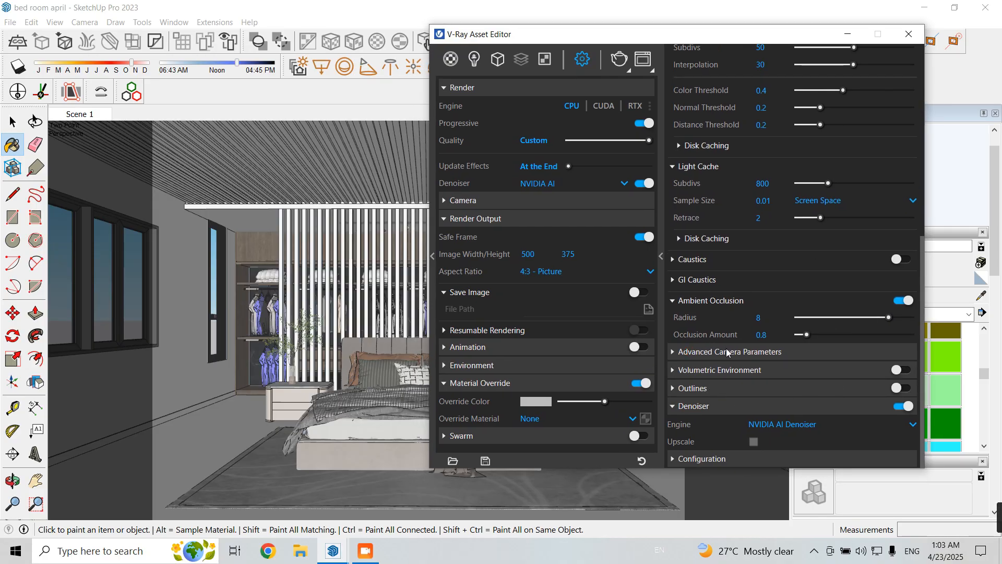
# Step: In the Advanced Camera Parameters, set the Aperture (F Number) to 2 and the Shutter Speed to 1000
pyautogui.click(724, 352)
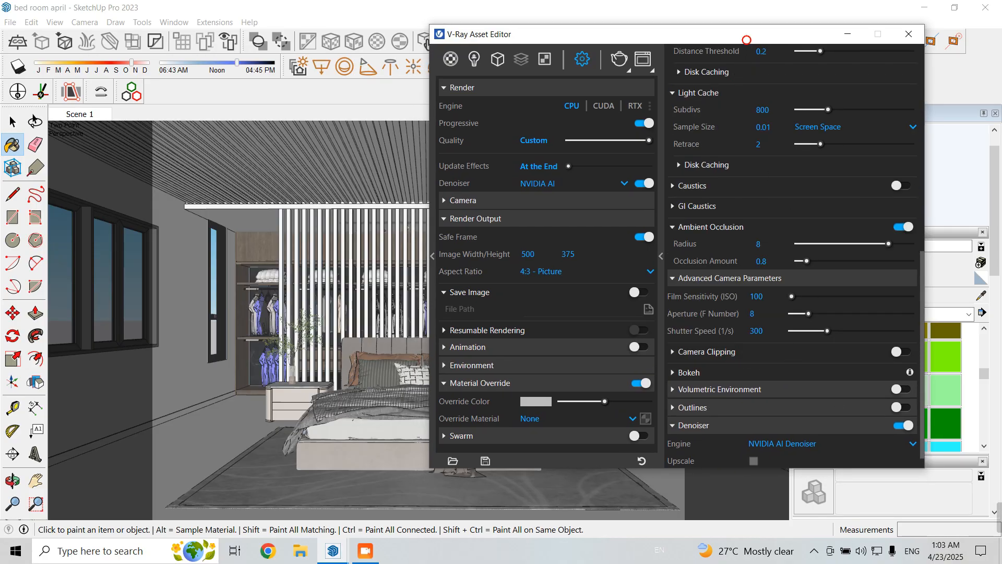
pyautogui.moveTo(746, 40); pyautogui.dragTo(749, 49)
pyautogui.scroll(3, 747, 336)
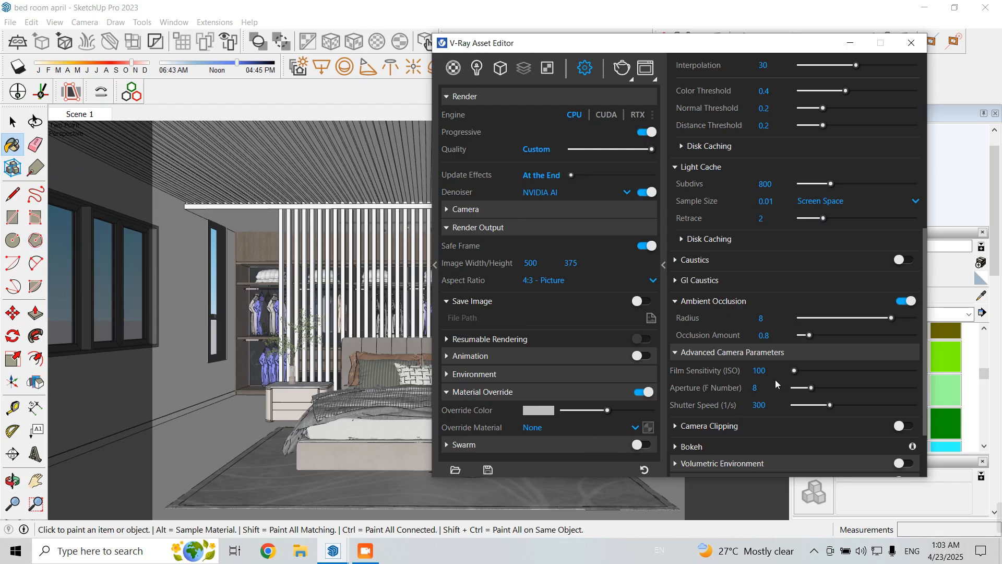
pyautogui.click(761, 370)
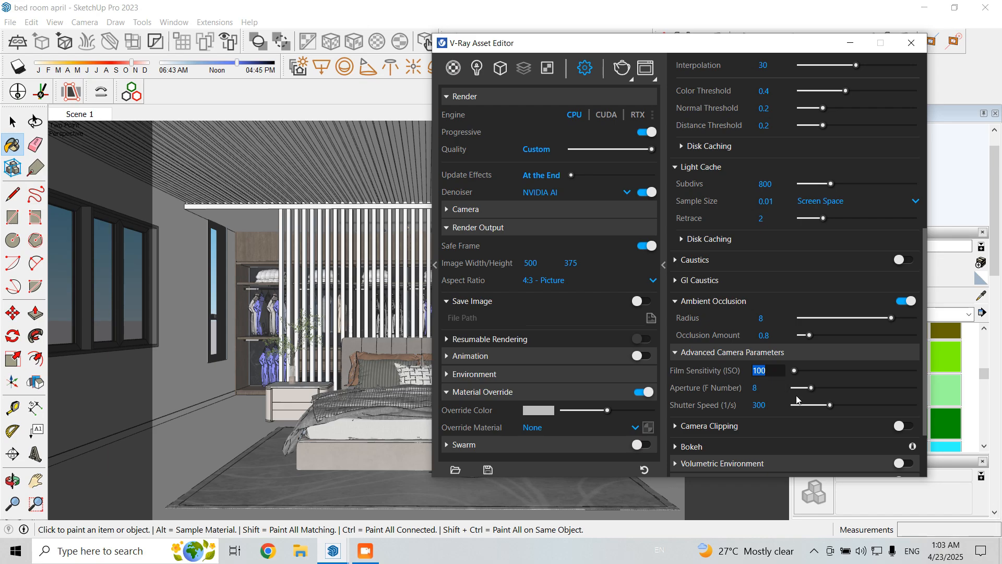
pyautogui.click(774, 371)
pyautogui.click(756, 388)
pyautogui.write('2')
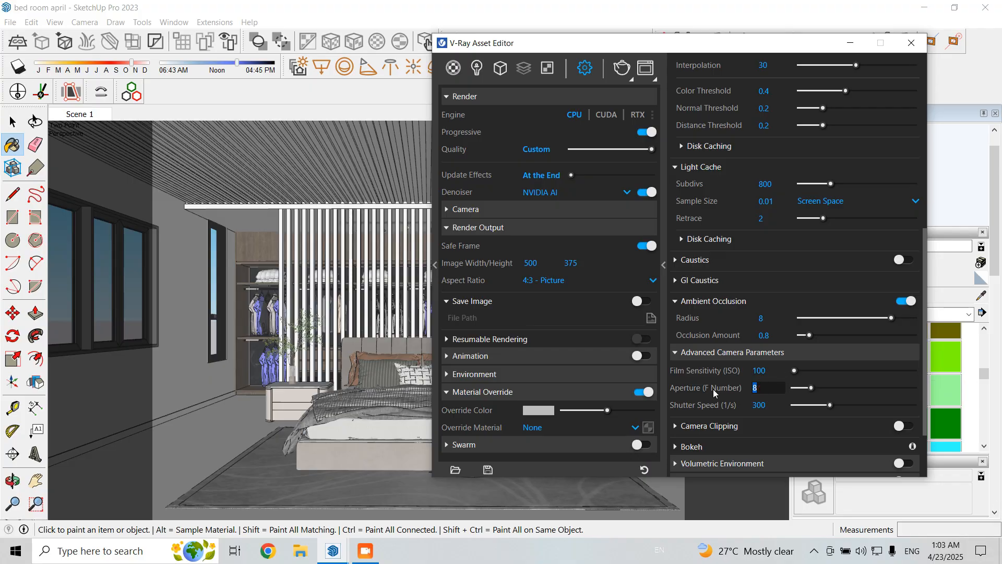
pyautogui.press('Return')
pyautogui.click(750, 403)
pyautogui.write('1000')
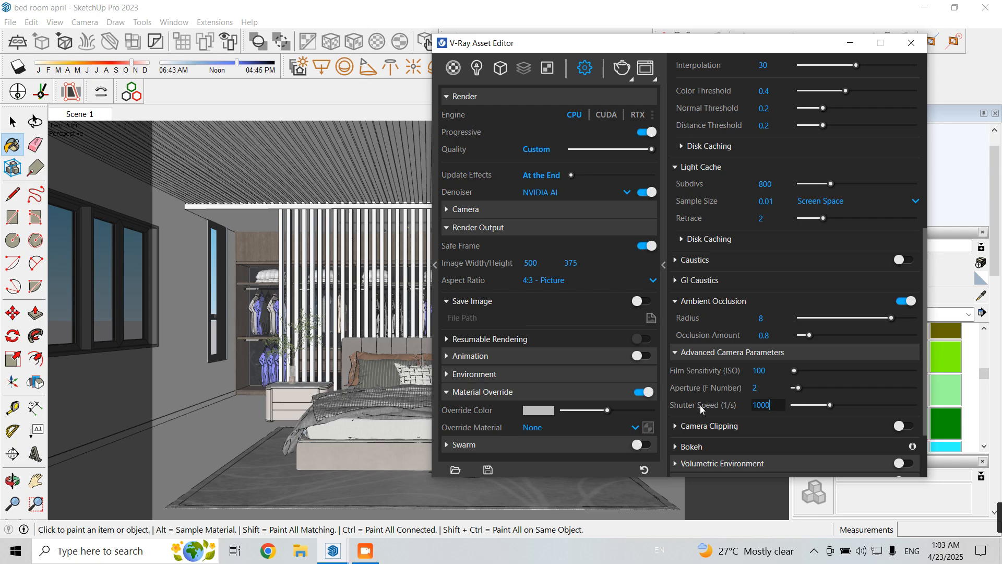
pyautogui.press('Return')
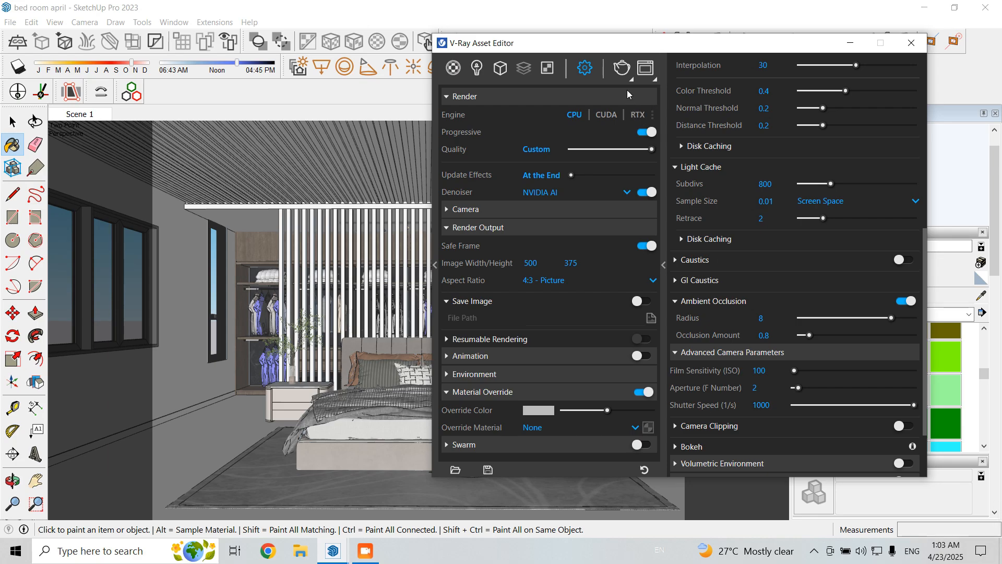
# Step: Start an interactive render, enlarge its image to 200% in the frame buffer and hide the layers and properties sidebar
pyautogui.moveTo(729, 48); pyautogui.dragTo(659, 50)
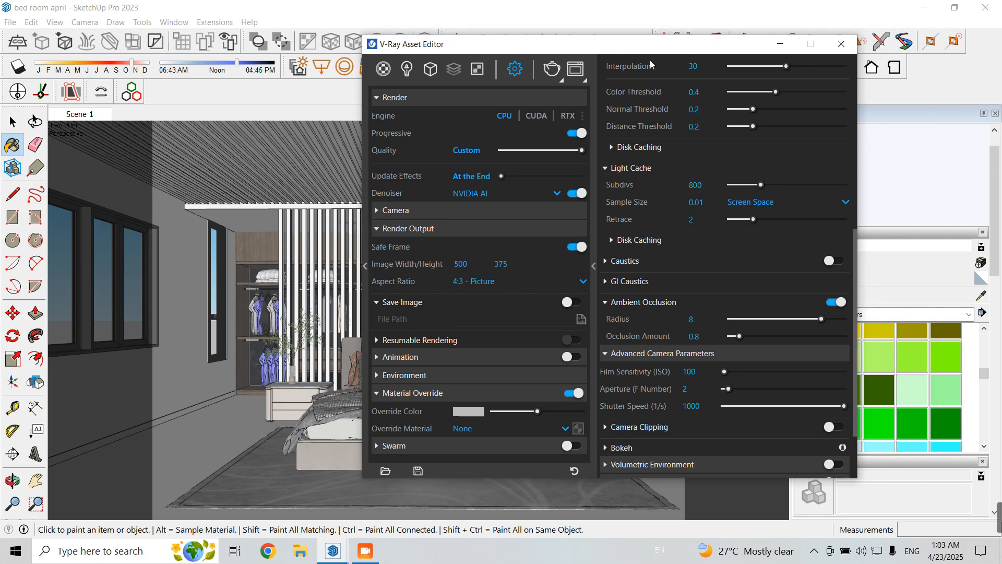
pyautogui.click(560, 81)
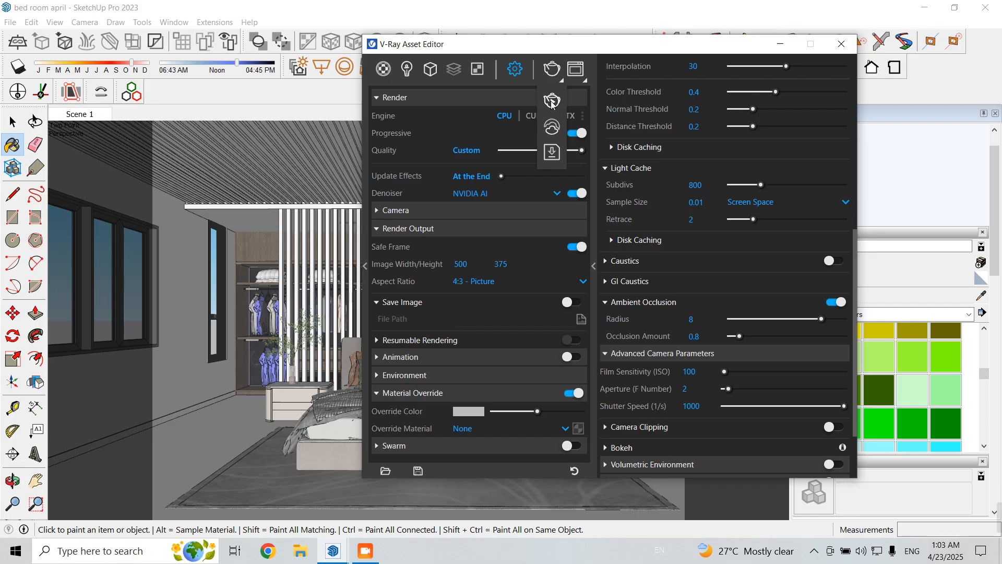
pyautogui.click(552, 102)
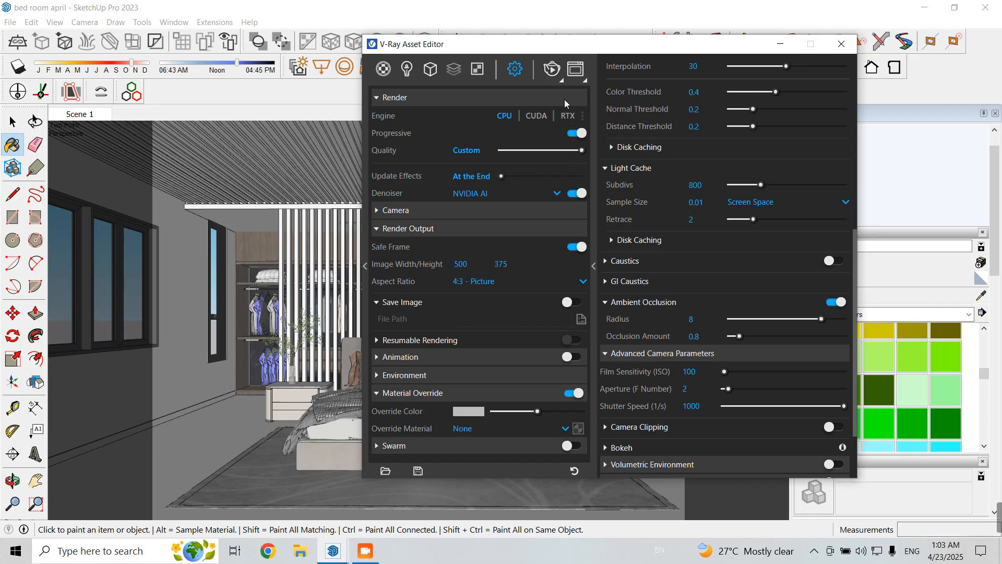
pyautogui.click(558, 73)
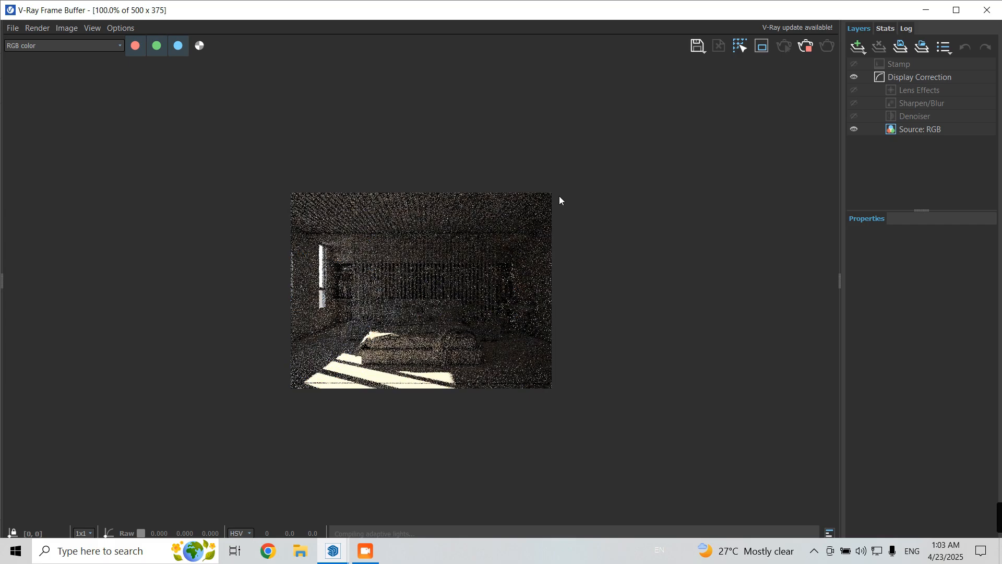
pyautogui.scroll(1, 397, 254)
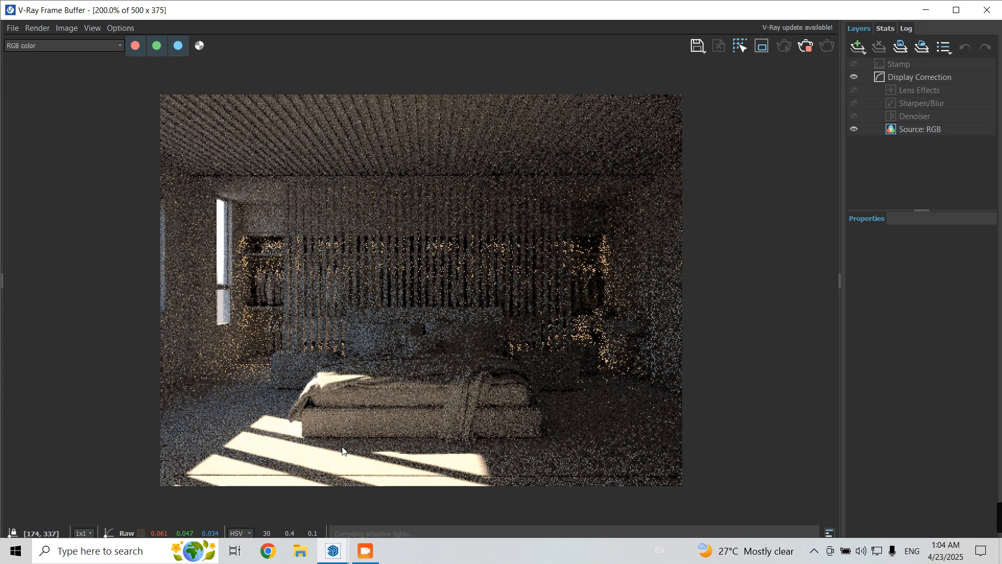
pyautogui.click(838, 173)
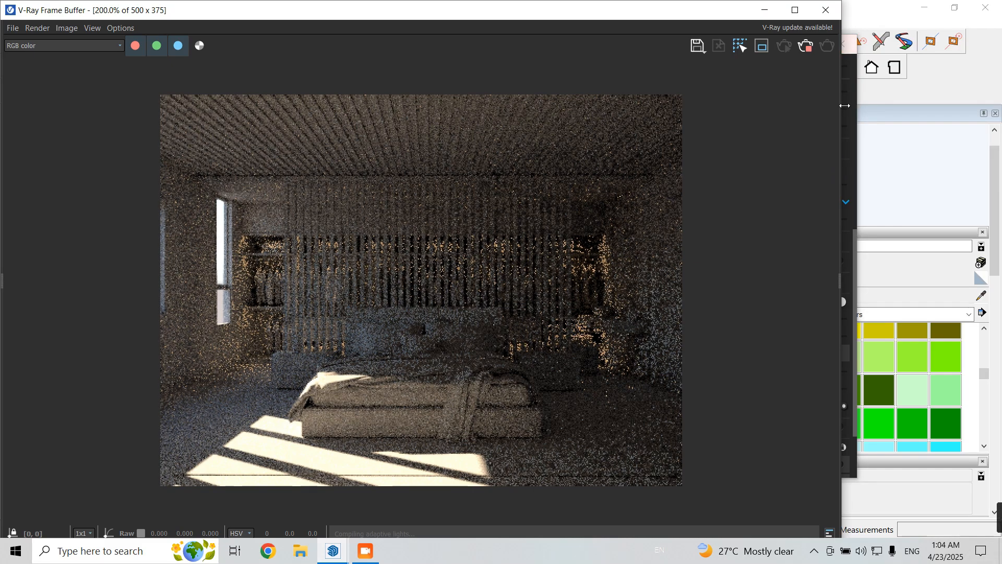
# Step: Stop the interactive render, start it again and minimize the frame buffer
pyautogui.click(802, 45)
pyautogui.click(765, 10)
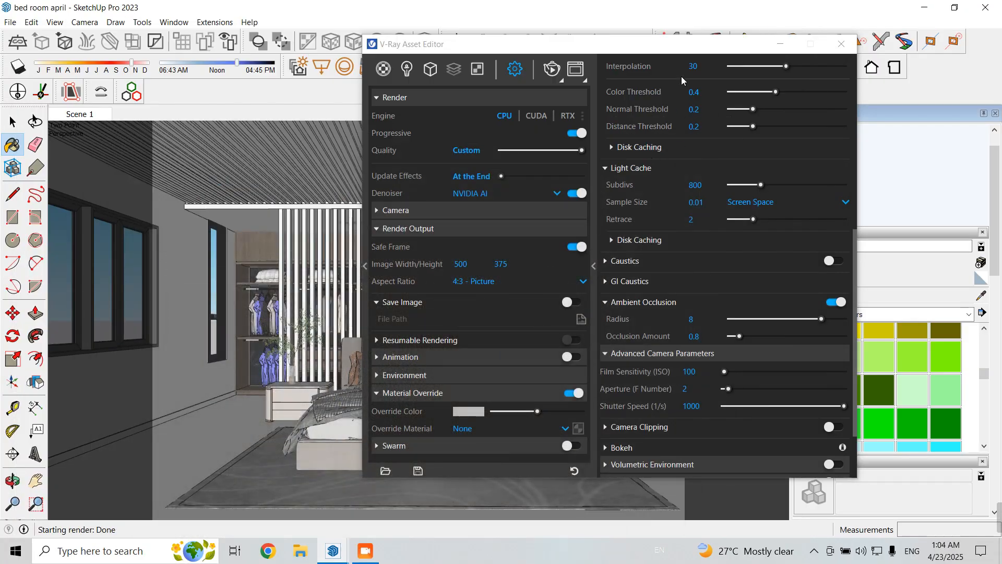
pyautogui.moveTo(678, 50); pyautogui.dragTo(620, 114)
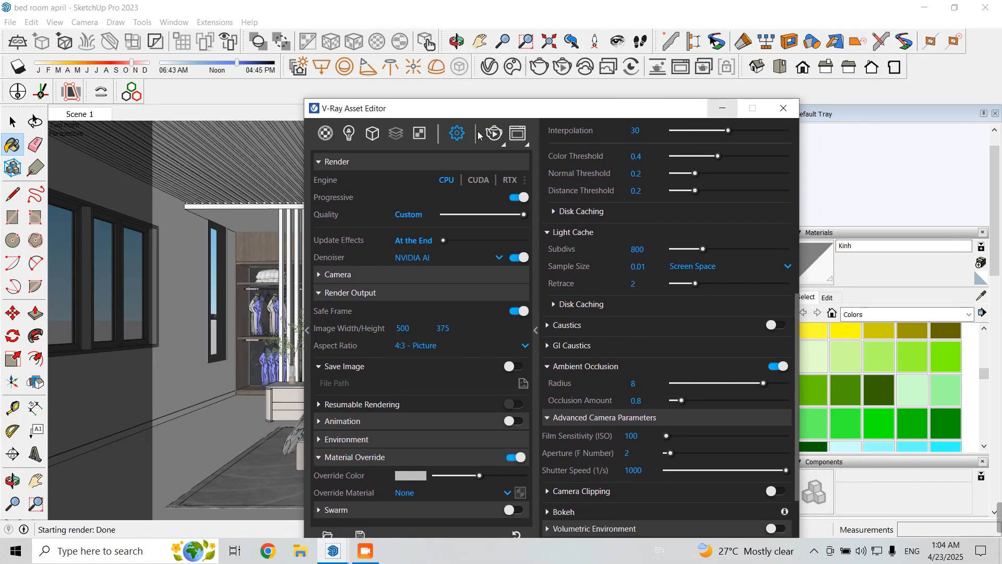
pyautogui.click(494, 133)
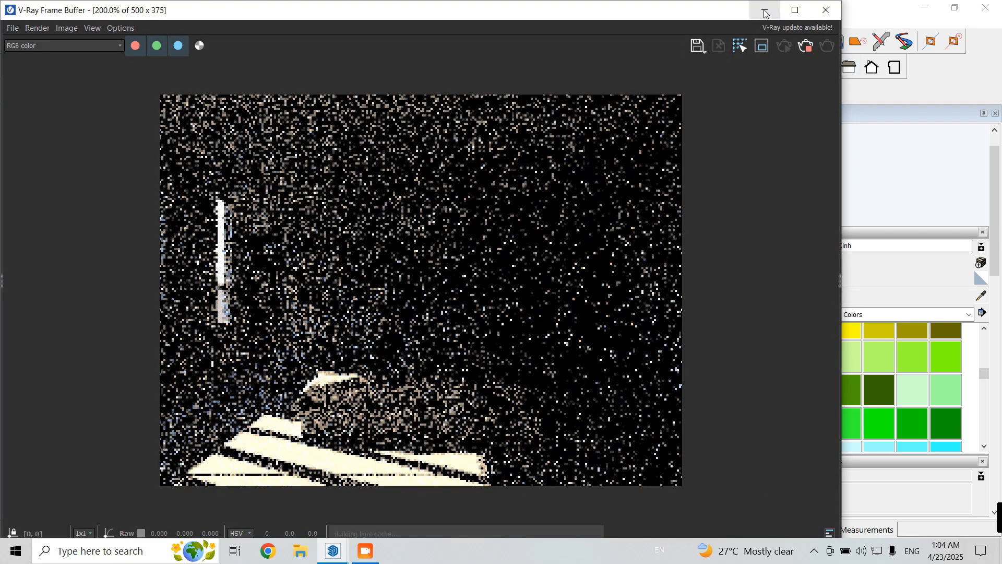
pyautogui.click(764, 10)
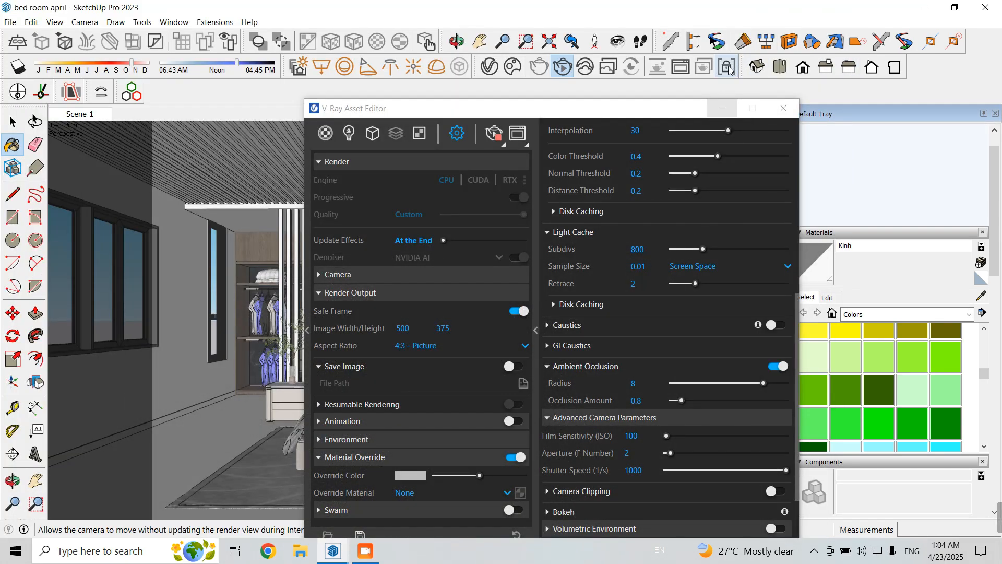
# Step: Lock the camera for the interactive render, close the Asset Editor and orbit out to an outside overview of the bedroom
pyautogui.click(728, 68)
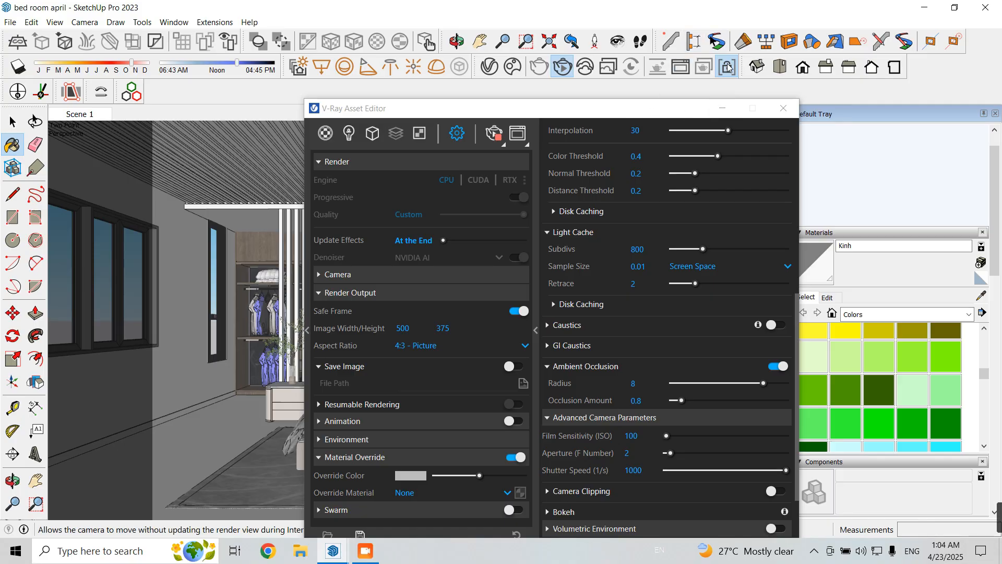
pyautogui.click(783, 108)
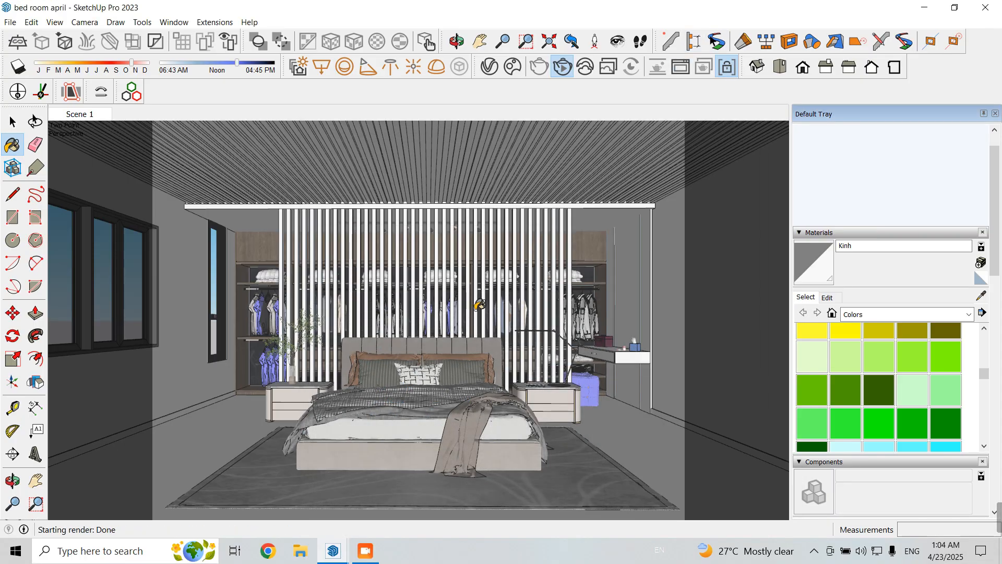
pyautogui.press('o')
pyautogui.moveTo(456, 325); pyautogui.dragTo(459, 340)
pyautogui.press('b')
pyautogui.scroll(-5, 459, 339)
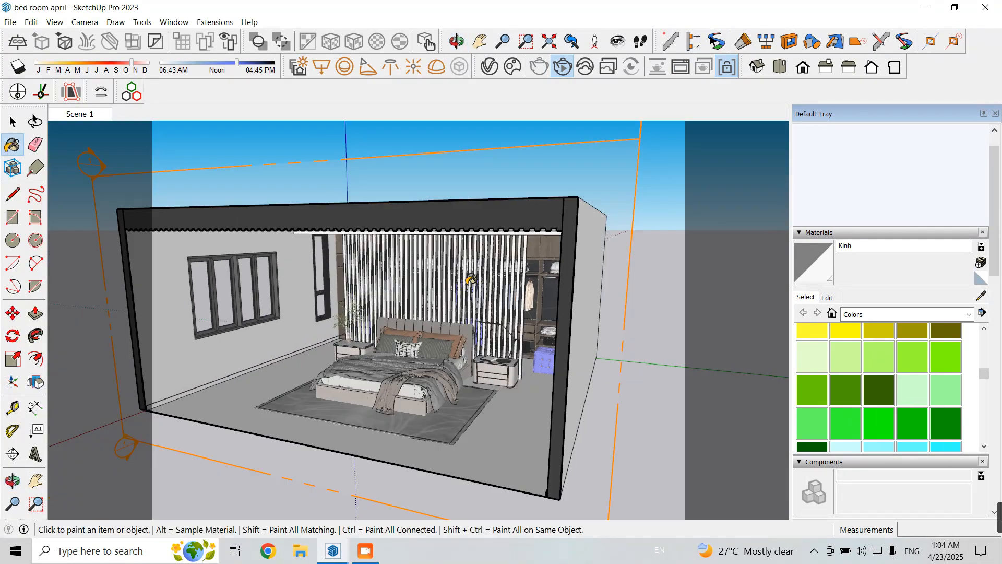
pyautogui.moveTo(459, 339); pyautogui.dragTo(463, 341, button='middle')
pyautogui.moveTo(464, 340); pyautogui.dragTo(462, 329)
pyautogui.press('b')
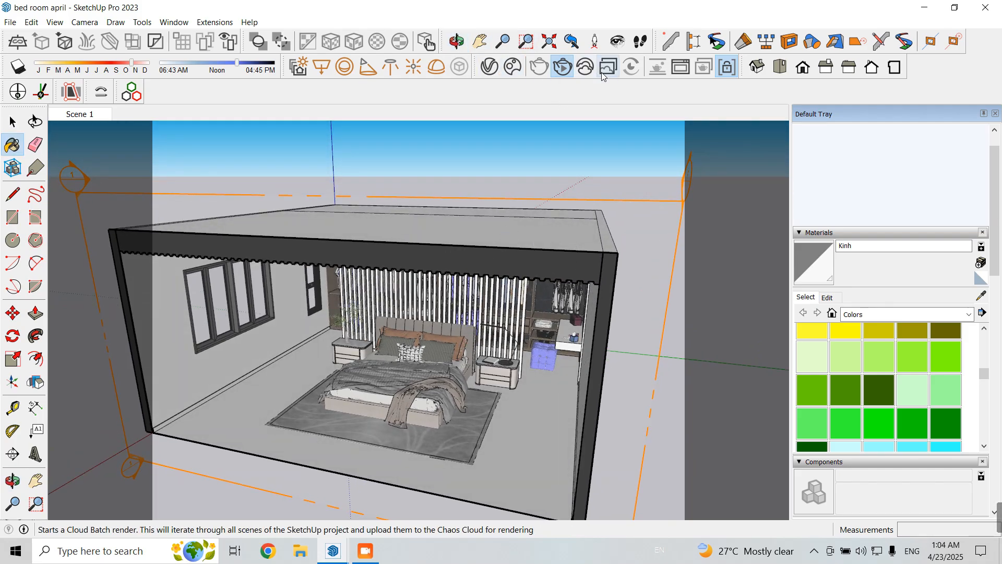
# Step: Reopen the frame buffer and narrow its window, then reopen the Asset Editor and arrange both side by side
pyautogui.click(678, 69)
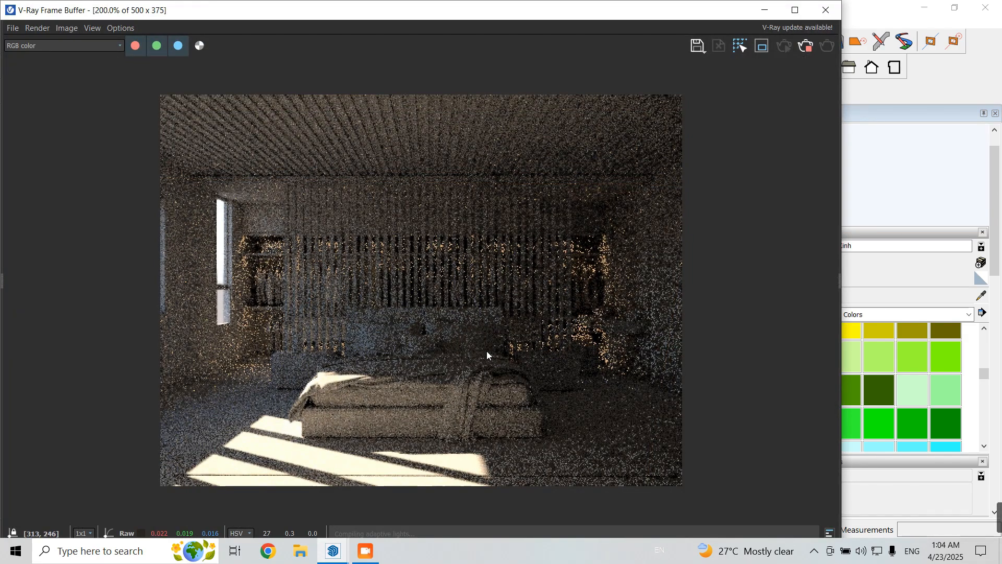
pyautogui.moveTo(615, 10)
pyautogui.mouseDown()
pyautogui.moveTo(731, 415)
pyautogui.moveTo(561, 488)
pyautogui.moveTo(593, 329)
pyautogui.moveTo(624, 43)
pyautogui.moveTo(569, 16)
pyautogui.moveTo(537, 34)
pyautogui.mouseUp()
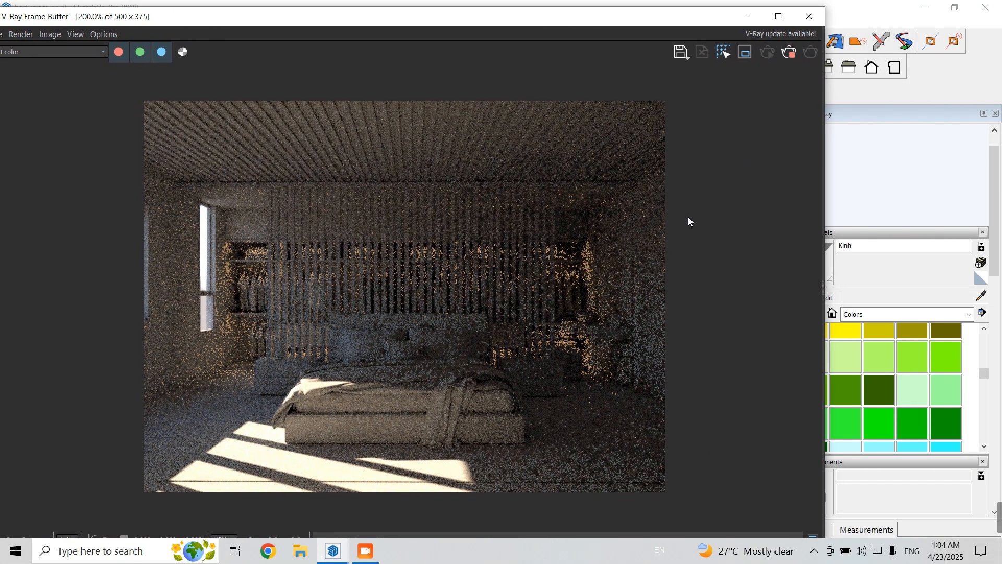
pyautogui.moveTo(826, 261); pyautogui.dragTo(570, 259)
pyautogui.moveTo(280, 15); pyautogui.dragTo(320, 11)
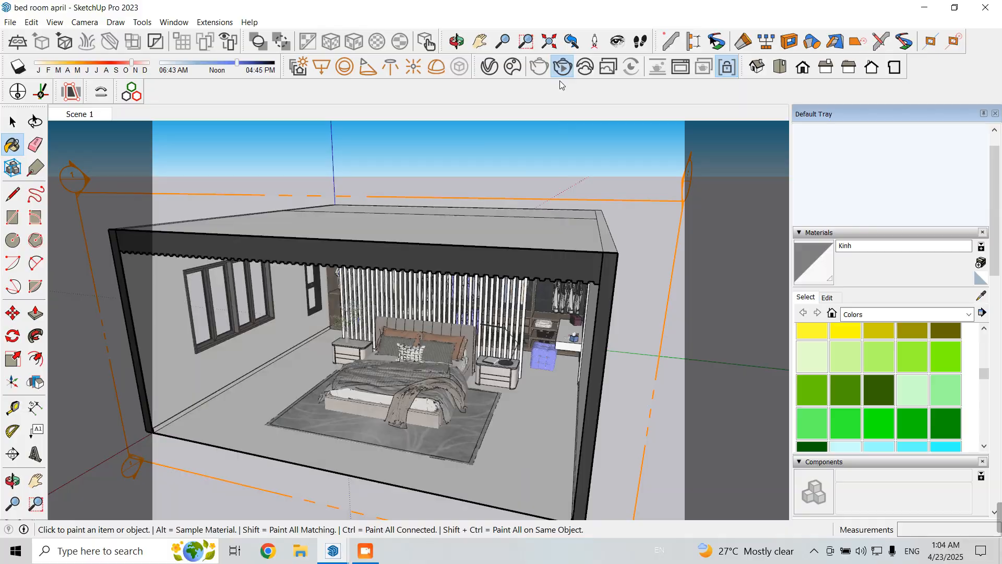
pyautogui.click(489, 66)
pyautogui.moveTo(617, 114); pyautogui.dragTo(751, 94)
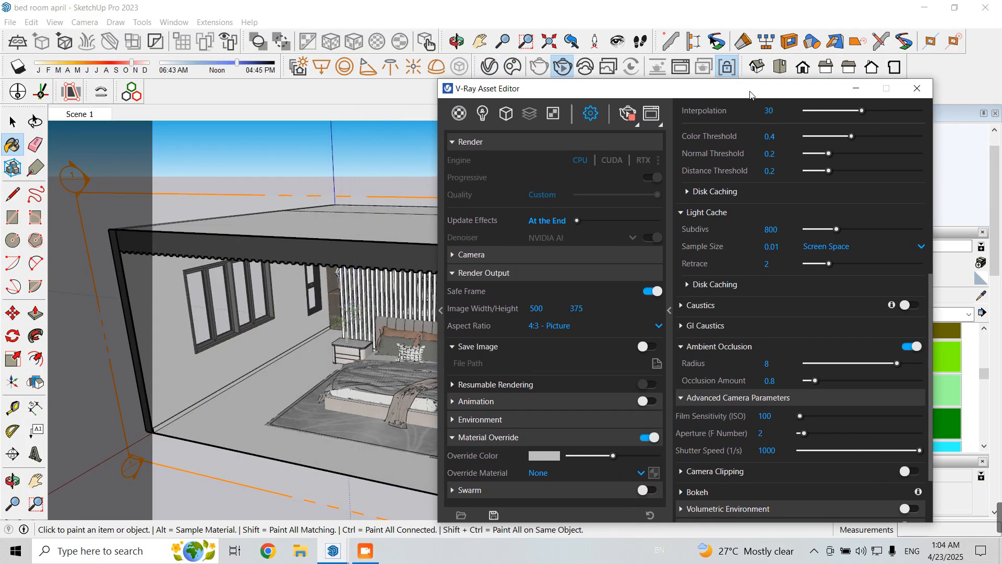
pyautogui.click(650, 111)
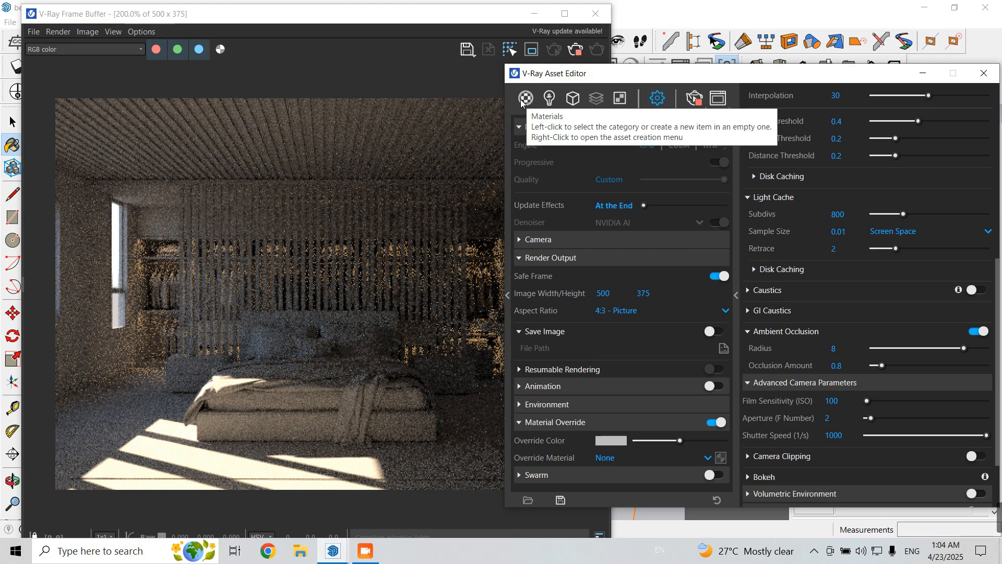
# Step: Enable Custom Orientation for the SunLight and set its Vertical Angle to 30
pyautogui.click(549, 99)
pyautogui.click(564, 172)
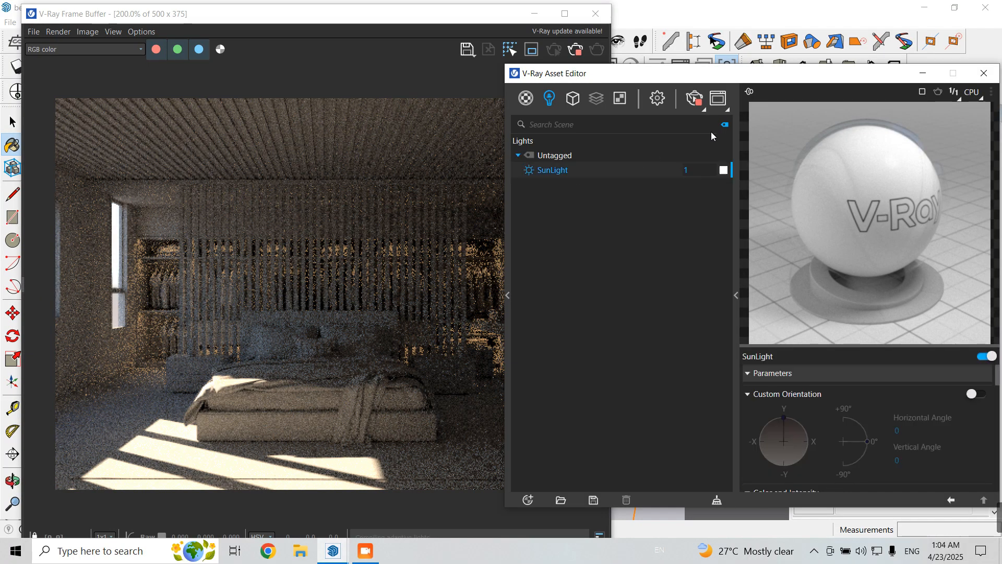
pyautogui.moveTo(772, 80); pyautogui.dragTo(706, 51)
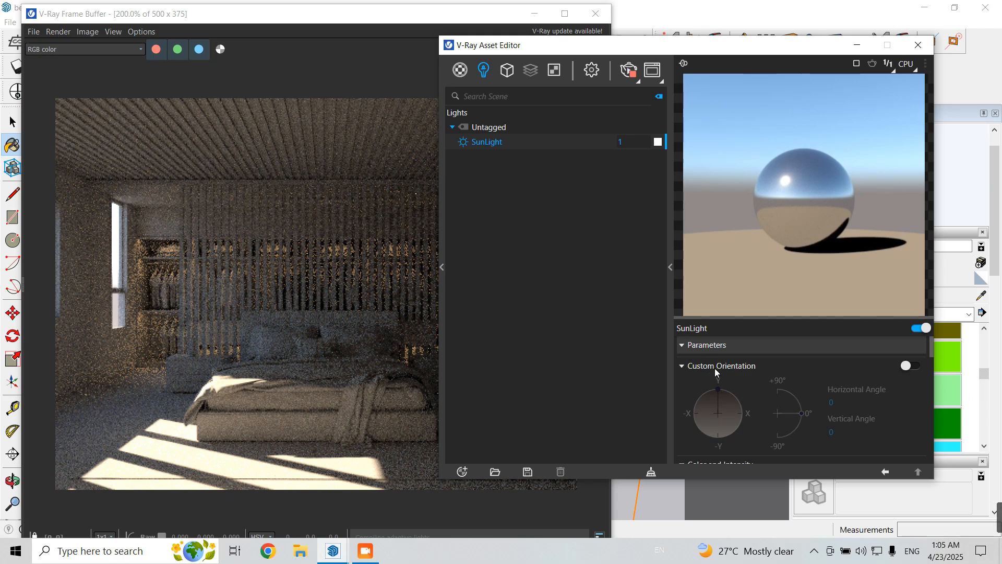
pyautogui.click(910, 365)
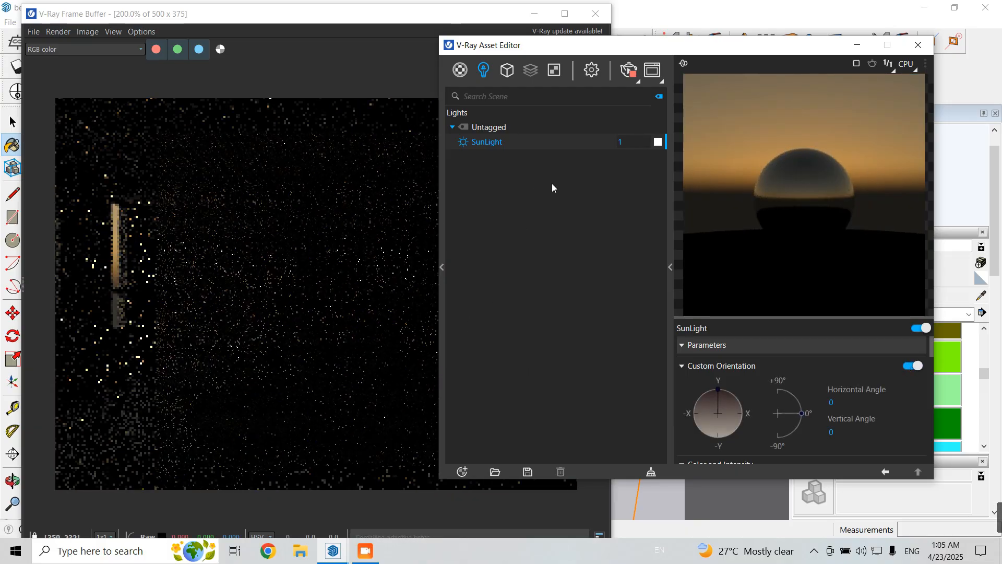
pyautogui.moveTo(682, 51); pyautogui.dragTo(658, 43)
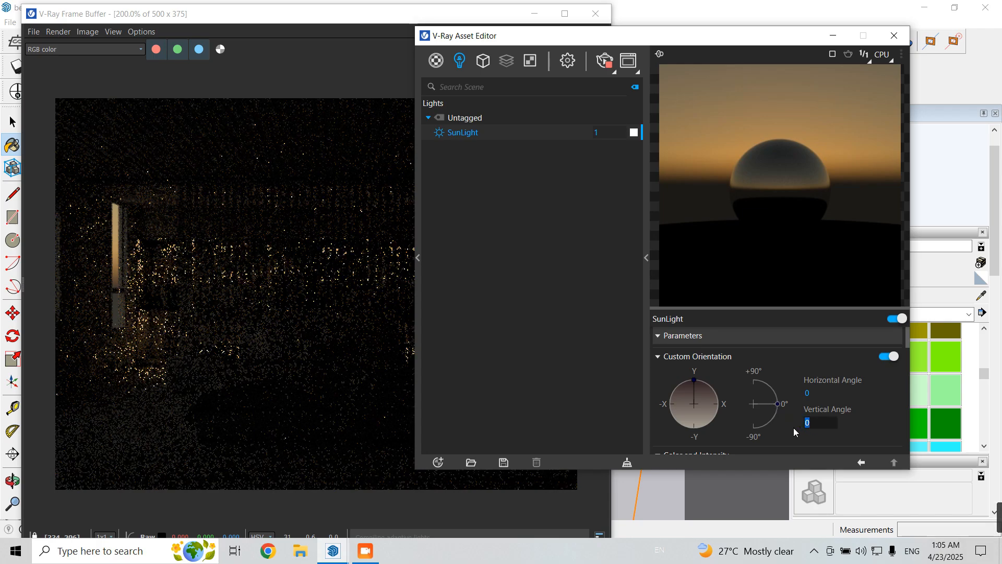
pyautogui.press('Return')
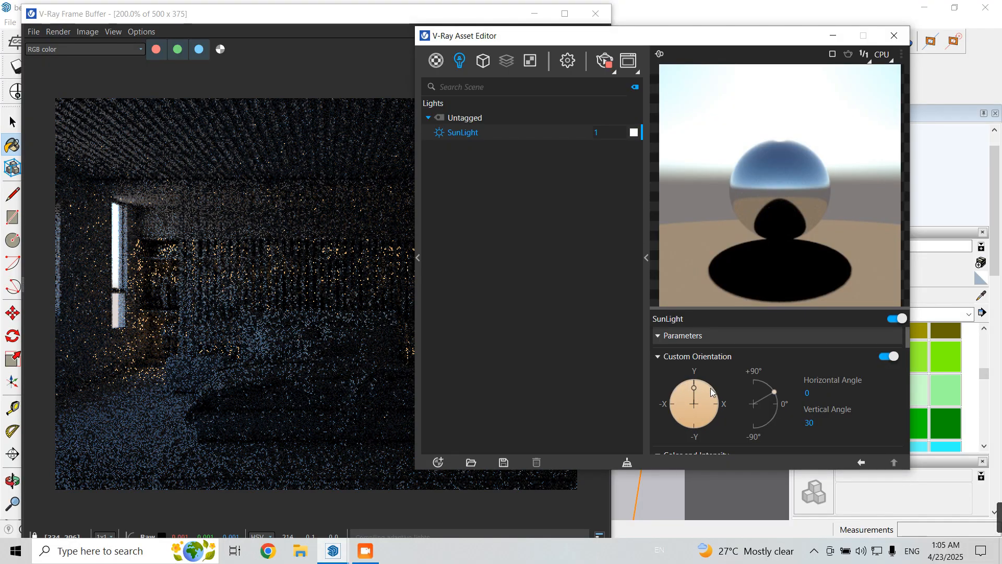
# Step: Rotate the SunLight's direction through several positions, ending at a Horizontal Angle of about 157
pyautogui.moveTo(713, 392); pyautogui.dragTo(716, 420)
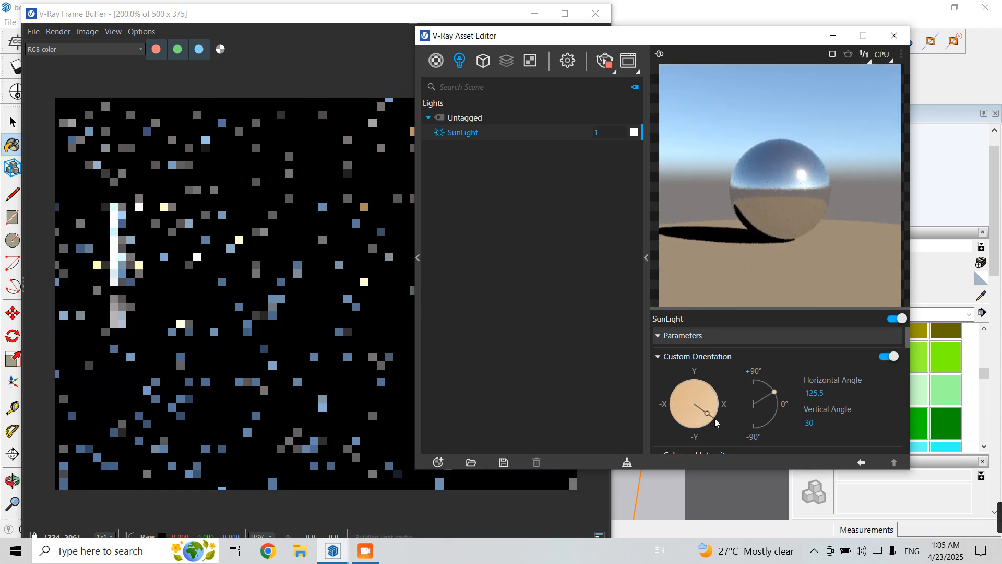
pyautogui.click(683, 425)
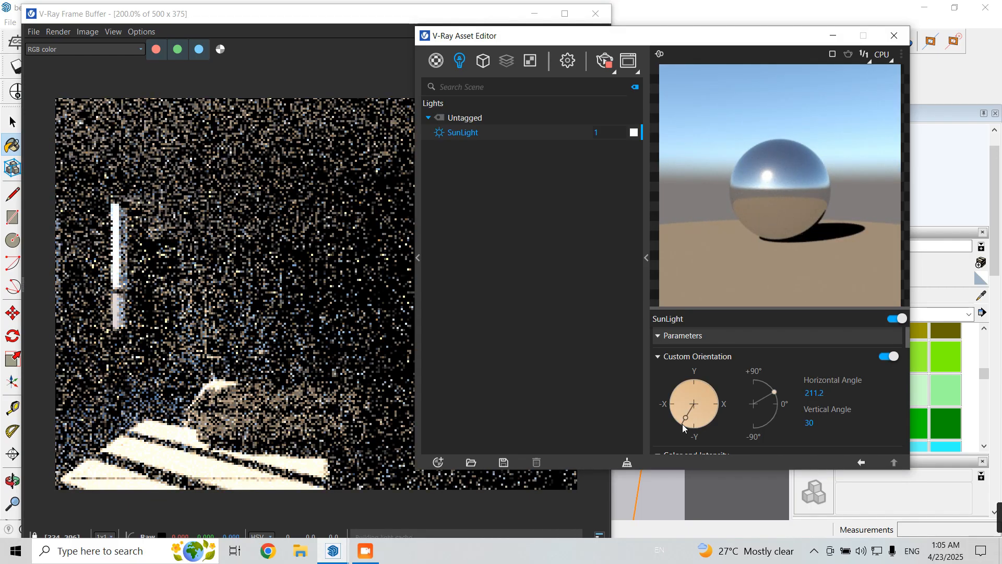
pyautogui.click(678, 421)
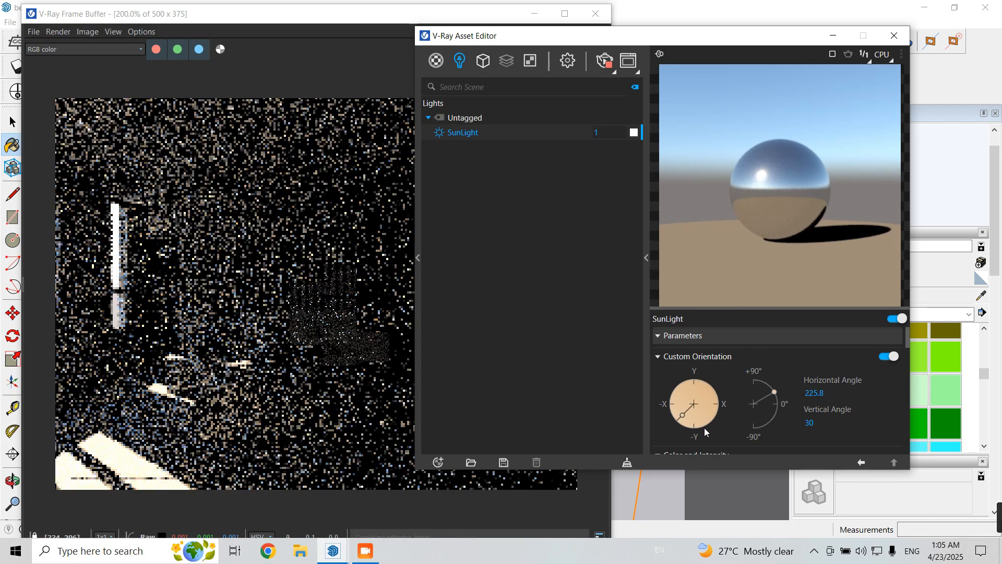
pyautogui.click(699, 426)
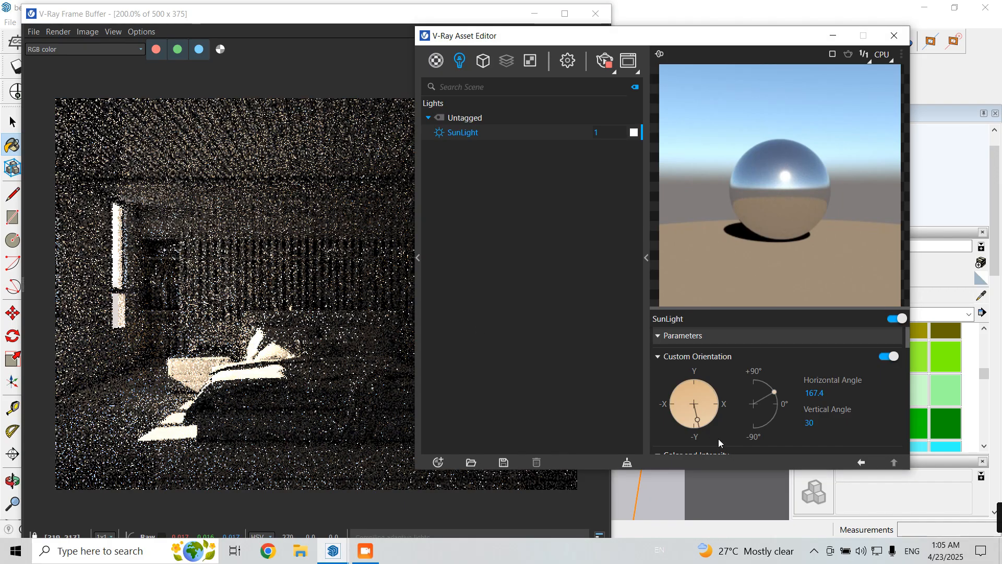
pyautogui.click(706, 423)
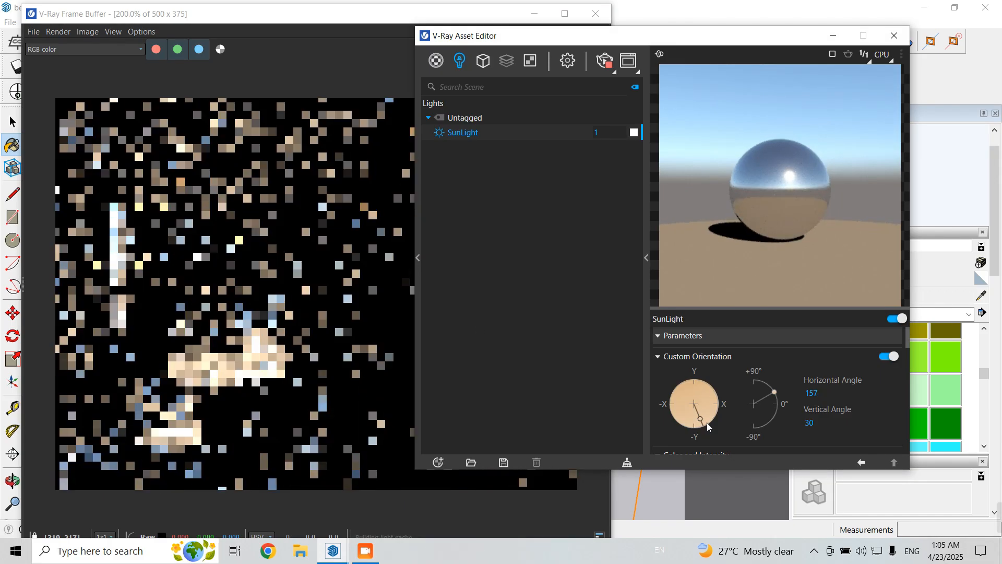
# Step: Try the SunLight at a Vertical Angle of 10 and a Horizontal Angle of about 145
pyautogui.moveTo(707, 422); pyautogui.dragTo(713, 417)
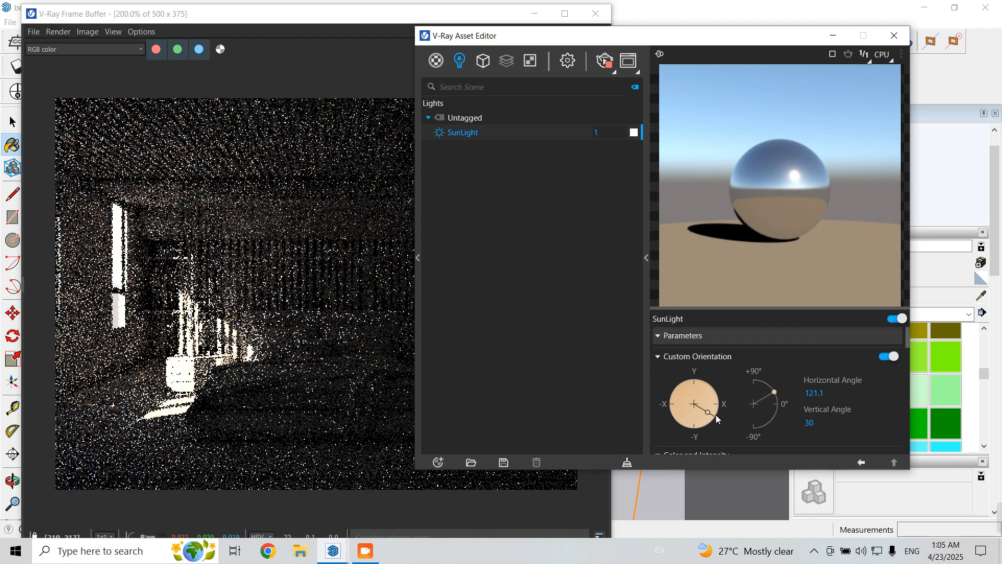
pyautogui.doubleClick(809, 423)
pyautogui.write('10')
pyautogui.press('Return')
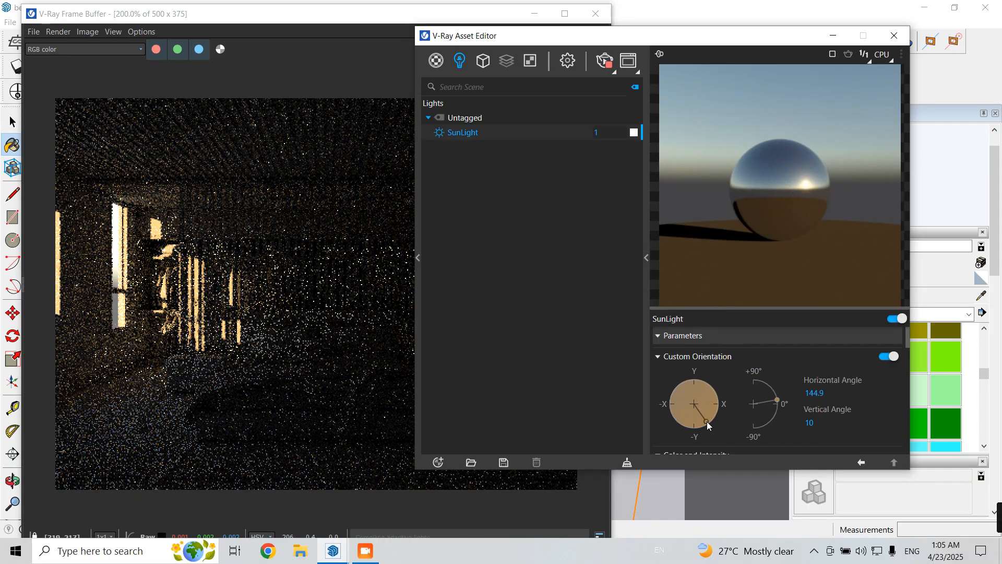
# Step: Try a Vertical Angle of 40 for the SunLight and rotate its Horizontal Angle to about 153
pyautogui.click(809, 422)
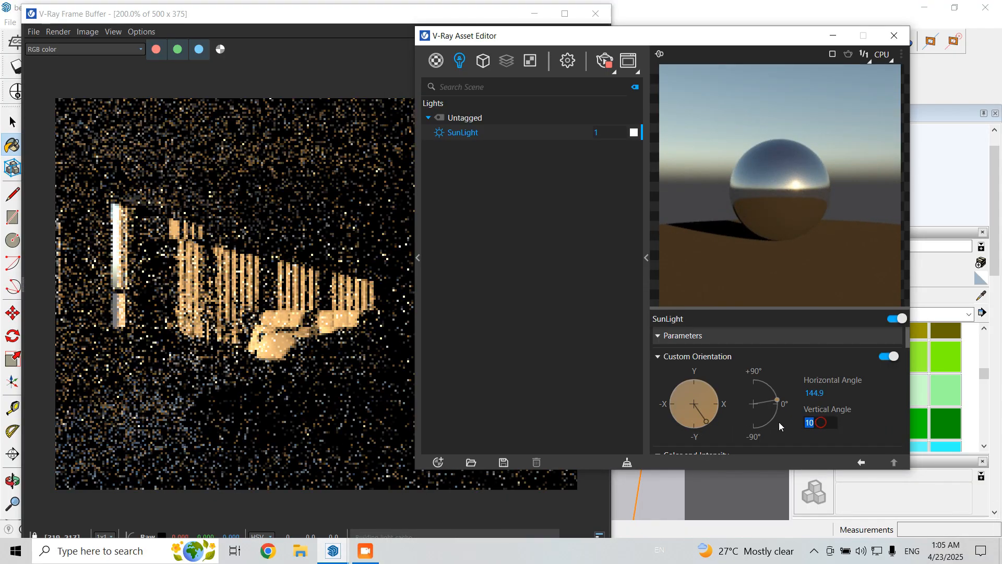
pyautogui.write('40')
pyautogui.press('Return')
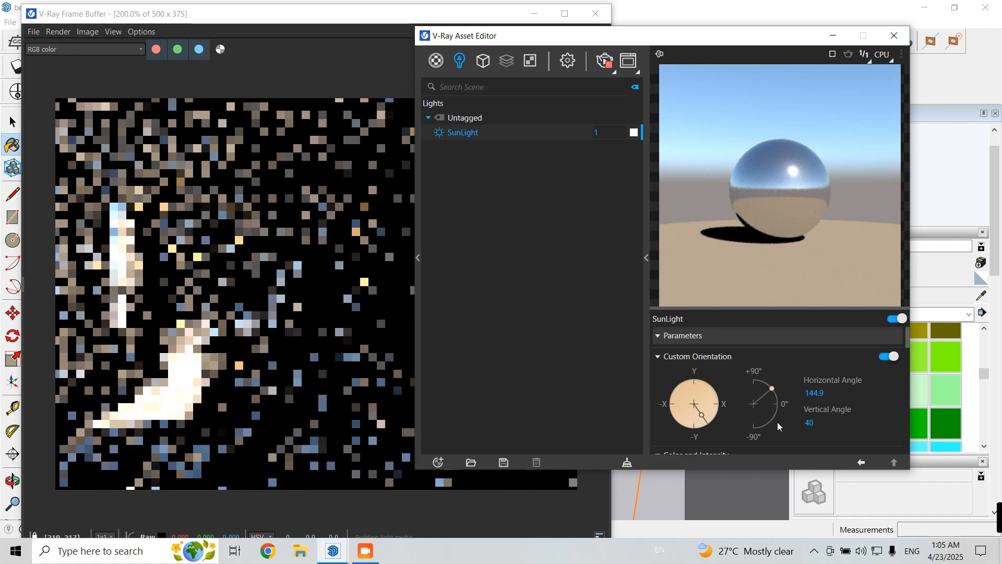
pyautogui.click(715, 421)
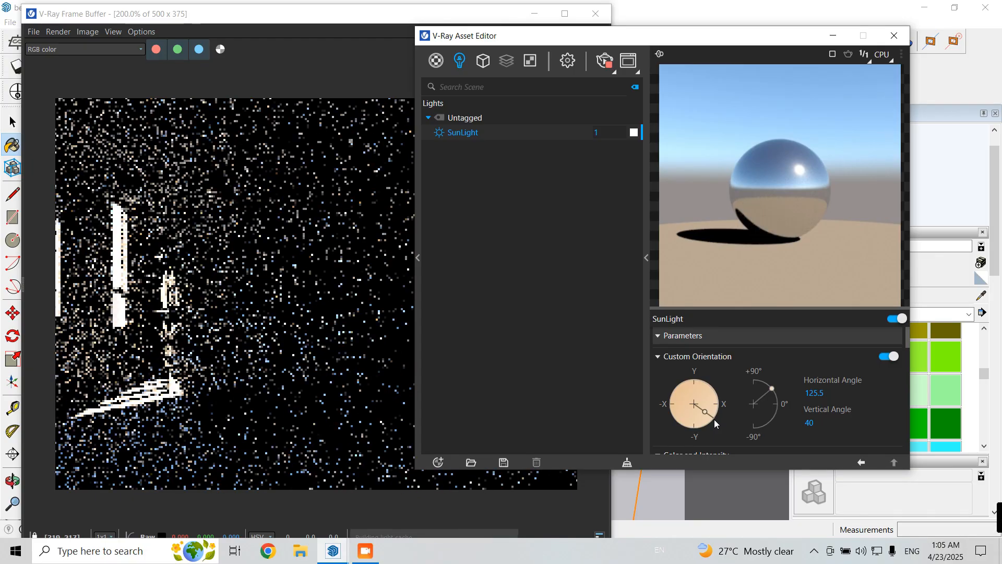
pyautogui.click(704, 424)
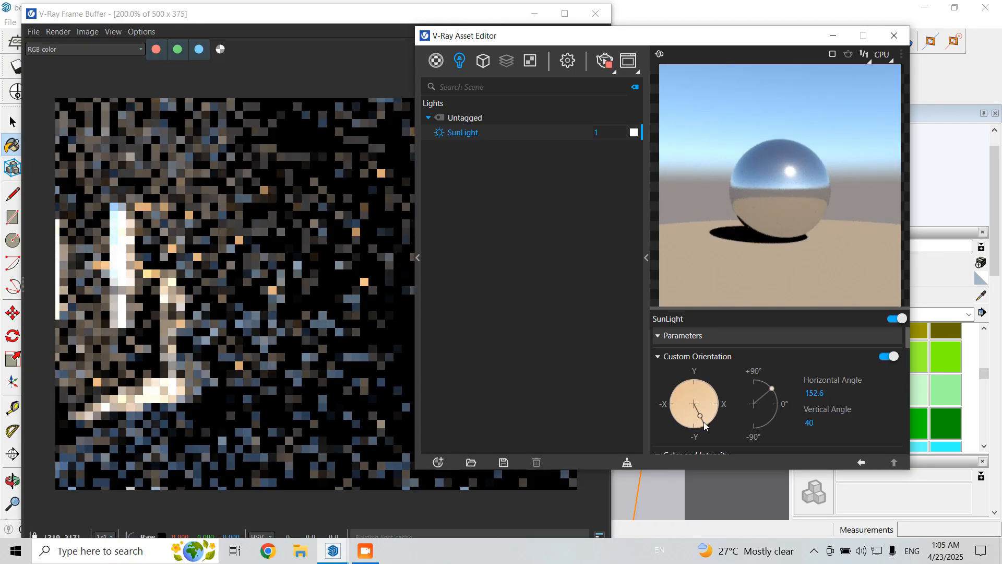
# Step: Set the SunLight's Vertical Angle to 25 and rotate its Horizontal Angle to about 163.5
pyautogui.click(809, 422)
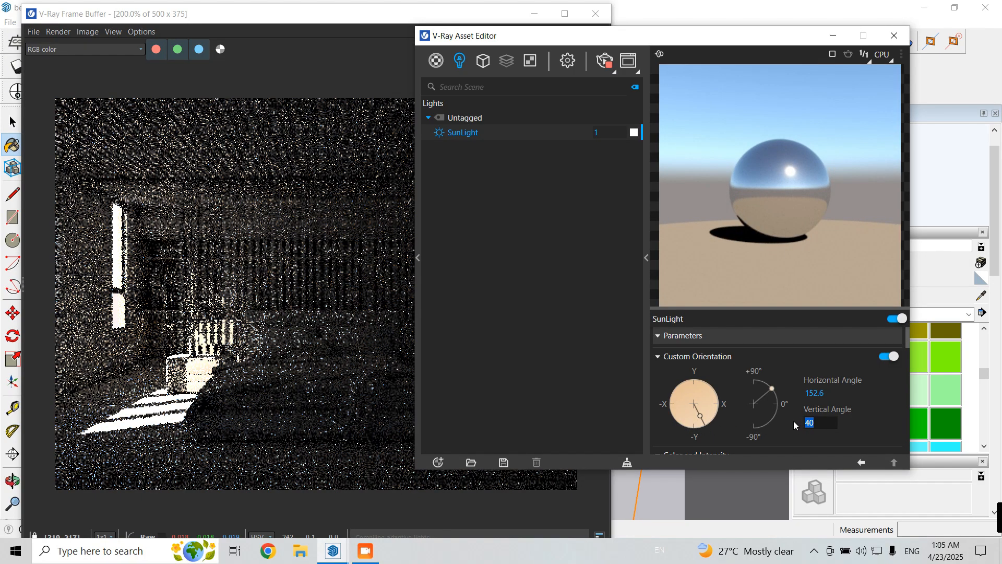
pyautogui.write('25')
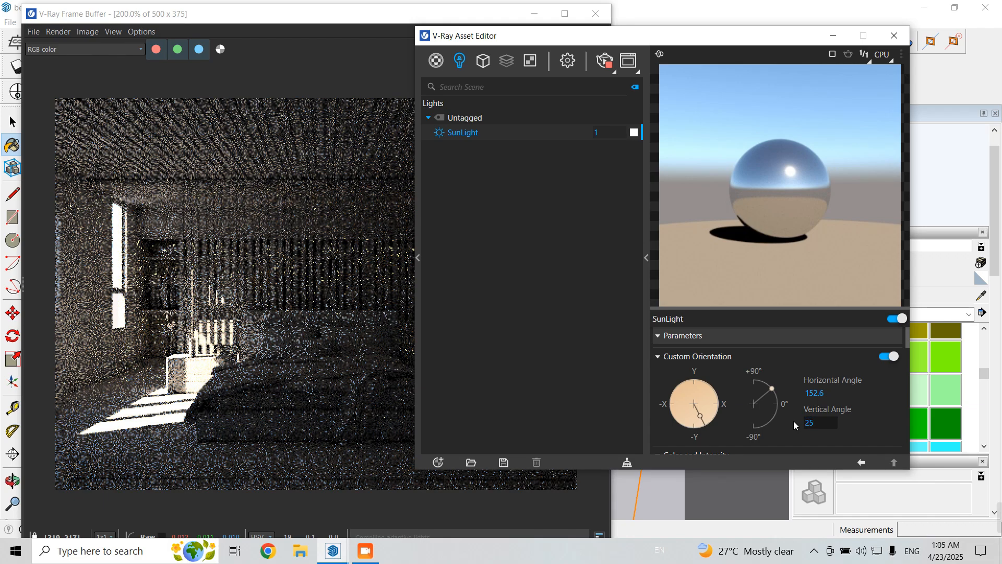
pyautogui.press('Return')
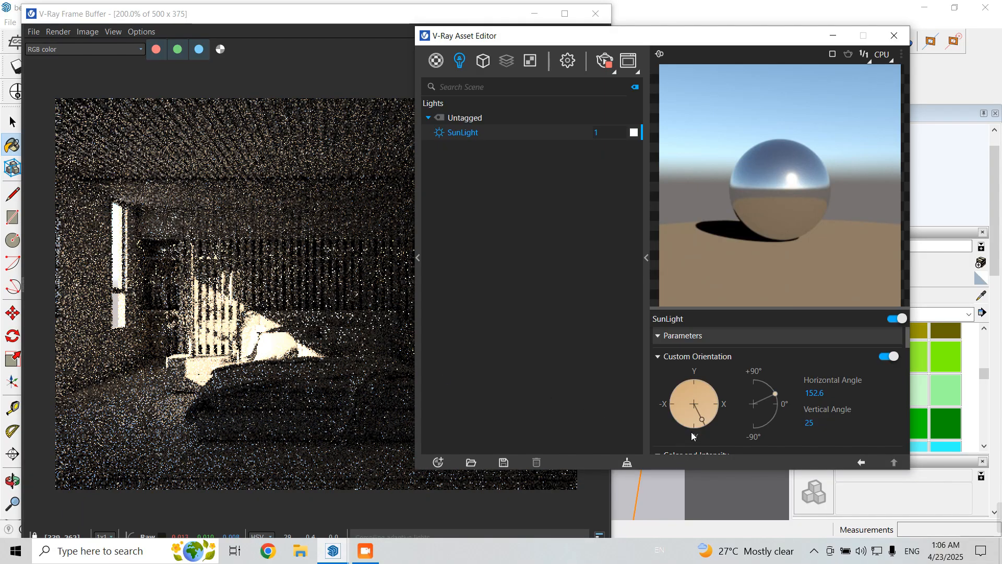
pyautogui.moveTo(707, 423); pyautogui.dragTo(710, 420)
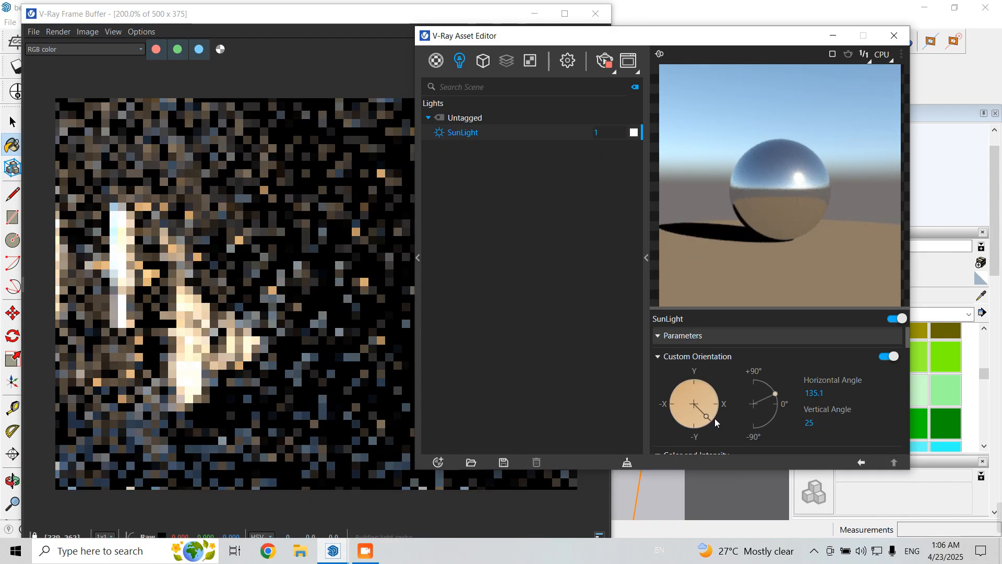
pyautogui.moveTo(706, 421); pyautogui.dragTo(702, 425)
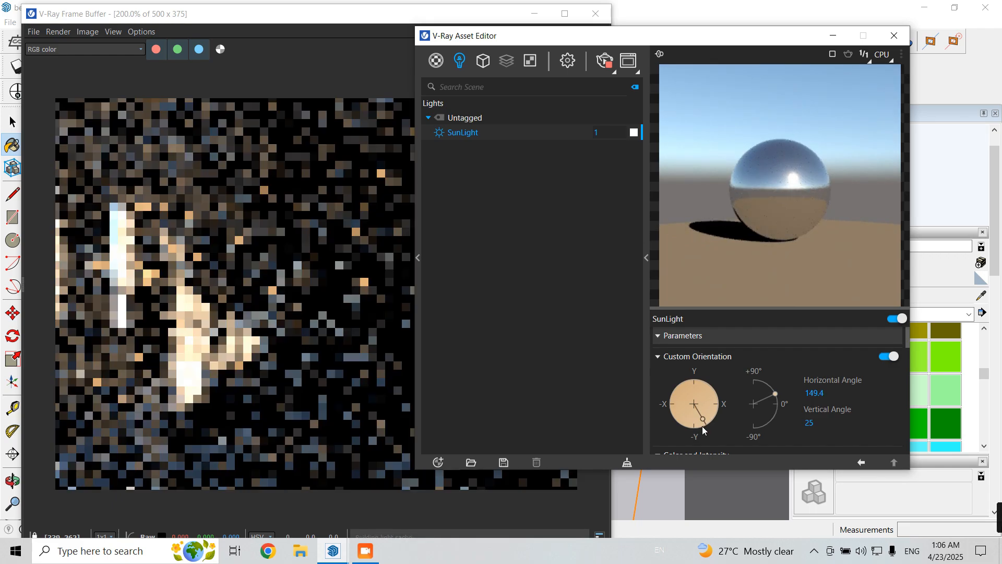
pyautogui.click(700, 432)
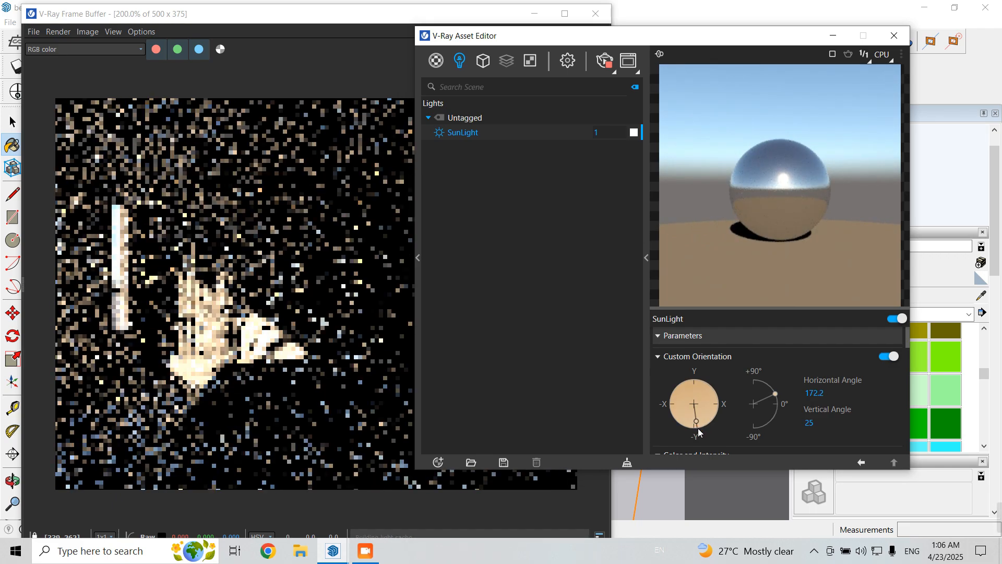
pyautogui.moveTo(698, 429); pyautogui.dragTo(701, 426)
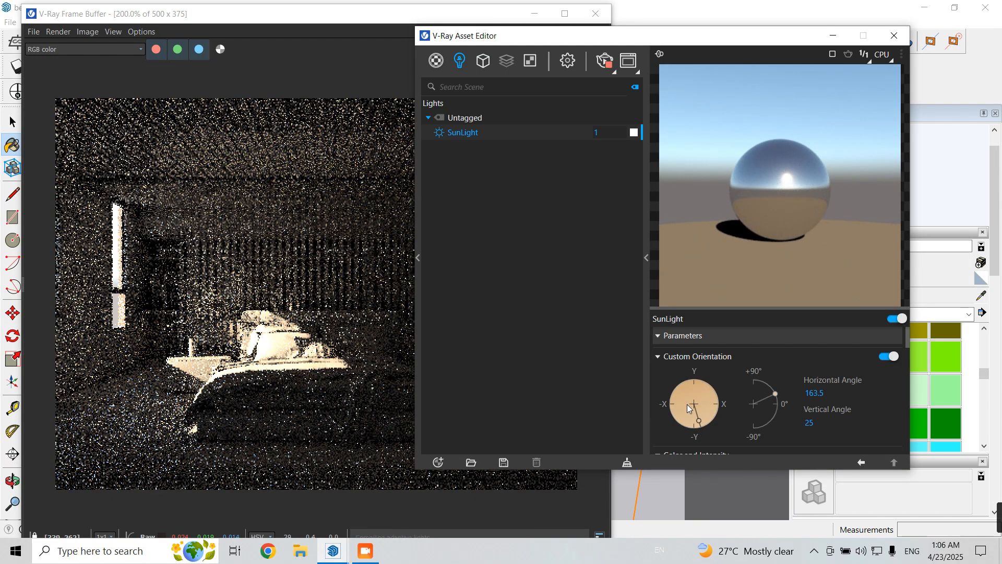
# Step: Move the Asset Editor aside to uncover more of the render and set the SunLight's Color Mode to Override
pyautogui.moveTo(686, 46); pyautogui.dragTo(719, 36)
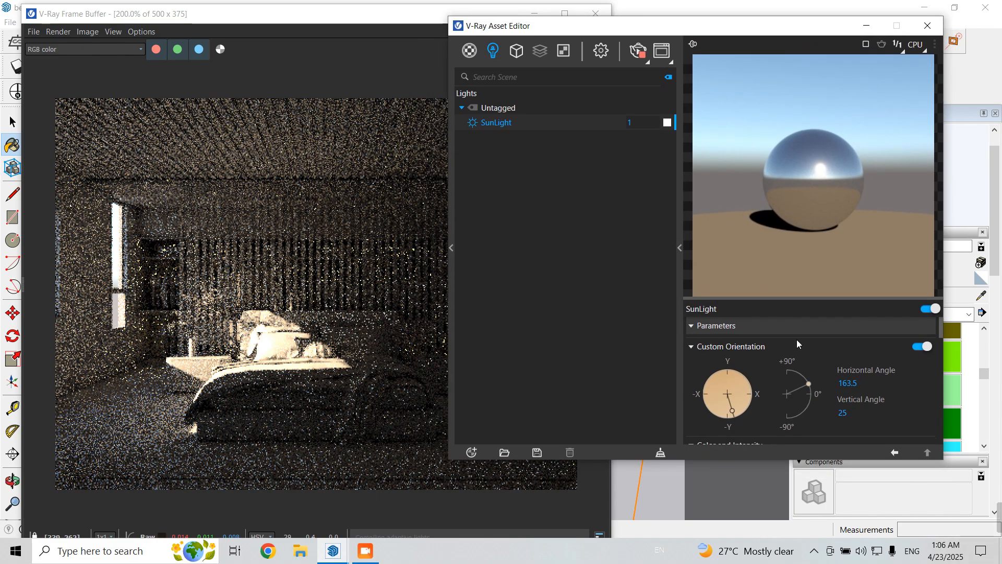
pyautogui.scroll(-5, 803, 339)
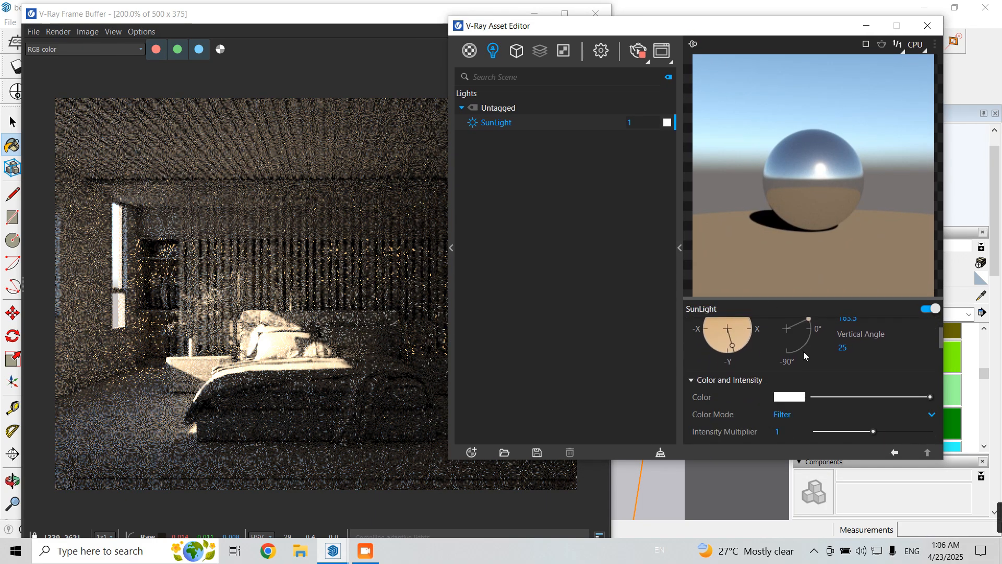
pyautogui.scroll(3, 721, 359)
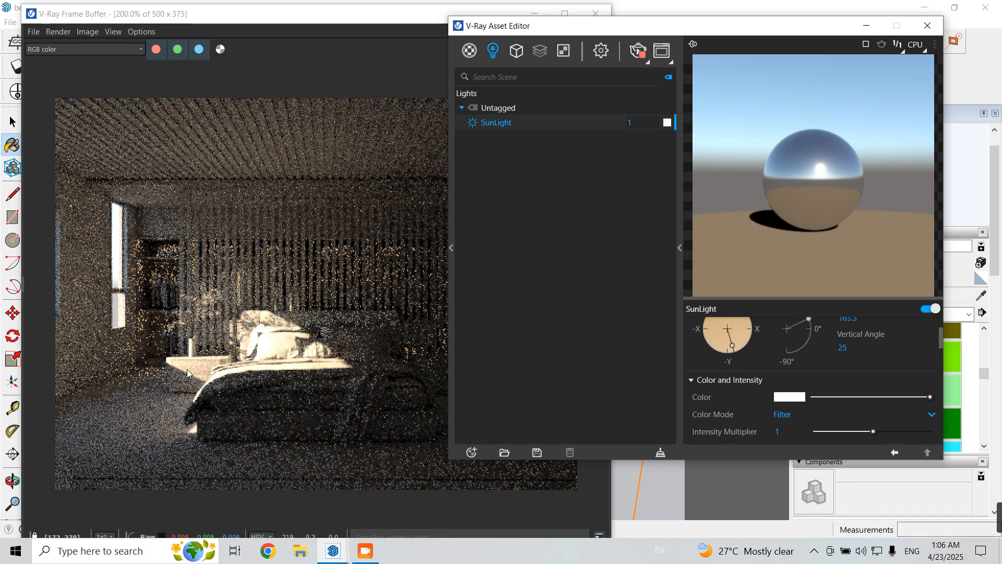
pyautogui.scroll(-2, 781, 410)
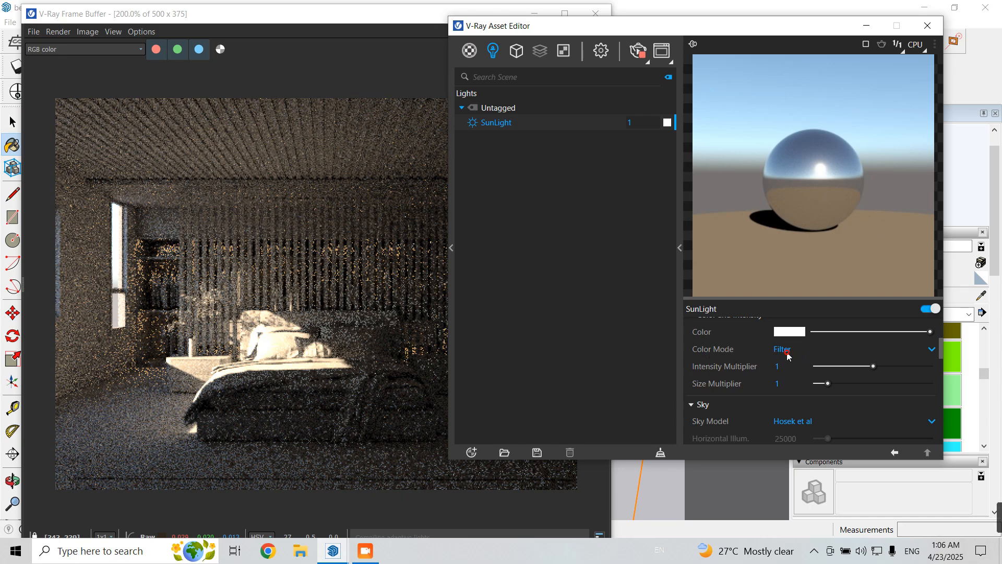
pyautogui.click(788, 355)
pyautogui.click(788, 400)
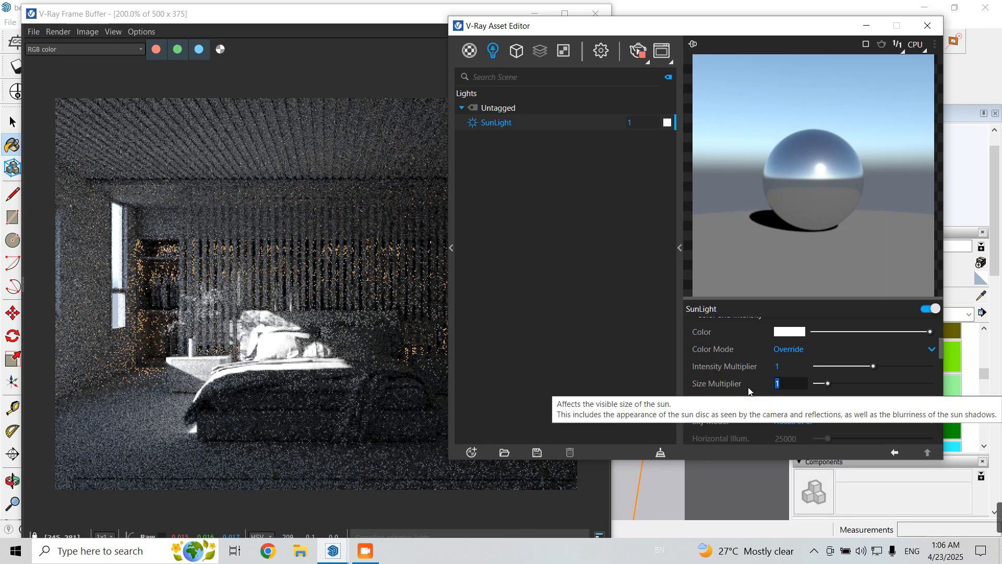
# Step: Try a SunLight Size Multiplier of 100, then set it back to 1 to compare the shadow softness
pyautogui.write('100')
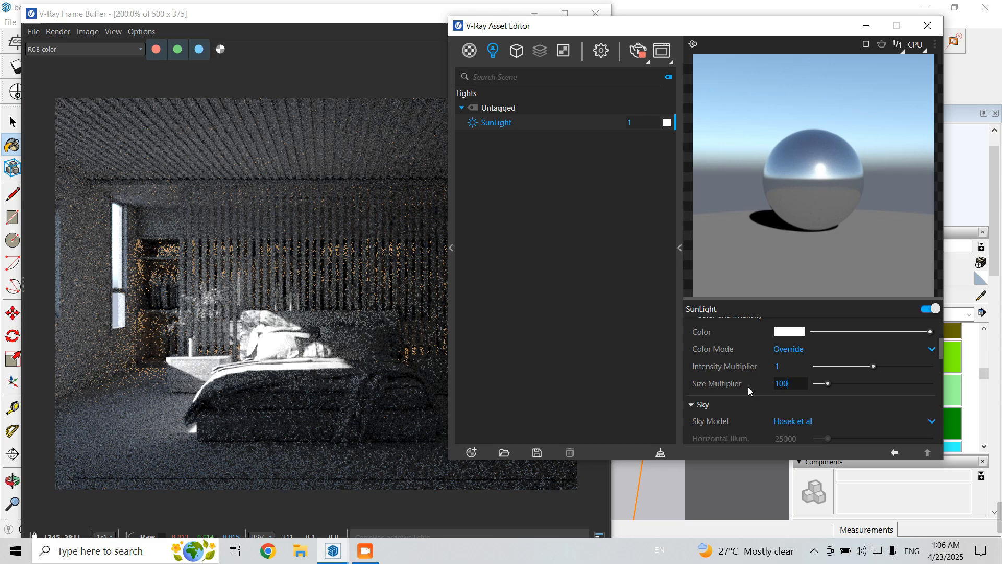
pyautogui.press('Return')
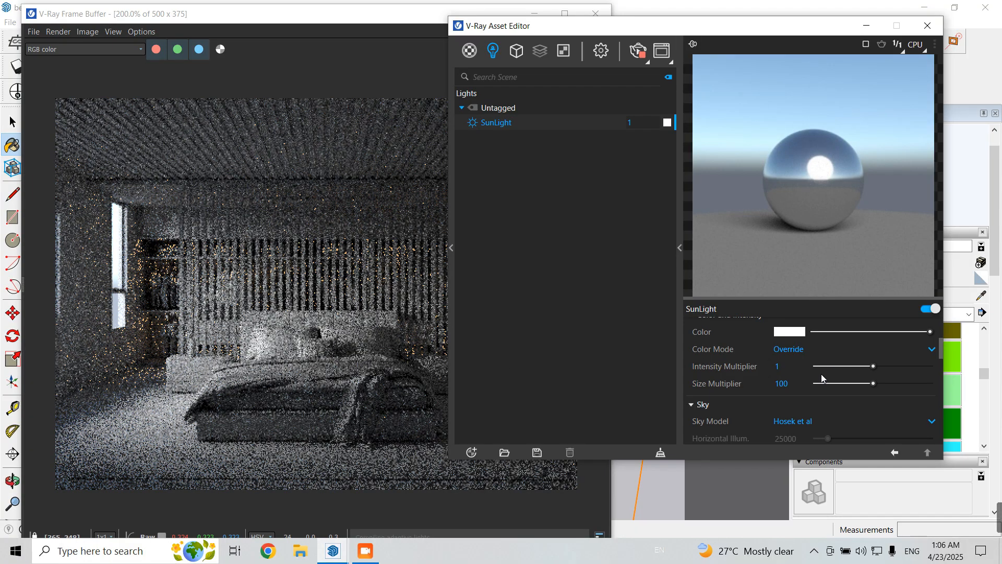
pyautogui.write('1')
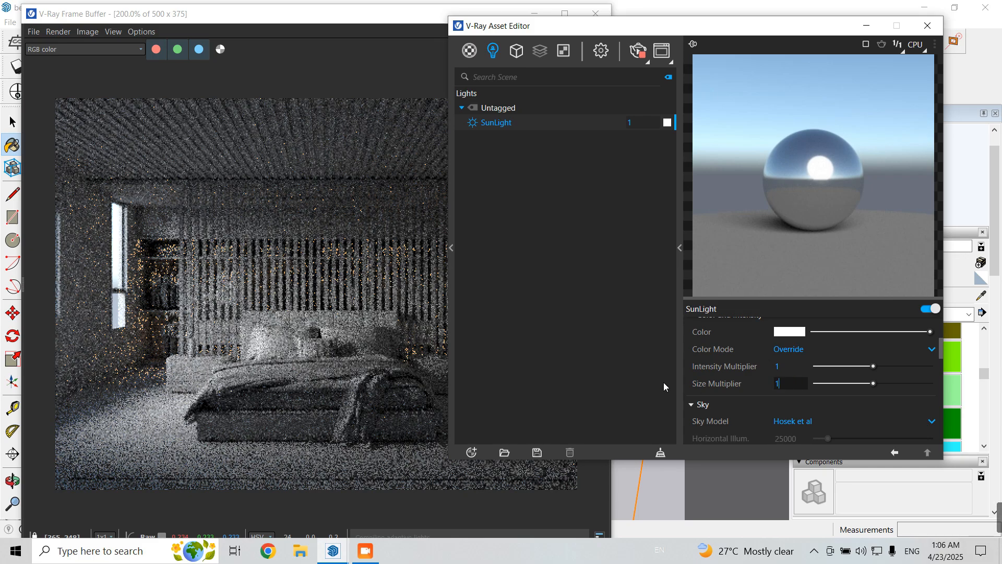
pyautogui.press('Return')
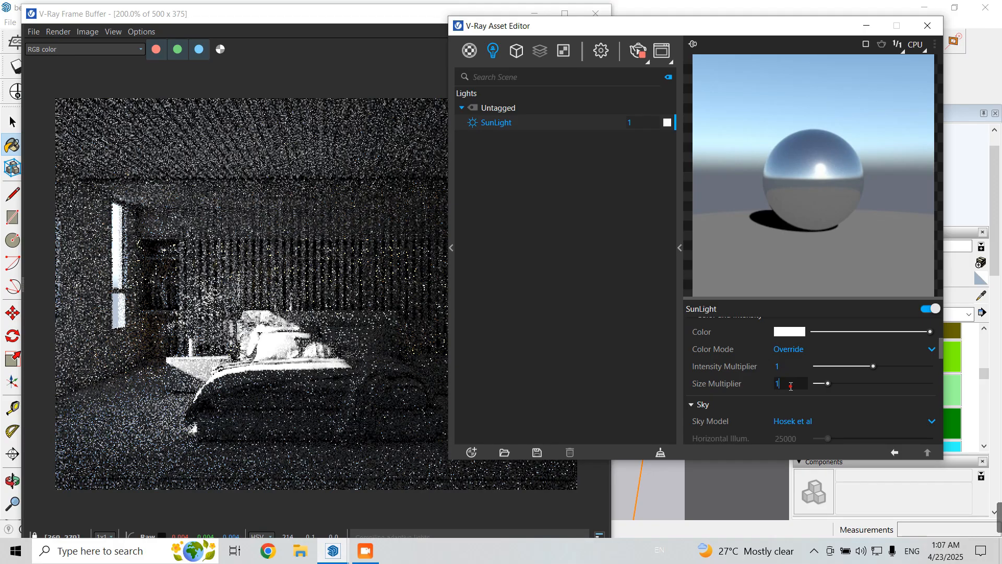
# Step: Set the SunLight's Size Multiplier to 100 for soft shadows
pyautogui.moveTo(790, 385); pyautogui.dragTo(740, 389)
pyautogui.write('100')
pyautogui.press('Return')
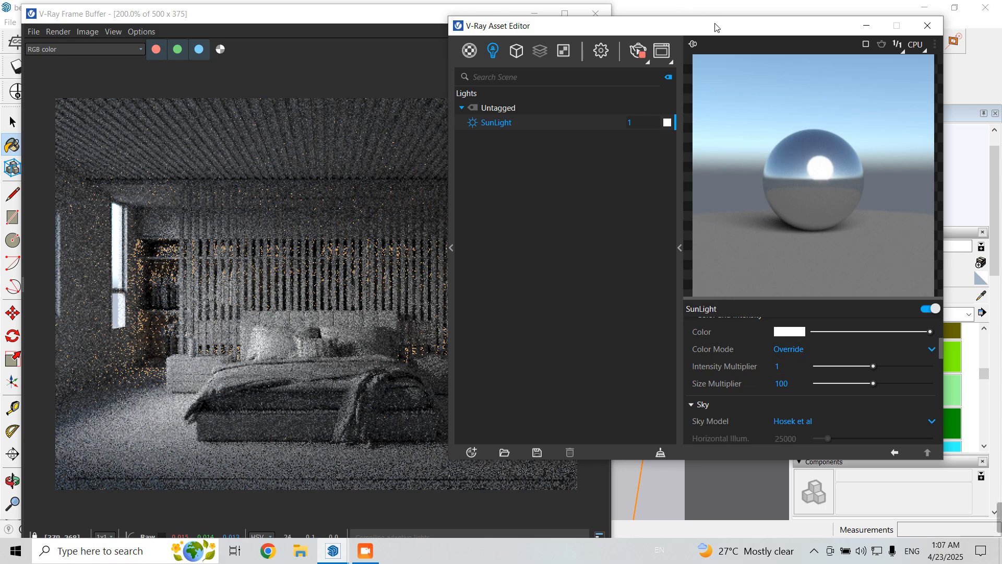
pyautogui.scroll(-5, 766, 377)
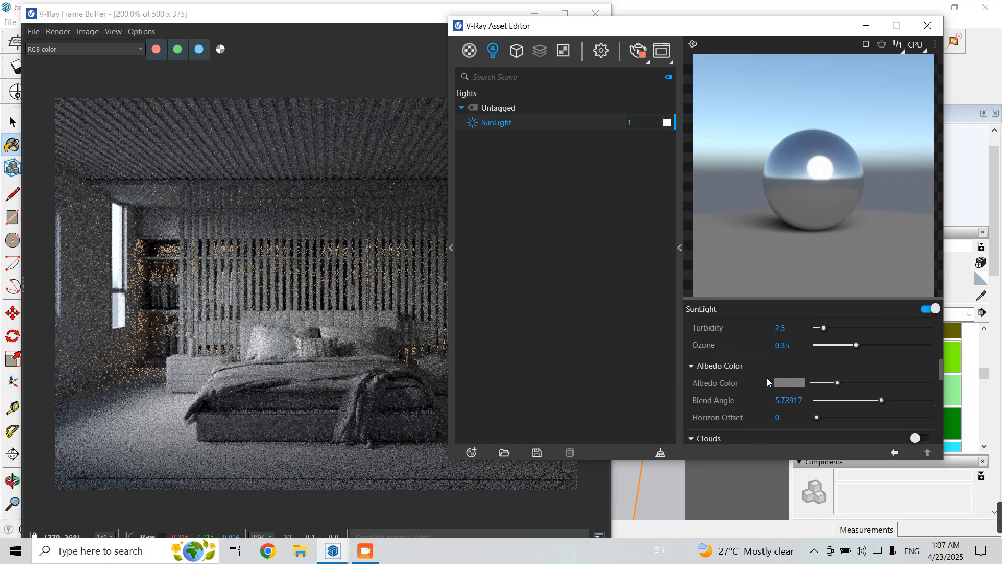
pyautogui.scroll(-3, 762, 426)
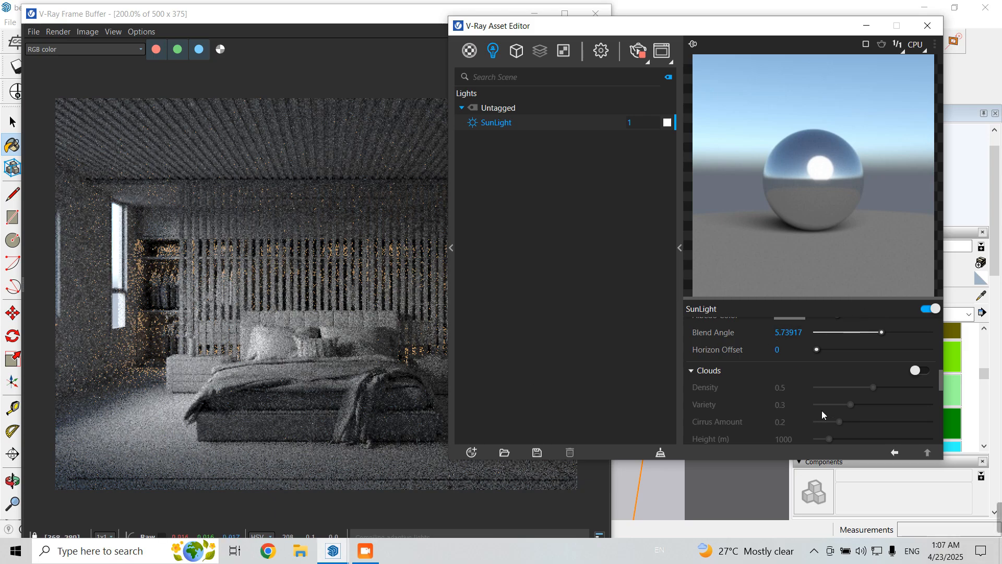
pyautogui.scroll(3, 822, 415)
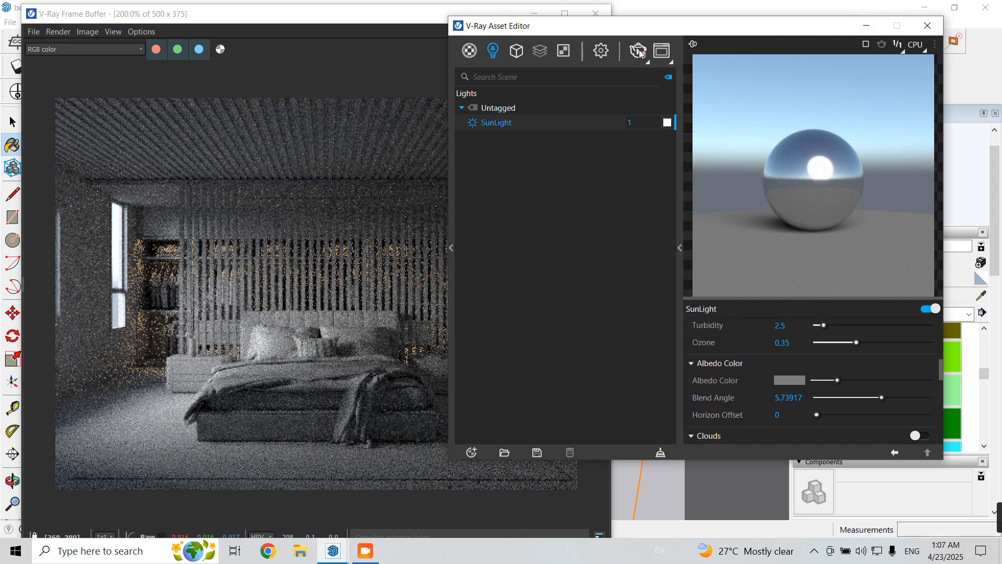
# Step: Minimize the Asset Editor and frame buffer, face the exterior wall with the windows and start a V-Ray Rectangle Light
pyautogui.click(867, 25)
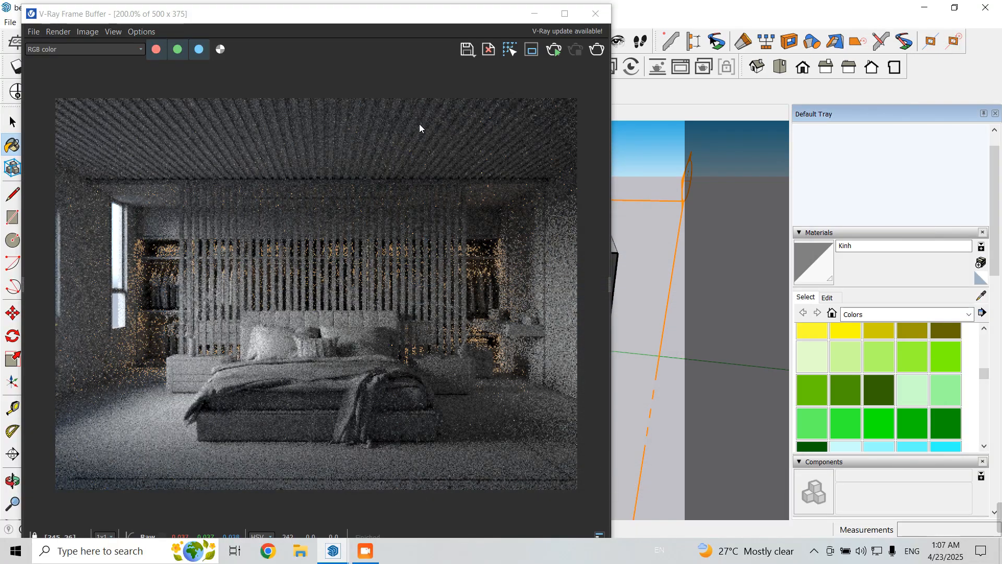
pyautogui.click(563, 14)
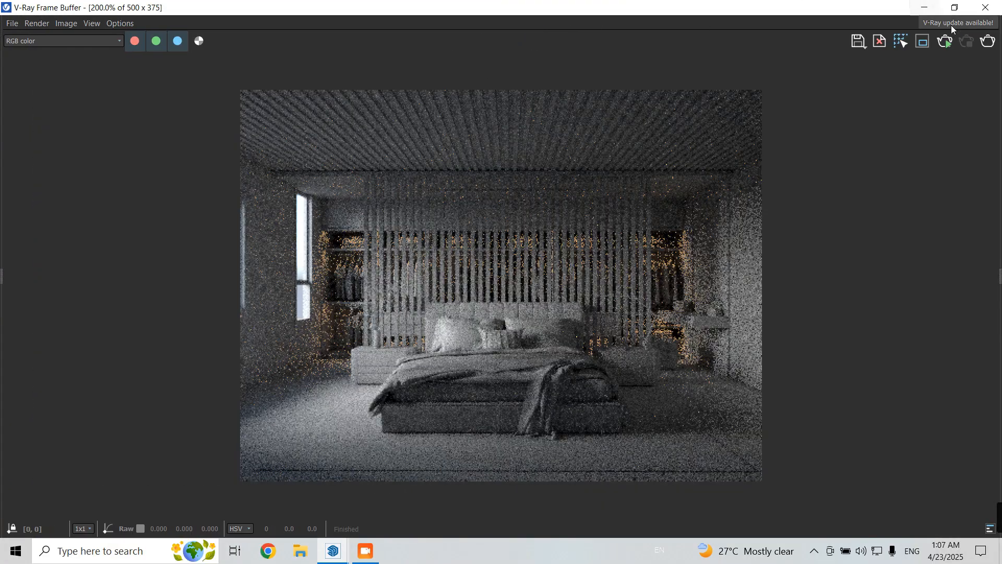
pyautogui.click(924, 7)
pyautogui.moveTo(396, 335); pyautogui.dragTo(595, 302, button='middle')
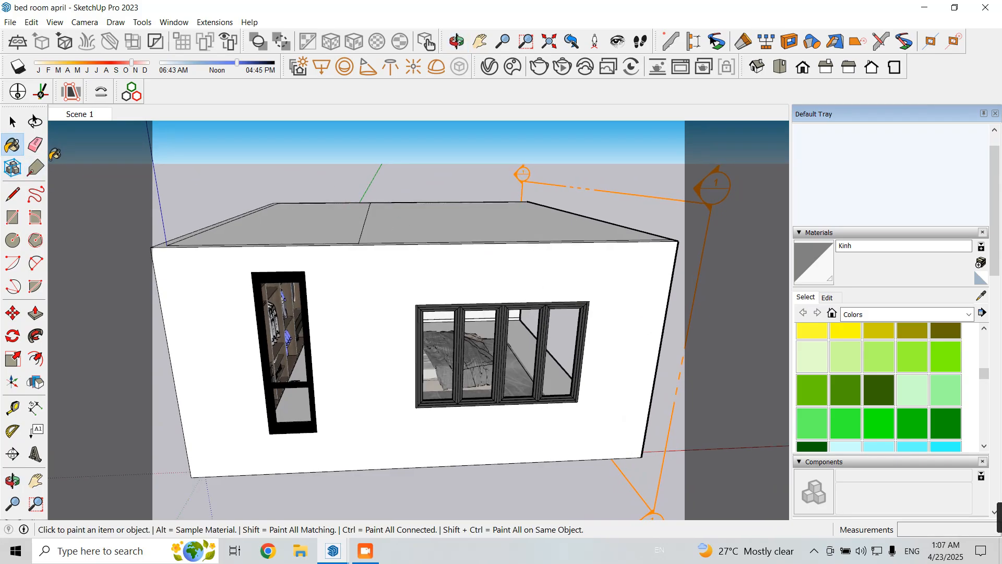
pyautogui.click(322, 67)
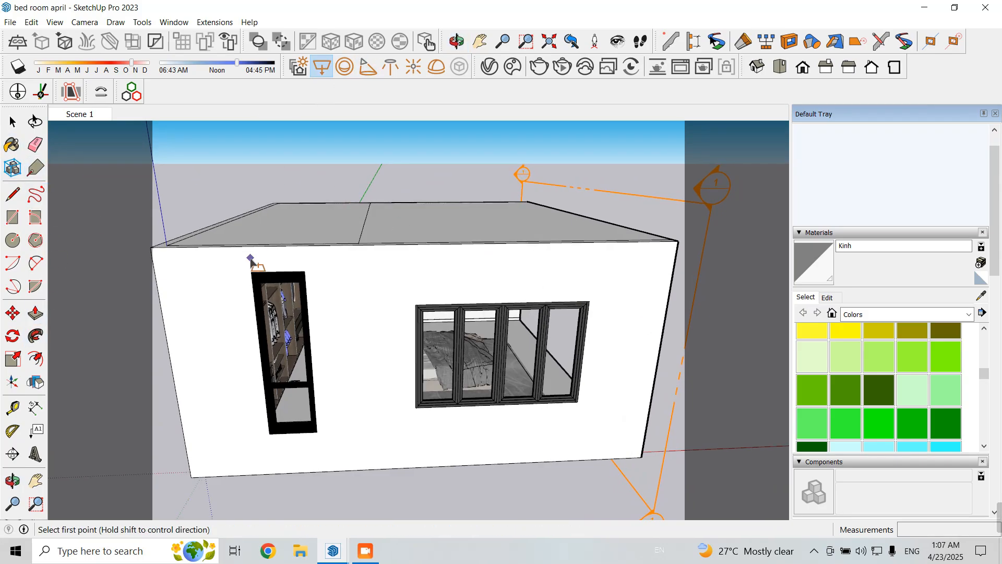
pyautogui.click(256, 279)
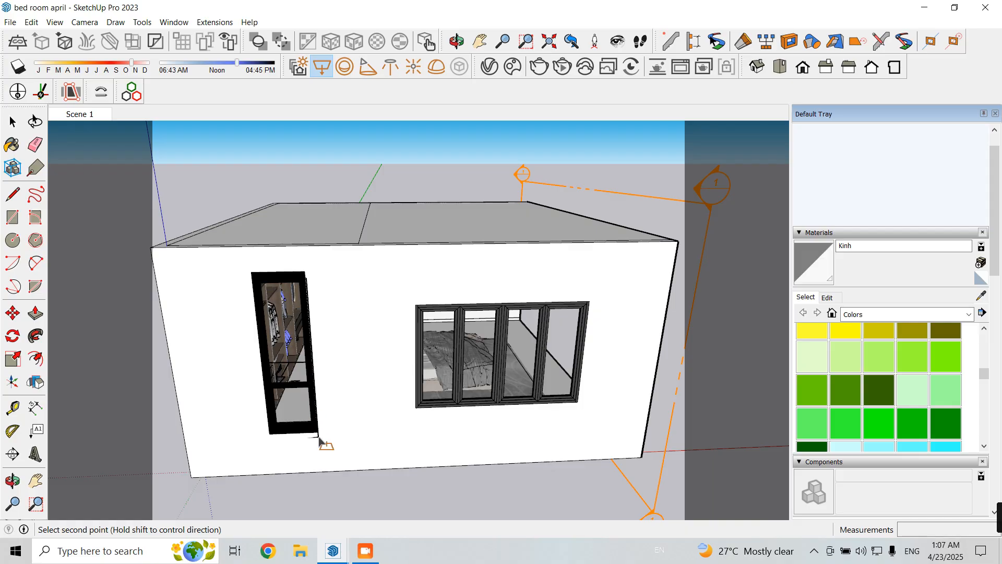
pyautogui.press('Escape')
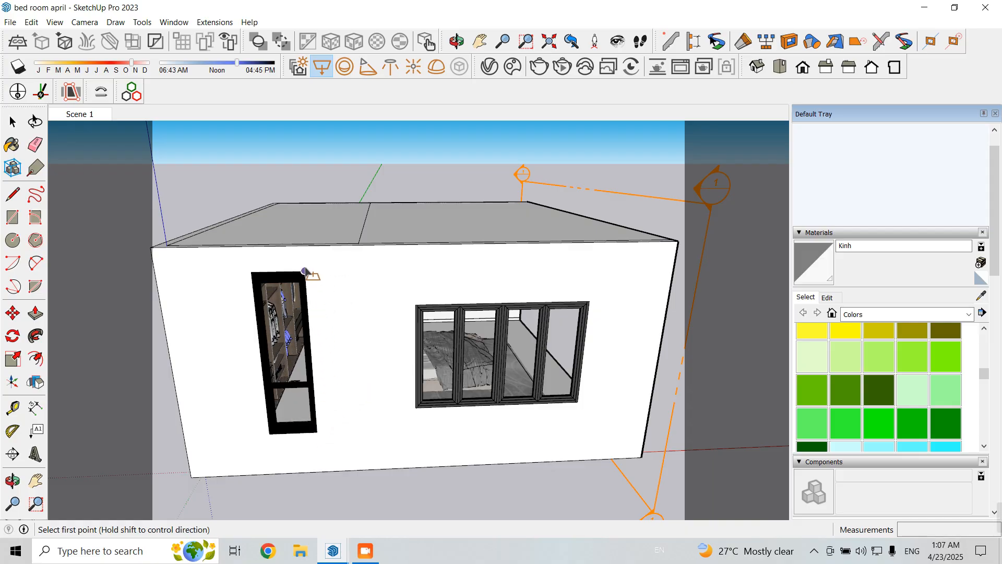
pyautogui.click(311, 270)
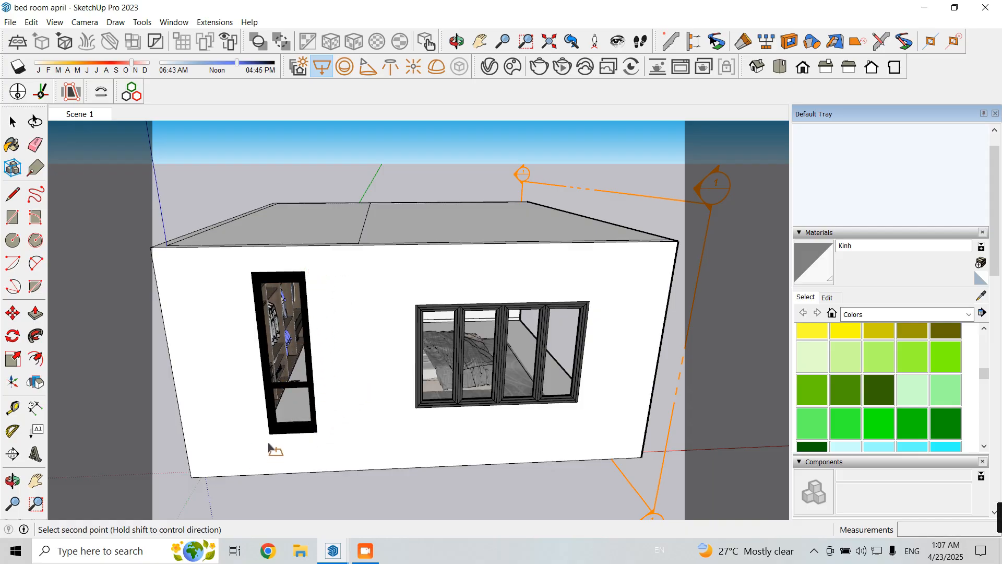
pyautogui.press('Escape')
# Step: Draw one V-Ray Rectangle Light around the narrow window and another around the wide window on the exterior wall
pyautogui.click(324, 266)
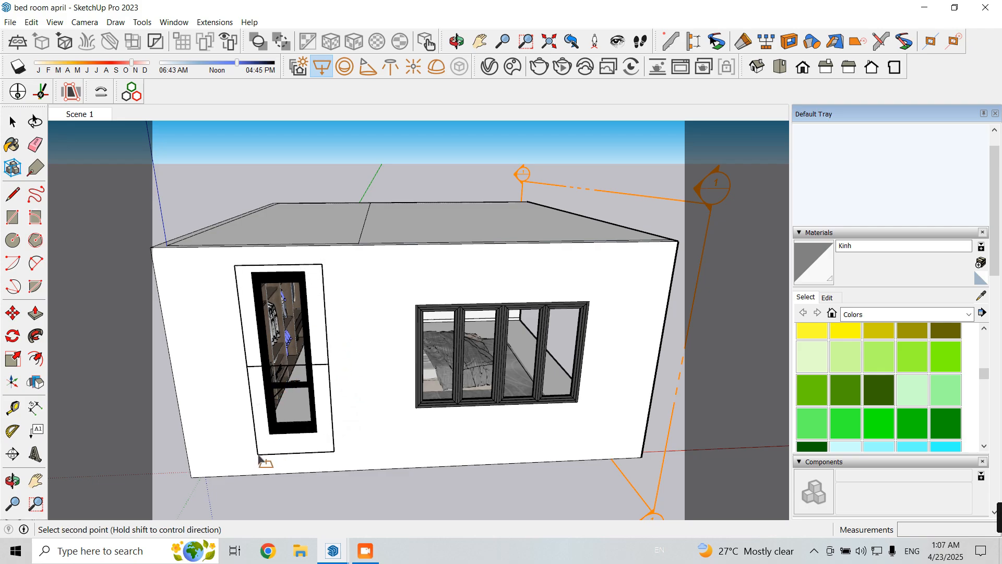
pyautogui.click(259, 453)
pyautogui.click(410, 299)
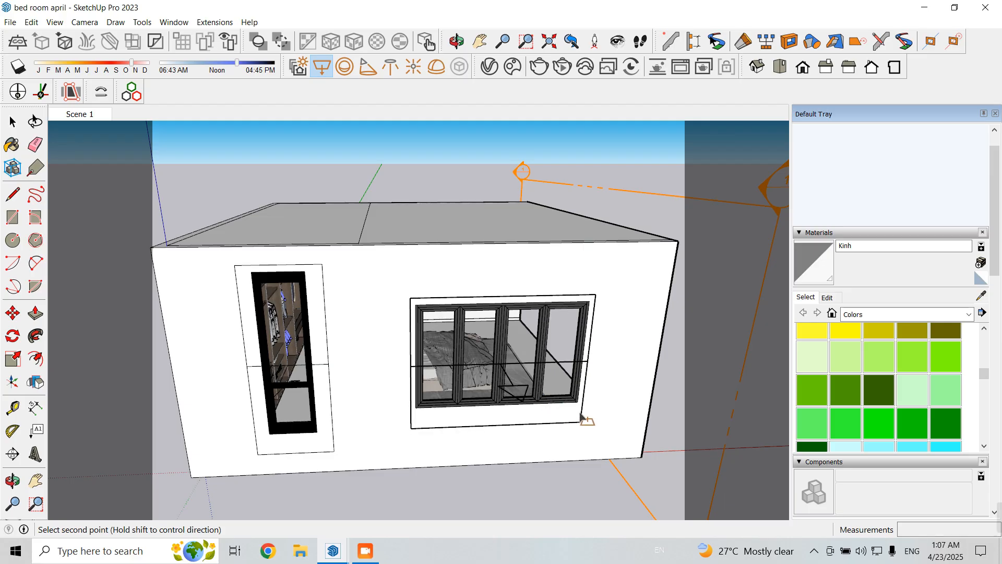
pyautogui.scroll(2, 585, 410)
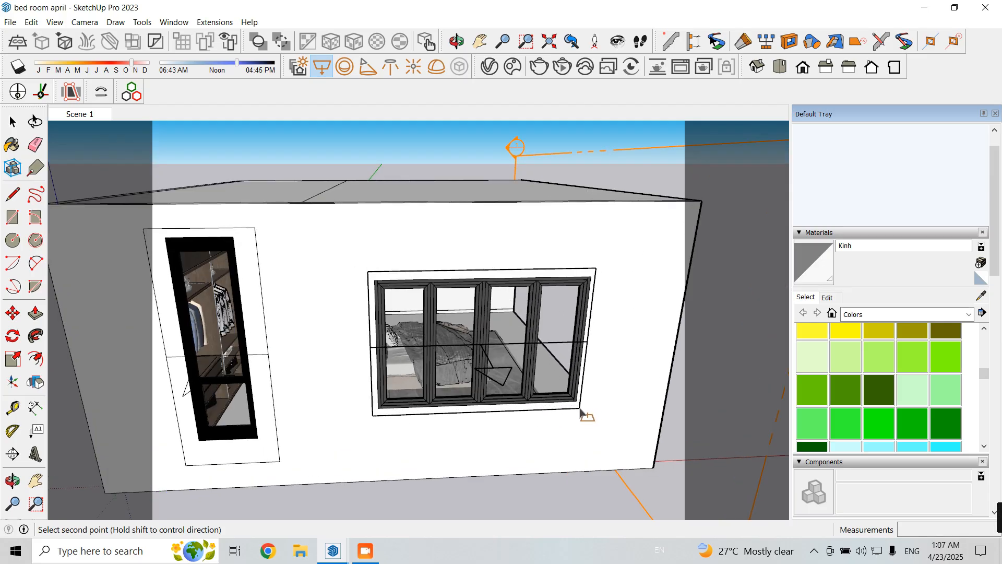
pyautogui.click(579, 408)
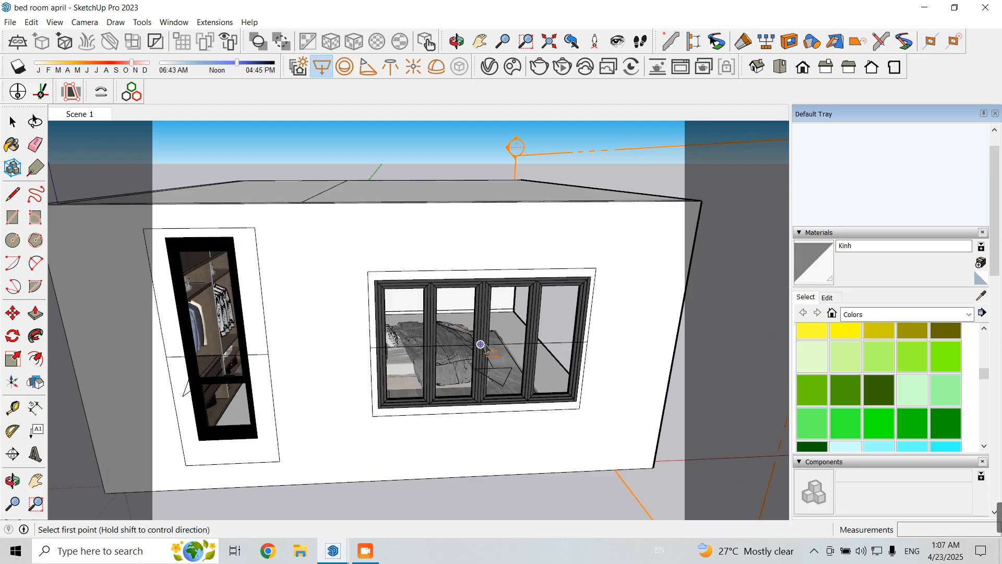
# Step: Select both window rectangle lights and flip them across the plane parallel to the wall so they face into the room
pyautogui.click(13, 121)
pyautogui.click(263, 306)
pyautogui.keyDown('shift'); pyautogui.click(403, 272); pyautogui.keyUp('shift')
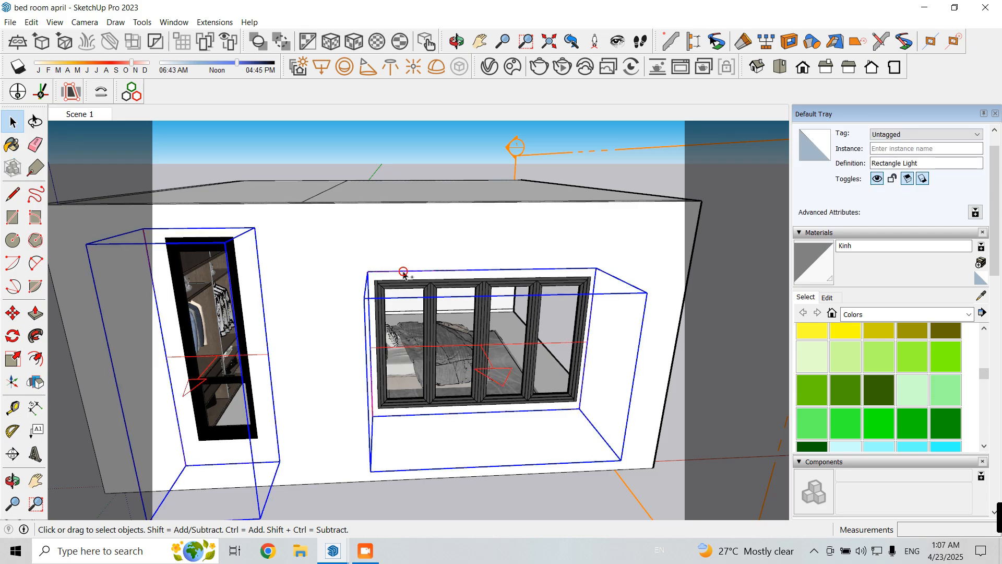
pyautogui.click(35, 381)
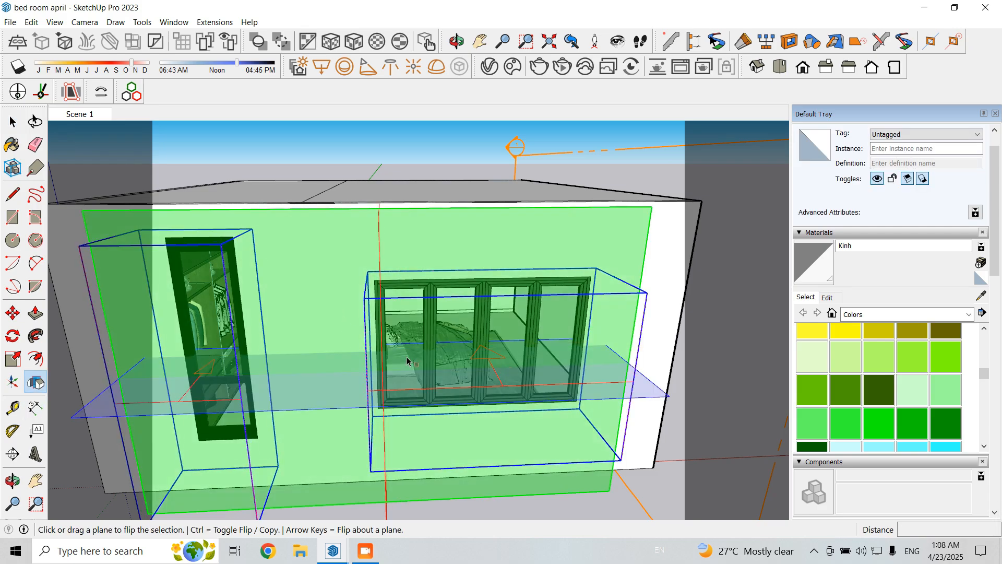
pyautogui.moveTo(405, 358); pyautogui.dragTo(368, 334, button='middle')
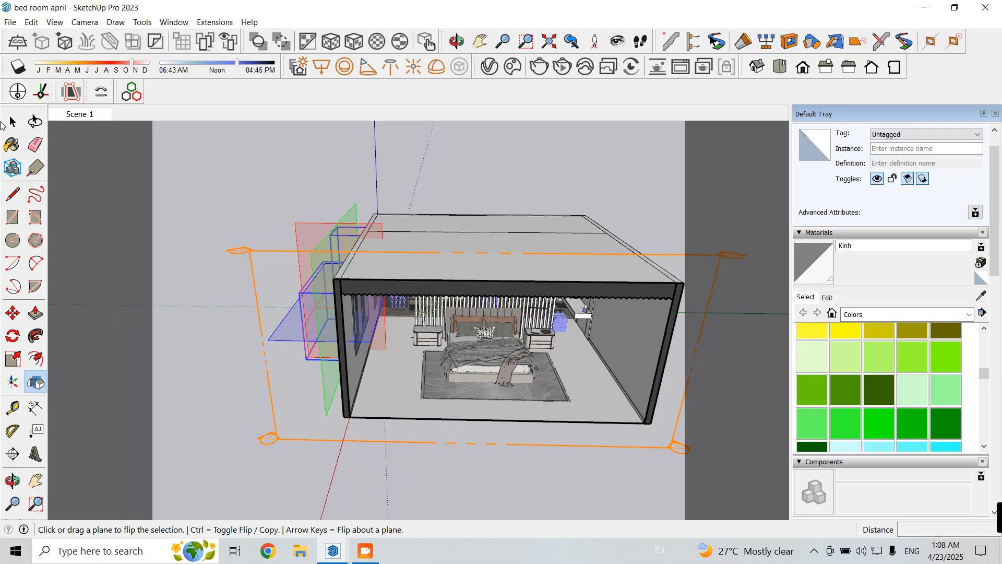
pyautogui.click(9, 124)
pyautogui.click(151, 292)
# Step: Select both rectangle lights and rotate them about 5.9° around the vertical axis
pyautogui.moveTo(239, 331); pyautogui.dragTo(461, 390, button='middle')
pyautogui.click(449, 384)
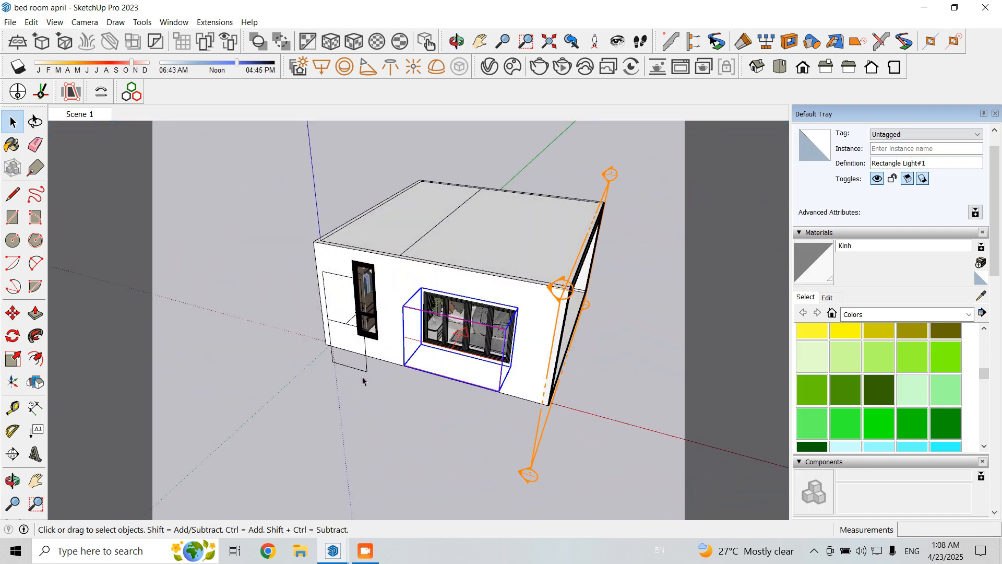
pyautogui.click(363, 377)
pyautogui.keyDown('shift'); pyautogui.click(427, 374); pyautogui.keyUp('shift')
pyautogui.press('q')
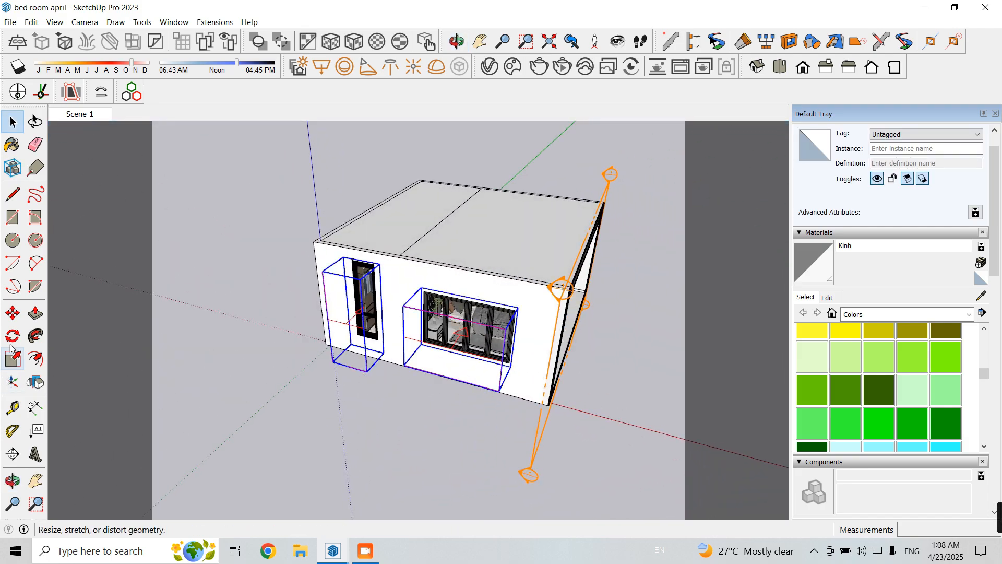
pyautogui.moveTo(330, 425); pyautogui.dragTo(423, 465, button='middle')
pyautogui.click(419, 437)
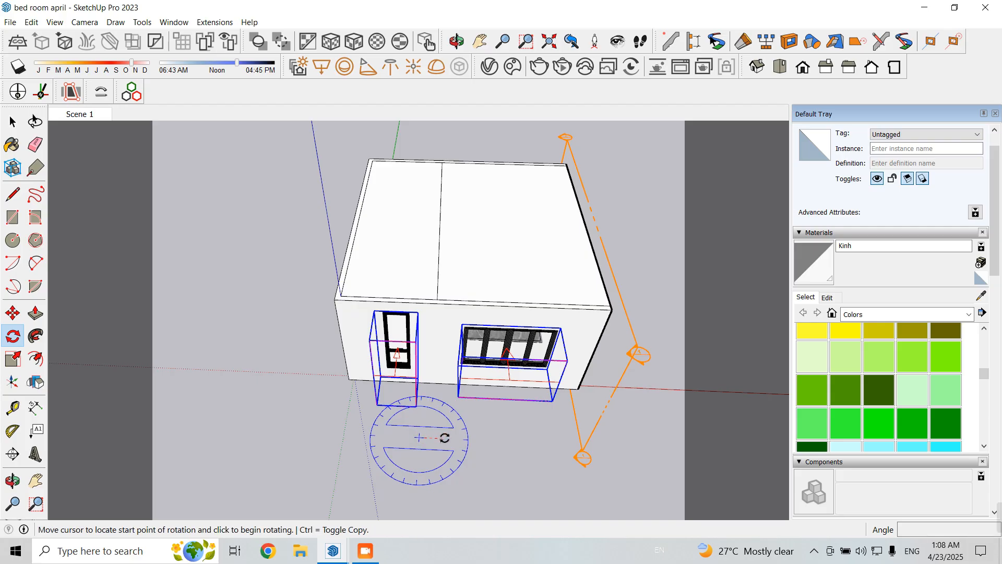
pyautogui.click(466, 439)
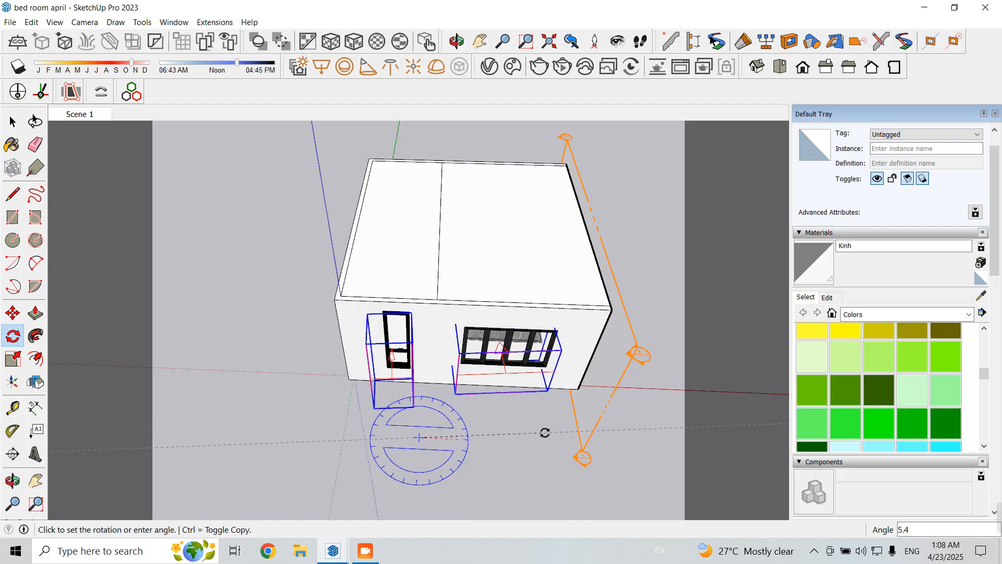
pyautogui.click(544, 431)
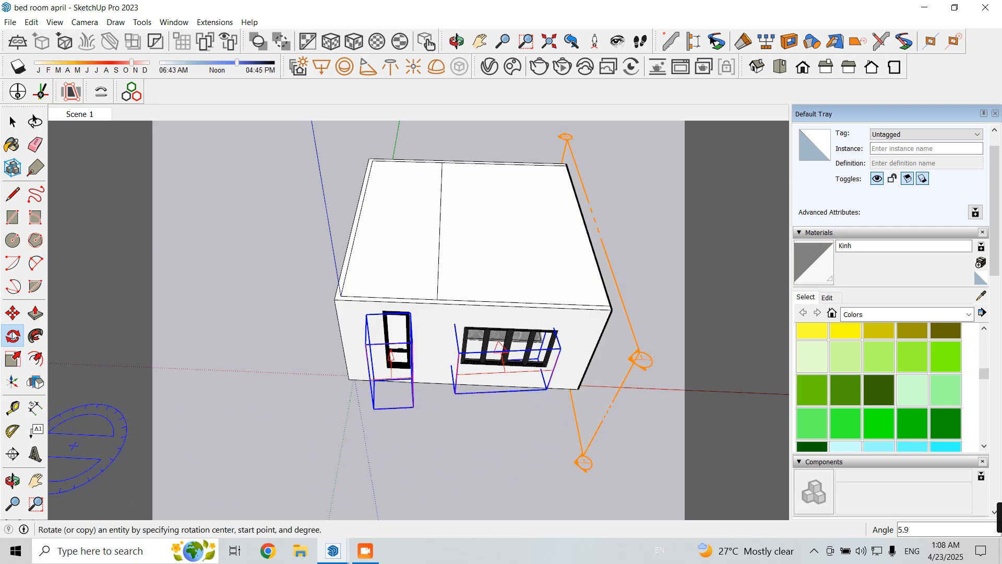
pyautogui.click(13, 313)
pyautogui.moveTo(201, 416); pyautogui.dragTo(344, 369, button='middle')
pyautogui.click(546, 416)
pyautogui.press('Escape')
pyautogui.scroll(3, 621, 362)
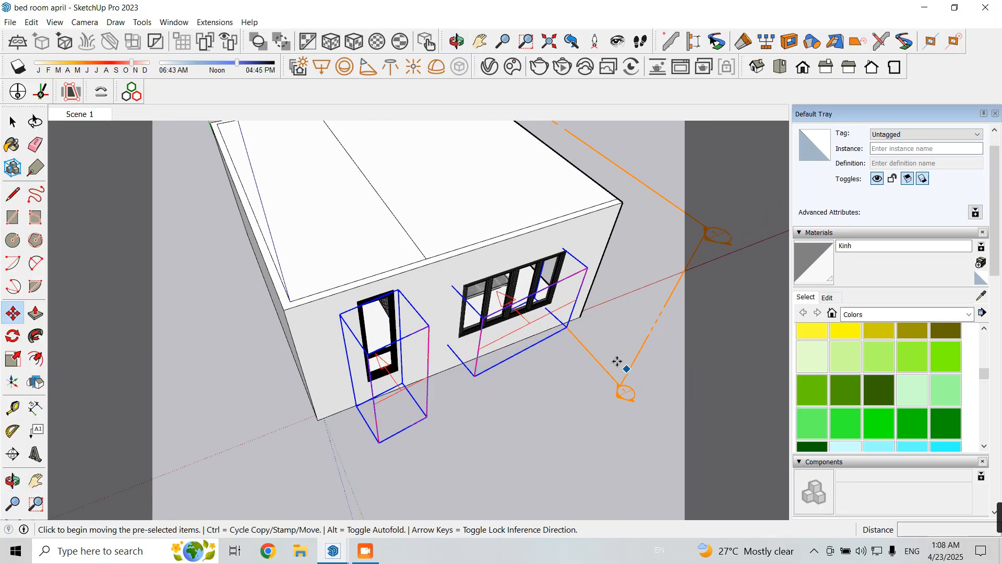
# Step: Move the wide window's rectangle light outward from the wall and line it up in front of the window
pyautogui.click(13, 122)
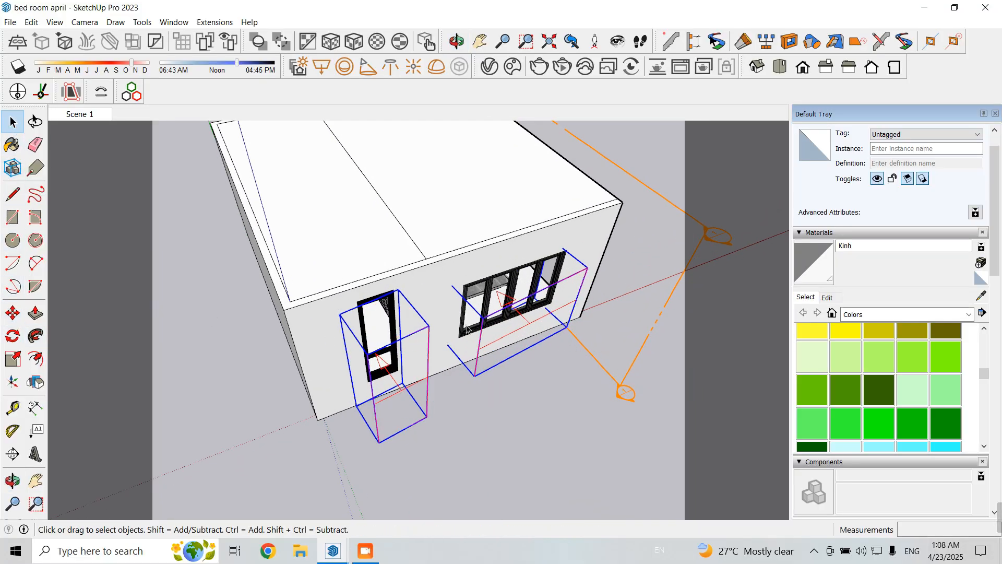
pyautogui.click(513, 360)
pyautogui.click(13, 313)
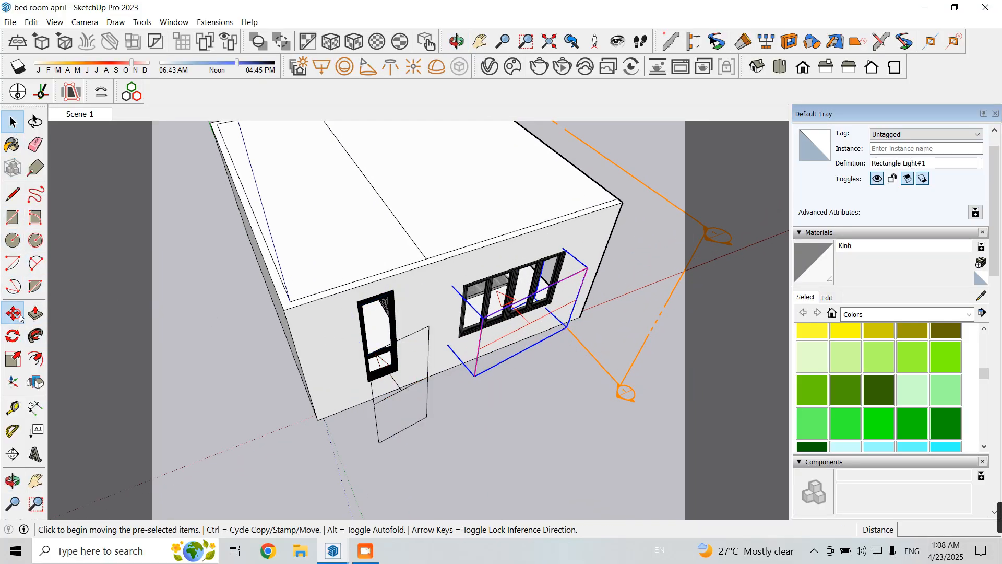
pyautogui.click(556, 398)
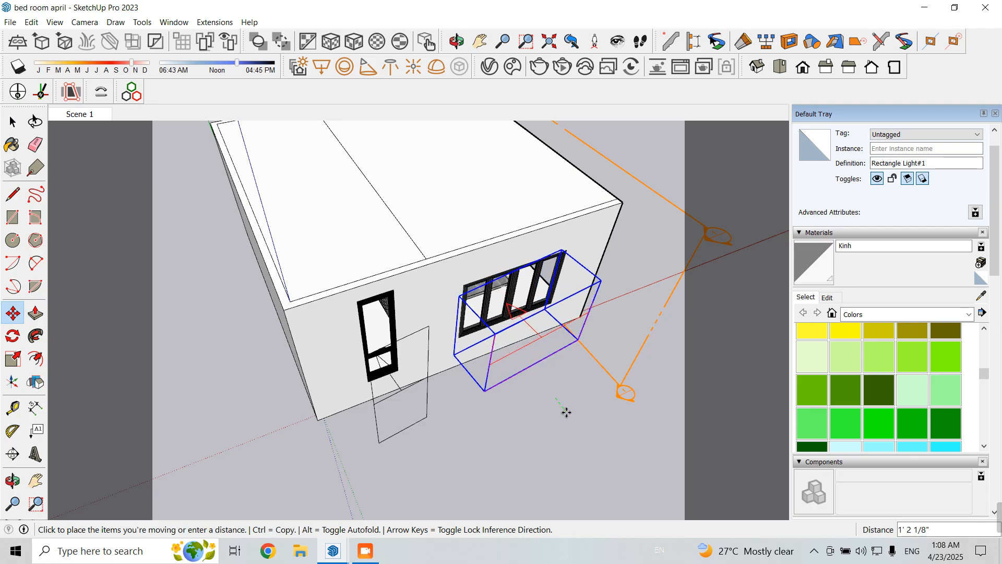
pyautogui.click(597, 428)
pyautogui.moveTo(597, 428); pyautogui.dragTo(458, 418, button='middle')
pyautogui.click(460, 467)
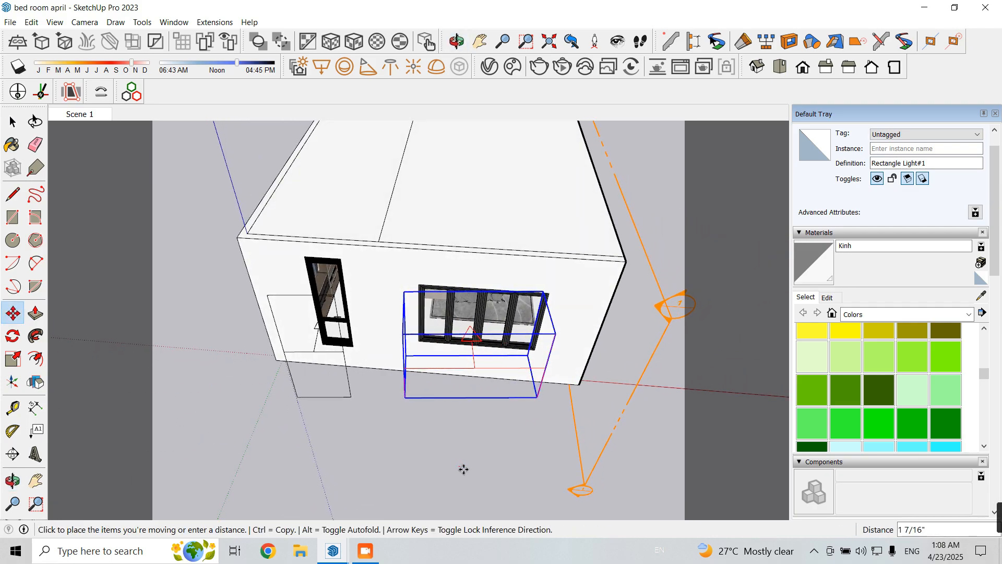
pyautogui.click(467, 469)
# Step: Move the narrow window's rectangle light about 9 7/8 inches sideways to line it up in front of the window
pyautogui.click(13, 122)
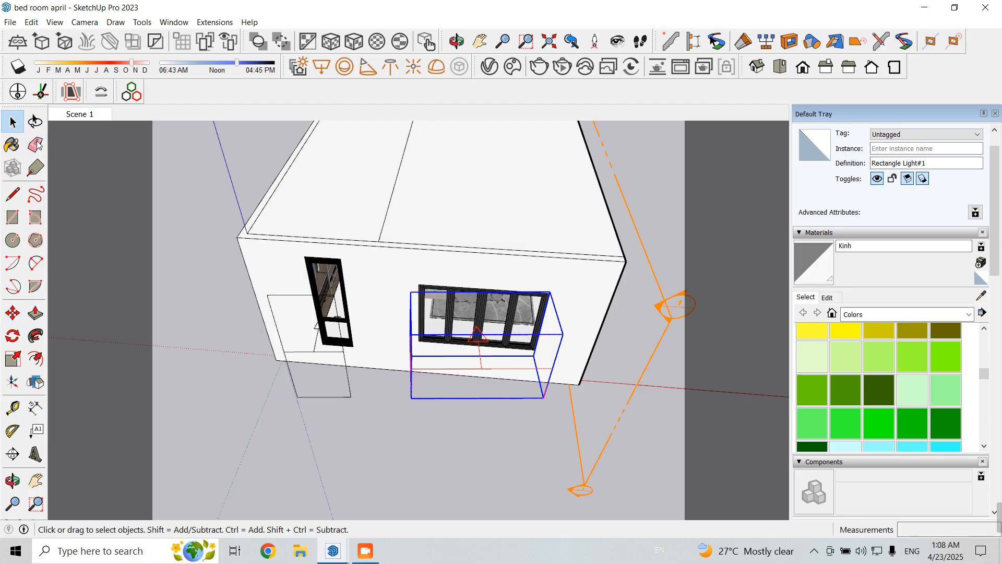
pyautogui.moveTo(364, 385); pyautogui.dragTo(364, 427, button='middle')
pyautogui.click(365, 423)
pyautogui.click(13, 313)
pyautogui.moveTo(308, 464); pyautogui.dragTo(347, 496, button='middle')
pyautogui.click(347, 496)
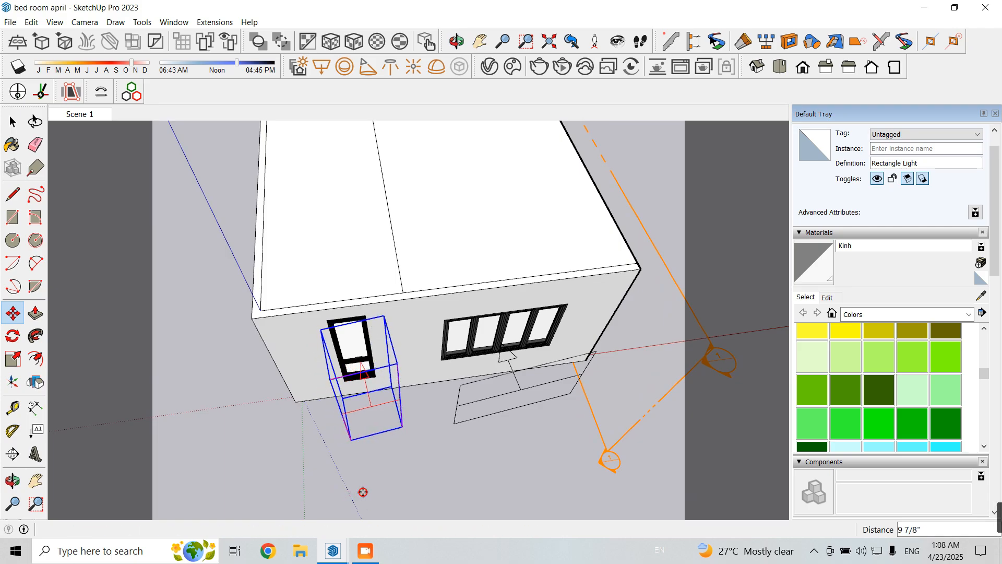
pyautogui.click(360, 490)
pyautogui.click(13, 122)
# Step: Return to the Scene 1 camera view and open the V-Ray Asset Editor on the lights list
pyautogui.click(99, 116)
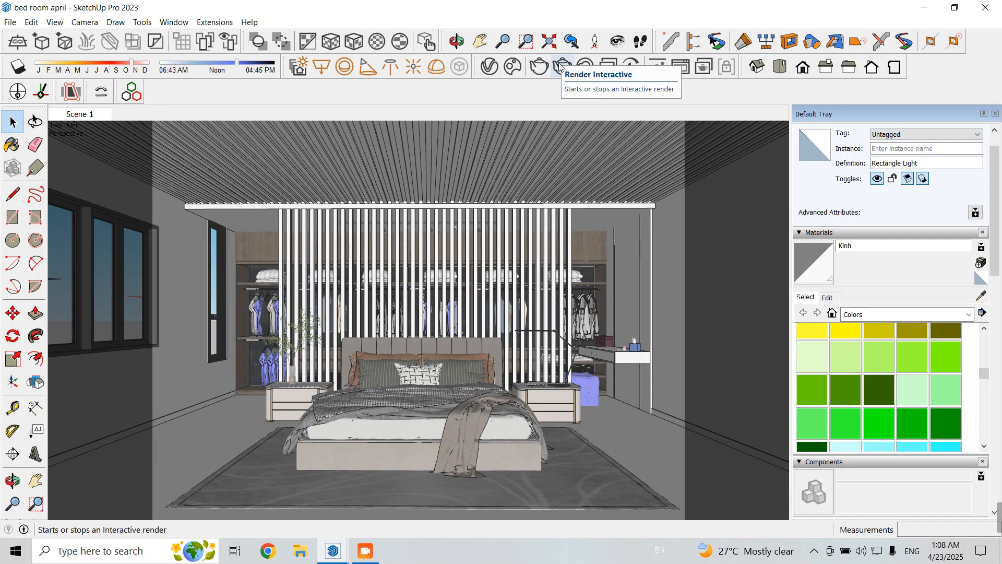
pyautogui.click(489, 67)
pyautogui.moveTo(568, 30)
pyautogui.mouseDown()
pyautogui.moveTo(611, 46)
pyautogui.moveTo(579, 41)
pyautogui.mouseUp()
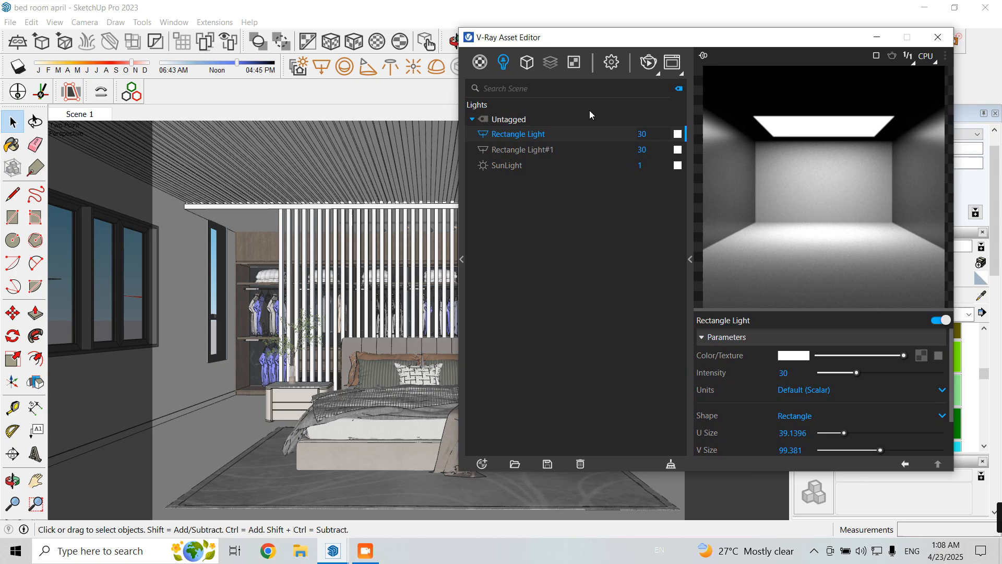
pyautogui.rightClick(527, 137)
pyautogui.click(552, 183)
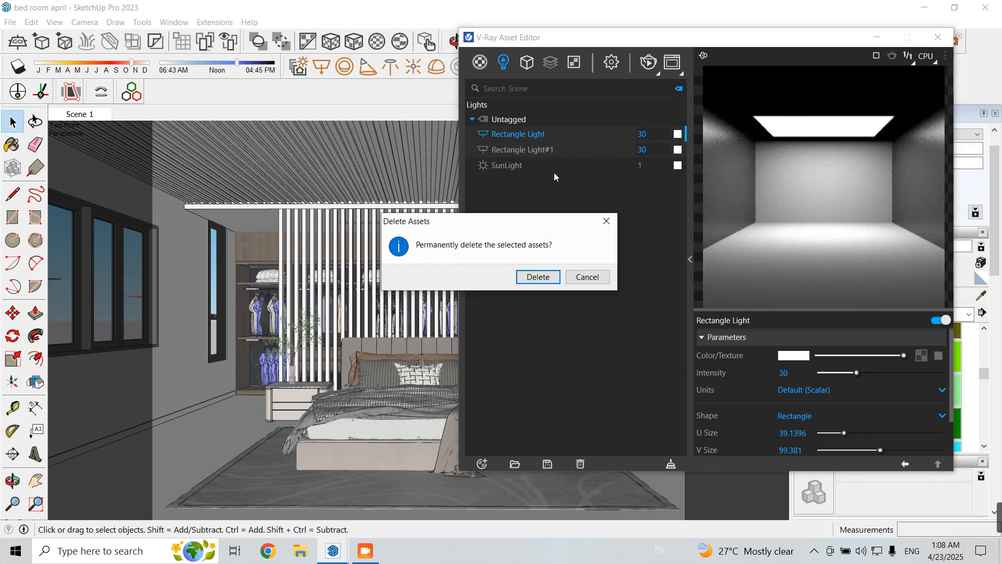
pyautogui.click(586, 276)
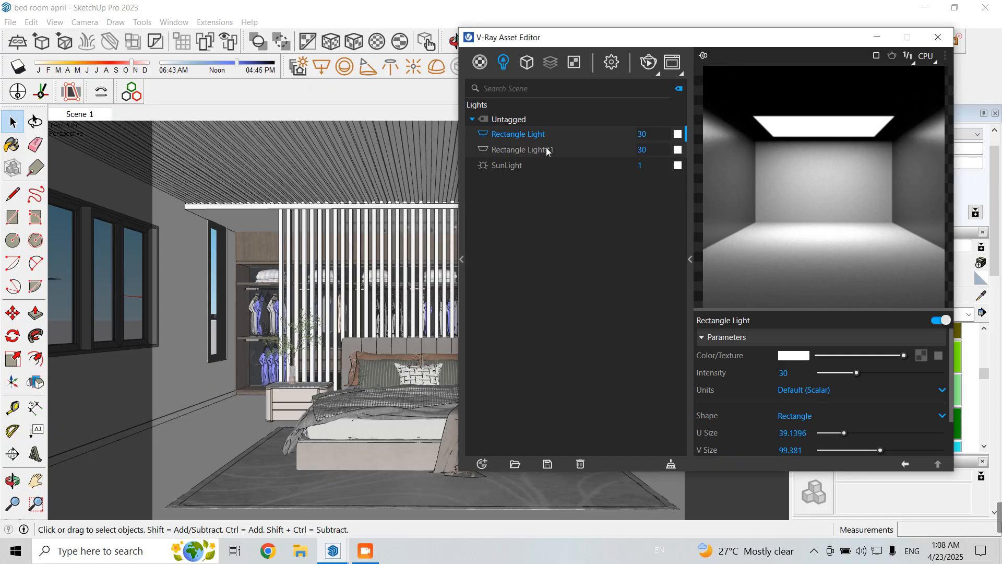
pyautogui.rightClick(547, 149)
pyautogui.moveTo(566, 215)
pyautogui.click(522, 138)
# Step: Rename the first rectangle light "Fill light"
pyautogui.rightClick(521, 138)
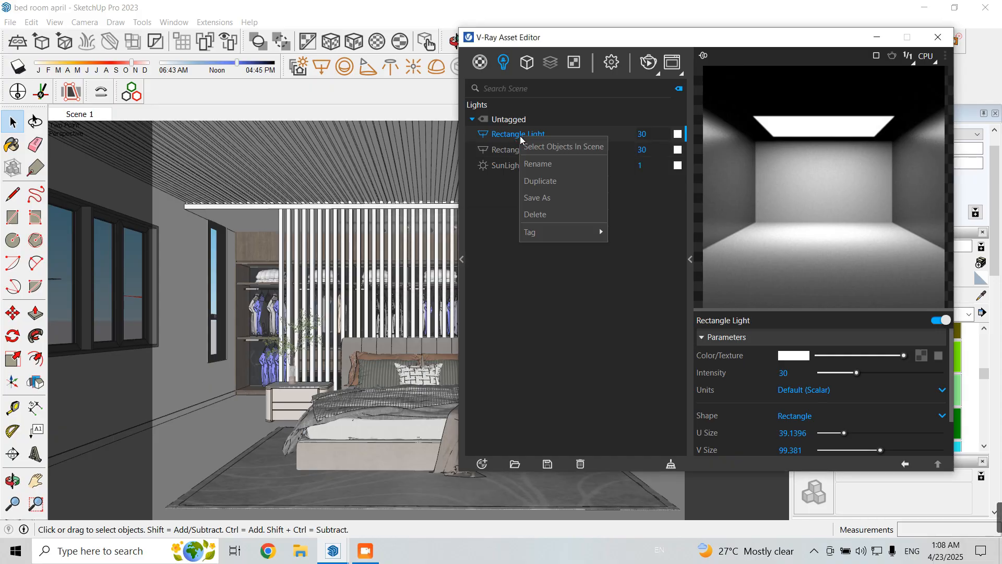
pyautogui.click(538, 163)
pyautogui.write('F')
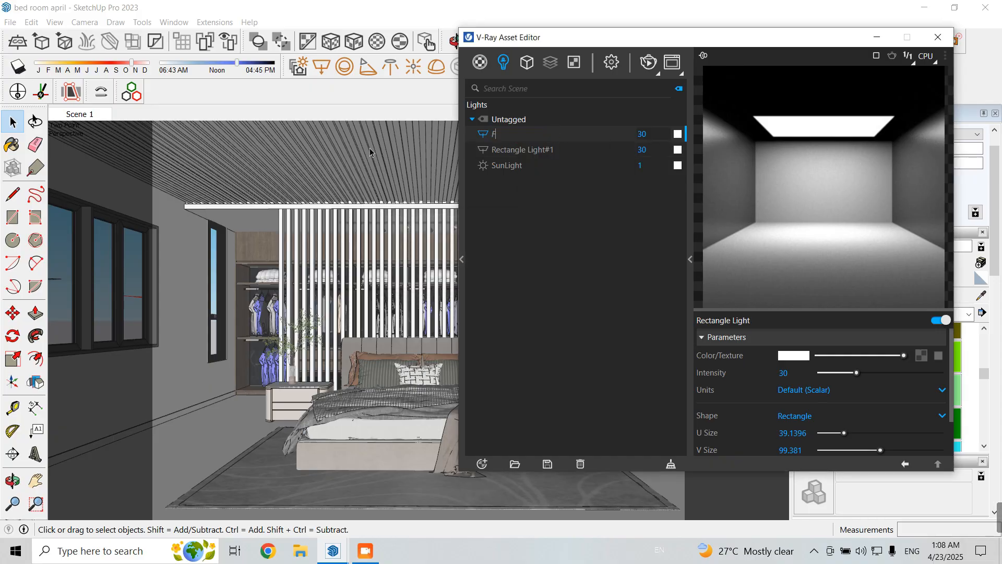
pyautogui.write('ill light')
pyautogui.press('Return')
# Step: Rename the Rectangle Light#1 asset "Fill light 2"
pyautogui.rightClick(528, 150)
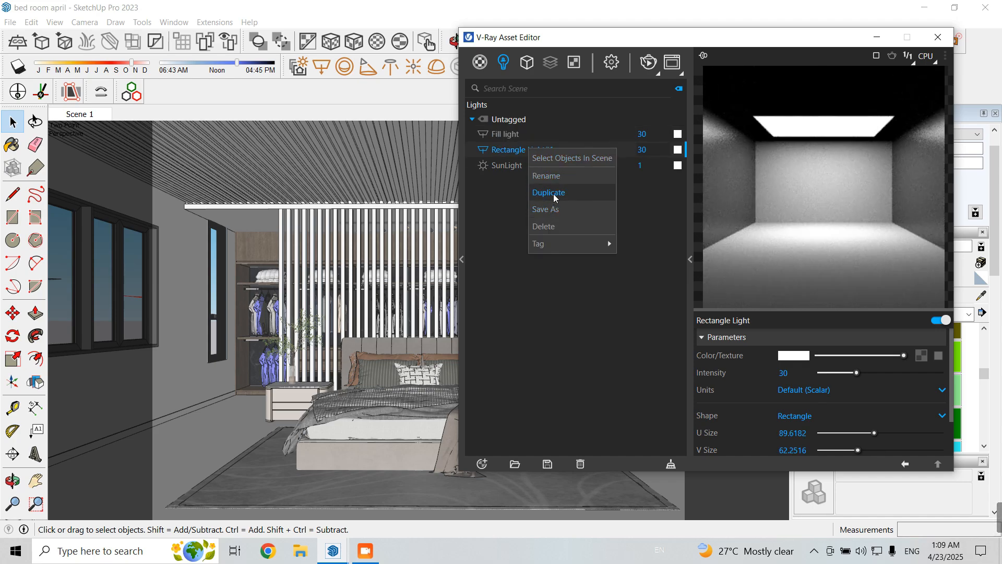
pyautogui.click(556, 175)
pyautogui.hotkey('ctrl', 'a')
pyautogui.write('Fi')
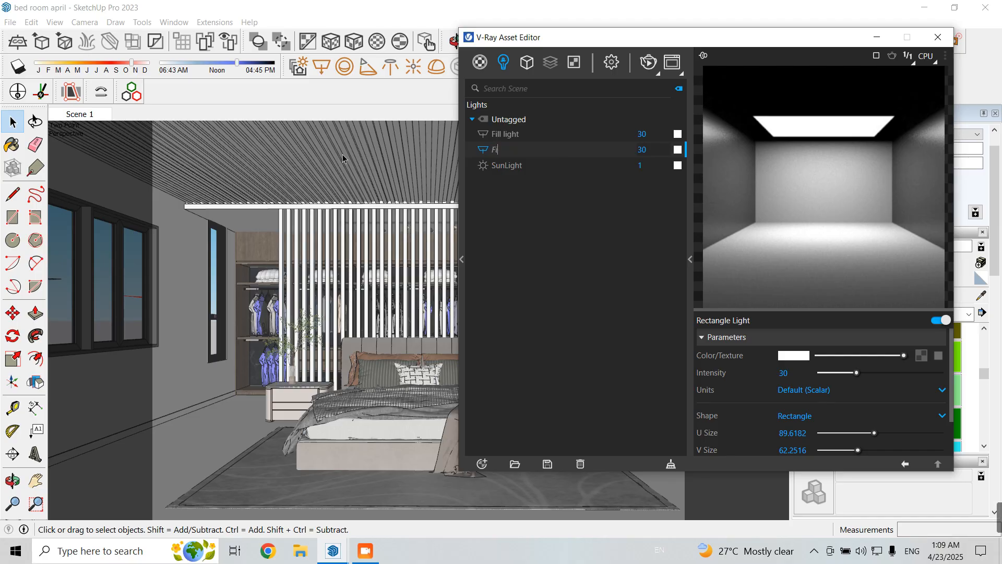
pyautogui.write('ll light')
pyautogui.press('Return')
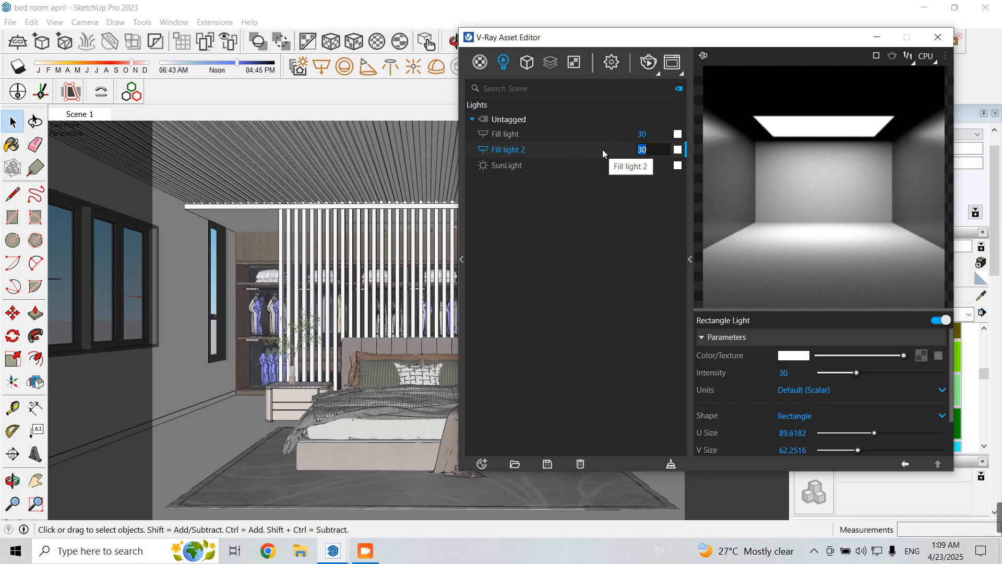
# Step: Set the intensity of both Fill light and Fill light 2 to 15
pyautogui.write('15')
pyautogui.press('Return')
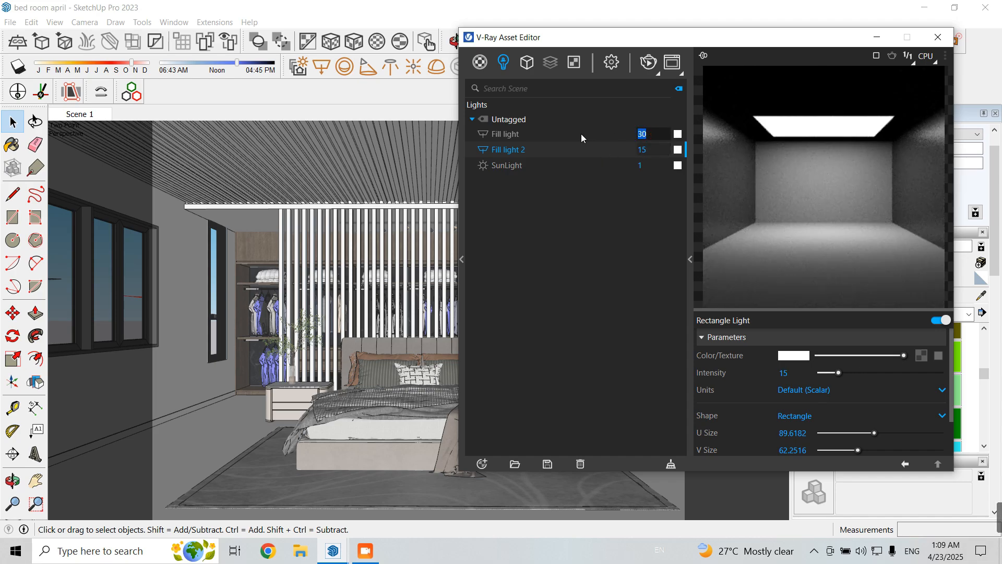
pyautogui.click(578, 134)
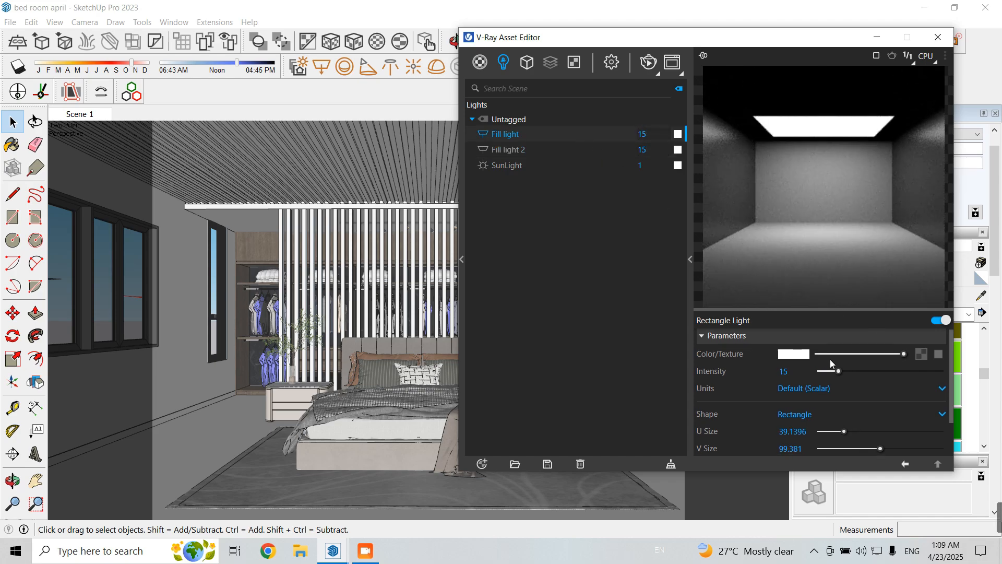
# Step: Make Fill light invisible and turn off its Affect Reflections option
pyautogui.scroll(-2, 830, 359)
pyautogui.scroll(-3, 740, 411)
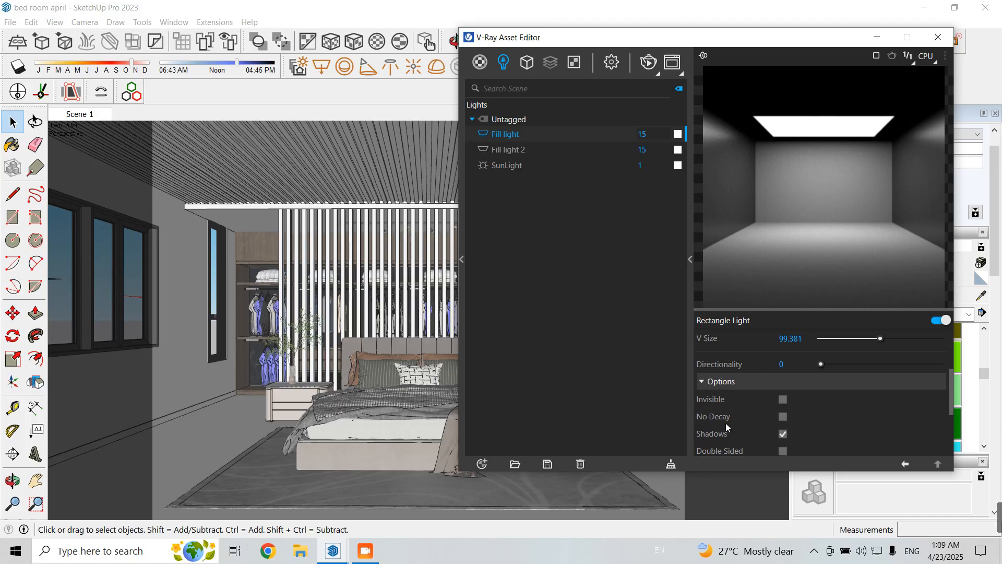
pyautogui.click(783, 399)
pyautogui.scroll(-3, 803, 405)
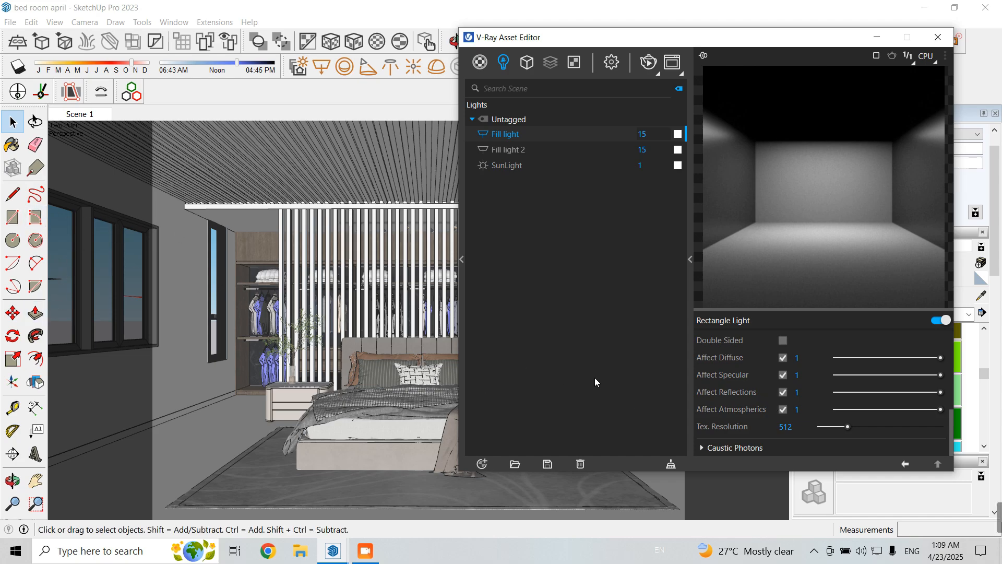
pyautogui.click(783, 392)
# Step: Make Fill light 2 invisible in its light options
pyautogui.click(522, 150)
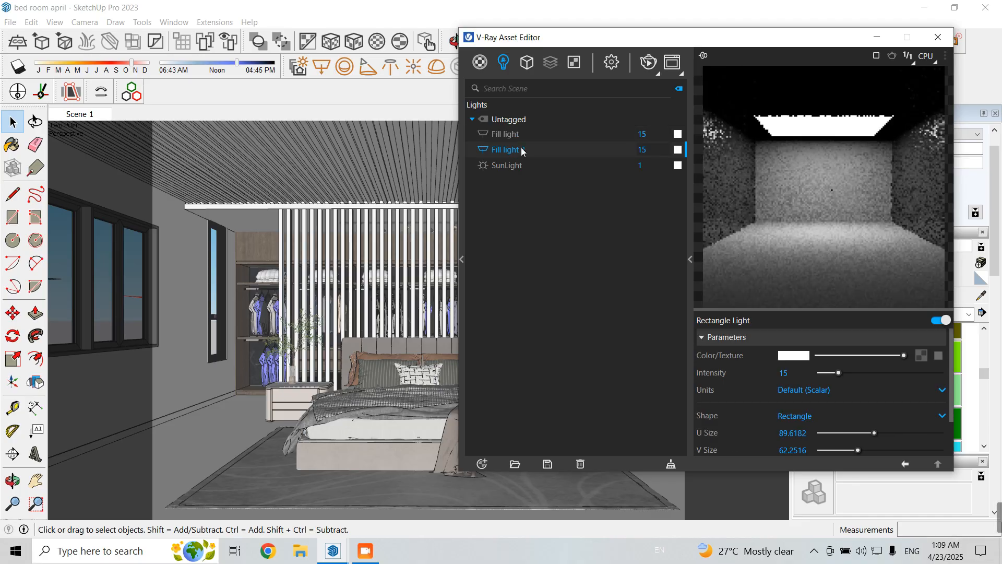
pyautogui.scroll(-2, 767, 407)
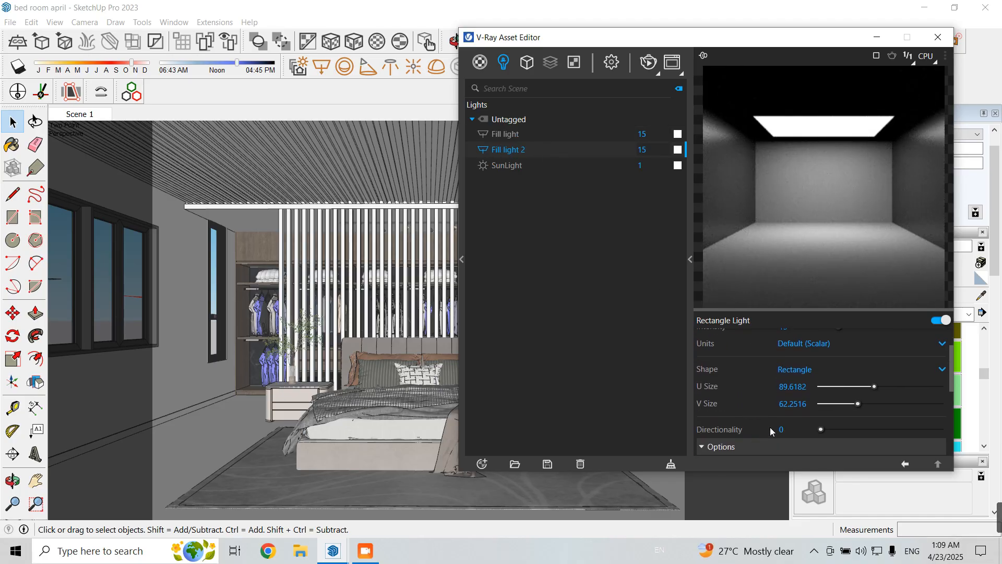
pyautogui.scroll(-2, 772, 412)
pyautogui.click(783, 397)
pyautogui.scroll(-3, 736, 412)
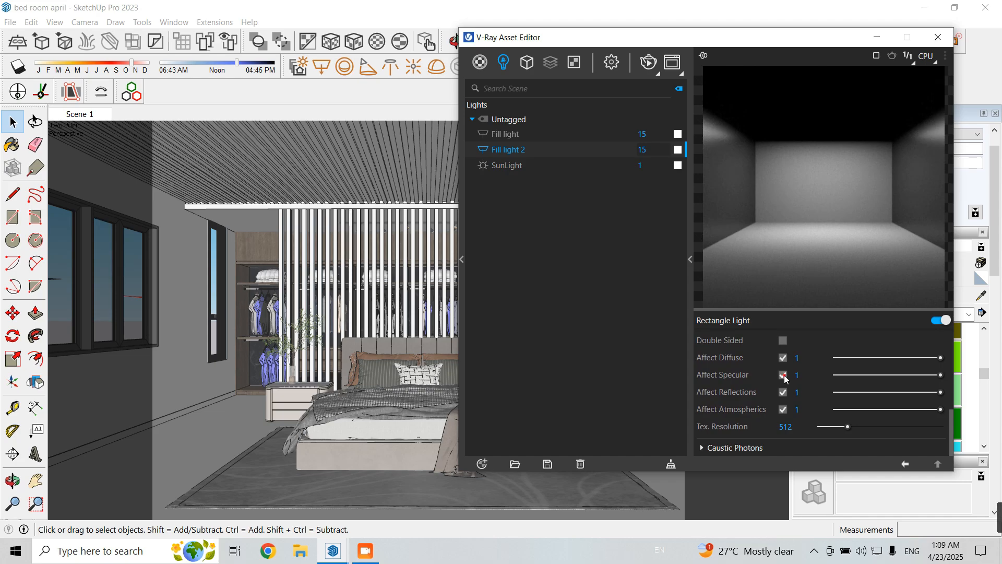
pyautogui.scroll(5, 784, 376)
pyautogui.scroll(-1, 785, 418)
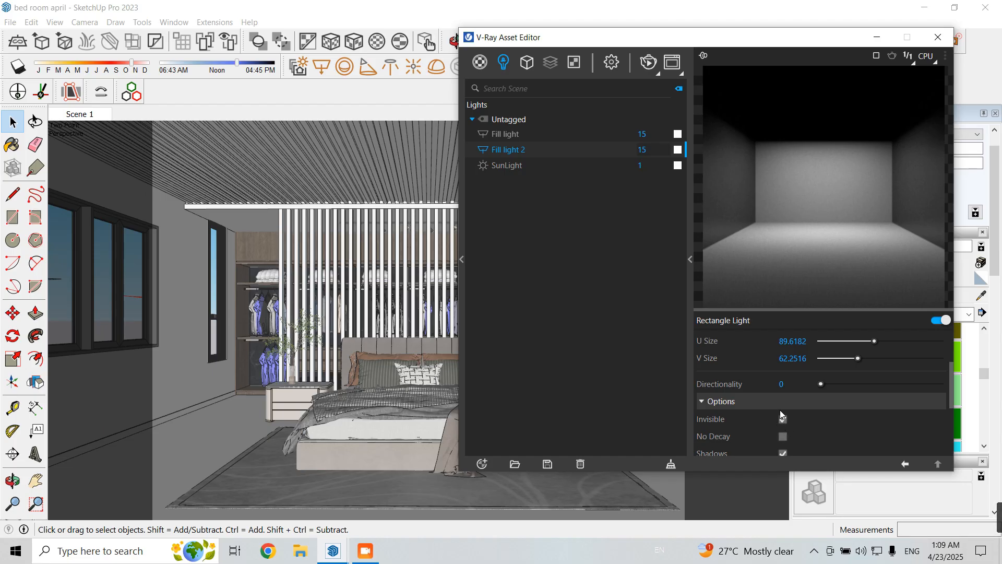
pyautogui.click(876, 37)
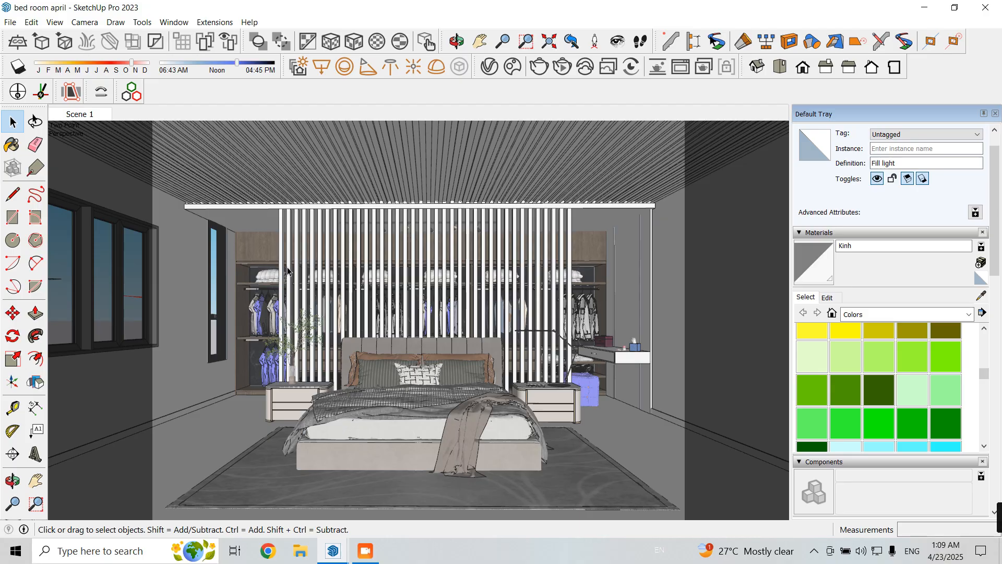
# Step: Run an interactive V-Ray test render of the bedroom, stop it and put the frame buffer away
pyautogui.click(561, 70)
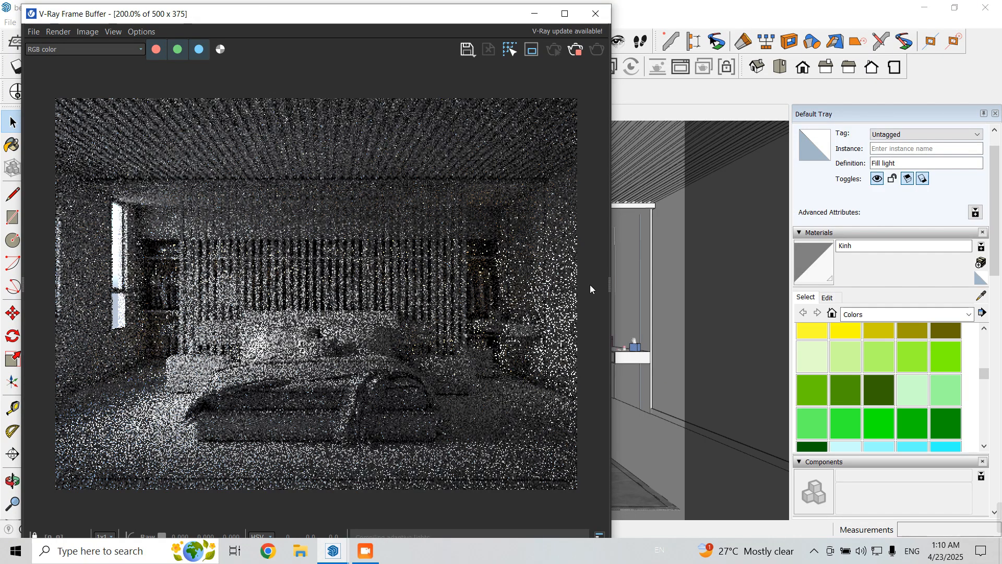
pyautogui.click(575, 55)
pyautogui.click(534, 13)
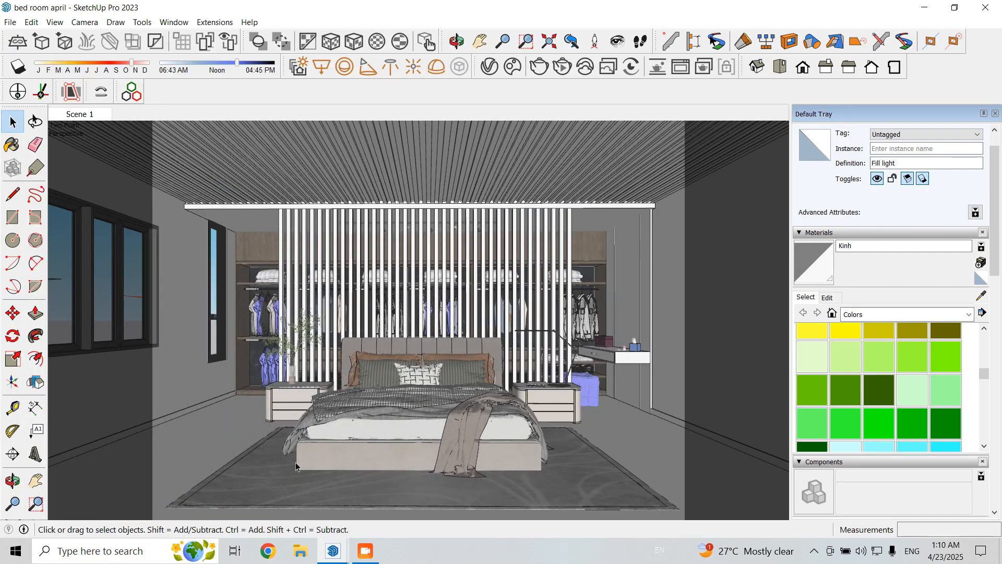
# Step: Open the black bedside table lamp component for editing at its horizontal arm
pyautogui.scroll(8, 549, 368)
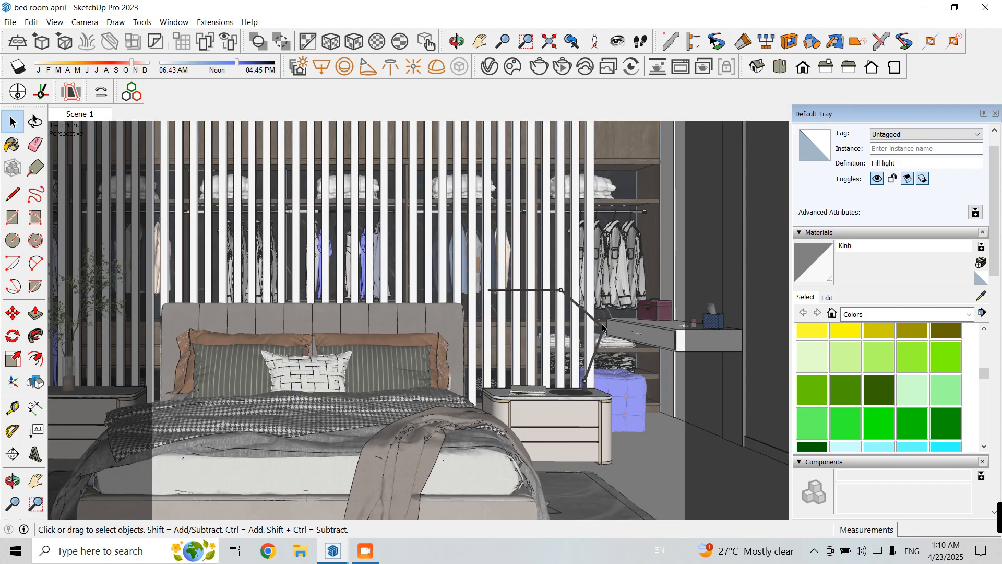
pyautogui.scroll(3, 549, 365)
pyautogui.moveTo(549, 365); pyautogui.dragTo(374, 336, button='middle')
pyautogui.scroll(-3, 374, 336)
pyautogui.scroll(3, 480, 517)
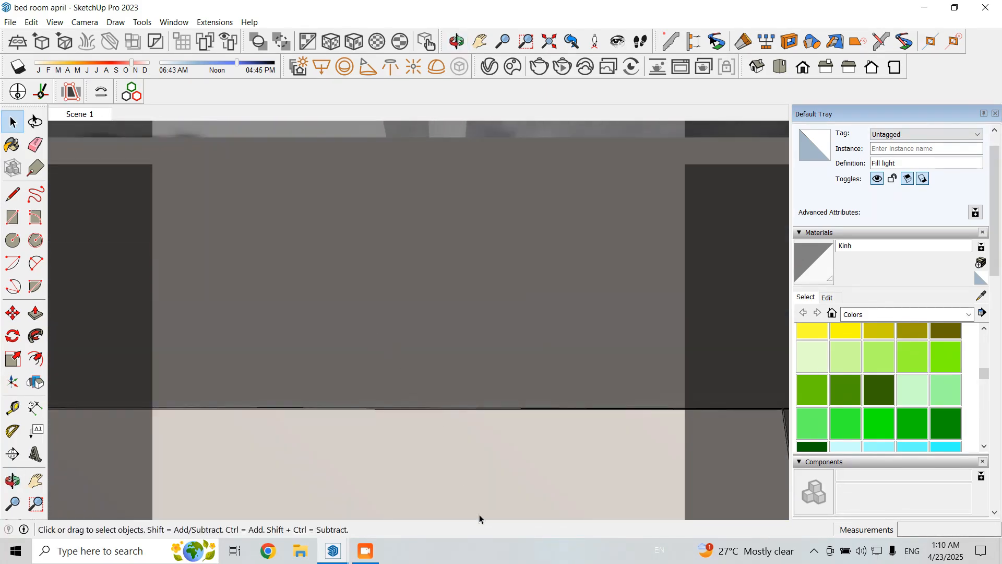
pyautogui.moveTo(481, 517); pyautogui.dragTo(475, 402, button='middle')
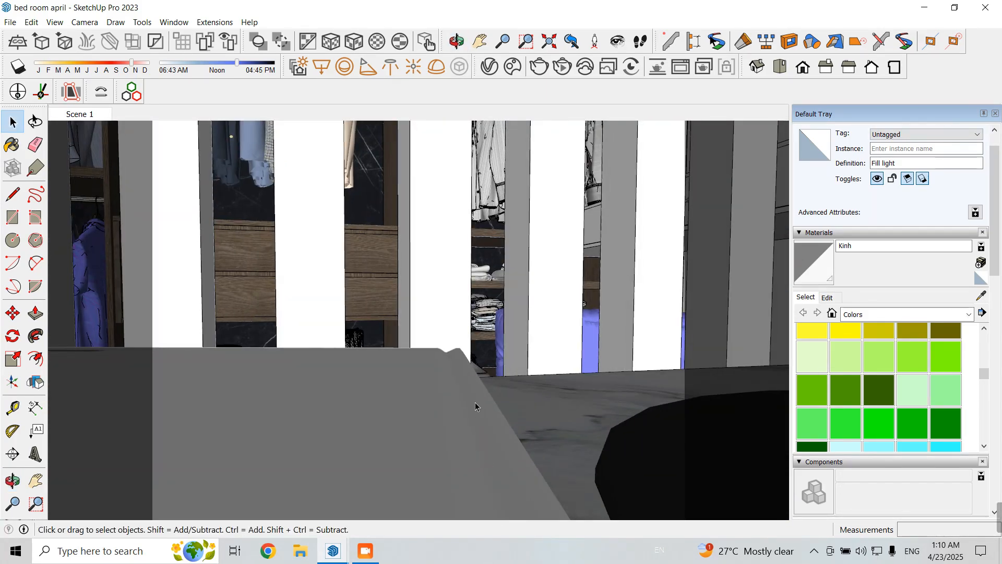
pyautogui.scroll(-10, 352, 386)
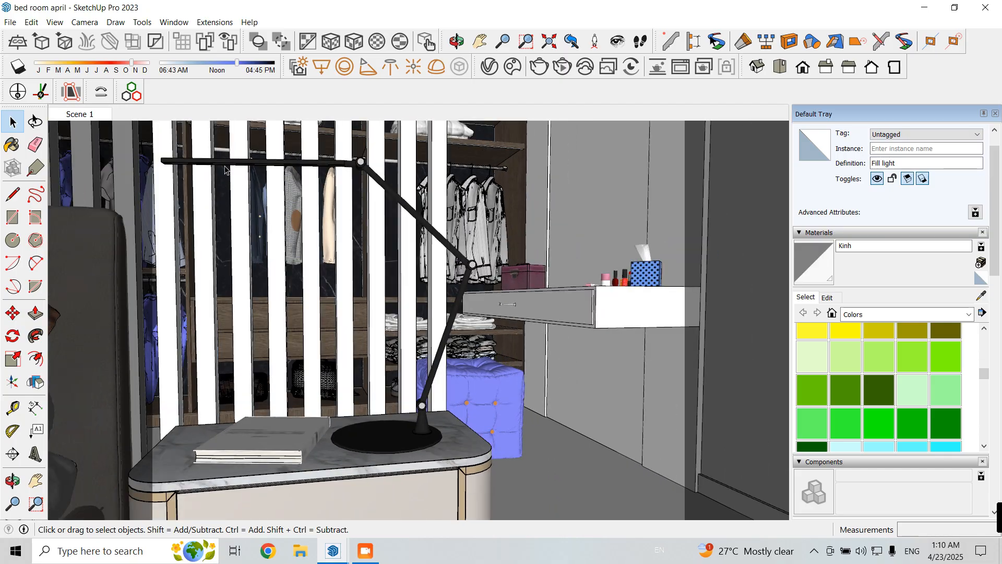
pyautogui.scroll(2, 212, 131)
pyautogui.scroll(3, 211, 135)
pyautogui.moveTo(397, 293)
pyautogui.mouseDown(button='middle')
pyautogui.moveTo(444, 329)
pyautogui.moveTo(454, 319)
pyautogui.moveTo(433, 238)
pyautogui.moveTo(444, 251)
pyautogui.mouseUp(button='middle')
pyautogui.scroll(-5, 459, 335)
pyautogui.scroll(8, 457, 333)
pyautogui.scroll(-6, 458, 332)
pyautogui.scroll(2, 444, 251)
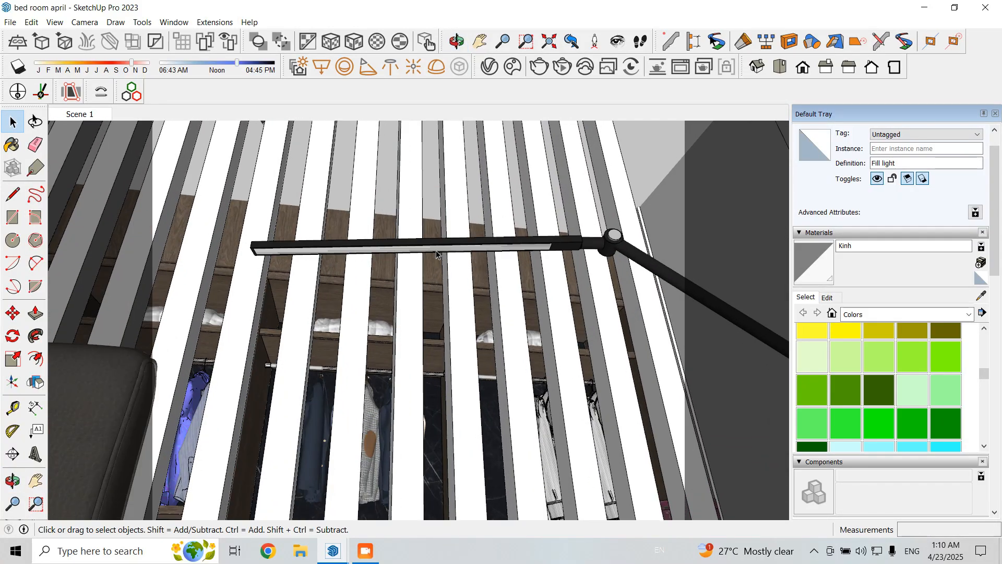
pyautogui.doubleClick(434, 253)
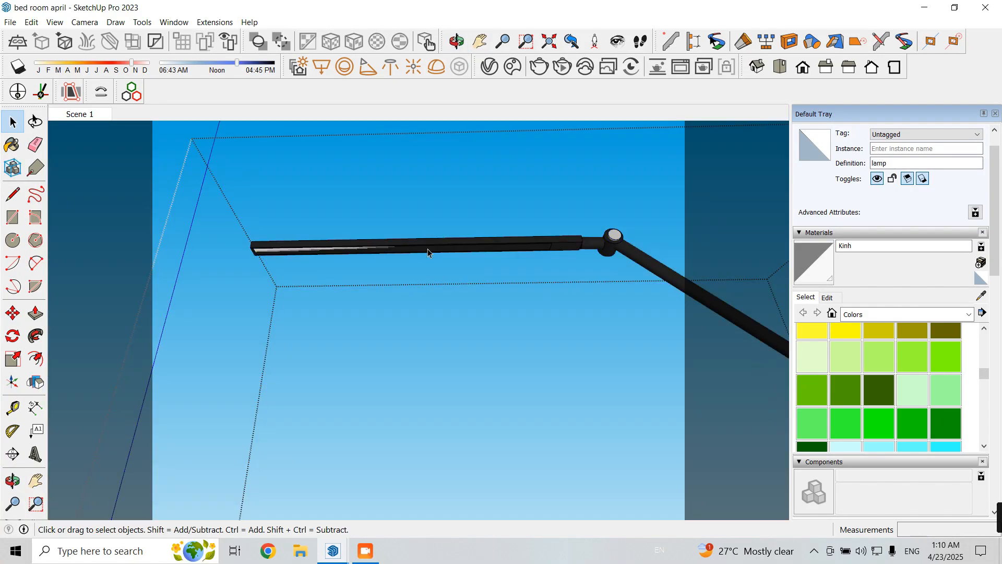
# Step: Create a V-Ray mesh light and apply it to the light strip under the lamp's horizontal arm
pyautogui.click(427, 252)
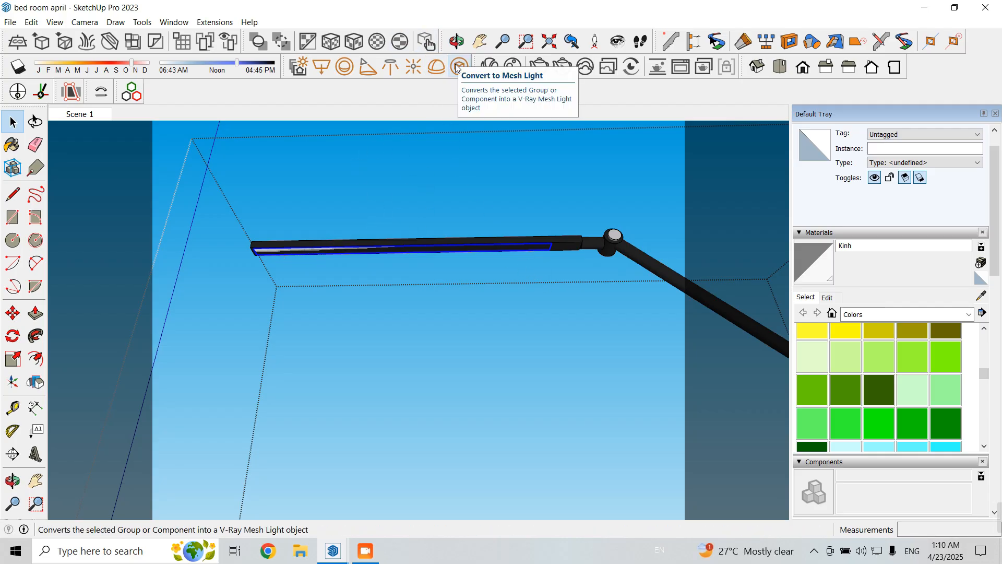
pyautogui.click(485, 67)
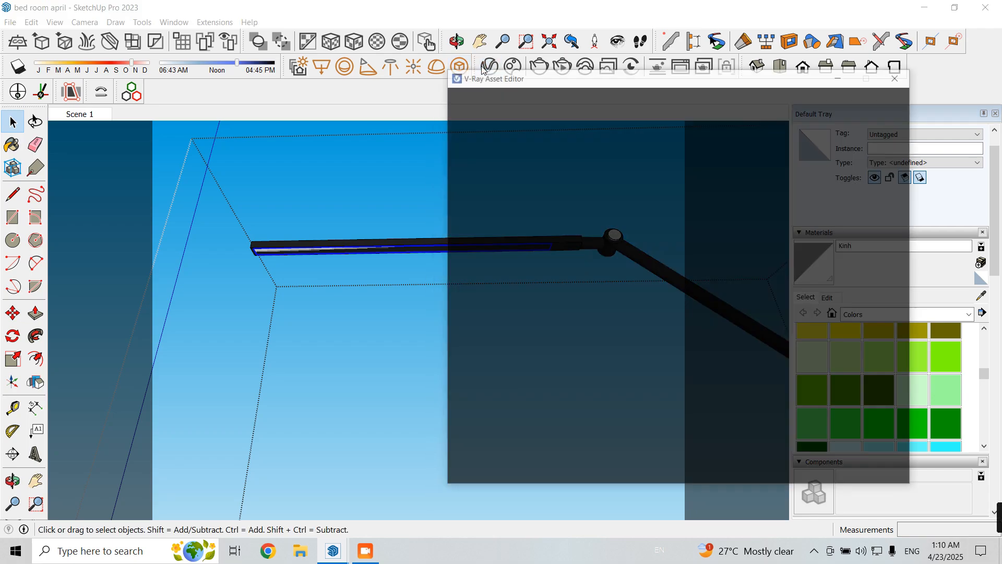
pyautogui.moveTo(504, 64)
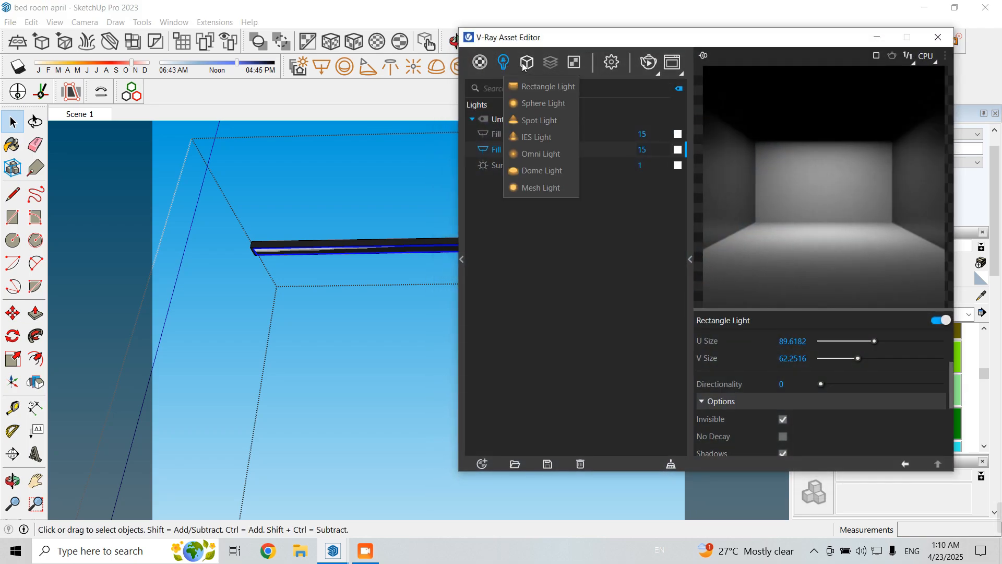
pyautogui.click(543, 188)
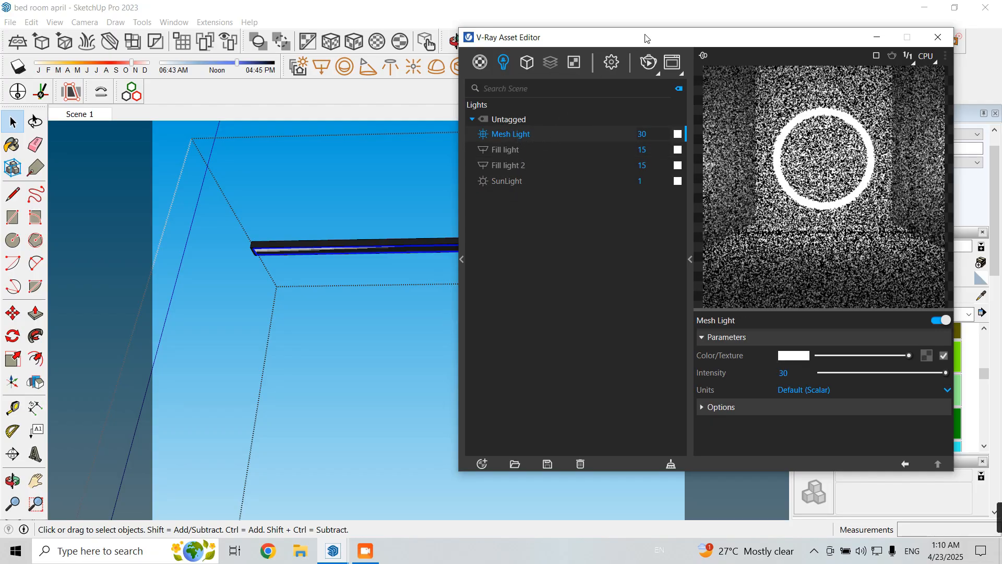
pyautogui.moveTo(644, 35); pyautogui.dragTo(618, 62)
pyautogui.rightClick(570, 154)
pyautogui.rightClick(584, 155)
pyautogui.click(616, 163)
# Step: Rename the new mesh light "Lamp light ( bed side table )"
pyautogui.rightClick(529, 158)
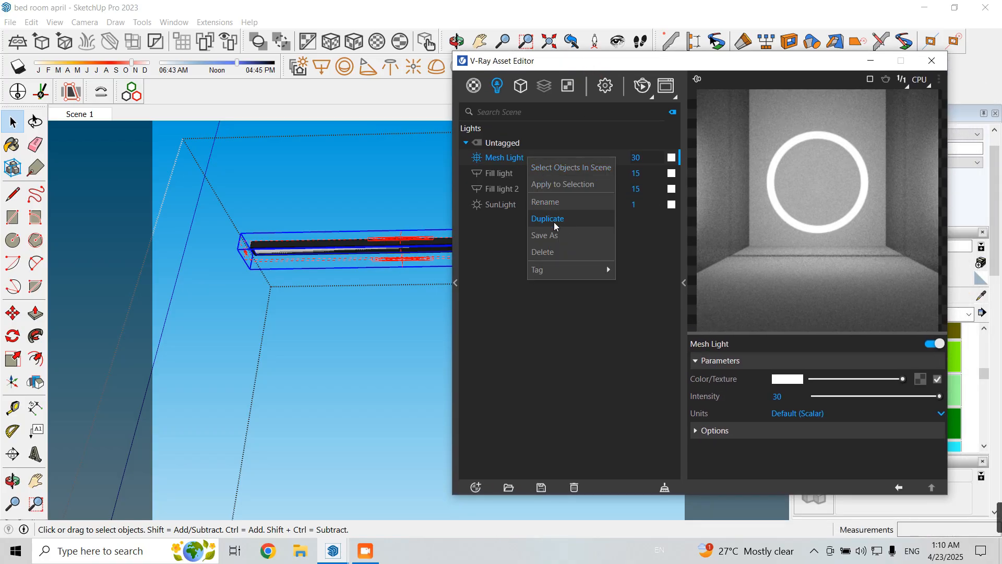
pyautogui.click(556, 202)
pyautogui.moveTo(495, 160); pyautogui.dragTo(392, 164)
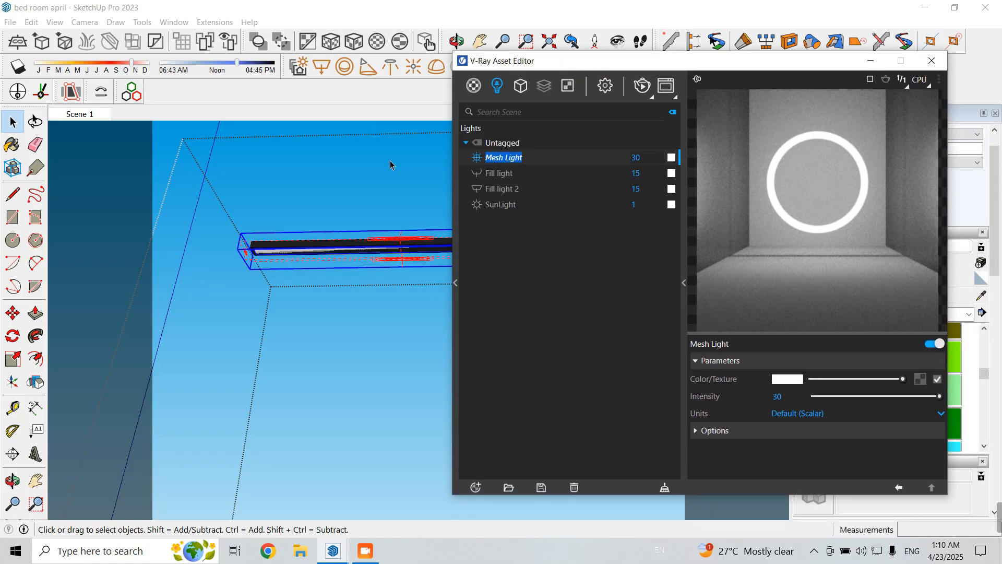
pyautogui.press('BackSpace')
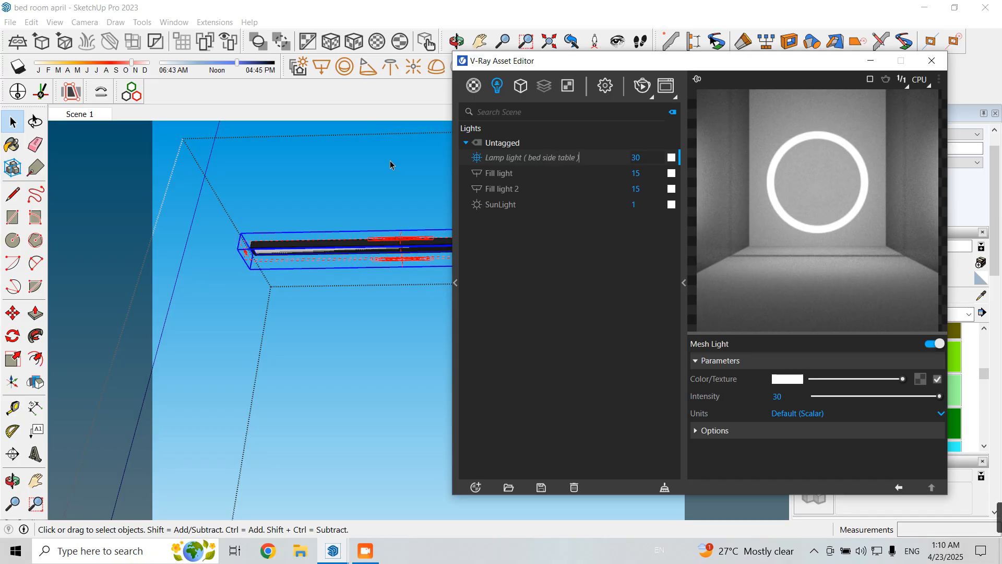
pyautogui.click(552, 300)
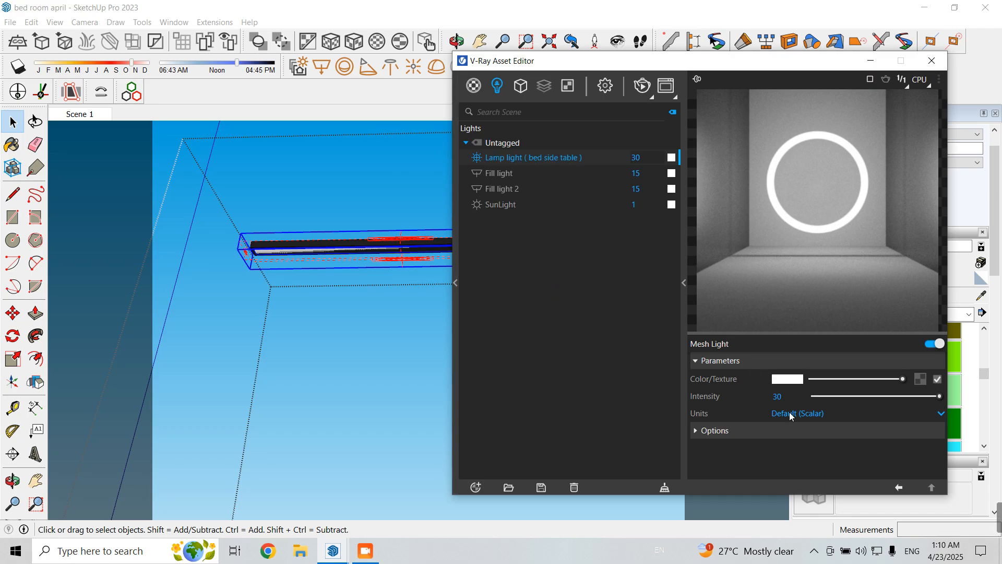
# Step: Set the bedside lamp light's color temperature to 4500 K
pyautogui.click(791, 373)
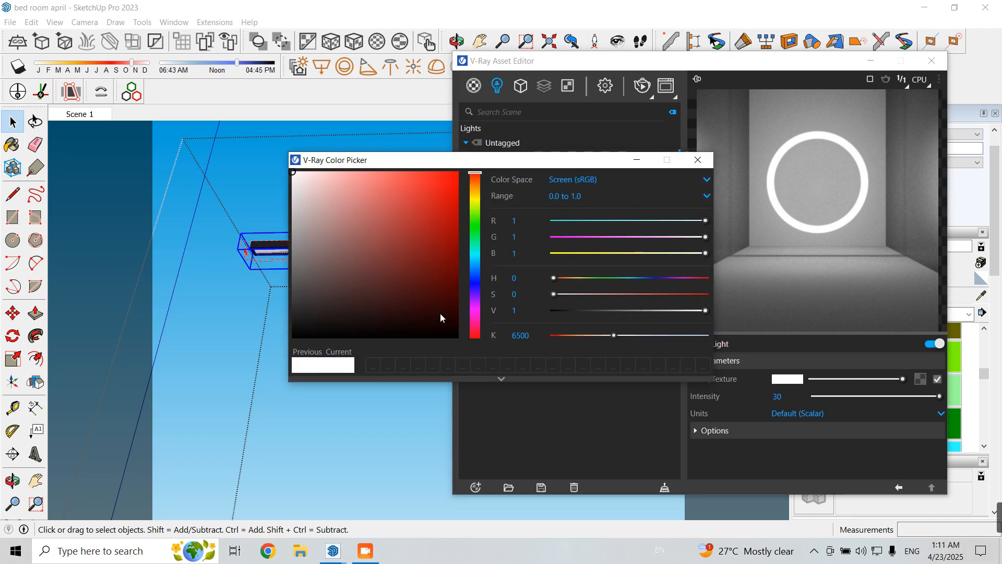
pyautogui.moveTo(529, 336); pyautogui.dragTo(470, 336)
pyautogui.write('450')
pyautogui.press('Return')
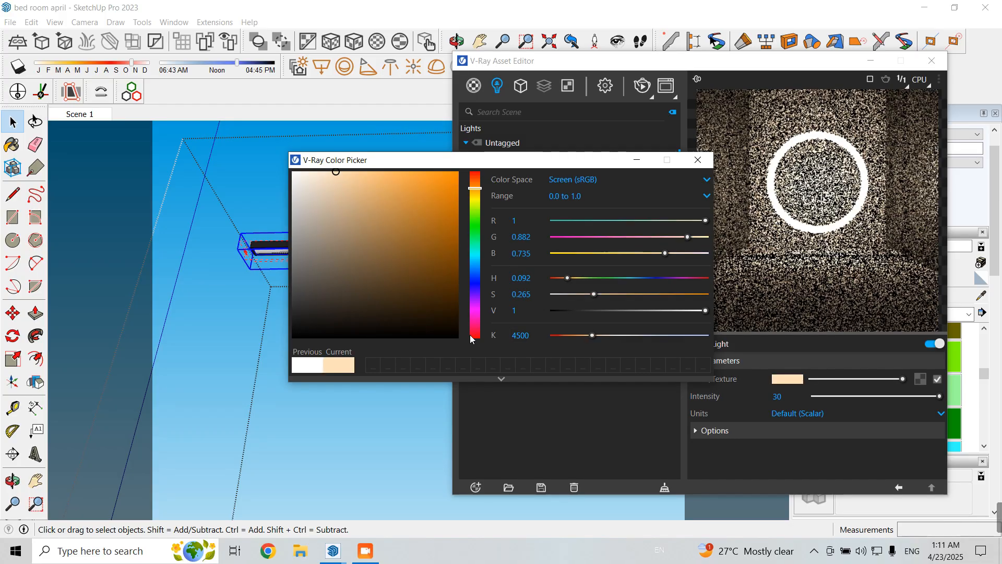
pyautogui.click(697, 160)
# Step: Switch the lamp light's units to Radiant power (W) and set its intensity to 50
pyautogui.click(804, 414)
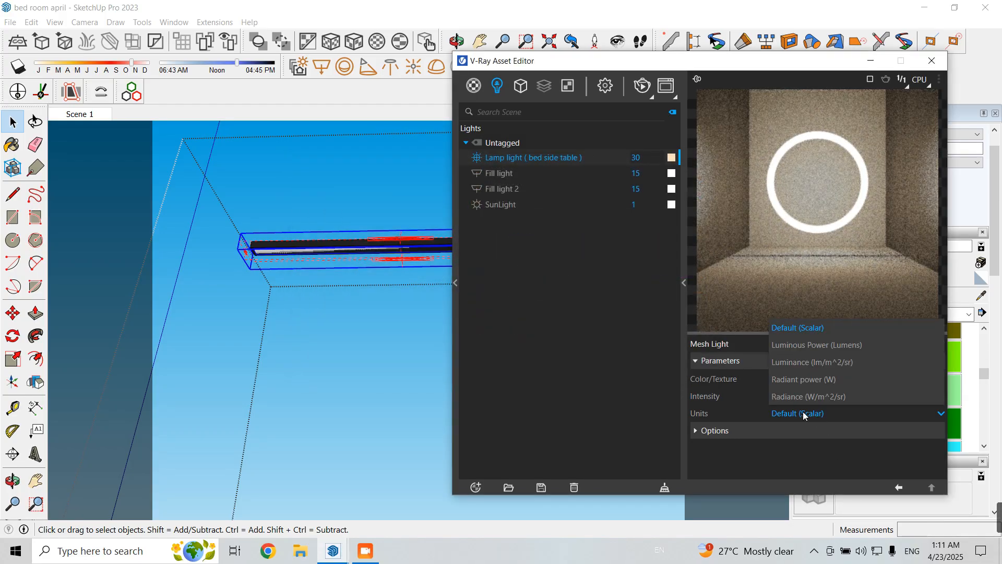
pyautogui.click(799, 378)
pyautogui.doubleClick(778, 396)
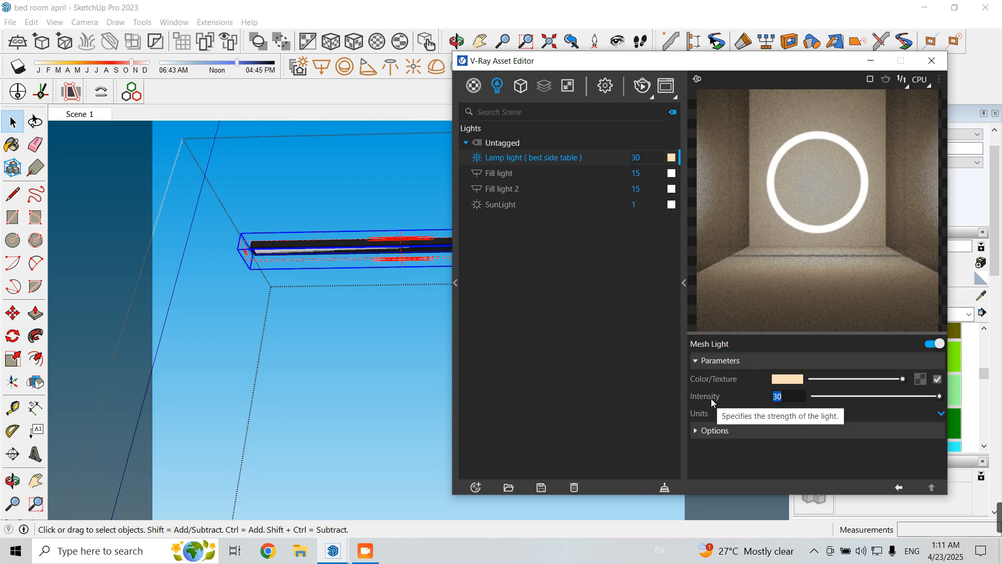
pyautogui.write('50')
pyautogui.press('Return')
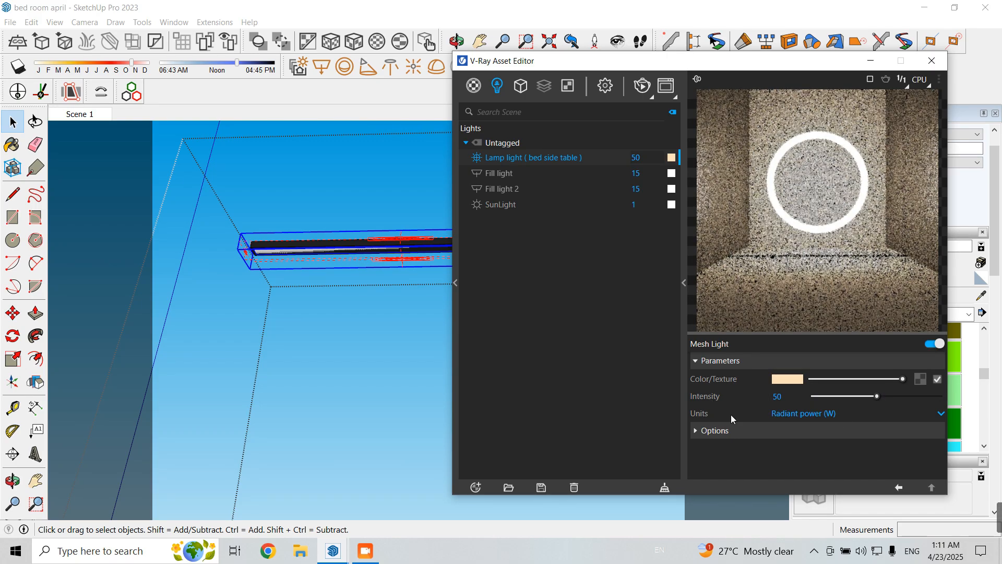
# Step: Turn off Affect Specular in the lamp light's options and put the asset editor away
pyautogui.click(716, 431)
pyautogui.scroll(-3, 755, 435)
pyautogui.scroll(2, 755, 434)
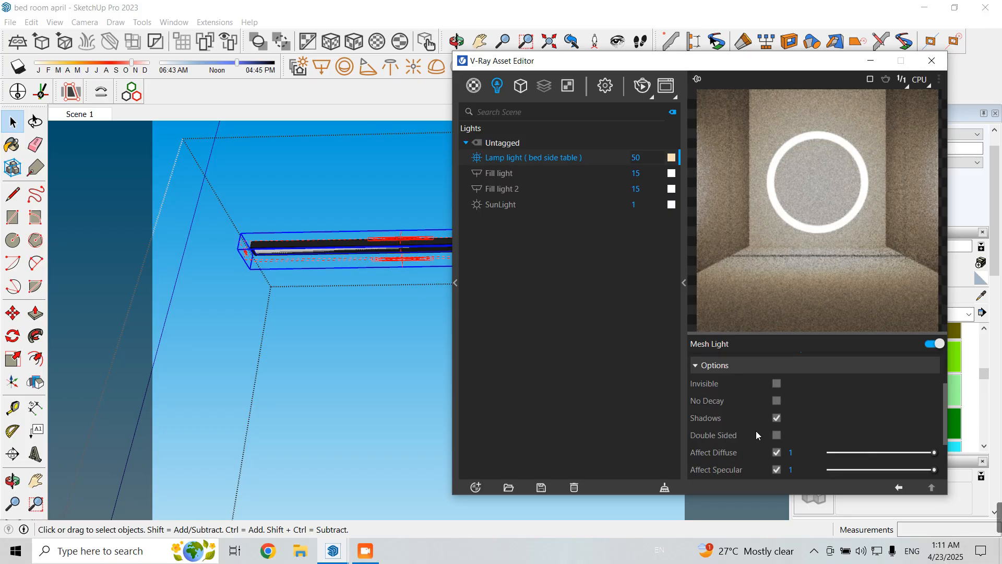
pyautogui.scroll(-2, 756, 431)
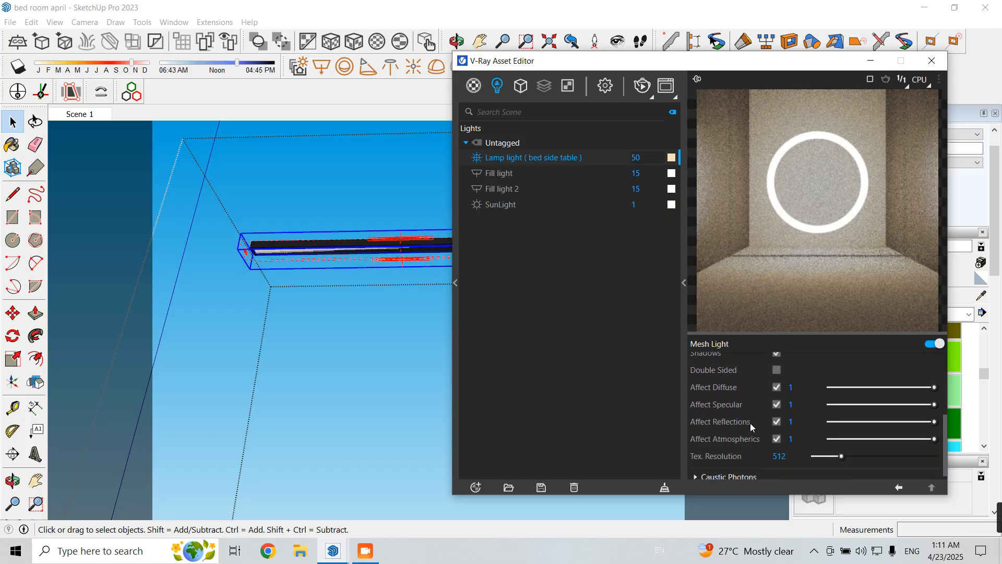
pyautogui.click(777, 404)
pyautogui.click(866, 61)
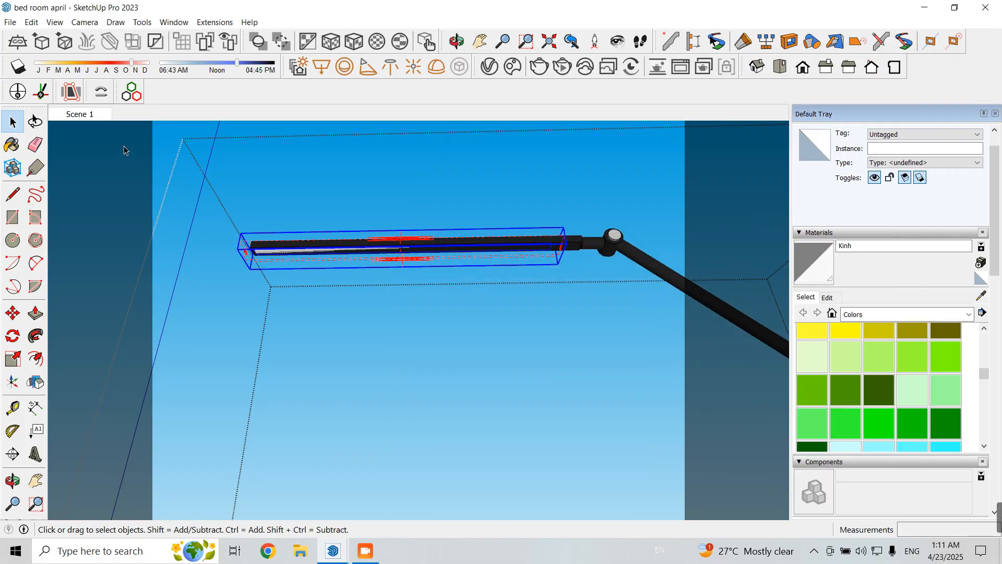
# Step: Return to the Scene 1 view, leave the lamp component and bring up the V-Ray Frame Buffer
pyautogui.click(99, 116)
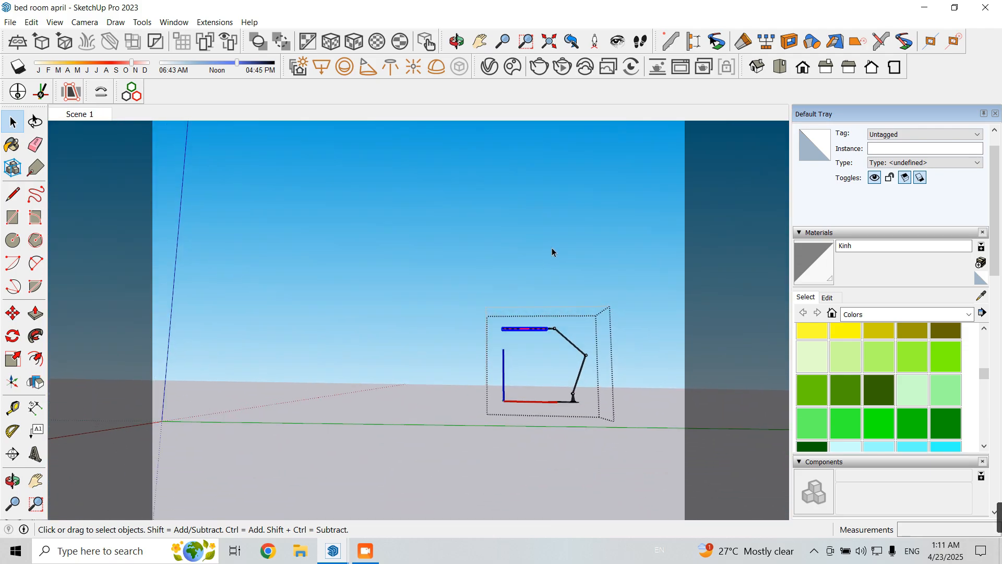
pyautogui.click(549, 243)
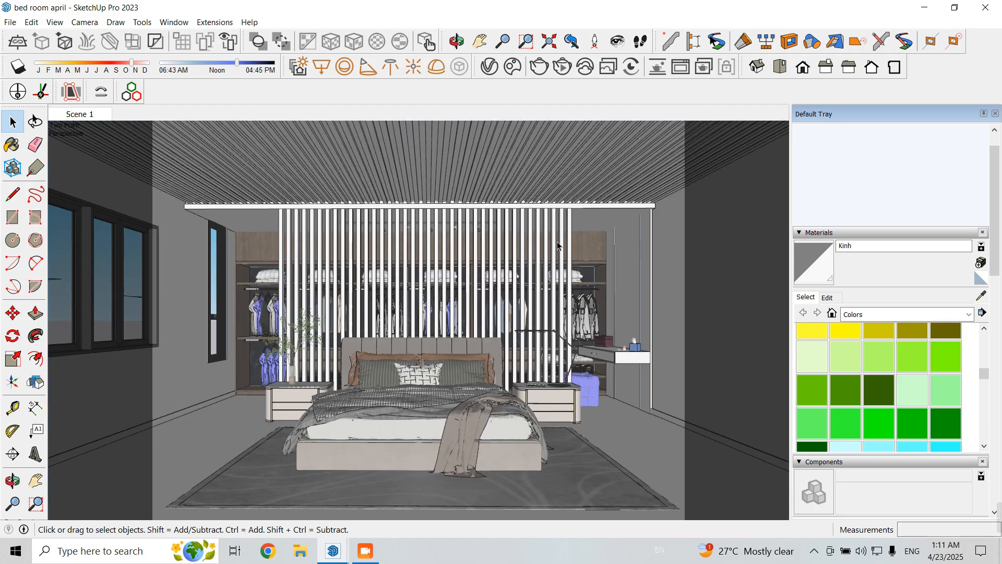
pyautogui.click(680, 67)
pyautogui.click(532, 51)
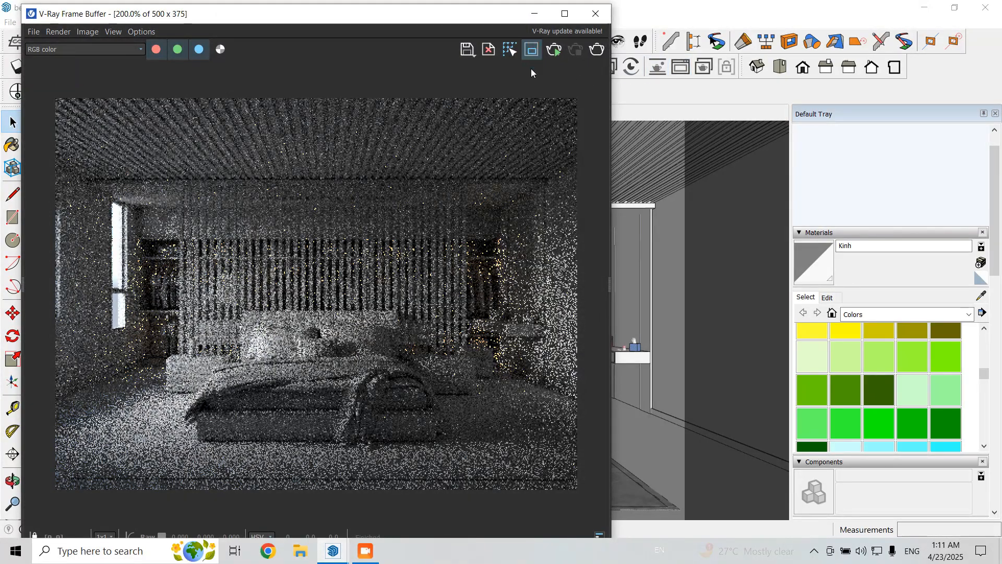
pyautogui.moveTo(336, 244); pyautogui.dragTo(430, 337)
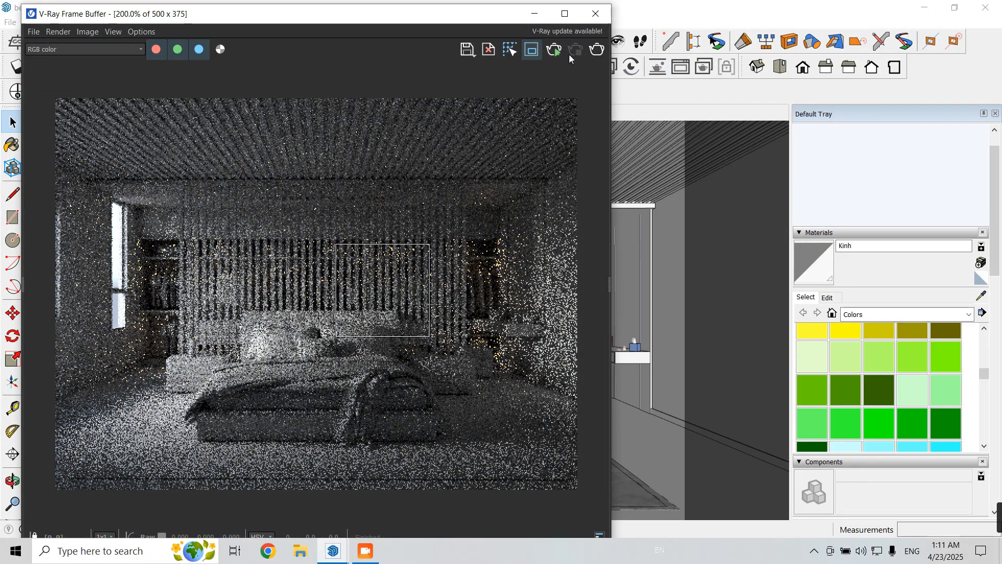
pyautogui.click(532, 52)
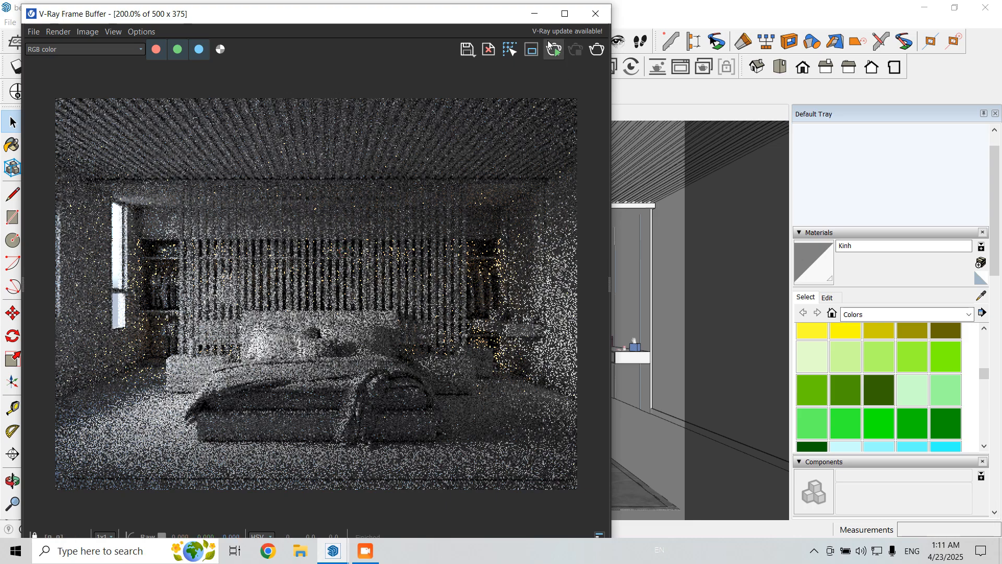
# Step: Set a render region around the bed's right half, the right nightstand with its lamp and the desk area
pyautogui.click(531, 50)
pyautogui.moveTo(327, 226); pyautogui.dragTo(529, 432)
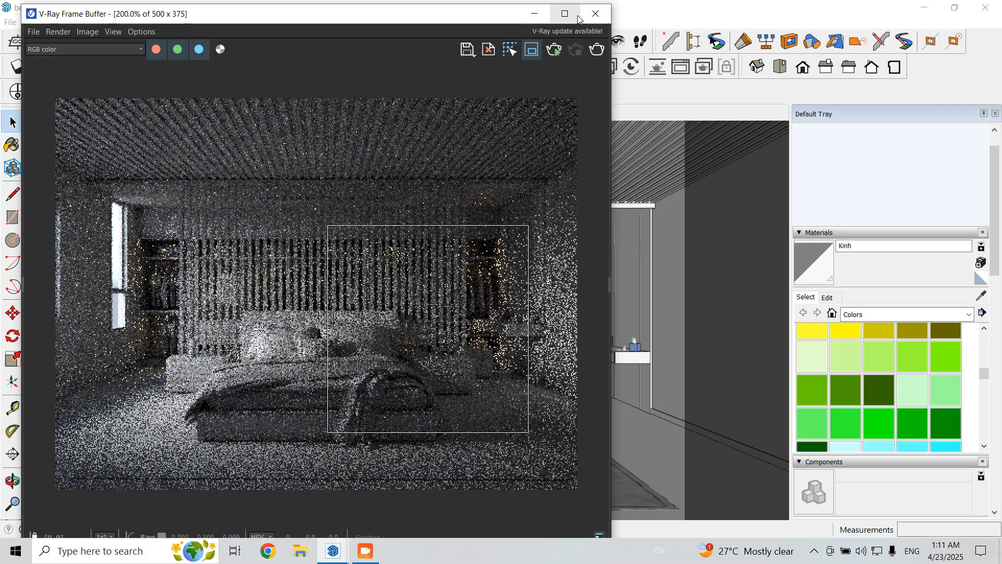
# Step: Start an interactive render of the region with the camera locked and open the V-Ray Asset Editor
pyautogui.click(555, 51)
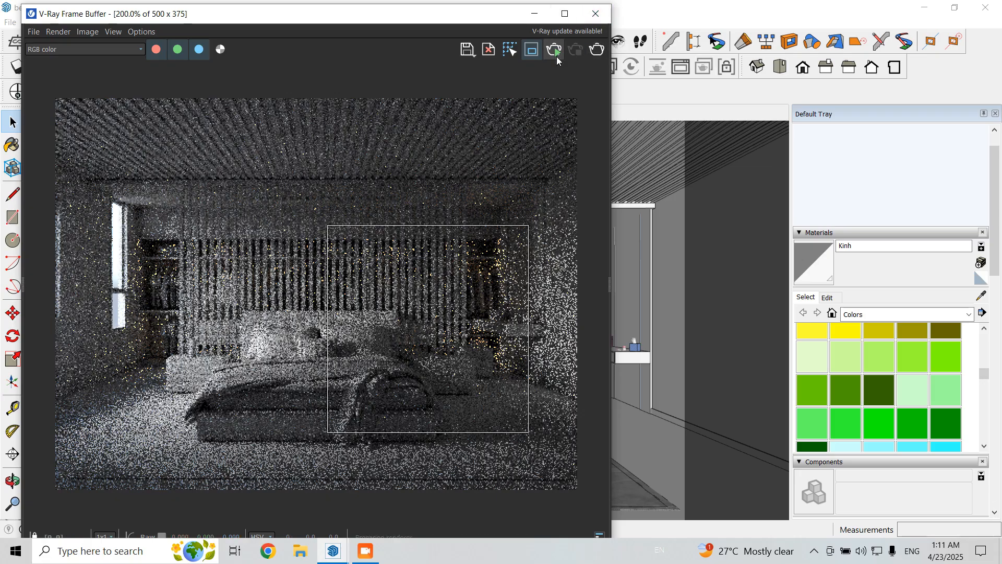
pyautogui.click(556, 56)
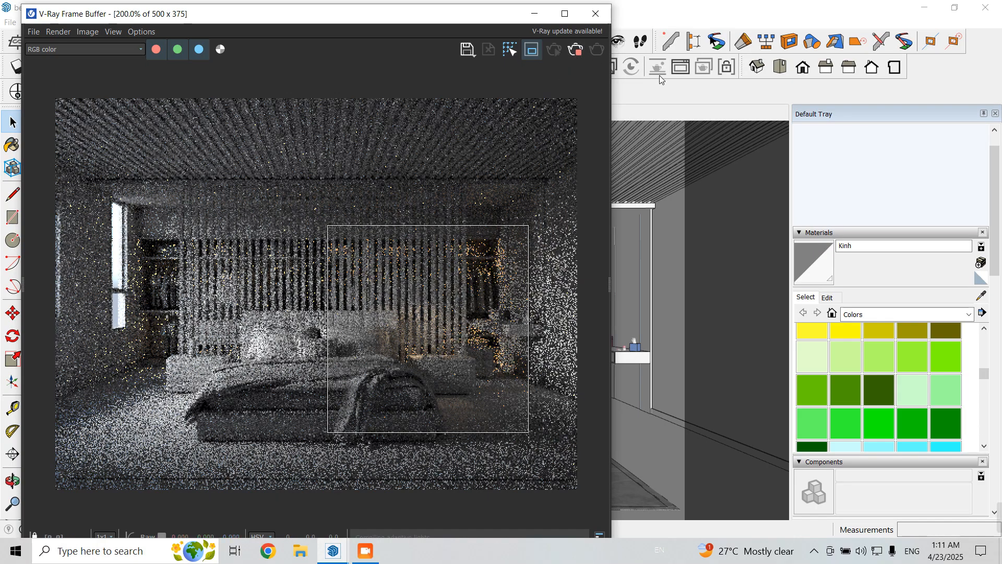
pyautogui.click(719, 68)
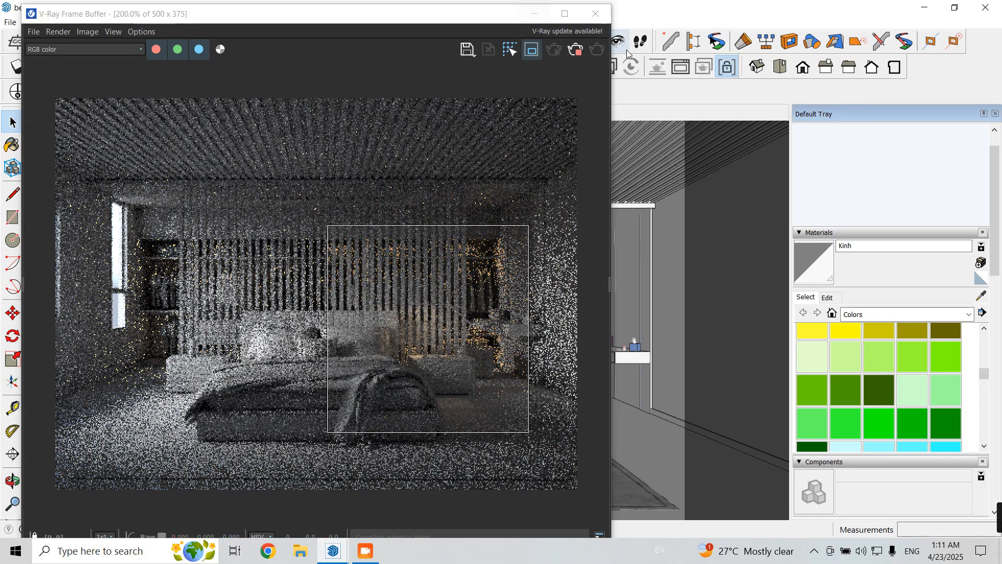
pyautogui.moveTo(514, 15); pyautogui.dragTo(562, 104)
pyautogui.click(489, 66)
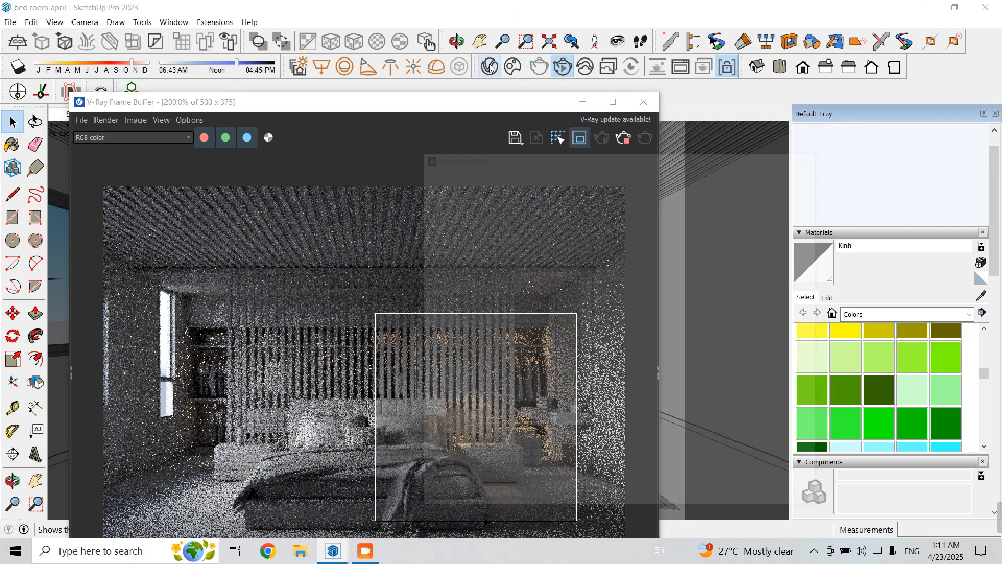
# Step: Set the bedside table lamp light's intensity to 70
pyautogui.moveTo(655, 65); pyautogui.dragTo(716, 68)
pyautogui.doubleClick(704, 159)
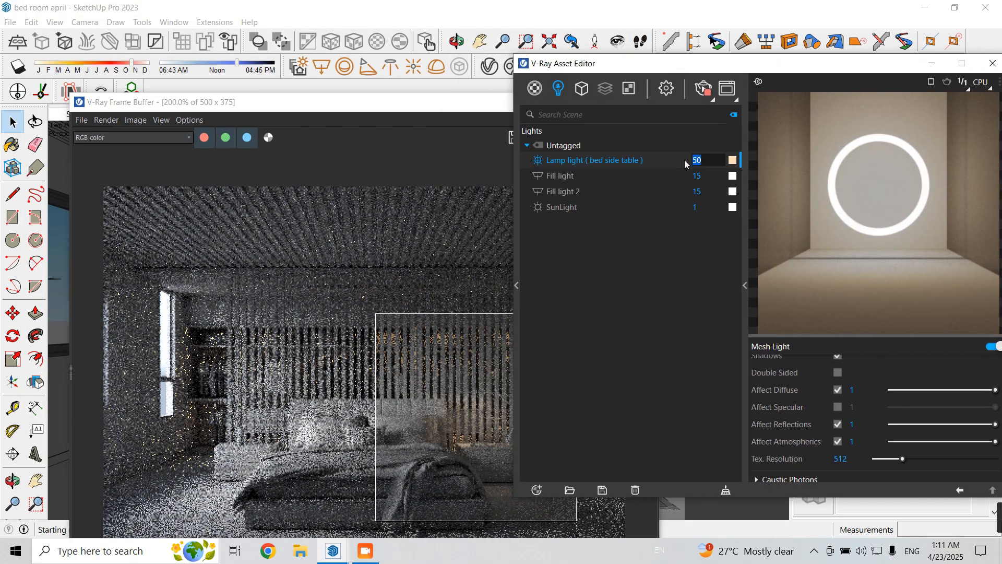
pyautogui.write('70')
pyautogui.press('Return')
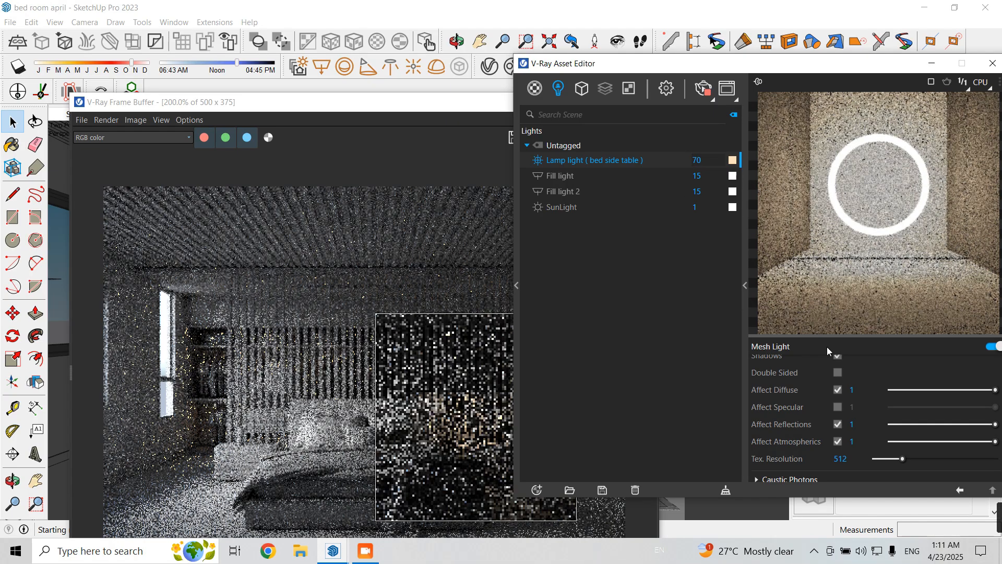
# Step: Set the intensity of the bedside table lamp light to 90 in its mesh light parameters
pyautogui.scroll(2, 818, 424)
pyautogui.scroll(2, 819, 424)
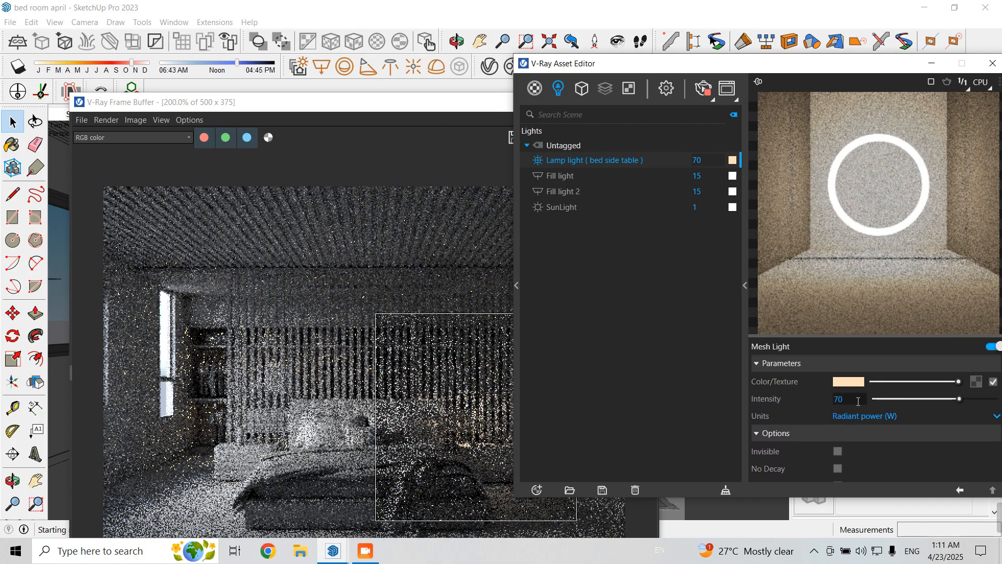
pyautogui.moveTo(857, 402); pyautogui.dragTo(807, 403)
pyautogui.write('90')
pyautogui.press('Return')
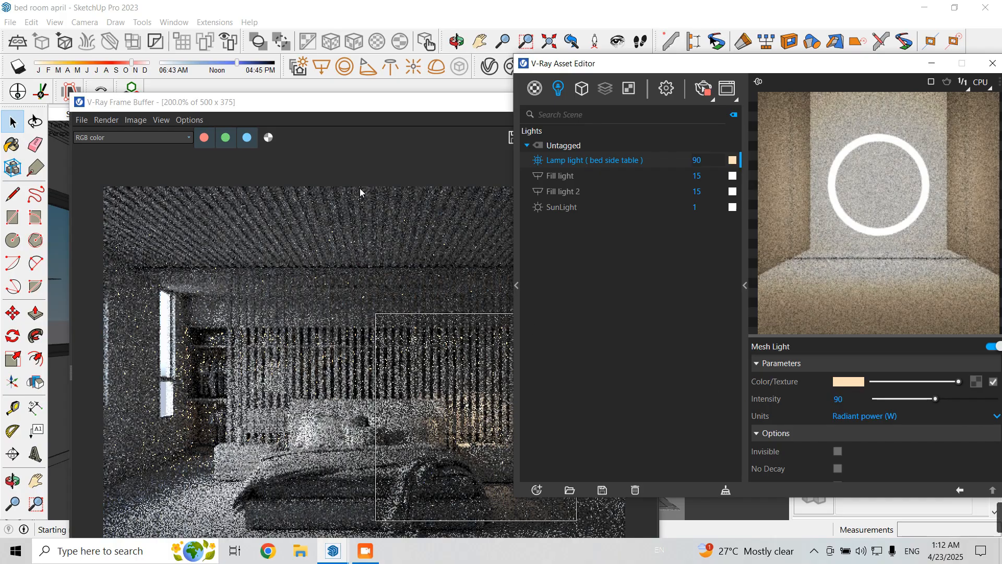
# Step: Stop the interactive render and put the asset editor and the frame buffer away
pyautogui.moveTo(400, 109); pyautogui.dragTo(371, 35)
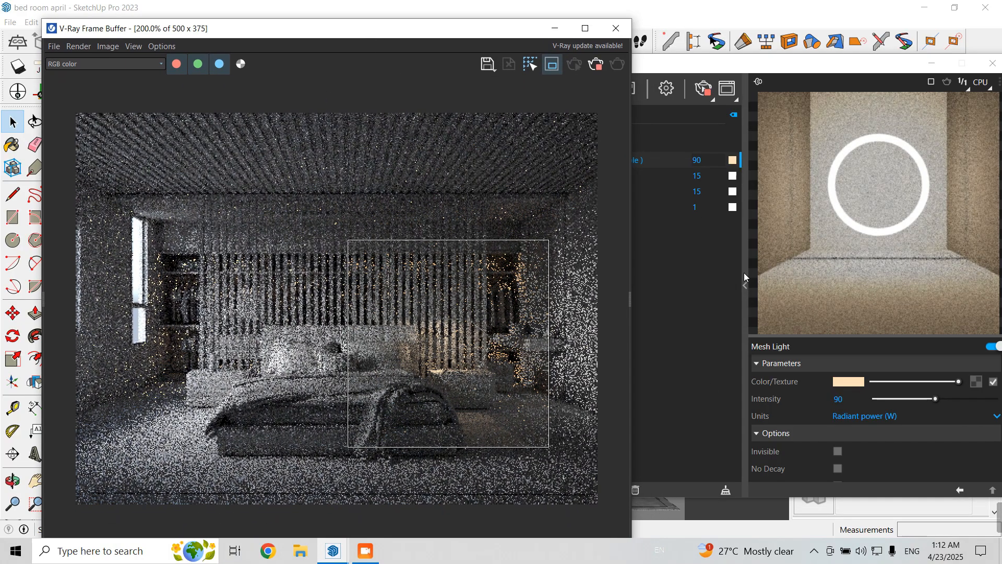
pyautogui.click(715, 285)
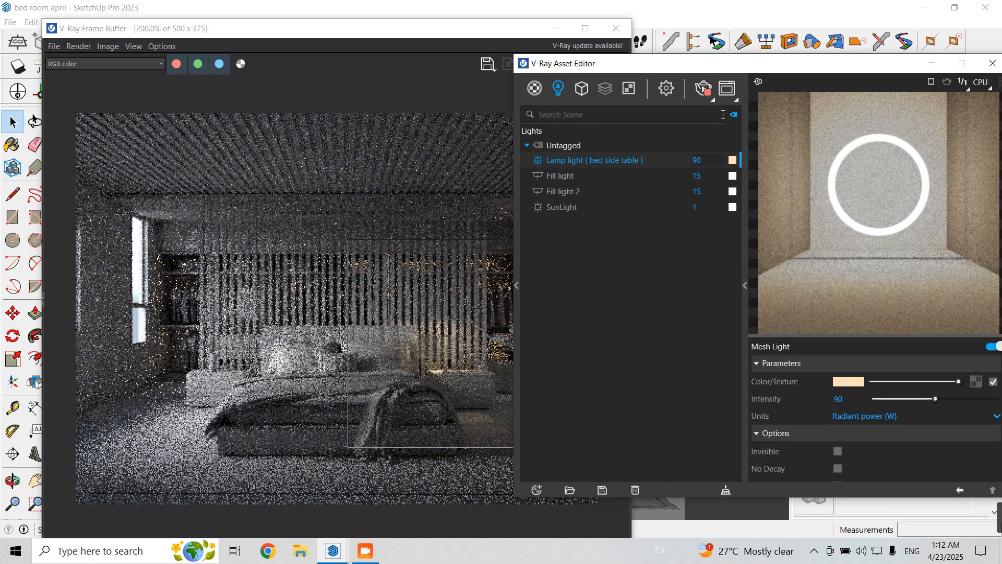
pyautogui.moveTo(880, 72); pyautogui.dragTo(762, 71)
pyautogui.click(874, 63)
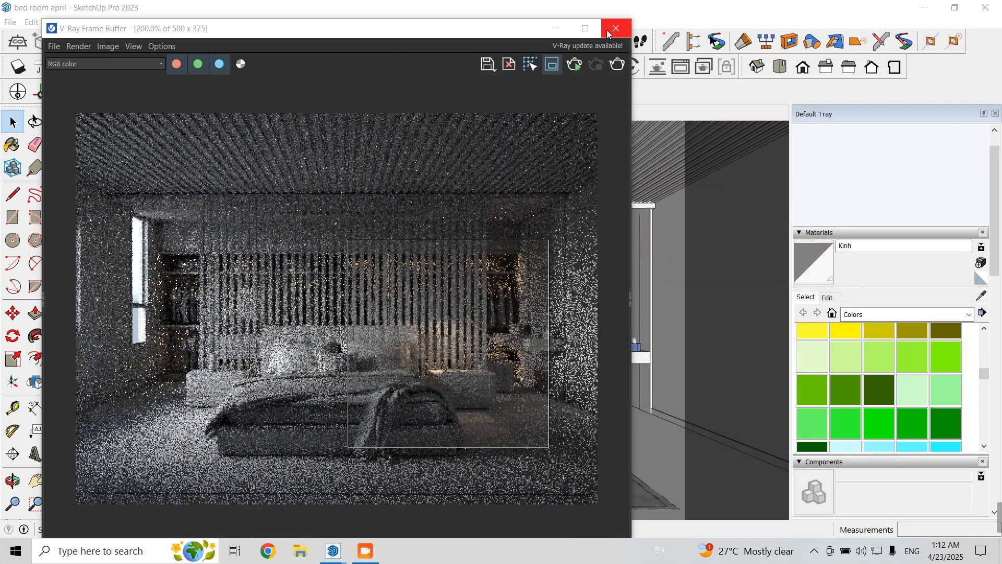
pyautogui.click(555, 31)
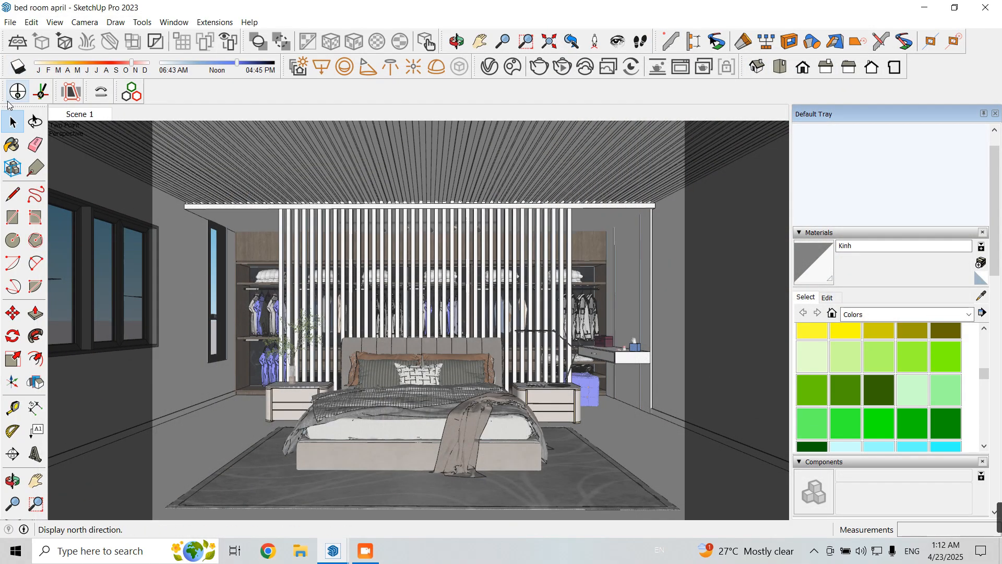
# Step: Draw a thin V-Ray rectangle light along the upper rear edge of the wardrobe's far-right bedding compartment
pyautogui.moveTo(610, 294); pyautogui.dragTo(548, 279, button='middle')
pyautogui.scroll(8, 631, 265)
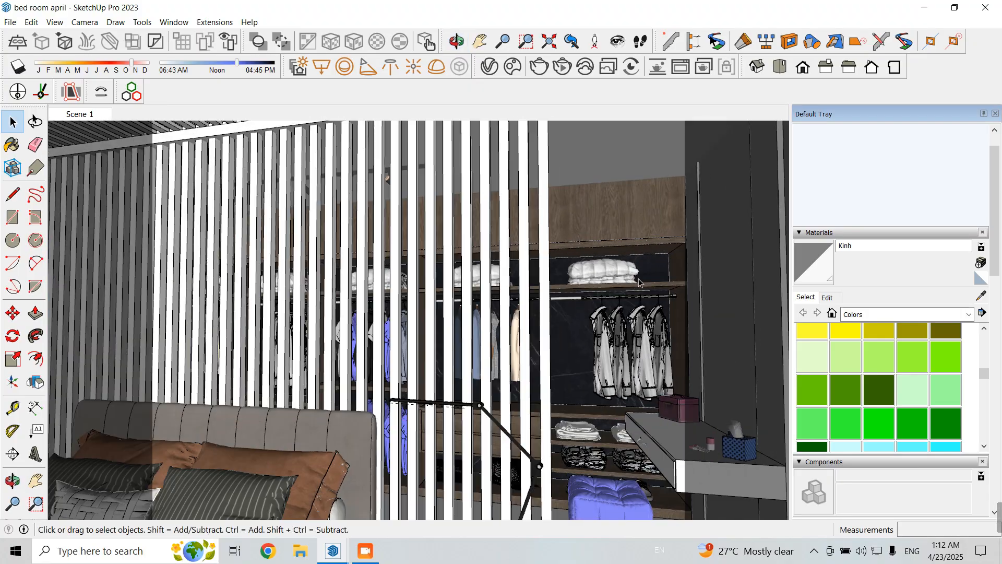
pyautogui.moveTo(625, 273); pyautogui.dragTo(634, 325, button='middle')
pyautogui.moveTo(463, 287); pyautogui.dragTo(461, 355, button='middle')
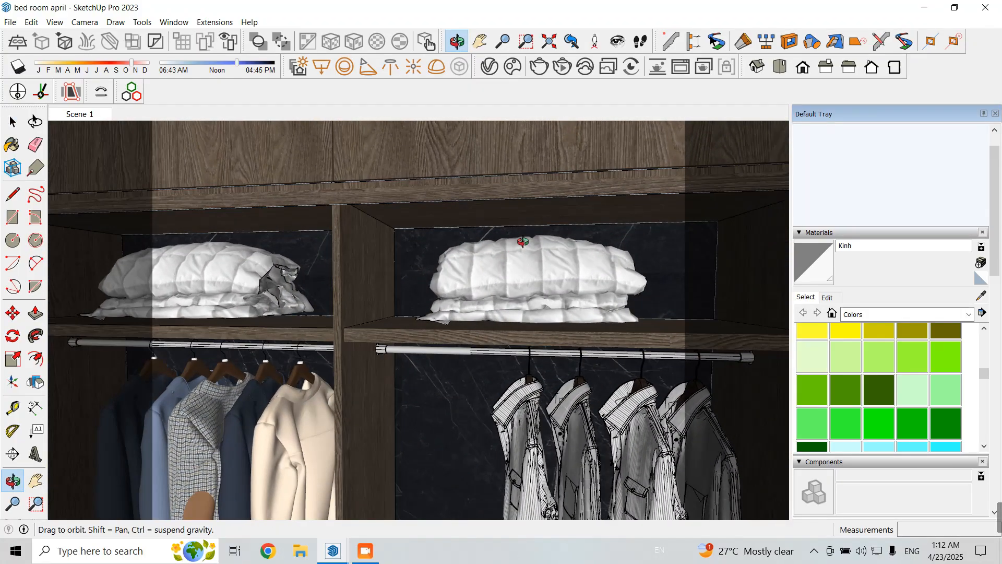
pyautogui.moveTo(452, 248); pyautogui.dragTo(425, 328, button='middle')
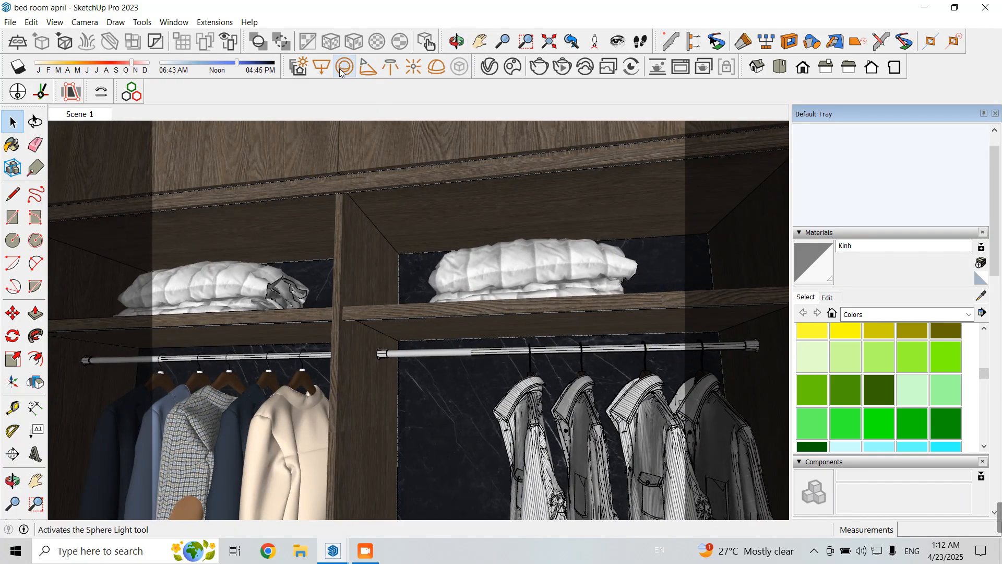
pyautogui.click(322, 66)
pyautogui.scroll(5, 421, 261)
pyautogui.click(364, 244)
pyautogui.scroll(-5, 361, 244)
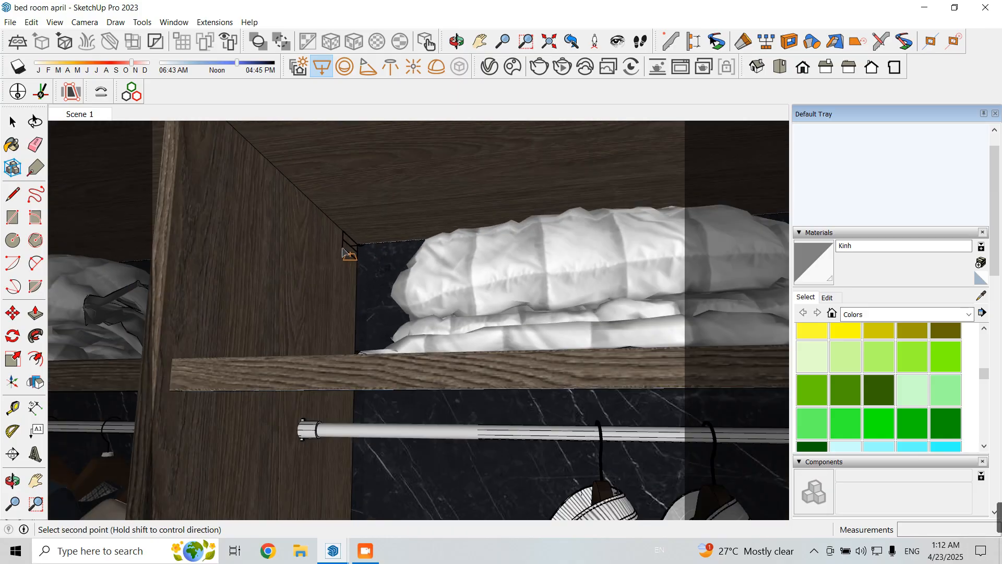
pyautogui.scroll(2, 721, 217)
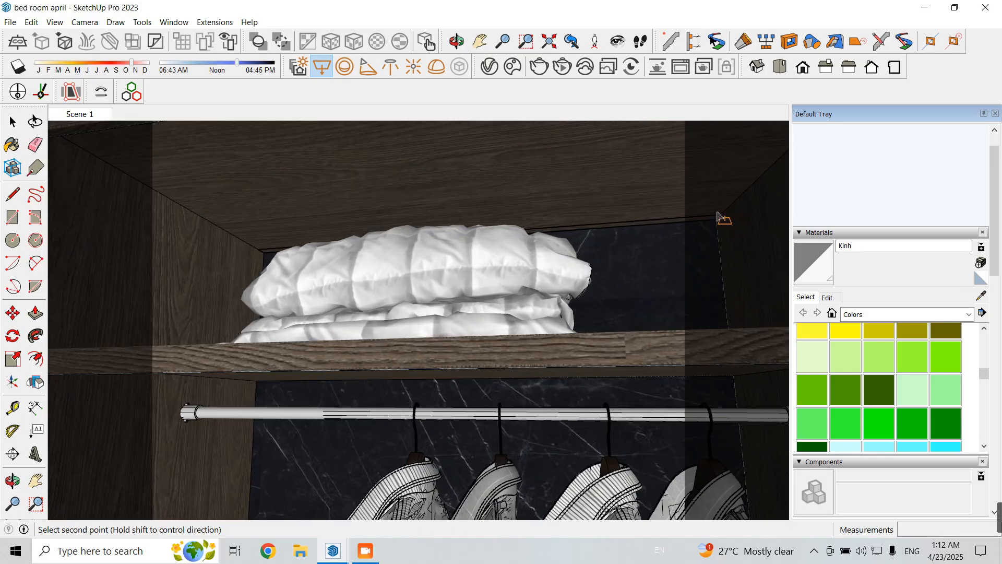
pyautogui.click(718, 216)
pyautogui.moveTo(717, 217)
pyautogui.mouseDown(button='middle')
pyautogui.moveTo(621, 291)
pyautogui.moveTo(638, 311)
pyautogui.mouseUp(button='middle')
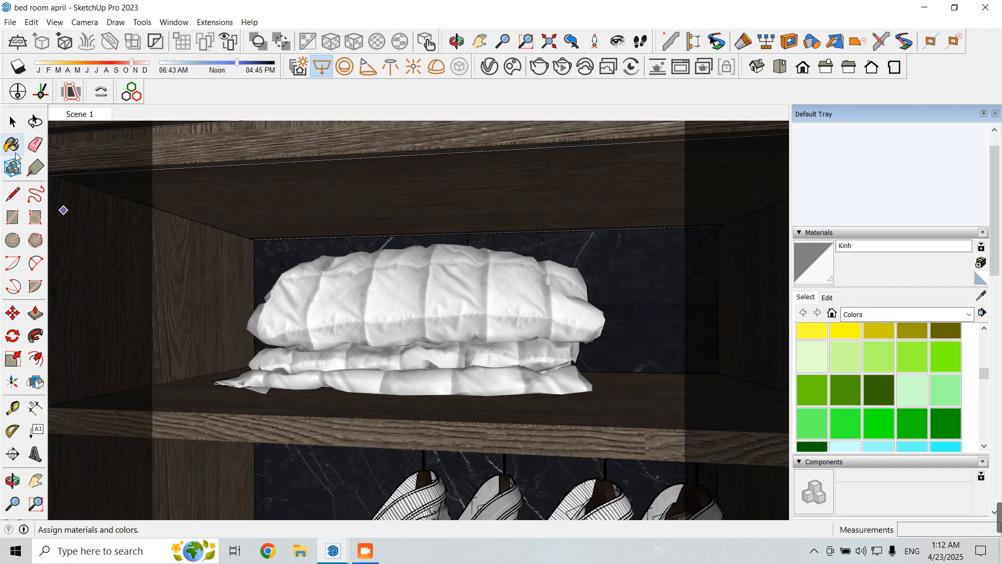
# Step: Try to copy the rectangle light down from the bedding compartment to the underside of its shelf
pyautogui.press('space')
pyautogui.click(330, 241)
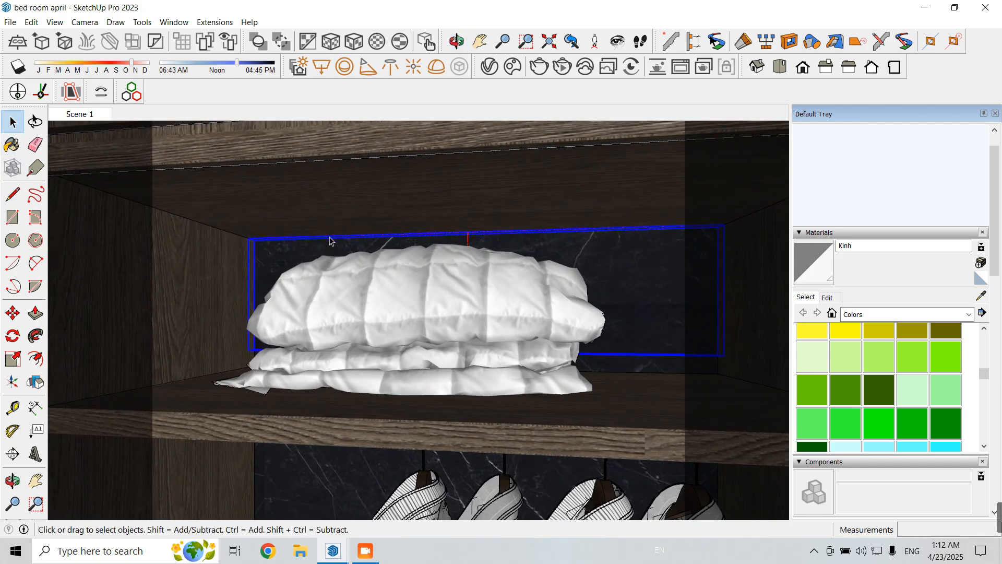
pyautogui.click(13, 313)
pyautogui.scroll(-3, 479, 243)
pyautogui.press('ctrl')
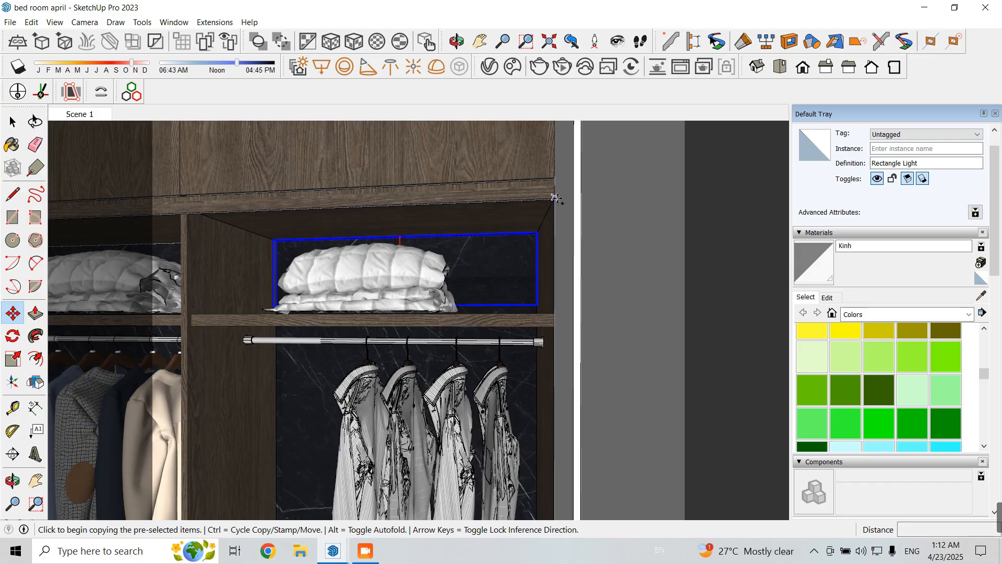
pyautogui.click(556, 198)
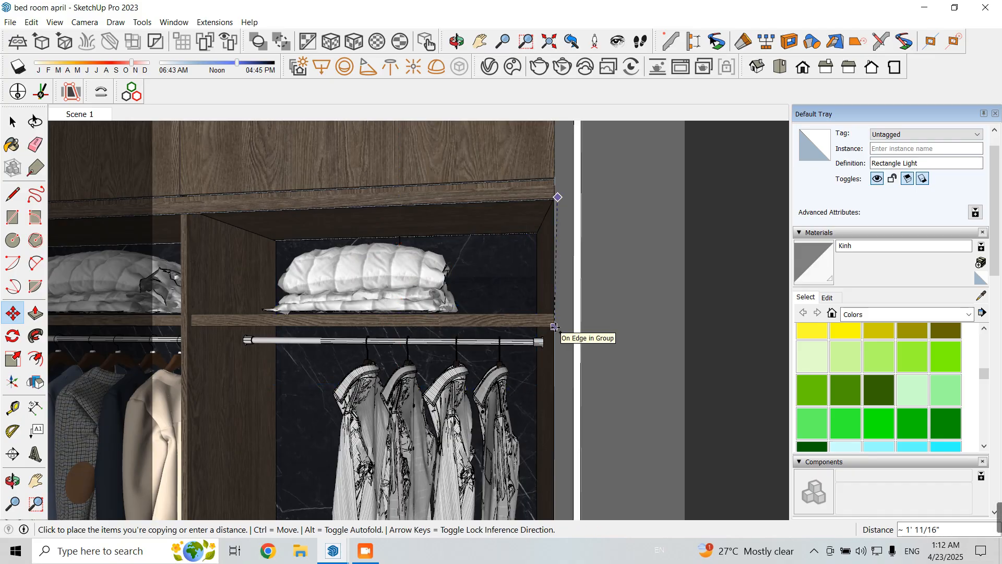
pyautogui.click(554, 326)
pyautogui.scroll(2, 555, 202)
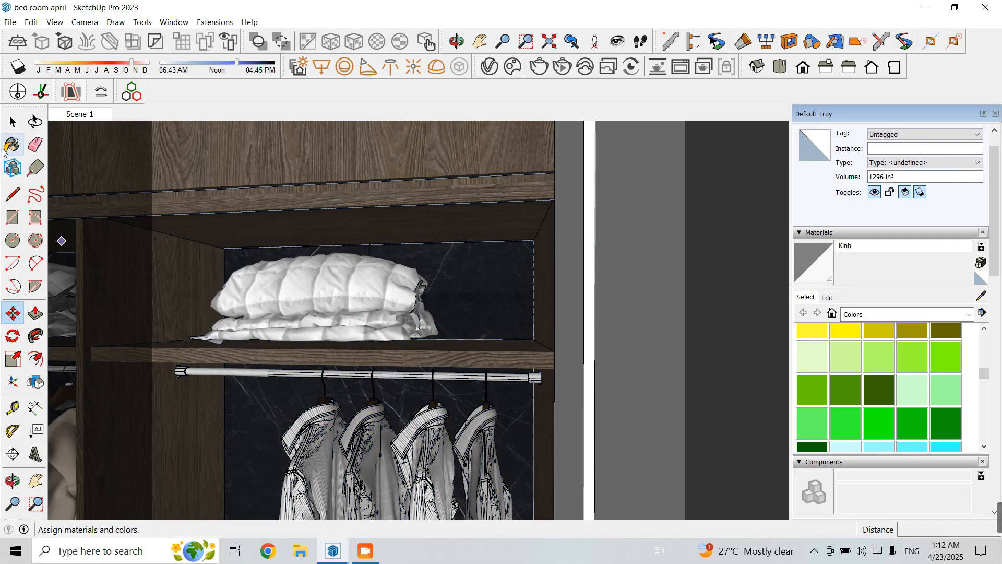
# Step: Copy the bedding compartment's rectangle light straight down to the hanging-clothes compartment, using the shelf's lower front corner as the target
pyautogui.click(13, 122)
pyautogui.click(499, 243)
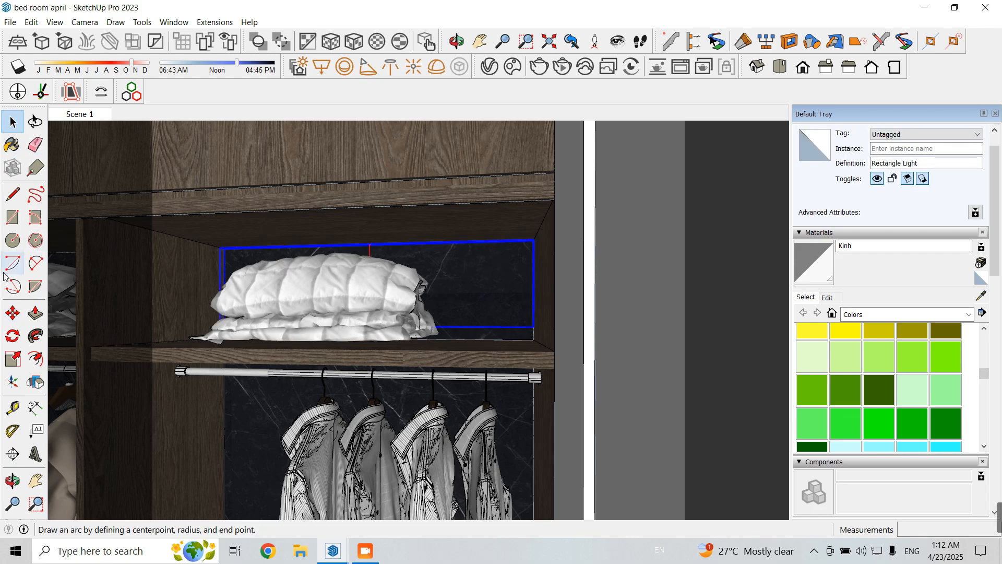
pyautogui.click(12, 313)
pyautogui.press('ctrl')
pyautogui.click(555, 201)
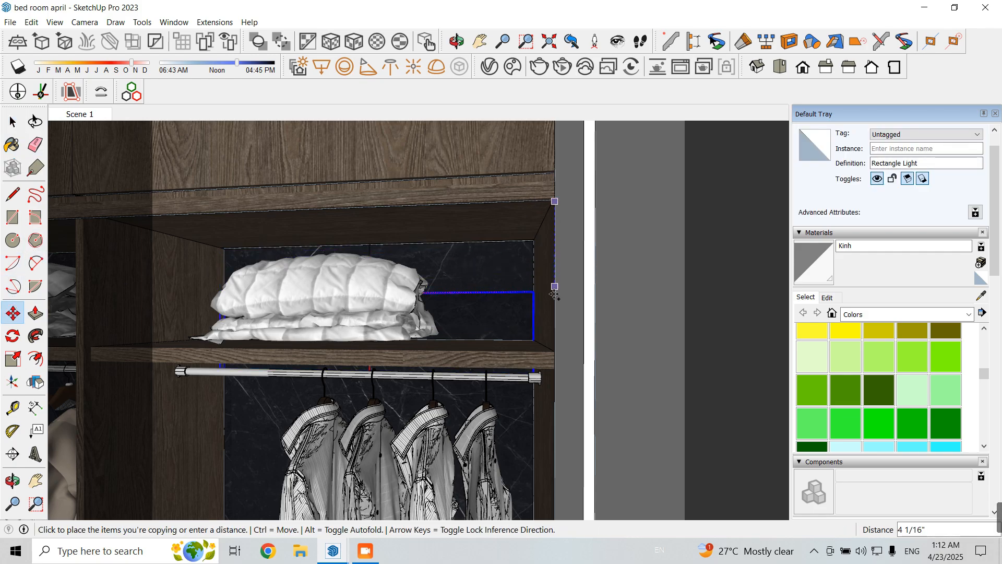
pyautogui.moveTo(555, 370); pyautogui.dragTo(558, 339, button='middle')
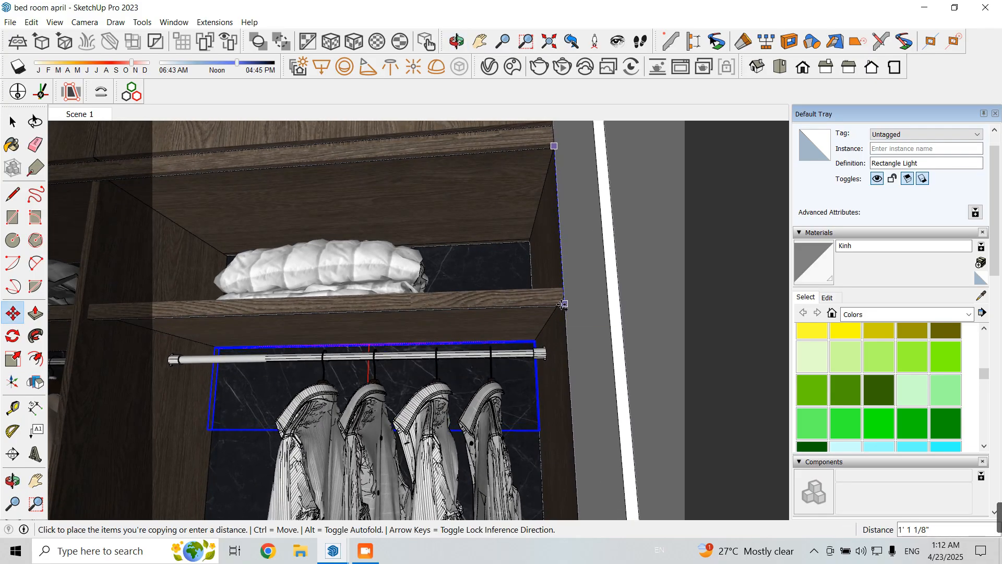
pyautogui.scroll(3, 564, 307)
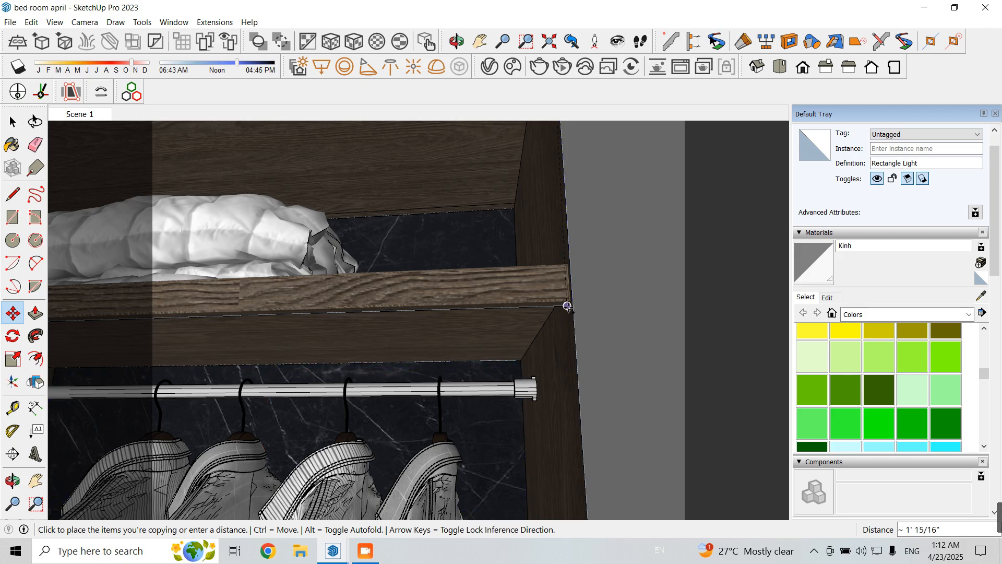
pyautogui.click(566, 314)
# Step: Move the copied light by its corner to the upper rear corner of the hanging-clothes compartment
pyautogui.scroll(4, 528, 359)
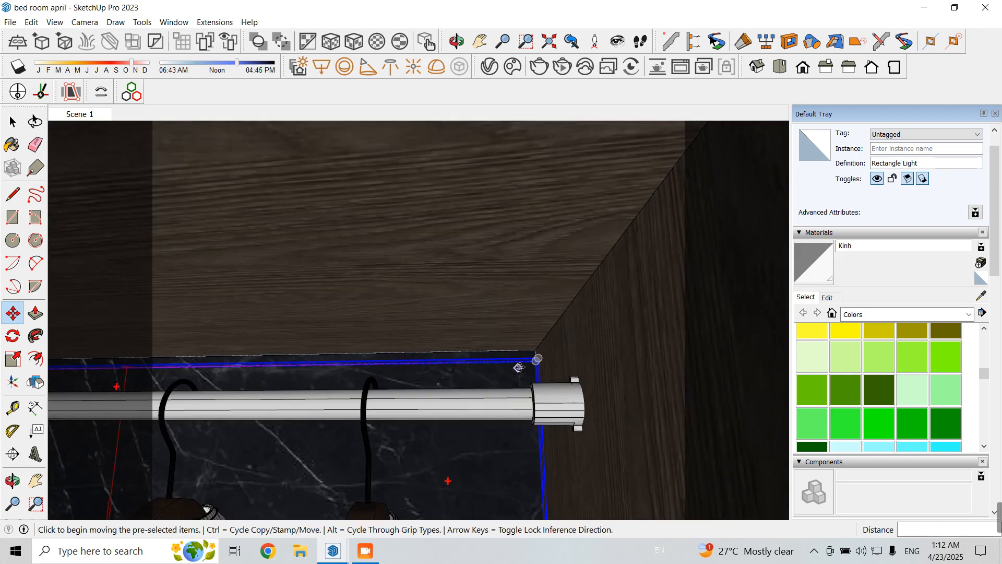
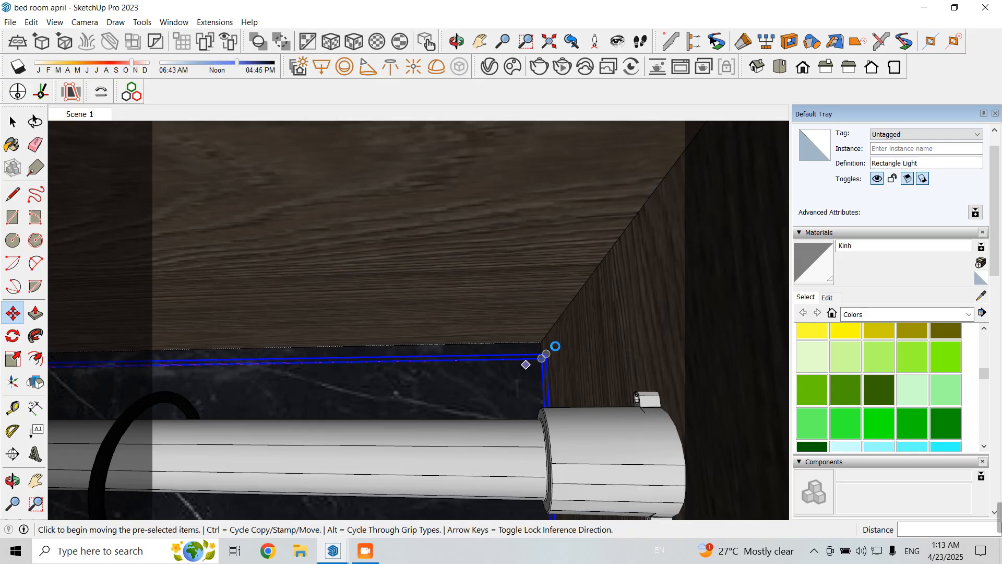
pyautogui.scroll(2, 555, 346)
pyautogui.click(546, 353)
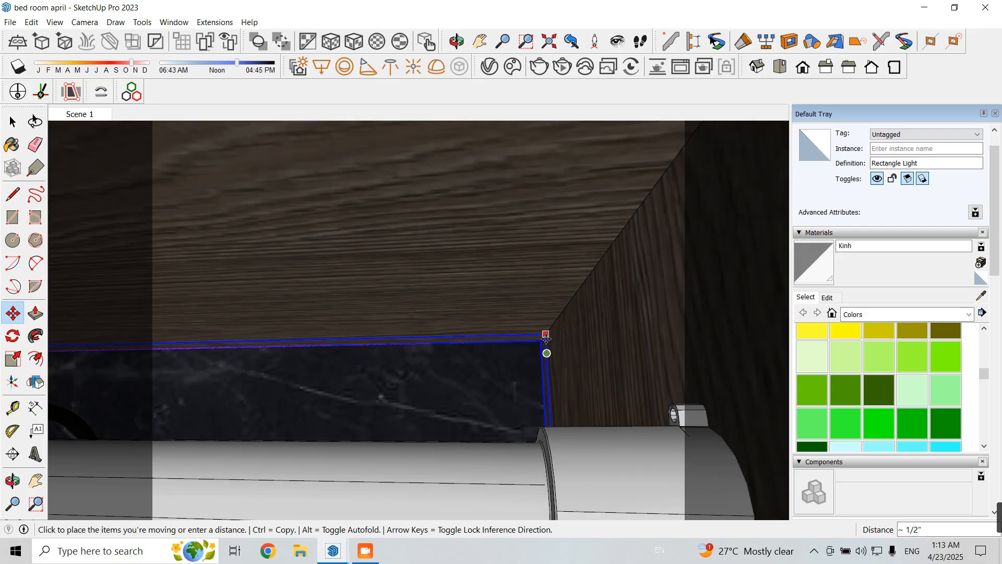
pyautogui.click(545, 338)
# Step: Try to lower the copied light by a distance of 05 and undo that move
pyautogui.scroll(3, 545, 338)
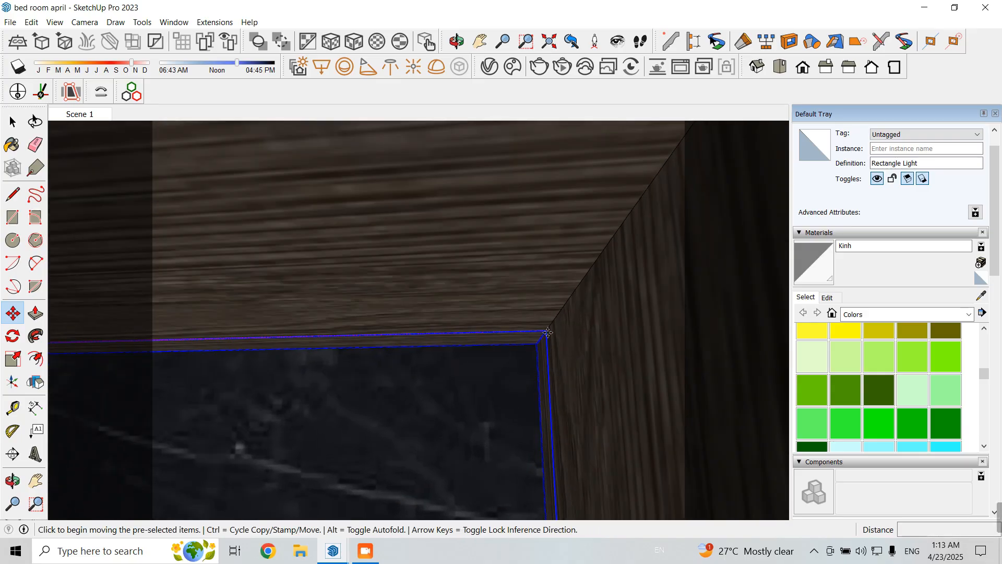
pyautogui.click(545, 336)
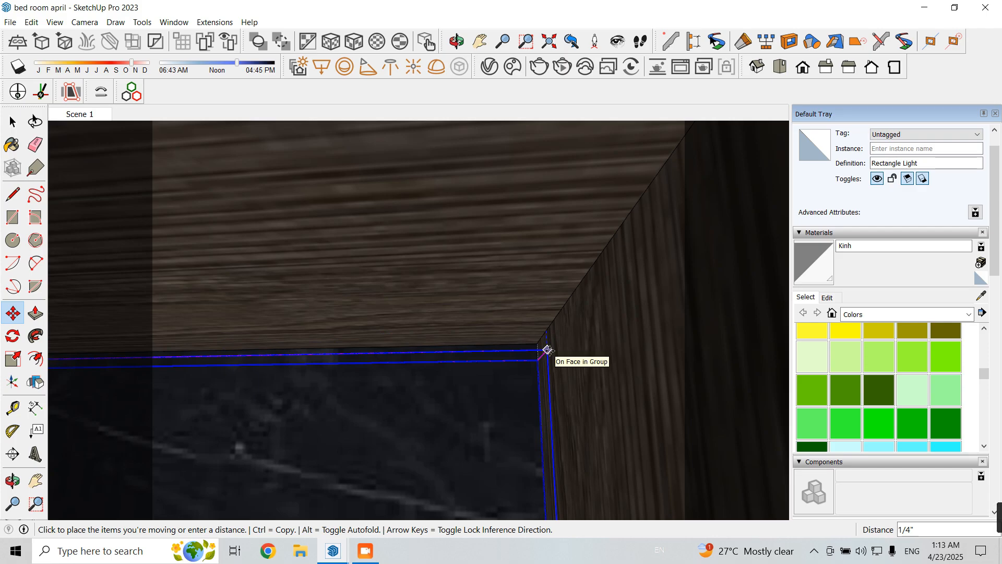
pyautogui.write('05')
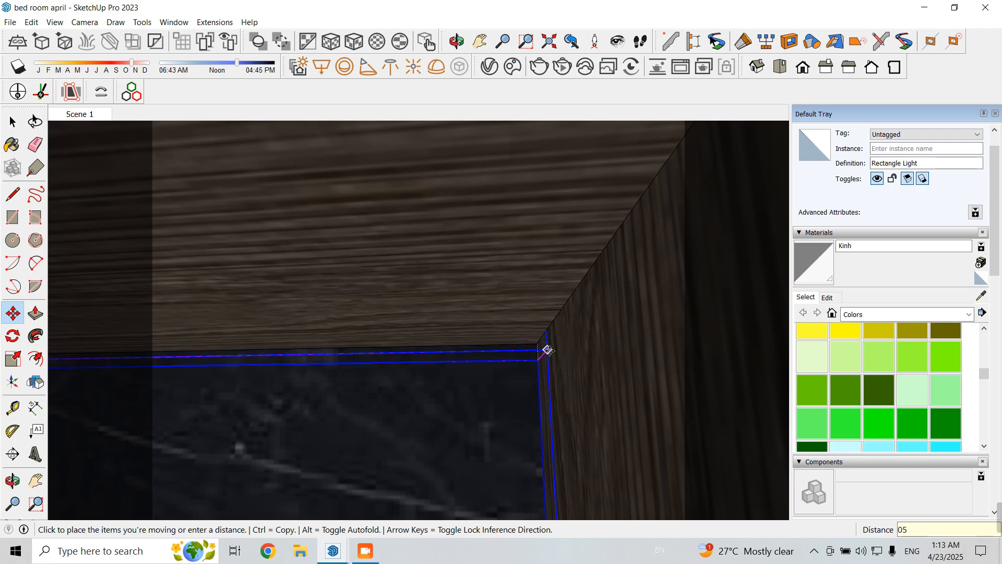
pyautogui.press('Return')
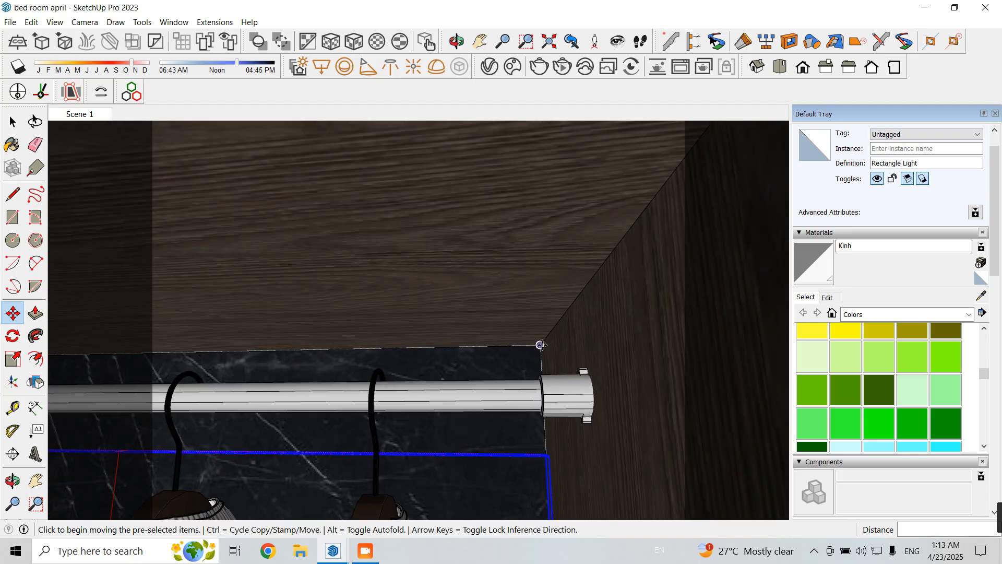
pyautogui.hotkey('ctrl', 'z')
# Step: Bring the V-Ray Frame Buffer back up over the wardrobe view
pyautogui.scroll(-4, 476, 391)
pyautogui.moveTo(477, 390); pyautogui.dragTo(528, 427, button='middle')
pyautogui.moveTo(500, 316); pyautogui.dragTo(502, 292, button='middle')
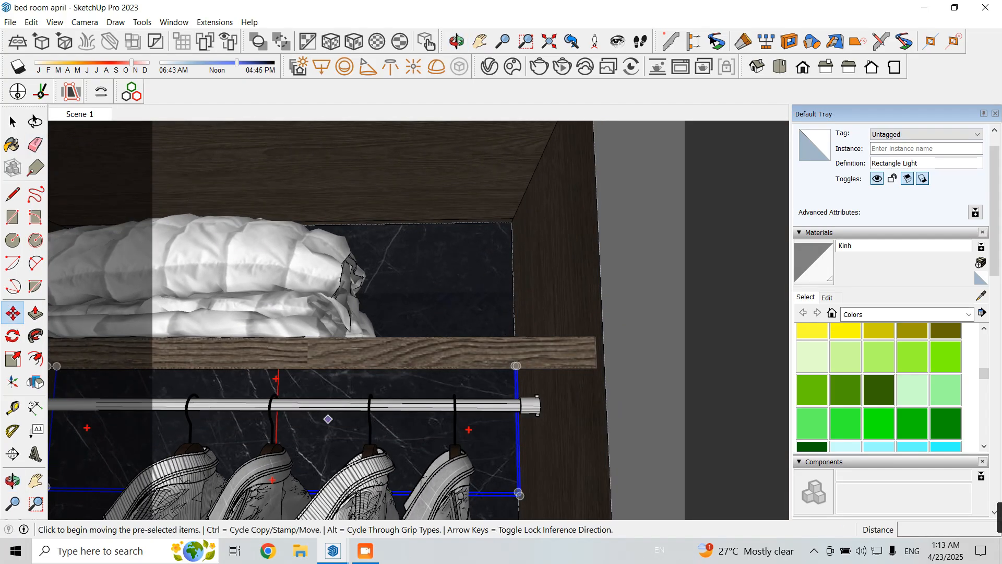
pyautogui.moveTo(334, 551)
pyautogui.click(375, 497)
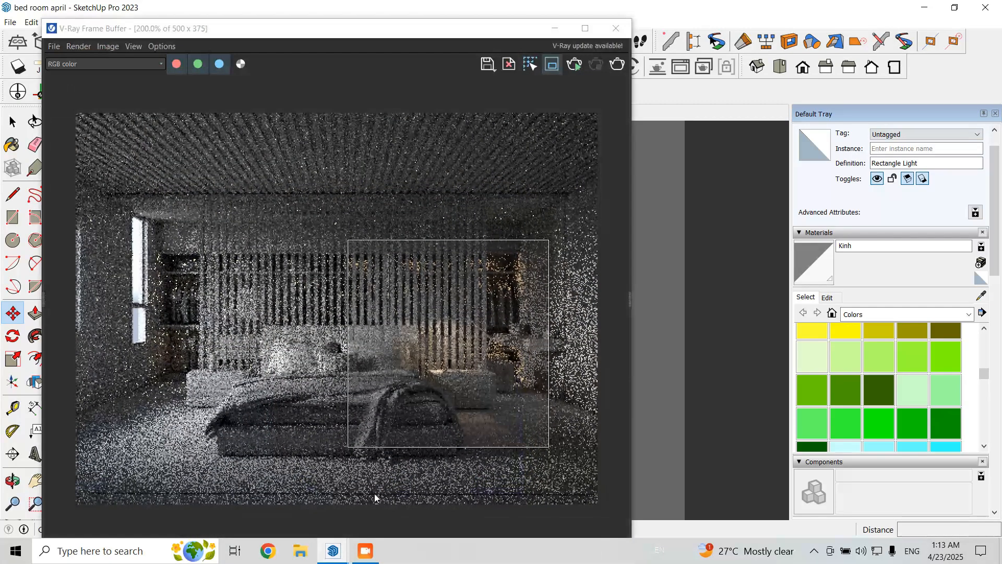
# Step: Copy the two rectangle lights of the end wardrobe bay to the adjacent navy-coat bay, using the bay's upper front corner as the reference
pyautogui.click(556, 28)
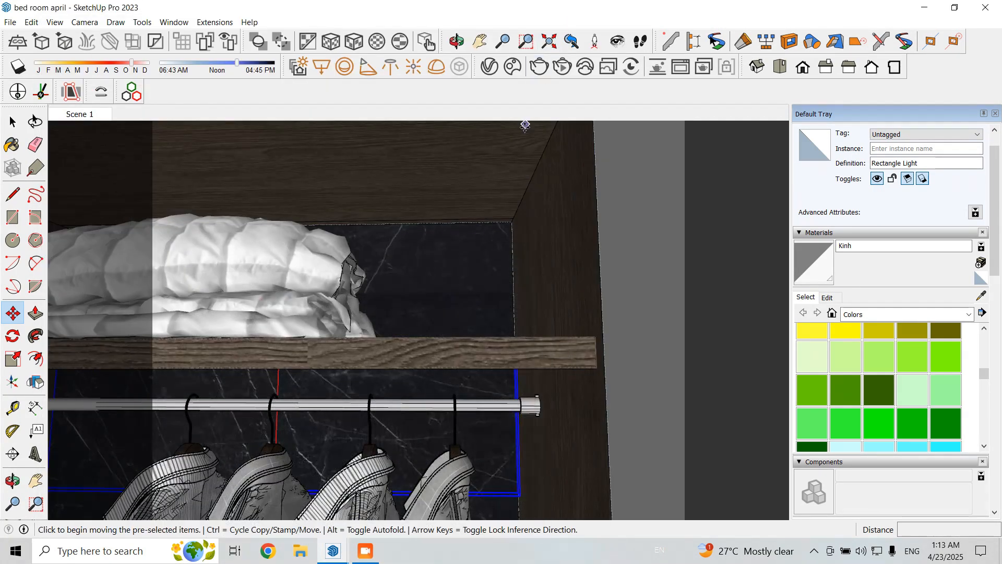
pyautogui.press('space')
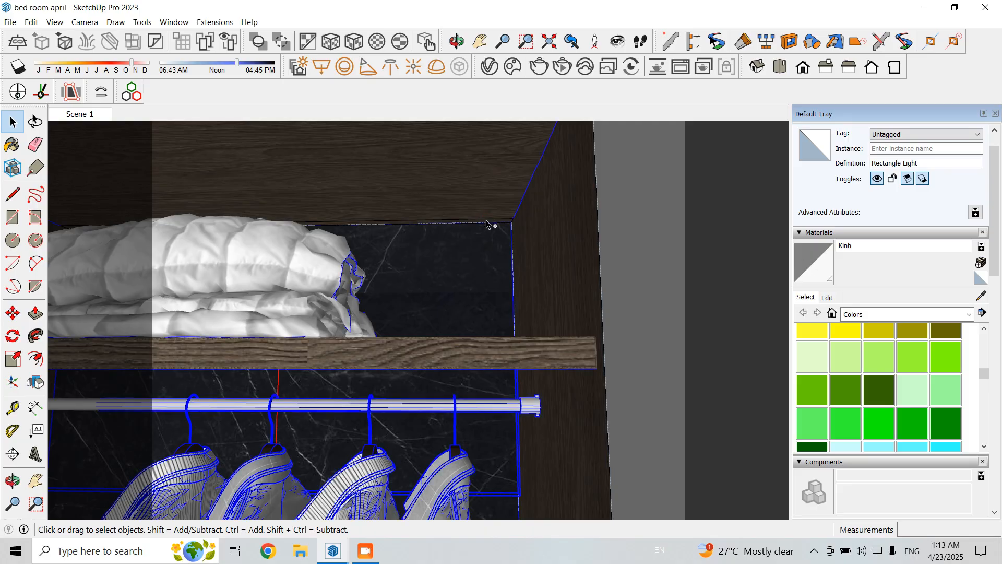
pyautogui.click(487, 223)
pyautogui.moveTo(528, 441); pyautogui.dragTo(556, 400, button='middle')
pyautogui.keyDown('shift'); pyautogui.click(516, 367); pyautogui.keyUp('shift')
pyautogui.scroll(-5, 542, 406)
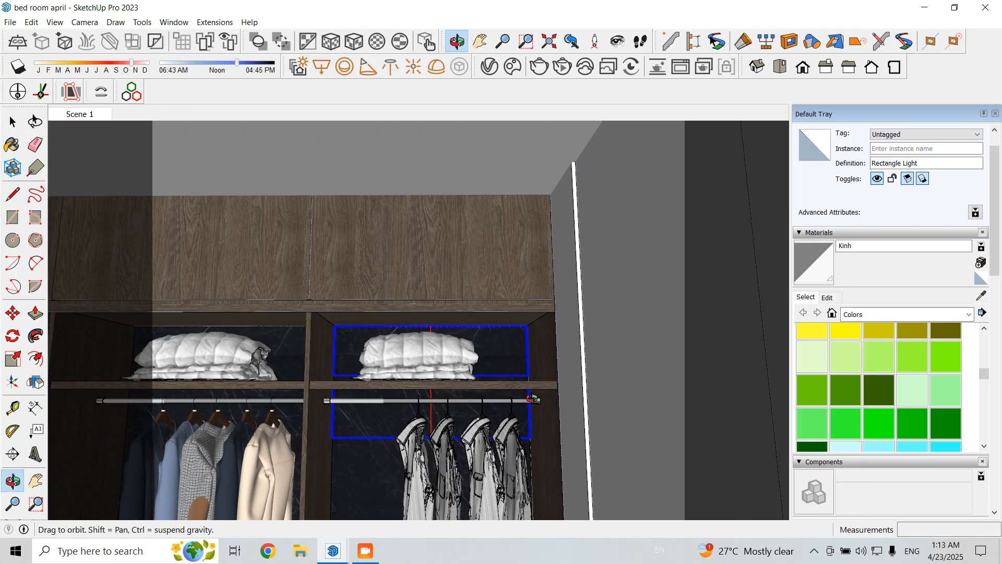
pyautogui.press('m')
pyautogui.press('ctrl')
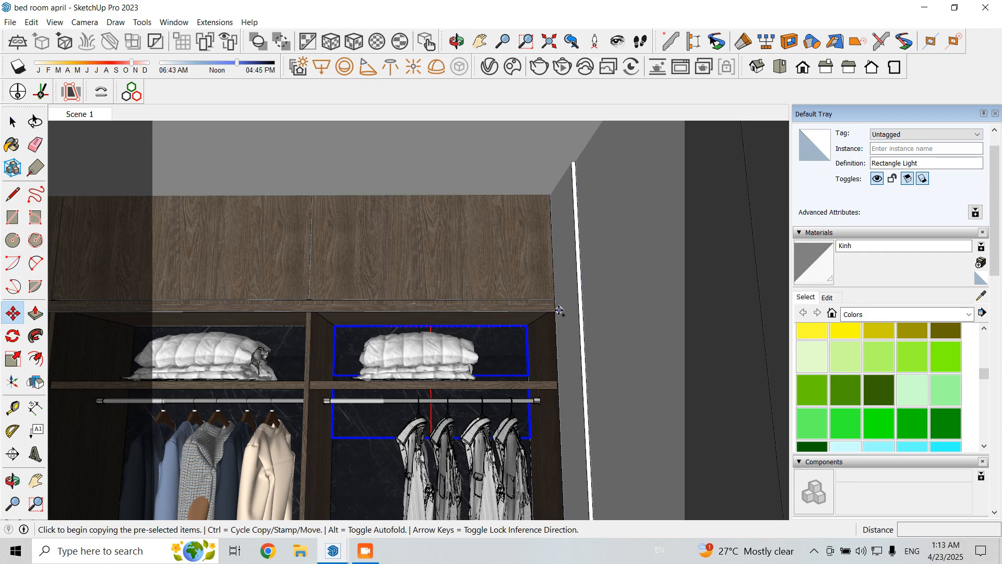
pyautogui.click(555, 311)
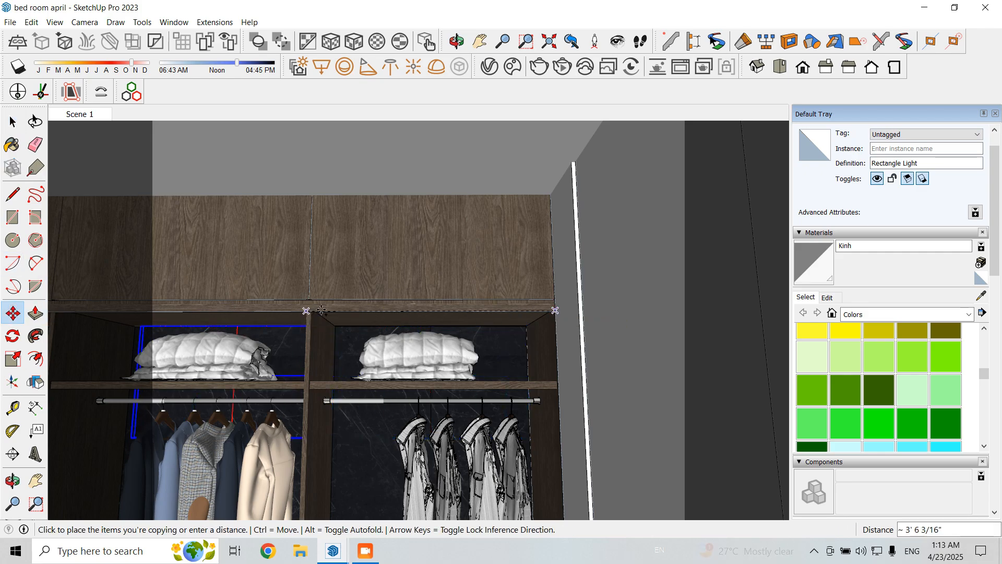
pyautogui.click(300, 312)
# Step: Copy the two lights one bay further, into the compartments with the blue shirts, snapping to the partition's upper front corner
pyautogui.press('ctrl')
pyautogui.click(305, 313)
pyautogui.scroll(-3, 365, 313)
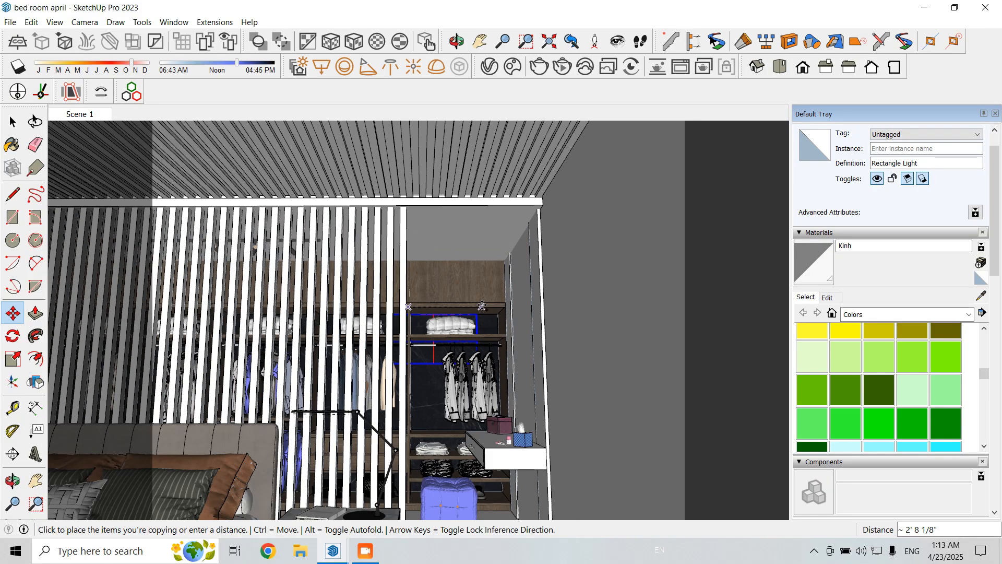
pyautogui.scroll(8, 342, 312)
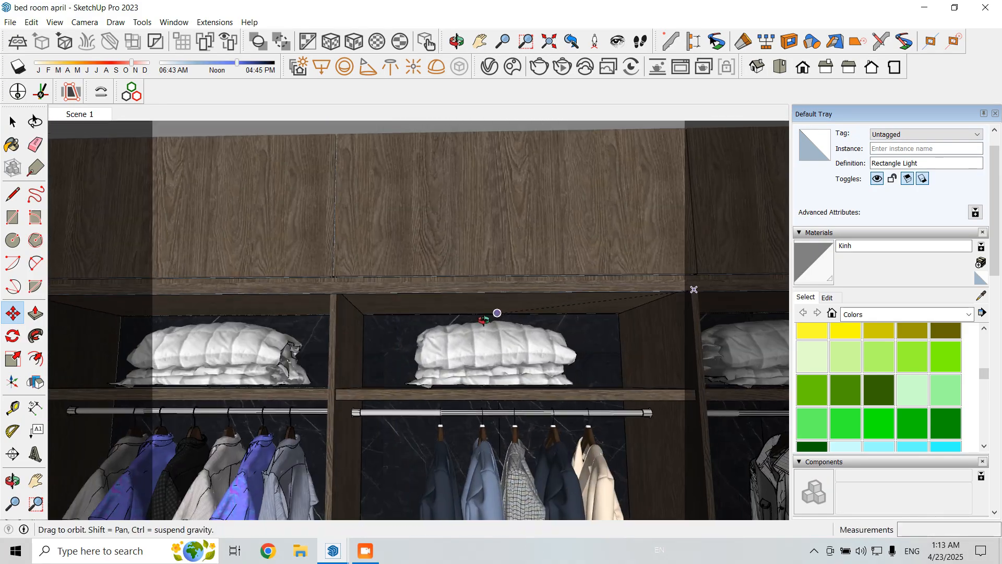
pyautogui.scroll(5, 437, 269)
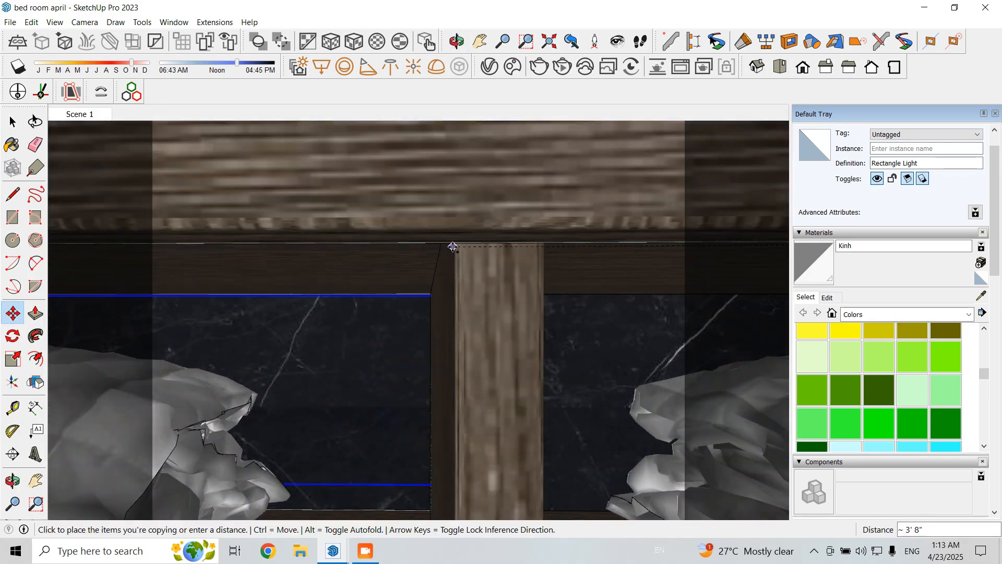
pyautogui.click(453, 247)
pyautogui.scroll(-6, 501, 291)
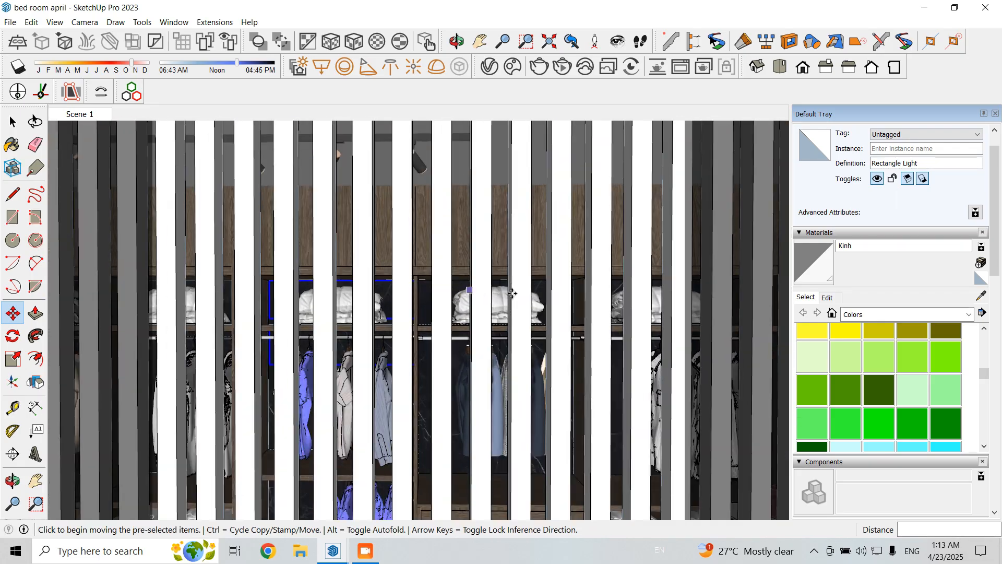
pyautogui.scroll(-3, 512, 294)
pyautogui.moveTo(528, 297); pyautogui.dragTo(585, 336, button='middle')
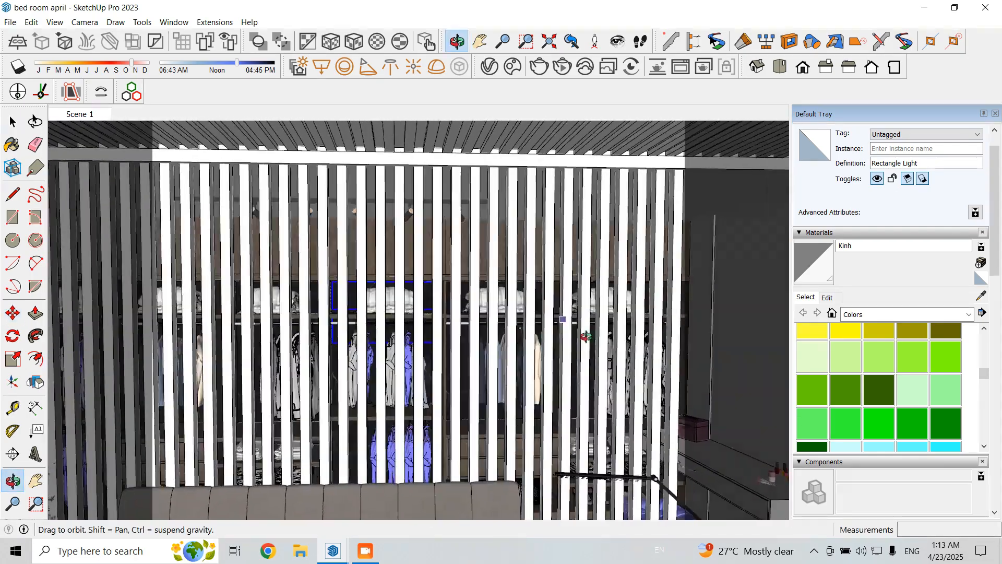
pyautogui.press('space')
# Step: Rename the Rectangle Light asset as wardrobe light in the V-Ray Asset Editor
pyautogui.scroll(-6, 511, 331)
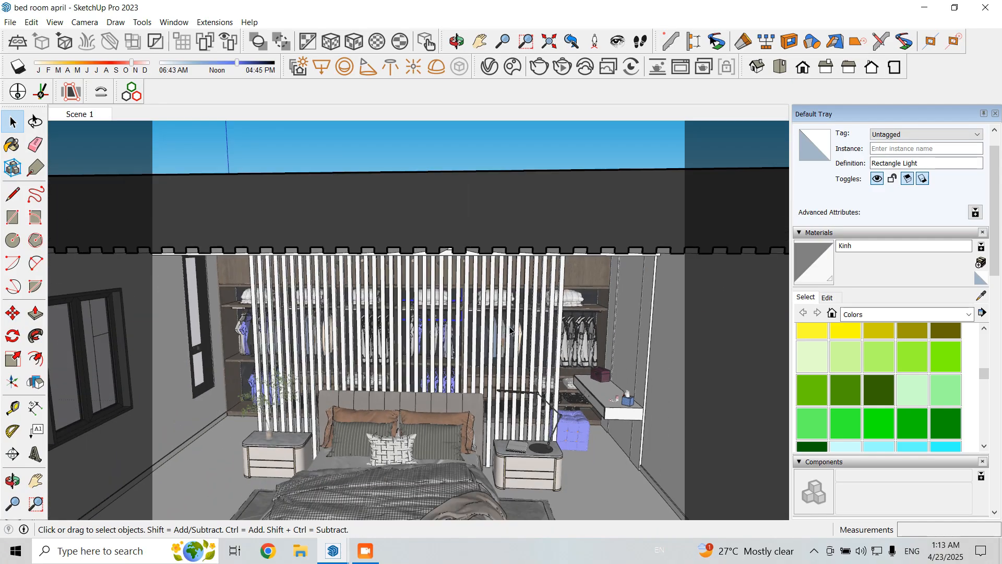
pyautogui.scroll(10, 510, 330)
pyautogui.moveTo(460, 316); pyautogui.dragTo(472, 84, button='middle')
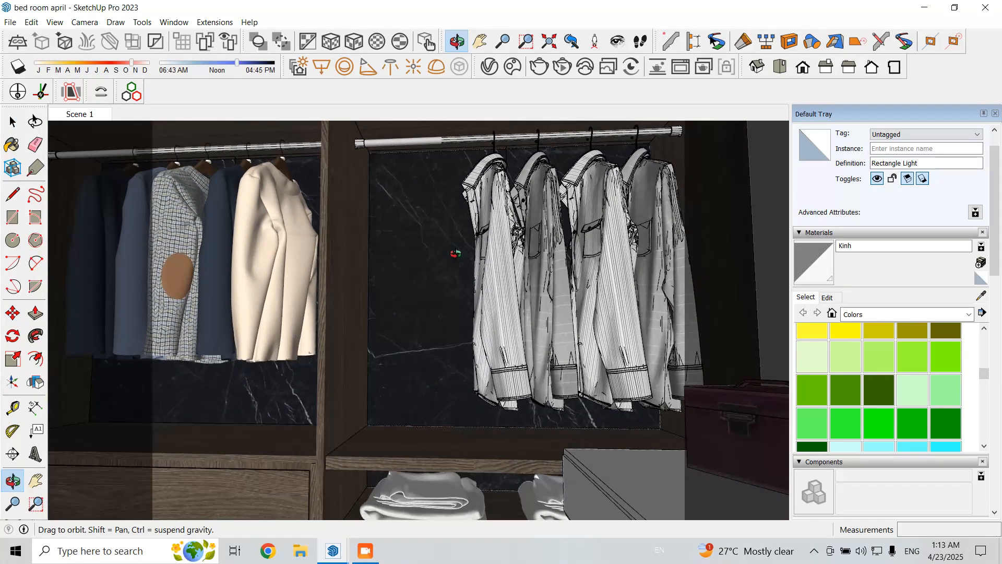
pyautogui.click(488, 68)
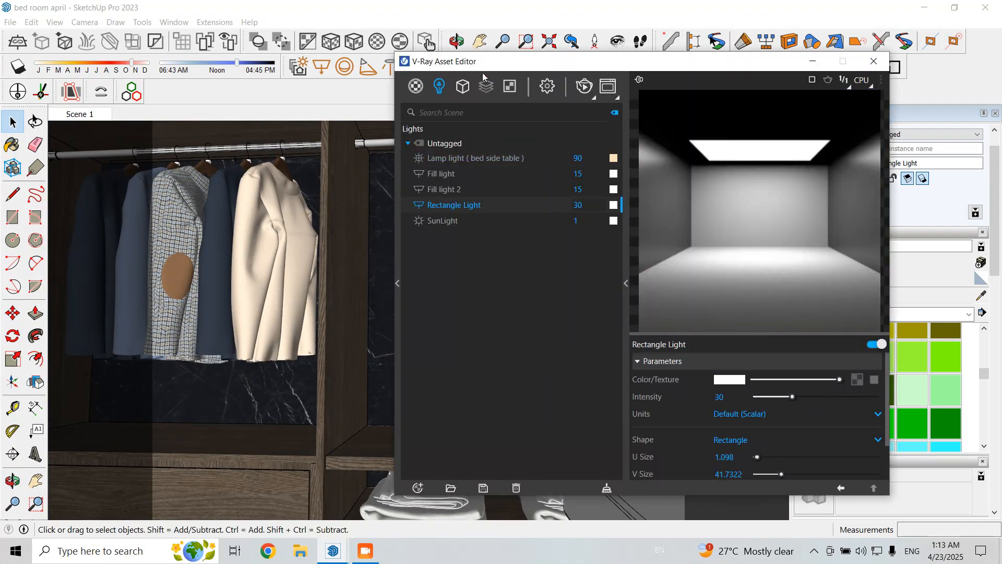
pyautogui.rightClick(463, 204)
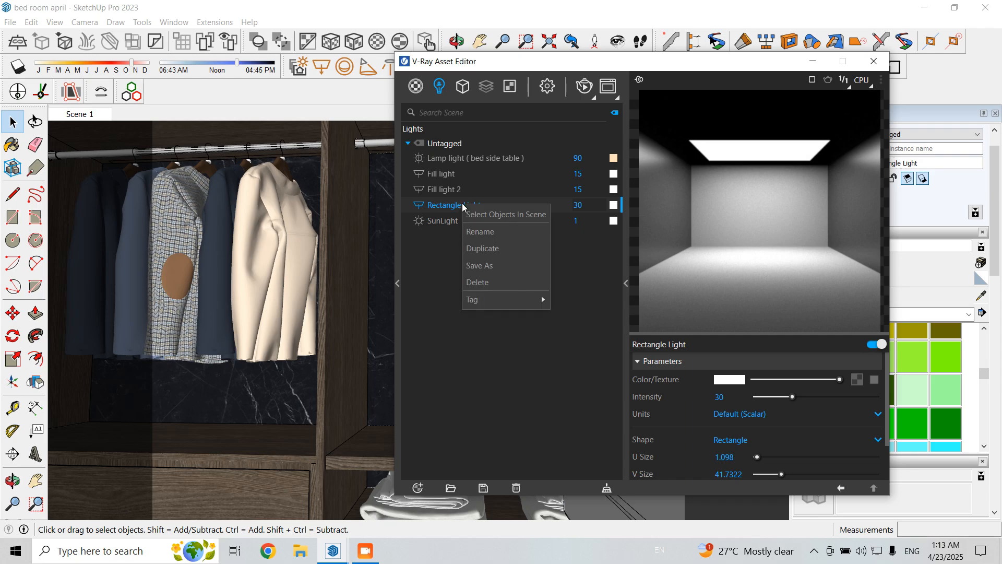
pyautogui.click(480, 231)
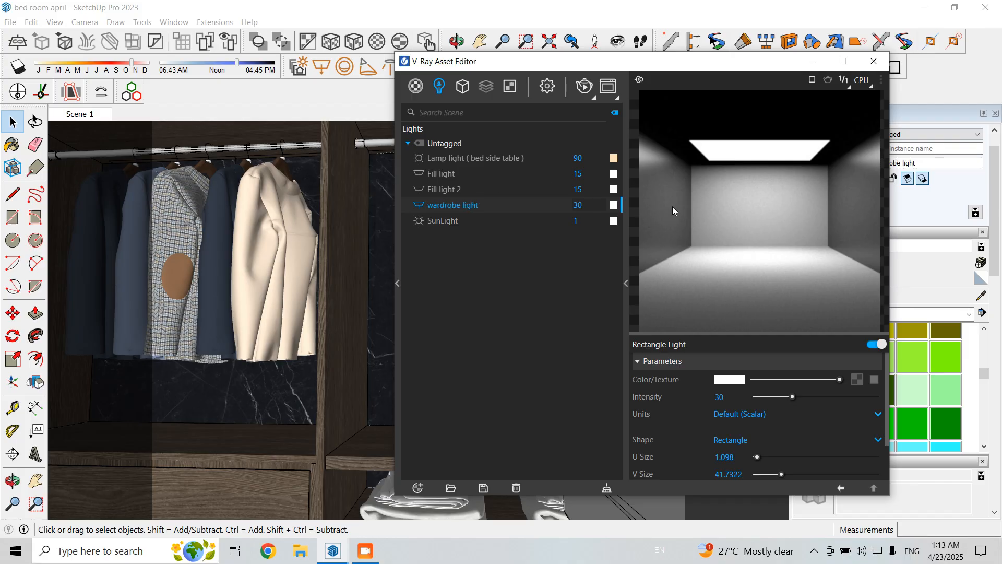
# Step: Give the wardrobe light a warm colour by setting its colour temperature to 3545 K
pyautogui.click(613, 206)
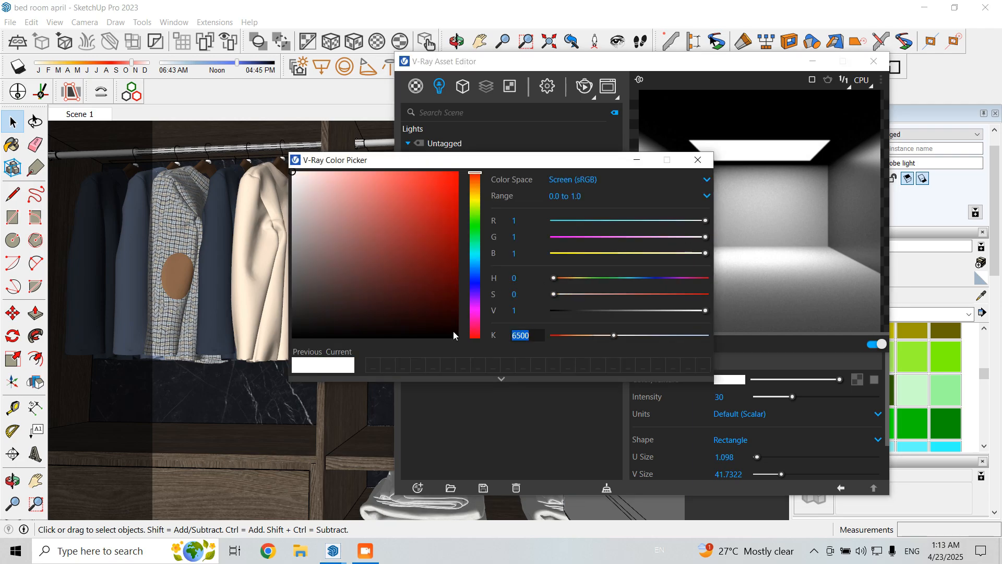
pyautogui.write('3545')
pyautogui.press('Return')
pyautogui.click(697, 160)
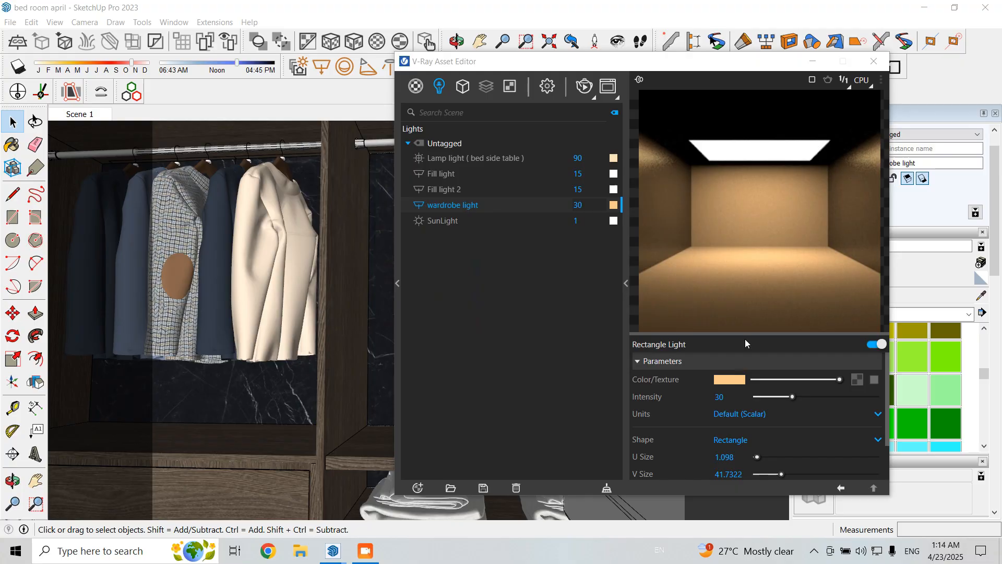
# Step: Switch the wardrobe light's units to Radiant power (W) and set its intensity to 20
pyautogui.click(753, 414)
pyautogui.click(730, 380)
pyautogui.click(719, 397)
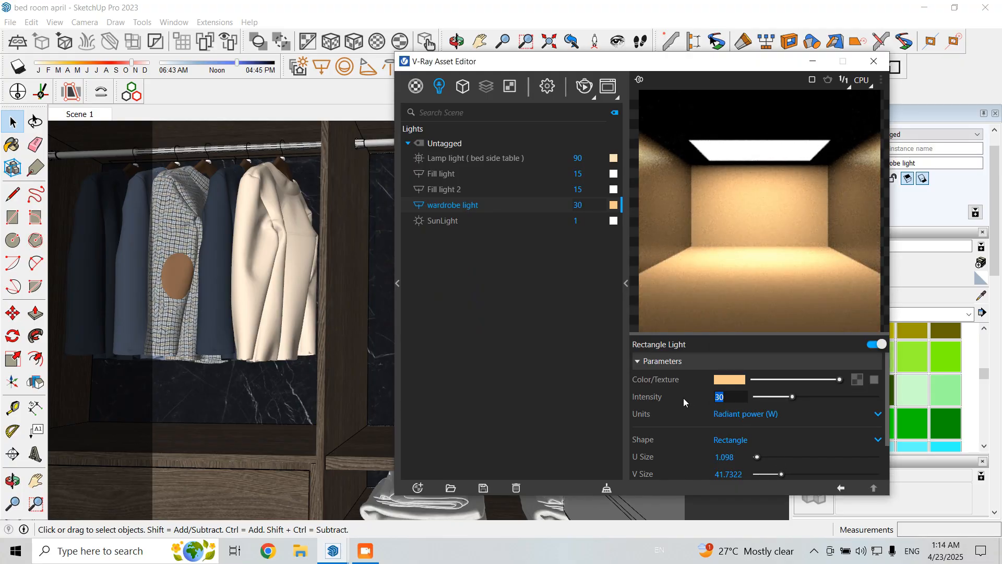
pyautogui.write('20')
pyautogui.press('Return')
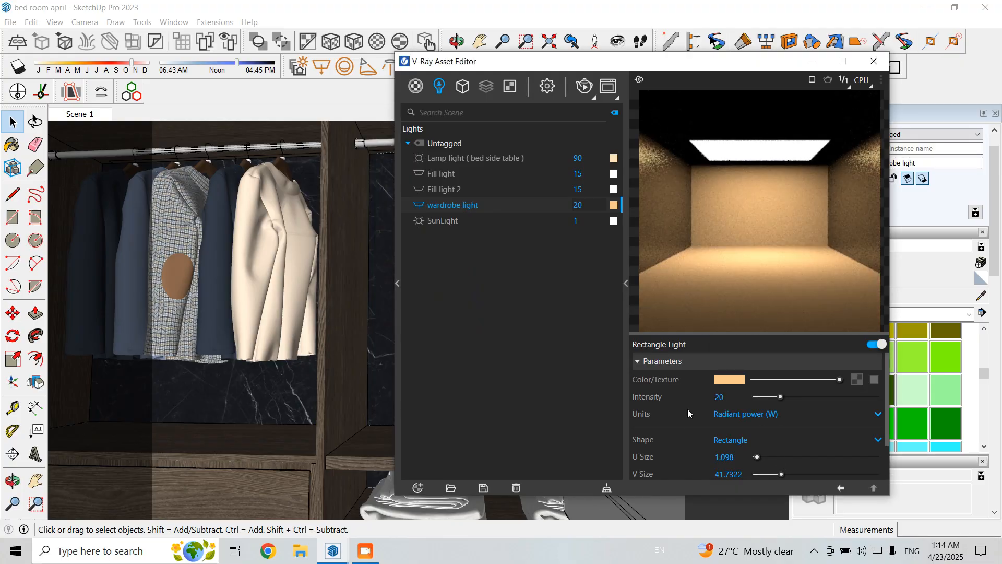
# Step: Make the wardrobe light invisible and turn off Affect Specular and Affect Reflections for it
pyautogui.scroll(-1, 689, 423)
pyautogui.click(667, 476)
pyautogui.scroll(-2, 704, 386)
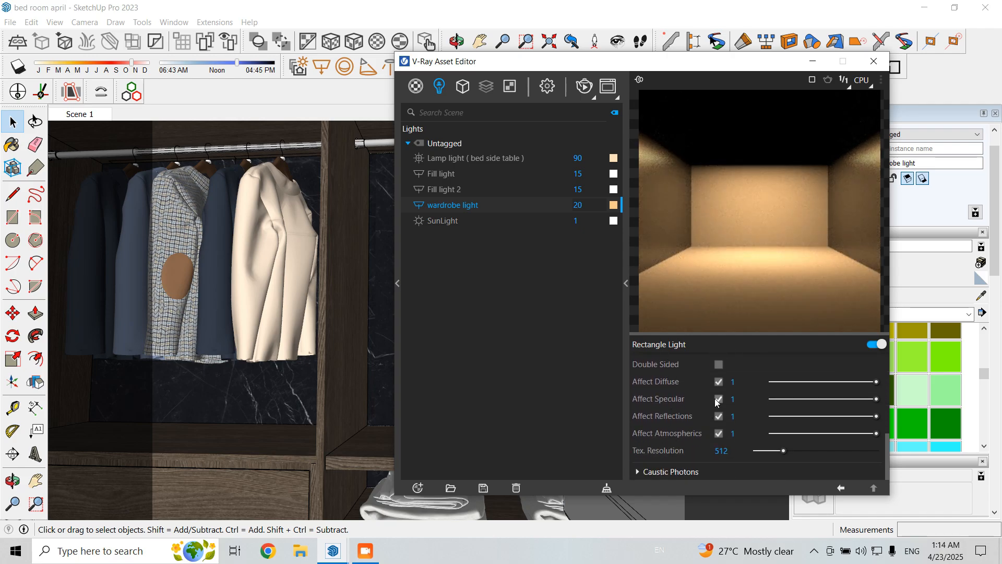
pyautogui.click(719, 416)
pyautogui.click(718, 398)
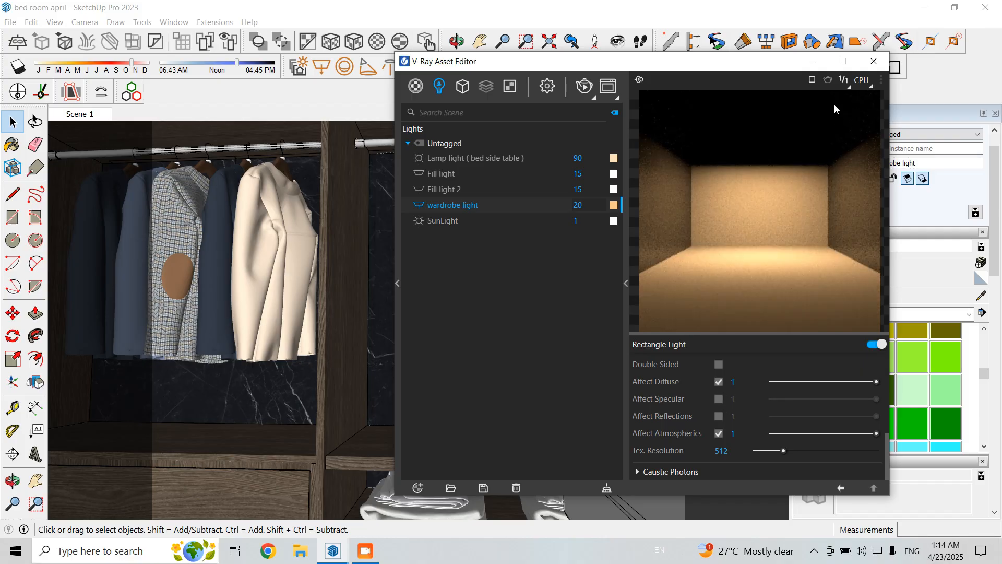
pyautogui.click(874, 61)
pyautogui.click(78, 115)
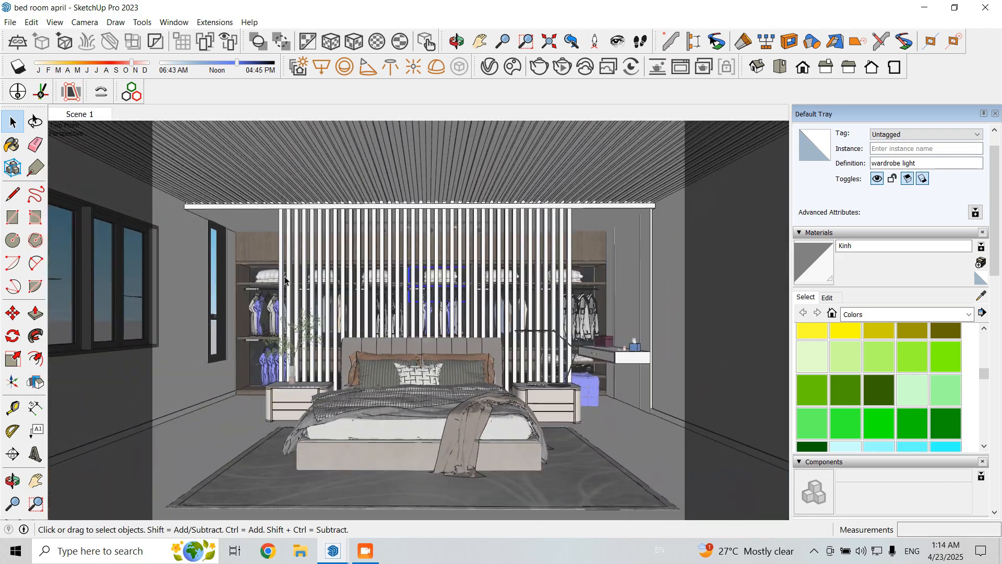
pyautogui.scroll(6, 282, 266)
pyautogui.moveTo(282, 267); pyautogui.dragTo(506, 310, button='middle')
pyautogui.scroll(7, 548, 312)
pyautogui.moveTo(600, 315); pyautogui.dragTo(396, 335, button='middle')
pyautogui.click(19, 315)
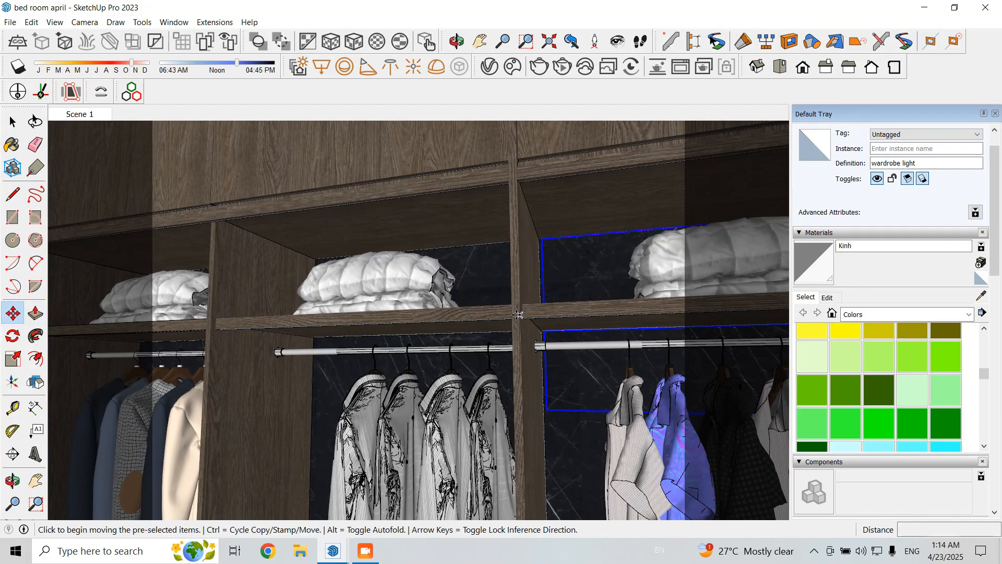
pyautogui.scroll(5, 548, 236)
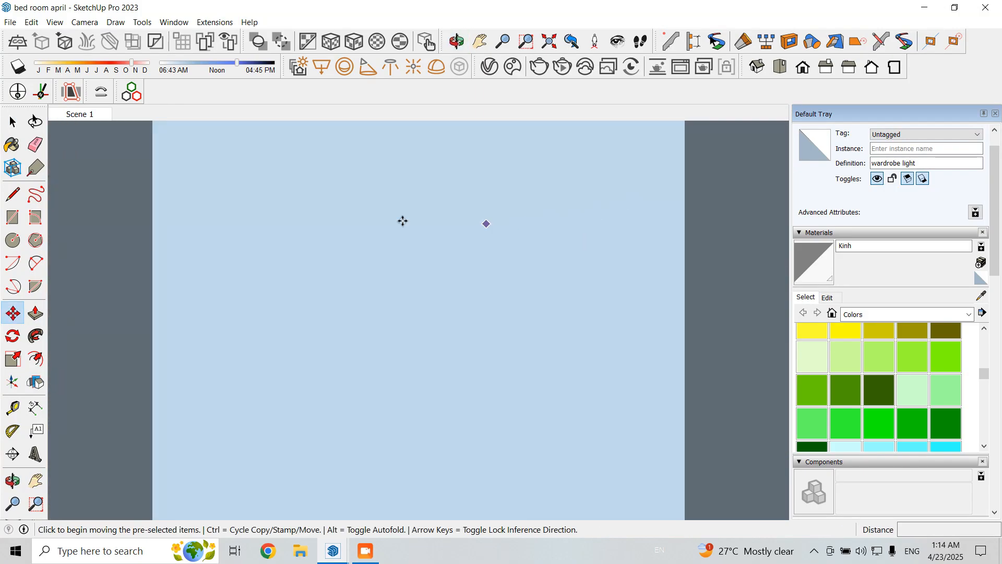
pyautogui.press('space')
pyautogui.scroll(-5, 251, 299)
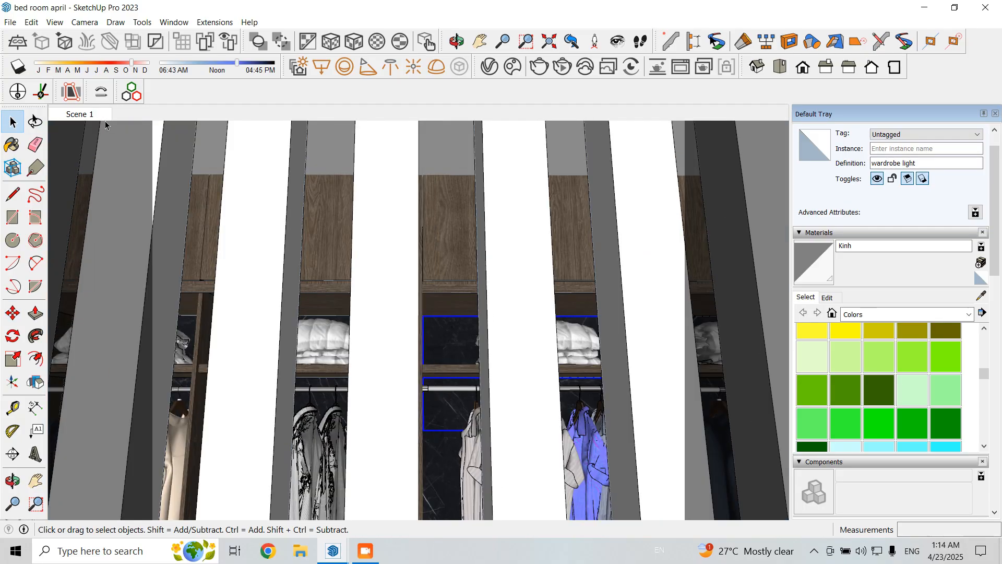
pyautogui.scroll(-4, 251, 299)
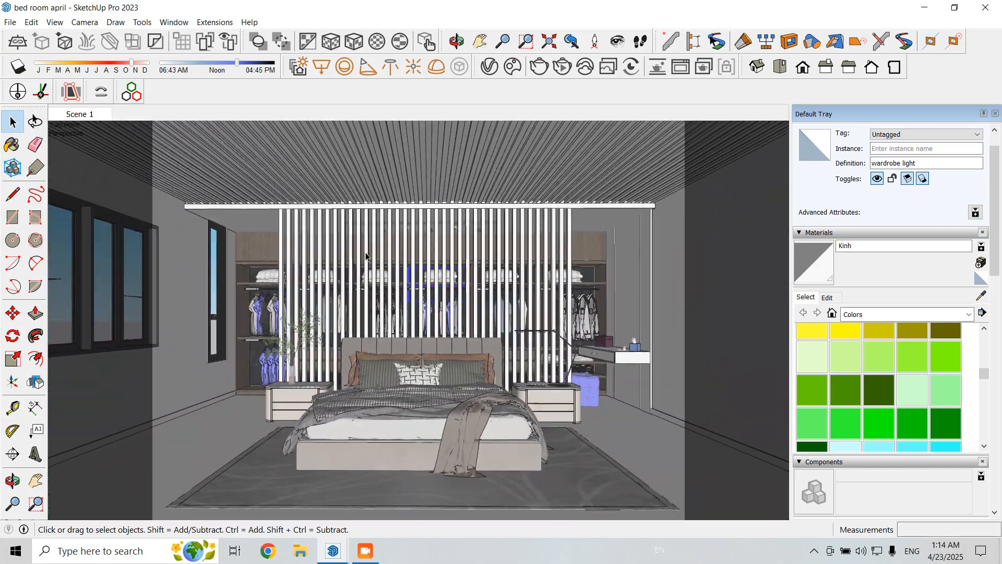
pyautogui.click(392, 230)
pyautogui.scroll(8, 397, 230)
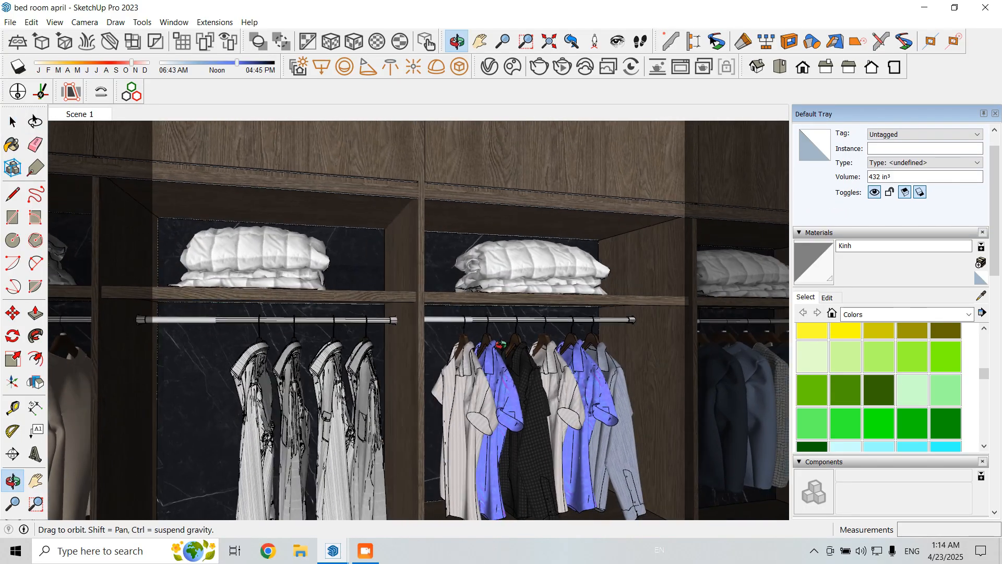
pyautogui.scroll(2, 483, 263)
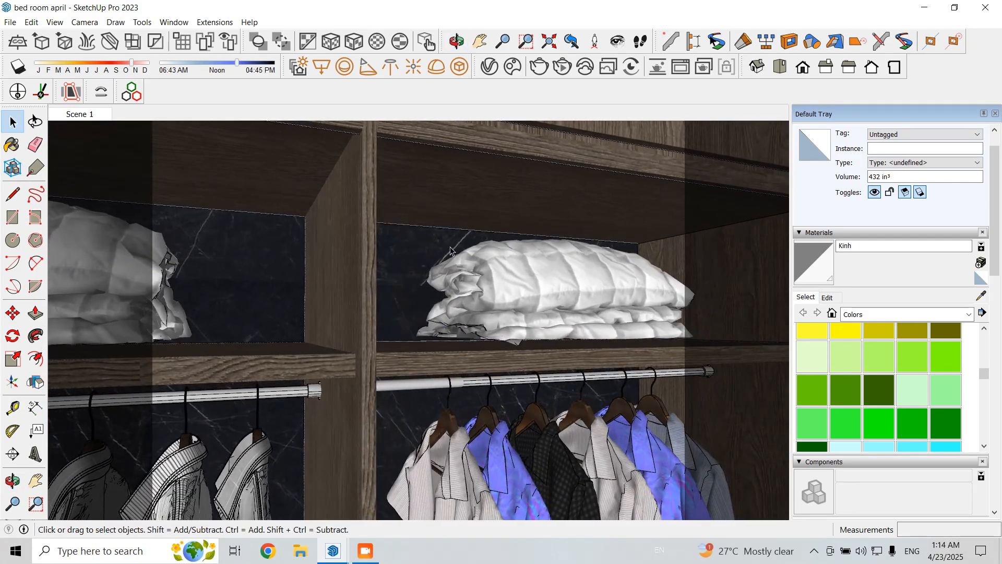
pyautogui.click(423, 230)
# Step: Copy both wardrobe lights from the navy-coat bay to the neighbouring blue-shirt bay, matching their upper rear corner to that bay's corner
pyautogui.moveTo(464, 271); pyautogui.dragTo(332, 288, button='middle')
pyautogui.scroll(-3, 307, 312)
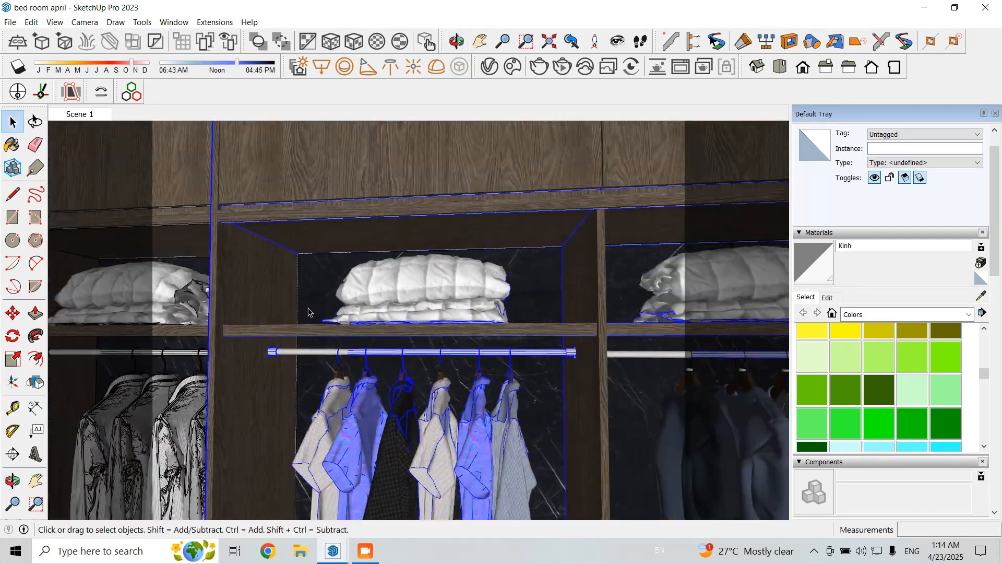
pyautogui.scroll(-2, 308, 312)
pyautogui.scroll(4, 555, 353)
pyautogui.click(559, 207)
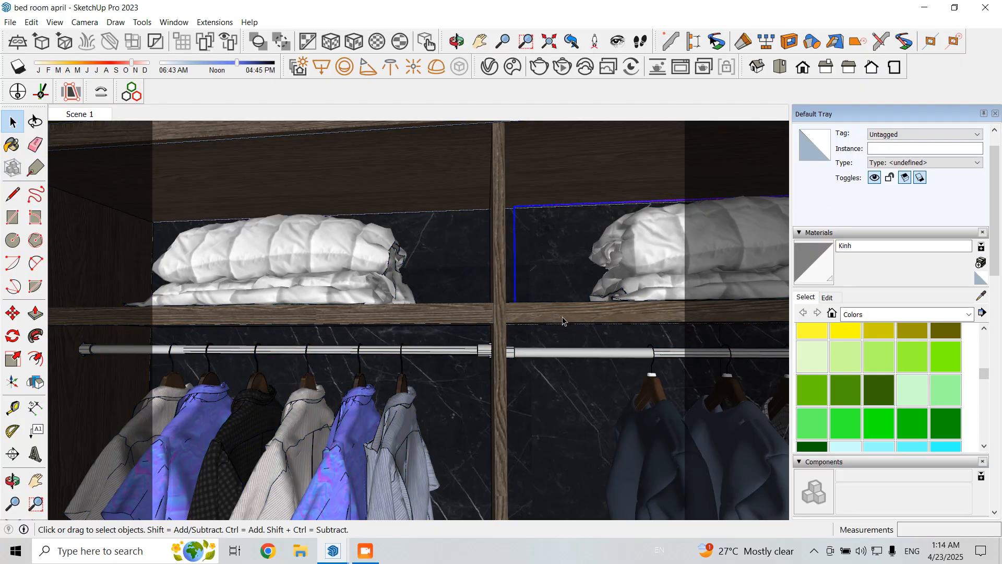
pyautogui.moveTo(565, 322); pyautogui.dragTo(556, 322, button='middle')
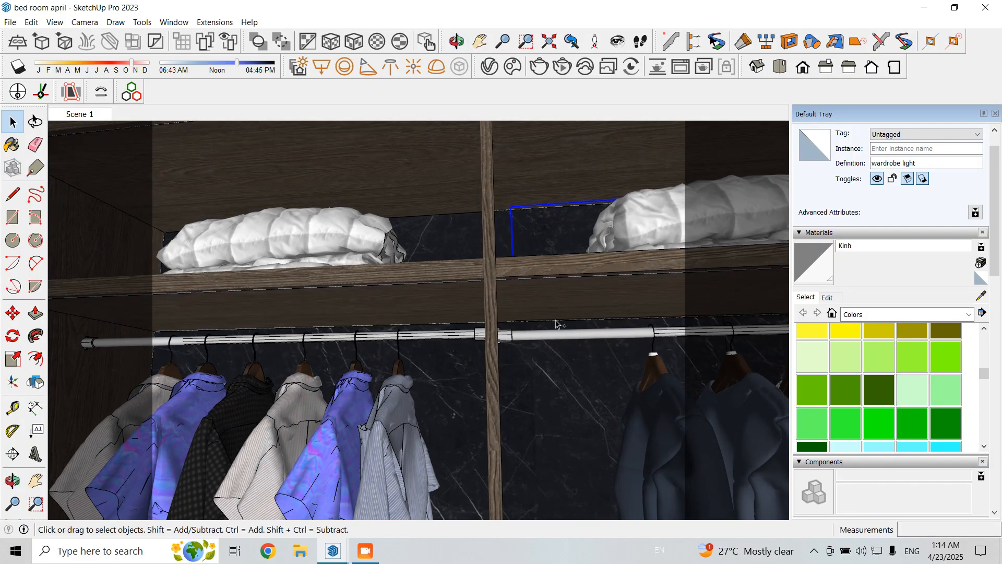
pyautogui.click(15, 319)
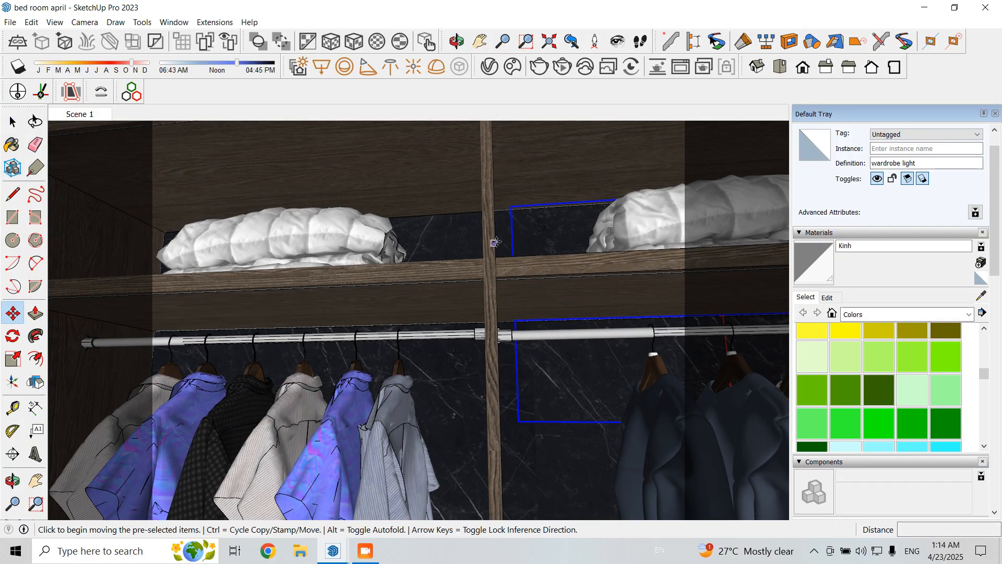
pyautogui.press('ctrl')
pyautogui.click(515, 204)
pyautogui.scroll(1, 185, 233)
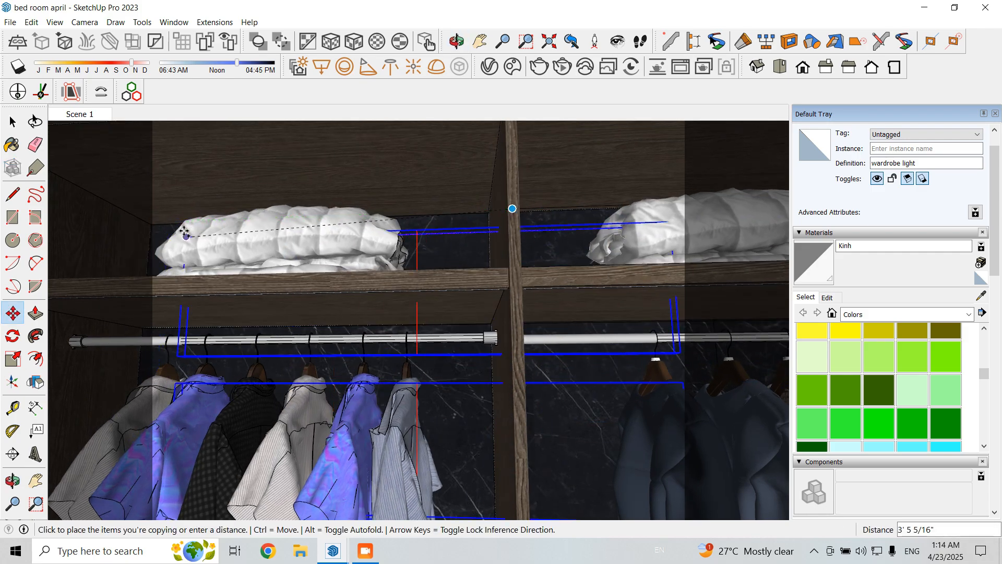
pyautogui.click(147, 221)
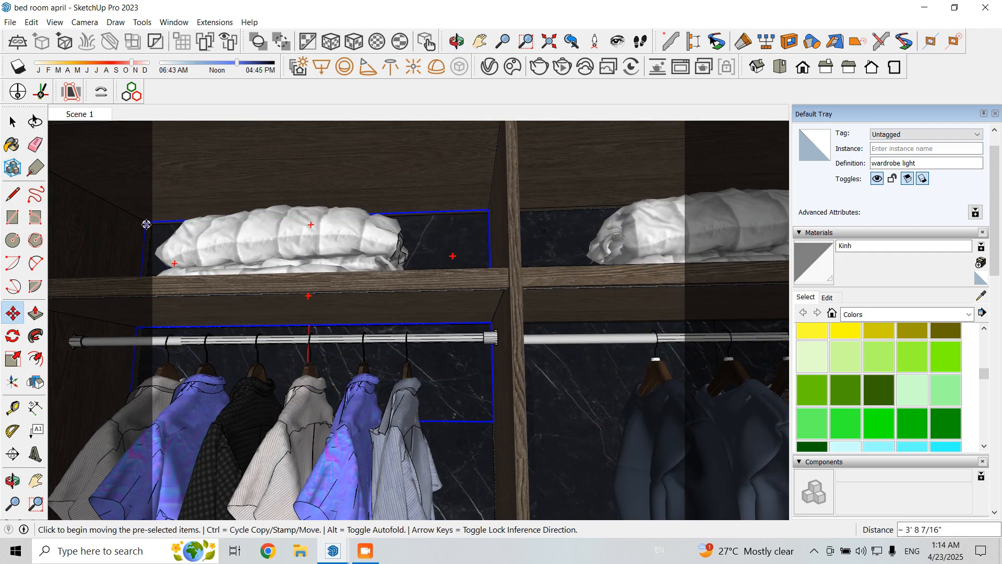
# Step: Copy both wardrobe lights from the blue-shirt bay to the adjacent bay, matching their upper rear corner to that bay's corner
pyautogui.press('ctrl')
pyautogui.click(146, 221)
pyautogui.moveTo(369, 271); pyautogui.dragTo(513, 293, button='middle')
pyautogui.scroll(-5, 515, 295)
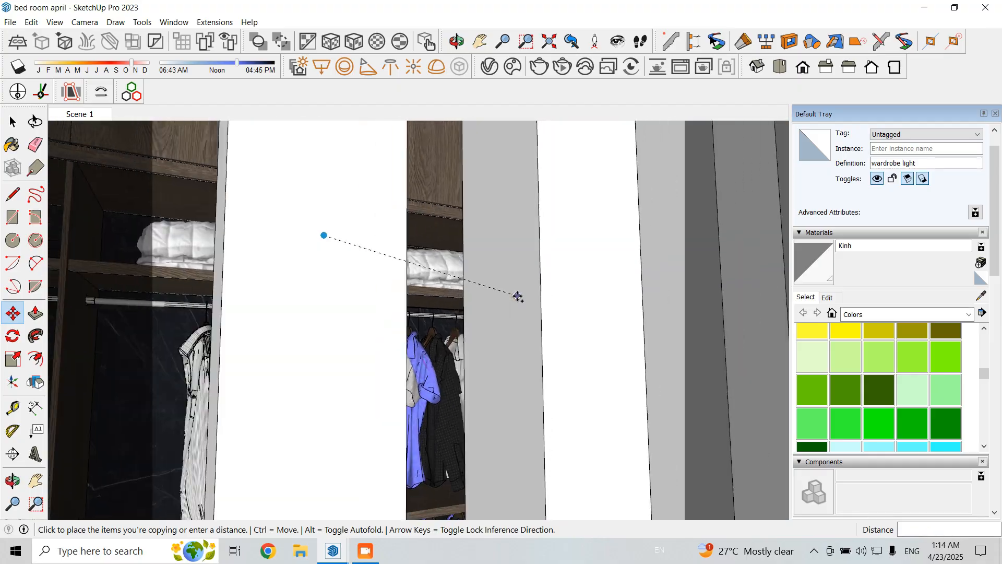
pyautogui.scroll(5, 313, 246)
pyautogui.scroll(-4, 238, 237)
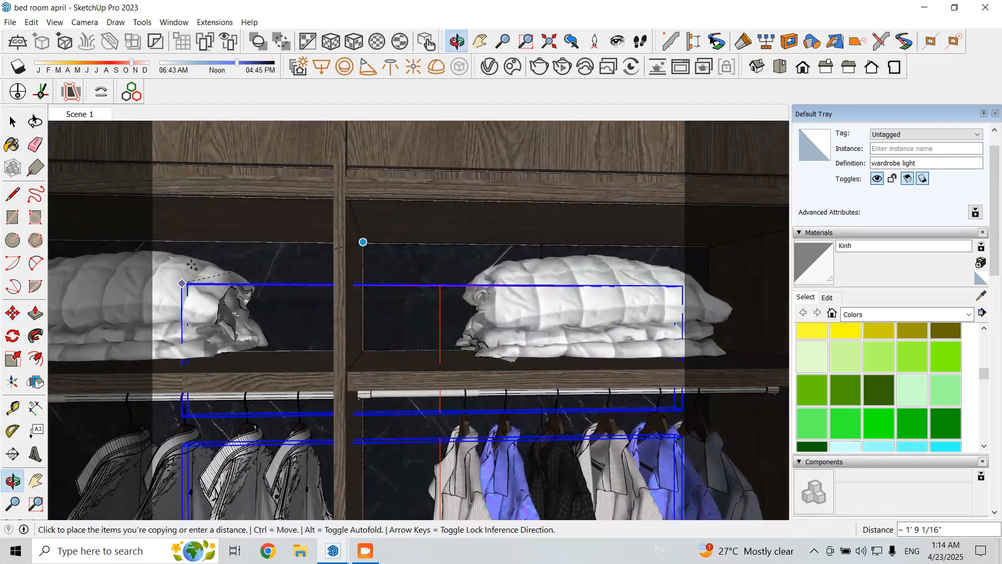
pyautogui.scroll(6, 347, 248)
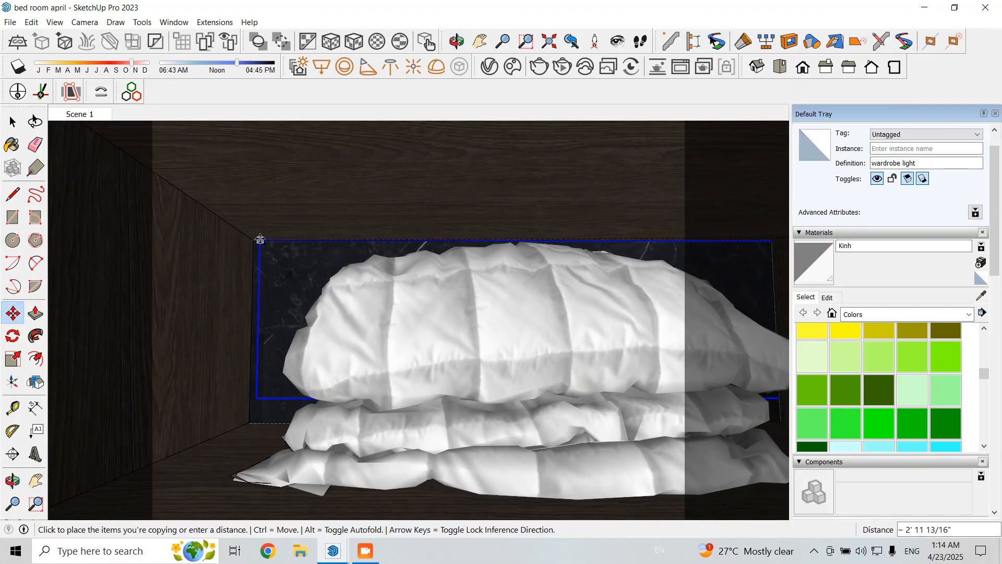
pyautogui.scroll(4, 253, 239)
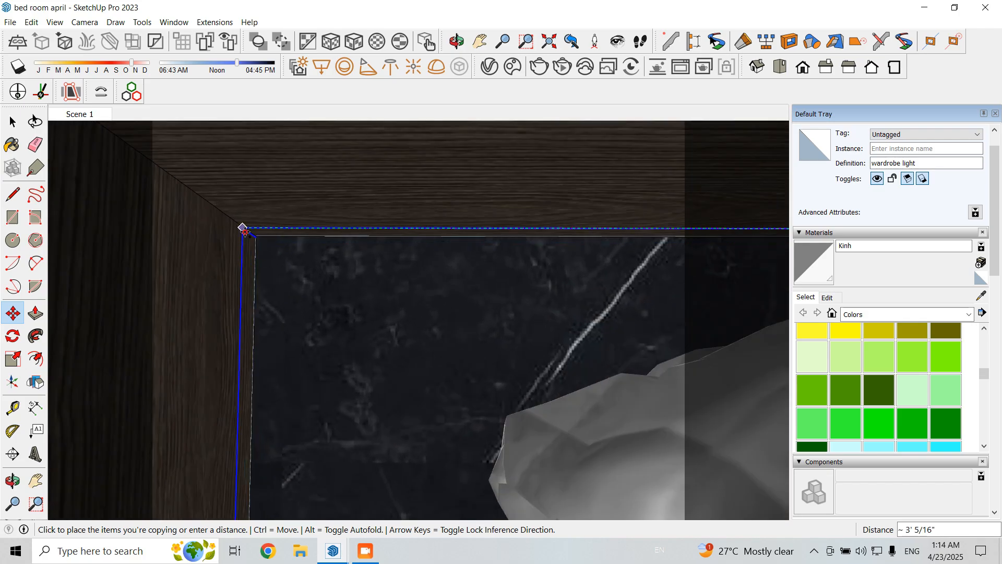
# Step: Copy the wardrobe lights once more to the next unlit bay, placing them at the upper rear corner of its bedding shelf
pyautogui.scroll(-7, 242, 227)
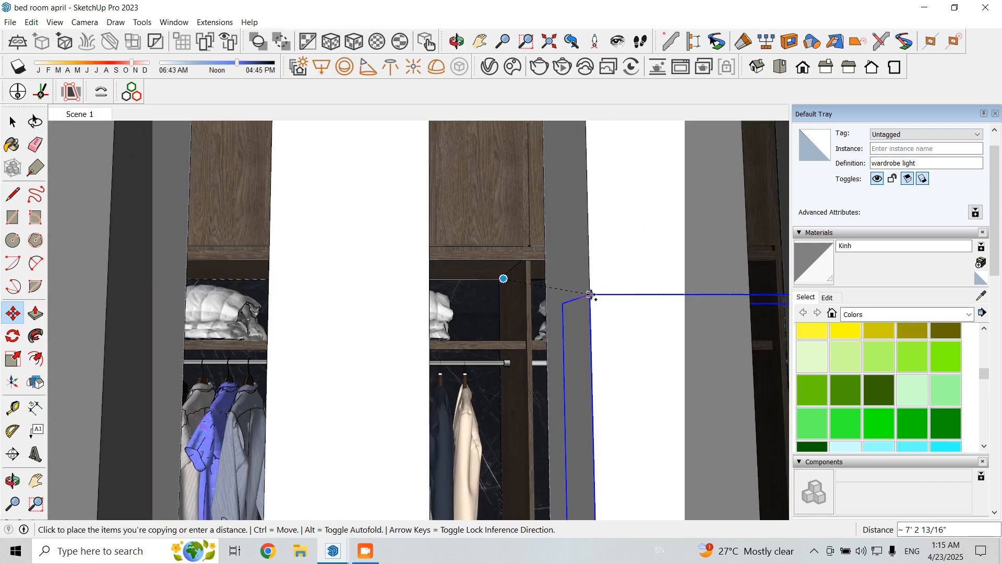
pyautogui.scroll(-2, 548, 287)
pyautogui.scroll(8, 230, 280)
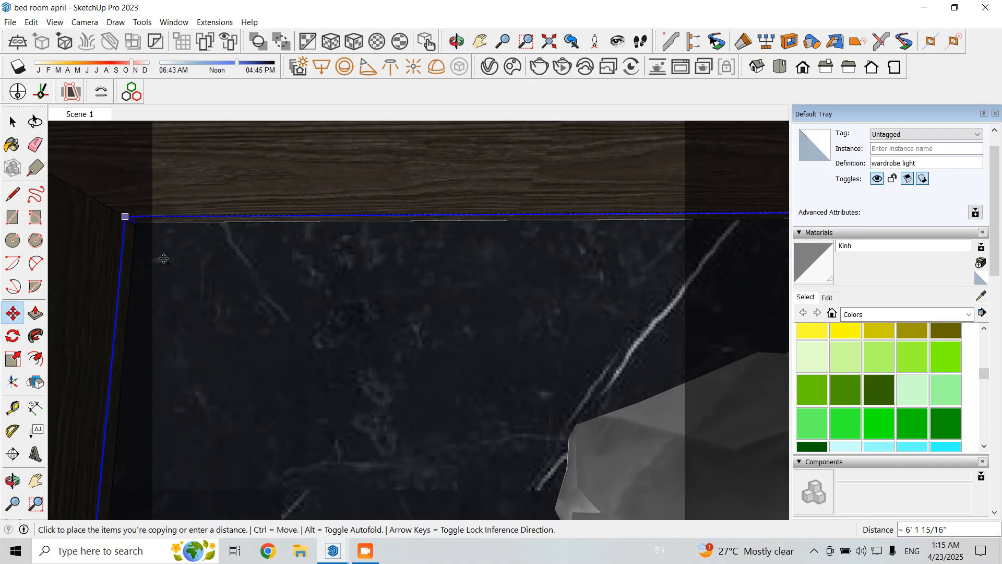
pyautogui.click(12, 119)
# Step: Select the wardrobe light behind the folded bedding and move it slightly forward from the marble back panel
pyautogui.moveTo(409, 319); pyautogui.dragTo(217, 358, button='middle')
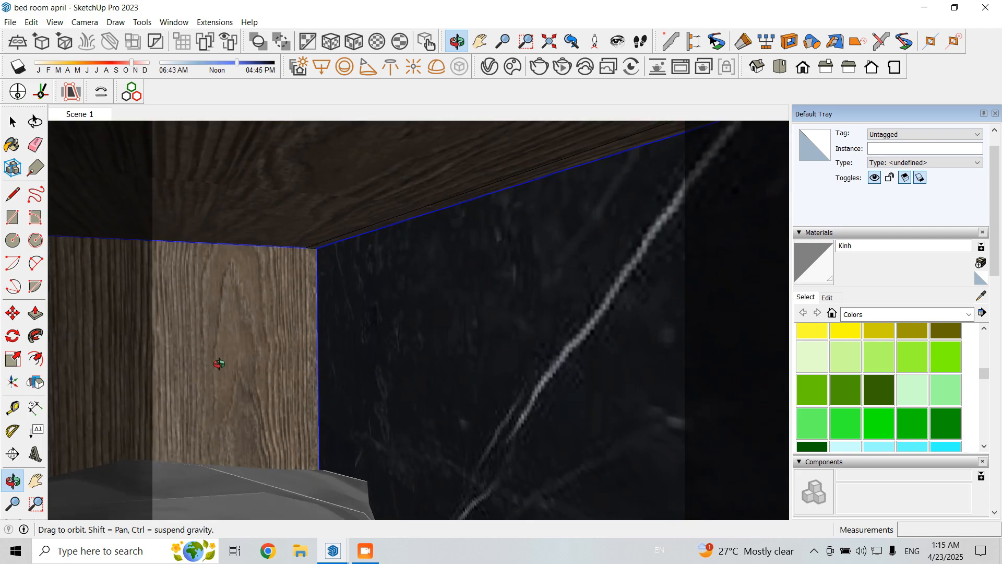
pyautogui.click(333, 243)
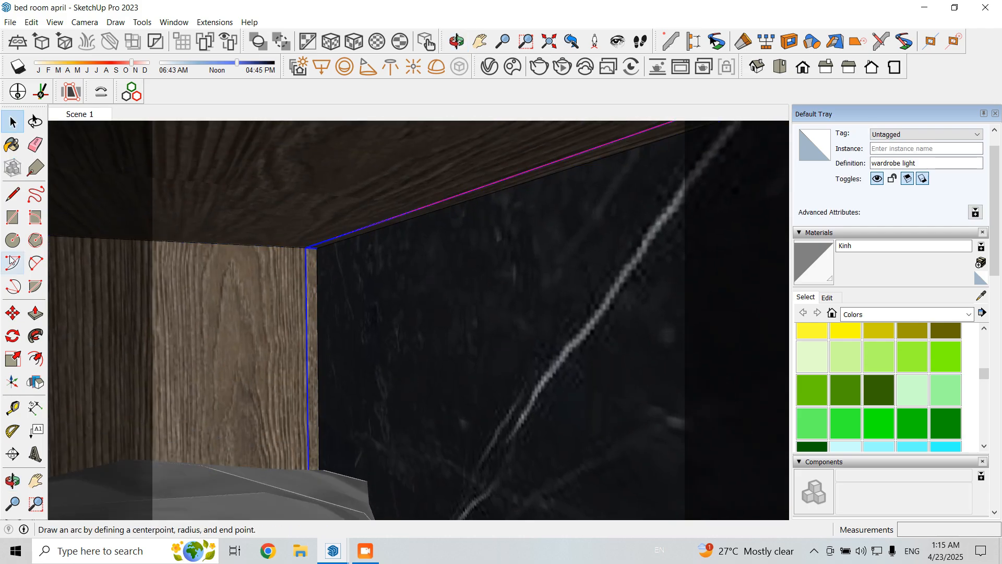
pyautogui.click(13, 314)
pyautogui.click(232, 311)
pyautogui.click(212, 311)
pyautogui.scroll(-1, 428, 280)
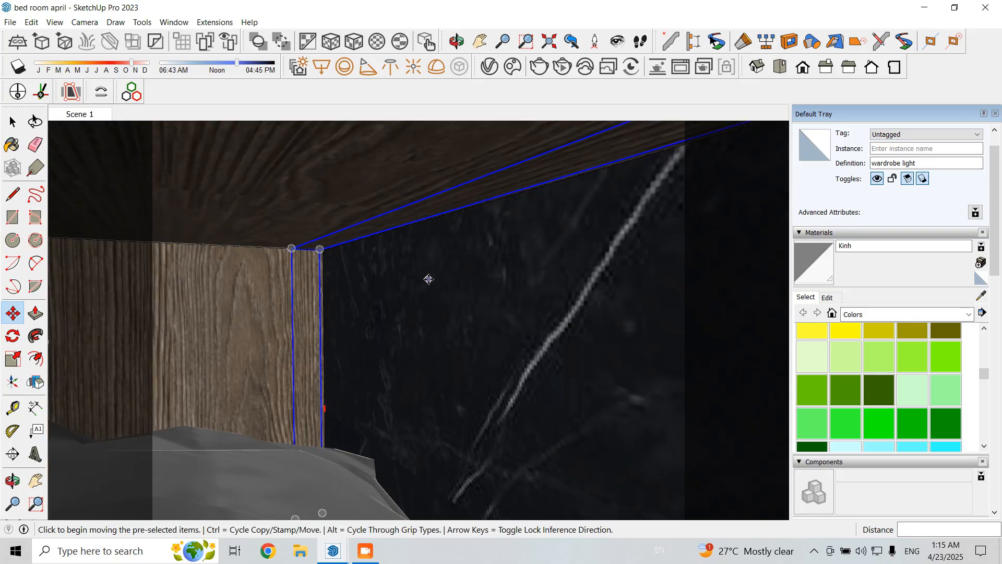
# Step: Examine the hanging space with the blue shirts below the shelf, up to its upper rear corner
pyautogui.scroll(5, 443, 313)
pyautogui.click(13, 121)
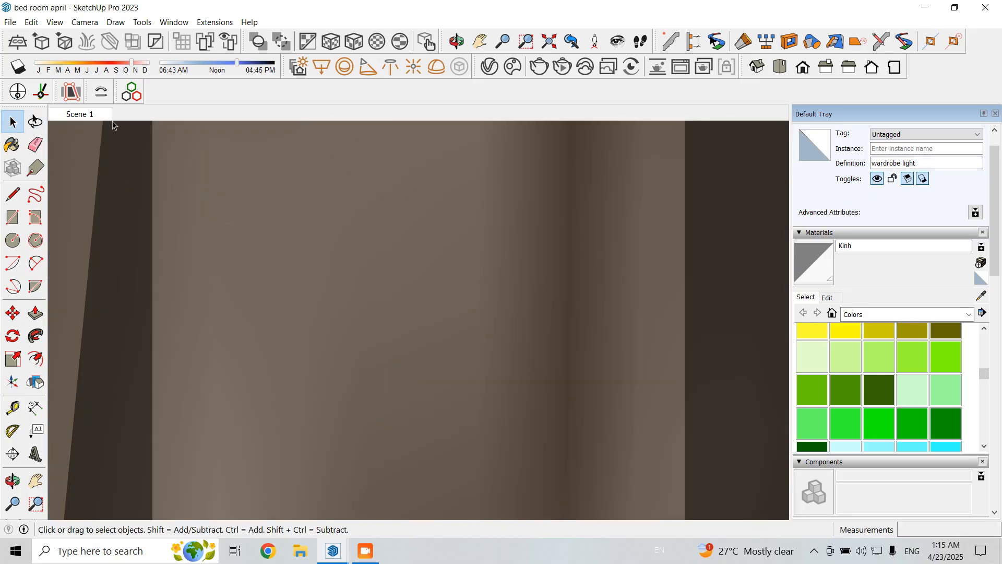
pyautogui.scroll(-5, 611, 324)
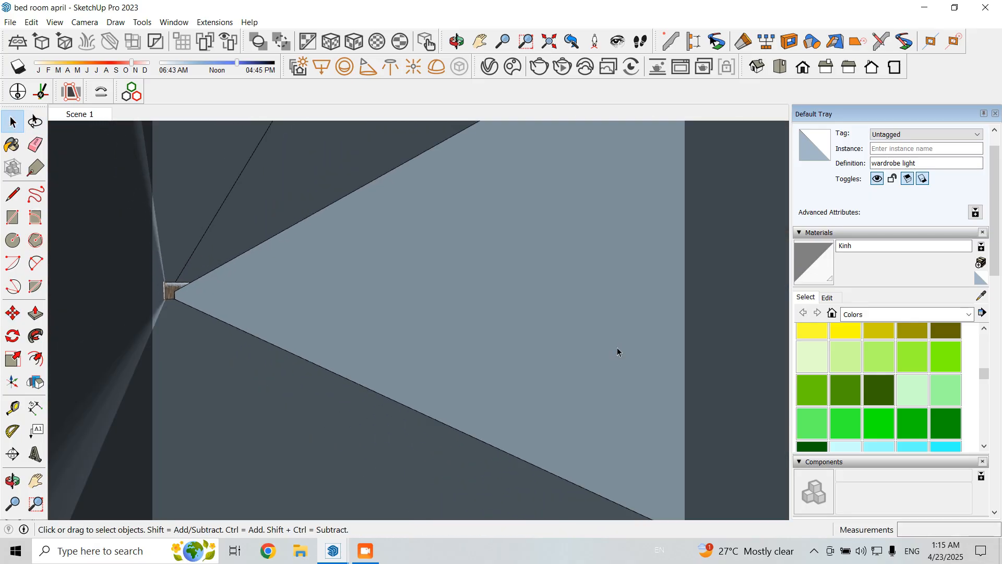
pyautogui.scroll(4, 618, 351)
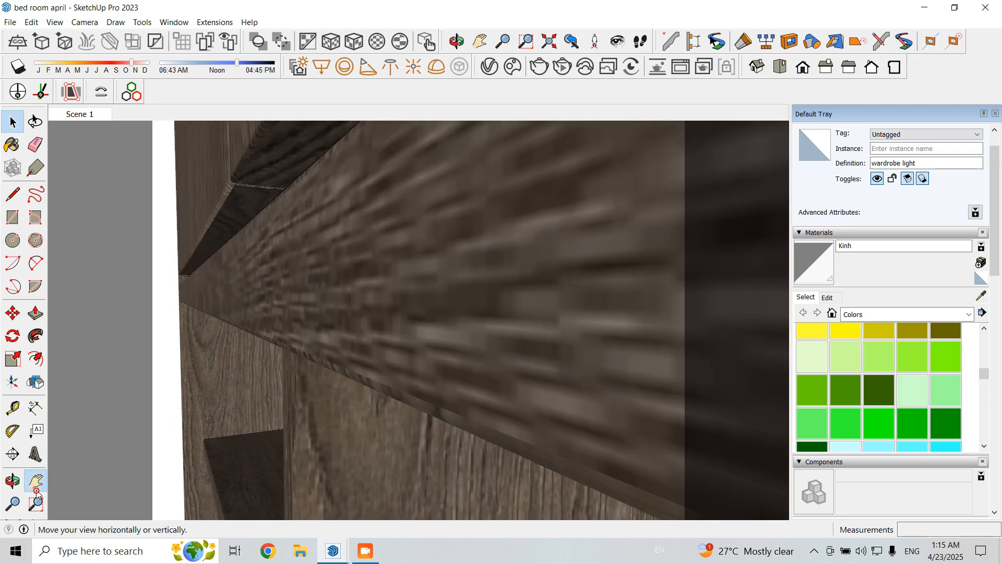
pyautogui.moveTo(361, 458)
pyautogui.mouseDown()
pyautogui.moveTo(503, 331)
pyautogui.moveTo(586, 121)
pyautogui.mouseUp()
pyautogui.moveTo(546, 259); pyautogui.dragTo(588, 148)
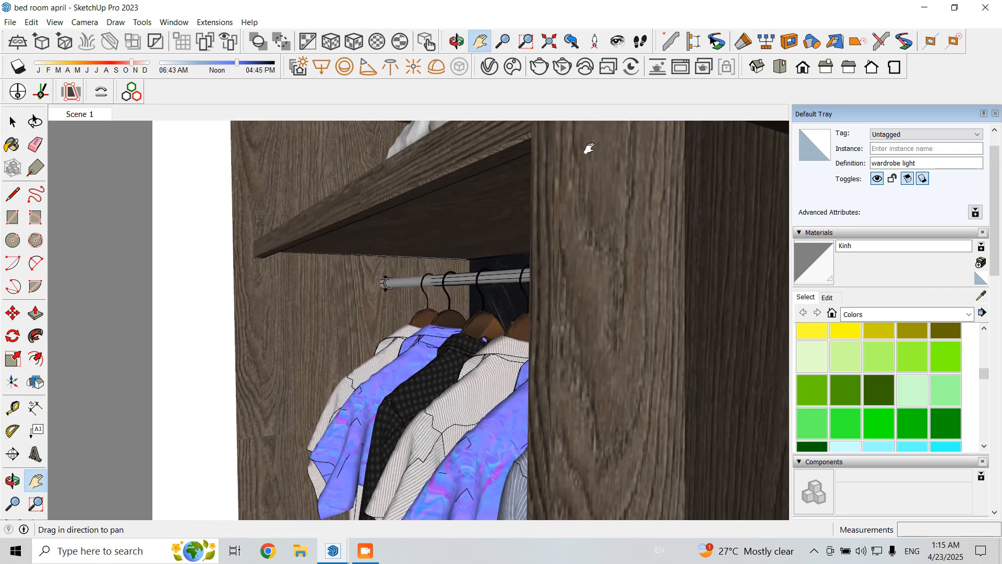
pyautogui.moveTo(554, 220)
pyautogui.mouseDown(button='middle')
pyautogui.moveTo(567, 211)
pyautogui.moveTo(507, 249)
pyautogui.mouseUp(button='middle')
pyautogui.scroll(4, 505, 250)
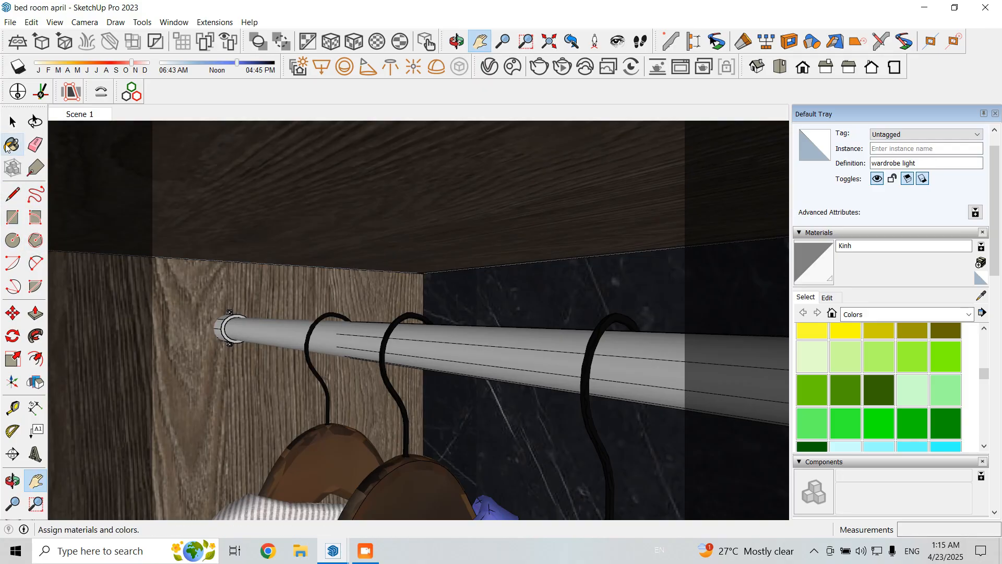
# Step: Select the wardrobe group at the upper rear corner of the hanging space and bring up its context options
pyautogui.click(12, 122)
pyautogui.doubleClick(427, 275)
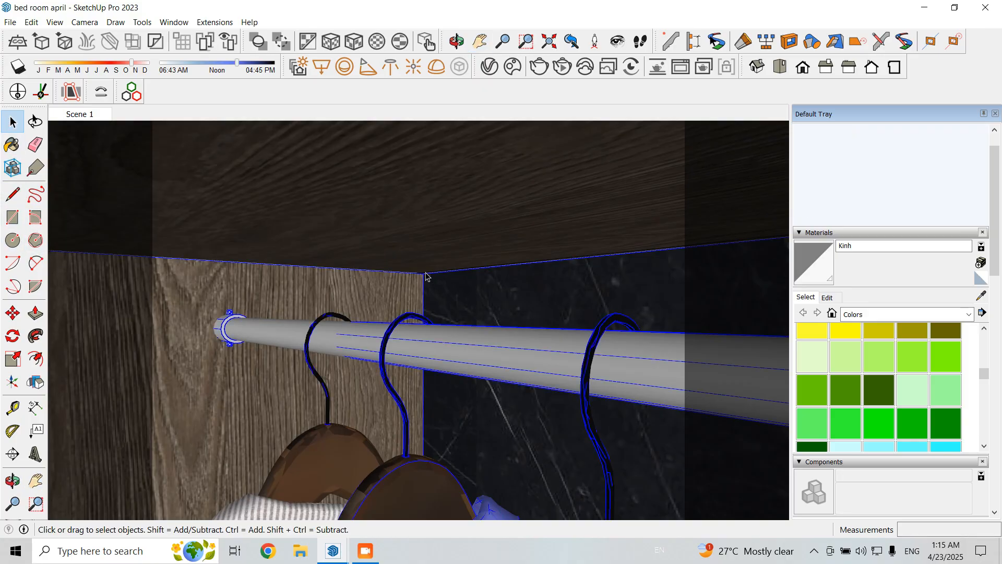
pyautogui.click(427, 276)
pyautogui.scroll(4, 427, 276)
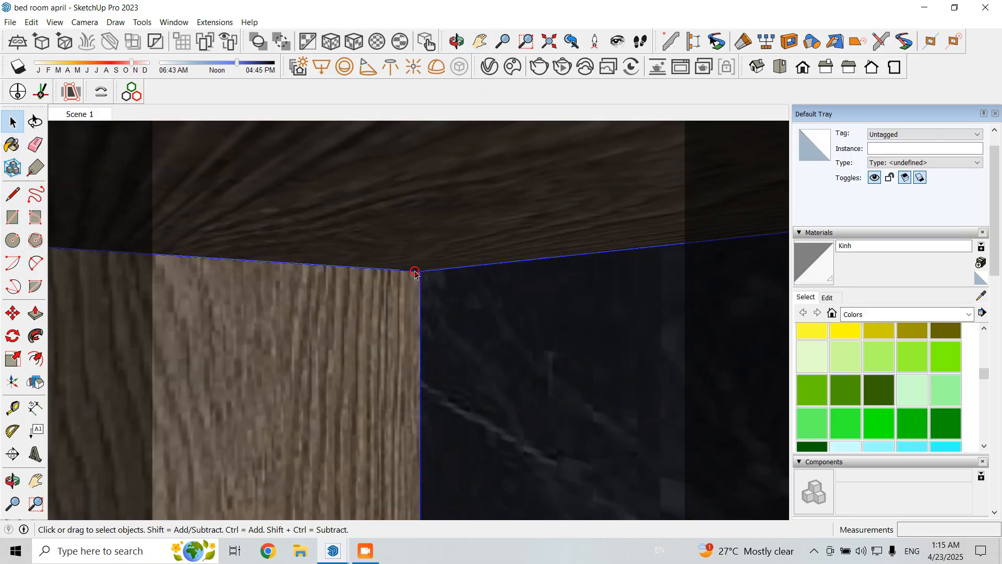
pyautogui.moveTo(454, 316); pyautogui.dragTo(550, 270, button='middle')
pyautogui.scroll(-5, 380, 282)
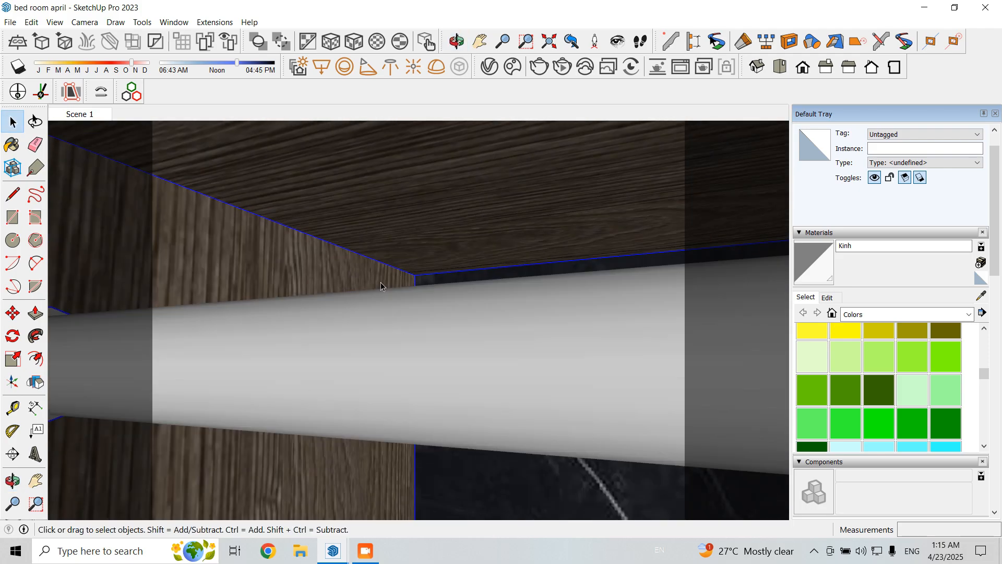
pyautogui.scroll(-4, 299, 353)
pyautogui.scroll(3, 600, 329)
pyautogui.moveTo(590, 334); pyautogui.dragTo(751, 305, button='middle')
pyautogui.scroll(2, 635, 343)
pyautogui.rightClick(577, 281)
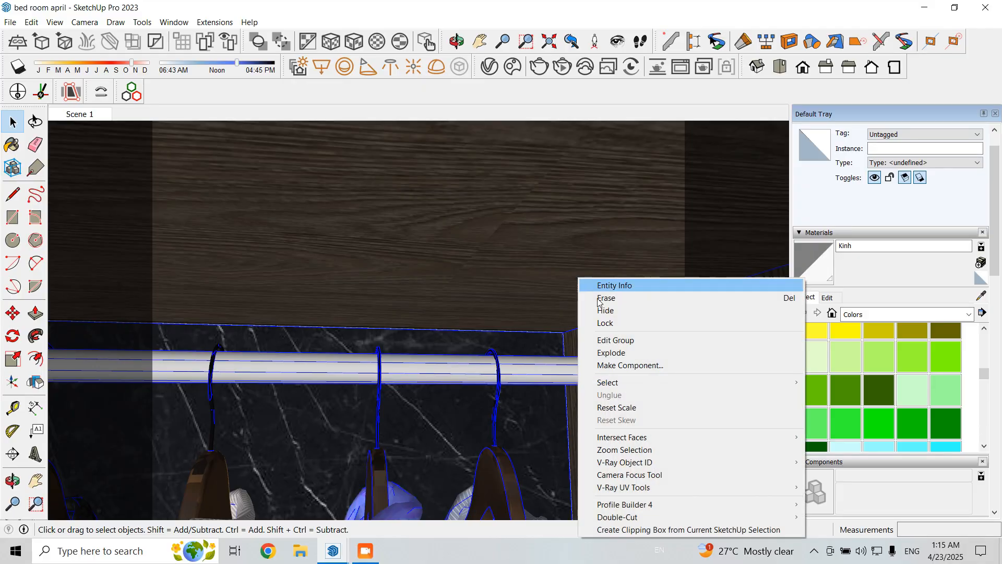
# Step: Hide the wardrobe group and move the wardrobe light behind it sideways by about 1/4"
pyautogui.click(595, 311)
pyautogui.moveTo(589, 365); pyautogui.dragTo(174, 465, button='middle')
pyautogui.click(375, 342)
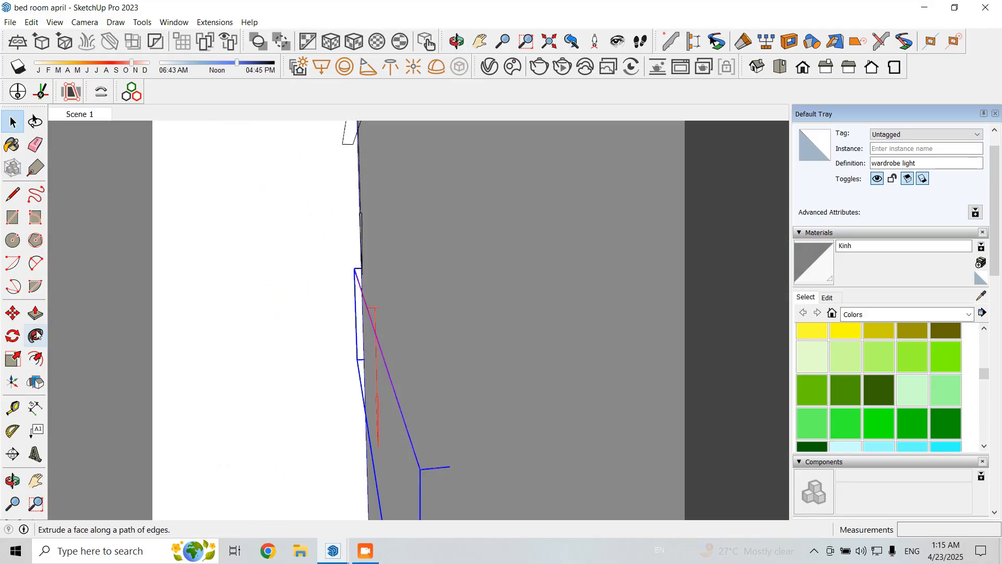
pyautogui.click(12, 313)
pyautogui.click(450, 467)
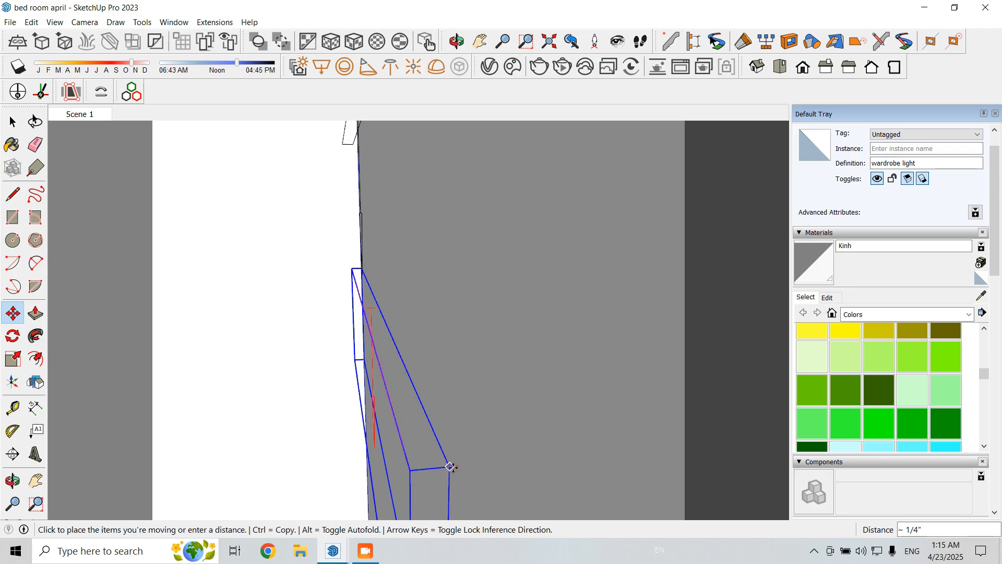
pyautogui.click(440, 468)
pyautogui.scroll(-8, 470, 394)
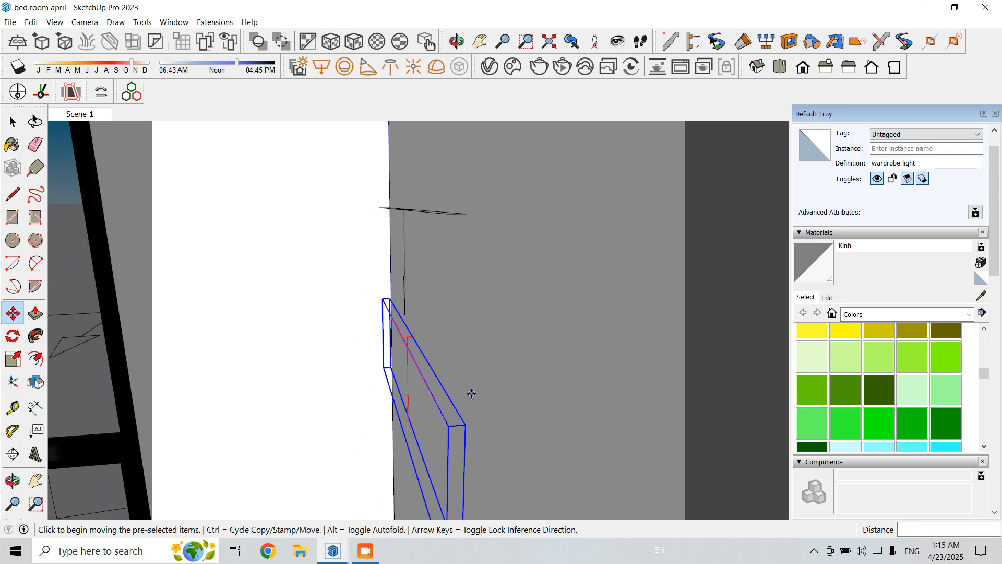
pyautogui.moveTo(470, 392); pyautogui.dragTo(338, 299, button='middle')
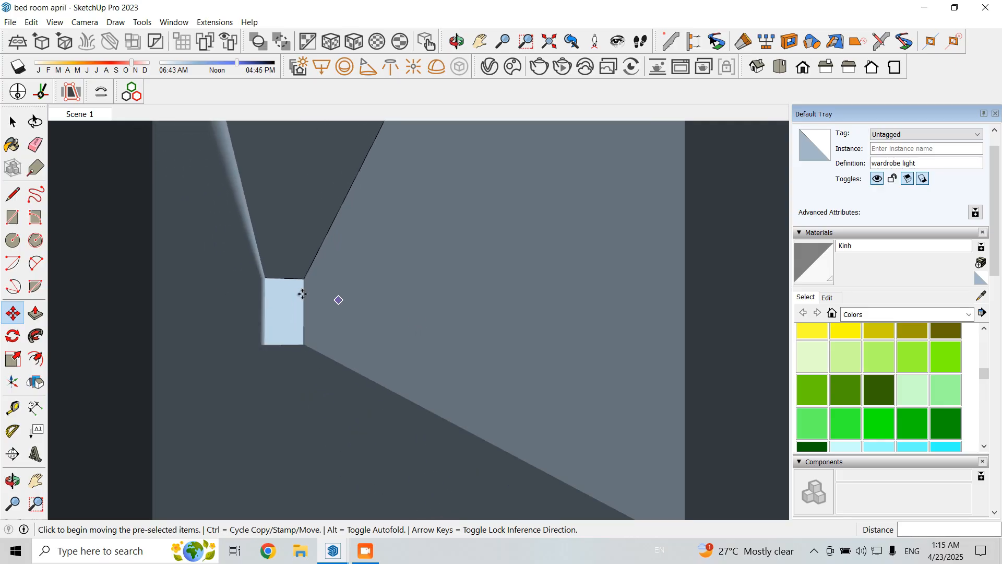
# Step: Return to the Scene 1 view and check the bedroom's lighting in the V-Ray Frame Buffer
pyautogui.click(15, 124)
pyautogui.click(93, 117)
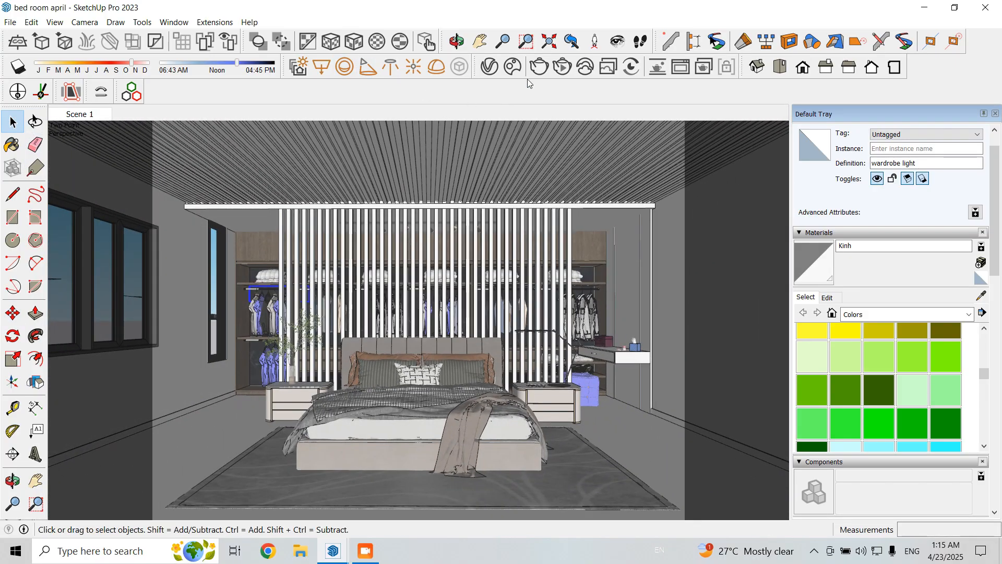
pyautogui.click(682, 69)
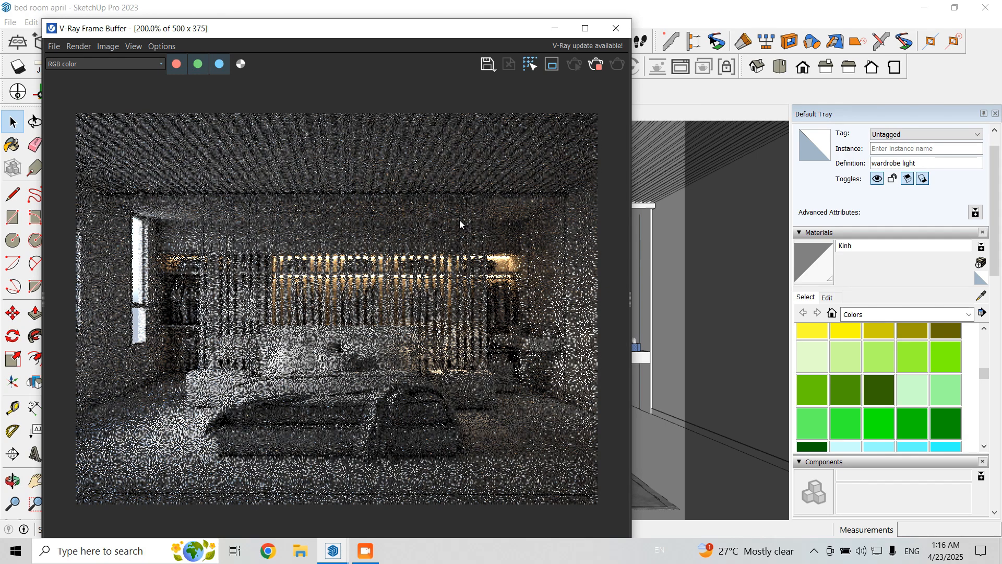
pyautogui.click(555, 28)
# Step: Delete the wardrobe lights behind the folded bedding in the left wardrobe bays
pyautogui.scroll(5, 284, 301)
pyautogui.scroll(8, 318, 296)
pyautogui.moveTo(387, 297)
pyautogui.mouseDown(button='middle')
pyautogui.moveTo(472, 273)
pyautogui.moveTo(369, 237)
pyautogui.moveTo(262, 303)
pyautogui.moveTo(370, 304)
pyautogui.mouseUp(button='middle')
pyautogui.press('Delete')
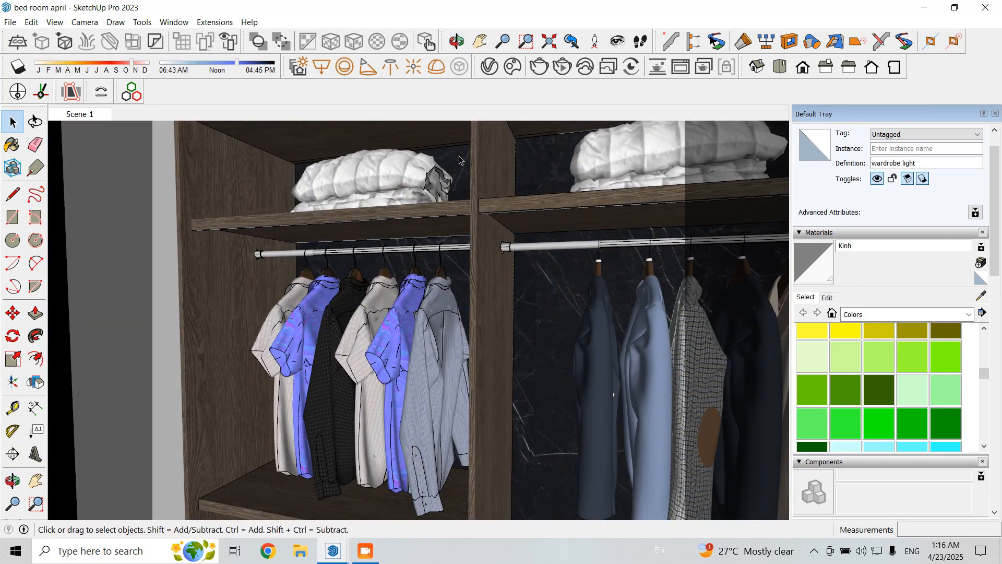
pyautogui.click(459, 143)
pyautogui.press('Delete')
pyautogui.scroll(-3, 622, 161)
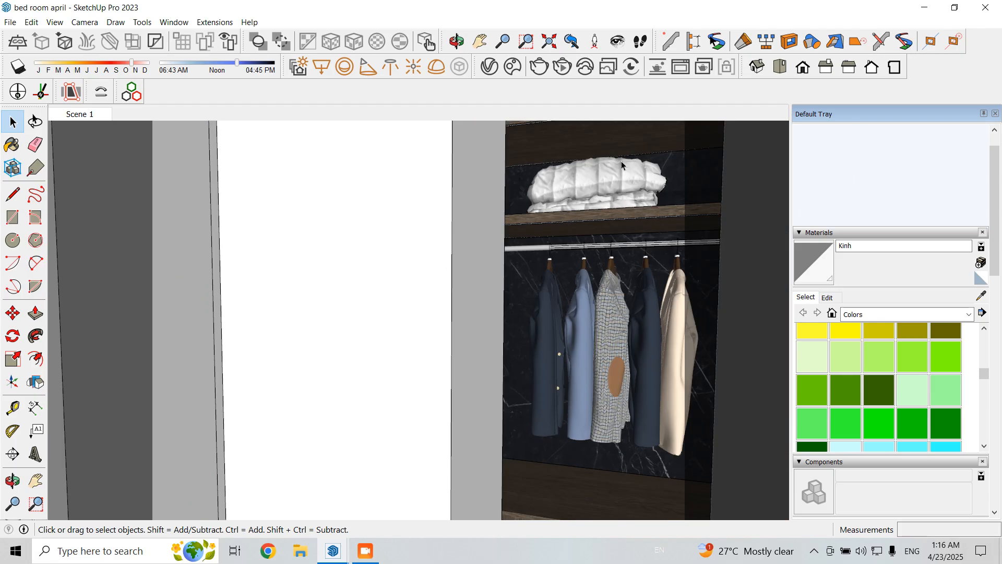
# Step: Copy the wardrobe light from the bay beside the coats into the coat bay, about 3' 1 7/8" away
pyautogui.scroll(5, 650, 171)
pyautogui.moveTo(651, 172); pyautogui.dragTo(452, 211, button='middle')
pyautogui.scroll(-6, 452, 212)
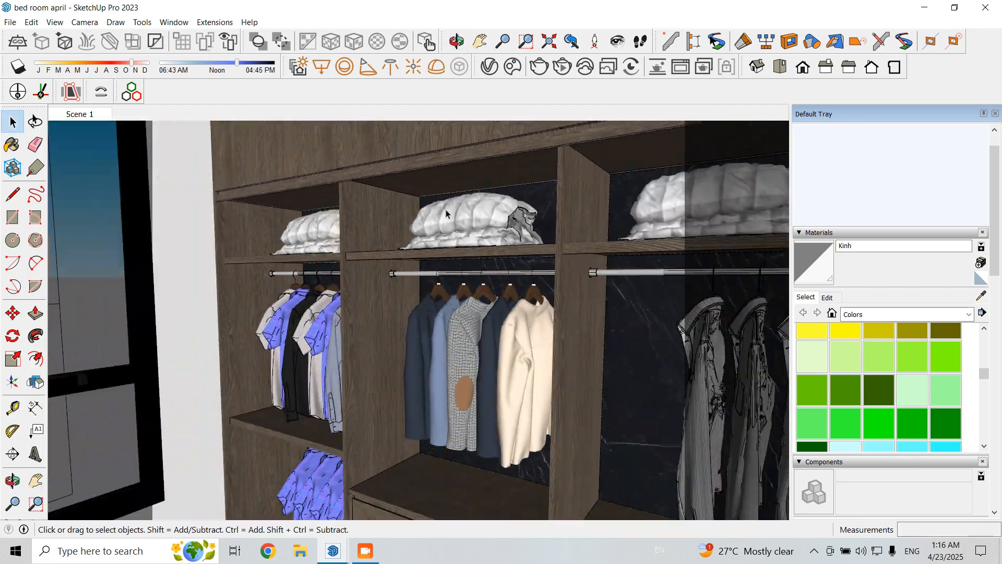
pyautogui.scroll(-3, 413, 264)
pyautogui.scroll(3, 527, 258)
pyautogui.moveTo(533, 261); pyautogui.dragTo(655, 219, button='middle')
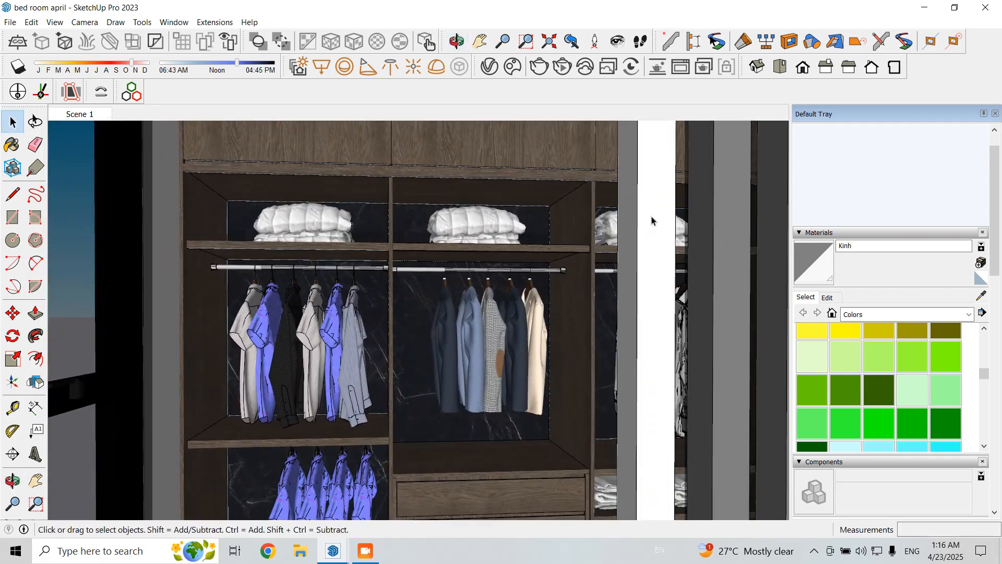
pyautogui.scroll(5, 652, 172)
pyautogui.click(627, 185)
pyautogui.moveTo(627, 187); pyautogui.dragTo(531, 161, button='middle')
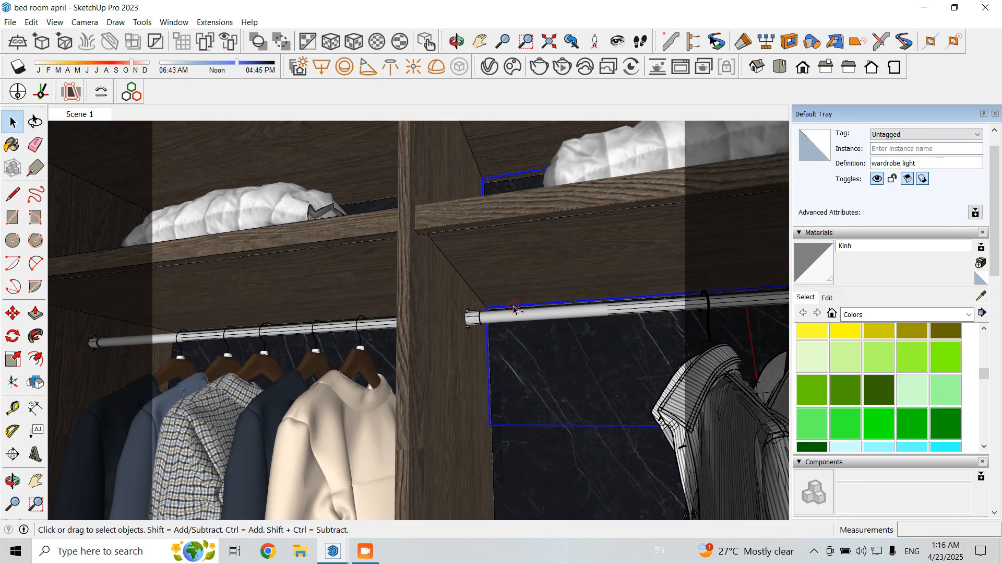
pyautogui.click(23, 313)
pyautogui.press('ctrl')
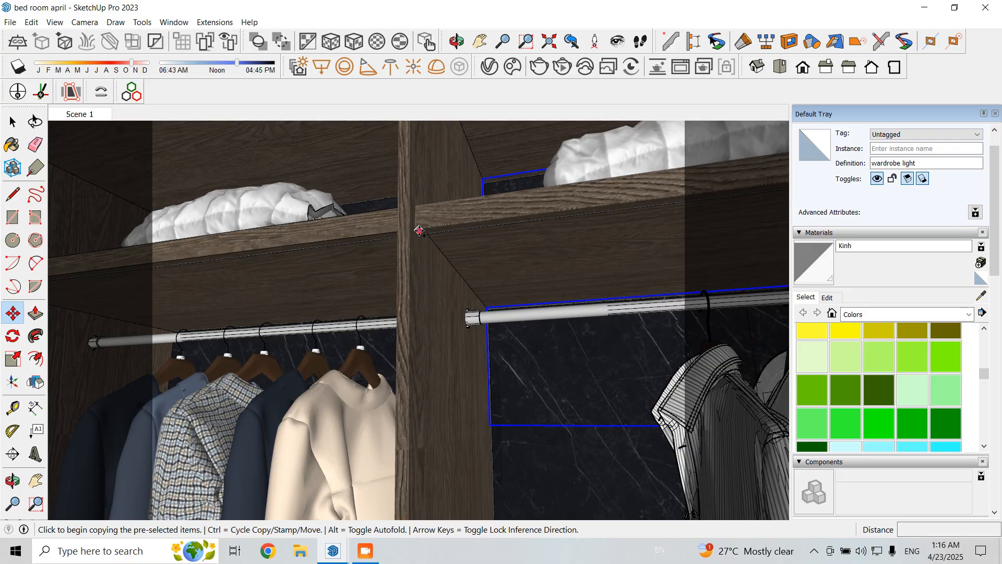
pyautogui.click(419, 230)
pyautogui.scroll(-3, 646, 310)
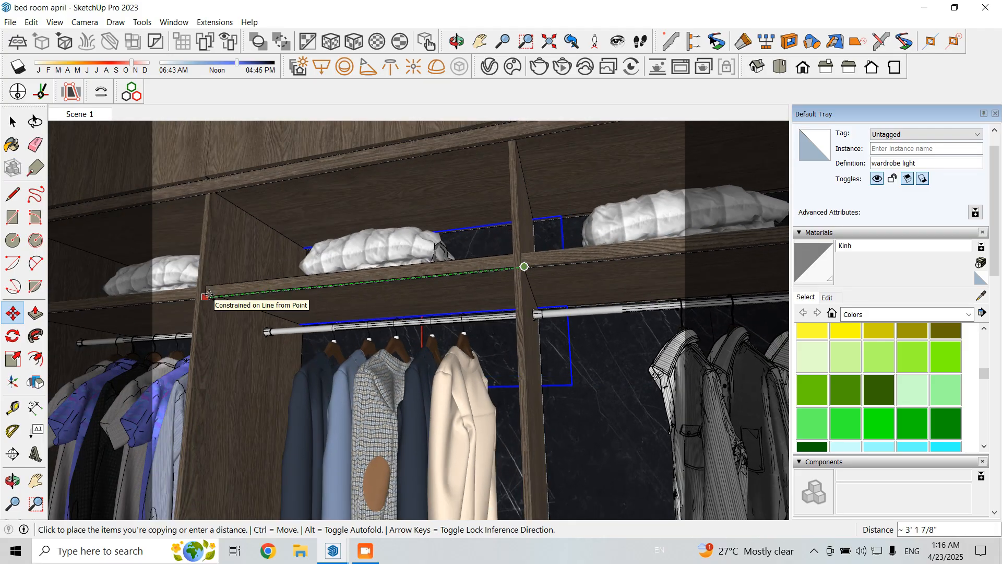
pyautogui.press('Escape')
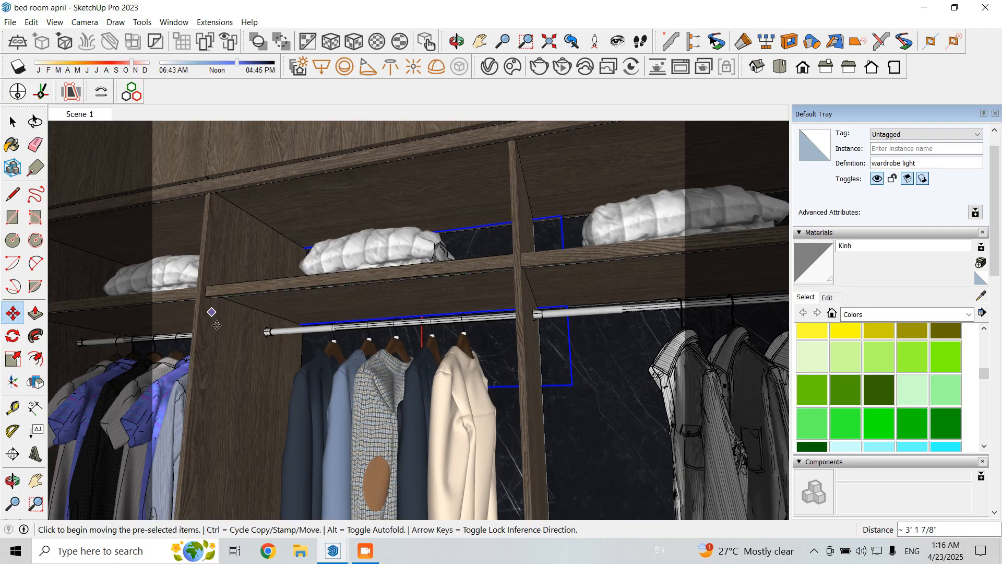
# Step: Scale the copied wardrobe light along its length to about 0.89 so it ends at the coat bay's side panel
pyautogui.click(14, 360)
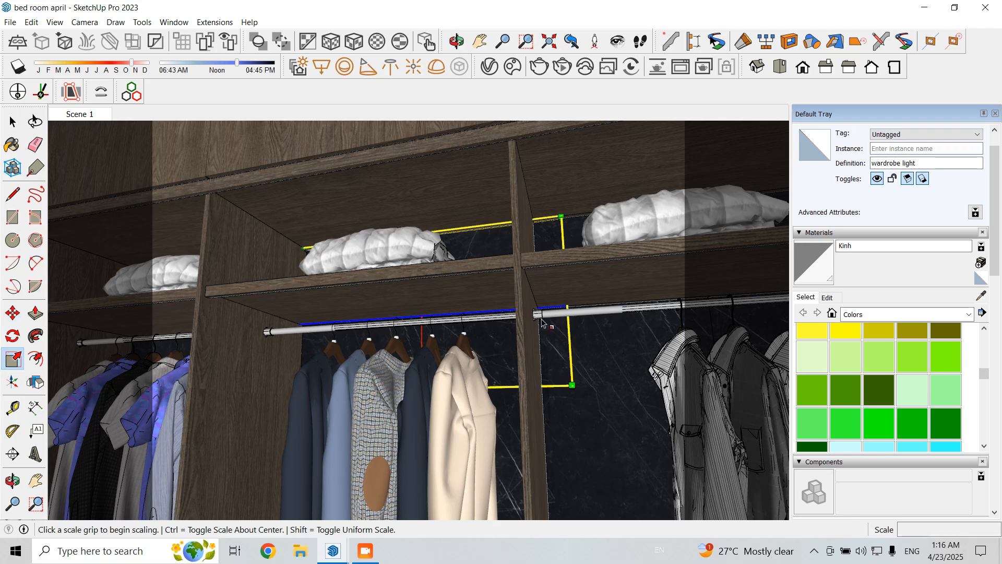
pyautogui.moveTo(616, 286); pyautogui.dragTo(574, 363, button='middle')
pyautogui.scroll(3, 564, 329)
pyautogui.scroll(2, 564, 330)
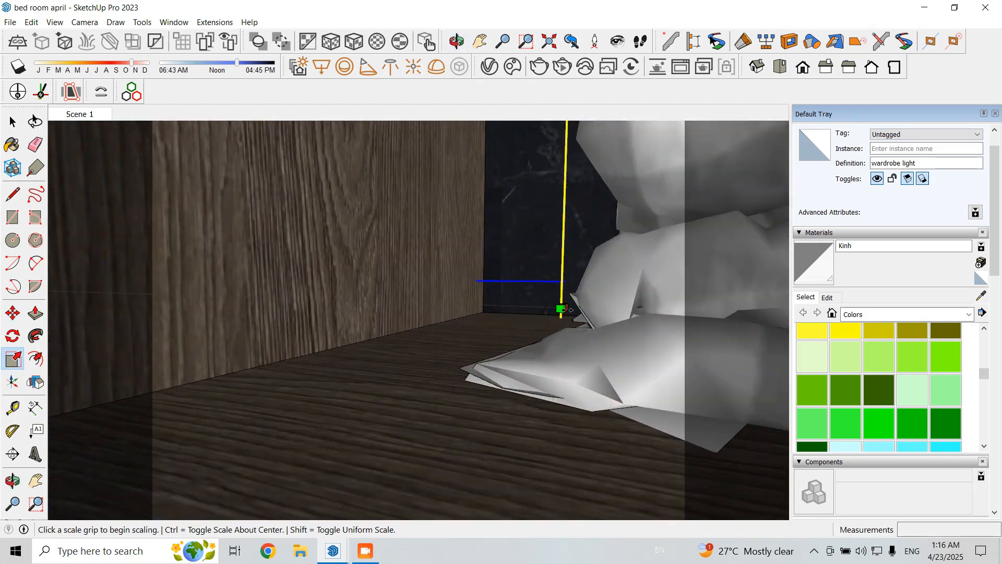
pyautogui.click(562, 308)
pyautogui.moveTo(472, 300); pyautogui.dragTo(545, 307, button='middle')
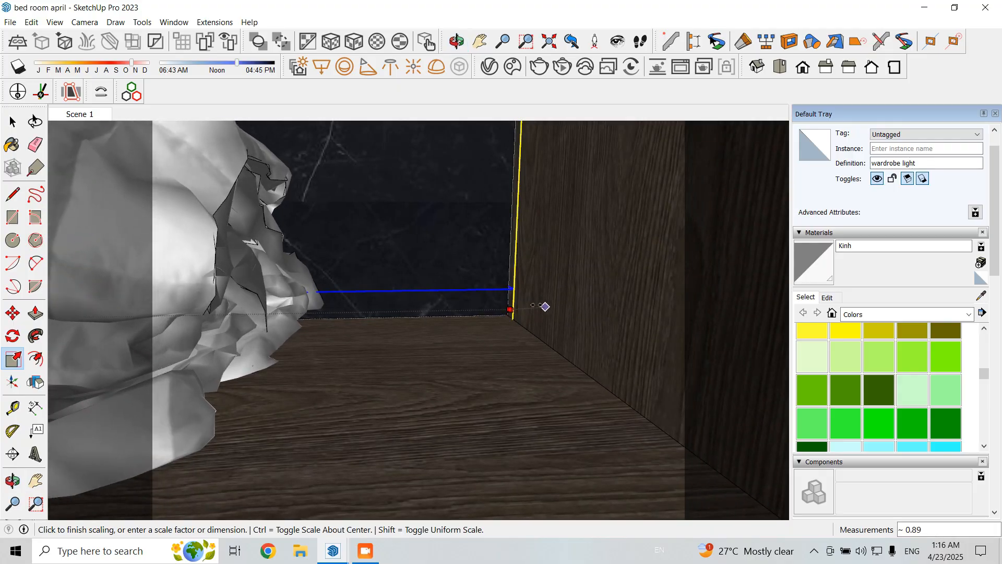
pyautogui.click(514, 299)
pyautogui.scroll(-5, 501, 334)
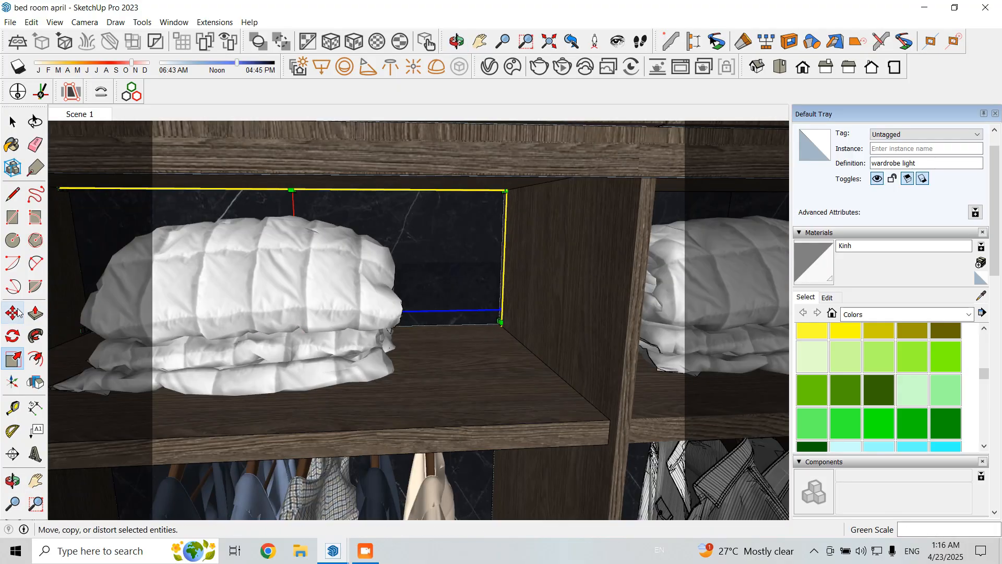
# Step: Copy the resized wardrobe light about 3' 1 11/16" from the coat bay into the adjacent shirt bay at the wardrobe's left end
pyautogui.click(13, 312)
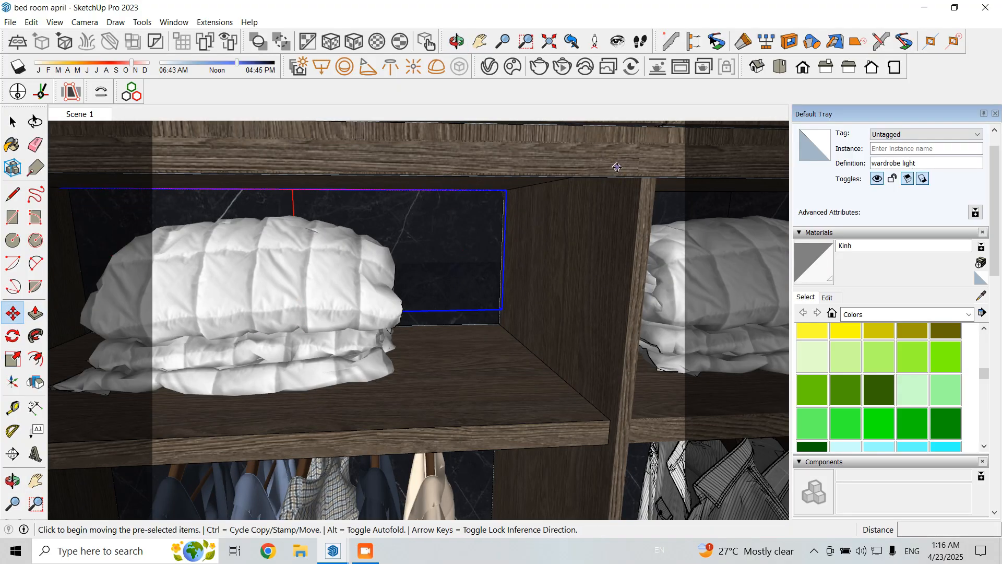
pyautogui.click(609, 419)
pyautogui.scroll(-6, 651, 343)
pyautogui.scroll(8, 326, 376)
pyautogui.moveTo(327, 376); pyautogui.dragTo(491, 380, button='middle')
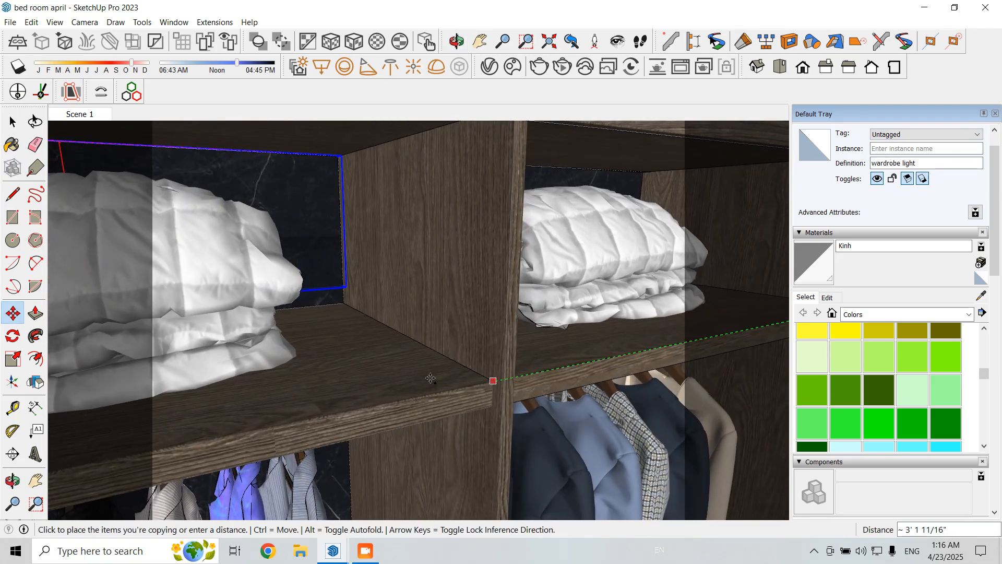
# Step: Return to Scene 1 and re-render the bedroom to check the wardrobe lights across all bays
pyautogui.click(13, 121)
pyautogui.click(64, 114)
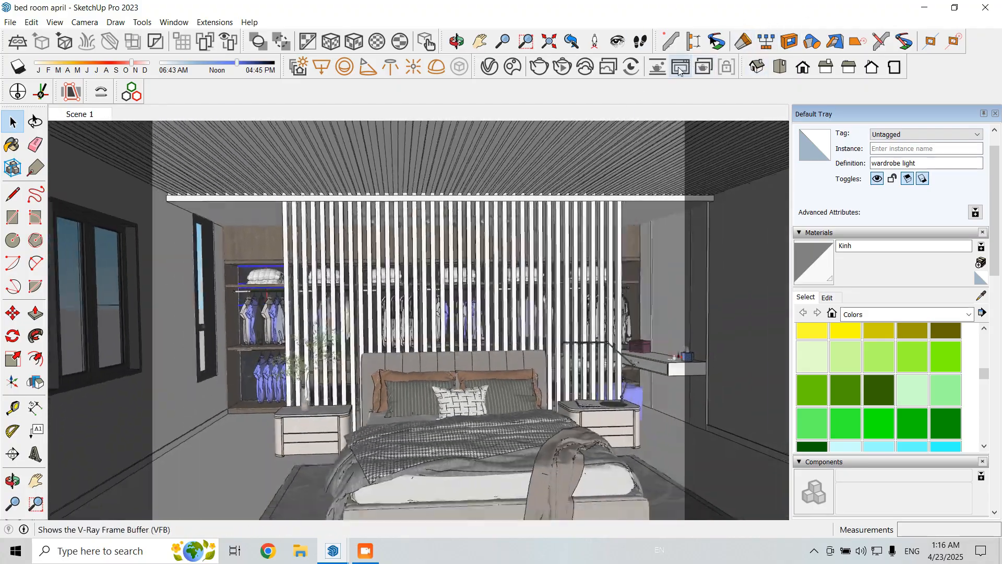
pyautogui.click(679, 67)
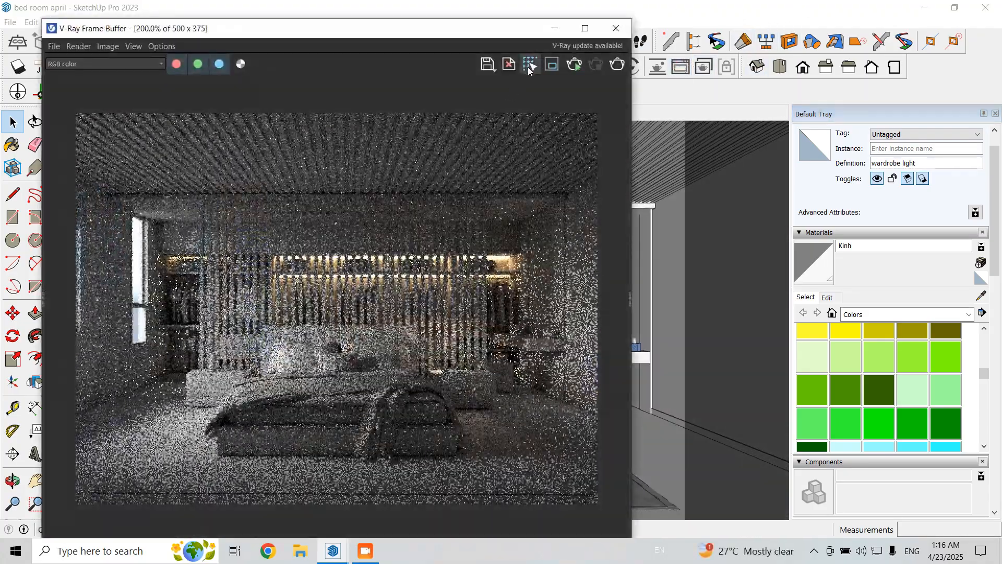
pyautogui.click(567, 70)
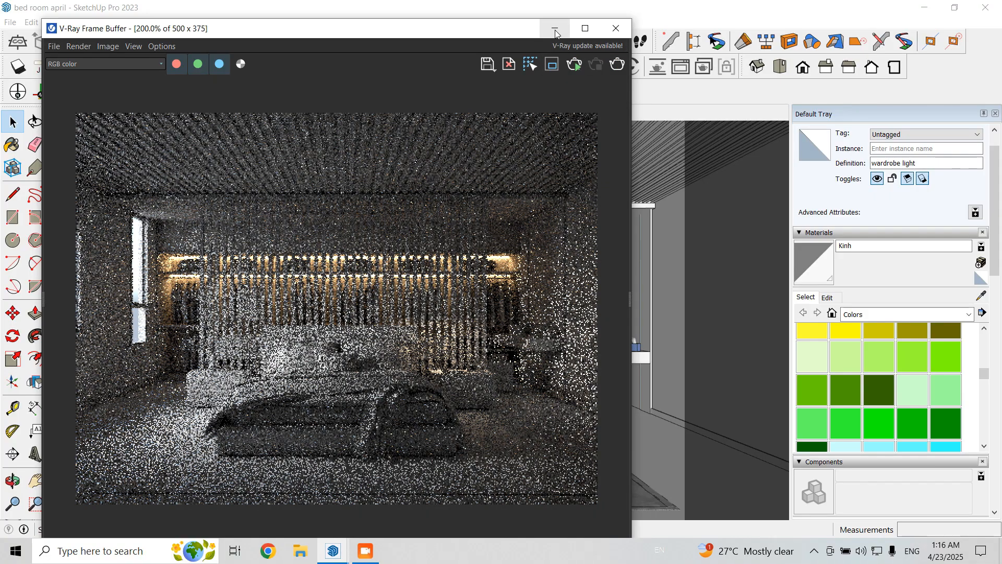
pyautogui.click(616, 28)
# Step: Hide the three wall and panel groups beside the dressing area that block access to the ceiling track lights
pyautogui.moveTo(624, 283); pyautogui.dragTo(540, 219, button='middle')
pyautogui.scroll(3, 541, 215)
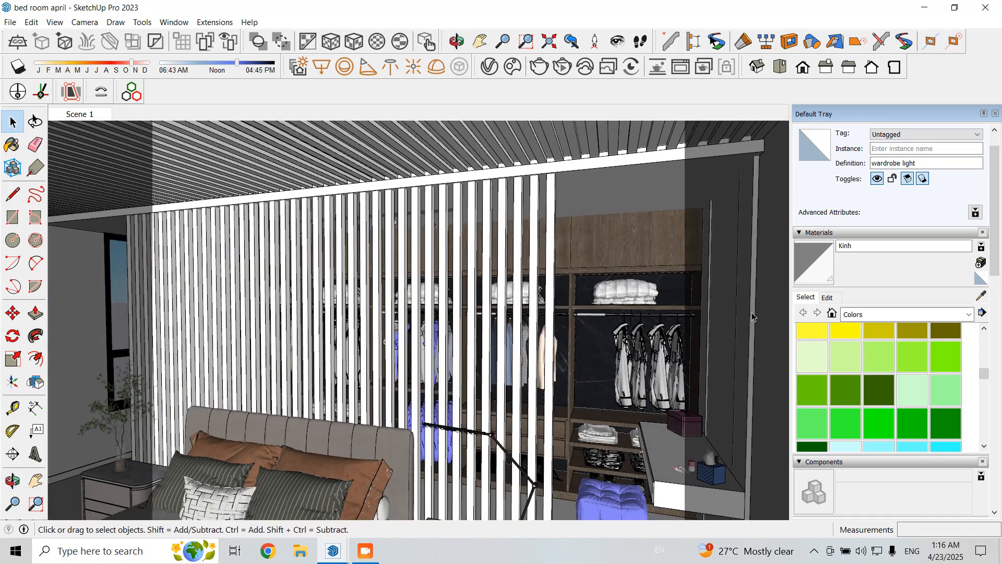
pyautogui.rightClick(767, 324)
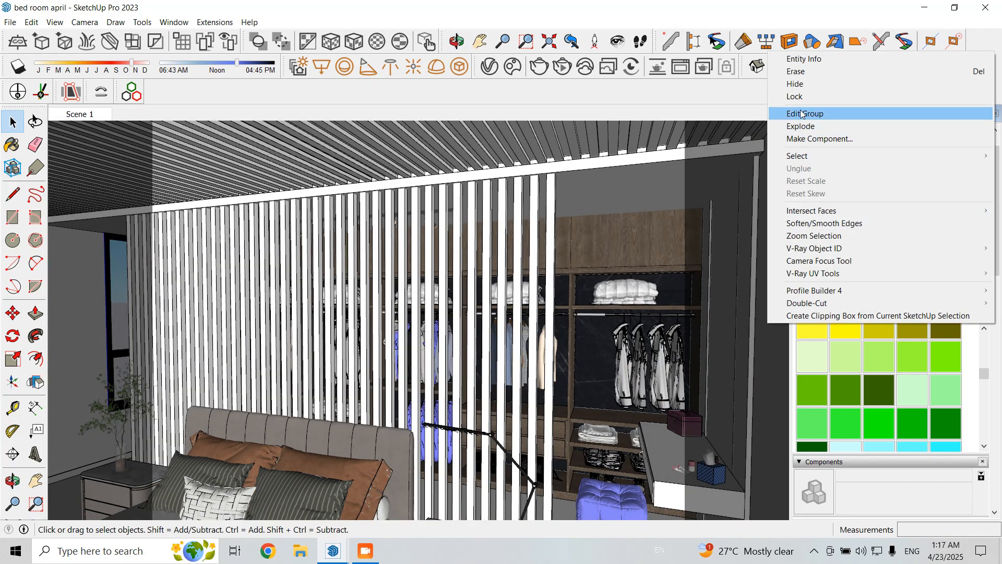
pyautogui.click(795, 83)
pyautogui.moveTo(522, 251); pyautogui.dragTo(543, 255, button='middle')
pyautogui.press('space')
pyautogui.click(524, 220)
pyautogui.rightClick(524, 218)
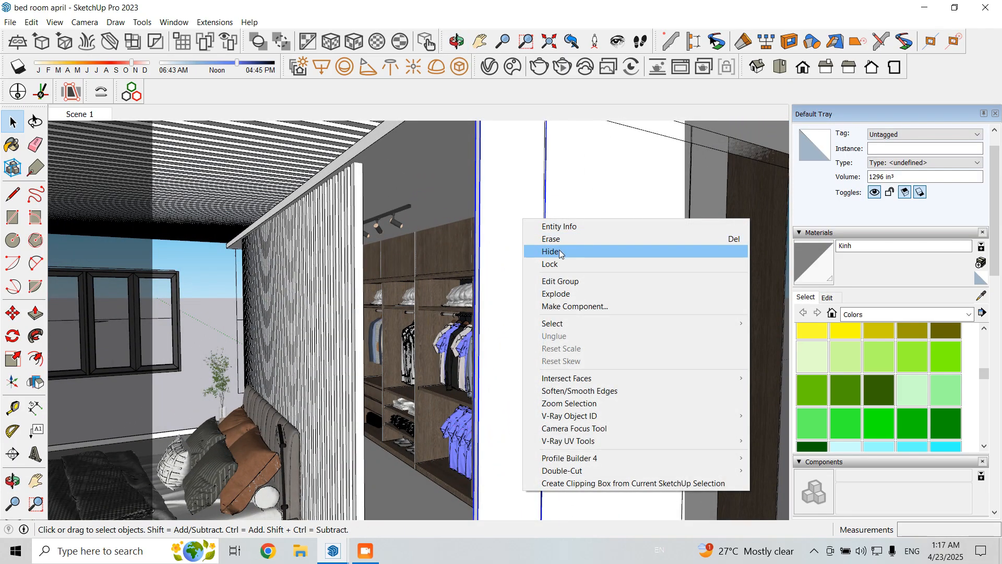
pyautogui.click(559, 249)
pyautogui.click(614, 224)
pyautogui.rightClick(614, 224)
pyautogui.click(641, 254)
# Step: Group the lens surface inside the ceiling track spotlight component and convert the group into a V-Ray Mesh Light
pyautogui.moveTo(641, 253); pyautogui.dragTo(309, 208, button='middle')
pyautogui.scroll(3, 362, 211)
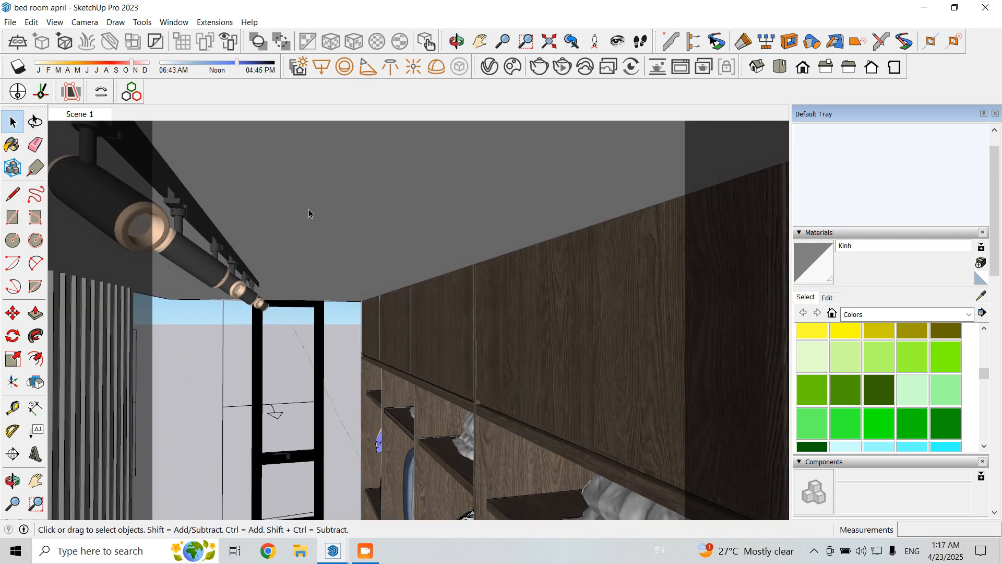
pyautogui.scroll(3, 272, 225)
pyautogui.doubleClick(153, 210)
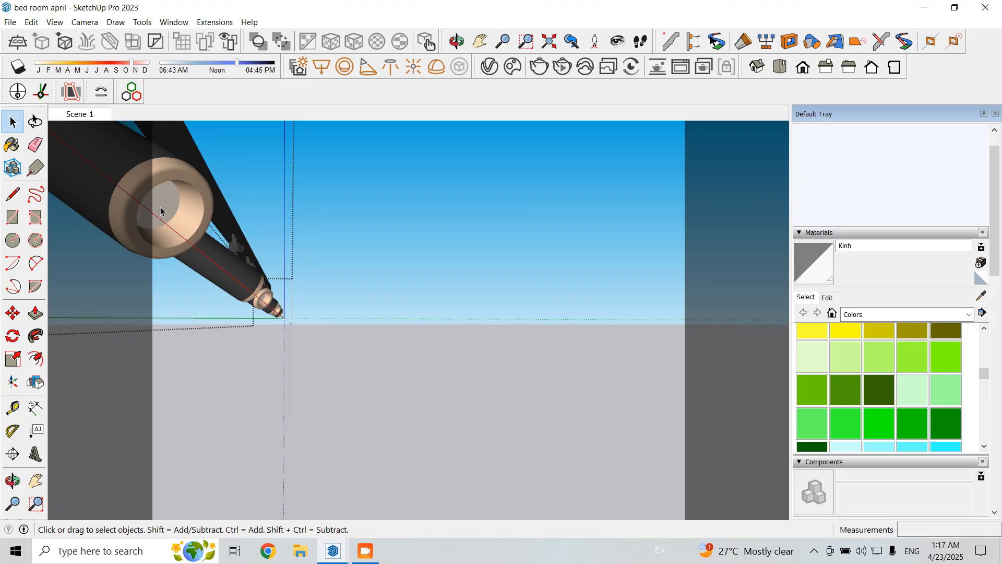
pyautogui.click(160, 204)
pyautogui.doubleClick(162, 201)
pyautogui.click(164, 202)
pyautogui.moveTo(168, 206); pyautogui.dragTo(428, 273, button='middle')
pyautogui.scroll(-3, 428, 261)
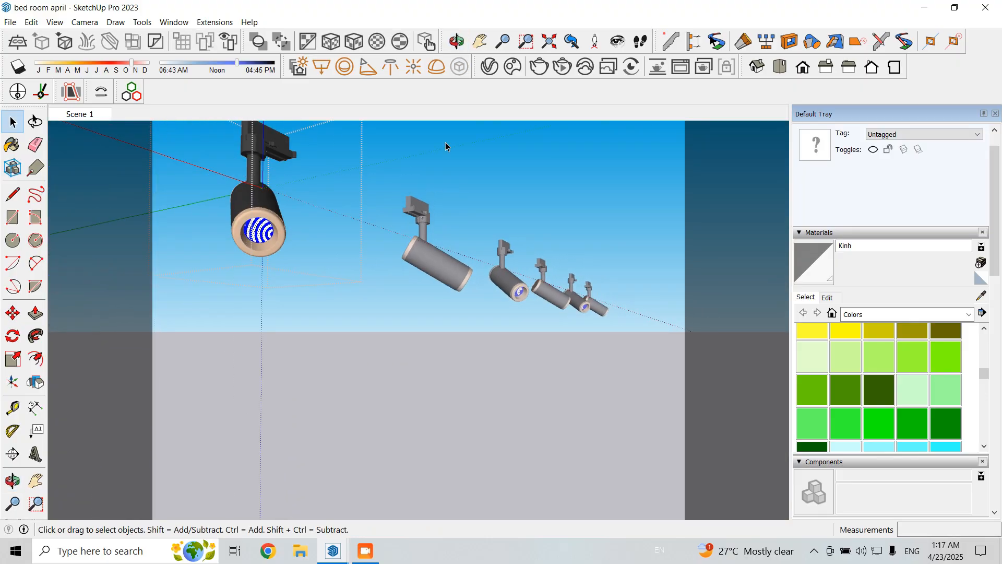
pyautogui.rightClick(260, 235)
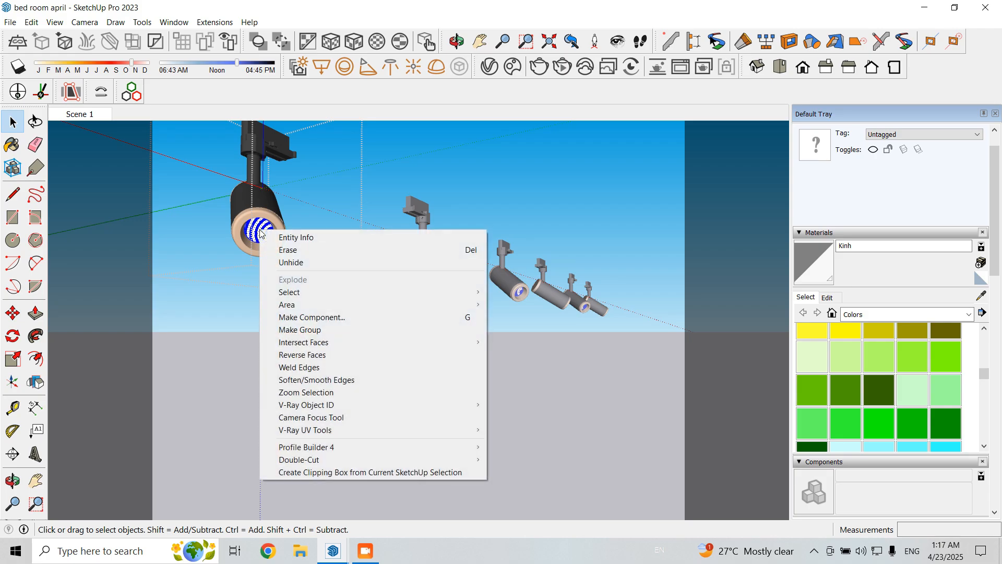
pyautogui.click(312, 330)
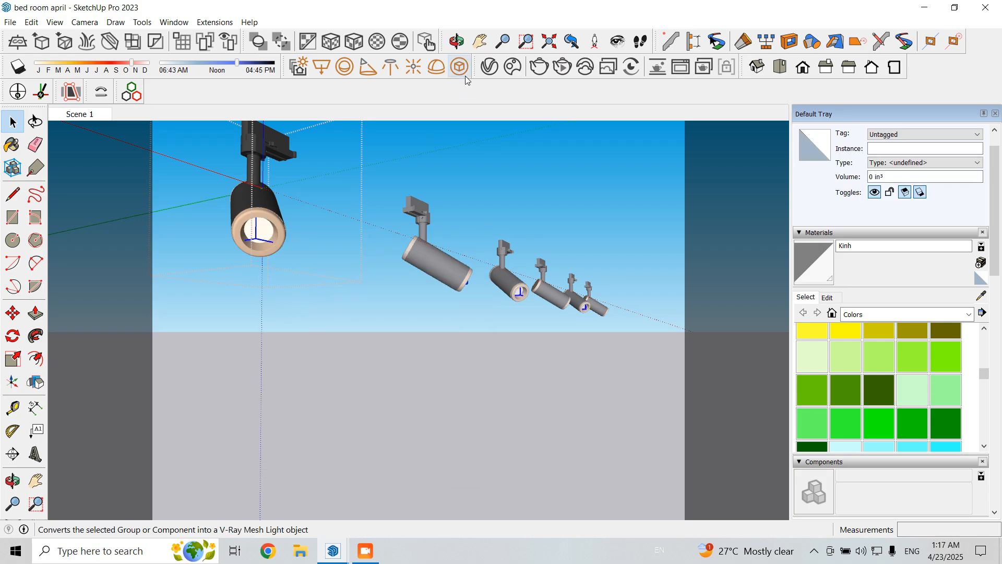
pyautogui.click(466, 72)
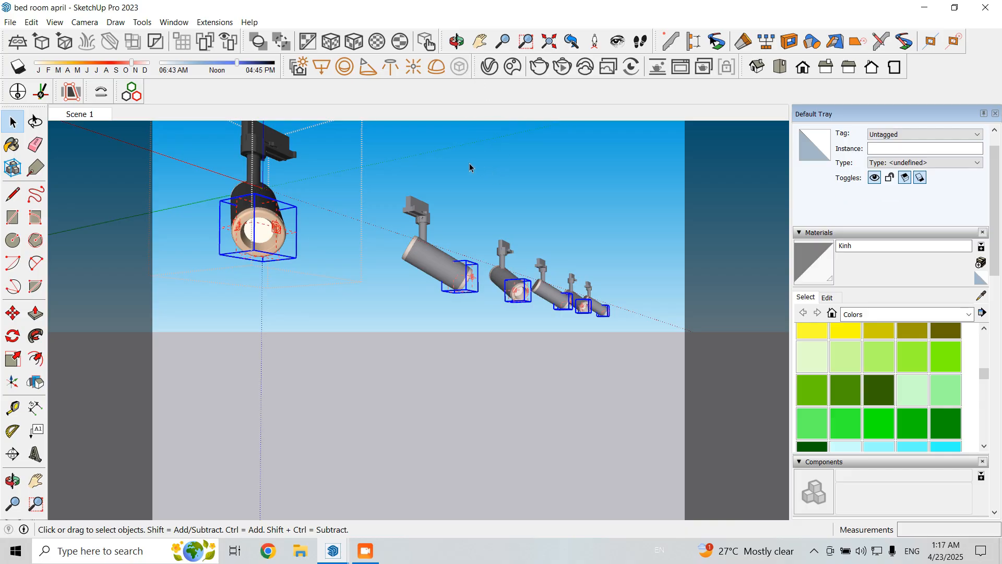
# Step: Rename the Mesh Light in the V-Ray Asset Editor as "sport light"
pyautogui.click(489, 66)
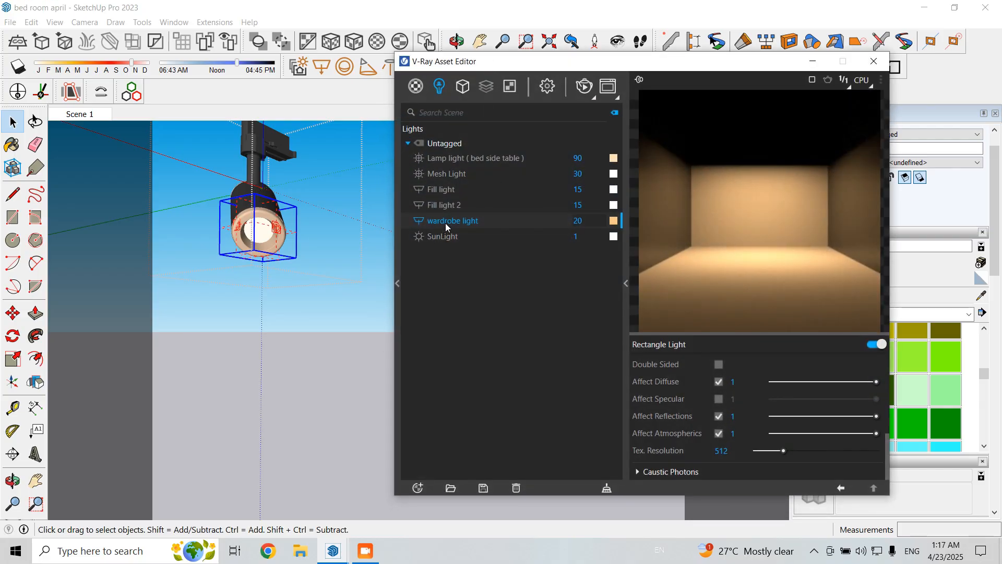
pyautogui.click(461, 178)
pyautogui.rightClick(457, 173)
pyautogui.click(478, 218)
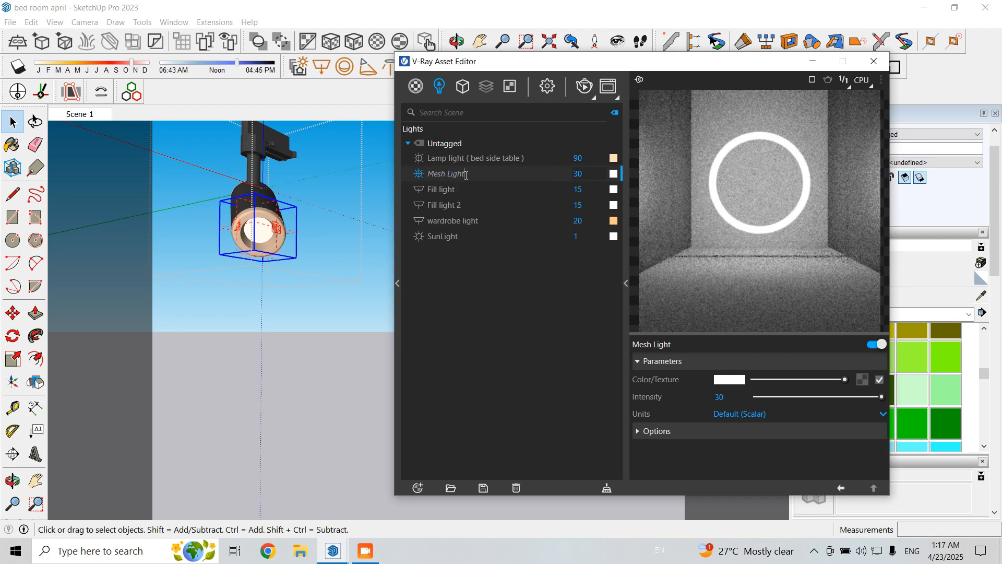
pyautogui.write('sport light')
pyautogui.press('Return')
# Step: Set the sport light's color temperature to 4200 K
pyautogui.click(731, 380)
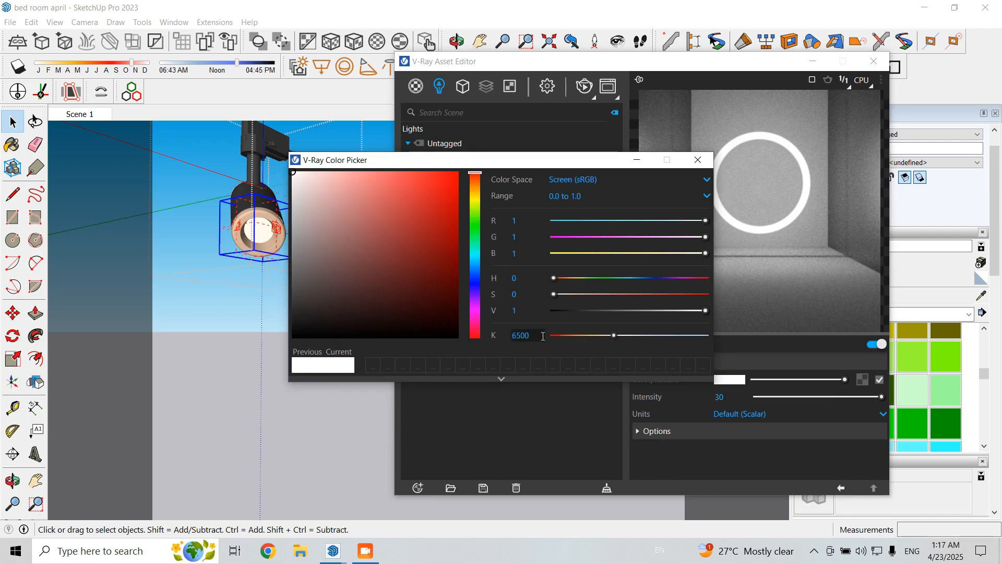
pyautogui.write('4200')
pyautogui.press('Return')
pyautogui.click(698, 160)
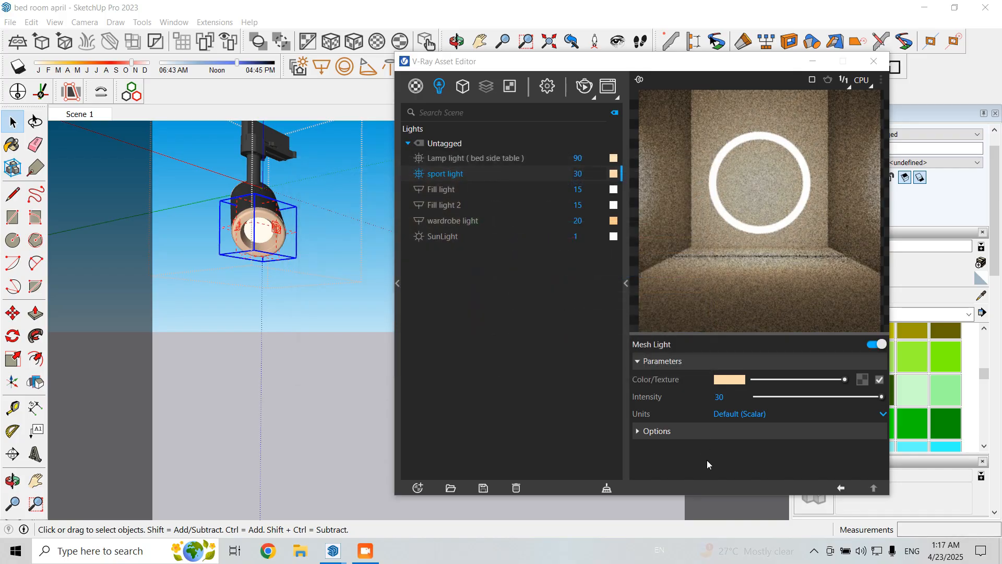
# Step: Set the sport light's units to Radiant power (W), make it invisible, and disable Affect Reflections and Affect Specular
pyautogui.click(722, 420)
pyautogui.click(728, 379)
pyautogui.click(718, 431)
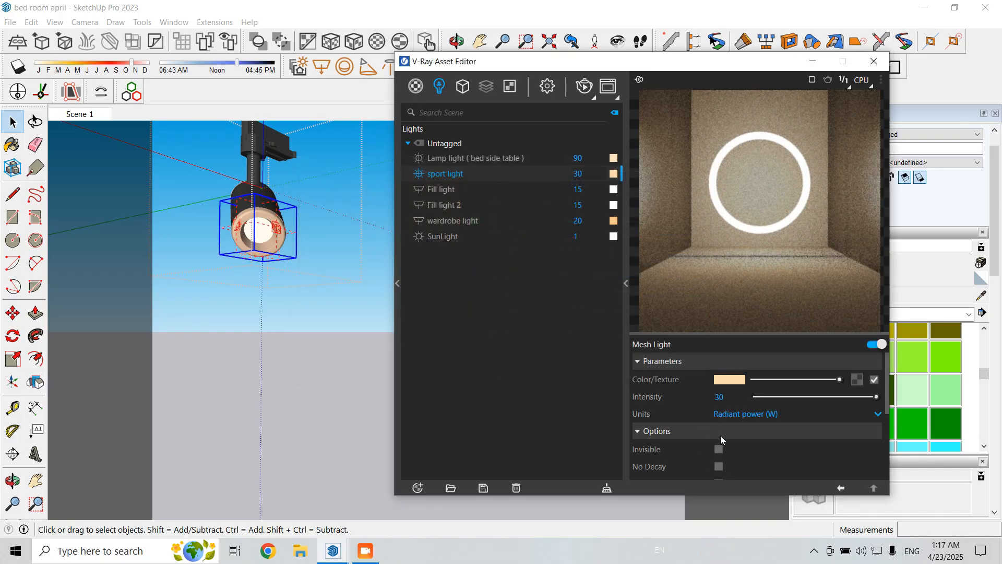
pyautogui.click(719, 448)
pyautogui.scroll(-5, 725, 447)
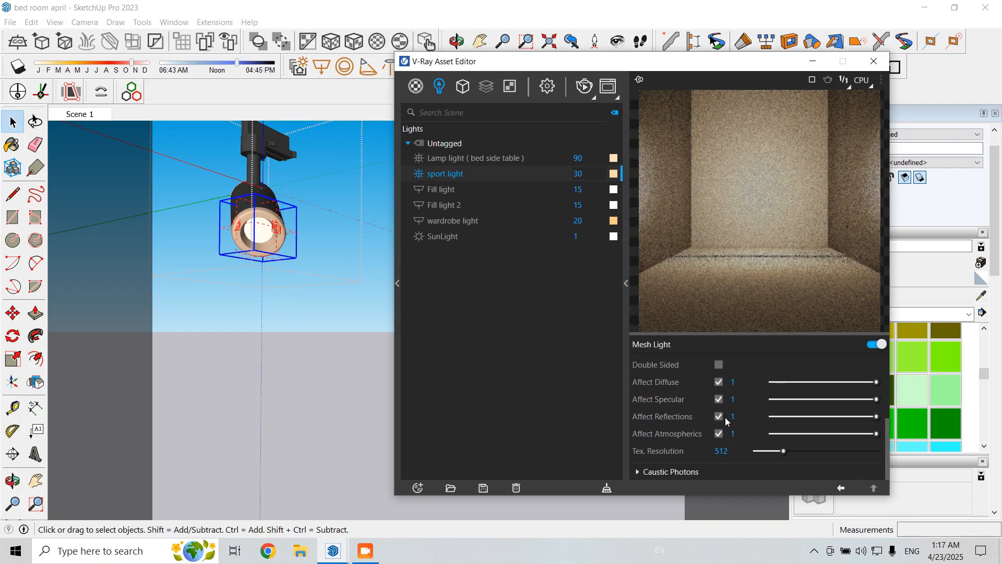
pyautogui.click(719, 416)
pyautogui.click(719, 399)
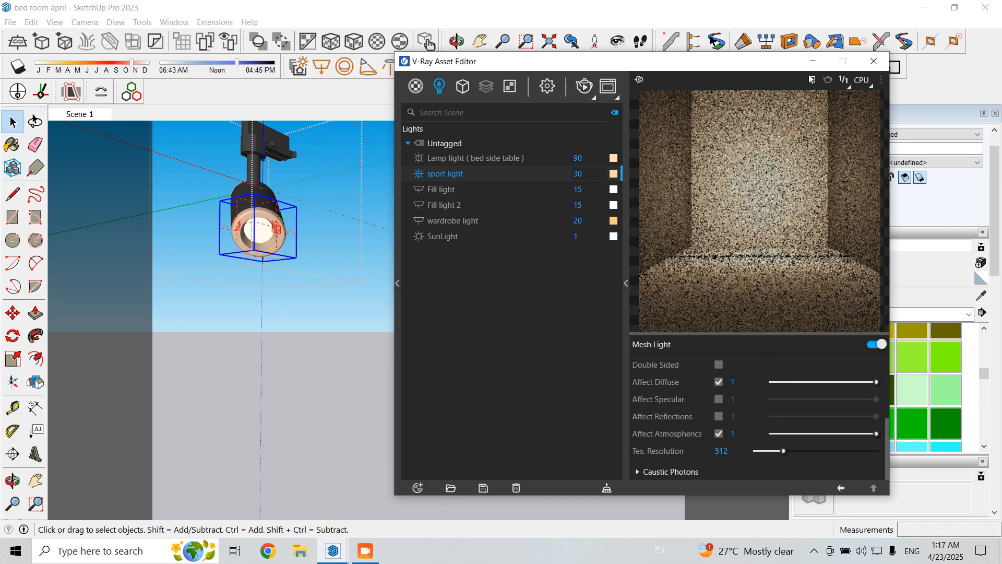
# Step: Return to Scene 1 and test-render the bedroom to check the spotlights, stopping the render when done
pyautogui.click(812, 61)
pyautogui.click(92, 115)
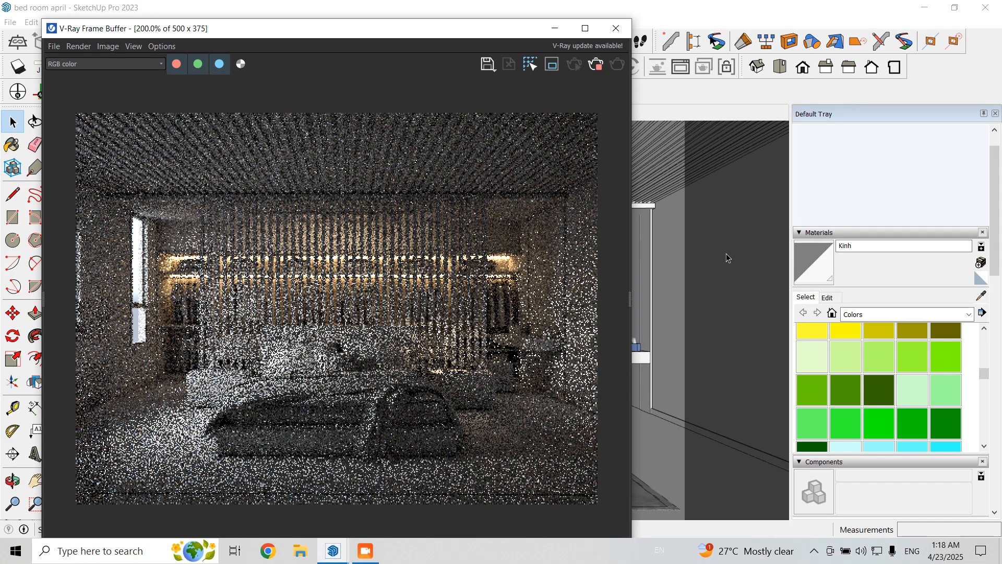
pyautogui.click(593, 64)
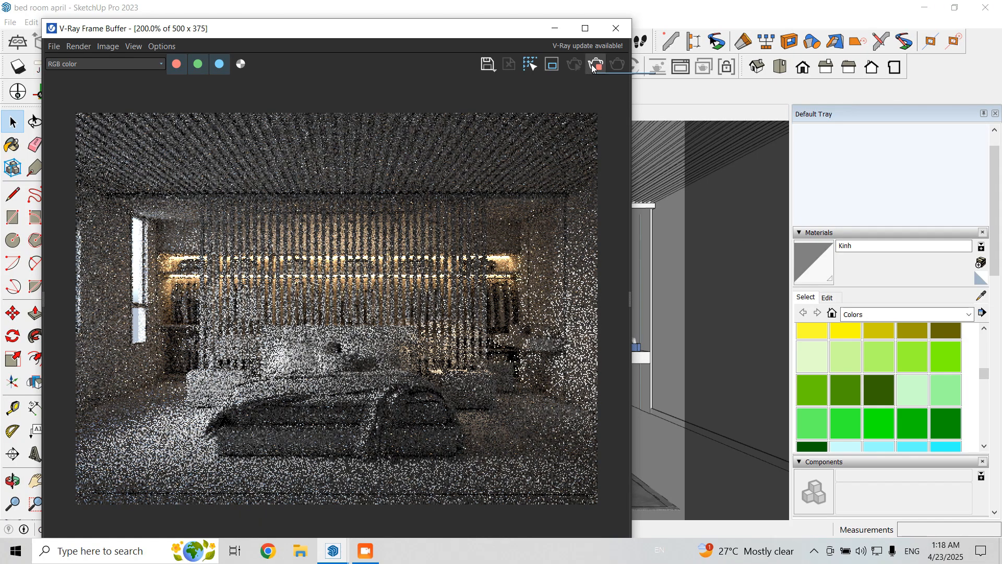
pyautogui.click(555, 28)
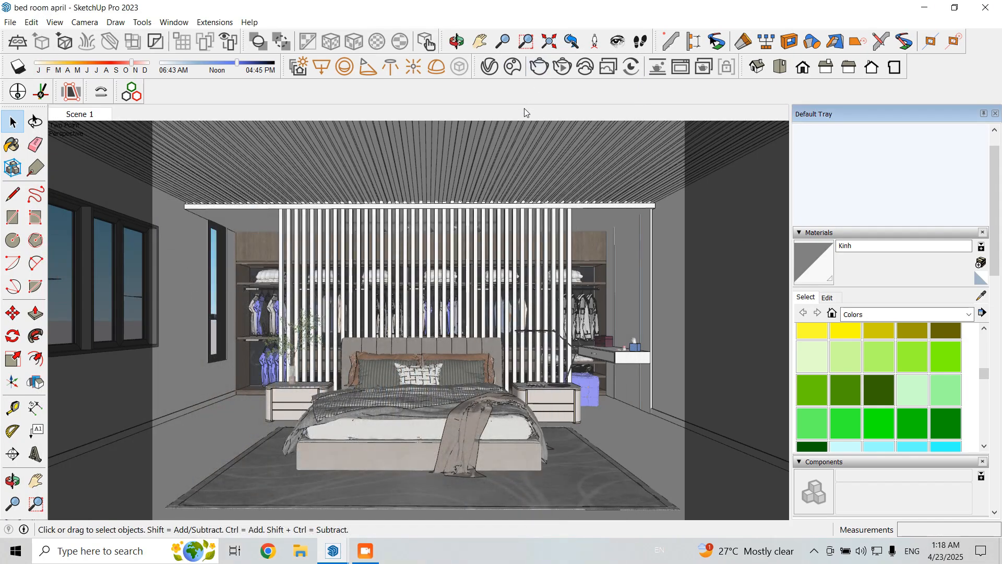
# Step: Draw a V-Ray Rectangle Light, about 149.6 by 1.26 in size, along one groove near the middle of the slatted ceiling
pyautogui.scroll(-3, 528, 400)
pyautogui.scroll(10, 134, 185)
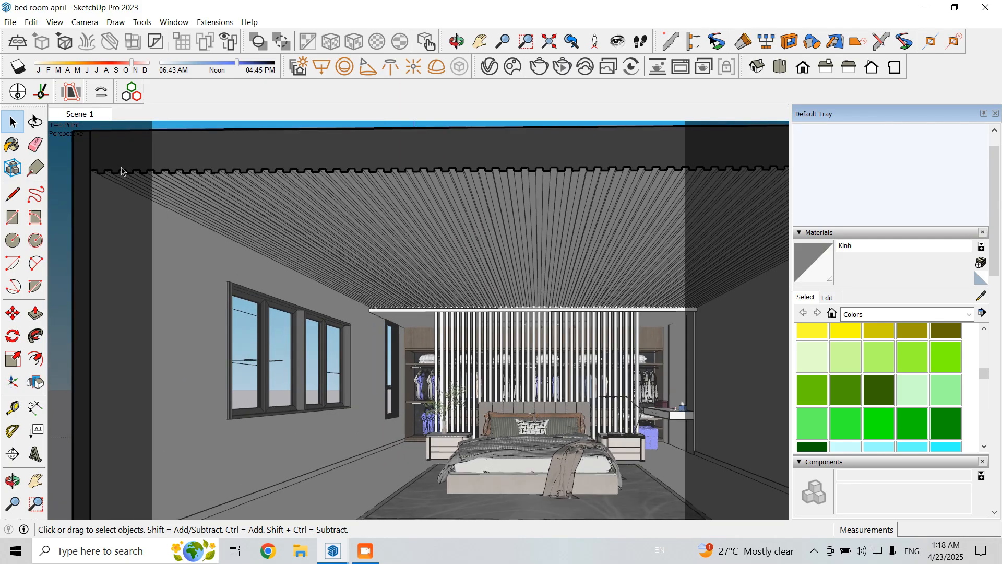
pyautogui.scroll(-5, 502, 346)
pyautogui.moveTo(388, 284); pyautogui.dragTo(447, 290, button='middle')
pyautogui.scroll(-8, 447, 290)
pyautogui.scroll(4, 704, 329)
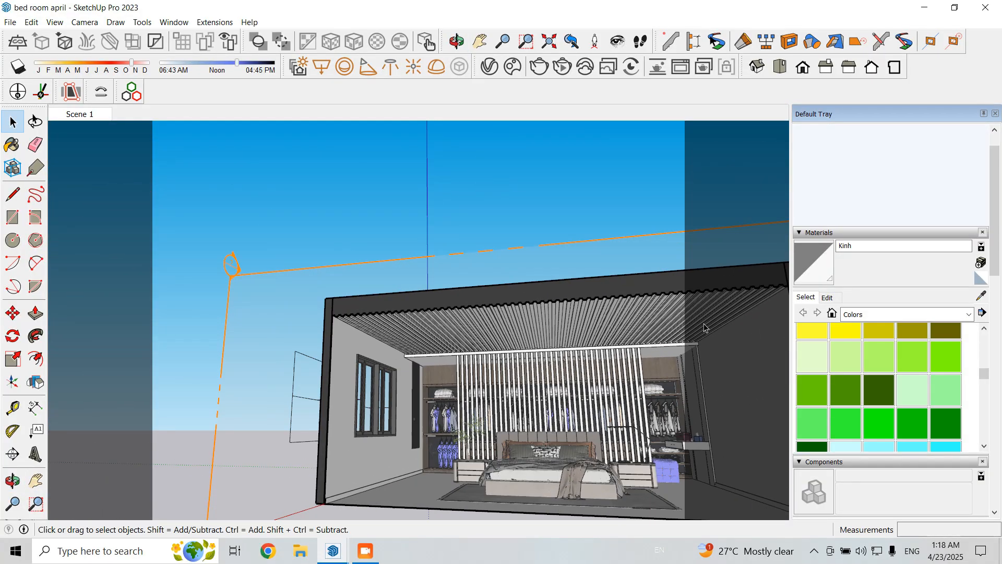
pyautogui.moveTo(560, 350); pyautogui.dragTo(577, 368, button='middle')
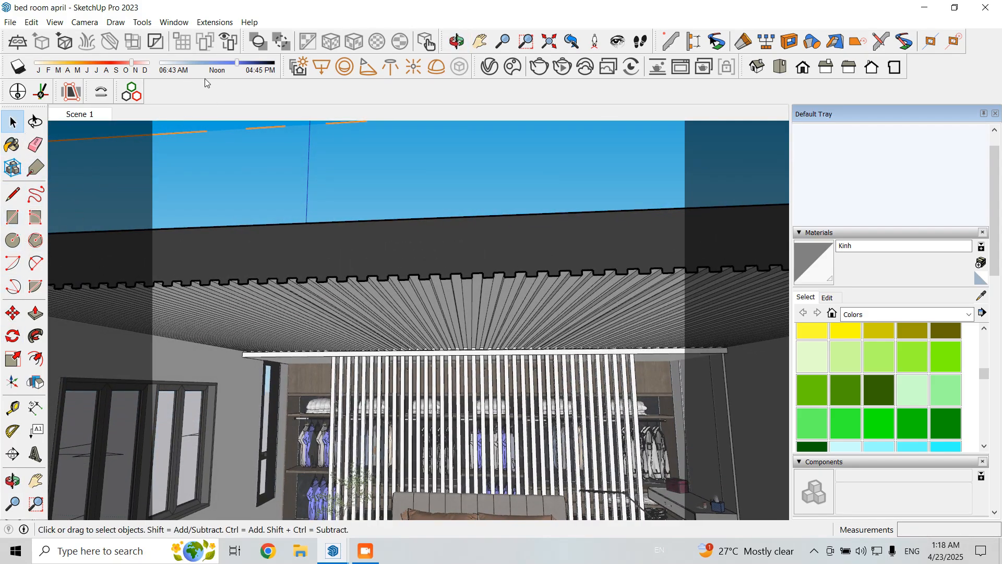
pyautogui.click(320, 68)
pyautogui.moveTo(379, 251); pyautogui.dragTo(395, 259, button='middle')
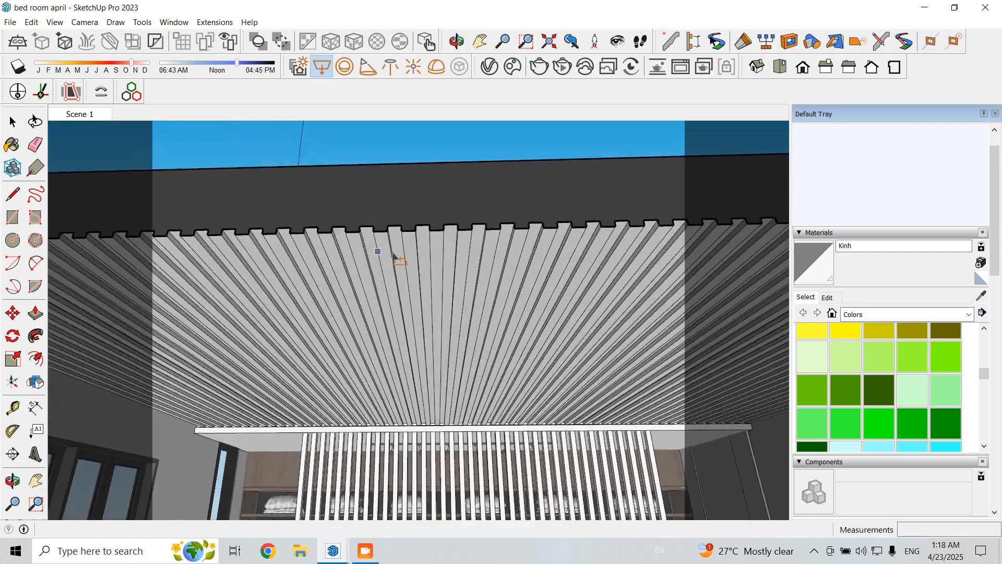
pyautogui.scroll(3, 395, 259)
pyautogui.click(383, 220)
pyautogui.scroll(5, 433, 434)
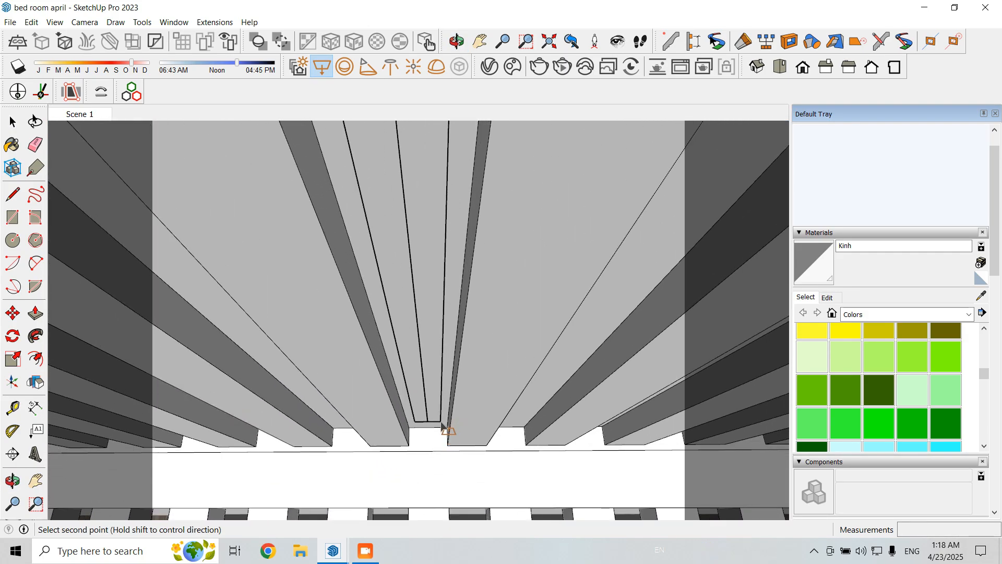
pyautogui.click(398, 441)
pyautogui.scroll(-2, 407, 450)
pyautogui.scroll(-6, 407, 450)
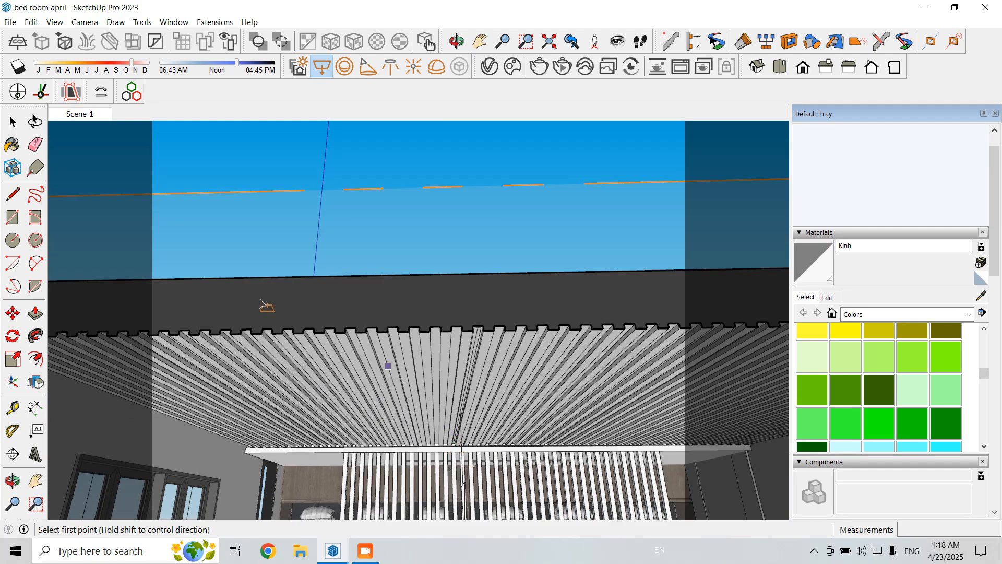
pyautogui.click(10, 122)
# Step: Copy the ceiling rectangle light 8" sideways two grooves over and array it x3
pyautogui.scroll(1, 493, 380)
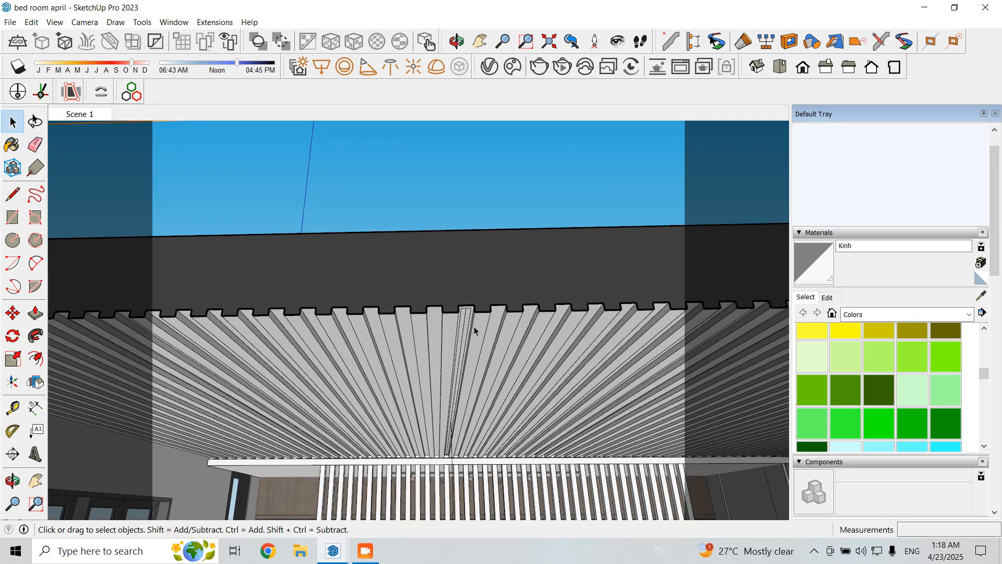
pyautogui.click(470, 327)
pyautogui.click(14, 314)
pyautogui.scroll(2, 506, 315)
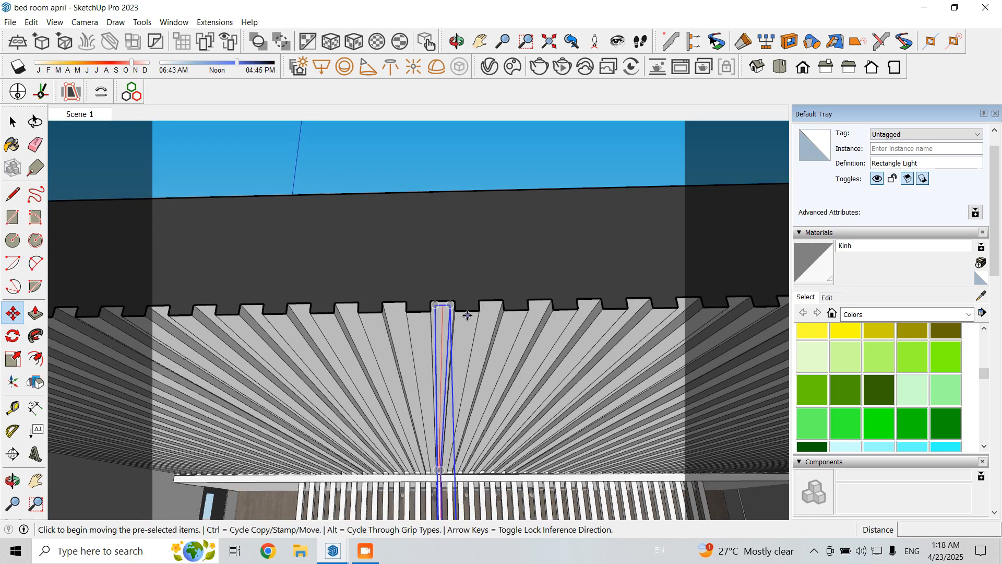
pyautogui.press('ctrl')
pyautogui.click(479, 311)
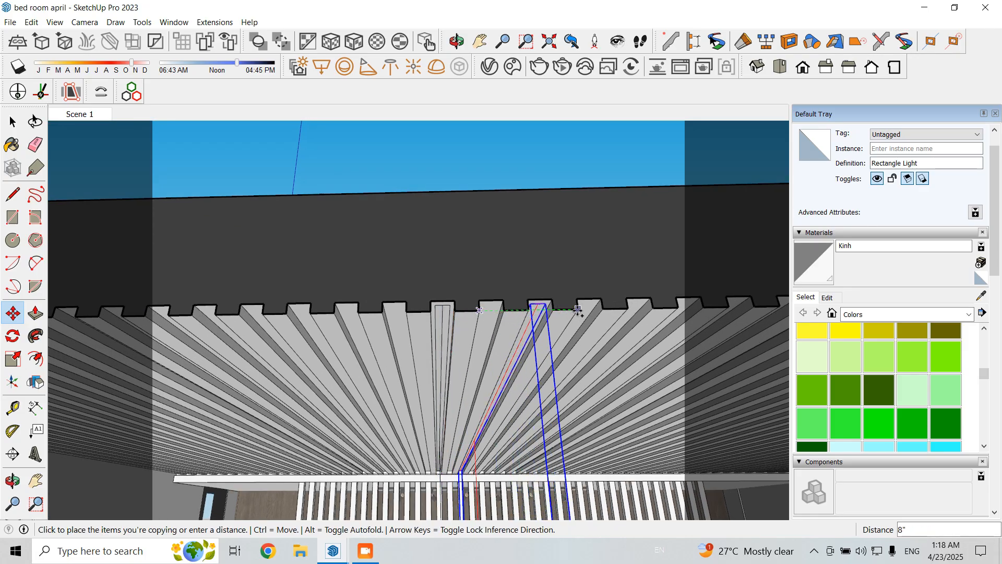
pyautogui.click(578, 311)
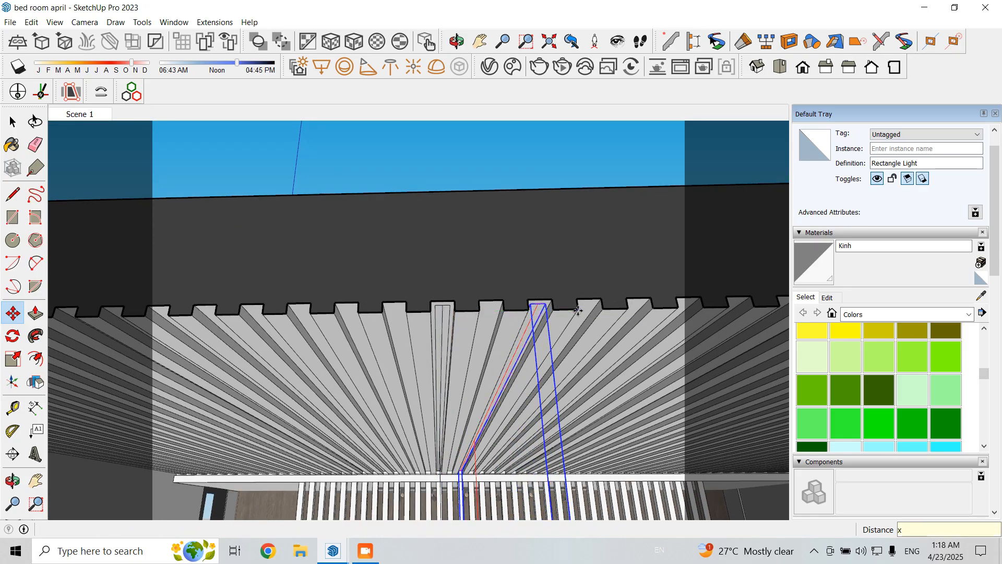
pyautogui.write('x3')
pyautogui.press('Return')
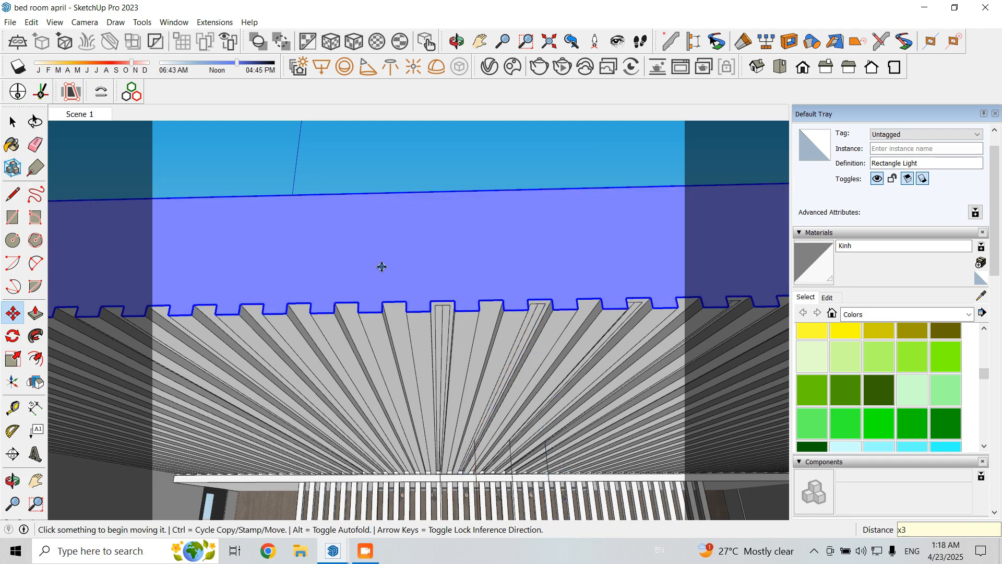
# Step: Return to the Scene 1 camera view and examine how the new ceiling lights are spread over the room
pyautogui.scroll(-3, 374, 279)
pyautogui.moveTo(443, 326); pyautogui.dragTo(431, 416, button='middle')
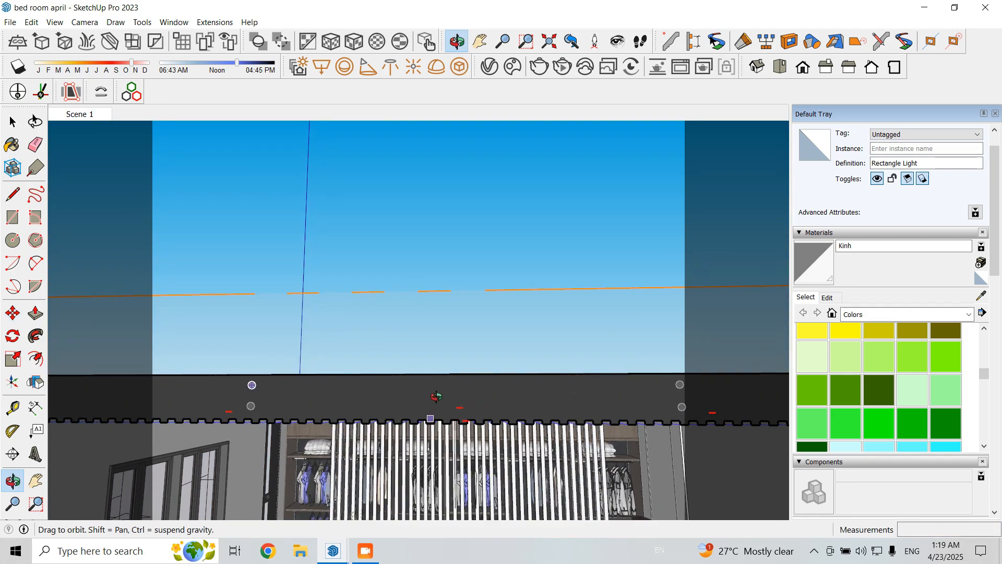
pyautogui.scroll(-3, 391, 287)
pyautogui.click(12, 122)
pyautogui.scroll(-2, 466, 188)
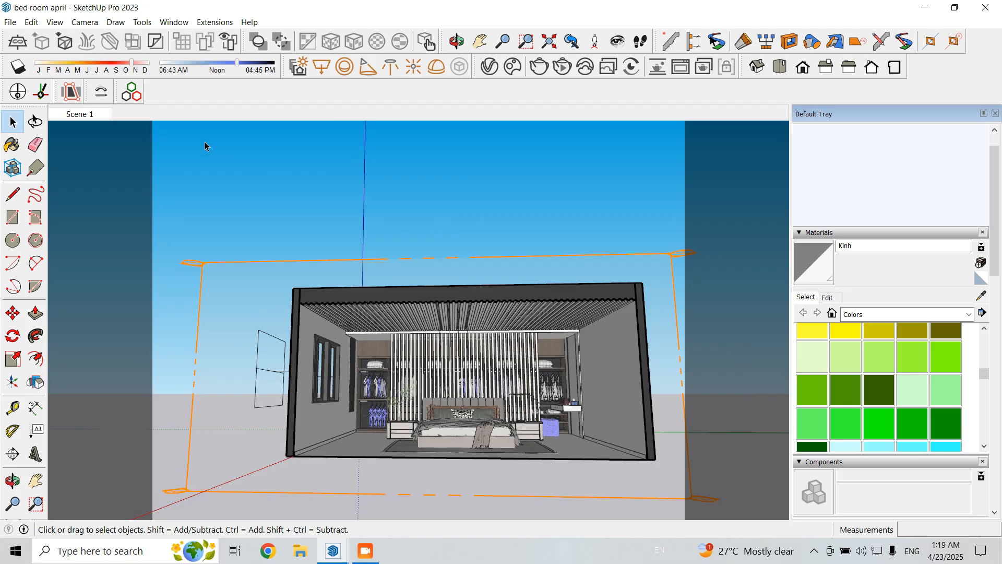
pyautogui.click(95, 120)
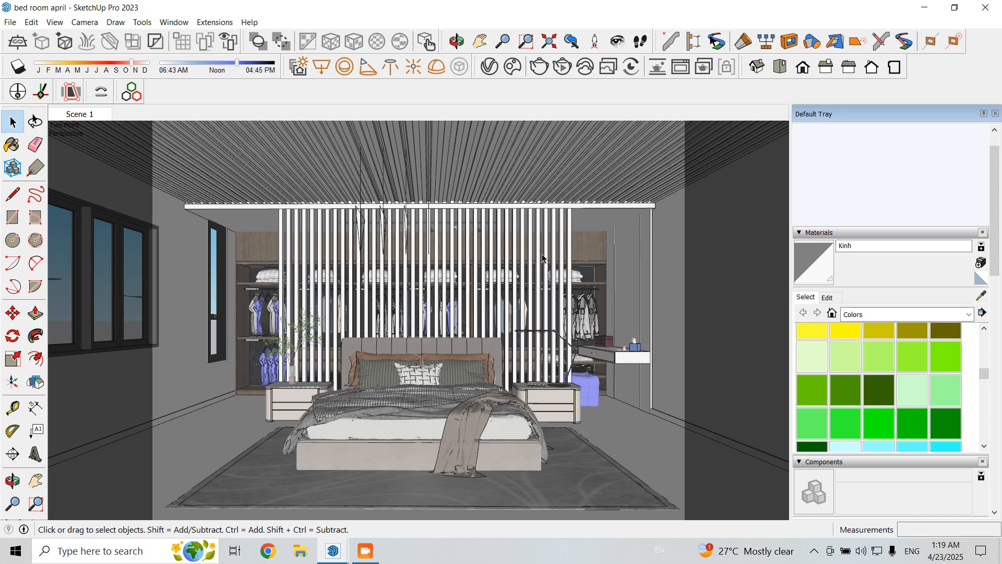
pyautogui.click(468, 294)
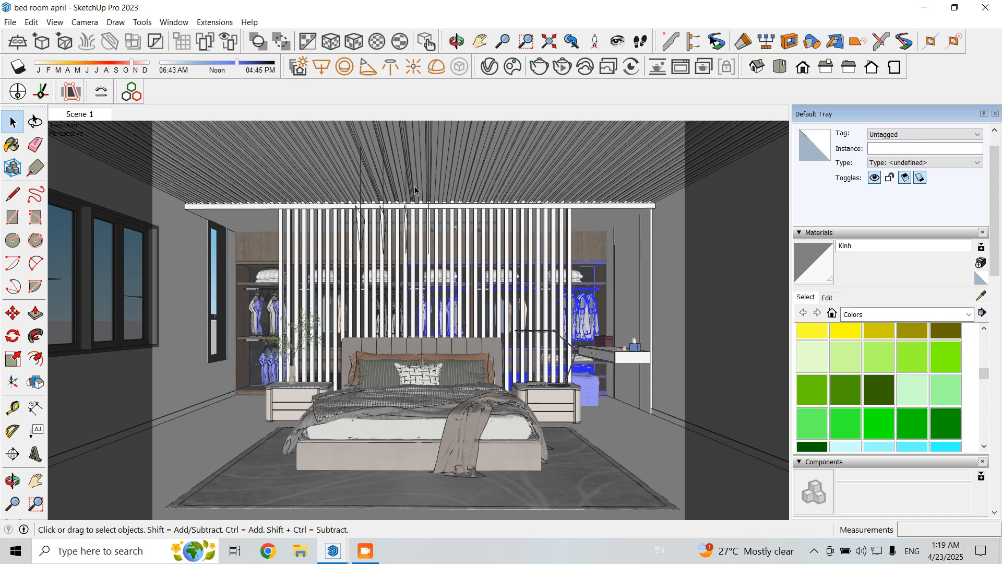
# Step: Copy two of the ceiling rectangle lights about 1' 3 7/8" toward the desk side of the ceiling and return to Scene 1
pyautogui.scroll(5, 423, 177)
pyautogui.click(446, 224)
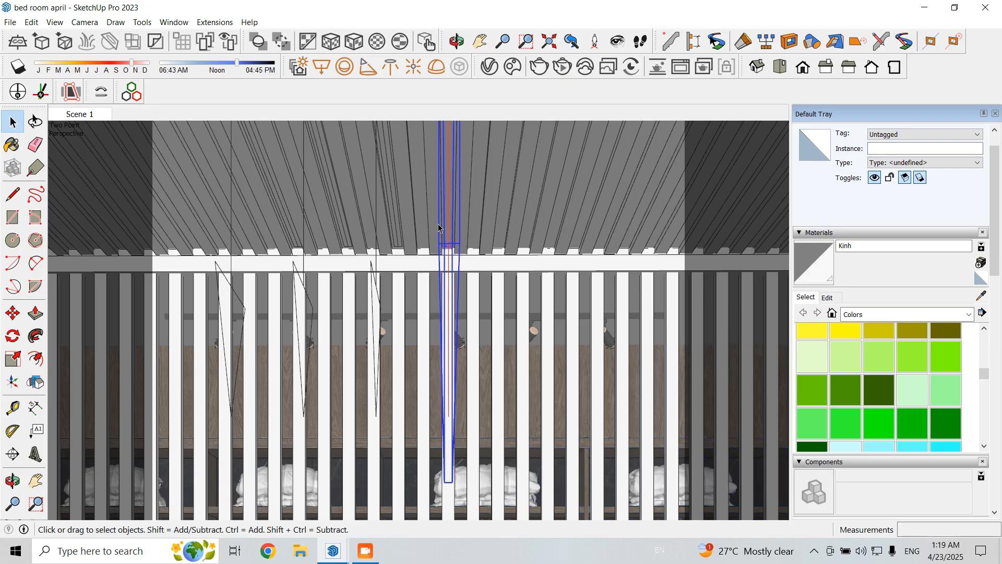
pyautogui.keyDown('shift'); pyautogui.click(392, 216); pyautogui.keyUp('shift')
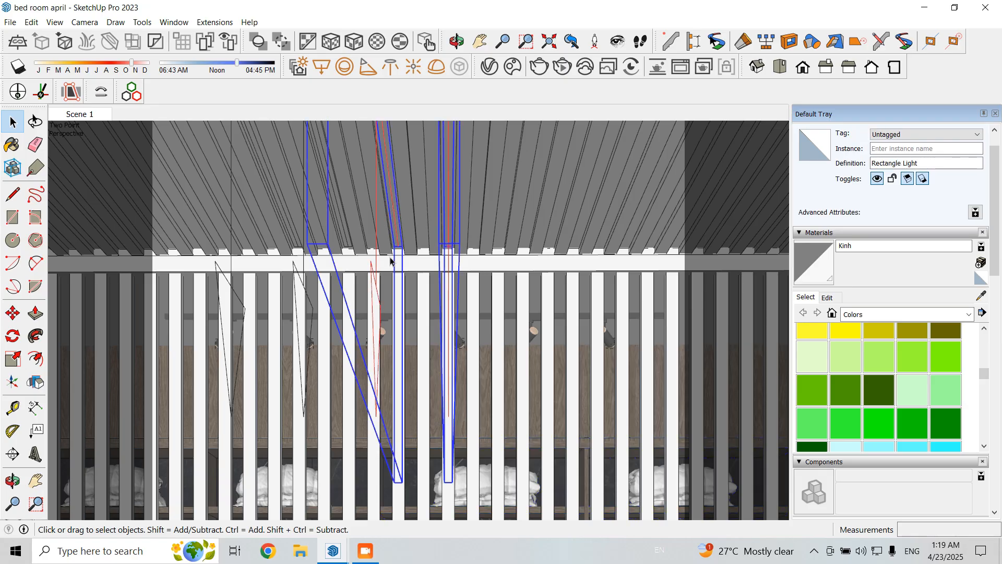
pyautogui.click(12, 314)
pyautogui.scroll(1, 501, 253)
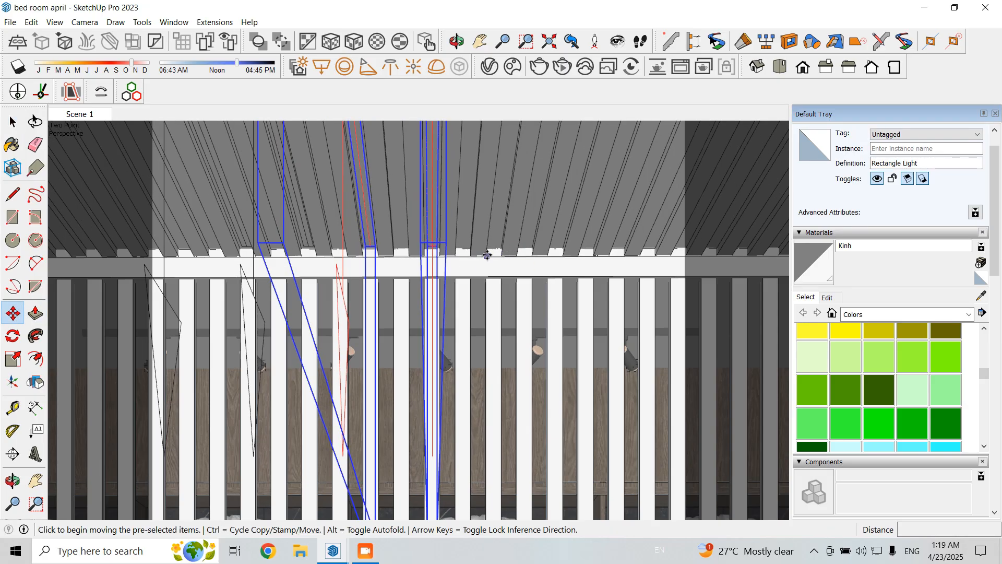
pyautogui.press('ctrl')
pyautogui.click(487, 255)
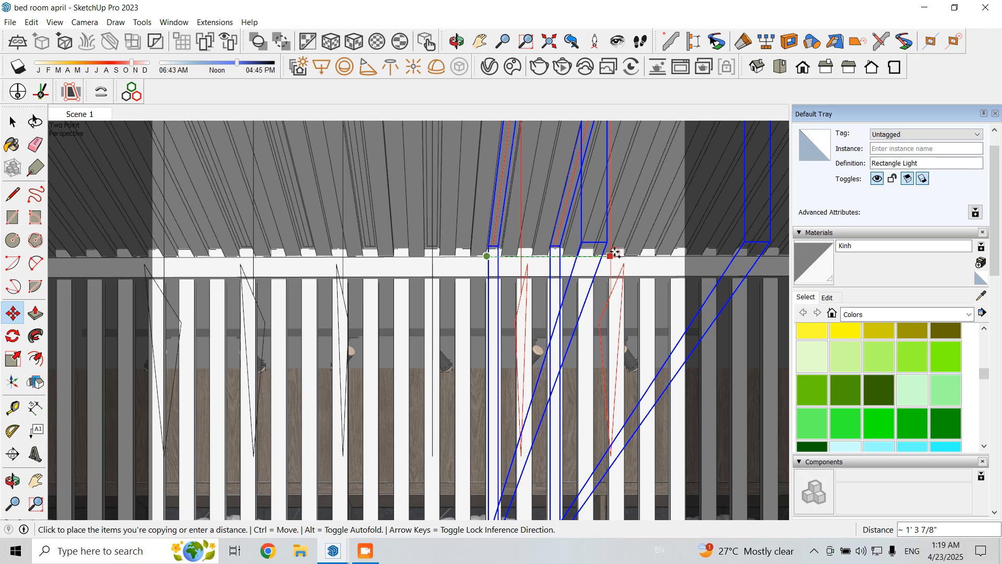
pyautogui.press('Escape')
pyautogui.press('space')
pyautogui.click(76, 114)
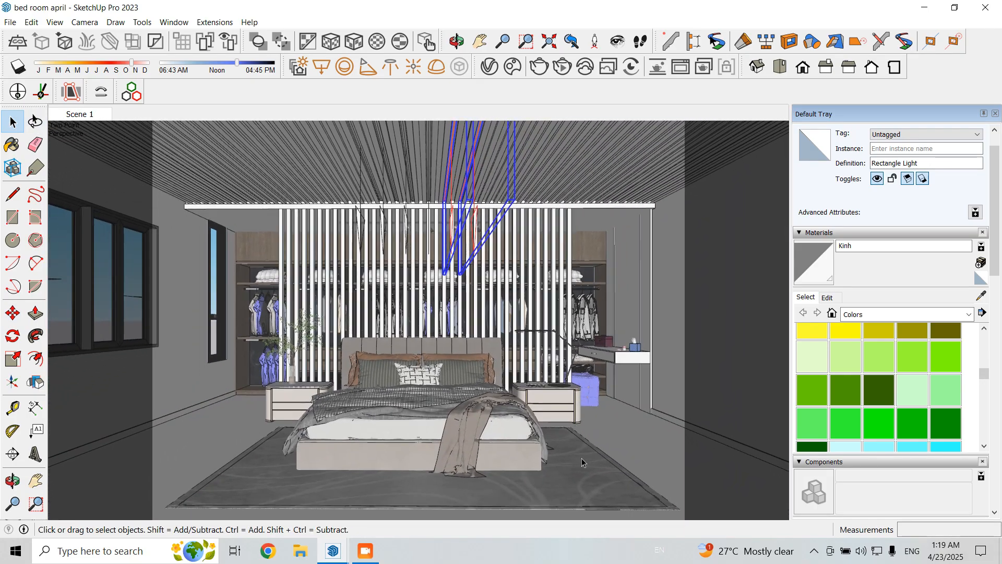
pyautogui.click(582, 462)
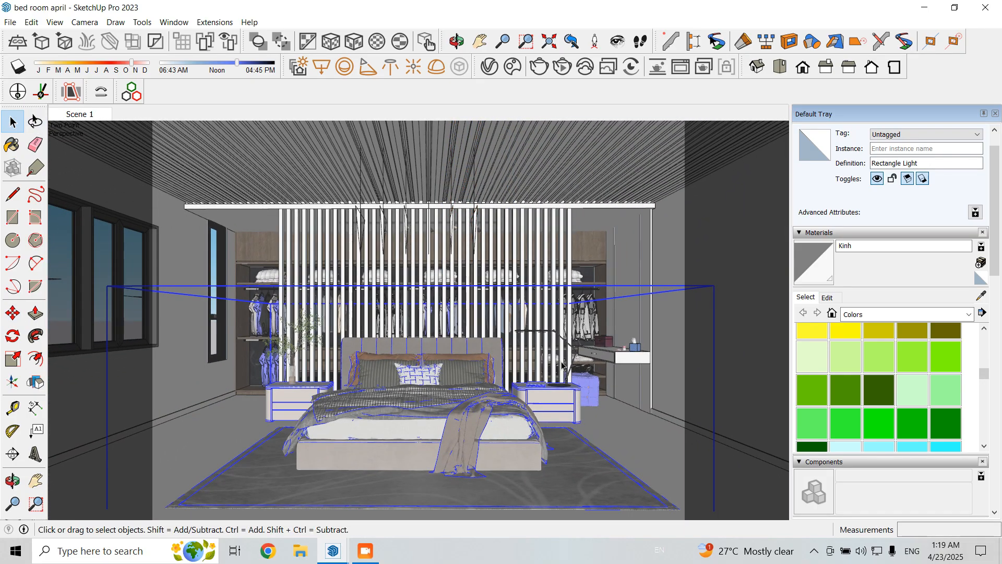
# Step: Rename the new Rectangle Light in the V-Ray Asset Editor as "ceilig light"
pyautogui.click(489, 67)
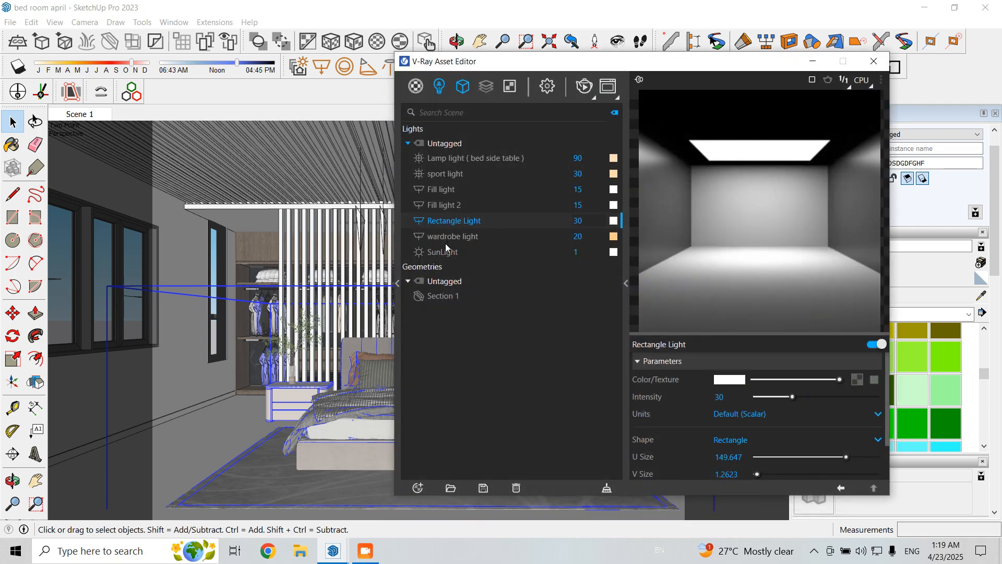
pyautogui.rightClick(457, 222)
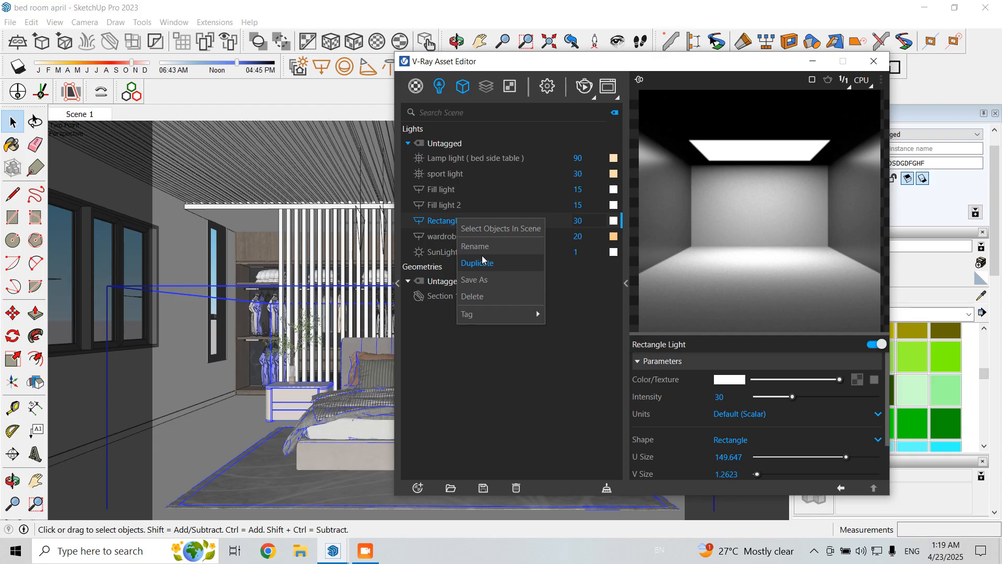
pyautogui.click(486, 262)
pyautogui.write('ceilig light')
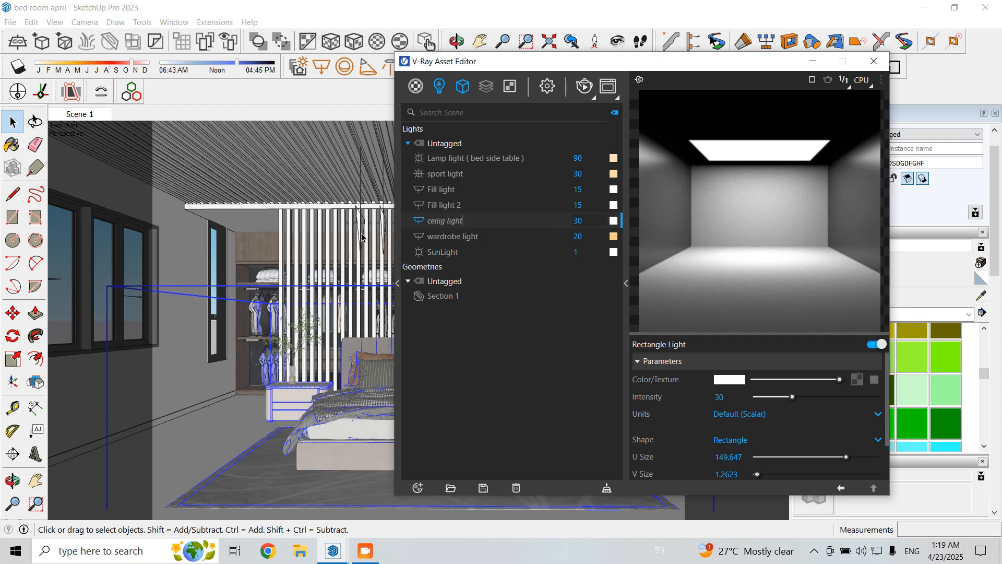
pyautogui.press('Return')
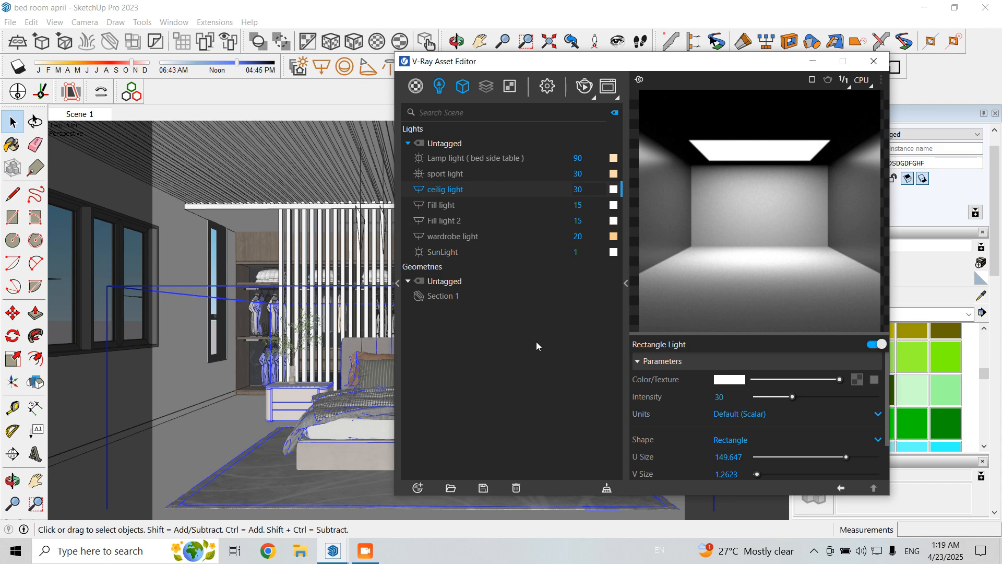
# Step: Make the "ceilig light" rectangle light invisible and disable its Affect Specular option
pyautogui.scroll(-2, 741, 437)
pyautogui.scroll(-5, 707, 433)
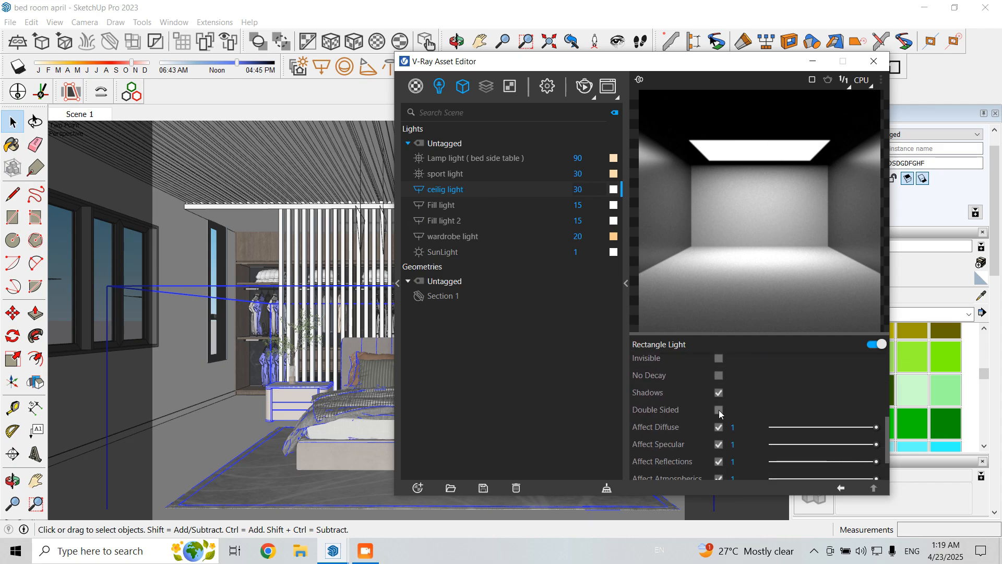
pyautogui.scroll(-2, 697, 431)
pyautogui.click(718, 398)
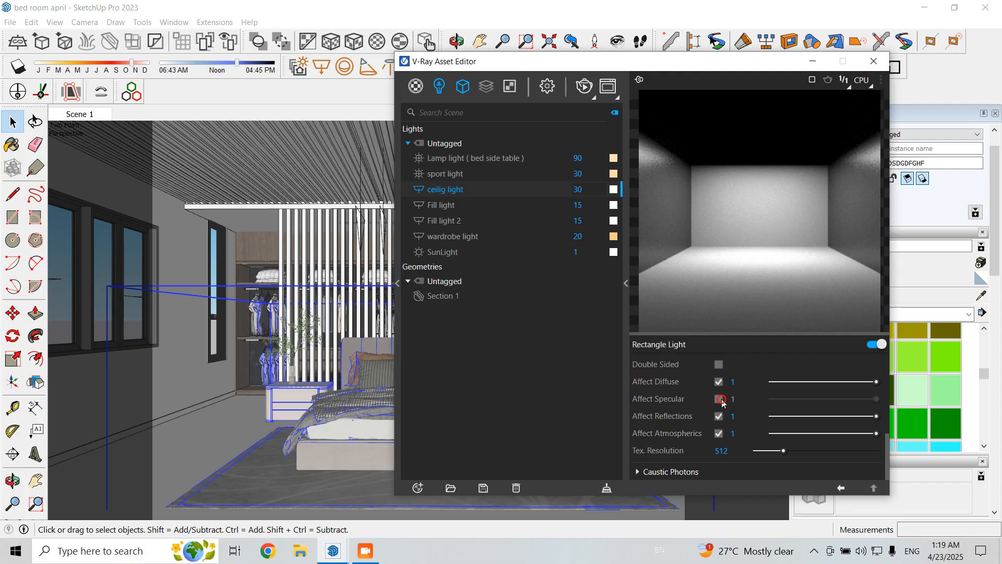
pyautogui.scroll(10, 718, 427)
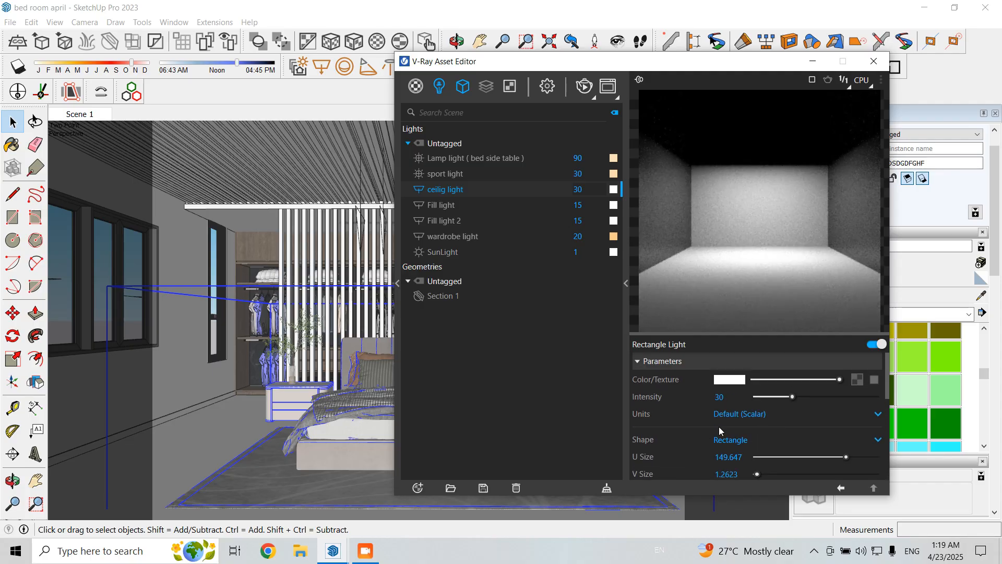
# Step: Switch the "ceilig light" units to Radiant power (W) and set its intensity to 25
pyautogui.click(730, 418)
pyautogui.click(722, 378)
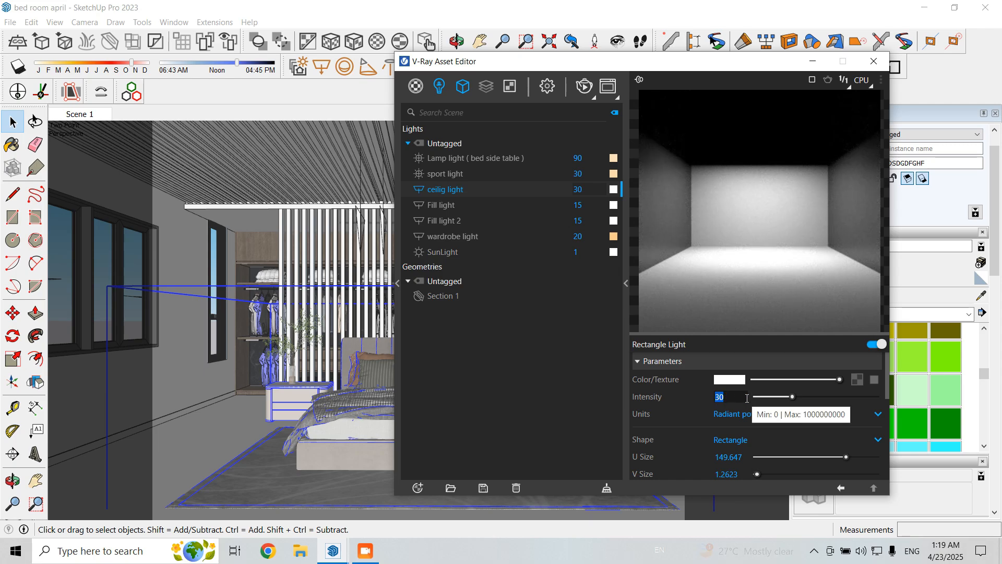
pyautogui.write('10')
pyautogui.press('Return')
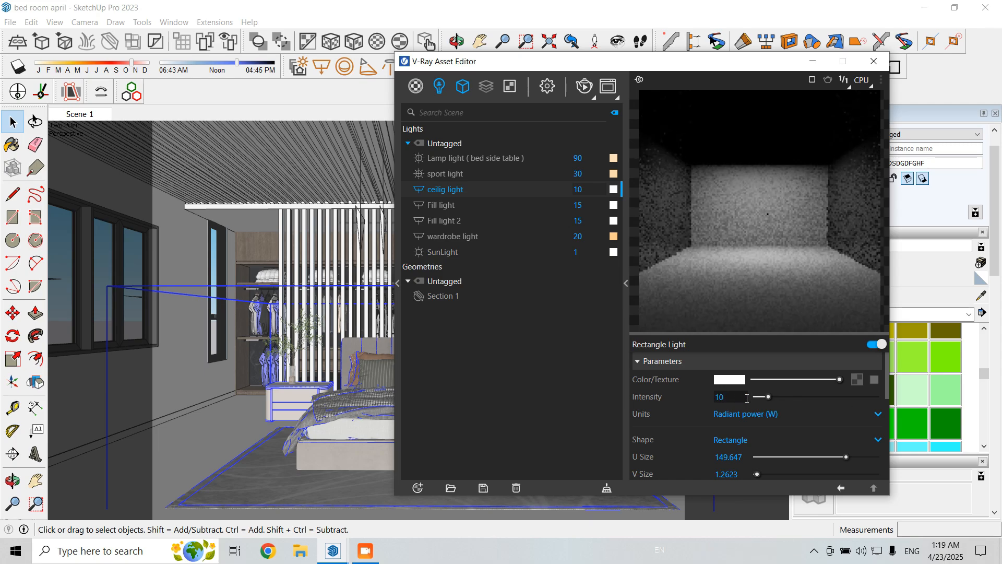
pyautogui.click(727, 397)
pyautogui.write('2')
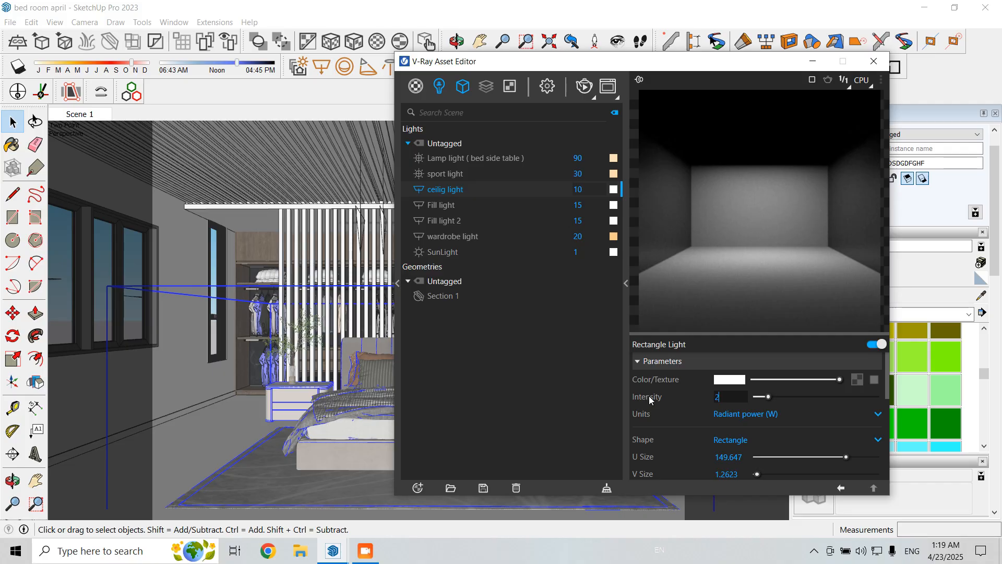
pyautogui.write('5')
pyautogui.press('Return')
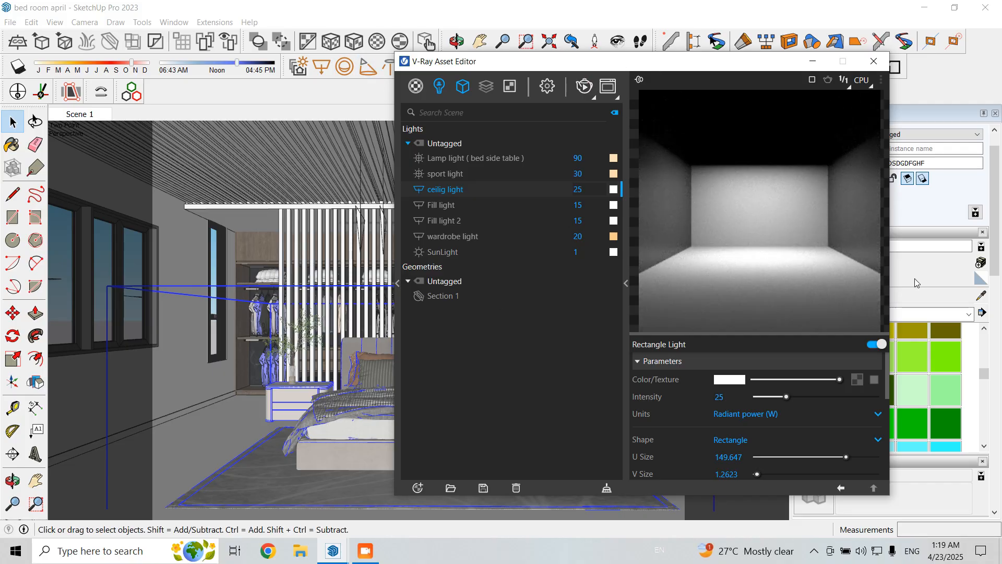
# Step: Start an interactive render and turn off the Invisible option of "ceilig light", keeping the render in view beside the Asset Editor
pyautogui.click(584, 86)
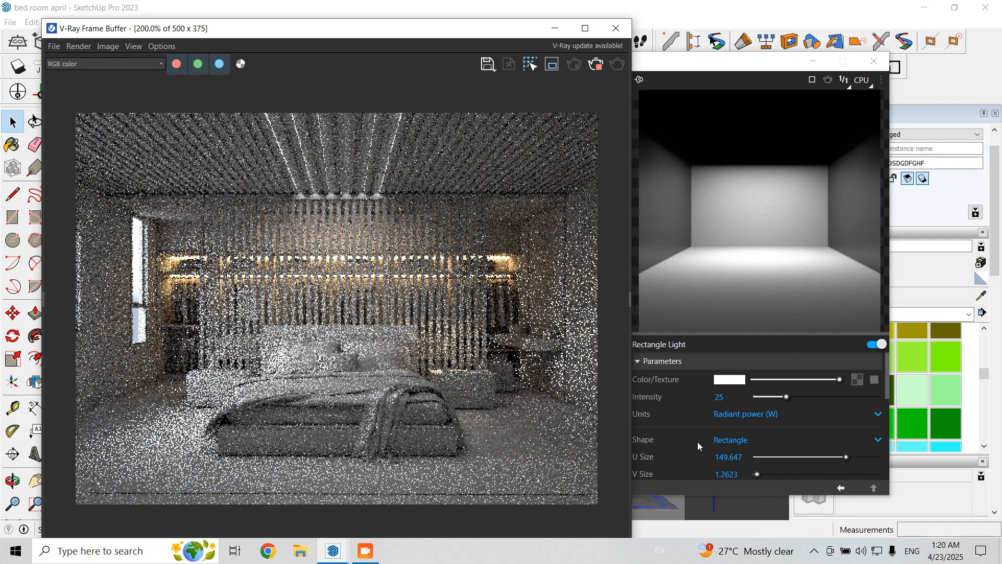
pyautogui.scroll(-5, 697, 440)
pyautogui.click(719, 405)
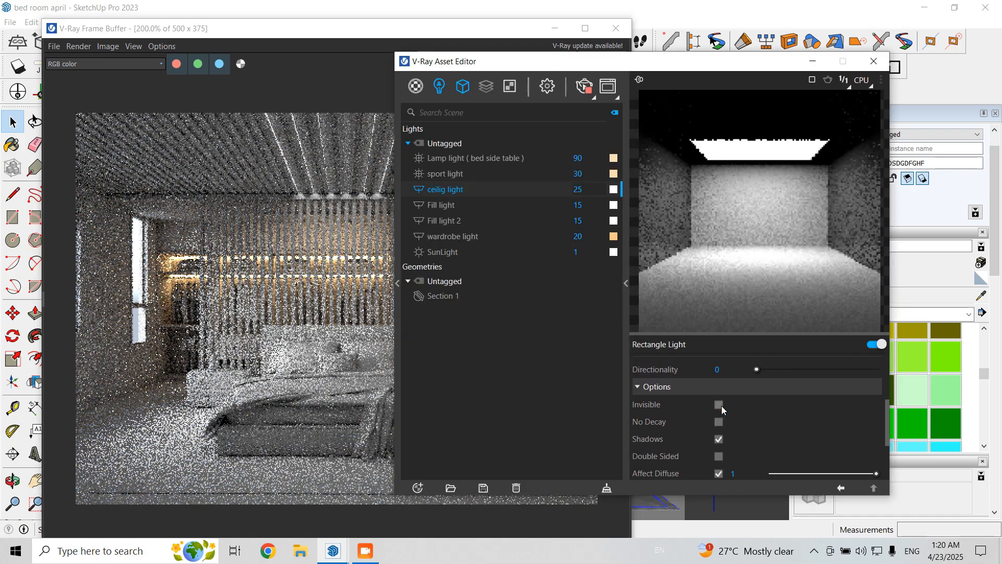
pyautogui.moveTo(702, 68); pyautogui.dragTo(776, 62)
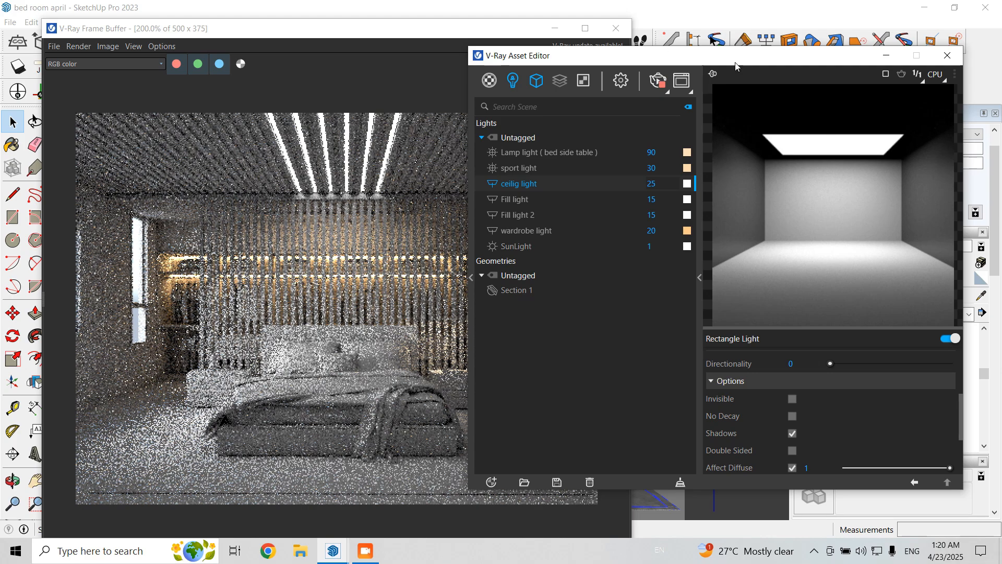
pyautogui.moveTo(736, 57); pyautogui.dragTo(716, 27)
# Step: Set the color temperature of "ceilig light" to 5000 K in the V-Ray Color Picker
pyautogui.scroll(3, 763, 389)
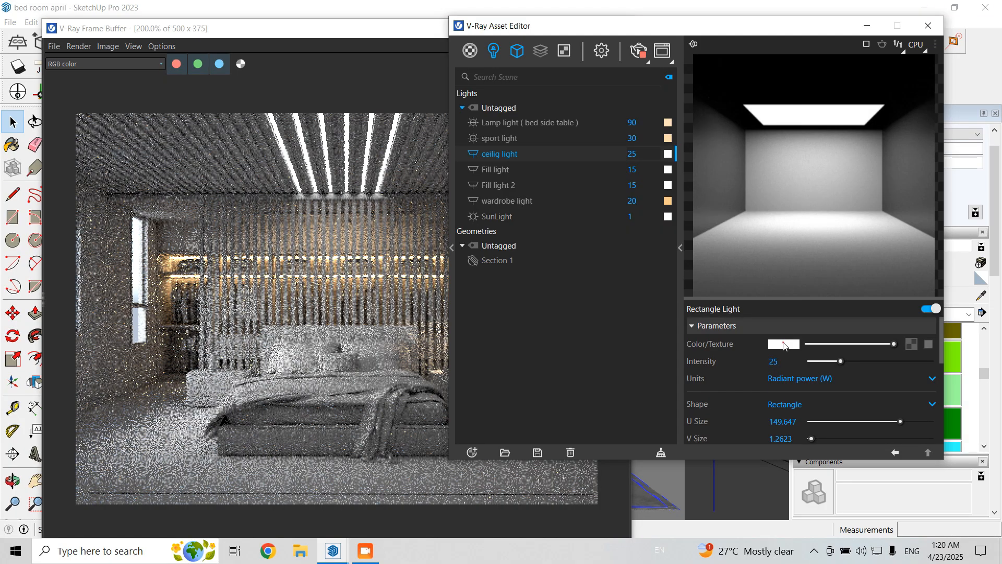
pyautogui.click(785, 344)
pyautogui.click(417, 234)
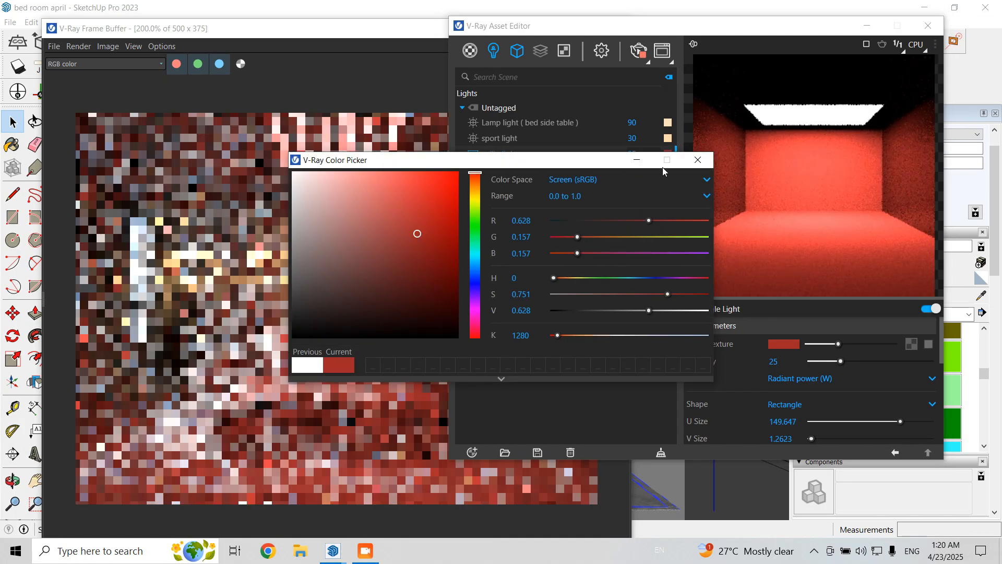
pyautogui.moveTo(538, 165); pyautogui.dragTo(746, 155)
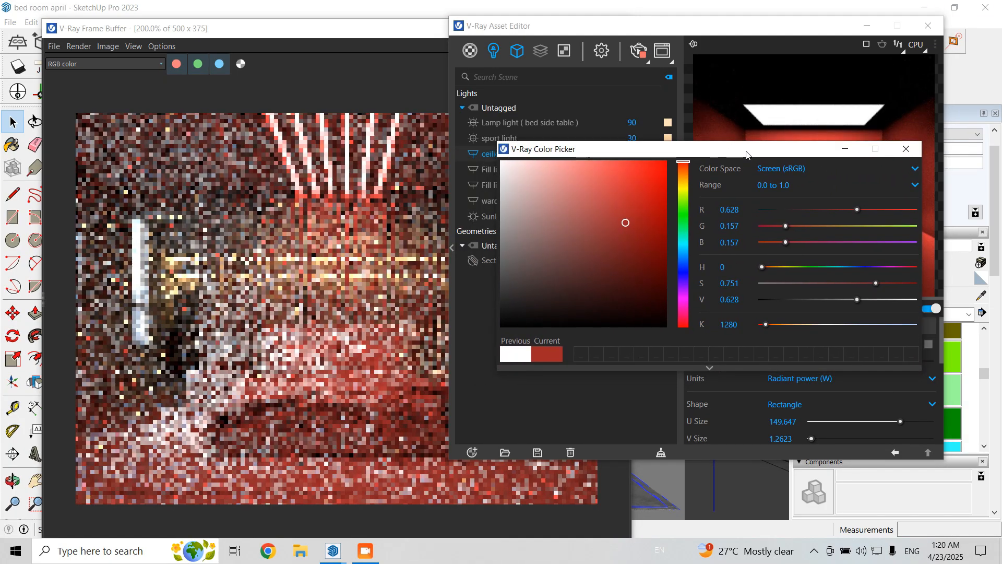
pyautogui.doubleClick(751, 324)
pyautogui.write('2000')
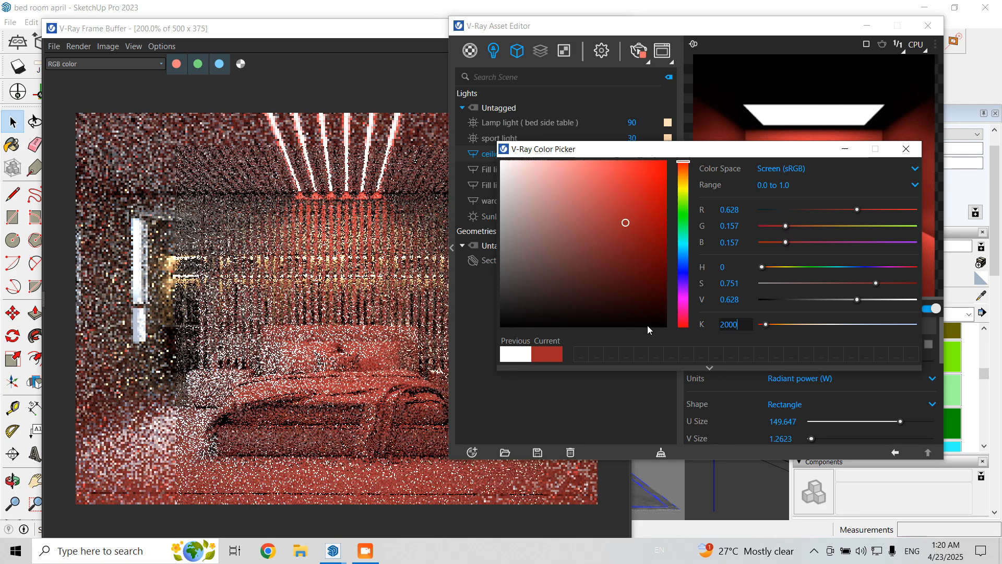
pyautogui.press('Return')
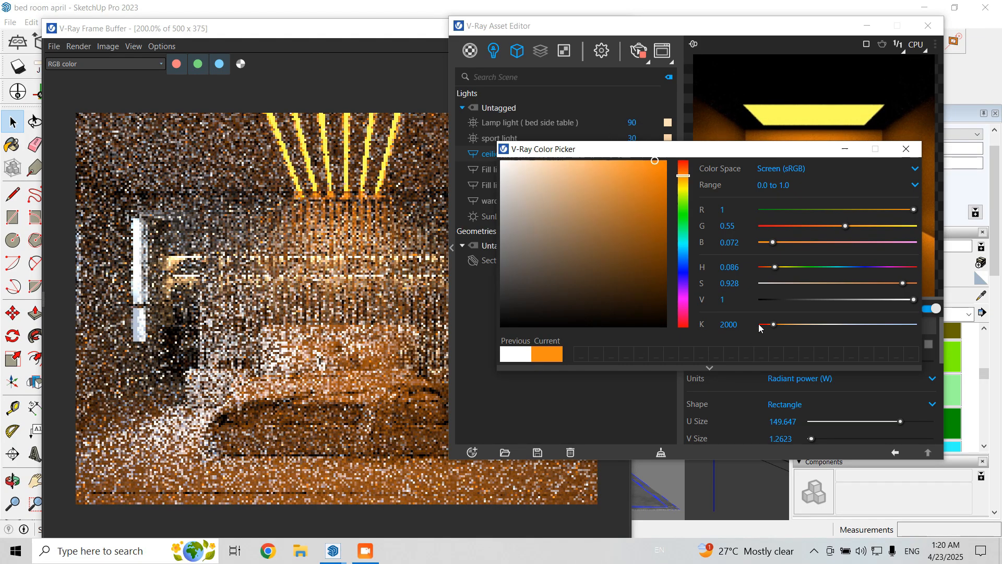
pyautogui.write('5000')
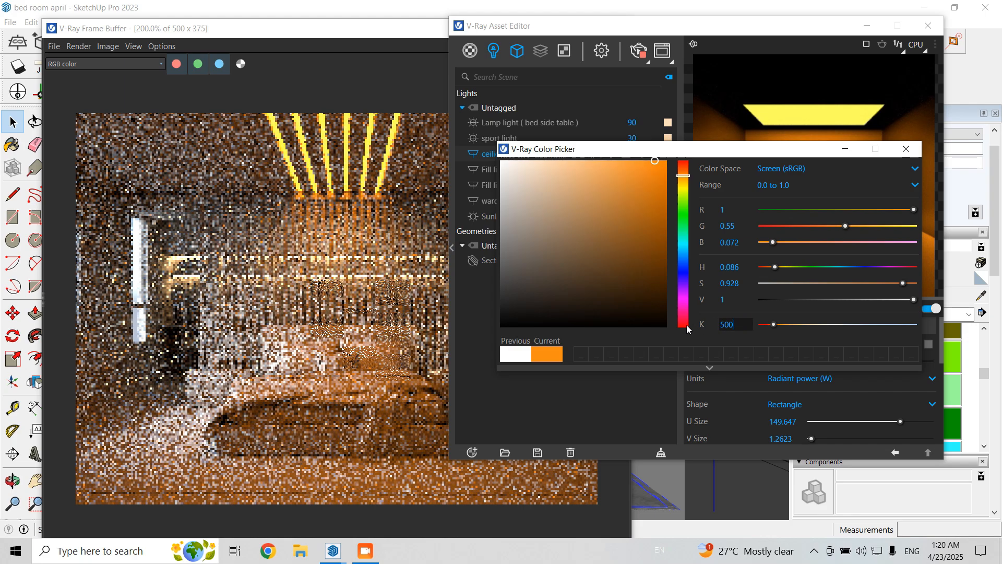
pyautogui.press('Return')
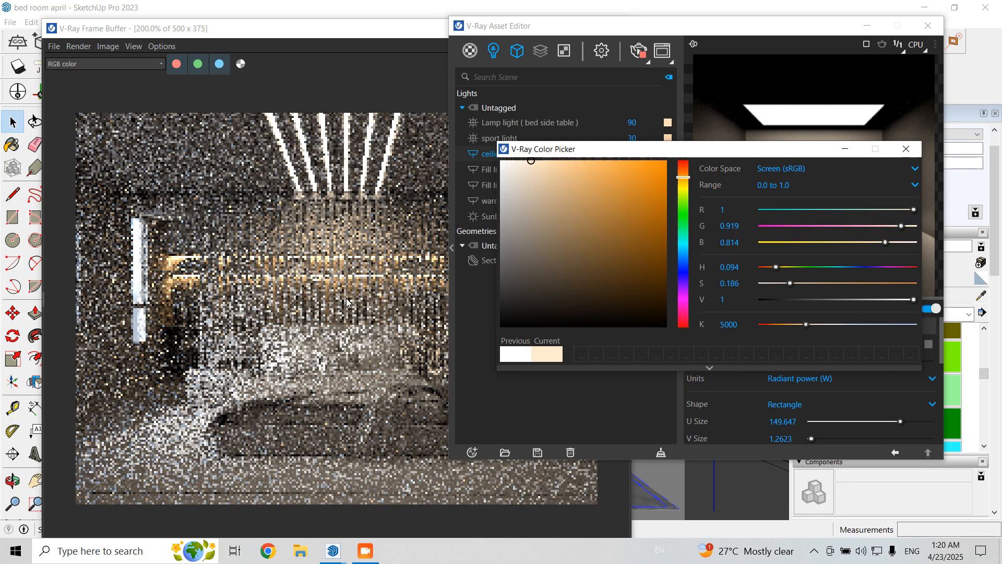
pyautogui.click(911, 151)
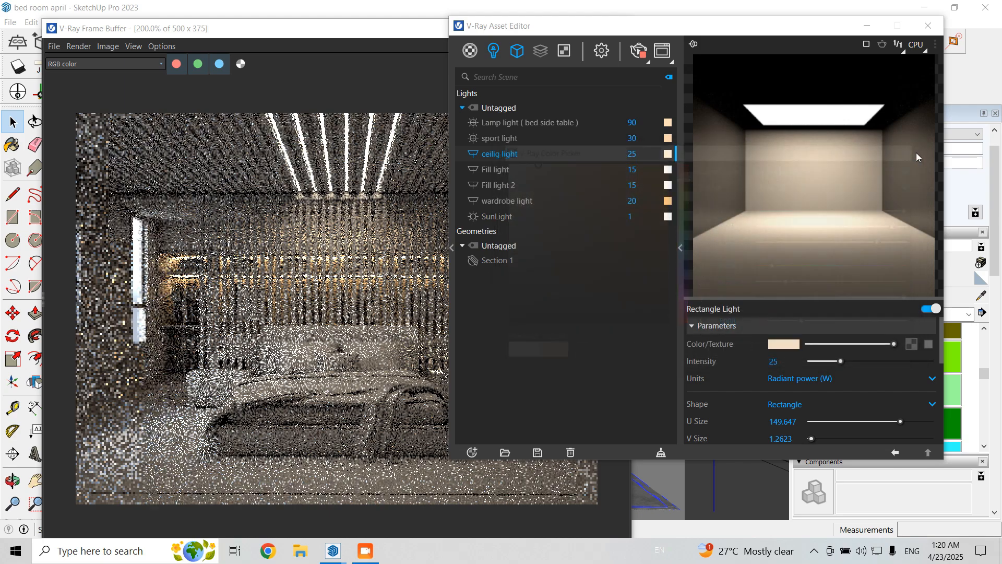
# Step: Stop the interactive render and close the V-Ray Asset Editor and Frame Buffer
pyautogui.click(640, 53)
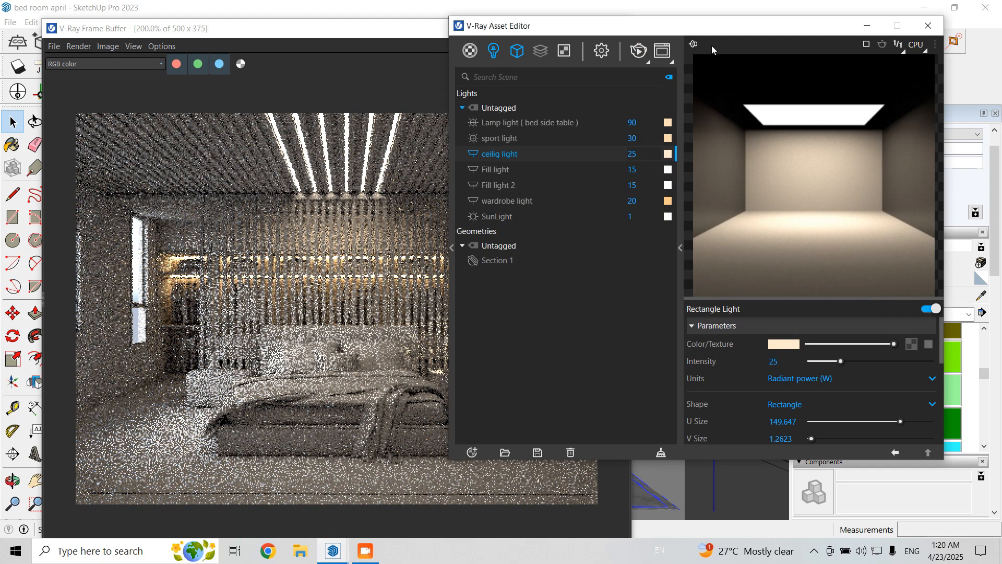
pyautogui.click(928, 26)
pyautogui.click(612, 29)
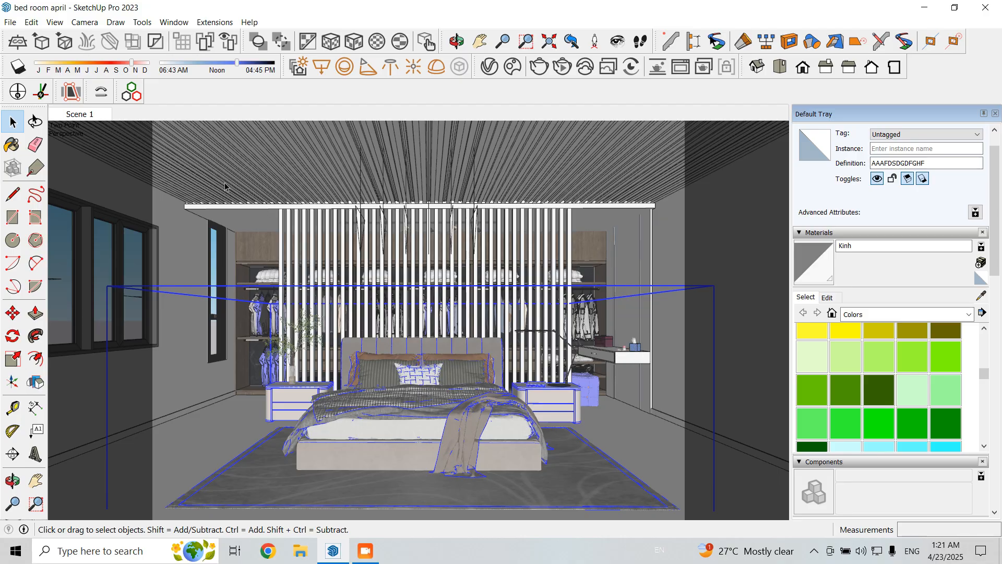
# Step: Reopen the V-Ray Asset Editor and set the render output image width to 1500
pyautogui.click(489, 66)
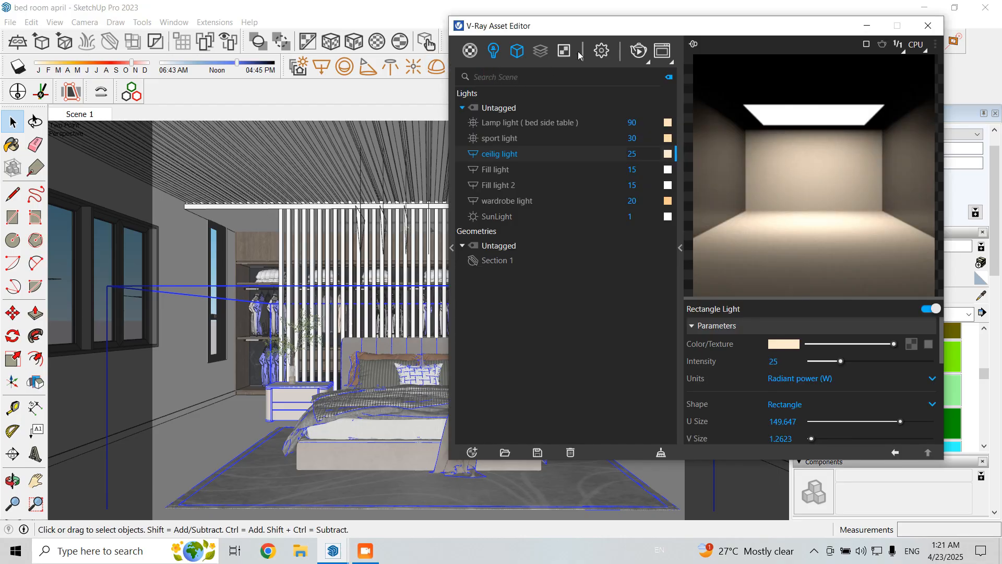
pyautogui.moveTo(617, 24); pyautogui.dragTo(407, 45)
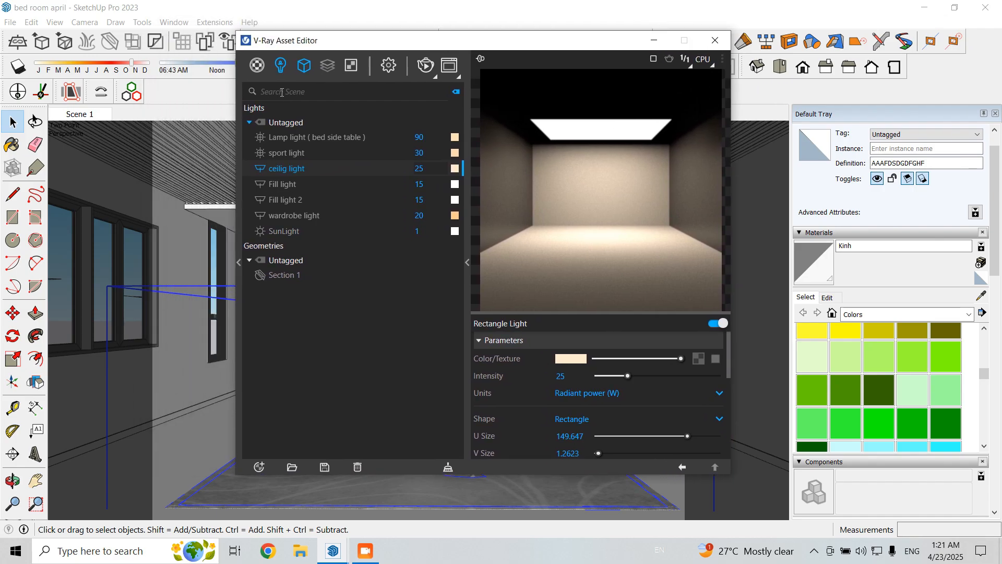
pyautogui.click(388, 65)
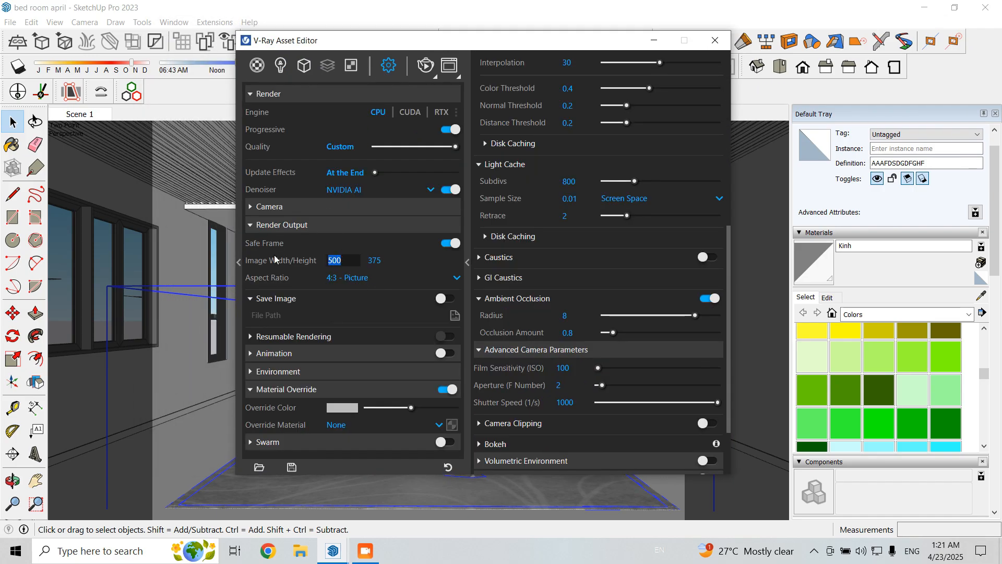
pyautogui.write('1500')
pyautogui.press('Return')
# Step: Set the Light Cache Subdivs to 1000 and review the remaining render parameters
pyautogui.scroll(-2, 598, 224)
pyautogui.scroll(5, 583, 173)
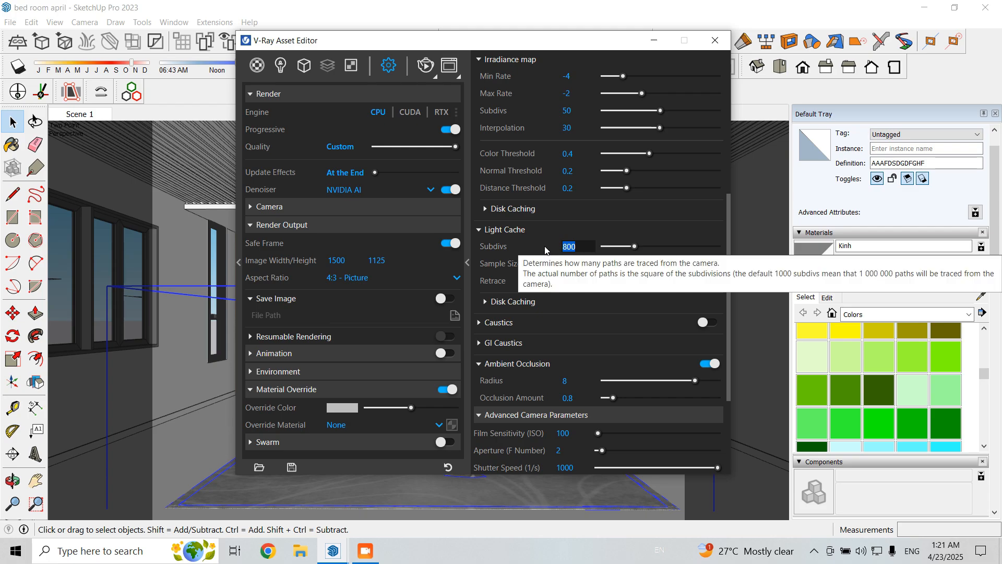
pyautogui.write('1000')
pyautogui.press('Return')
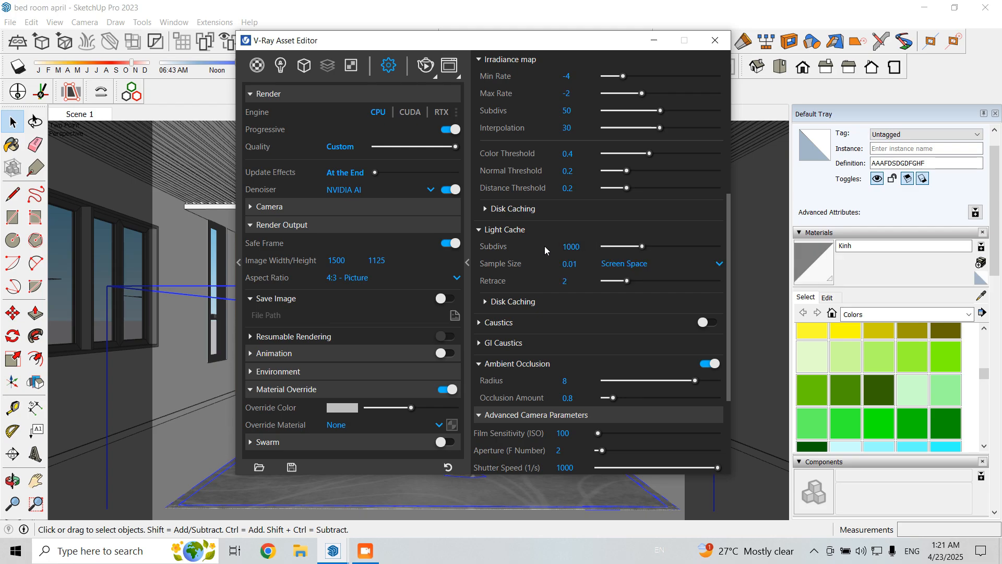
pyautogui.scroll(-3, 544, 246)
pyautogui.scroll(3, 565, 298)
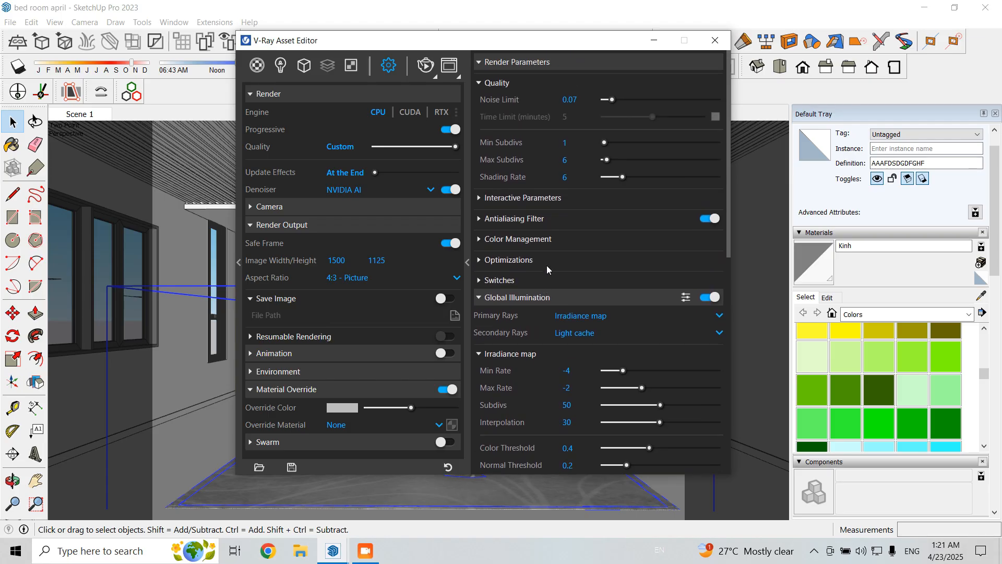
# Step: Run a test render with V-Ray in the maximized Frame Buffer, stop it and return to the Asset Editor
pyautogui.click(433, 79)
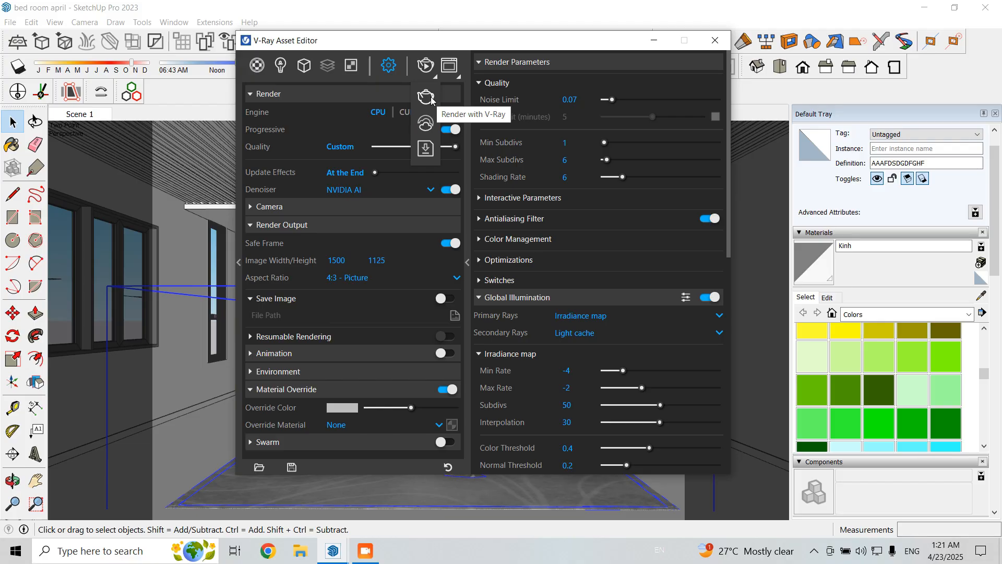
pyautogui.click(431, 99)
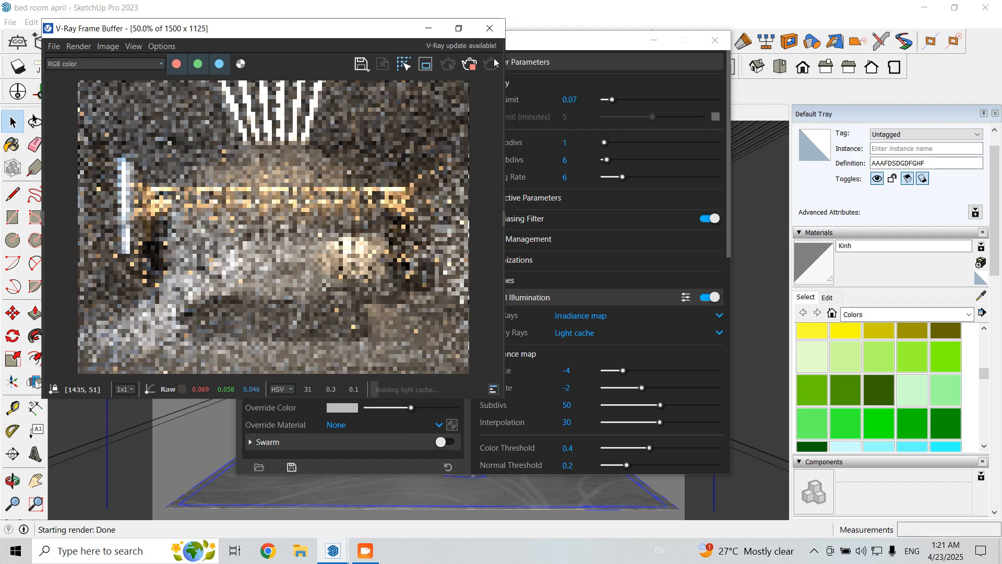
pyautogui.click(457, 30)
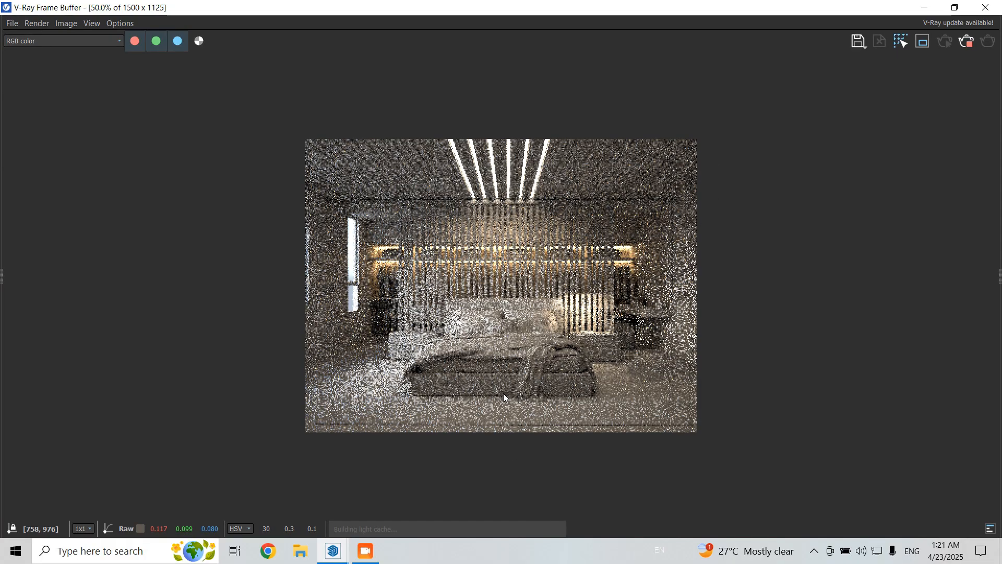
pyautogui.click(966, 42)
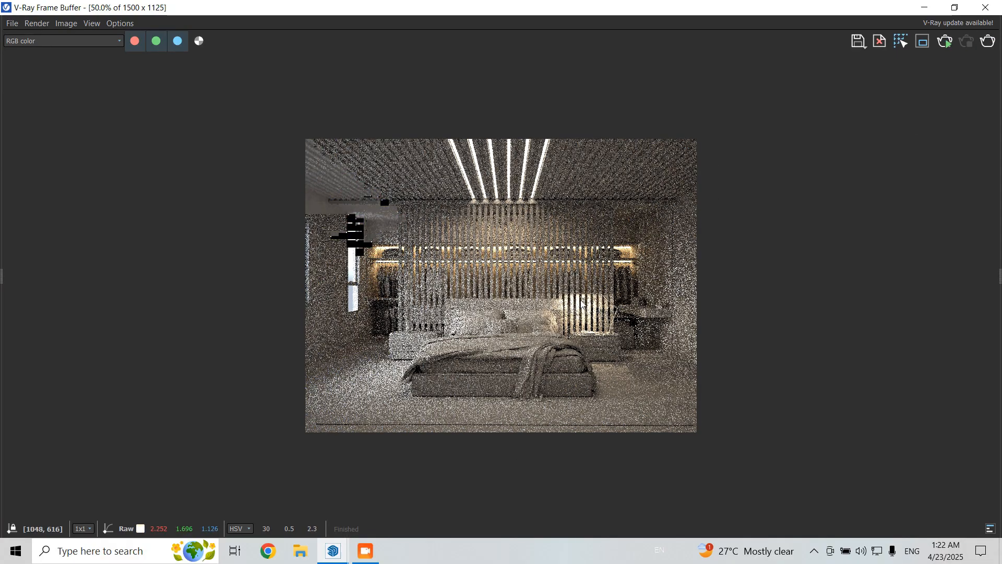
pyautogui.click(925, 7)
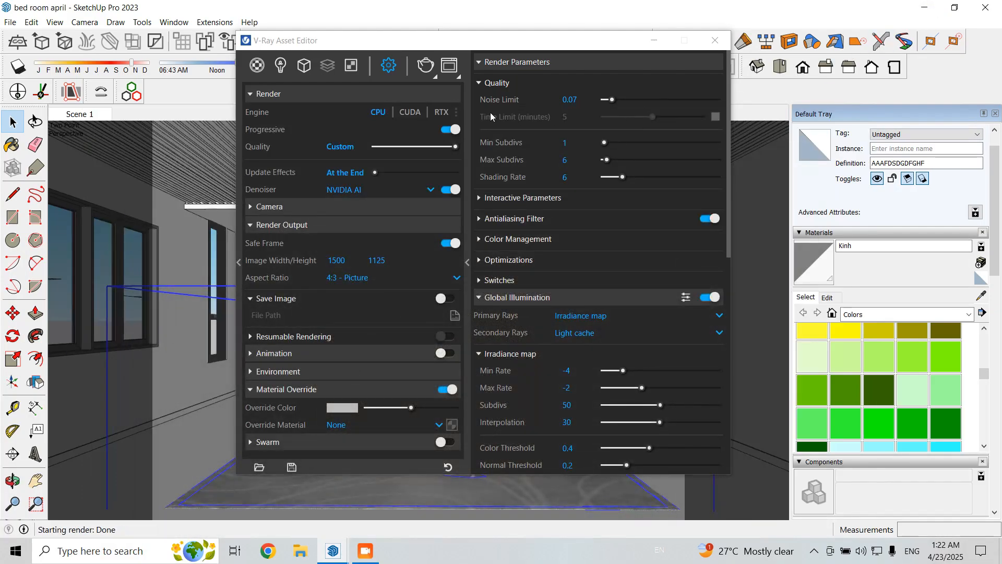
# Step: Set the intensity of "Lamp light ( bed side table )" to 50 and start a new V-Ray render
pyautogui.click(280, 64)
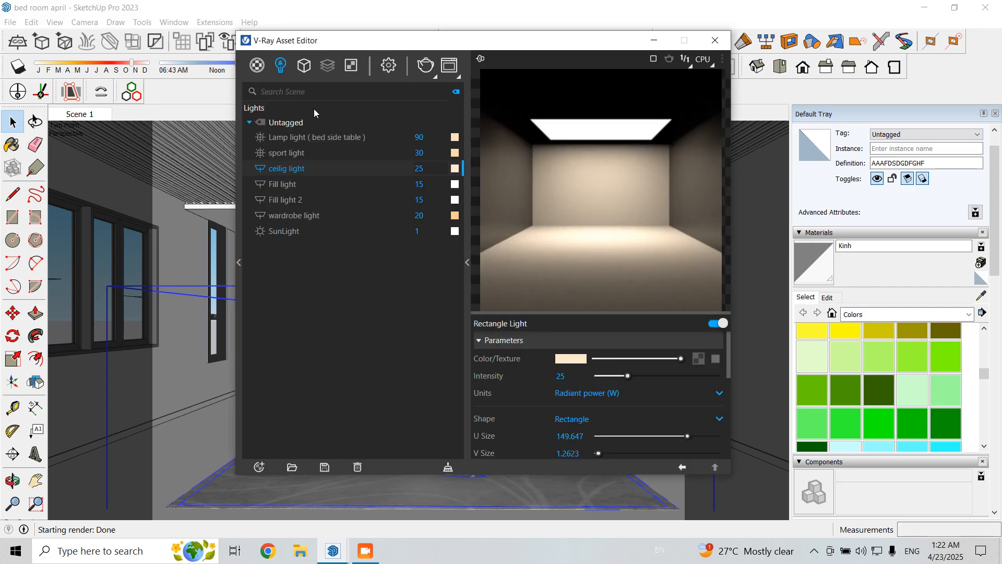
pyautogui.click(295, 139)
pyautogui.doubleClick(419, 137)
pyautogui.write('5')
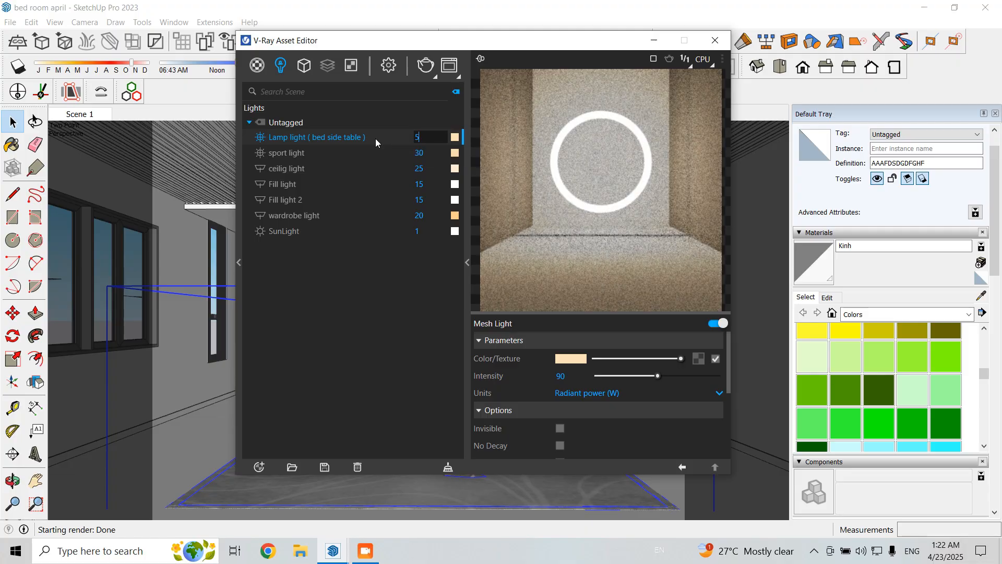
pyautogui.write('0')
pyautogui.press('Return')
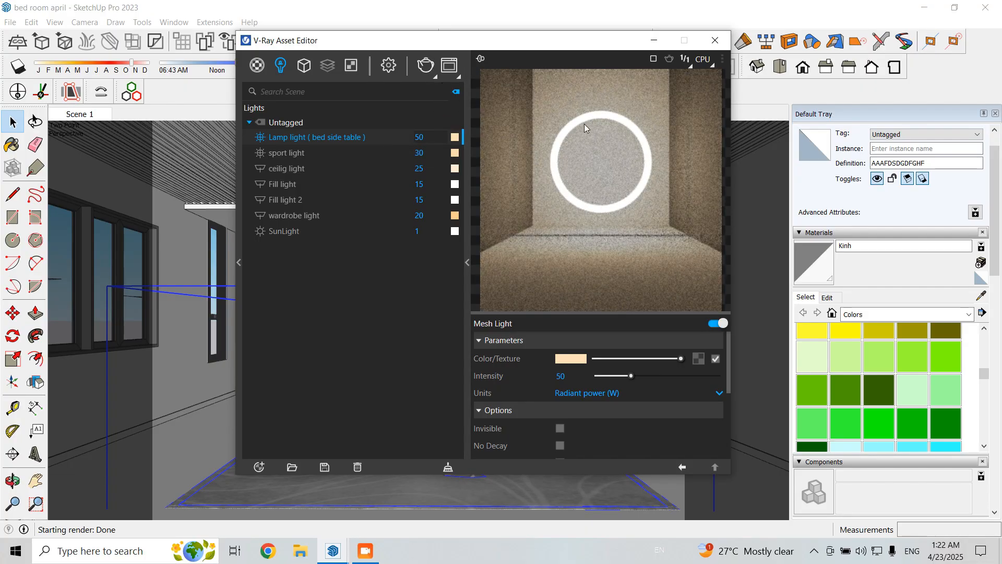
pyautogui.click(426, 65)
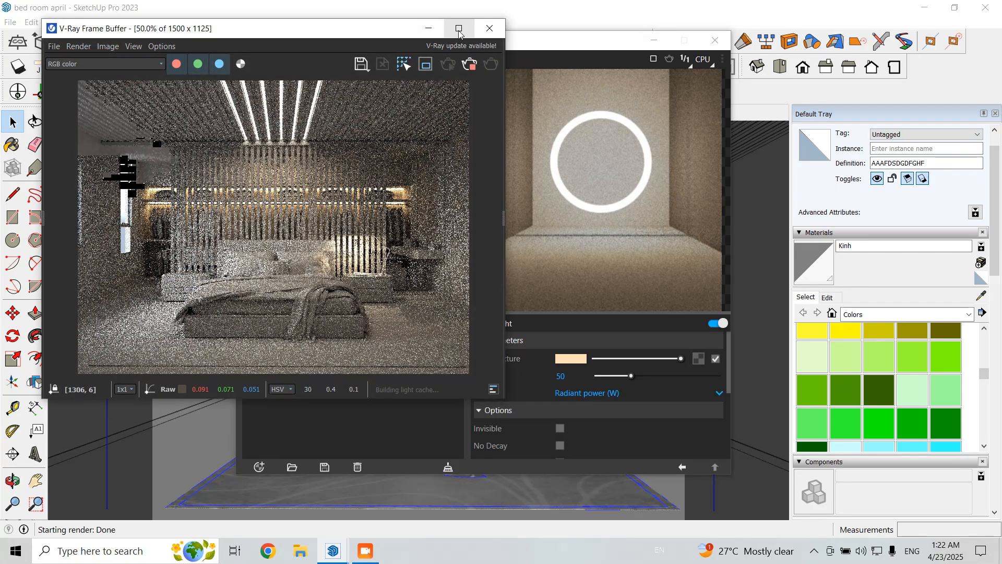
# Step: Maximize the V-Ray Frame Buffer and examine the finished bedroom render up close
pyautogui.click(459, 29)
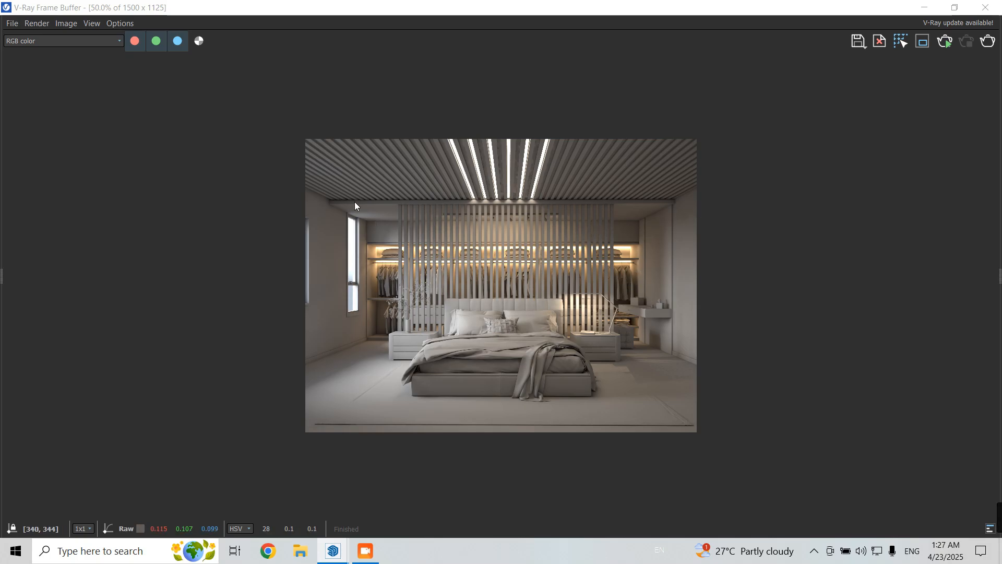
pyautogui.doubleClick(583, 256)
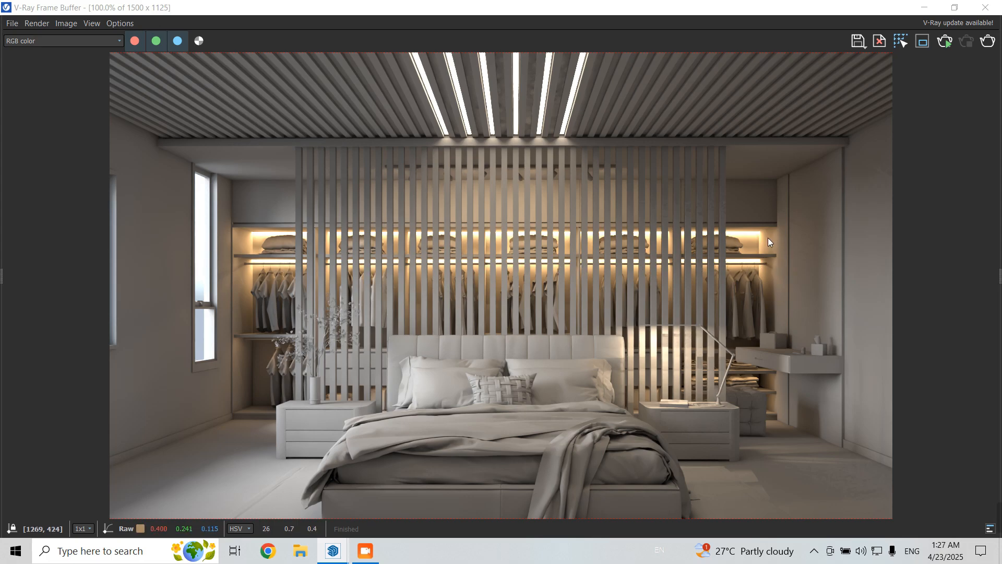
pyautogui.scroll(-2, 465, 266)
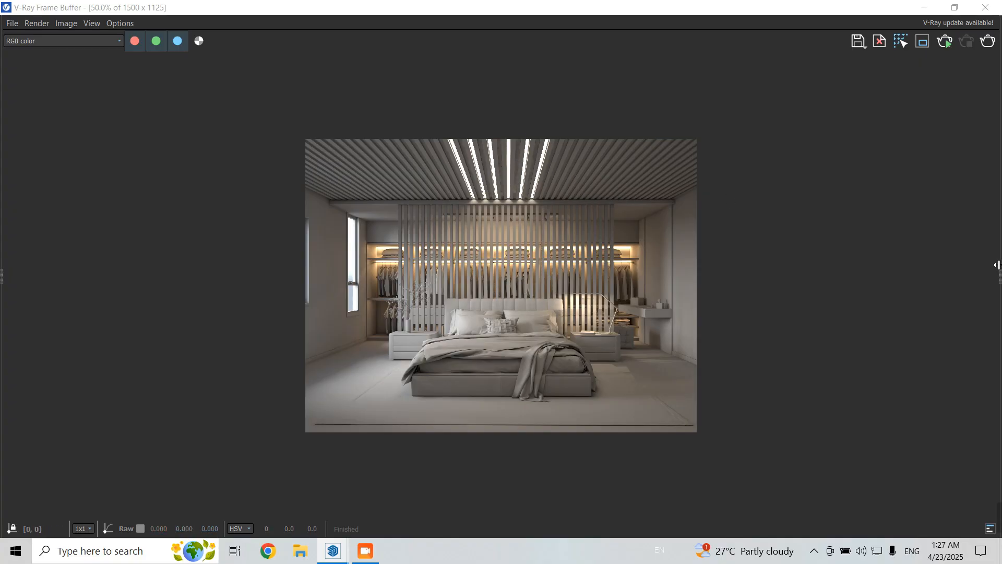
# Step: Reveal the Frame Buffer layers and add an Exposure layer with Highlight Burn 0.6, Contrast 0.1 and Exposure 0.2
pyautogui.moveTo(997, 266); pyautogui.dragTo(871, 272)
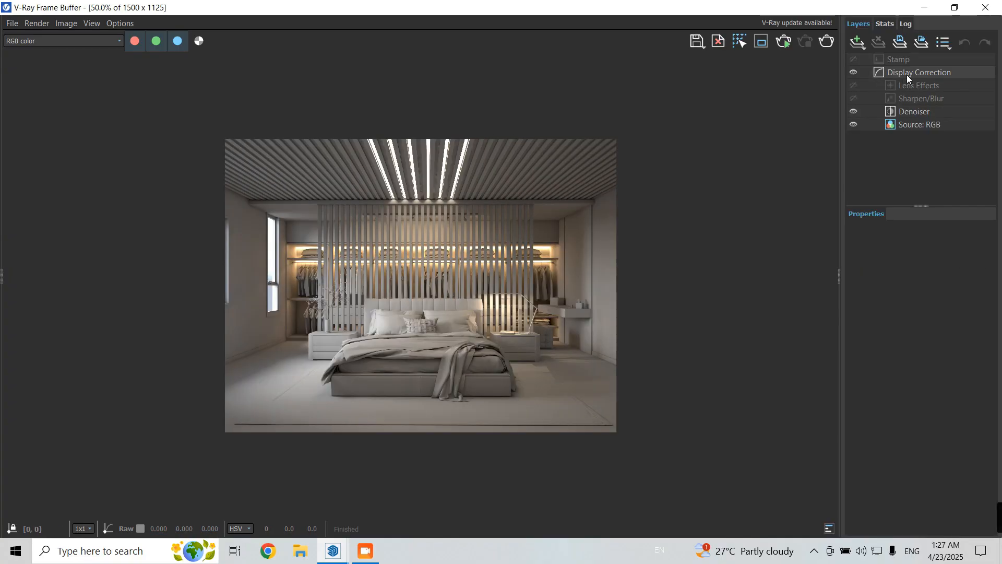
pyautogui.click(862, 41)
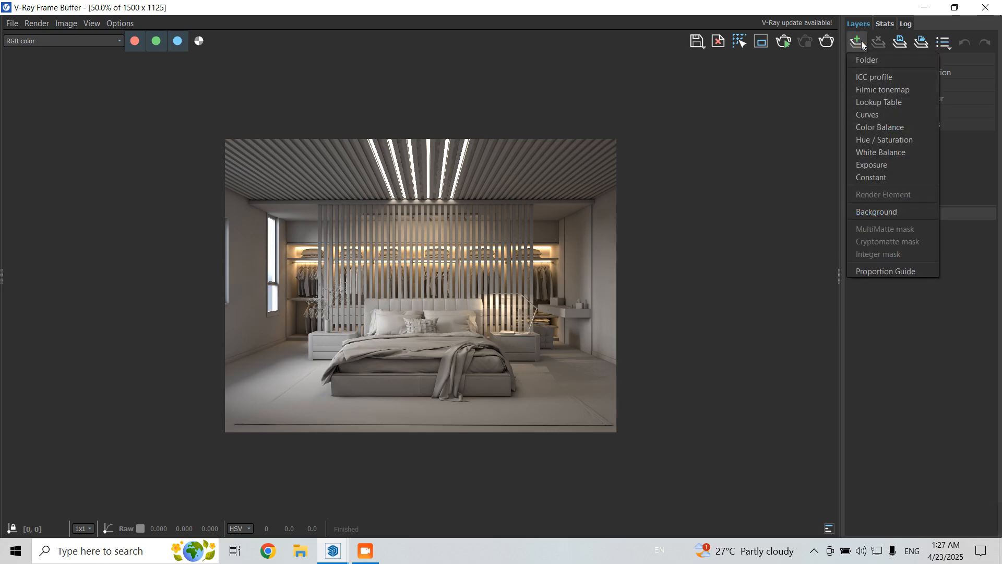
pyautogui.click(888, 162)
pyautogui.click(972, 293)
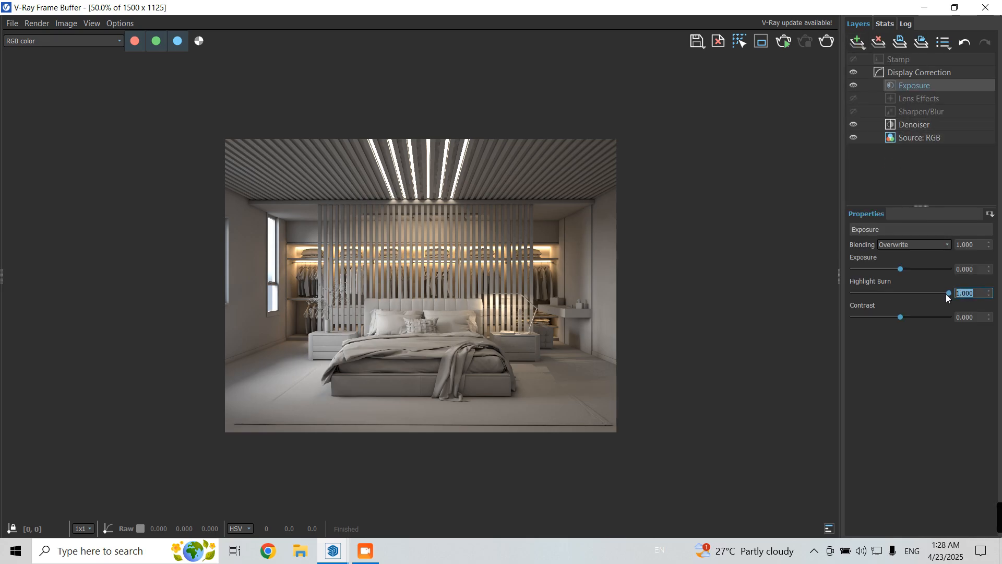
pyautogui.write('0.6')
pyautogui.press('Tab')
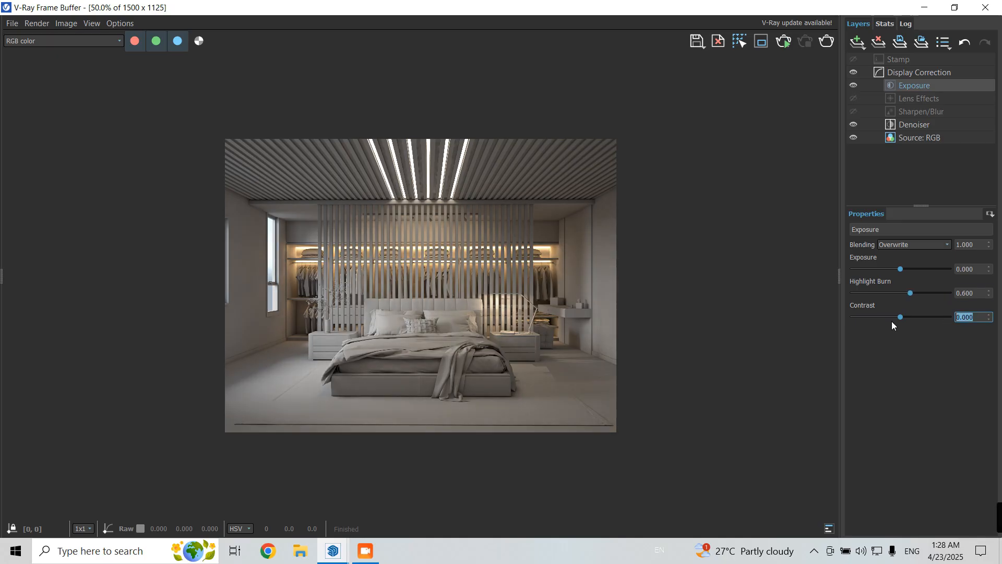
pyautogui.write('0.1')
pyautogui.press('Return')
pyautogui.doubleClick(975, 269)
pyautogui.write('0.2')
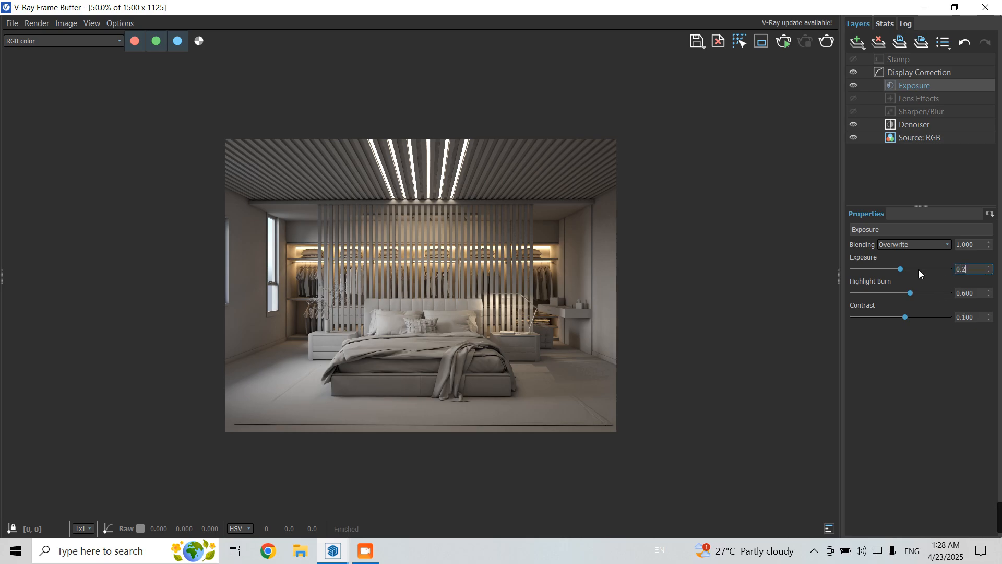
pyautogui.press('Return')
# Step: Check the corrected render at full size and set the Exposure layer's Highlight Burn to 0.7
pyautogui.scroll(1, 402, 256)
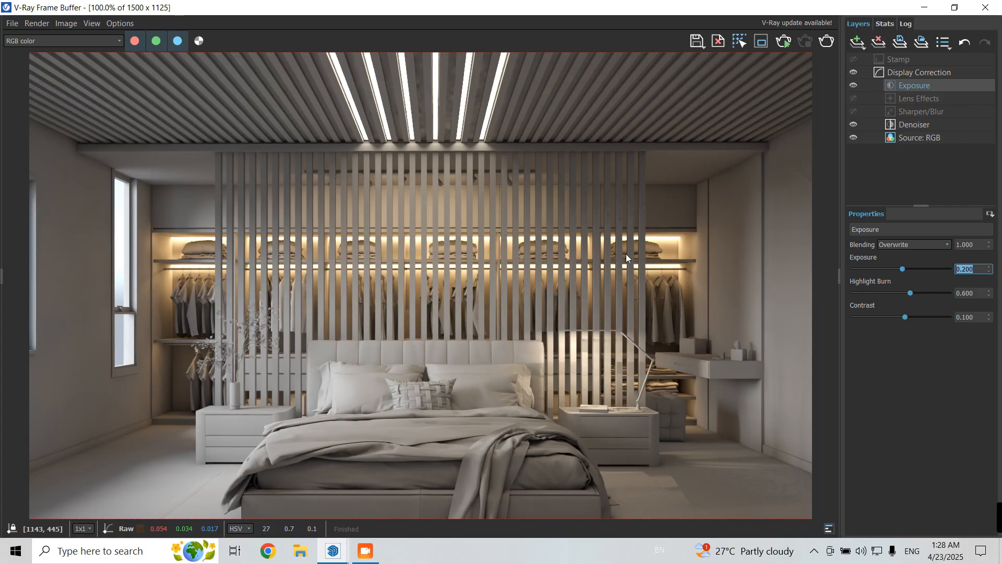
pyautogui.scroll(-1, 255, 253)
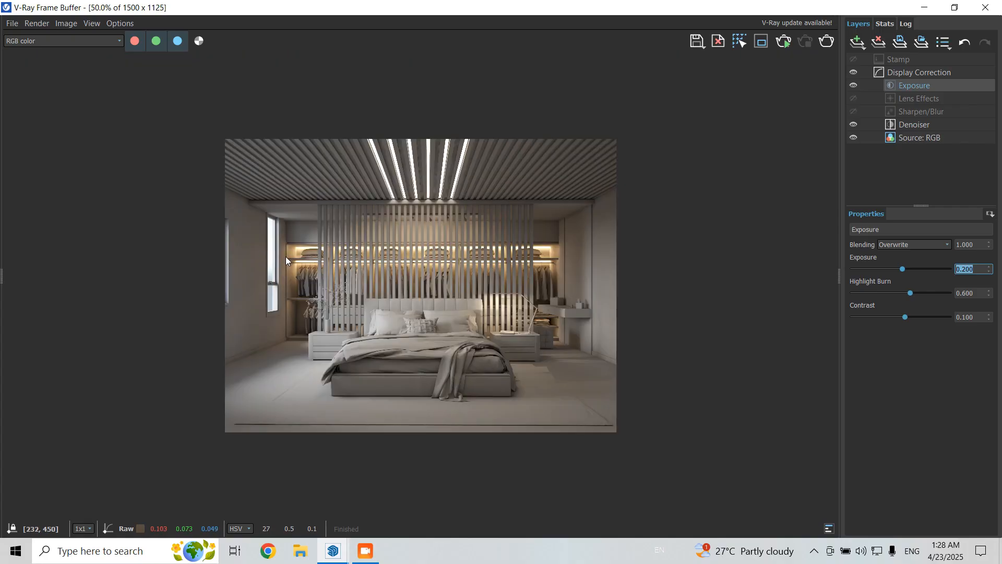
pyautogui.scroll(1, 293, 256)
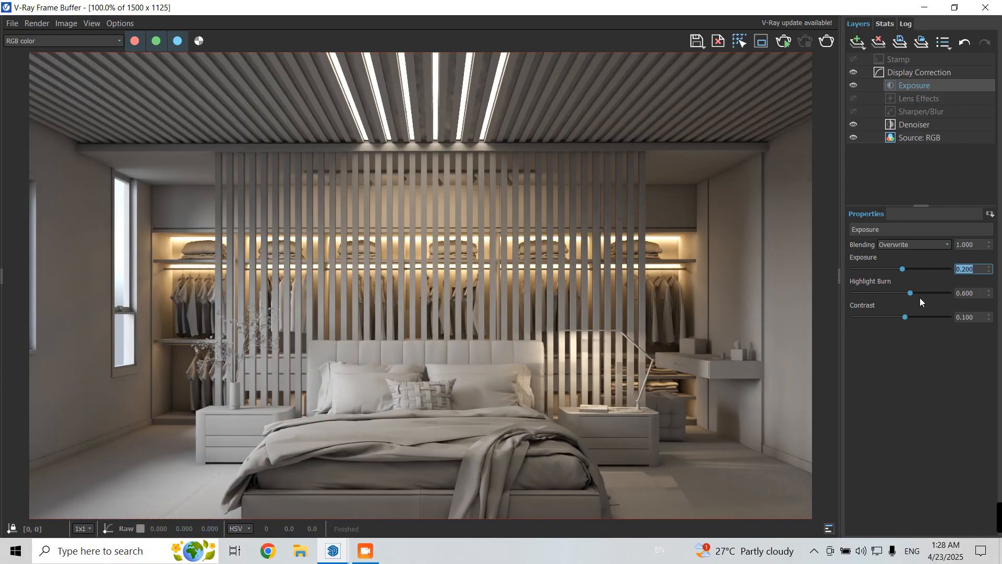
pyautogui.moveTo(910, 293)
pyautogui.mouseDown()
pyautogui.moveTo(809, 296)
pyautogui.moveTo(980, 294)
pyautogui.moveTo(902, 291)
pyautogui.mouseUp()
pyautogui.write('0.')
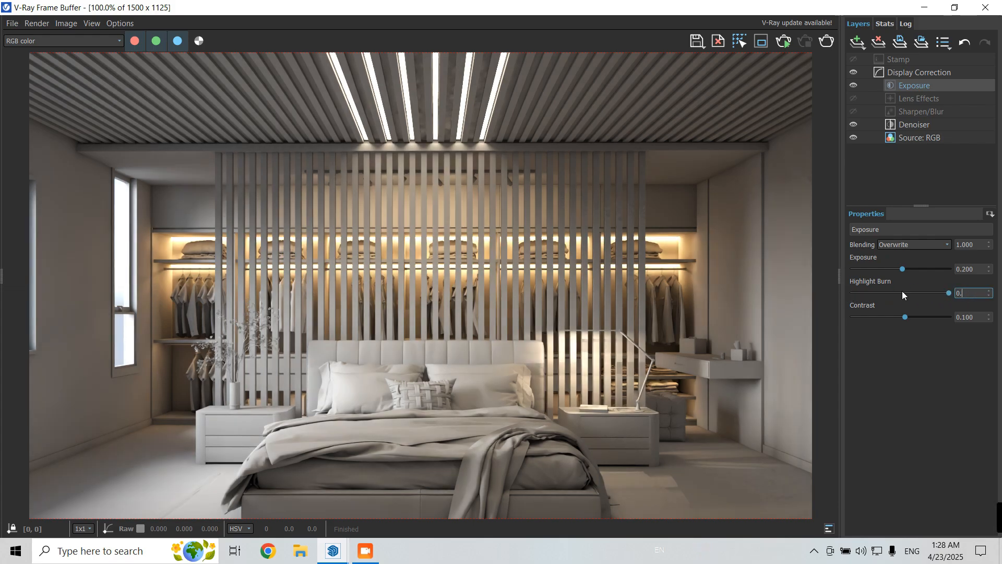
pyautogui.write('7')
pyautogui.press('Return')
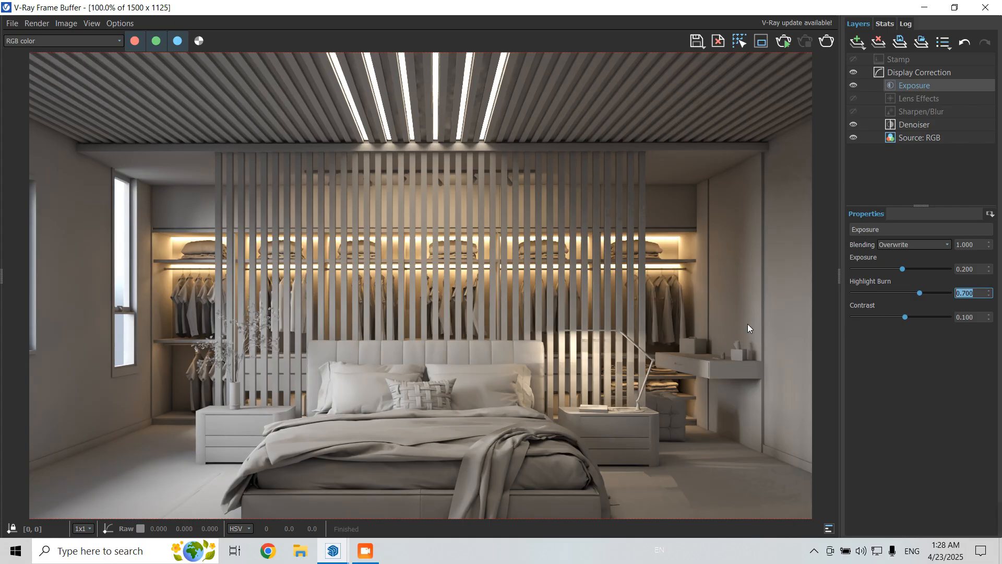
# Step: Examine the adjusted render's wardrobe lighting, ceiling strips and bedside lamp at different magnifications
pyautogui.scroll(-2, 480, 296)
pyautogui.scroll(2, 522, 309)
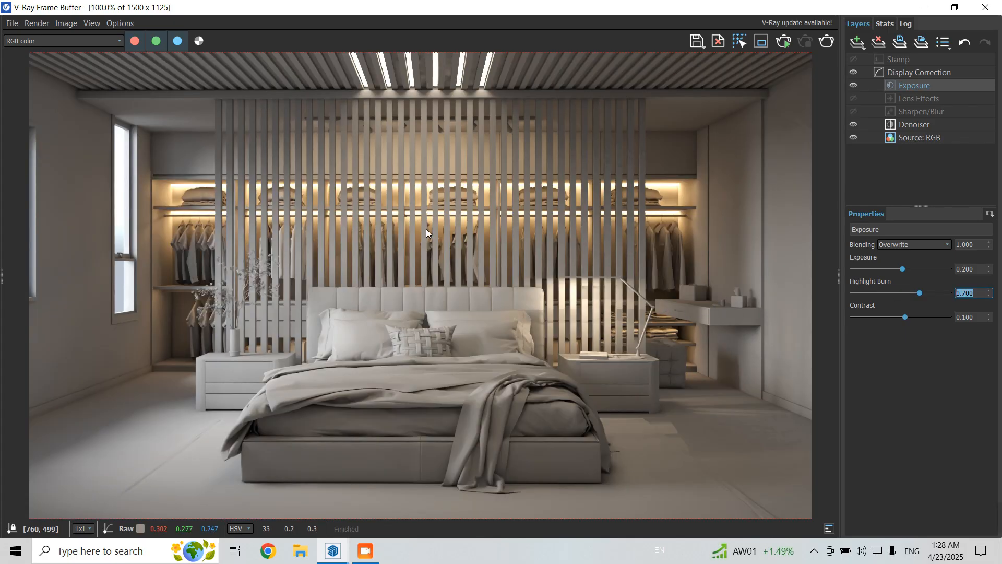
pyautogui.scroll(2, 443, 235)
pyautogui.scroll(-2, 502, 254)
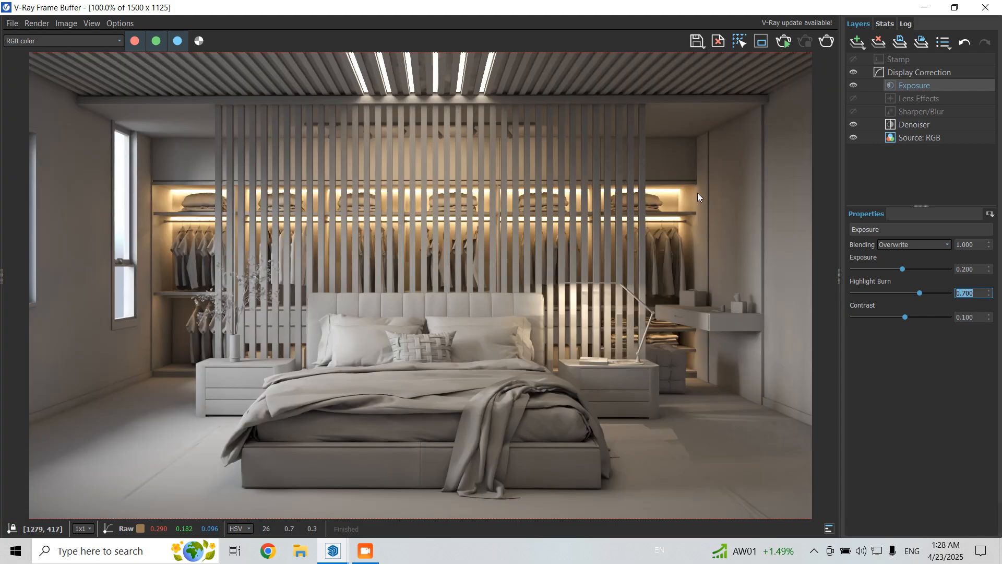
pyautogui.scroll(-1, 534, 243)
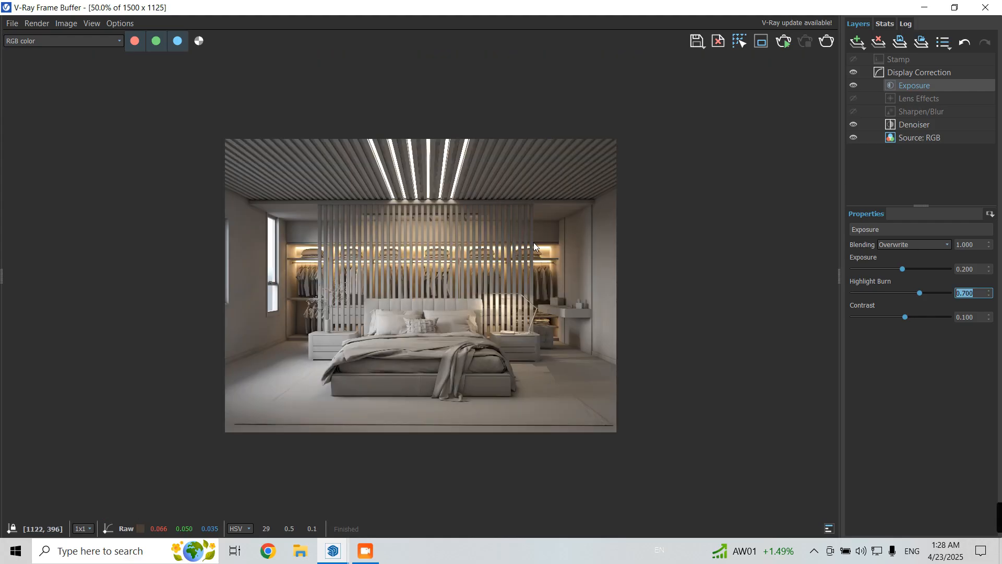
pyautogui.scroll(1, 406, 232)
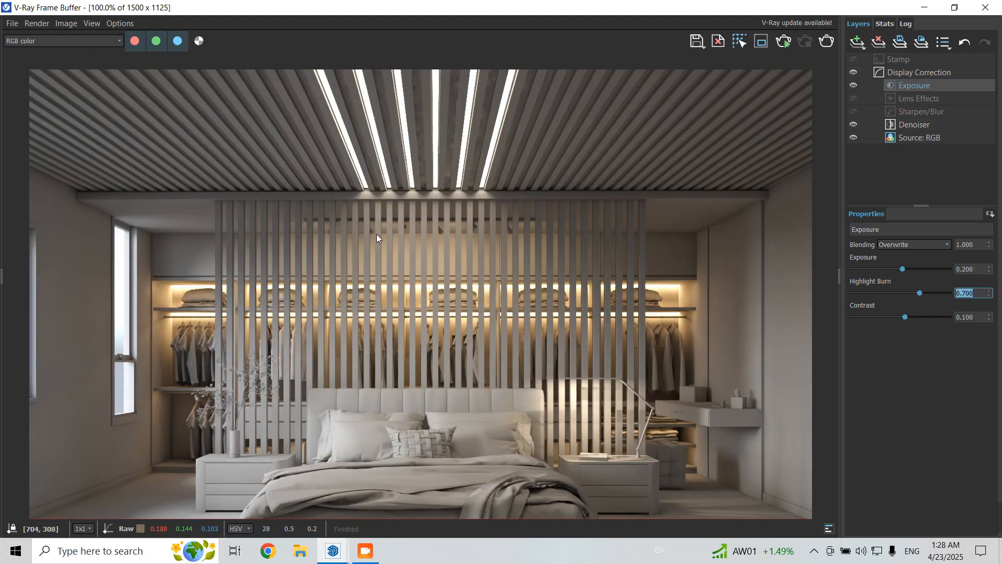
pyautogui.scroll(-1, 219, 290)
pyautogui.scroll(1, 289, 288)
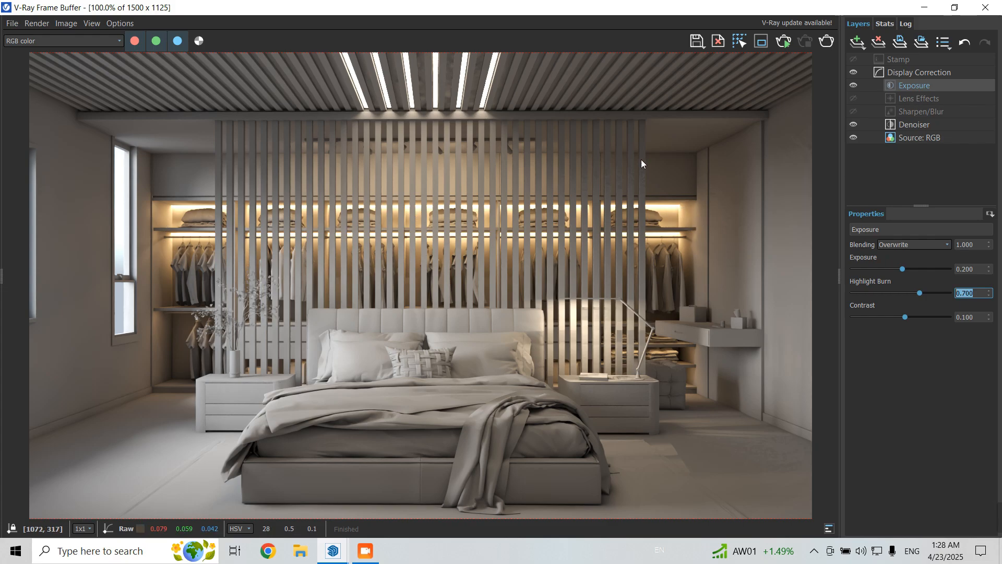
# Step: Leave the Frame Buffer and set the intensity of "wardrobe light" to 10 in the V-Ray Asset Editor
pyautogui.click(925, 7)
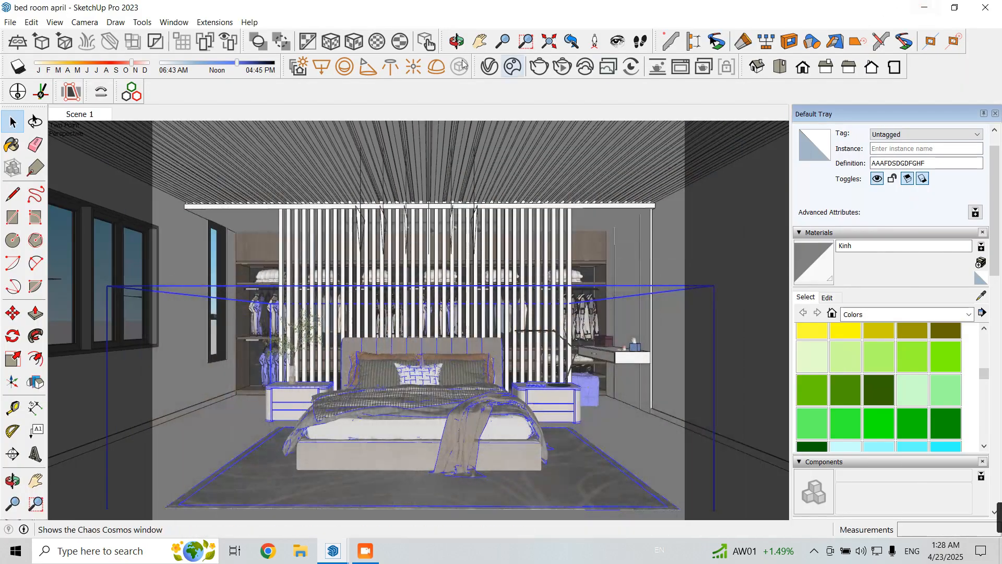
pyautogui.click(489, 66)
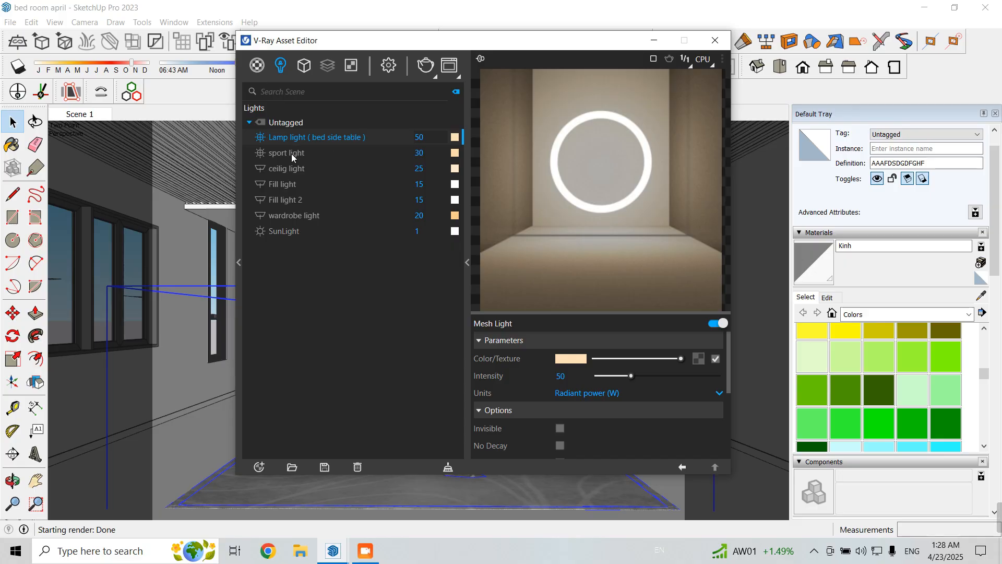
pyautogui.click(295, 214)
pyautogui.write('10')
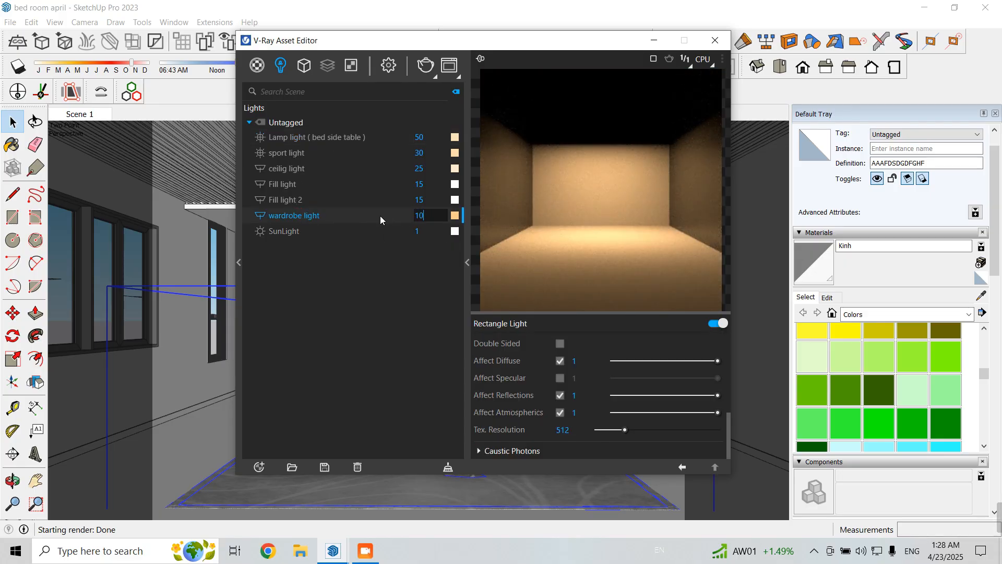
pyautogui.press('Return')
pyautogui.click(714, 40)
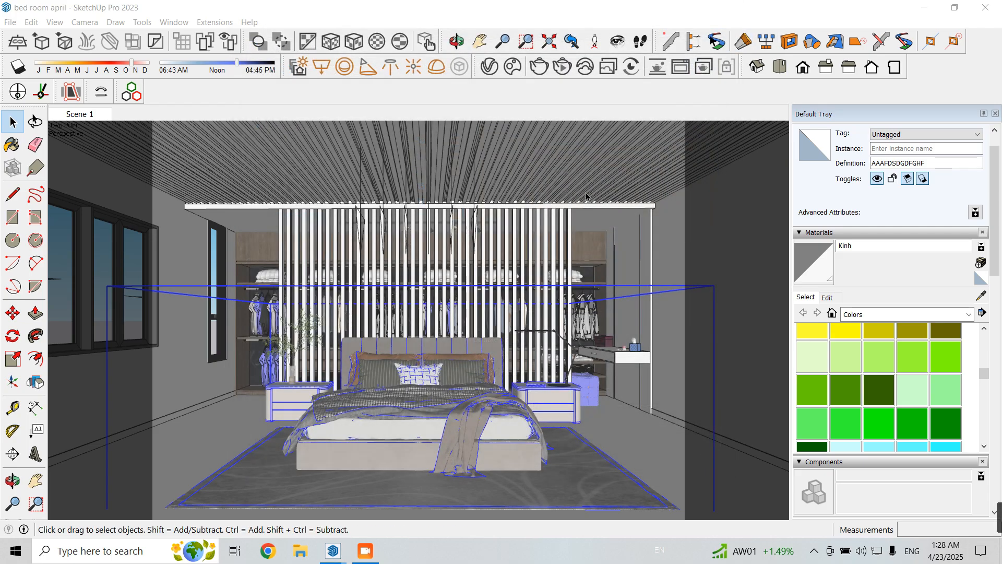
# Step: Turn off Material Override in the V-Ray render settings and return to the model
pyautogui.click(212, 402)
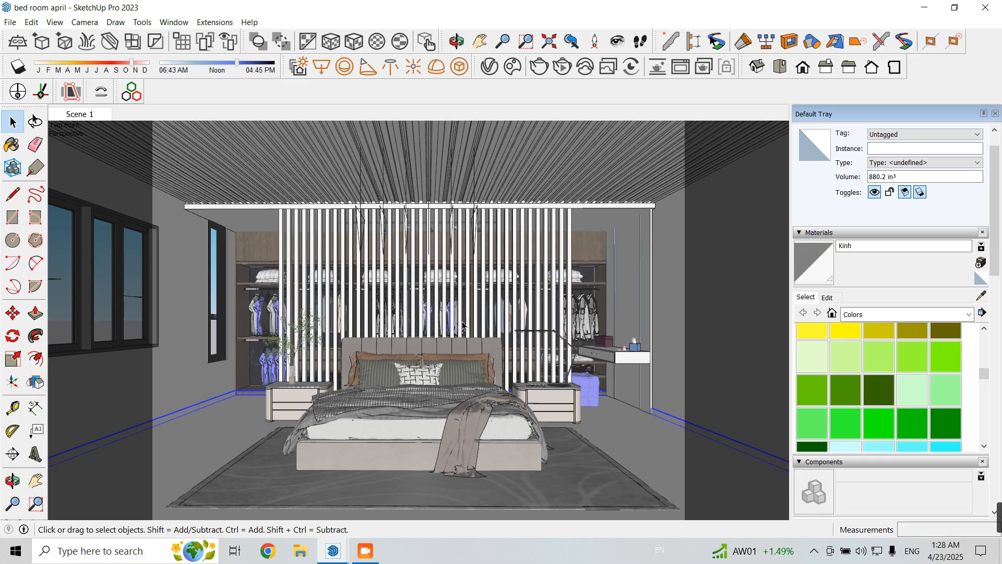
pyautogui.click(489, 67)
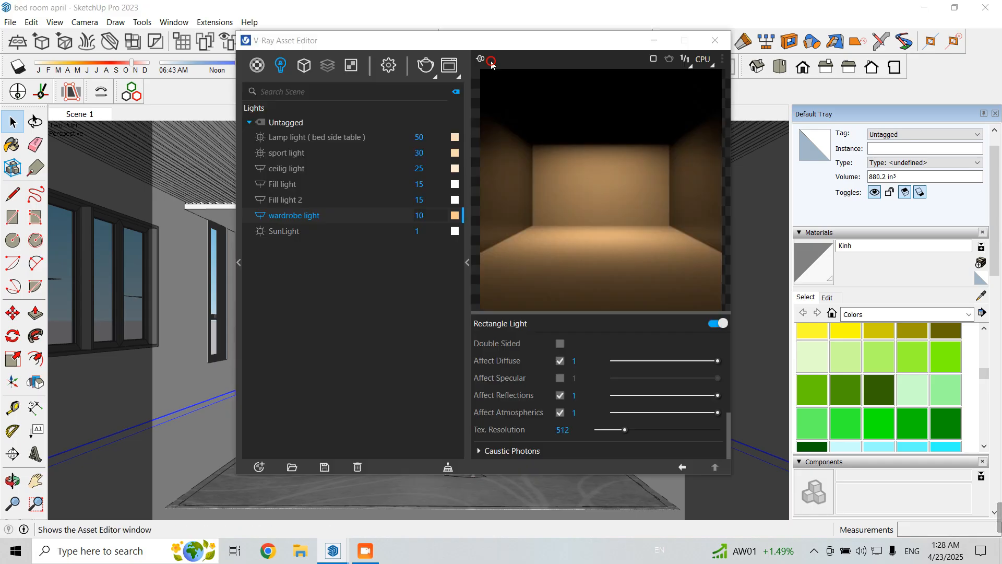
pyautogui.click(389, 68)
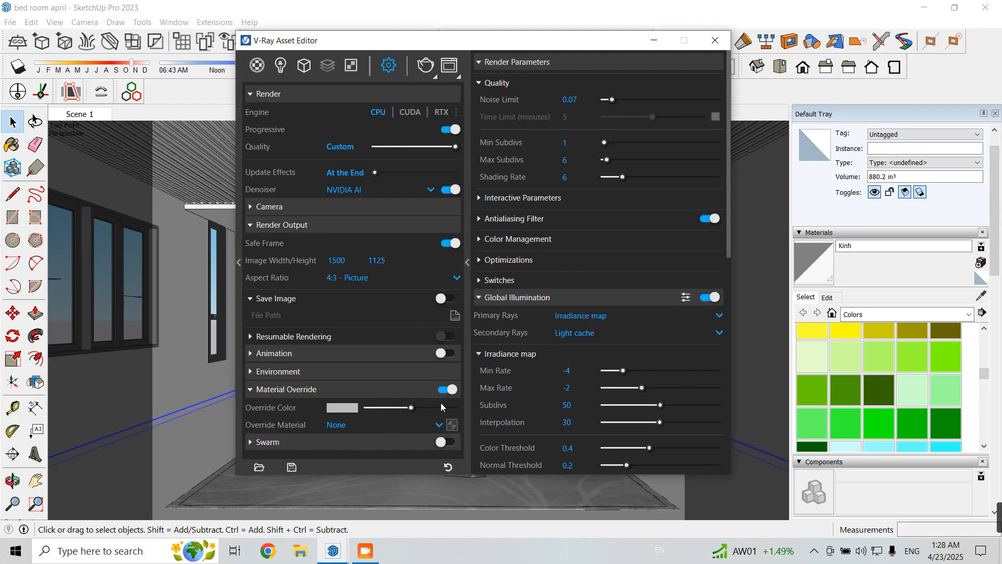
pyautogui.click(447, 389)
pyautogui.click(654, 40)
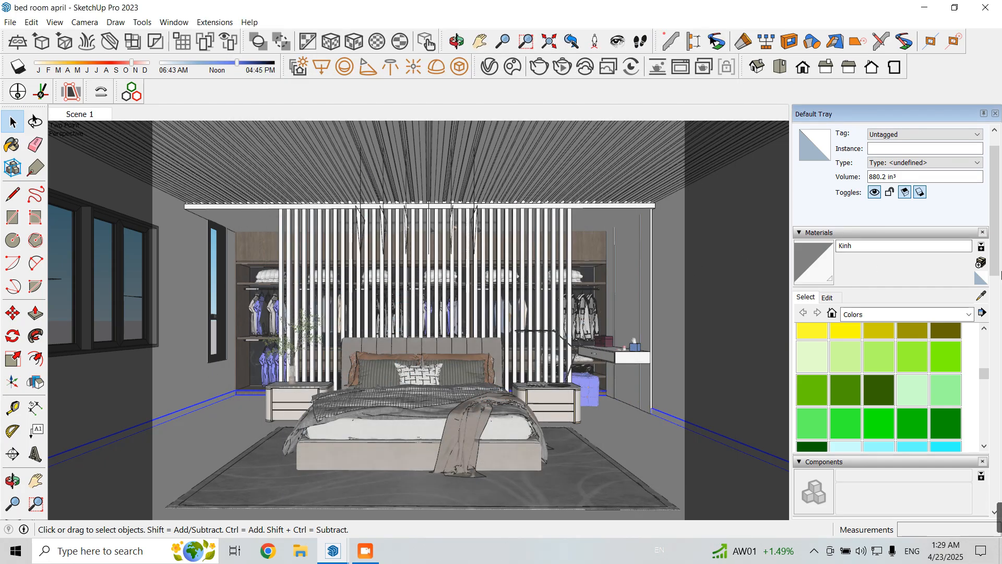
# Step: Sample the wood material from the wardrobe, open it in the V-Ray Asset Editor and check its diffuse texture image
pyautogui.click(981, 295)
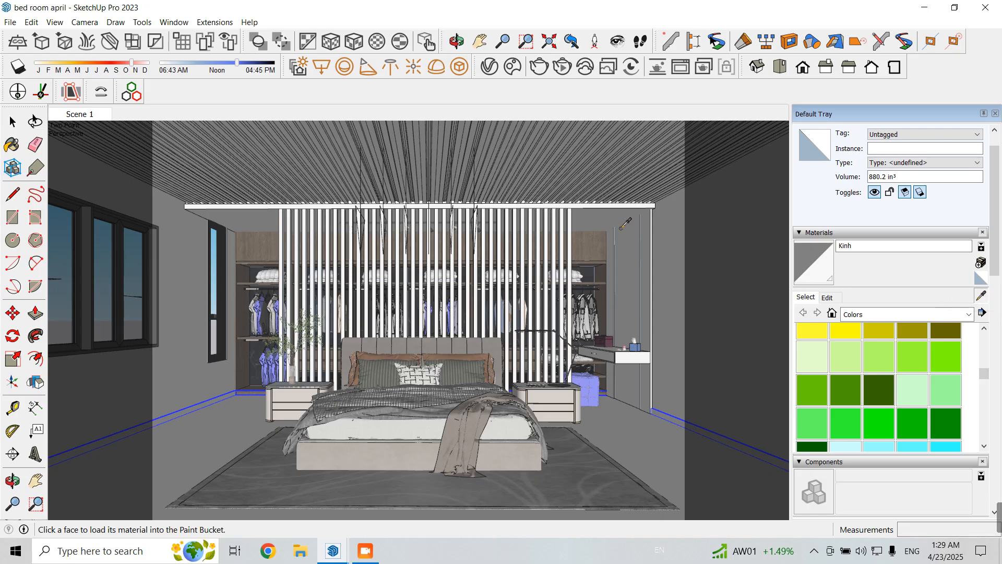
pyautogui.click(594, 245)
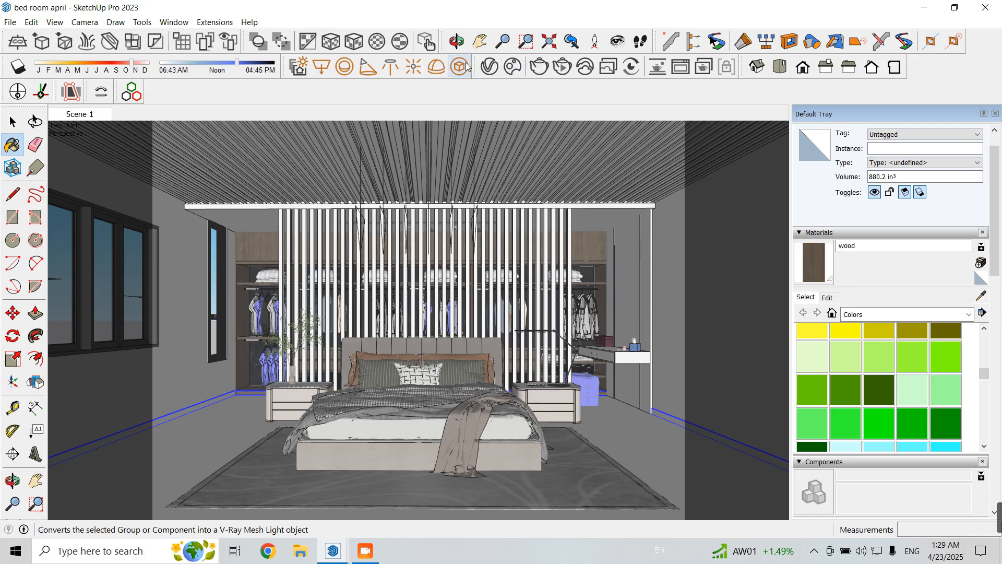
pyautogui.click(489, 66)
pyautogui.click(829, 298)
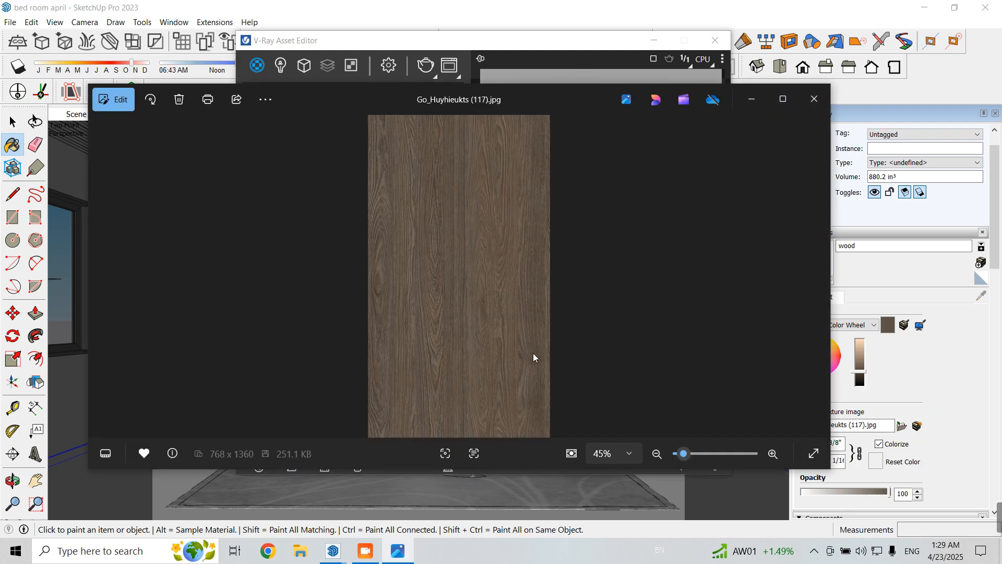
pyautogui.click(815, 99)
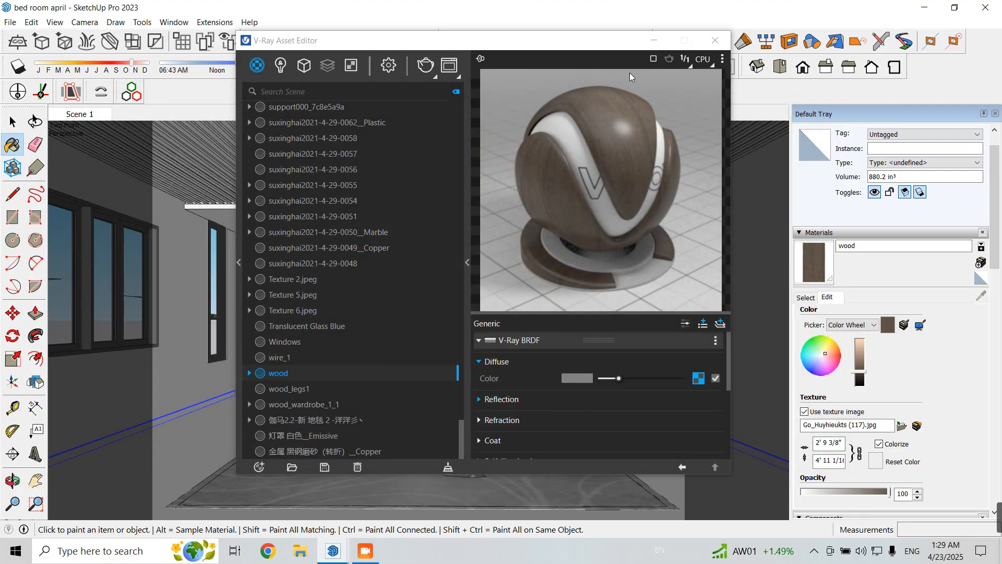
pyautogui.click(699, 379)
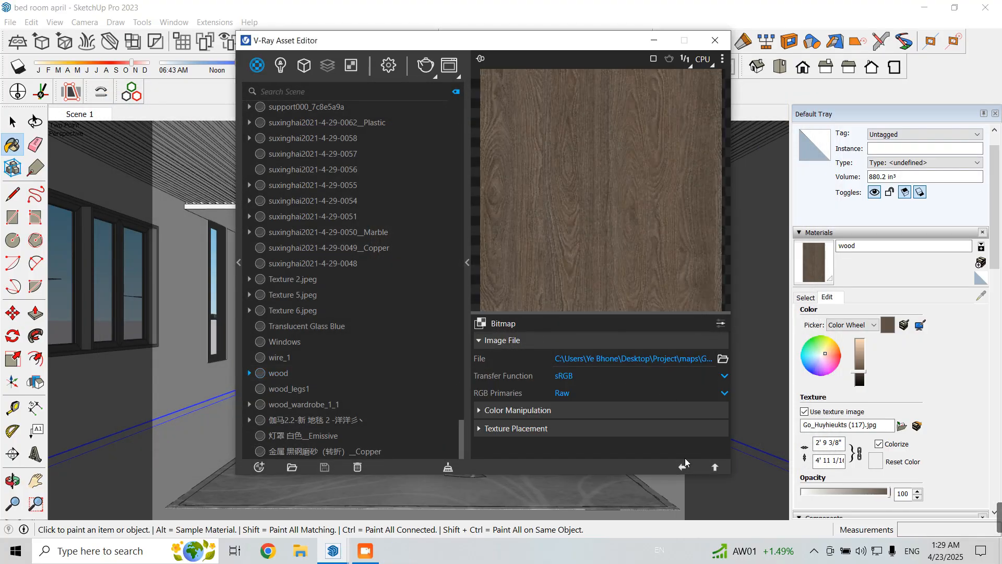
pyautogui.click(681, 466)
# Step: Clear the texture maps from the wood material's Reflection Glossiness and Reflection Color
pyautogui.click(499, 400)
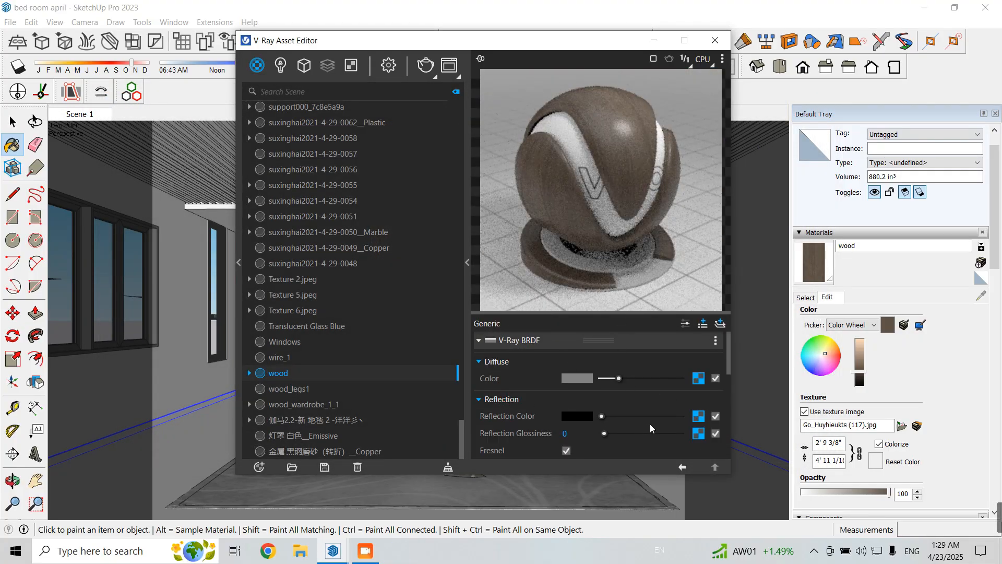
pyautogui.rightClick(694, 437)
pyautogui.click(664, 390)
pyautogui.rightClick(698, 416)
pyautogui.click(673, 372)
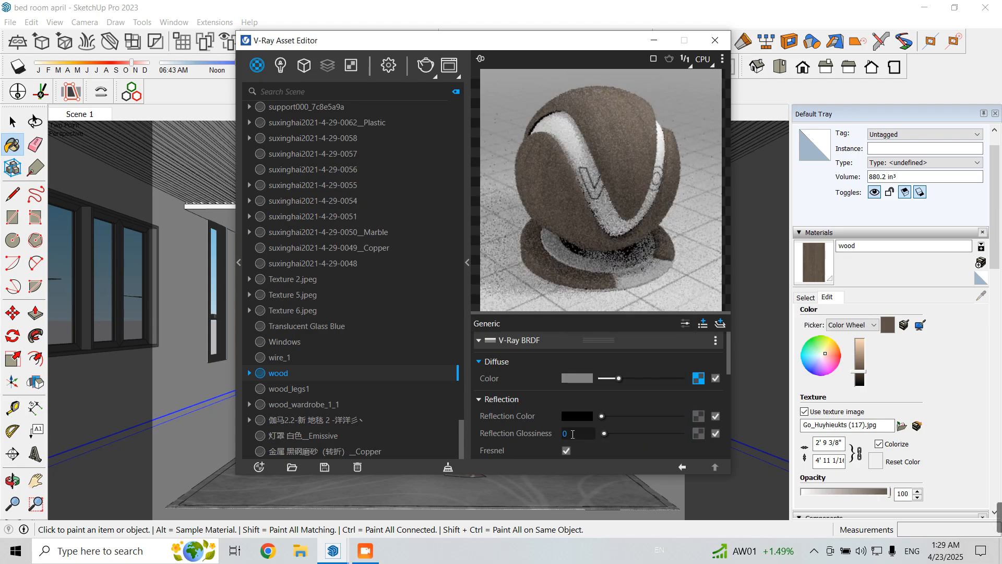
# Step: Set the wood material's Reflection Glossiness to 0.75 and its Reflection Color to white
pyautogui.click(583, 433)
pyautogui.write('0.75')
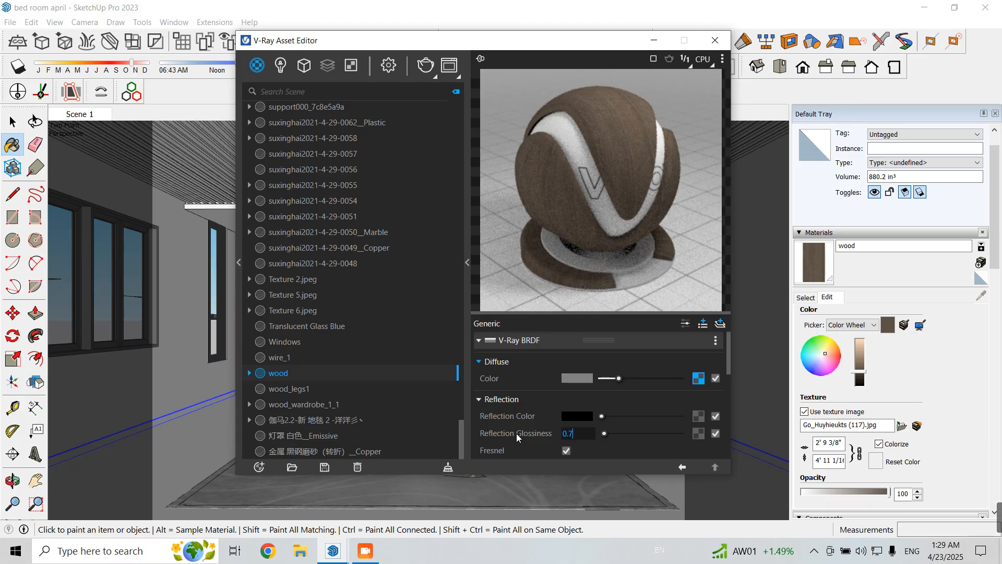
pyautogui.press('Return')
pyautogui.moveTo(601, 416); pyautogui.dragTo(681, 416)
pyautogui.scroll(-1, 652, 425)
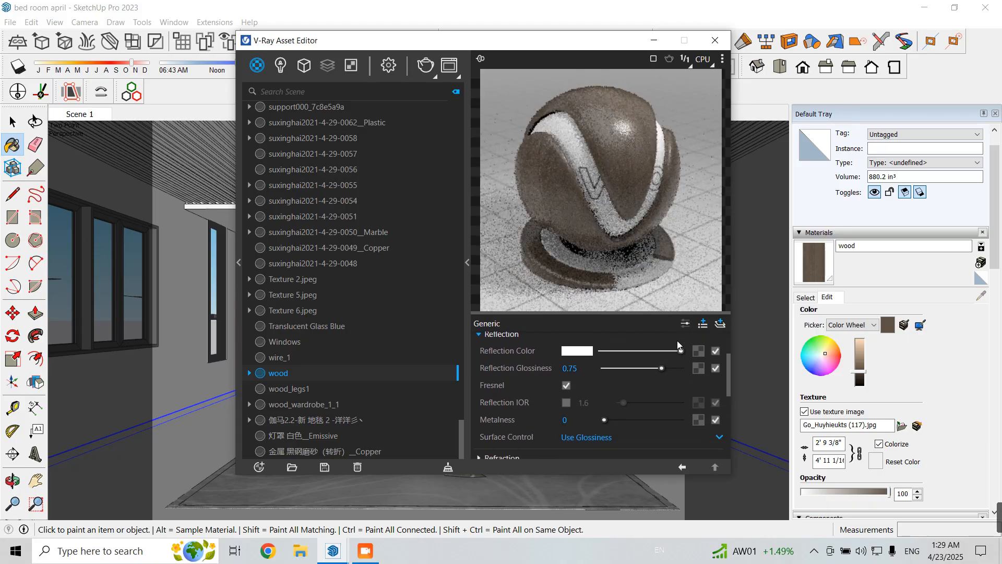
# Step: Examine the BRDF options and the remaining reflection settings of the wood material
pyautogui.scroll(-2, 551, 412)
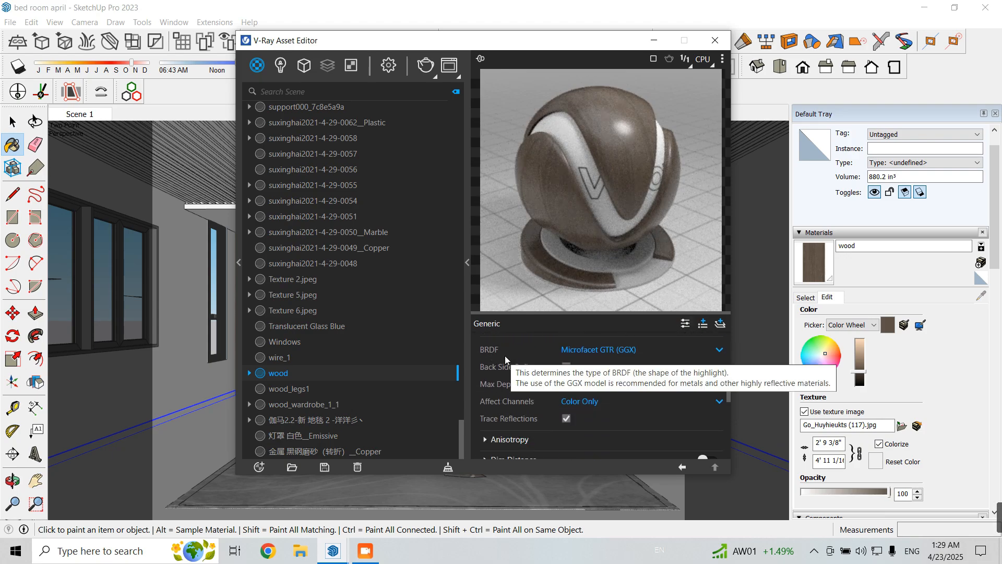
pyautogui.click(634, 350)
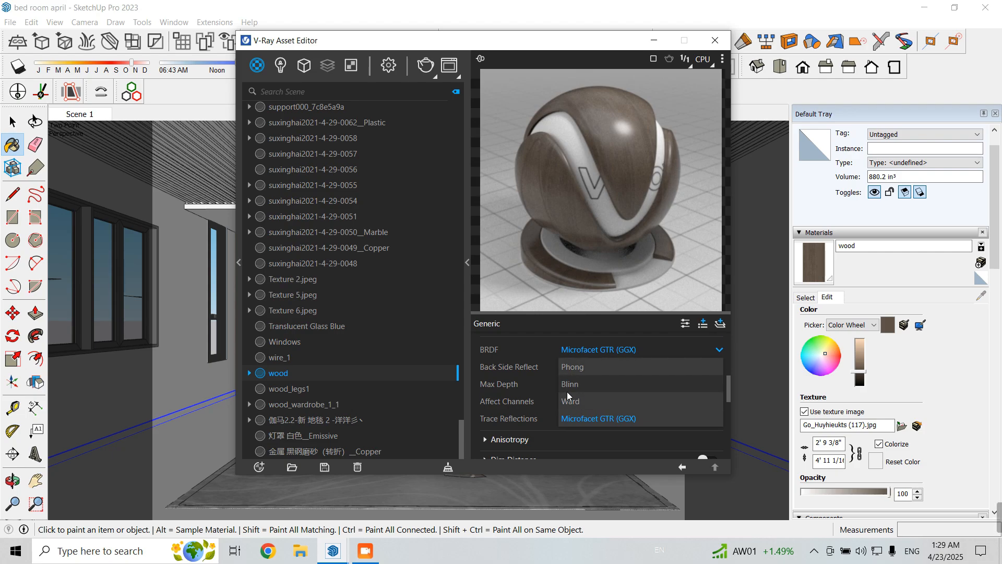
pyautogui.click(534, 359)
pyautogui.scroll(2, 533, 358)
pyautogui.scroll(2, 610, 390)
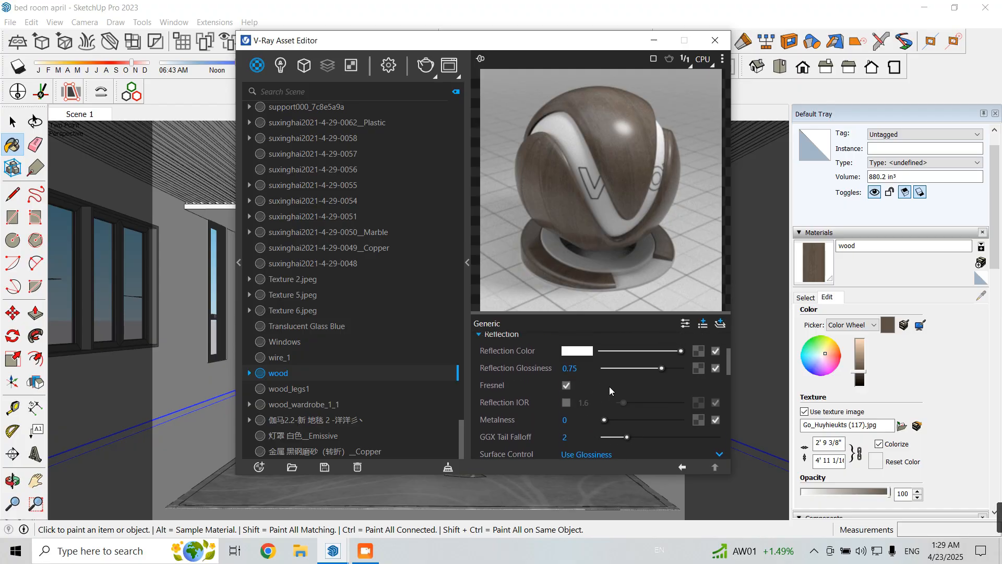
pyautogui.scroll(-1, 590, 364)
pyautogui.scroll(1, 619, 380)
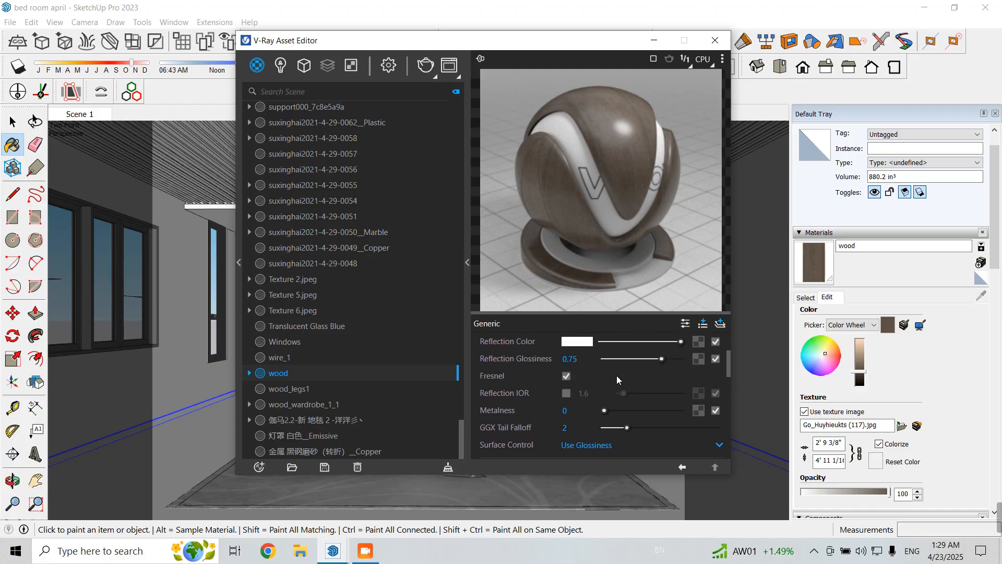
pyautogui.scroll(-3, 606, 392)
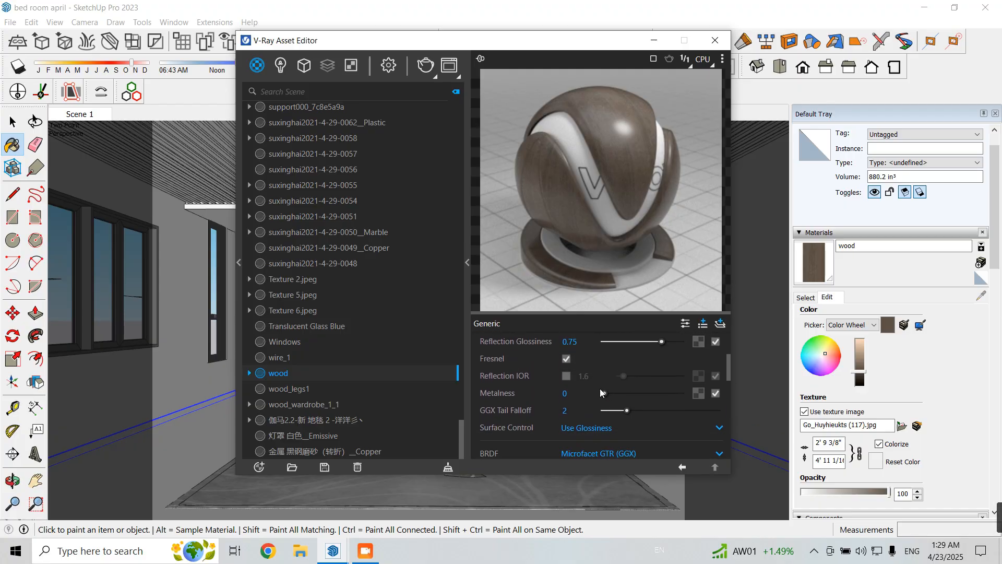
# Step: Try the Ward, Blinn and Phong BRDF types on the wood material to compare their highlights
pyautogui.click(605, 417)
pyautogui.click(587, 381)
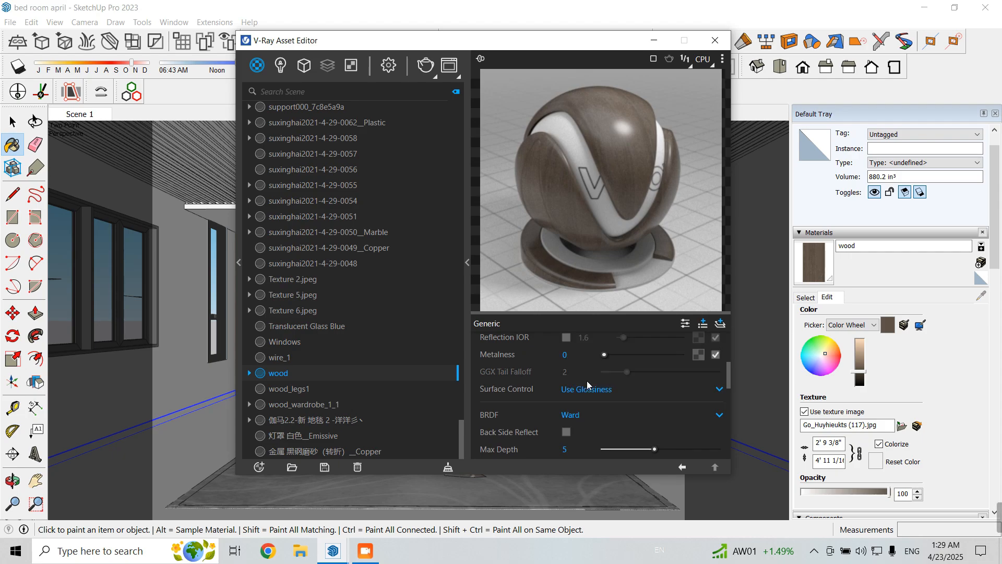
pyautogui.click(587, 416)
pyautogui.click(587, 363)
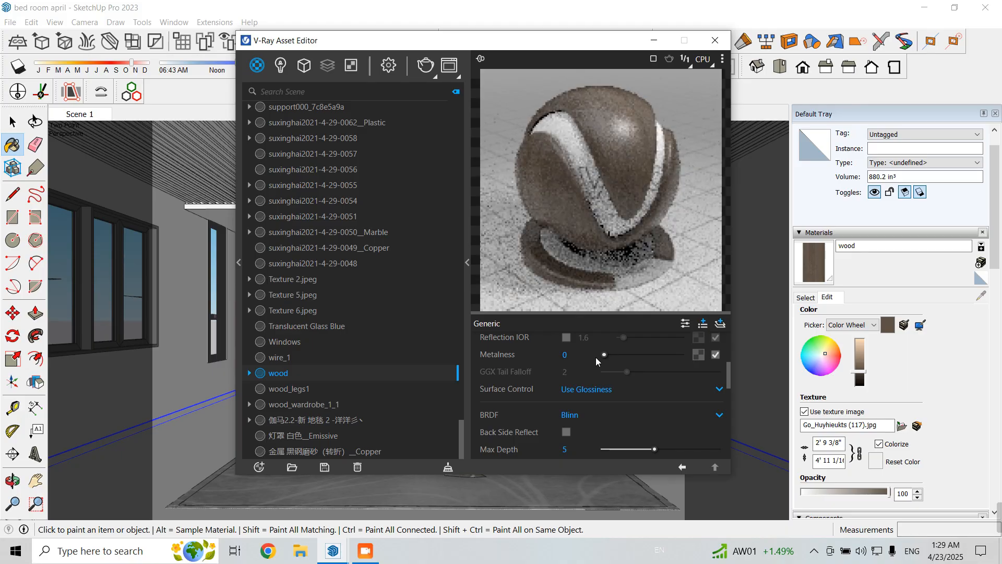
pyautogui.click(587, 415)
pyautogui.click(607, 337)
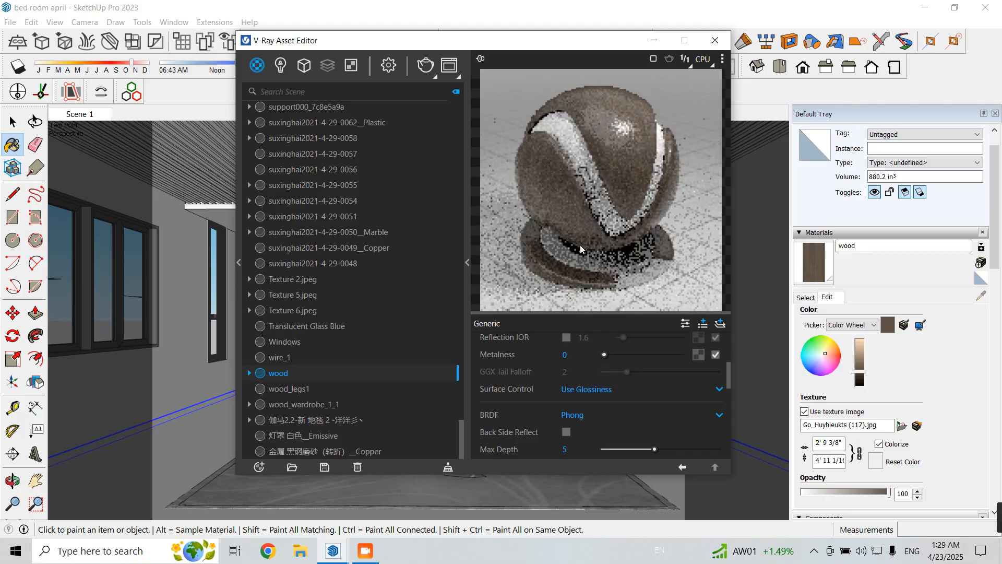
# Step: Set the wood material's BRDF to Blinn, check its remaining settings and close the V-Ray Asset Editor
pyautogui.click(582, 416)
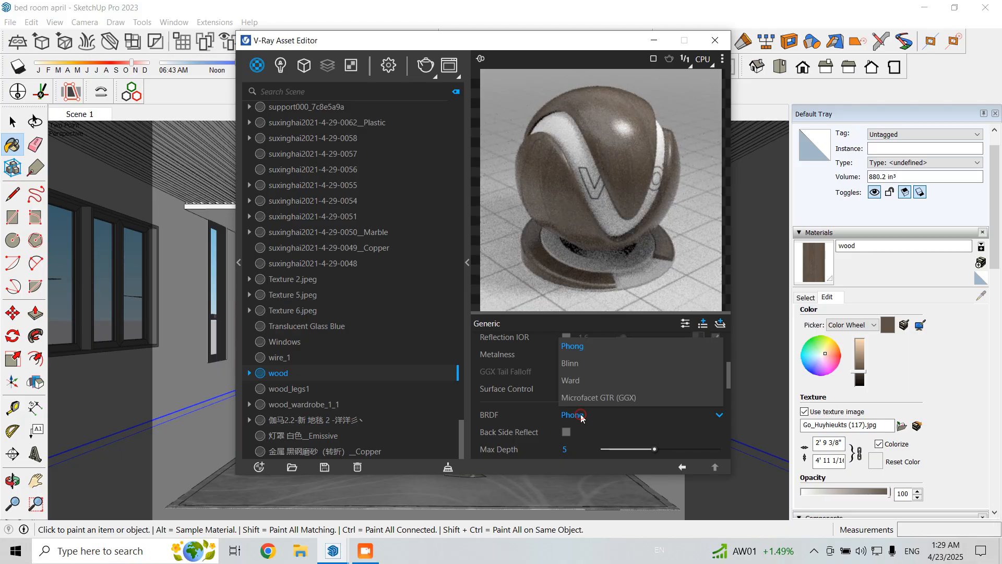
pyautogui.click(587, 365)
pyautogui.scroll(-4, 574, 361)
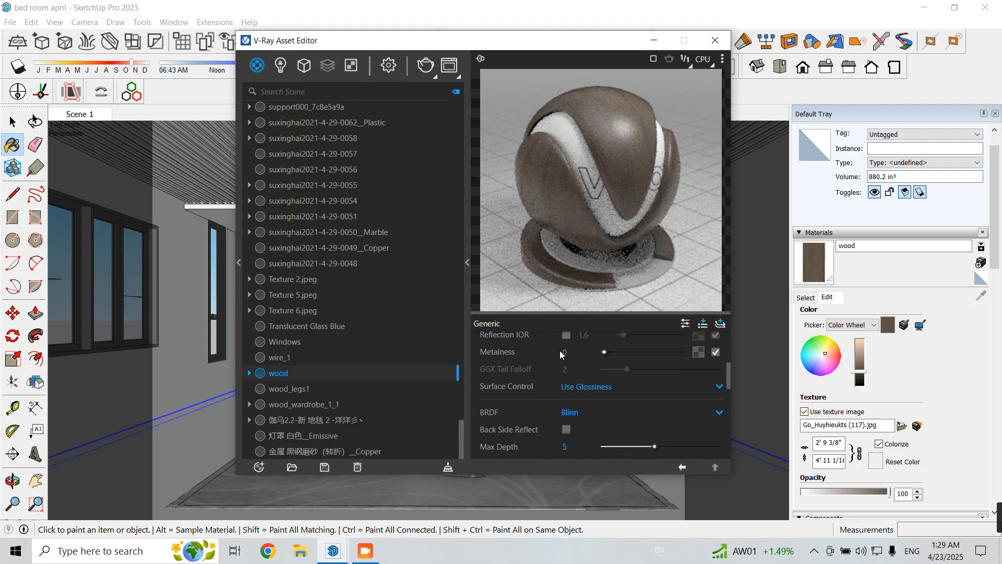
pyautogui.scroll(-3, 560, 361)
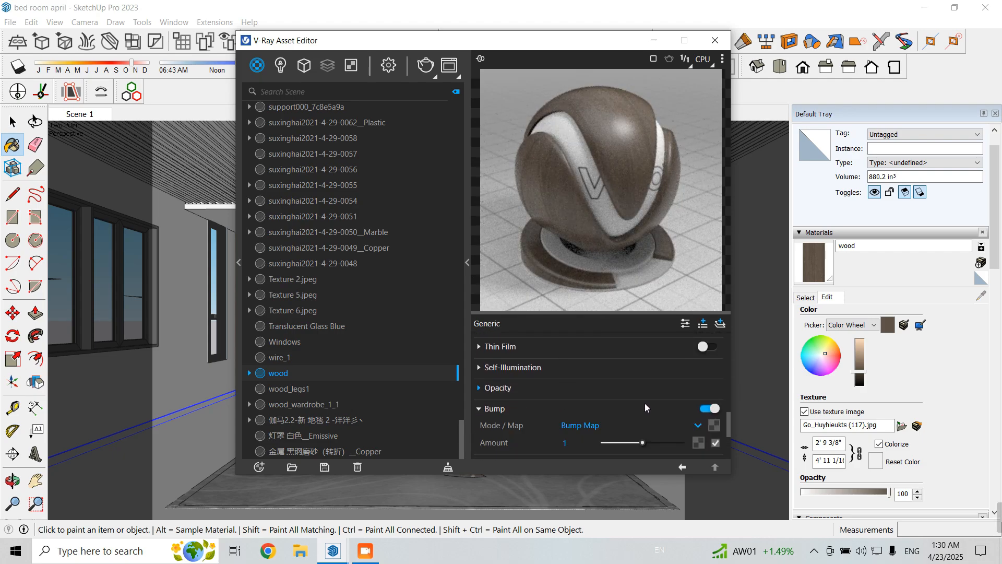
pyautogui.scroll(8, 646, 405)
pyautogui.click(715, 41)
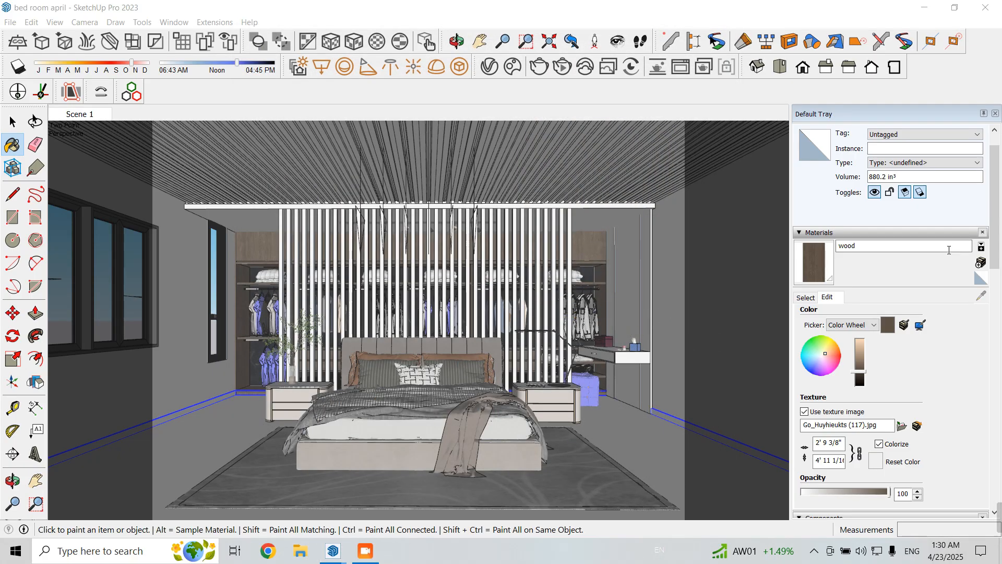
# Step: Paint the tall wall panel behind the dressing table with Color F03 from the Colors collection
pyautogui.click(805, 298)
pyautogui.scroll(2, 601, 296)
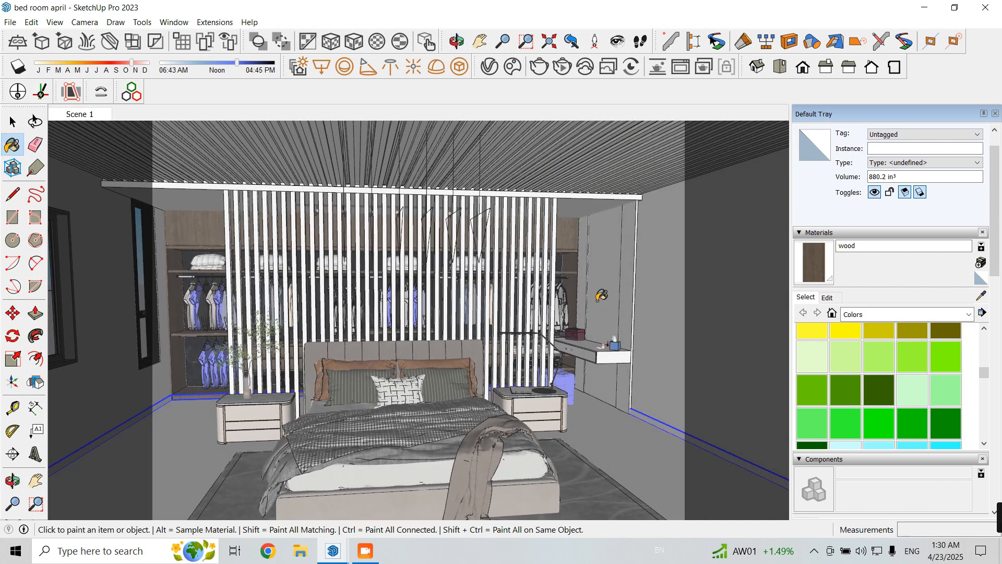
pyautogui.scroll(5, 601, 295)
pyautogui.press('space')
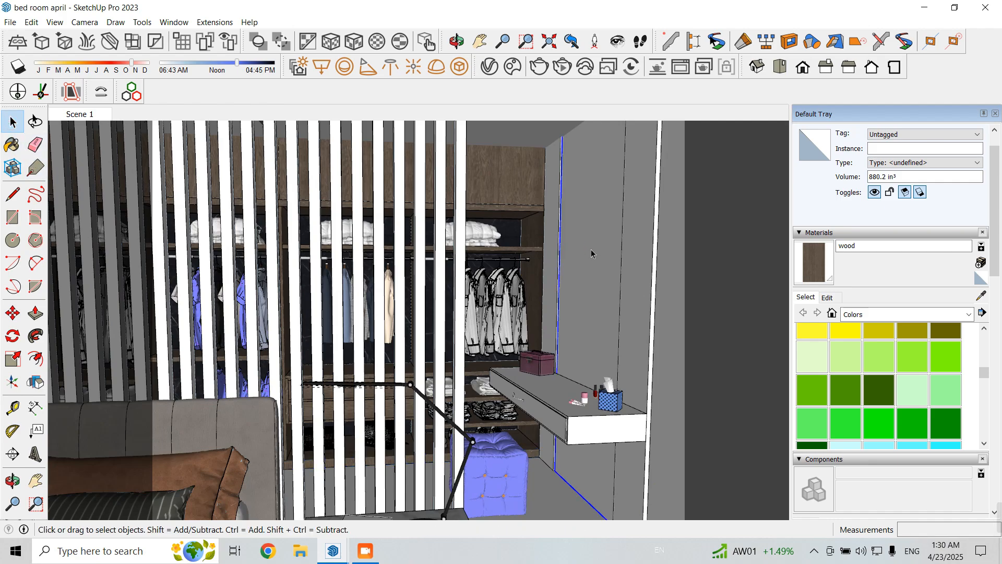
pyautogui.click(881, 354)
pyautogui.click(586, 256)
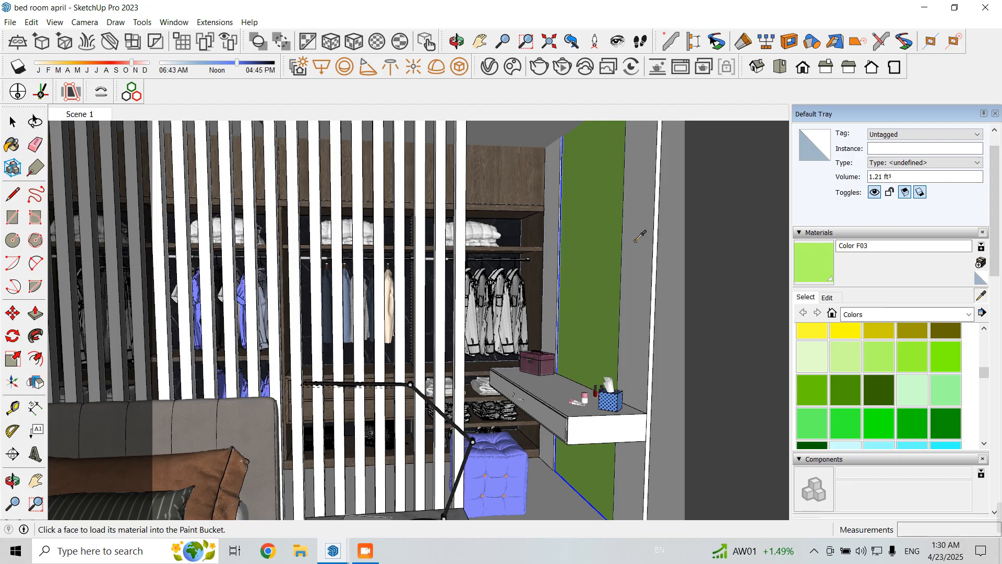
# Step: Convert Color F03 to a V-Ray material and replace its existing layer with a fresh VRay Mtl
pyautogui.click(493, 73)
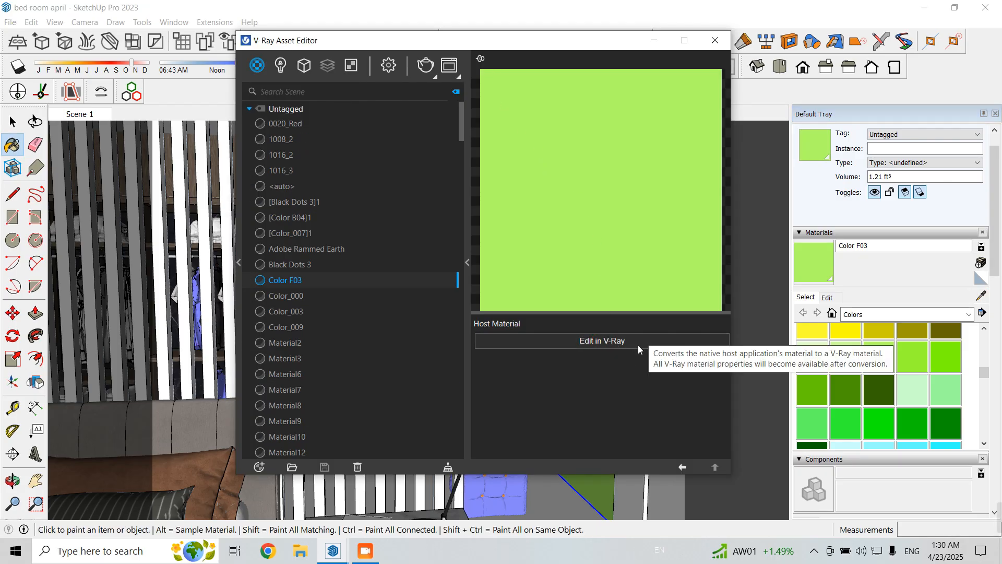
pyautogui.click(612, 339)
pyautogui.click(716, 340)
pyautogui.click(697, 385)
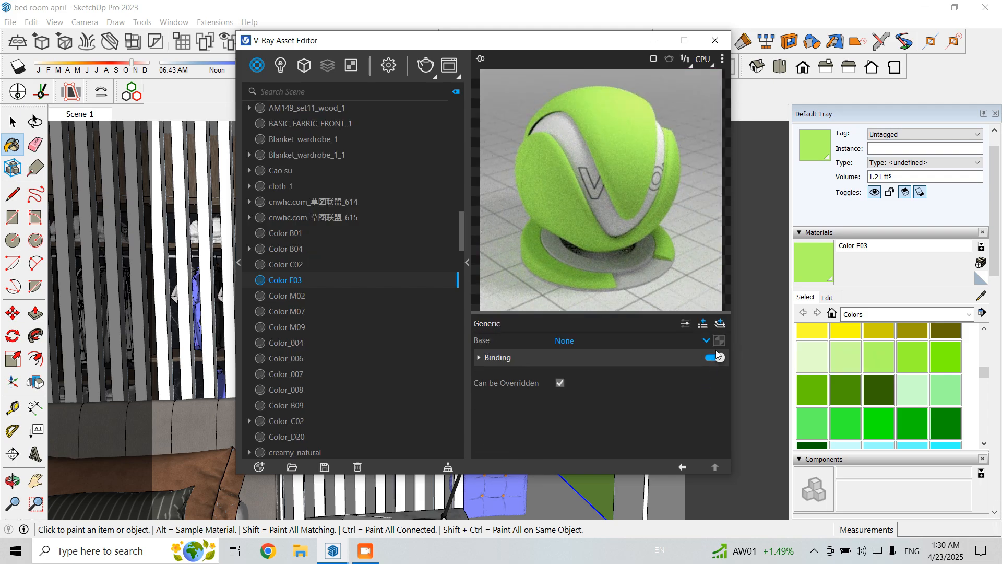
pyautogui.click(657, 332)
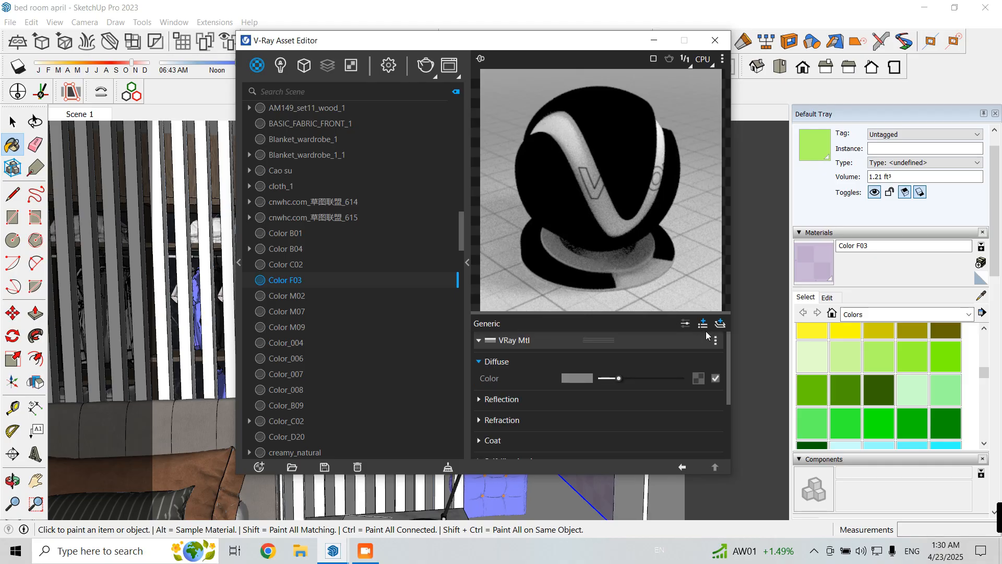
# Step: Set Color F03's Metalness to 1 and make both its Reflection Color and Diffuse color white
pyautogui.click(515, 402)
pyautogui.scroll(-2, 548, 410)
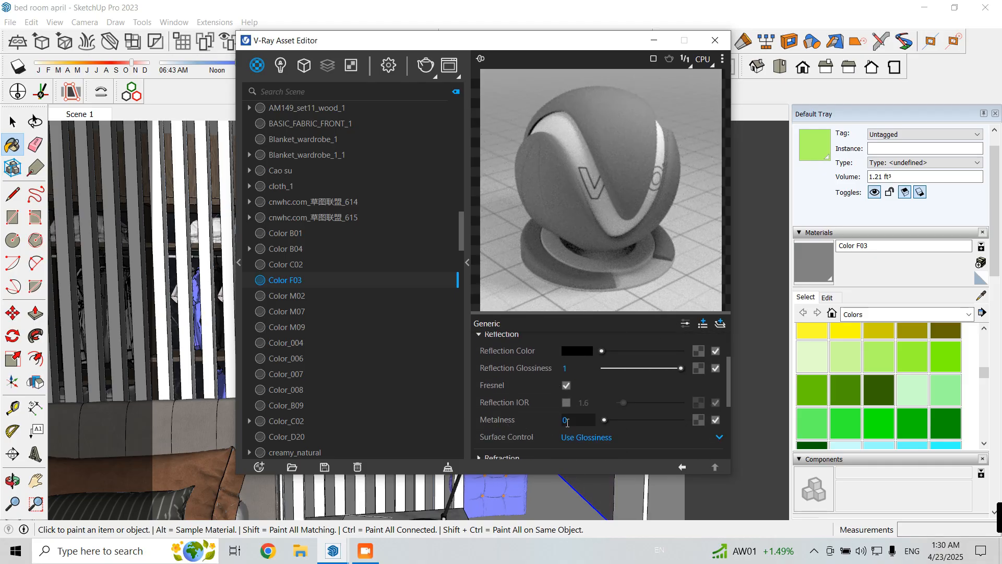
pyautogui.write('1')
pyautogui.press('Return')
pyautogui.scroll(2, 525, 423)
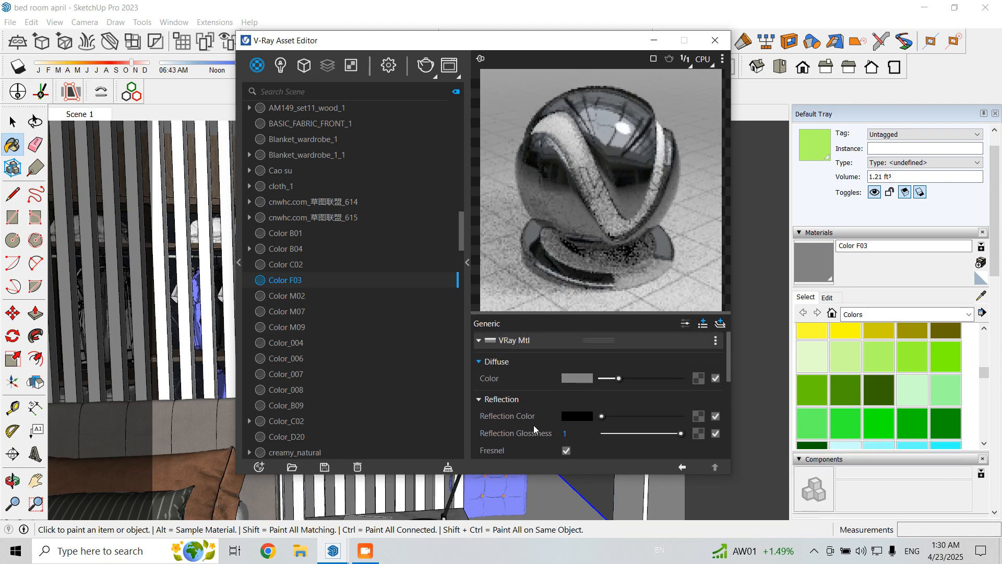
pyautogui.moveTo(600, 416); pyautogui.dragTo(681, 416)
pyautogui.moveTo(619, 378); pyautogui.dragTo(681, 377)
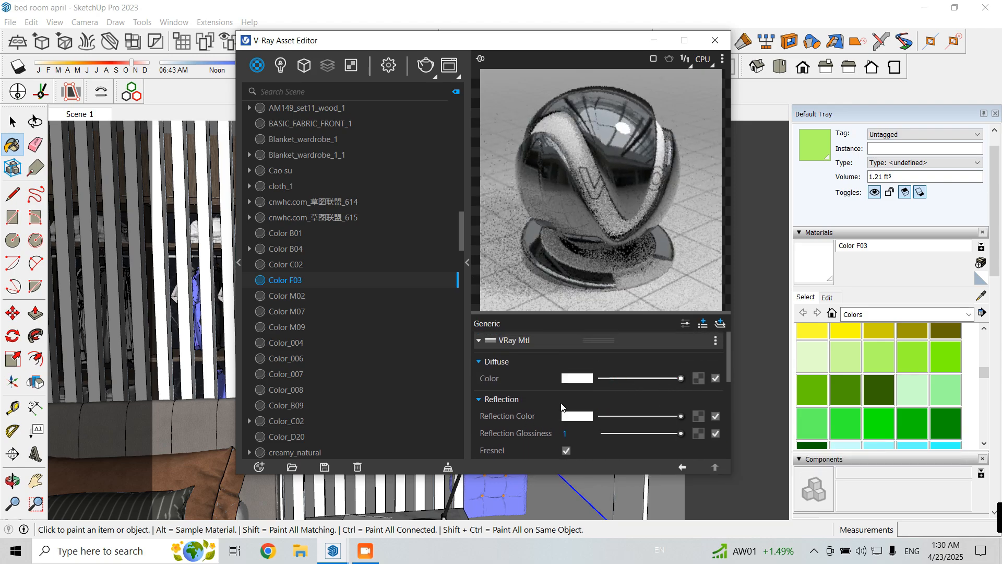
# Step: Enable Reflection IOR on Color F03, set it to 22 and close the V-Ray Asset Editor
pyautogui.scroll(-2, 546, 405)
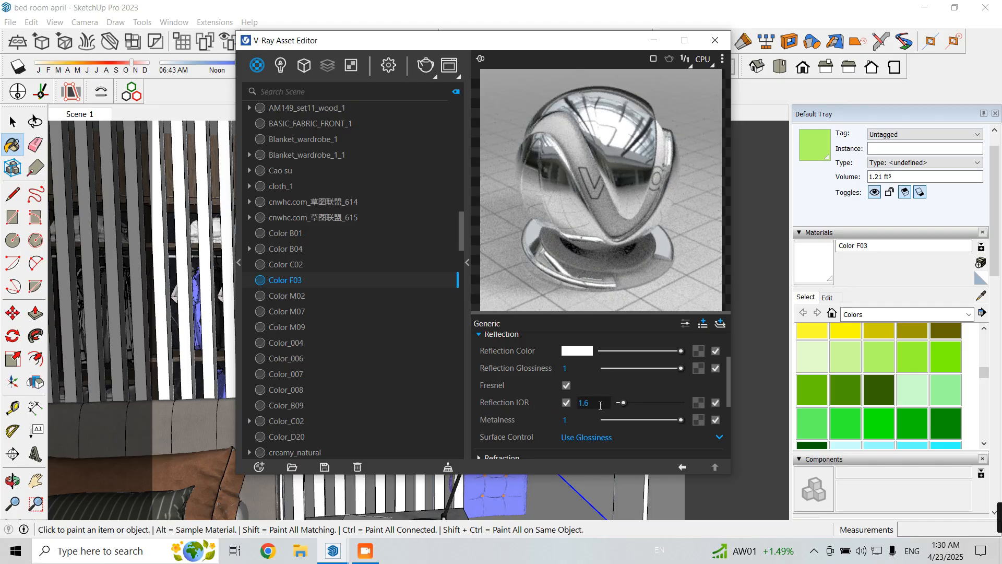
pyautogui.write('22')
pyautogui.press('Return')
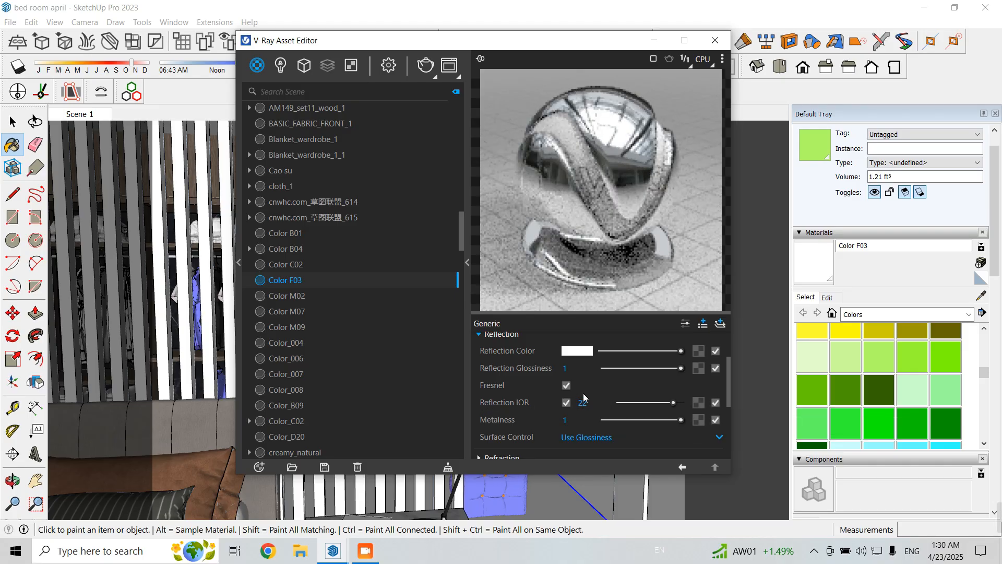
pyautogui.click(715, 40)
# Step: Paint the wall surfaces surrounding the mirror panel behind the dressing table with Color F08
pyautogui.moveTo(661, 307); pyautogui.dragTo(662, 337, button='middle')
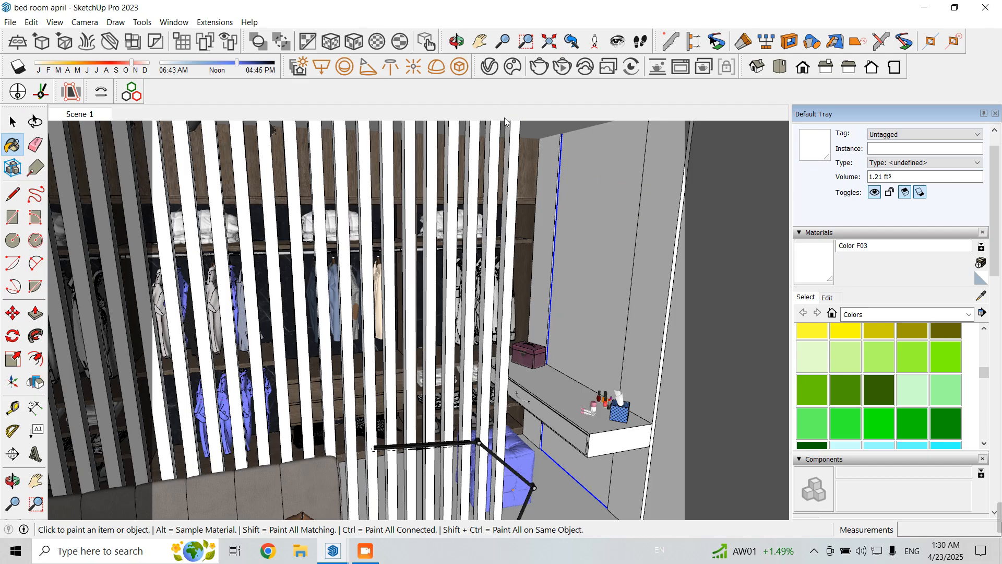
pyautogui.click(978, 295)
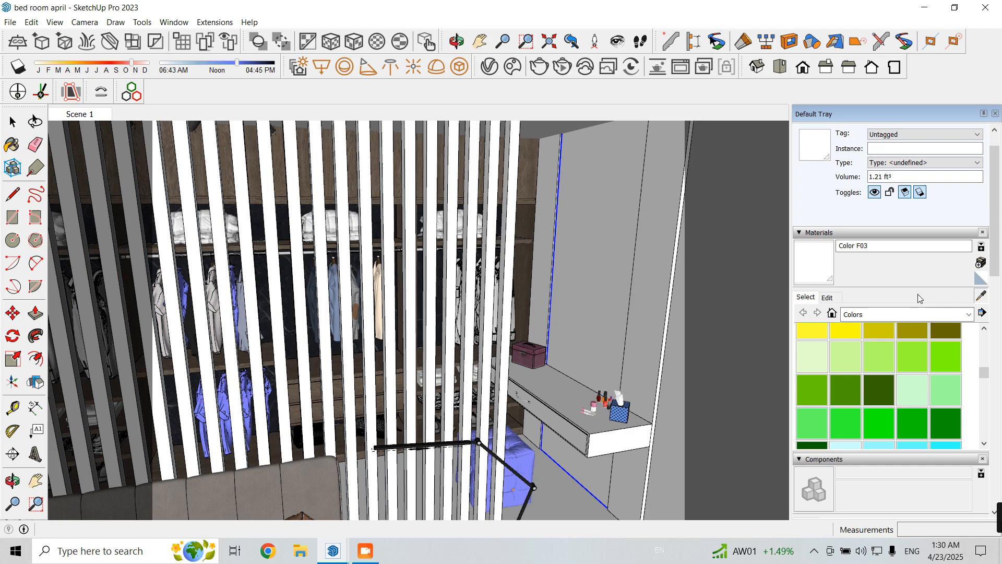
pyautogui.click(893, 385)
pyautogui.click(620, 264)
pyautogui.click(552, 243)
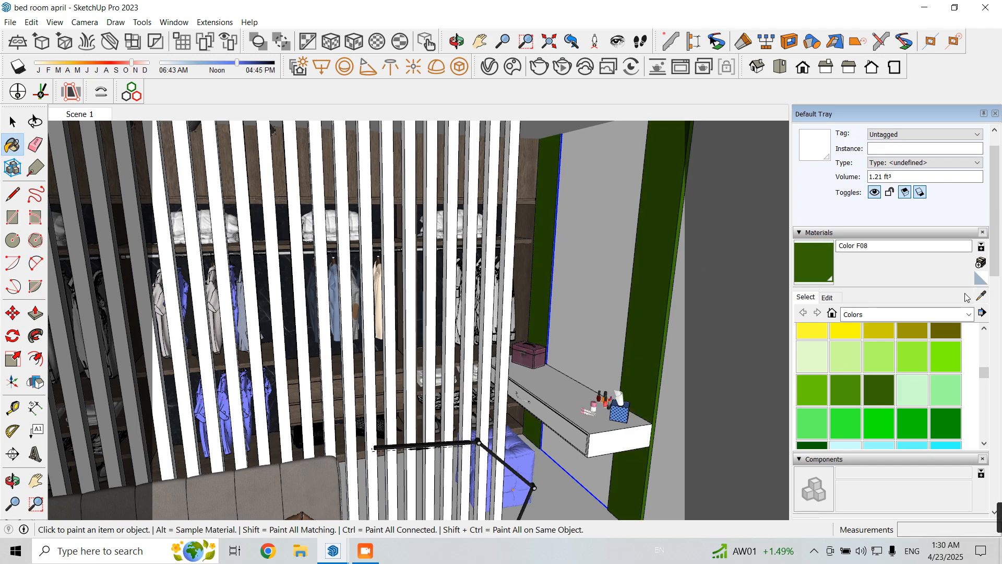
# Step: Sample Color F08 from the wall and convert it to an editable V-Ray material in the Asset Editor
pyautogui.click(977, 294)
pyautogui.click(643, 265)
pyautogui.click(490, 67)
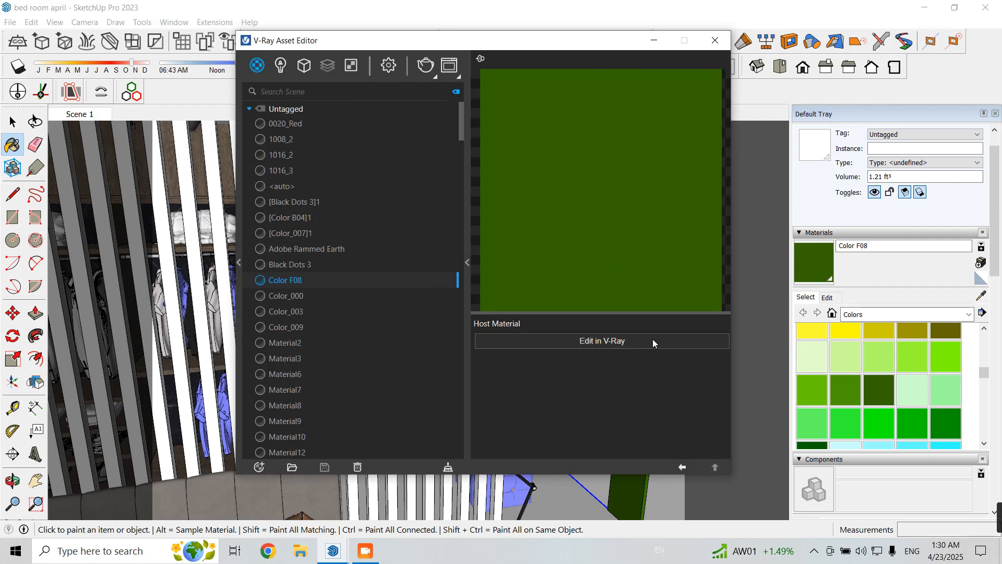
pyautogui.click(605, 339)
pyautogui.moveTo(575, 50); pyautogui.dragTo(903, 32)
pyautogui.click(586, 449)
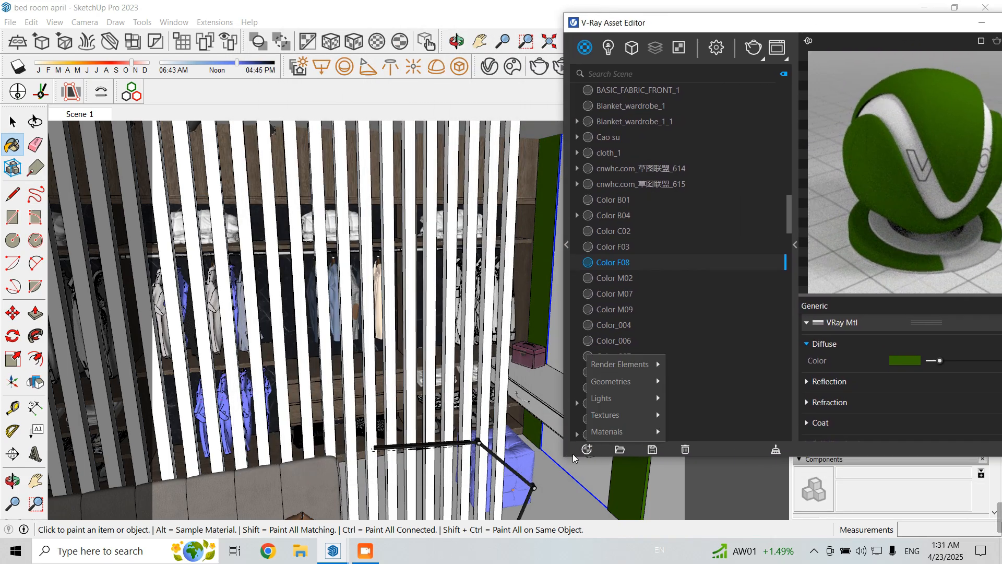
pyautogui.click(815, 30)
pyautogui.moveTo(815, 30); pyautogui.dragTo(401, 79)
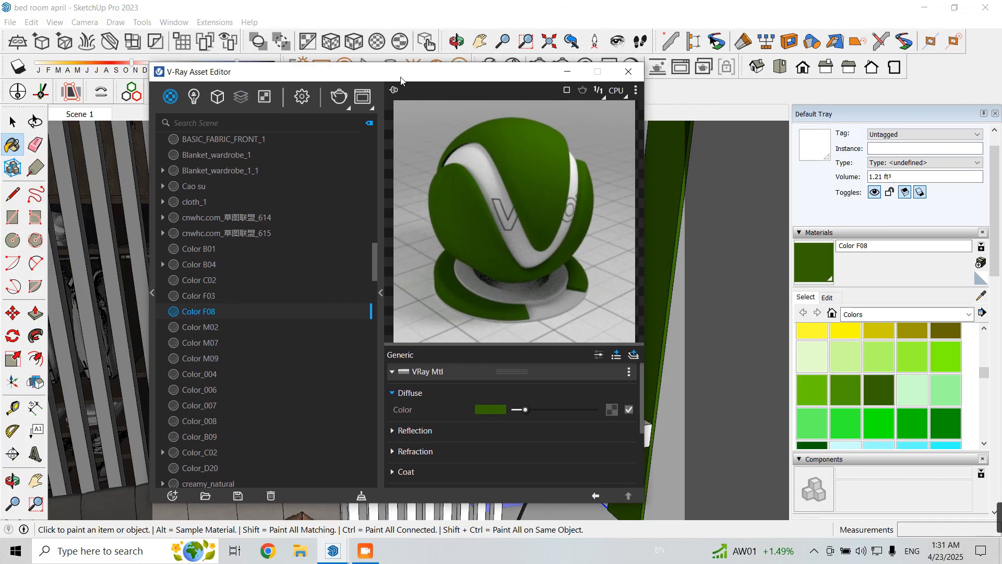
# Step: Remove Color F08's existing material layer and add a fresh VRay Mtl in its place
pyautogui.click(629, 372)
pyautogui.click(608, 415)
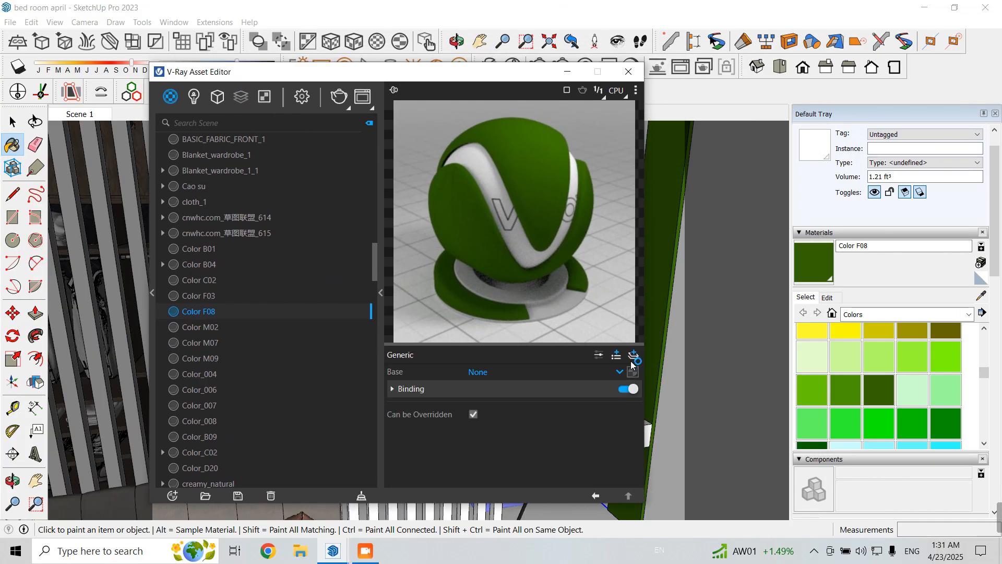
pyautogui.click(634, 354)
pyautogui.click(609, 367)
# Step: Load the Floor Marble image from the Bed Room 1 project folder as the diffuse bitmap of Color F08
pyautogui.scroll(-1, 549, 386)
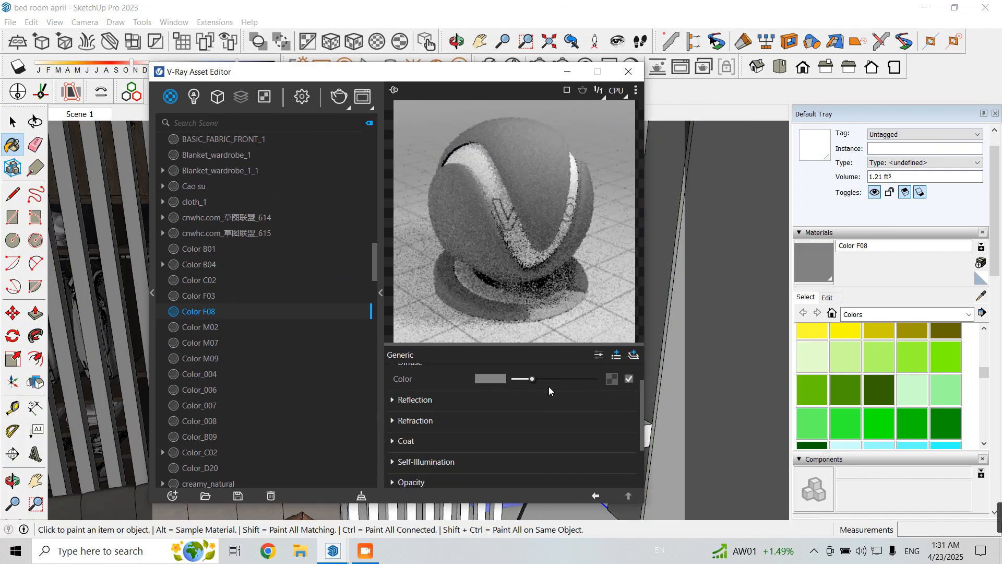
pyautogui.scroll(1, 541, 394)
pyautogui.click(611, 409)
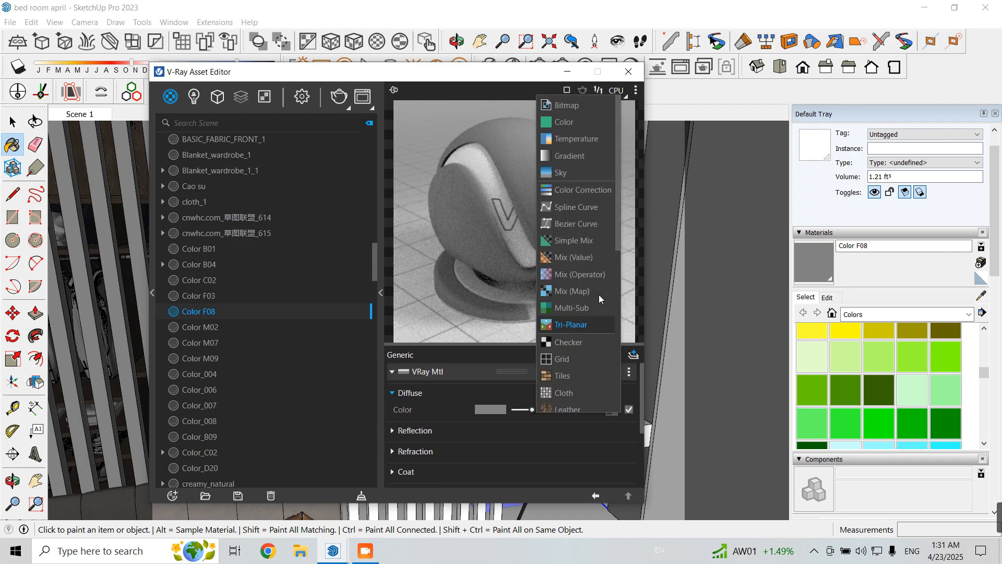
pyautogui.click(585, 103)
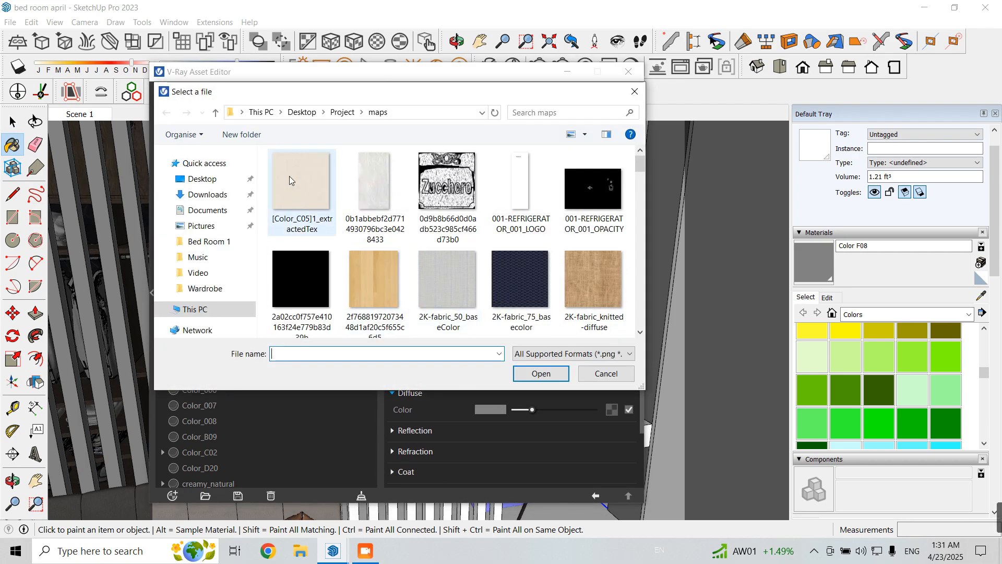
pyautogui.click(339, 112)
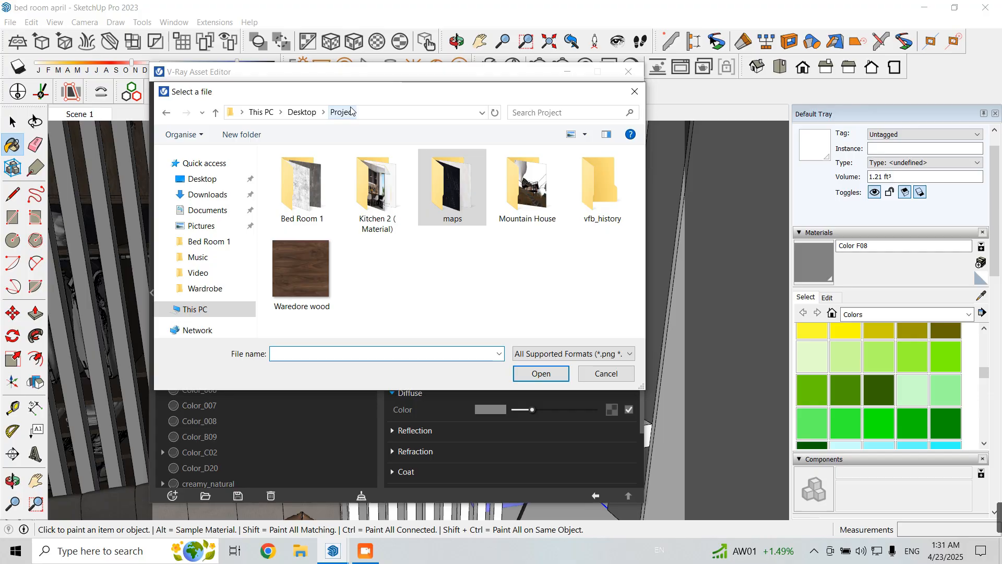
pyautogui.doubleClick(302, 183)
pyautogui.click(384, 208)
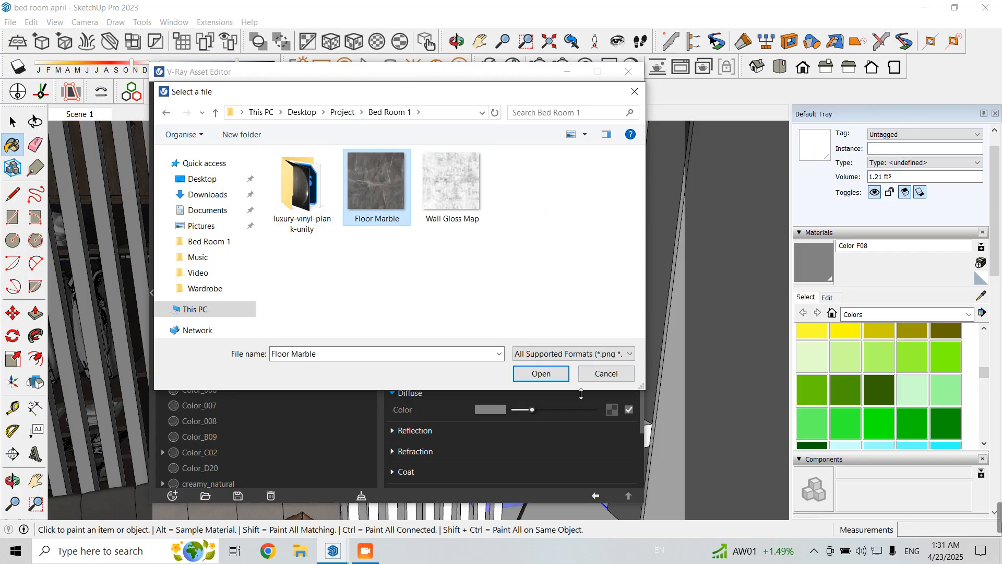
pyautogui.click(541, 373)
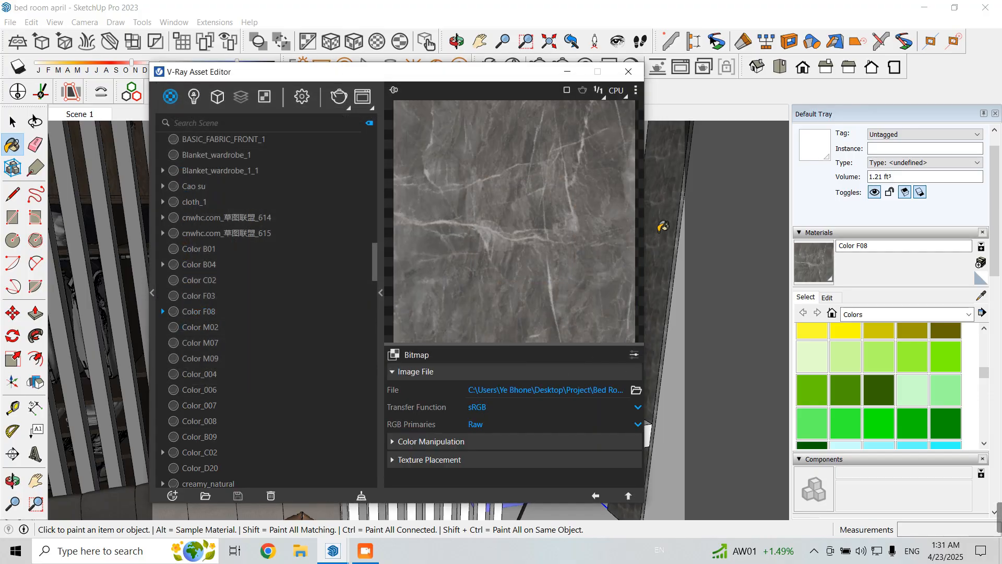
pyautogui.moveTo(537, 76); pyautogui.dragTo(450, 76)
pyautogui.scroll(3, 642, 258)
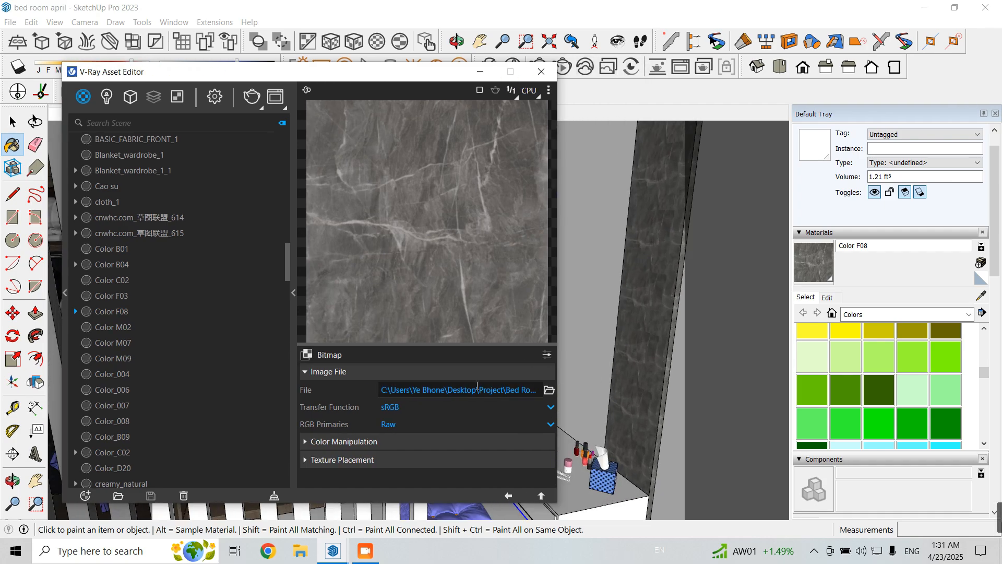
pyautogui.click(510, 494)
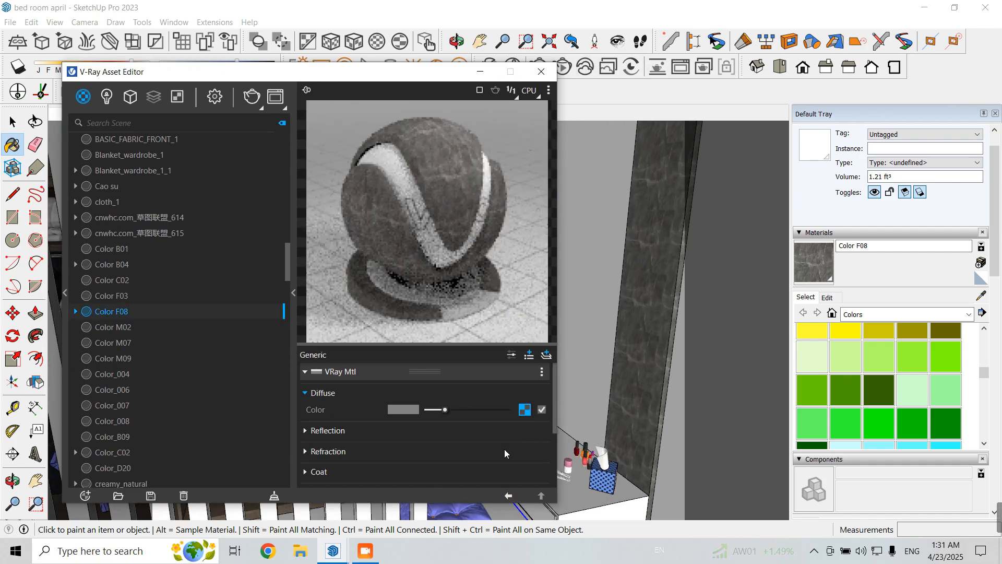
# Step: Enable Reflection IOR on Color F08 and set it to 2
pyautogui.scroll(-2, 435, 475)
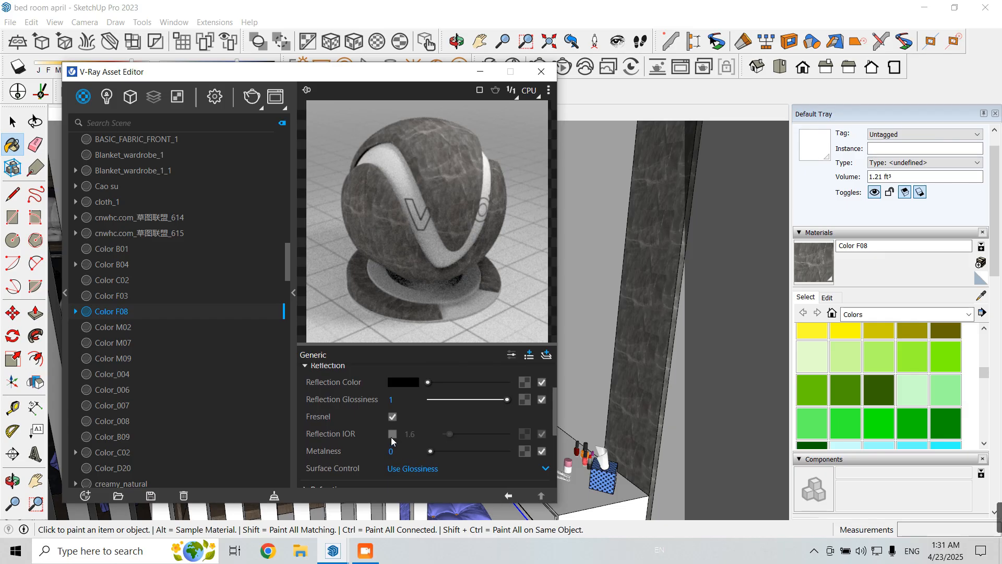
pyautogui.click(408, 434)
pyautogui.write('2')
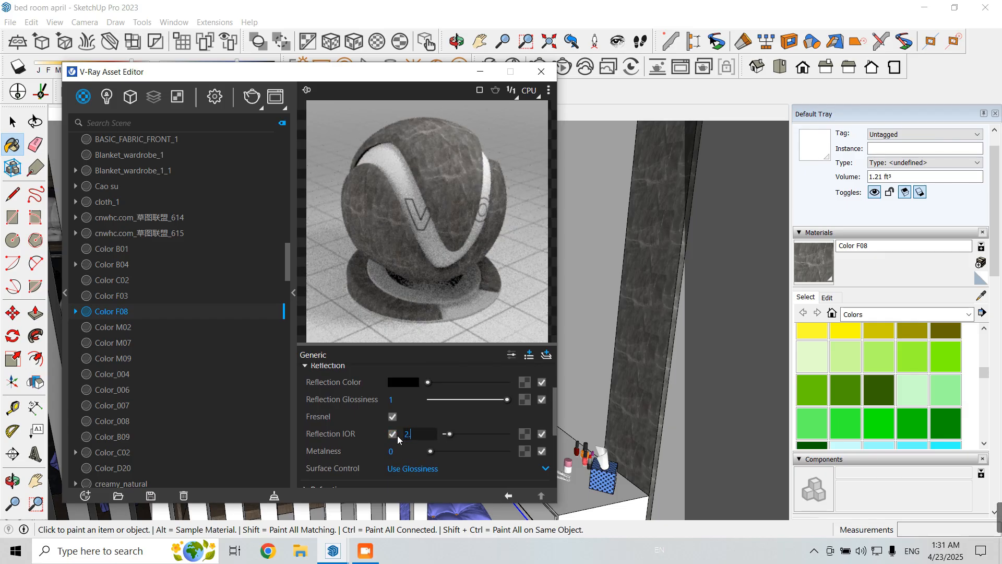
pyautogui.press('Return')
# Step: Set Color F08's Reflection Glossiness to 0.95 and raise its Reflection Color to full white
pyautogui.scroll(1, 401, 409)
pyautogui.scroll(1, 402, 409)
pyautogui.click(392, 464)
pyautogui.write('0.')
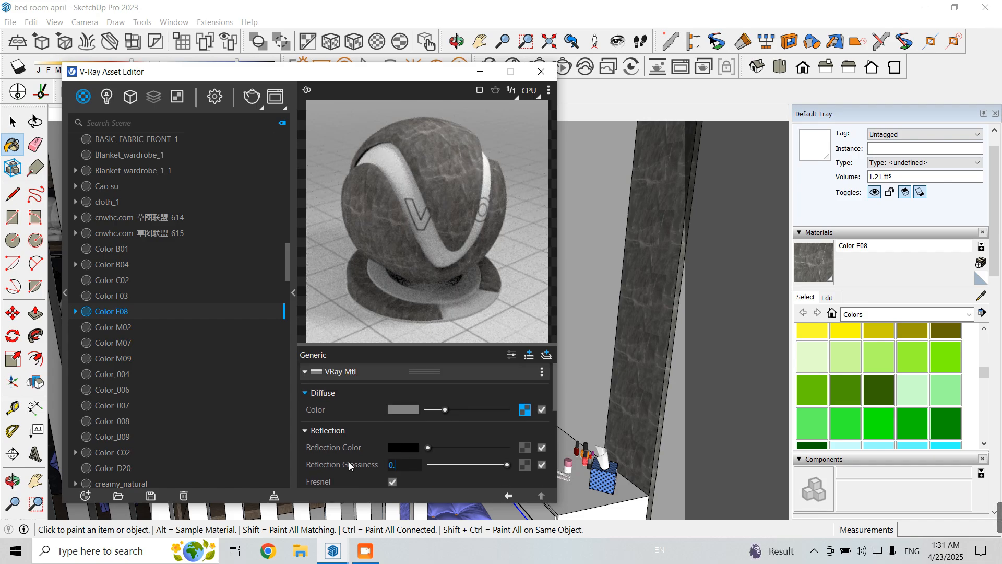
pyautogui.write('95')
pyautogui.press('Return')
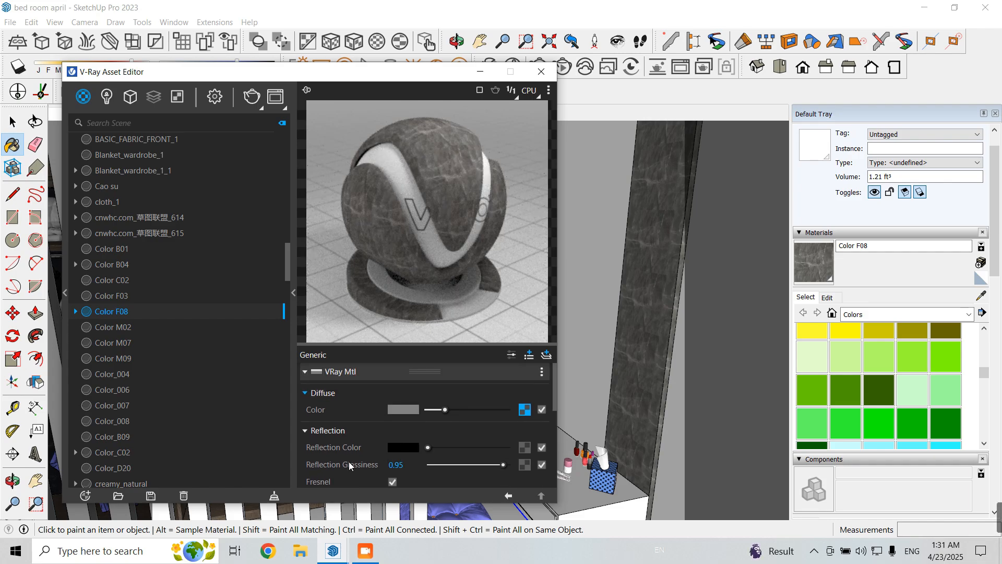
pyautogui.moveTo(428, 447); pyautogui.dragTo(547, 446)
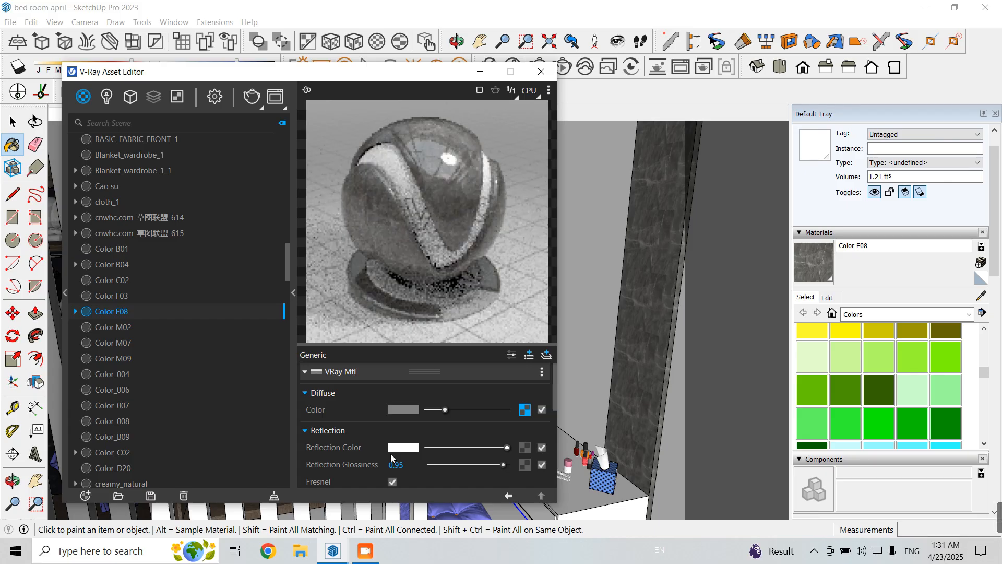
# Step: Minimize the V-Ray Asset Editor and enlarge Color F08's marble texture on the wall to a width of 40"
pyautogui.click(480, 74)
pyautogui.scroll(4, 663, 196)
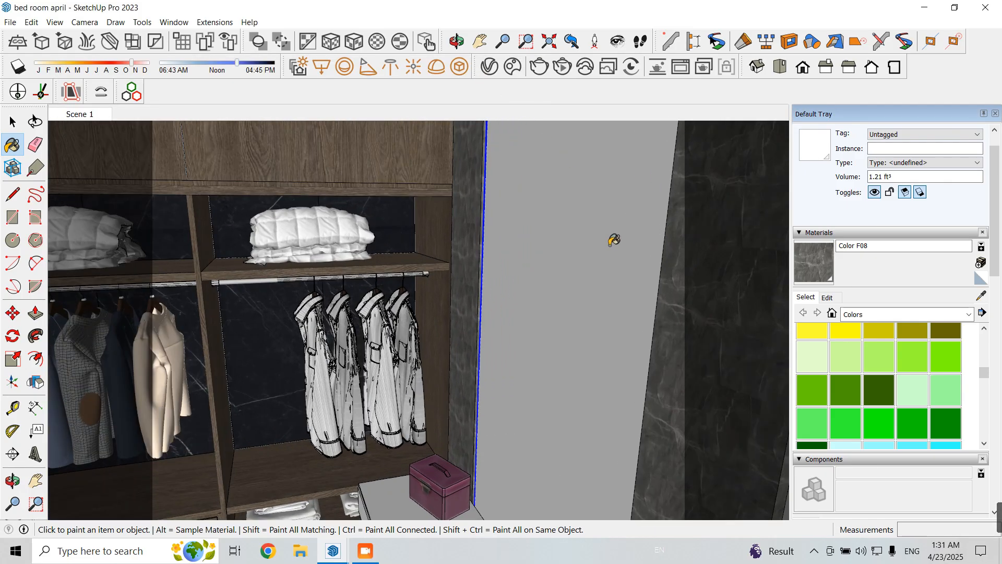
pyautogui.scroll(-3, 614, 240)
pyautogui.scroll(3, 730, 269)
pyautogui.moveTo(690, 301); pyautogui.dragTo(647, 288, button='middle')
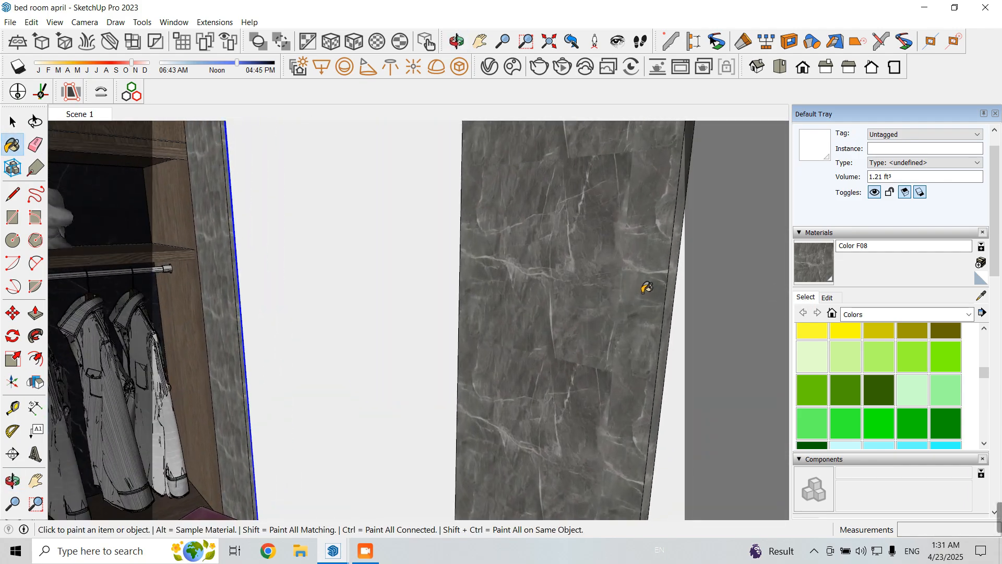
pyautogui.click(827, 297)
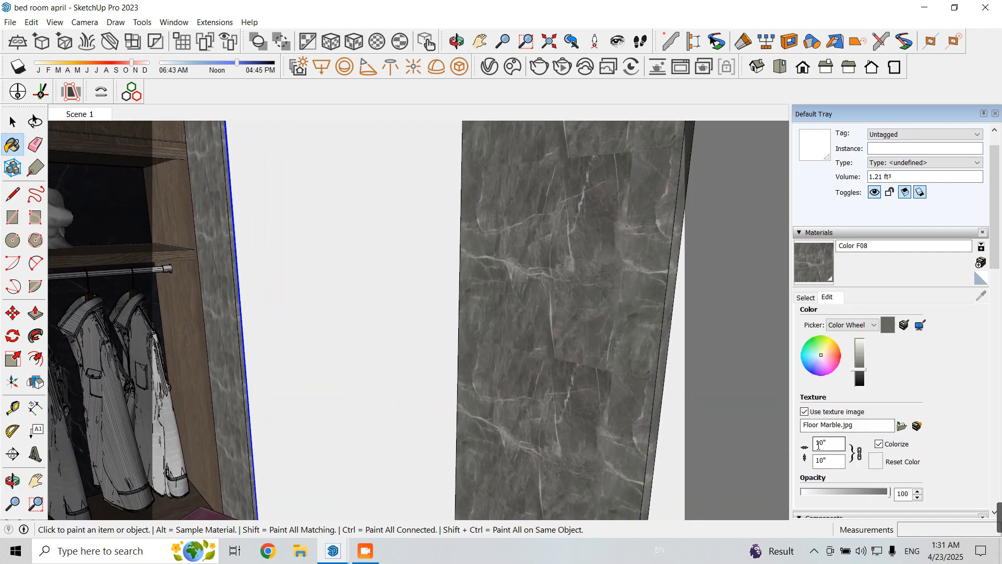
pyautogui.press('Return')
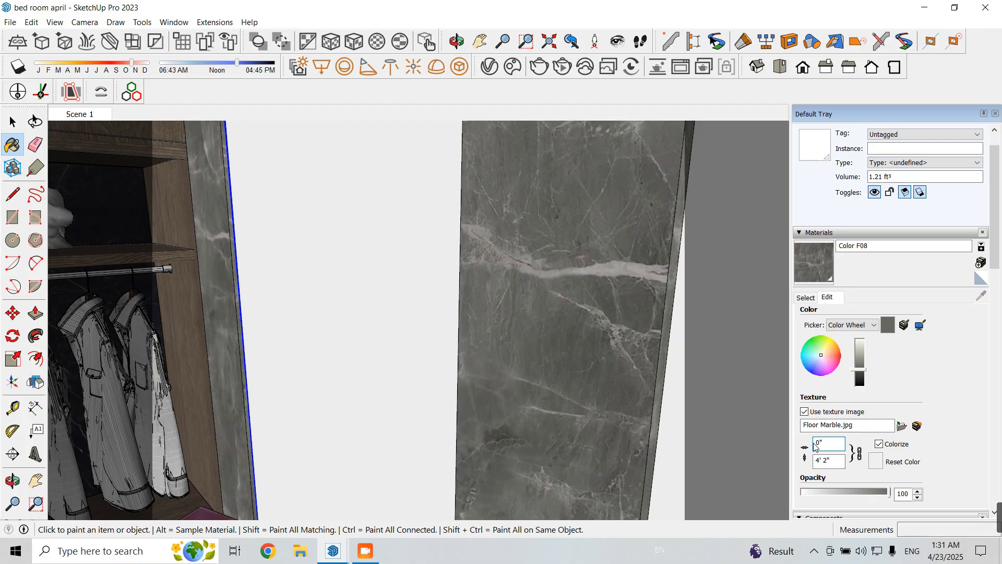
pyautogui.press('Return')
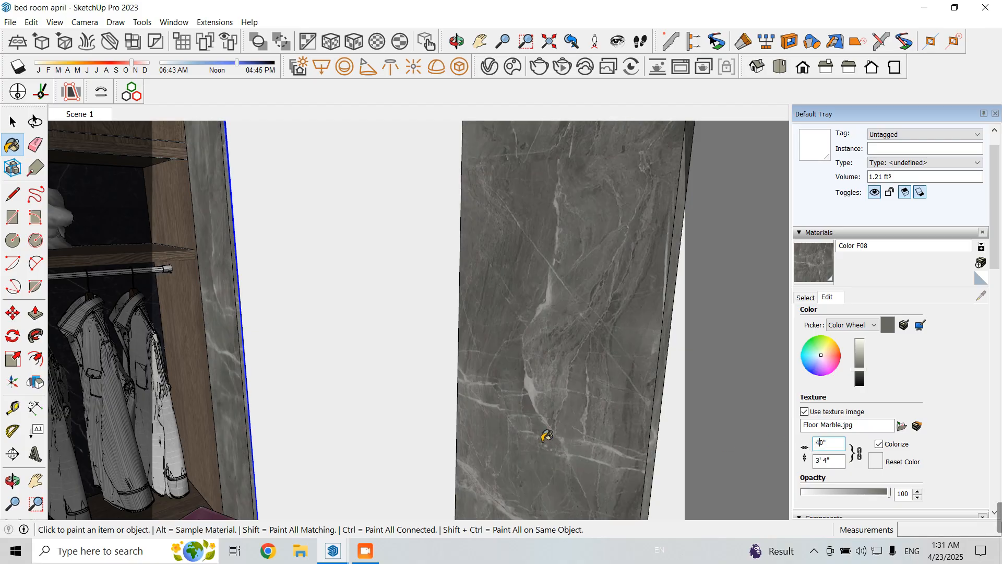
# Step: Return to the Scene 1 view and sample the material of the rug under the bed
pyautogui.moveTo(546, 435); pyautogui.dragTo(443, 308, button='middle')
pyautogui.click(12, 121)
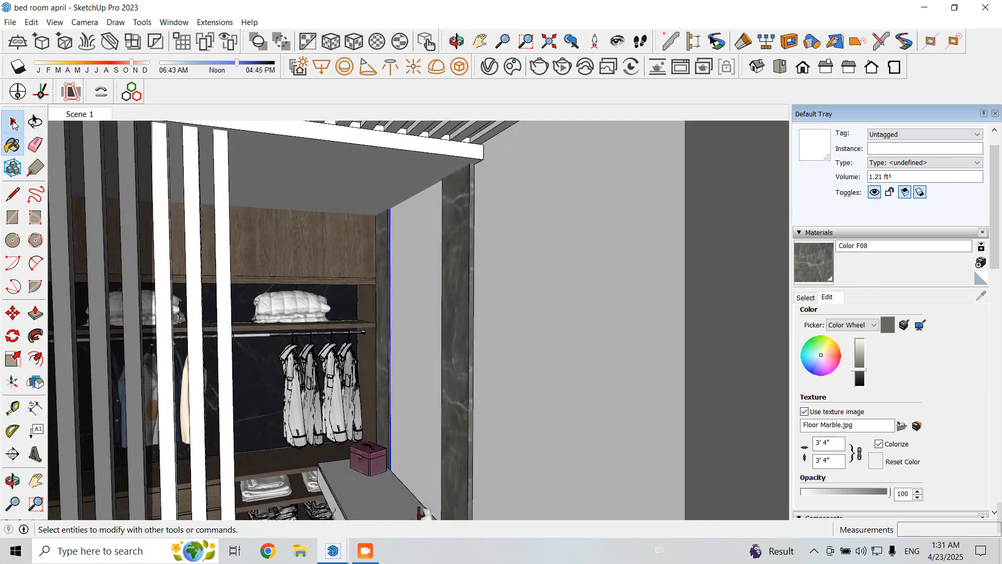
pyautogui.click(88, 115)
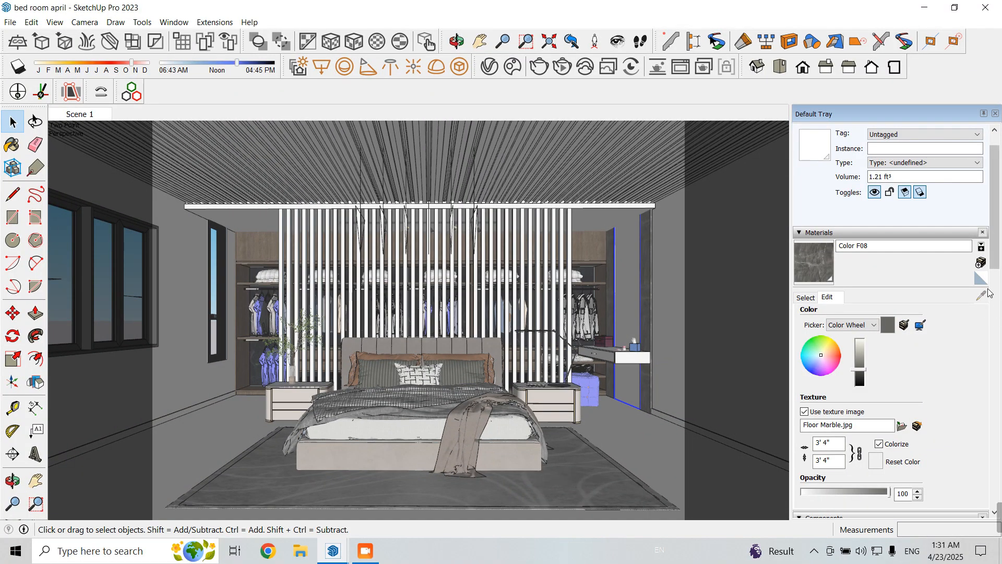
pyautogui.click(816, 299)
pyautogui.click(982, 297)
pyautogui.click(570, 477)
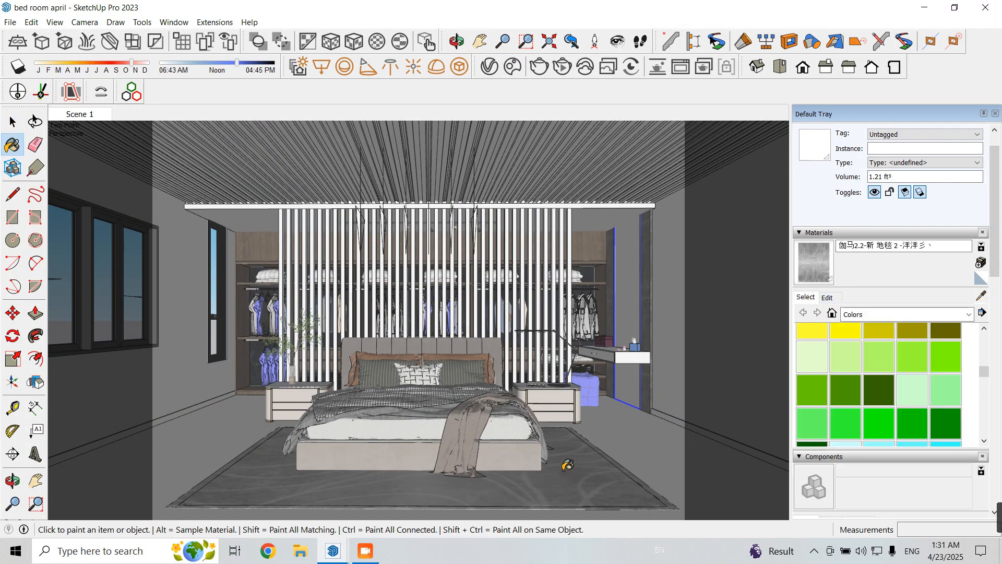
# Step: Open the rug material in the V-Ray Asset Editor and go down to the bitmap nested in its diffuse map
pyautogui.click(489, 67)
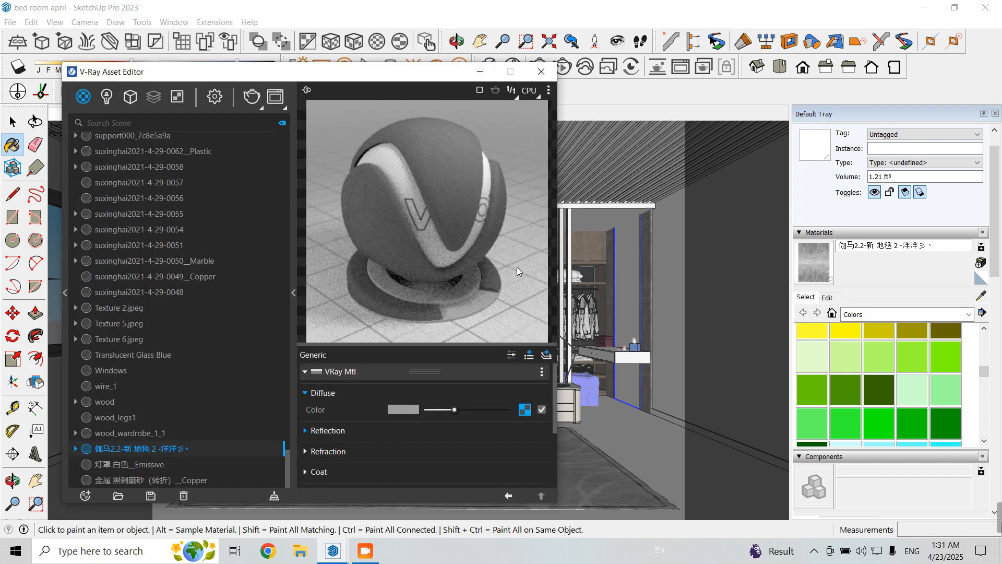
pyautogui.click(527, 409)
pyautogui.click(530, 391)
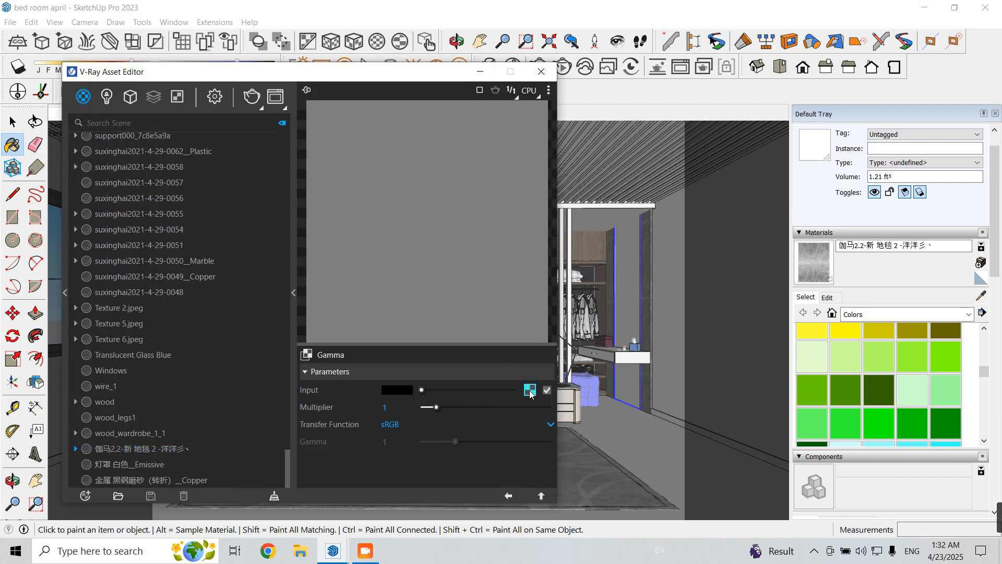
pyautogui.click(531, 391)
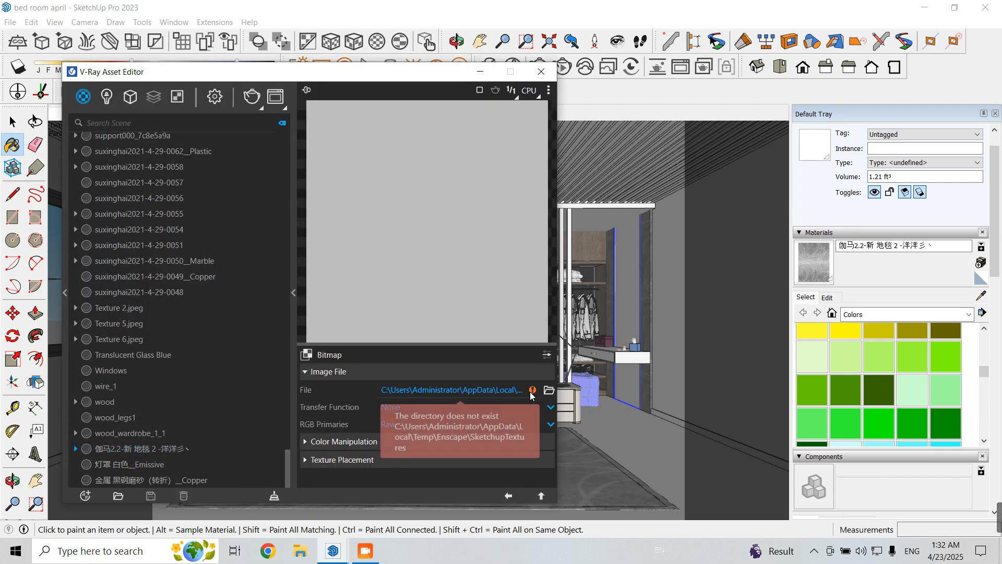
# Step: Export the rug's texture image from the SketchUp material and save it as Texture.jpg in the Bed Room 1 folder
pyautogui.click(828, 297)
pyautogui.click(917, 425)
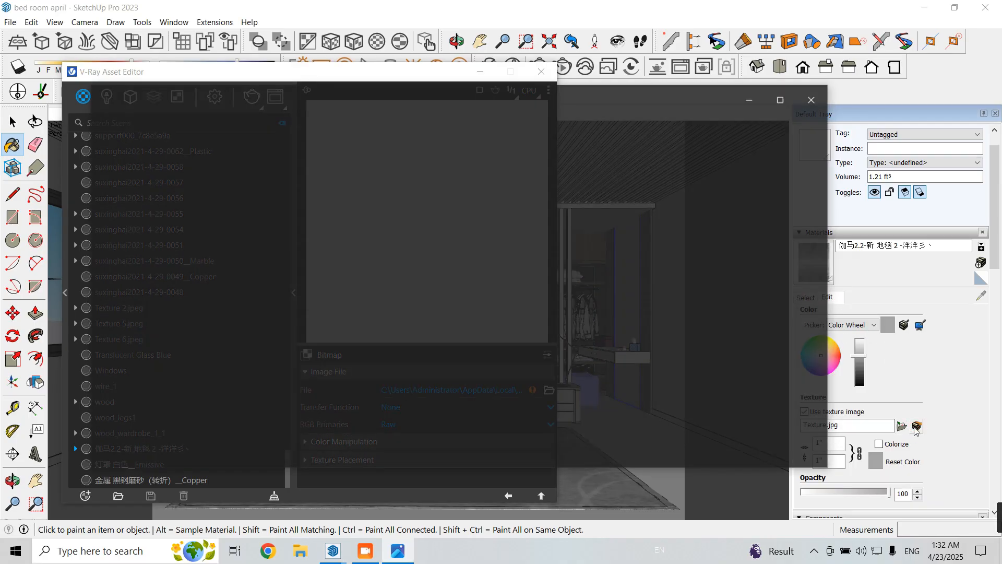
pyautogui.rightClick(468, 172)
pyautogui.click(519, 185)
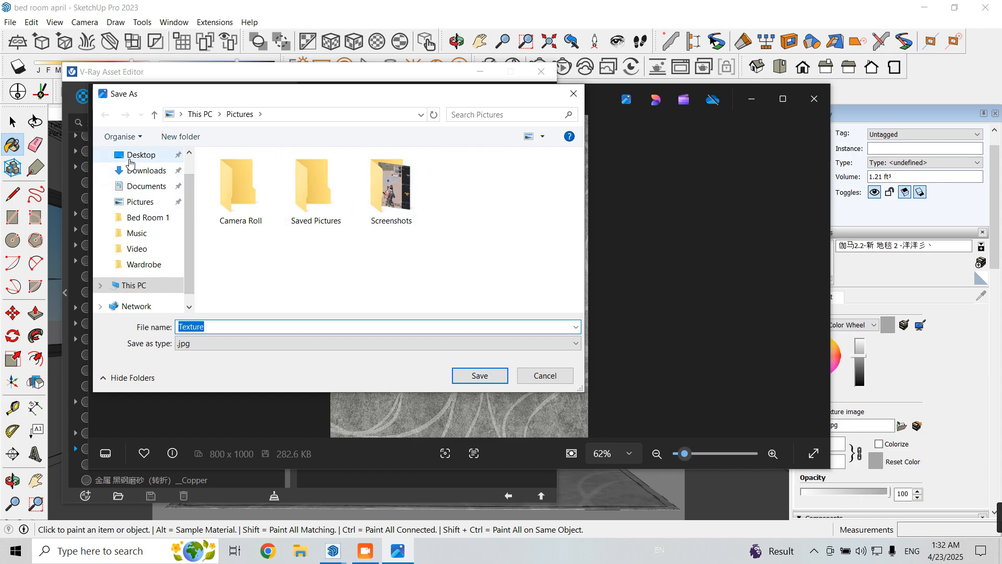
pyautogui.click(144, 223)
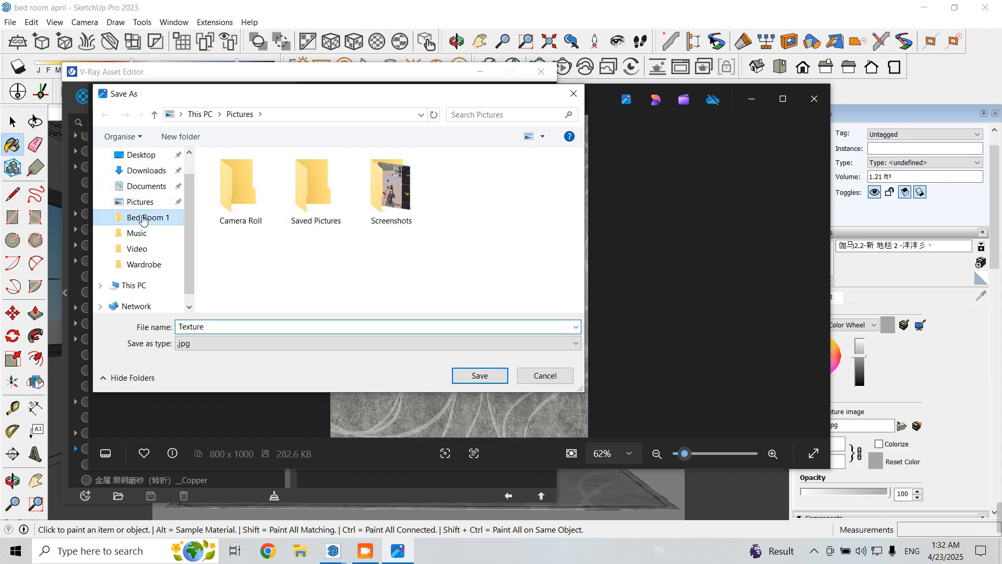
pyautogui.click(478, 376)
pyautogui.click(814, 99)
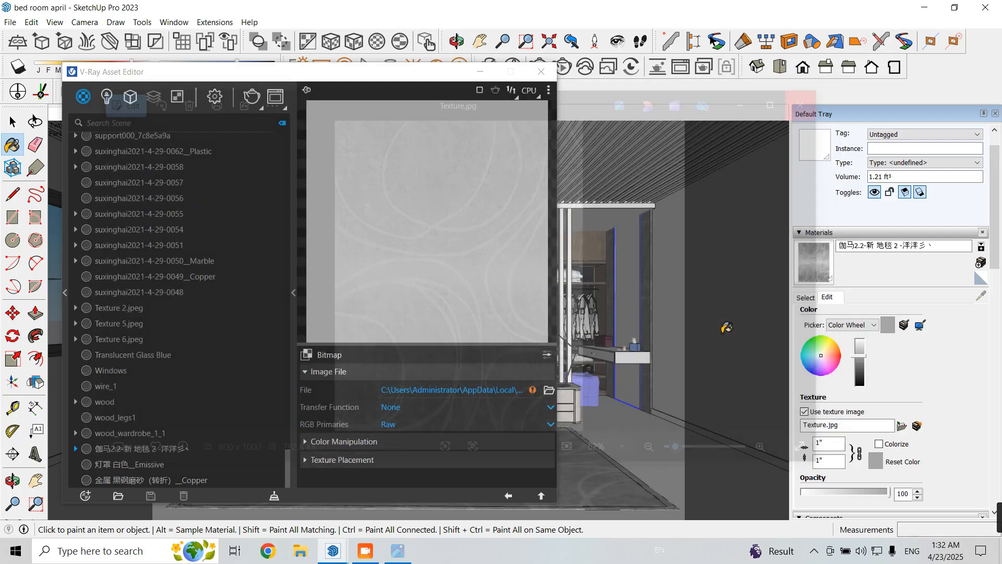
# Step: Relink the rug's diffuse bitmap to the Texture image in Bed Room 1 and return to the material's main settings
pyautogui.click(549, 390)
pyautogui.click(363, 180)
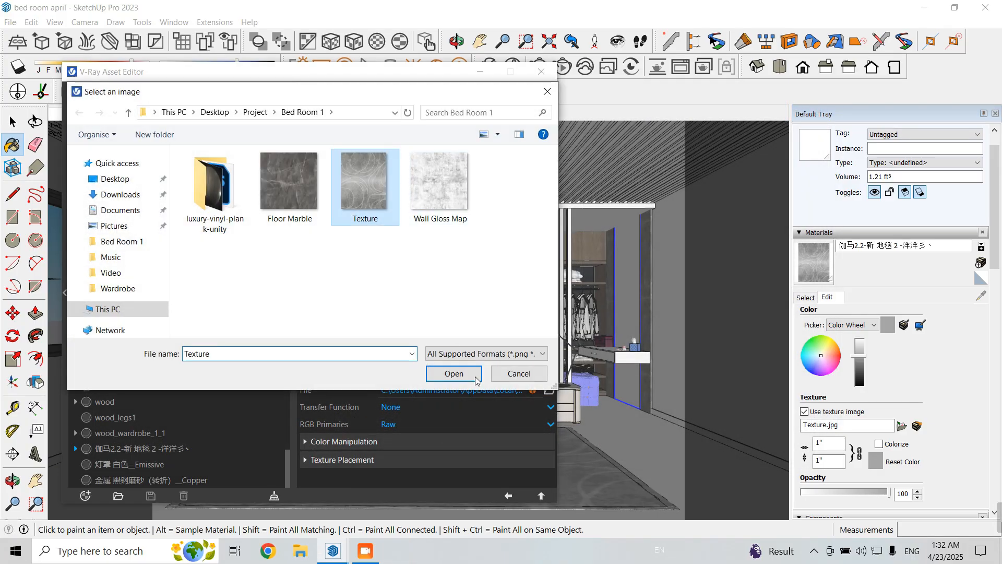
pyautogui.click(472, 374)
pyautogui.click(509, 495)
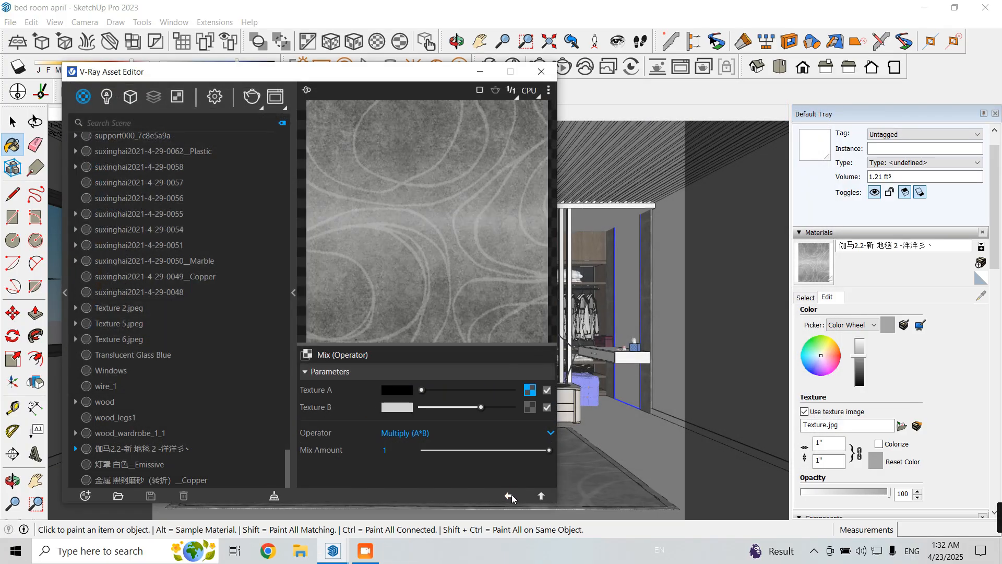
pyautogui.click(509, 496)
# Step: Paste the rug's diffuse texture map as a copy into the bump map slot of the rug material
pyautogui.click(353, 433)
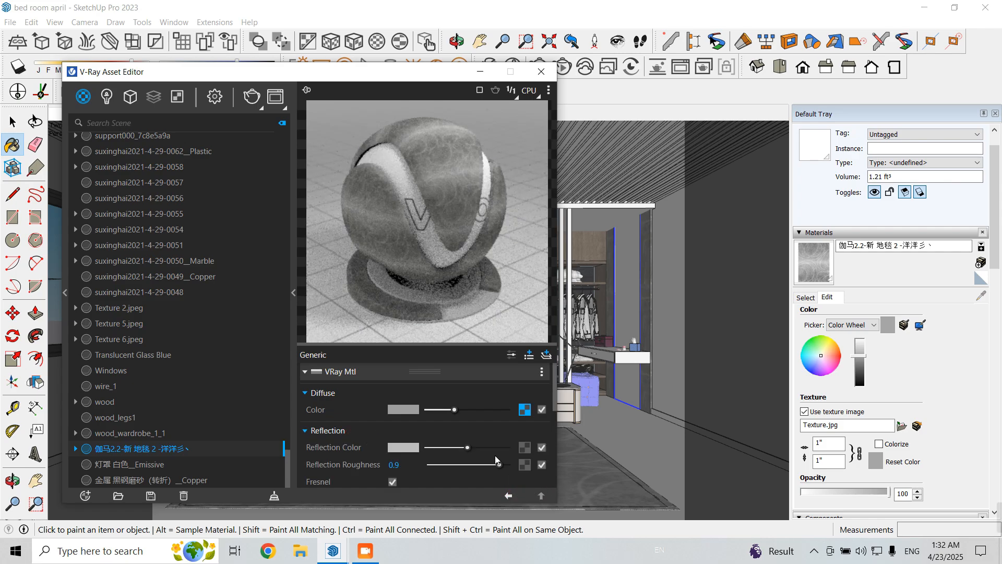
pyautogui.scroll(-3, 365, 434)
pyautogui.scroll(-3, 381, 433)
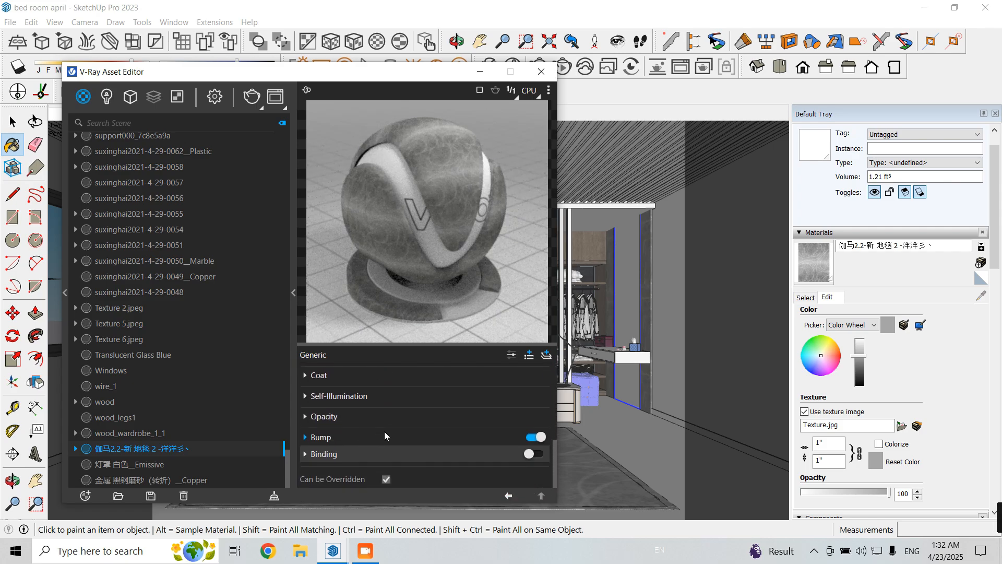
pyautogui.scroll(5, 392, 429)
pyautogui.scroll(1, 402, 426)
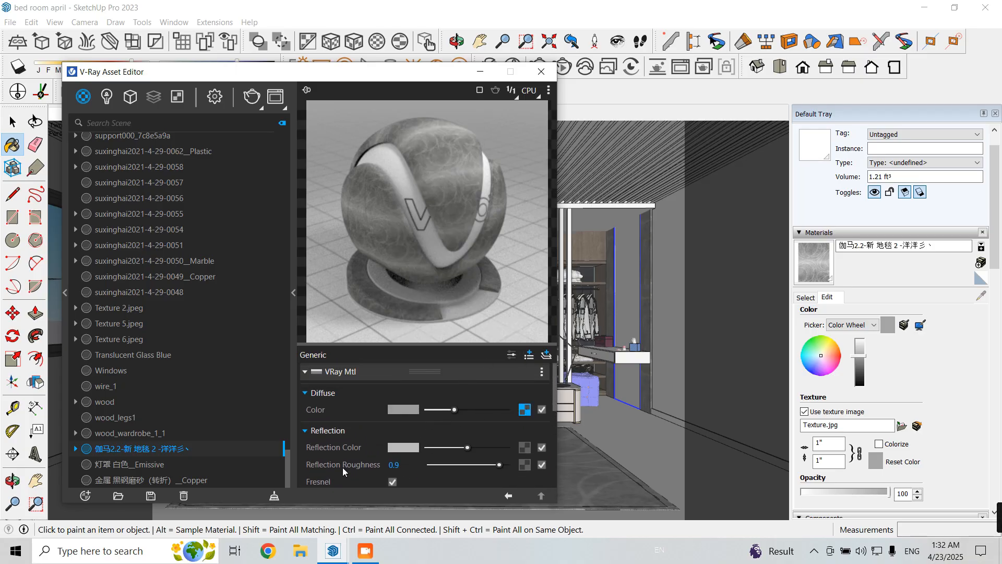
pyautogui.scroll(-5, 355, 465)
pyautogui.click(349, 435)
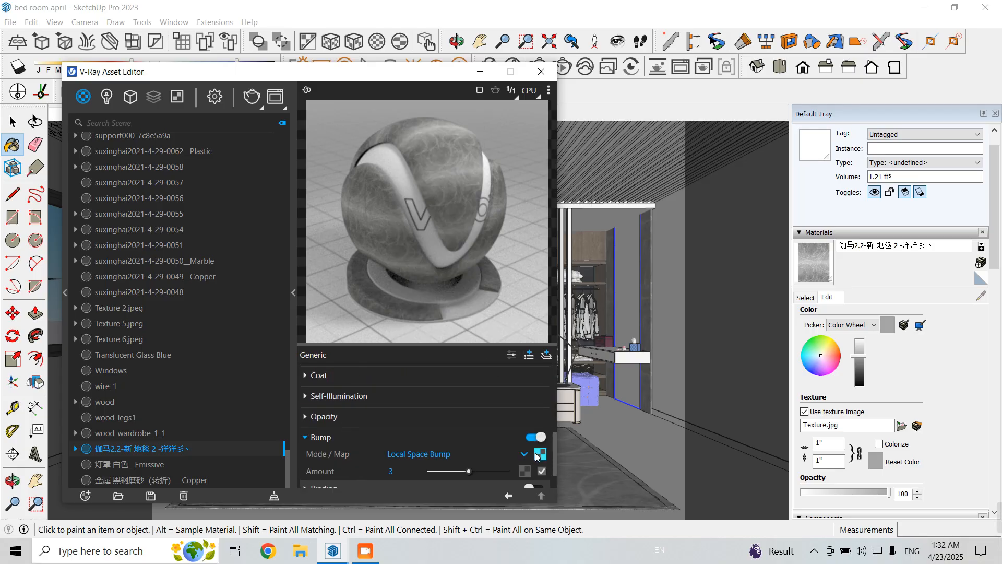
pyautogui.rightClick(537, 456)
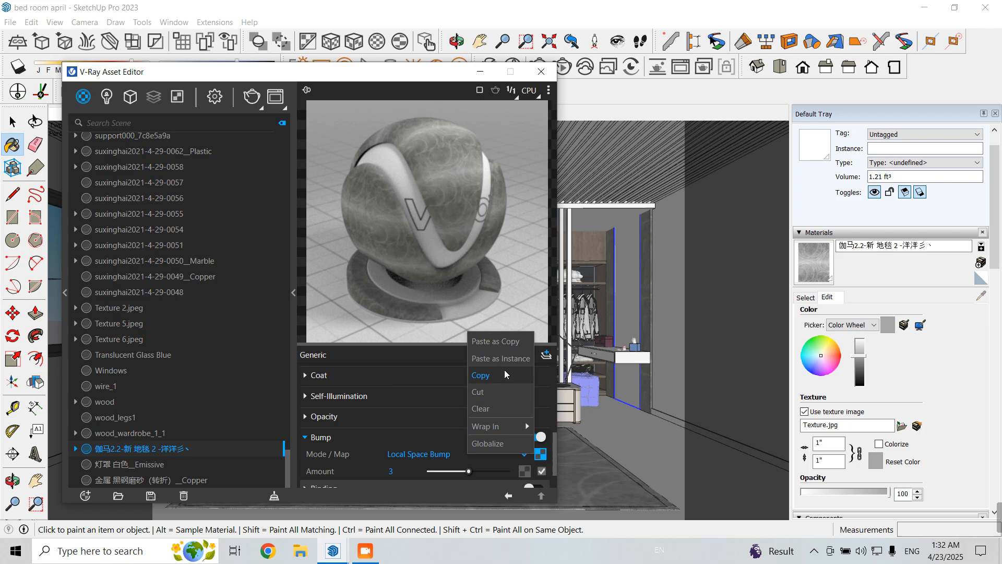
pyautogui.click(489, 342)
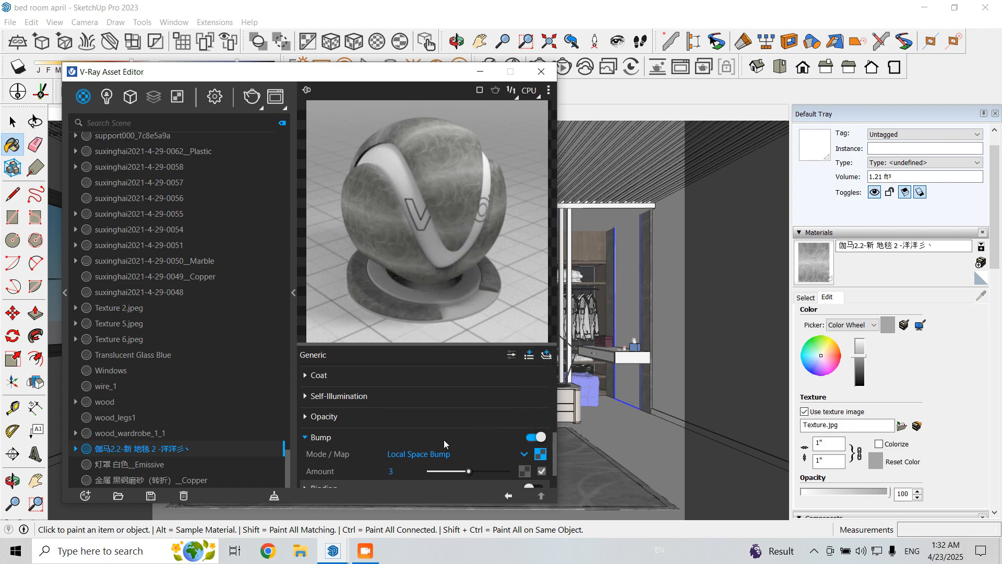
# Step: Switch the rug's bump mode to Bump Map, set the bump amount to 0.6, and close the V-Ray Asset Editor
pyautogui.click(425, 458)
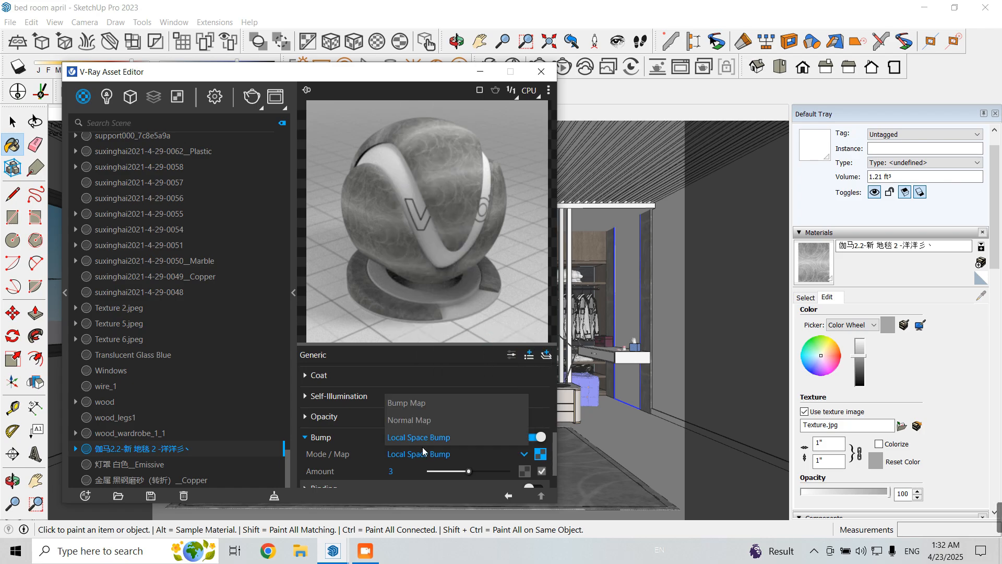
pyautogui.click(413, 403)
pyautogui.scroll(-1, 421, 434)
pyautogui.write('1')
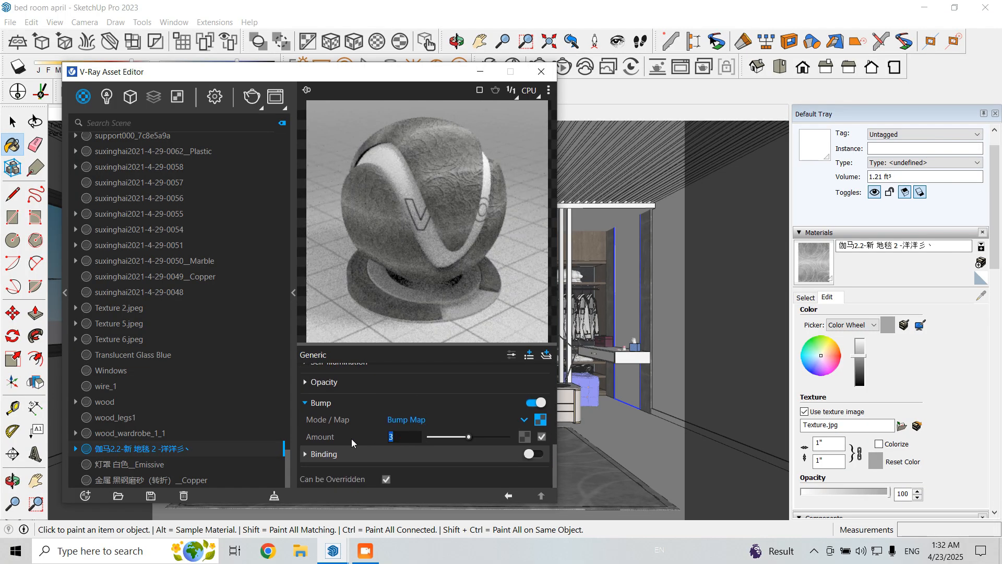
pyautogui.press('Return')
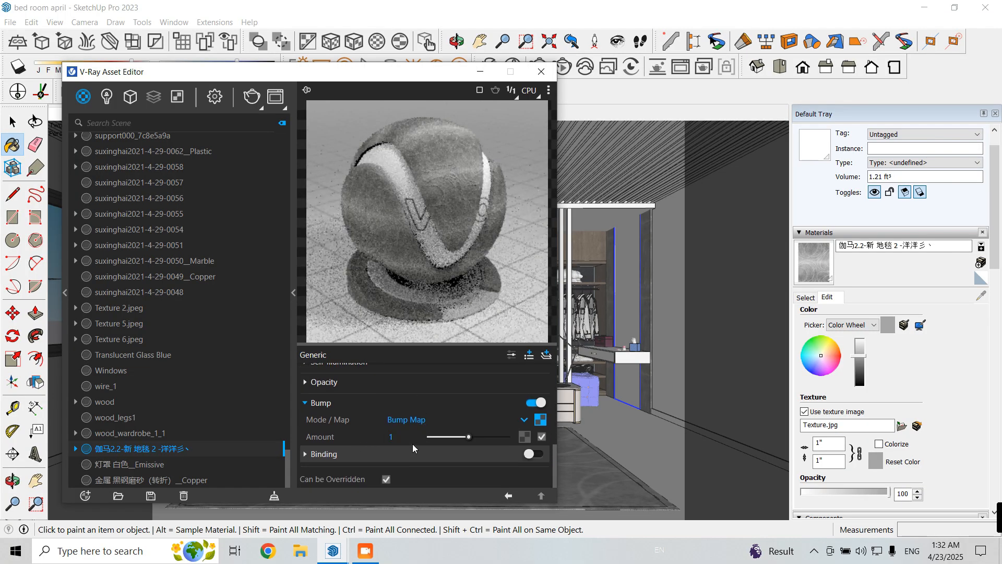
pyautogui.click(392, 436)
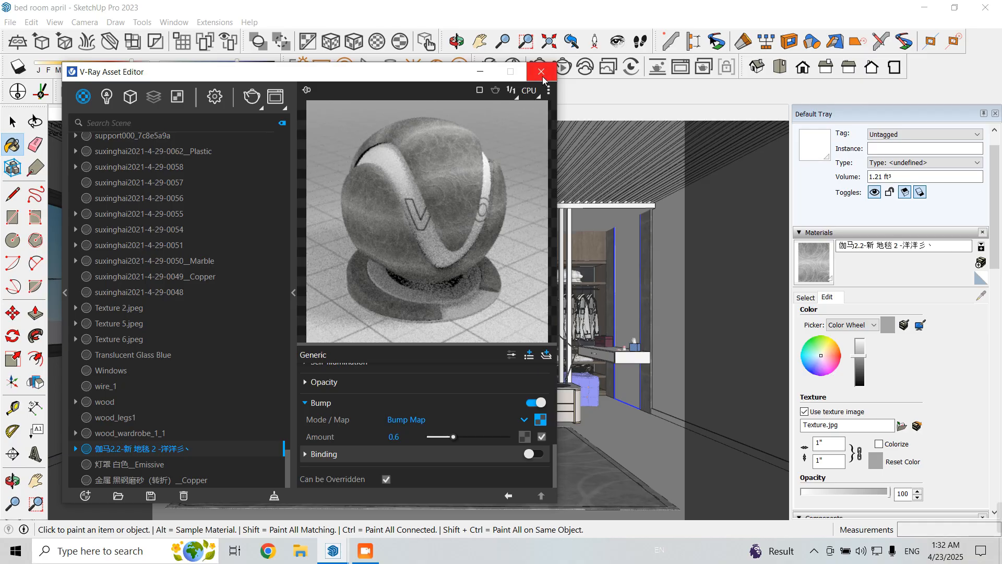
pyautogui.click(541, 72)
pyautogui.click(13, 122)
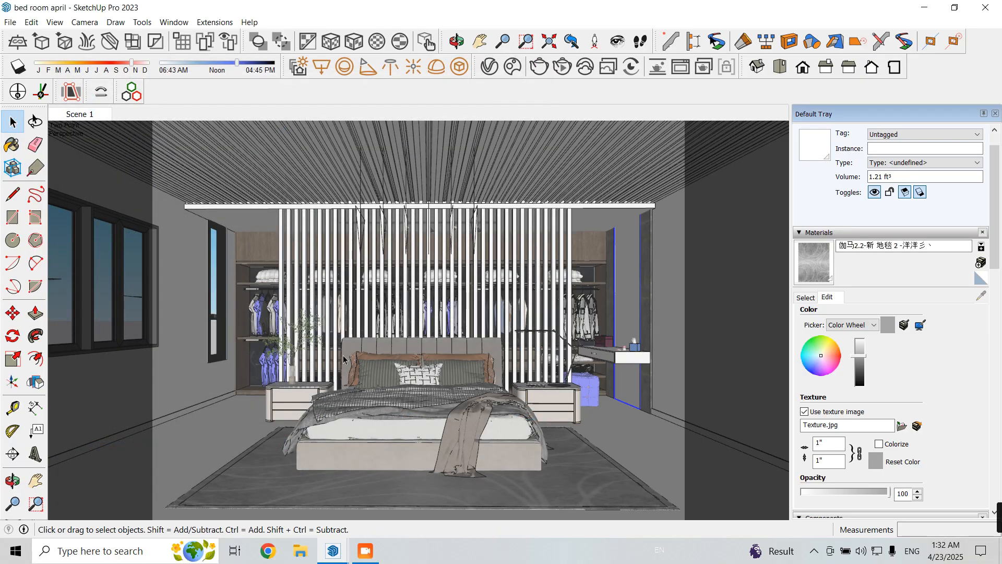
# Step: Sample the striped pillow's material on the bed and examine its settings in the V-Ray Asset Editor
pyautogui.click(808, 298)
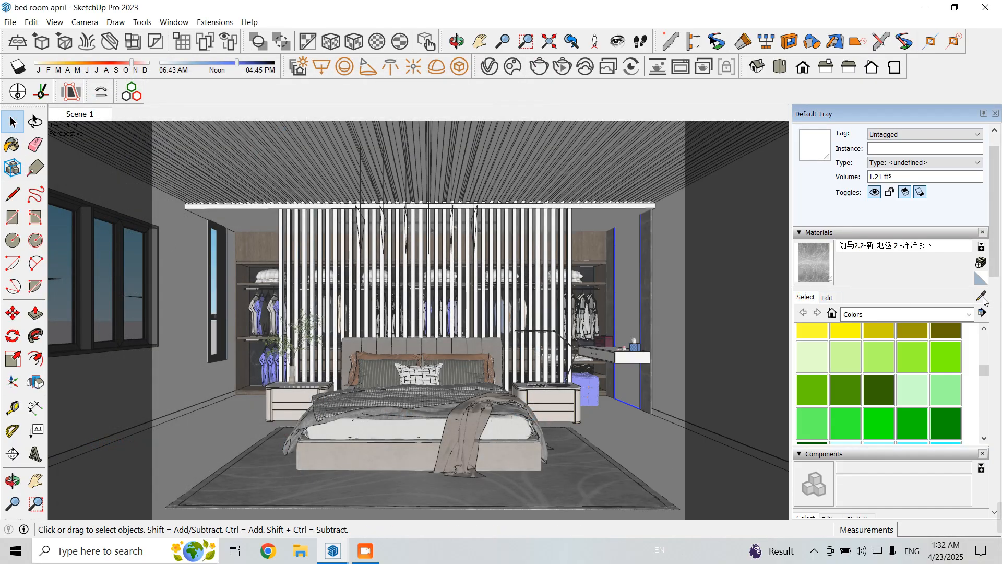
pyautogui.click(981, 295)
pyautogui.scroll(2, 453, 428)
pyautogui.moveTo(453, 428); pyautogui.dragTo(468, 384, button='middle')
pyautogui.click(506, 371)
pyautogui.click(489, 66)
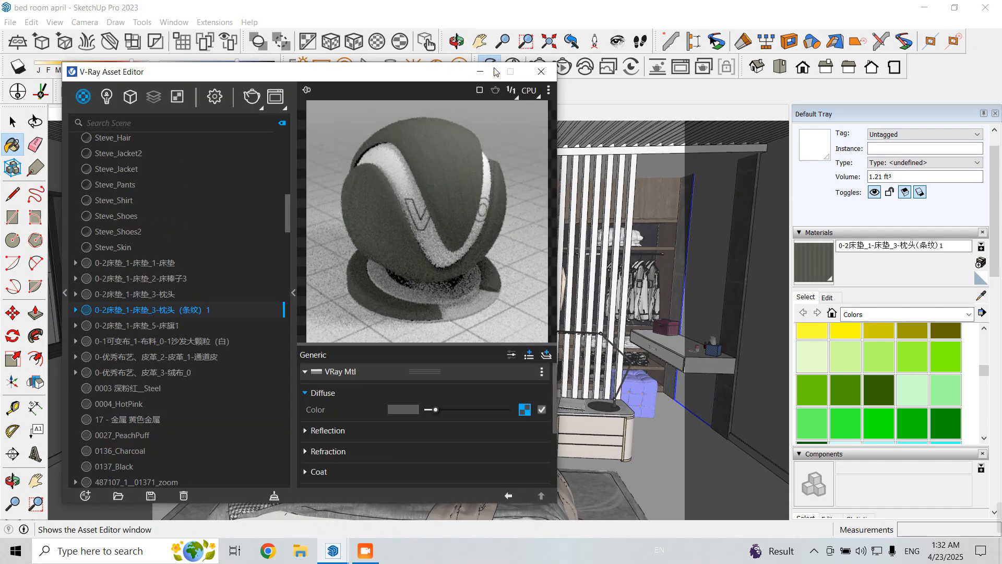
pyautogui.click(541, 71)
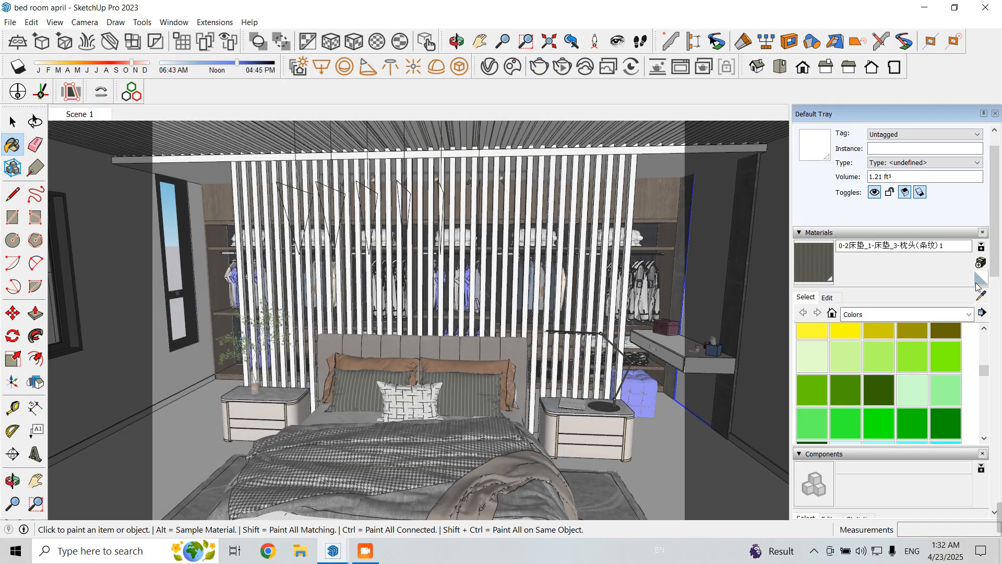
# Step: Sample the black lamp base's material on the nightstand and open it in the V-Ray Asset Editor
pyautogui.click(981, 295)
pyautogui.scroll(3, 614, 411)
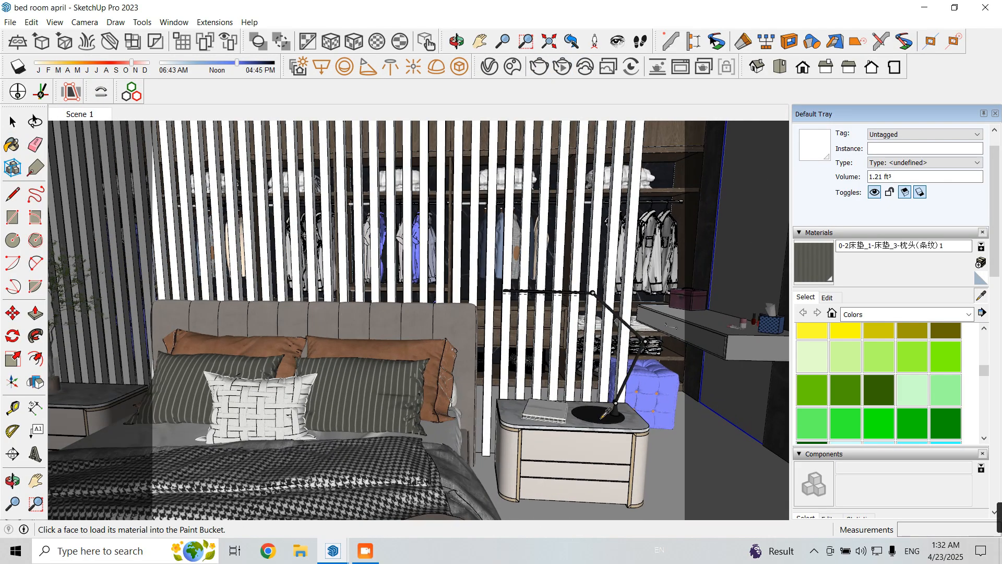
pyautogui.click(605, 408)
pyautogui.click(489, 66)
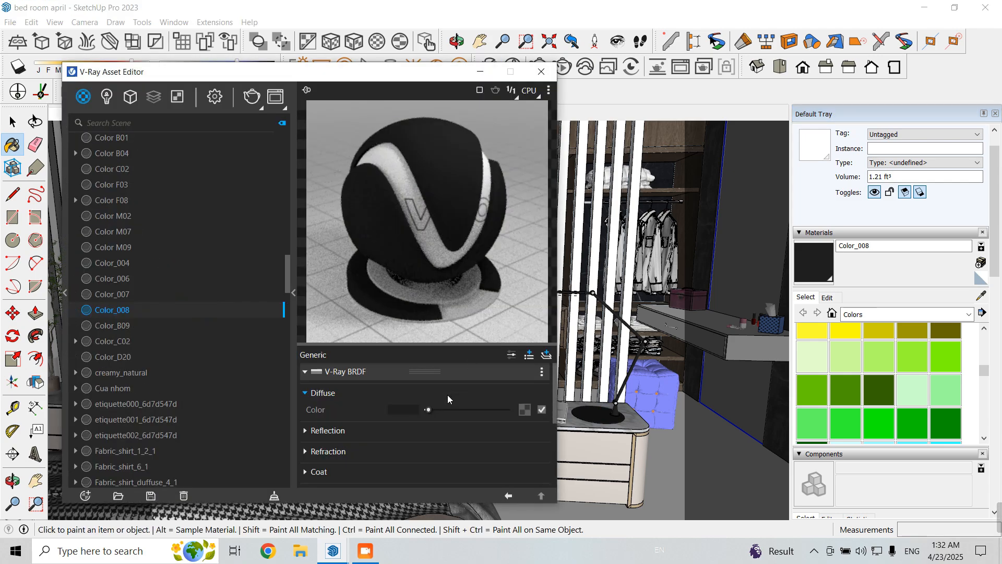
pyautogui.moveTo(350, 72); pyautogui.dragTo(342, 39)
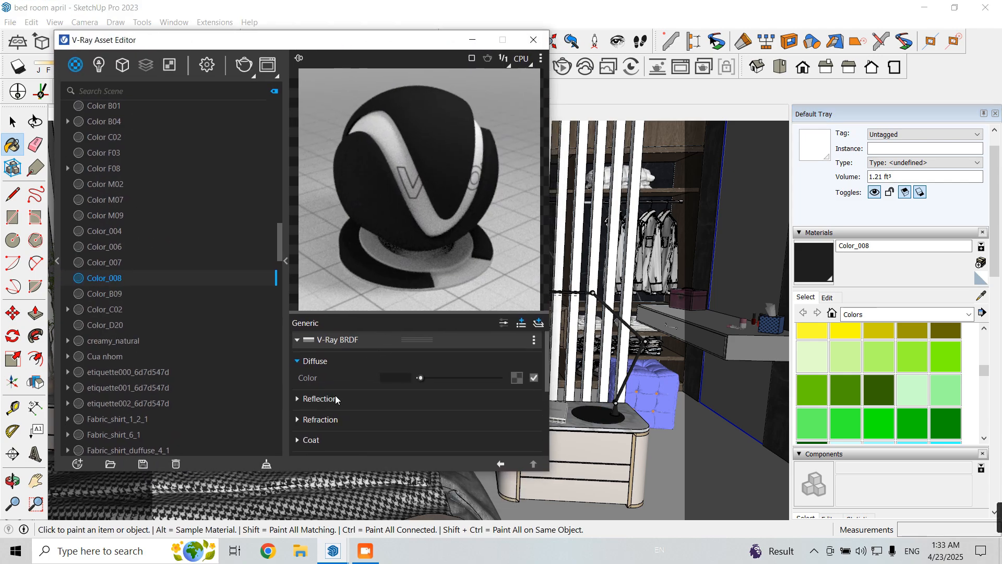
# Step: Raise the lamp material's reflection color to full white and set its reflection glossiness to 0.7
pyautogui.click(320, 399)
pyautogui.scroll(-2, 407, 396)
pyautogui.moveTo(420, 352); pyautogui.dragTo(500, 350)
pyautogui.click(384, 367)
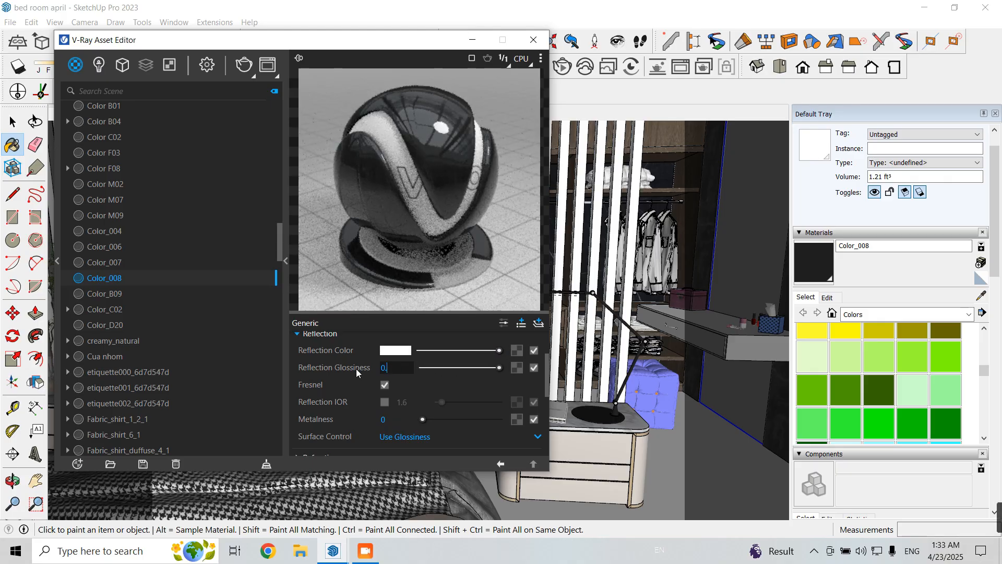
pyautogui.write('0.7')
pyautogui.press('Return')
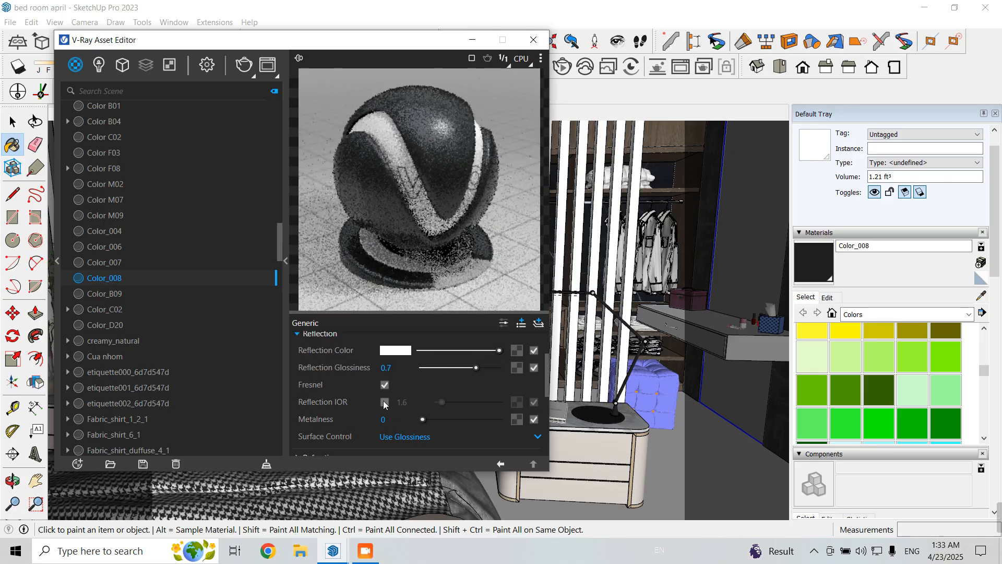
# Step: Enable a separate Reflection IOR on the lamp material, set it to 2, and close the V-Ray Asset Editor
pyautogui.click(384, 401)
pyautogui.moveTo(409, 401); pyautogui.dragTo(366, 400)
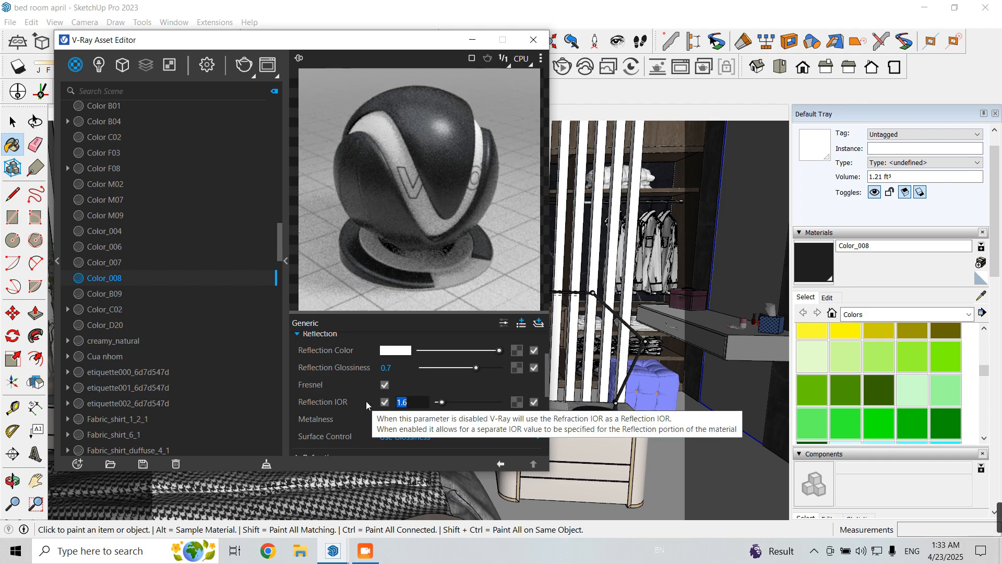
pyautogui.write('2')
pyautogui.press('Return')
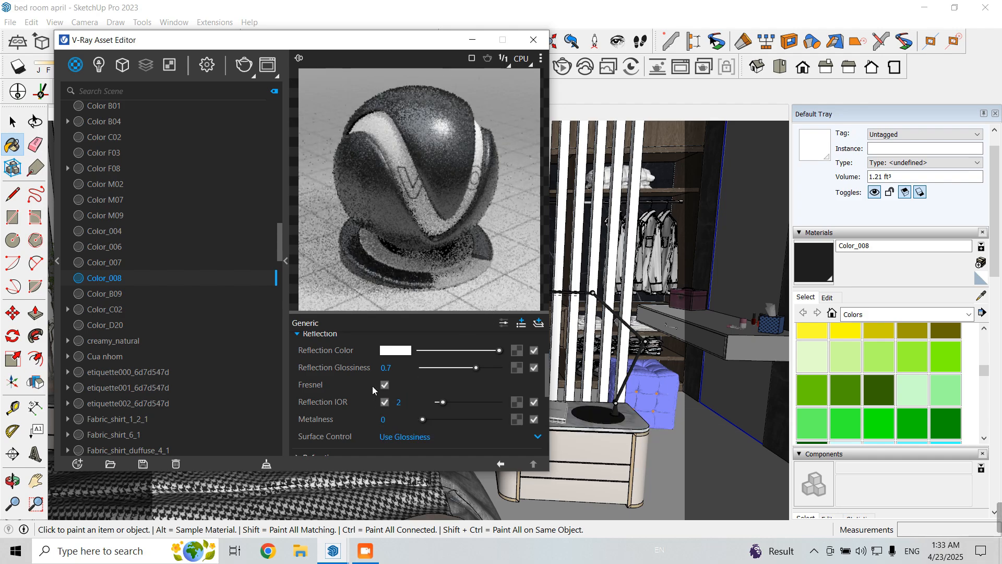
pyautogui.scroll(-2, 398, 368)
pyautogui.click(534, 40)
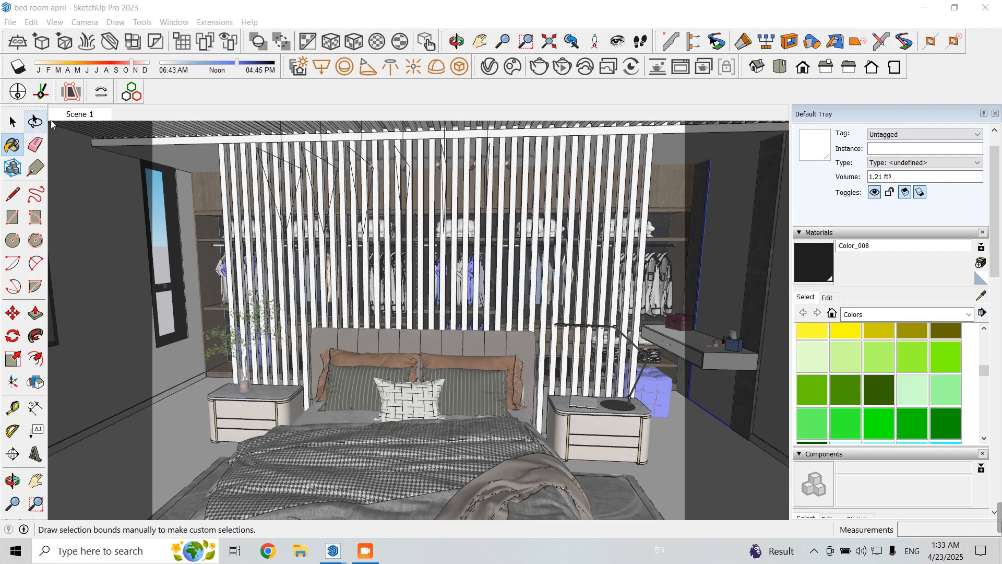
# Step: Return to the Scene 1 view, sample the plant vase's material, and open it in the V-Ray Asset Editor
pyautogui.click(77, 115)
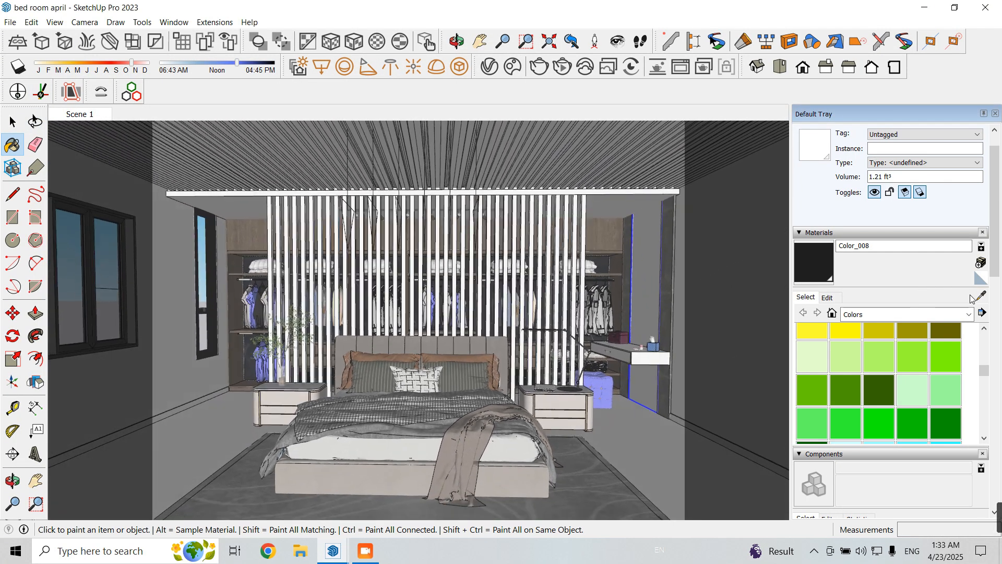
pyautogui.keyDown('alt'); pyautogui.click(291, 371); pyautogui.keyUp('alt')
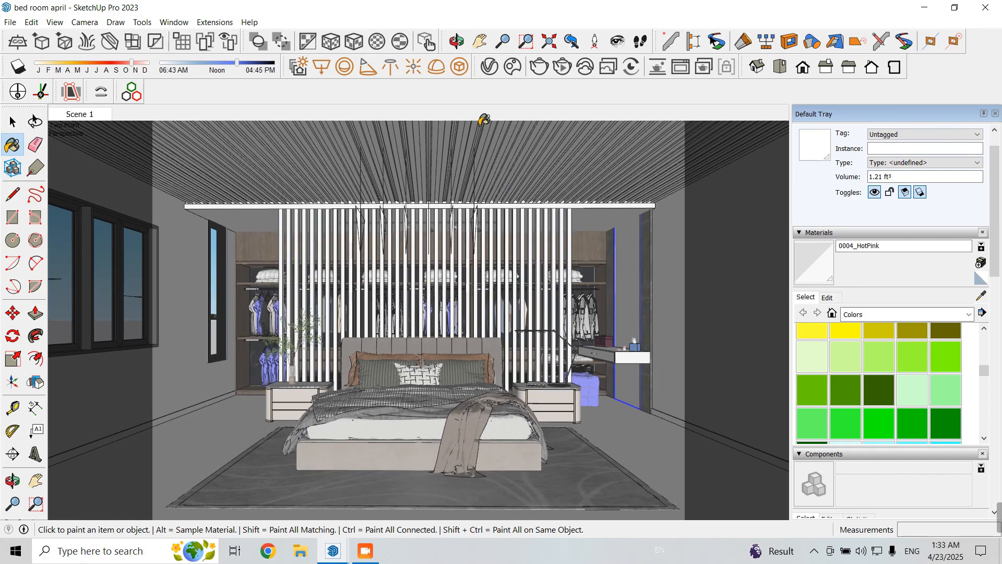
pyautogui.click(489, 66)
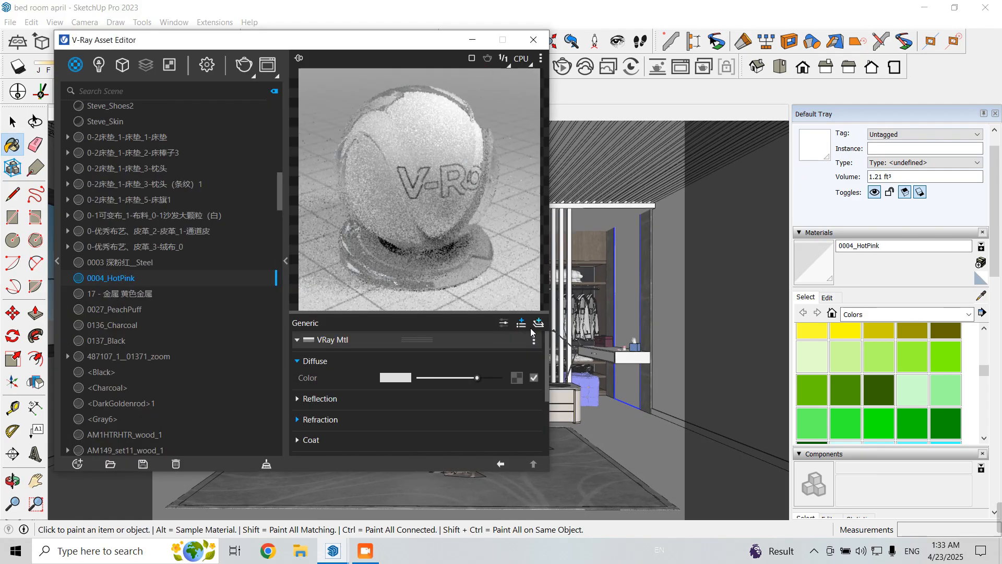
# Step: Raise the vase material's reflection color to full white, lighten its diffuse color slightly, and close the V-Ray Asset Editor
pyautogui.click(334, 399)
pyautogui.scroll(-3, 370, 395)
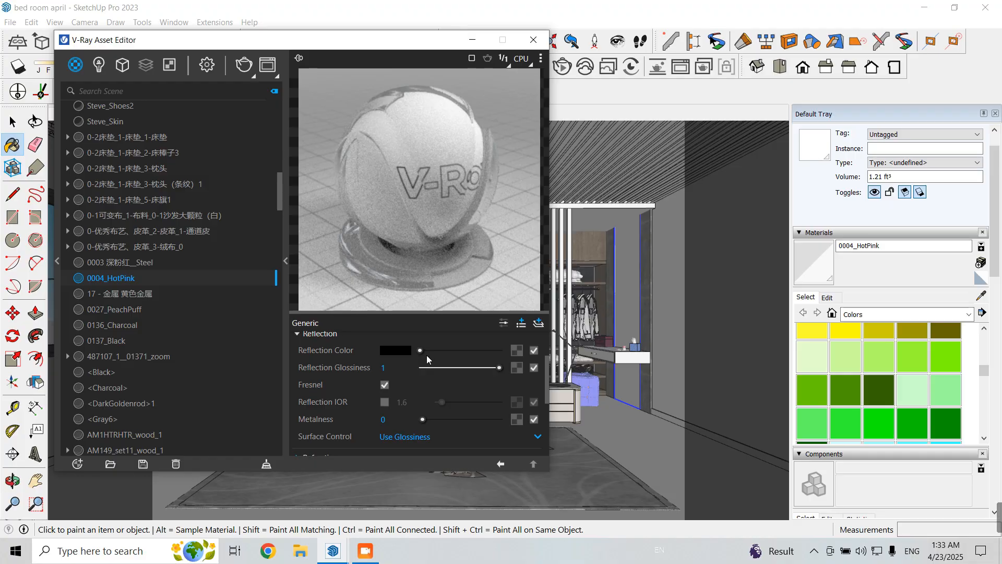
pyautogui.moveTo(427, 355); pyautogui.dragTo(524, 352)
pyautogui.click(342, 336)
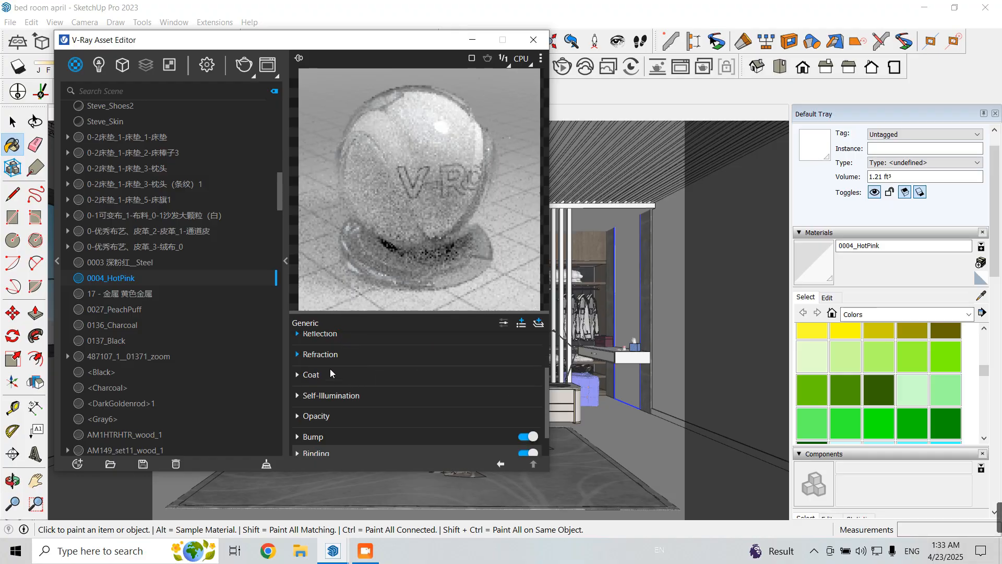
pyautogui.click(329, 352)
pyautogui.scroll(3, 477, 427)
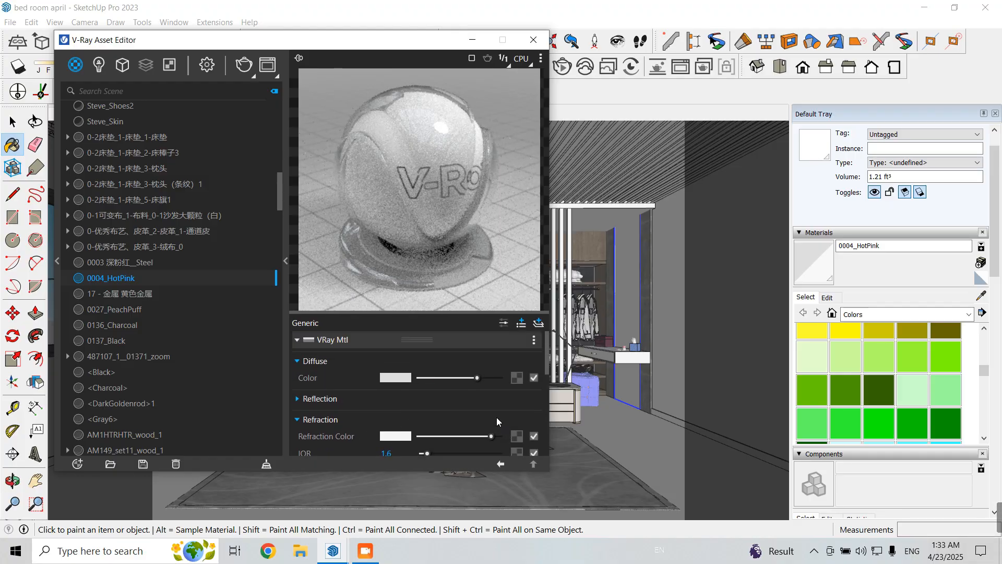
pyautogui.moveTo(480, 378); pyautogui.dragTo(487, 378)
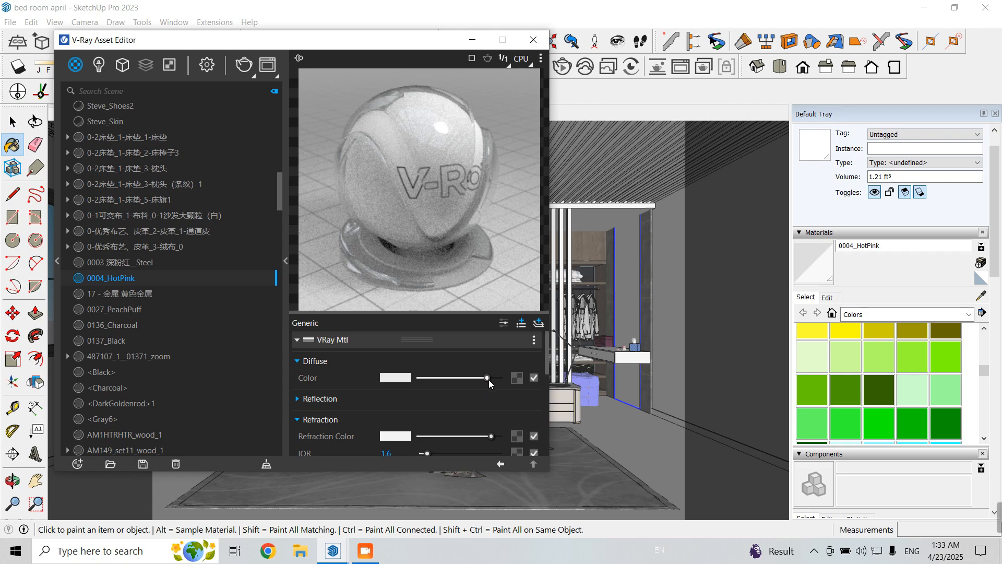
pyautogui.click(538, 41)
pyautogui.press('space')
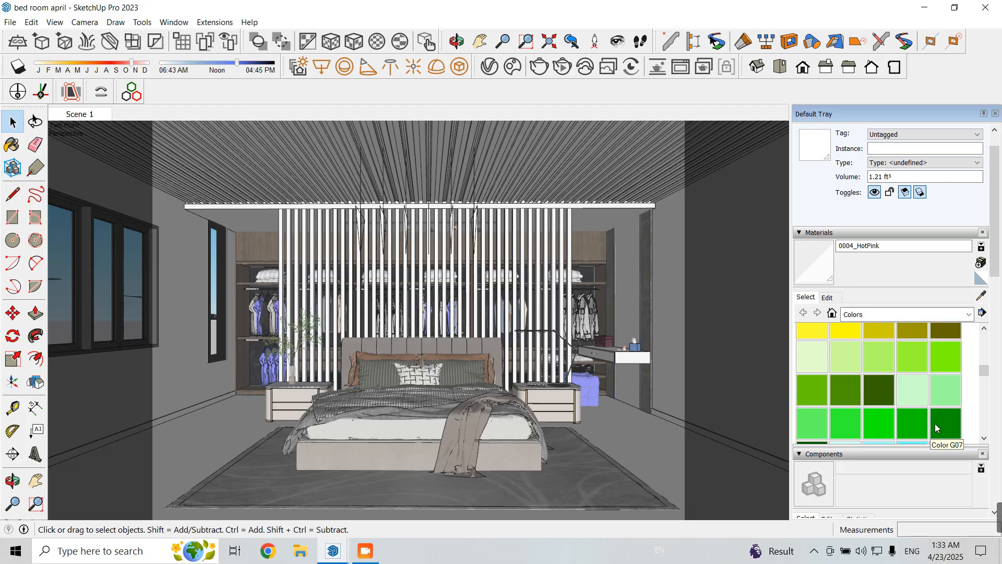
# Step: Paint the bedroom floor around the rug with the cyan Color H04 material
pyautogui.scroll(-2, 938, 428)
pyautogui.click(949, 395)
pyautogui.click(650, 455)
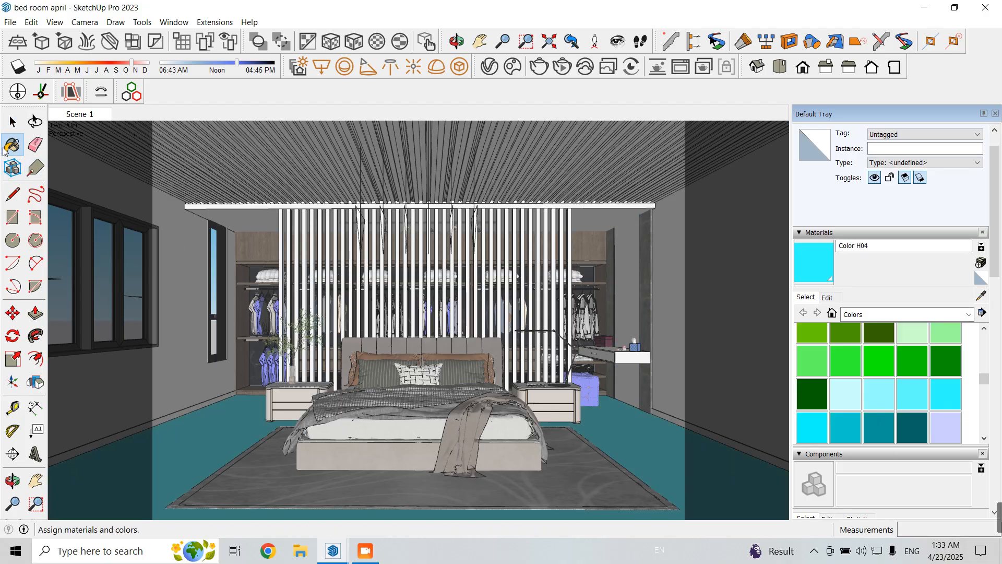
pyautogui.click(13, 121)
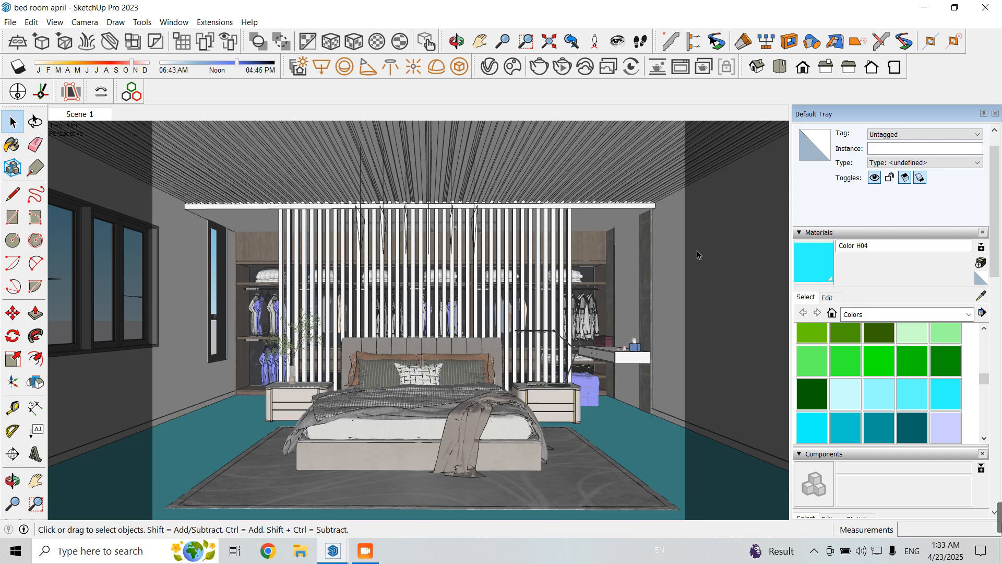
# Step: Open the floor's Color H04 material for editing in V-Ray and remove its VRay Mtl layer
pyautogui.click(491, 68)
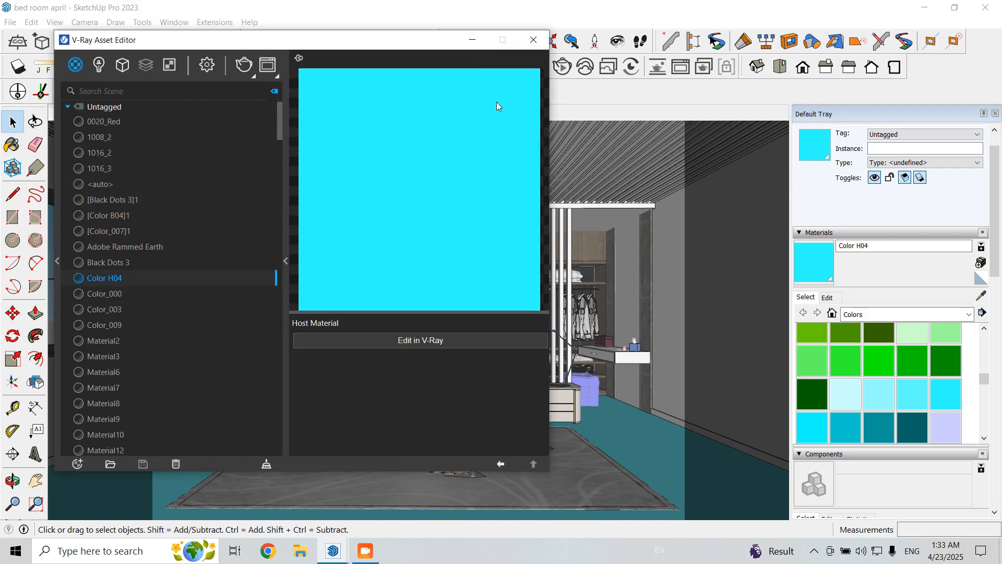
pyautogui.click(440, 341)
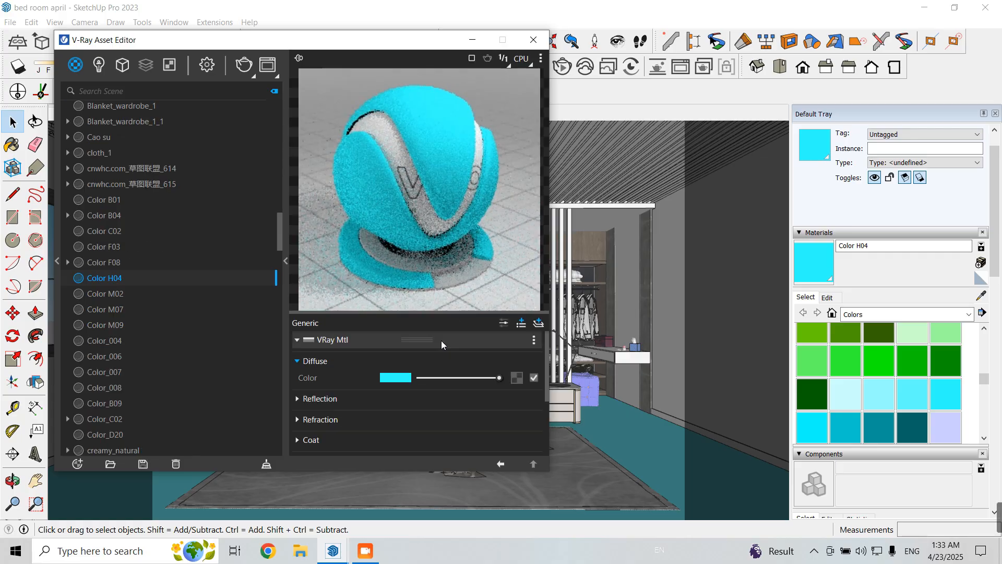
pyautogui.click(534, 339)
pyautogui.click(505, 385)
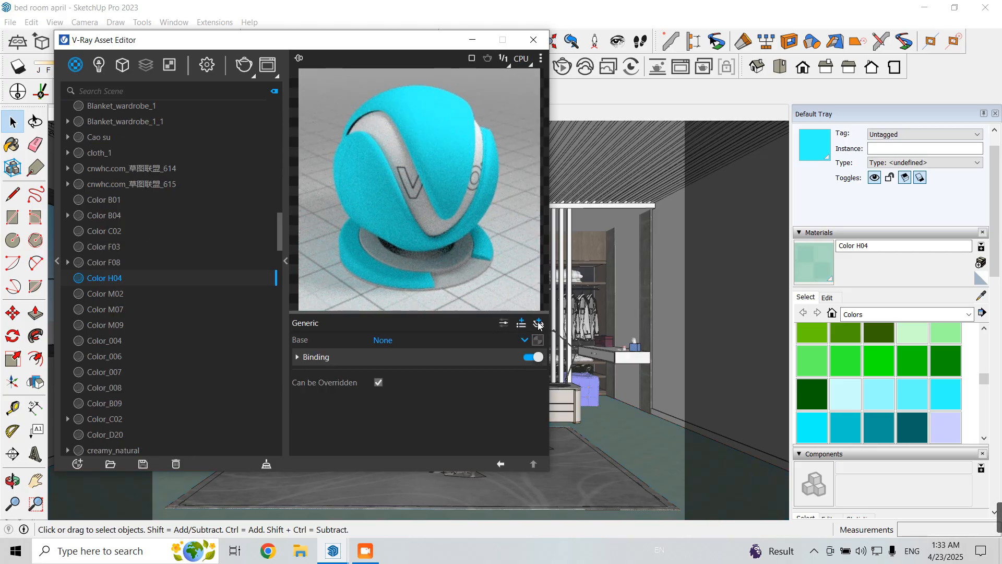
# Step: Add a new VRay Mtl layer to the floor's Color H04 material and load luxury-vinyl-plank_albedo as its diffuse color bitmap
pyautogui.click(539, 323)
pyautogui.click(523, 327)
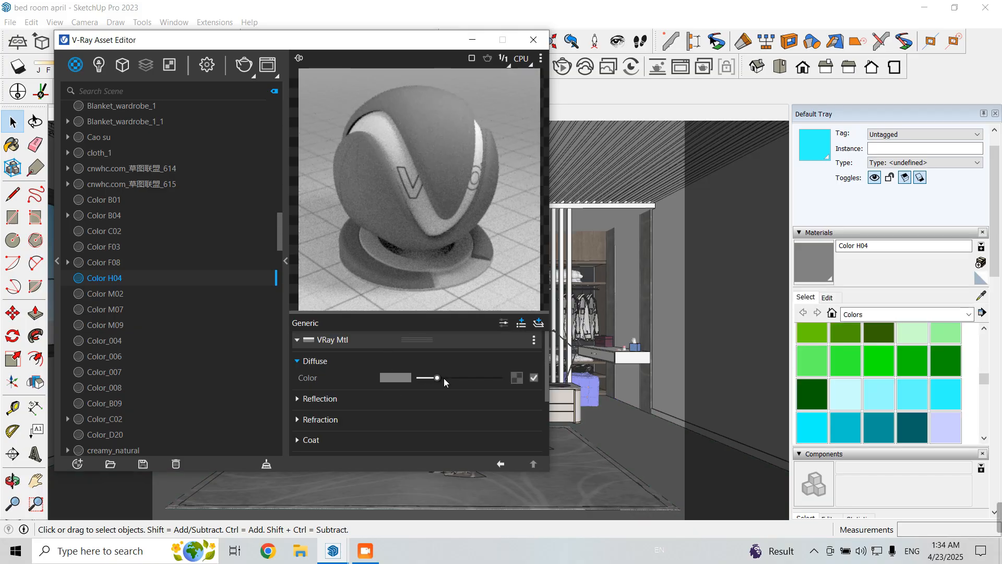
pyautogui.click(517, 378)
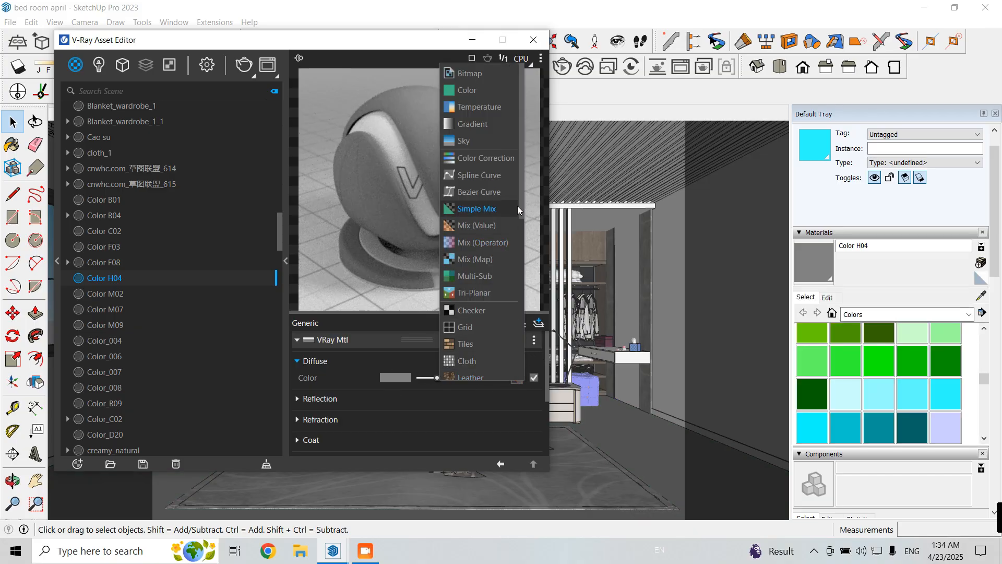
pyautogui.click(477, 76)
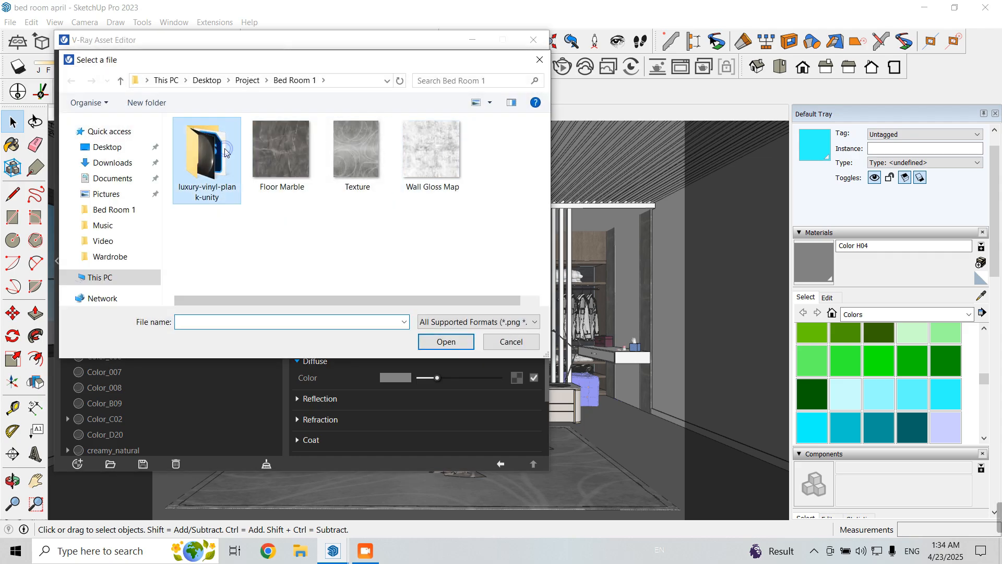
pyautogui.doubleClick(214, 149)
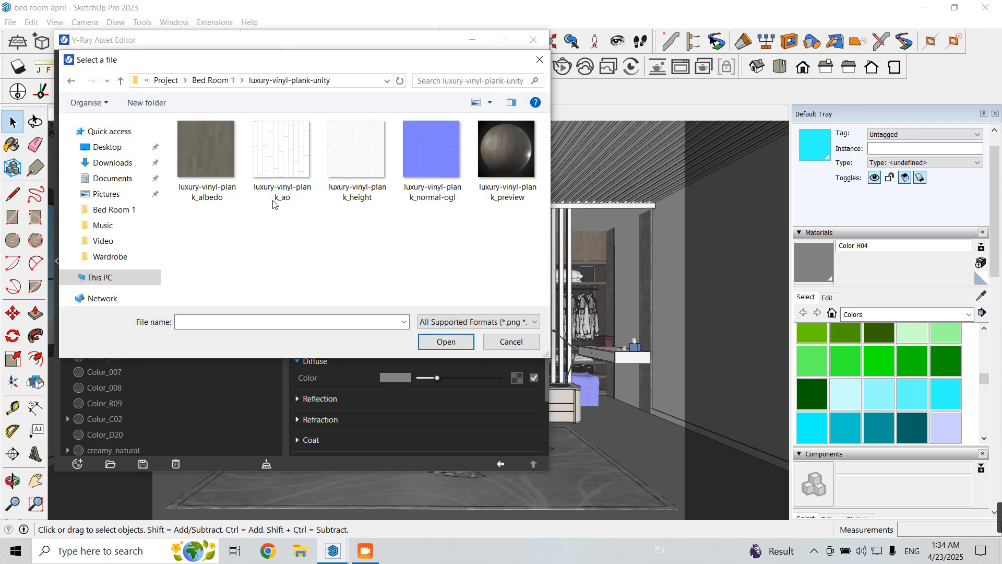
pyautogui.click(209, 173)
pyautogui.click(460, 343)
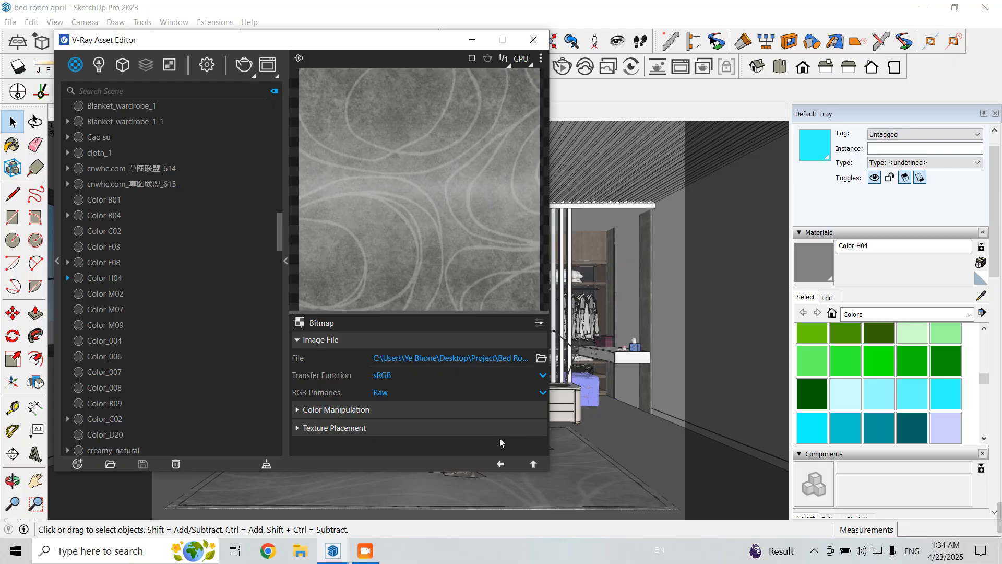
pyautogui.click(500, 464)
# Step: Wrap the diffuse bitmap in a Mix (Operator) texture and set its operator to Multiply (A*B)
pyautogui.rightClick(515, 378)
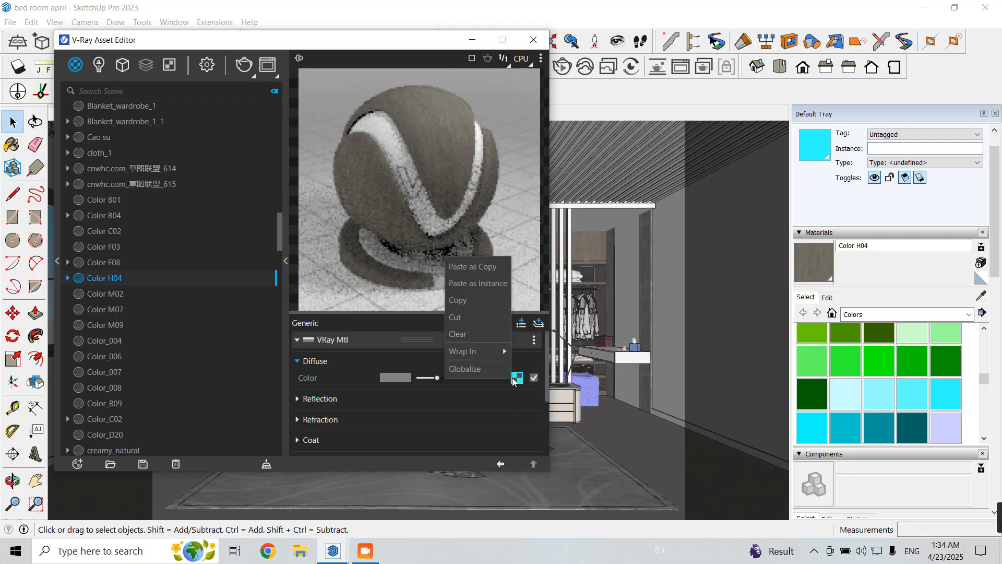
pyautogui.moveTo(481, 356)
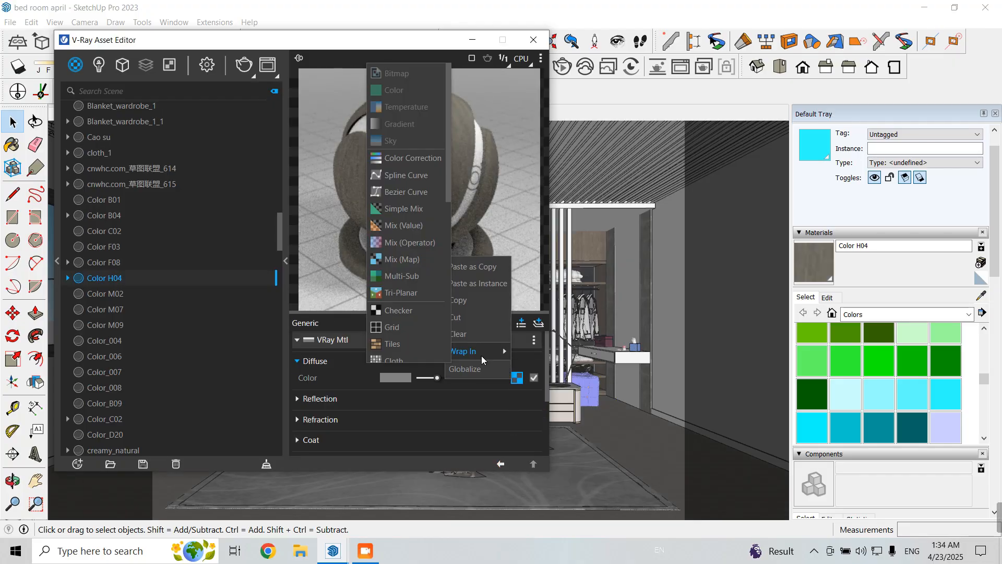
pyautogui.click(402, 242)
pyautogui.click(396, 400)
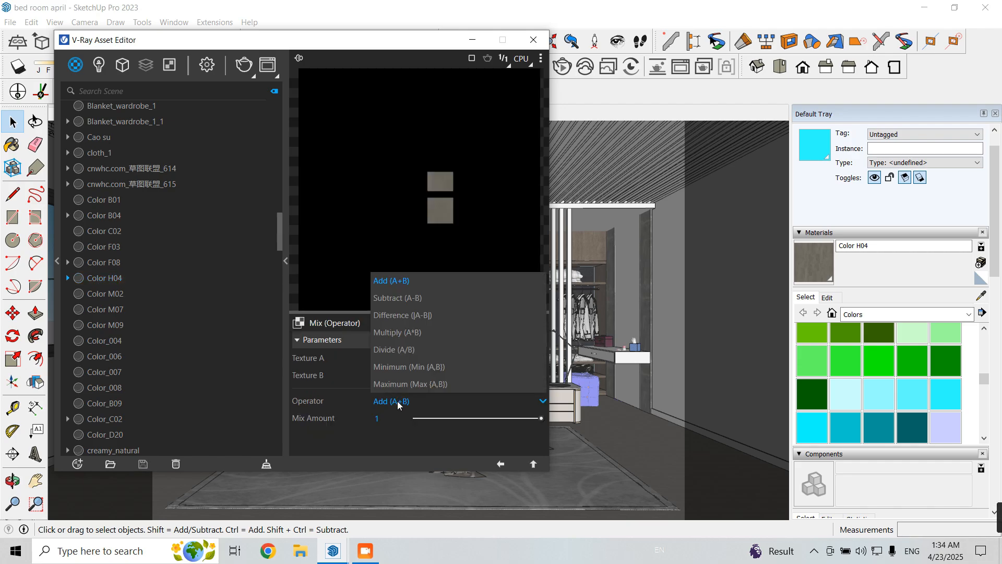
pyautogui.click(397, 332)
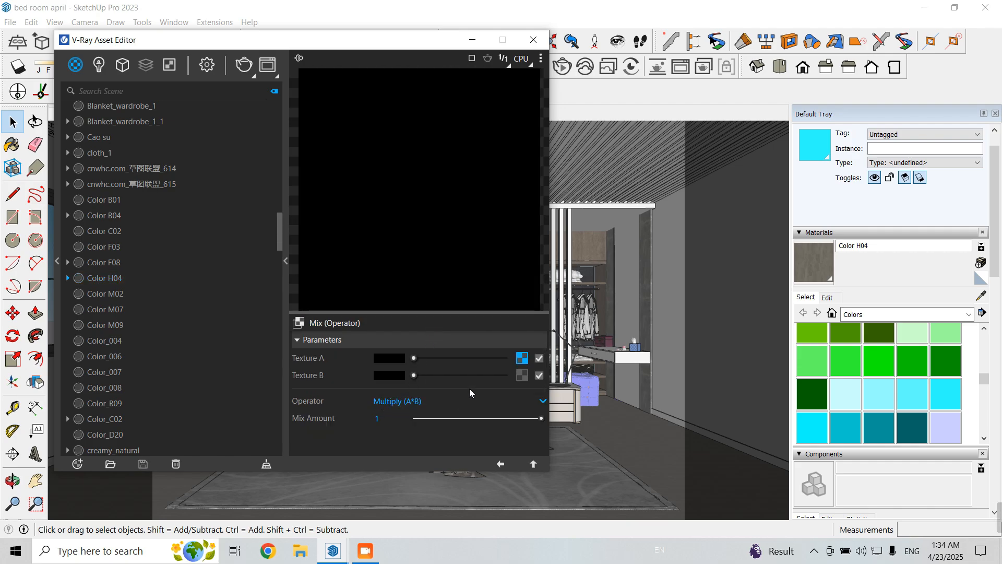
# Step: Load the luxury-vinyl-plank_ao bitmap as Texture B of the diffuse mix and return to the material's settings
pyautogui.click(521, 374)
pyautogui.click(466, 76)
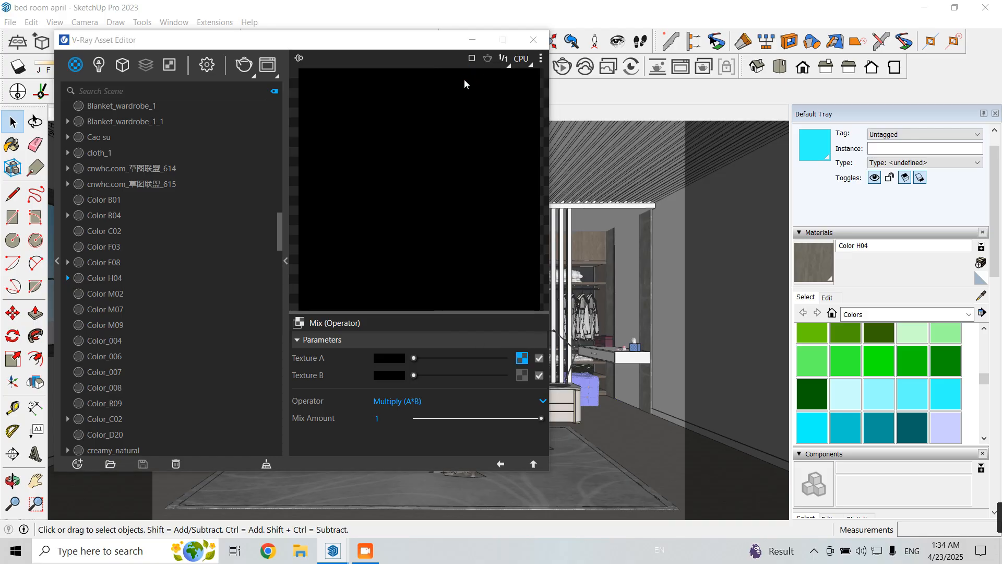
pyautogui.click(268, 149)
pyautogui.click(449, 342)
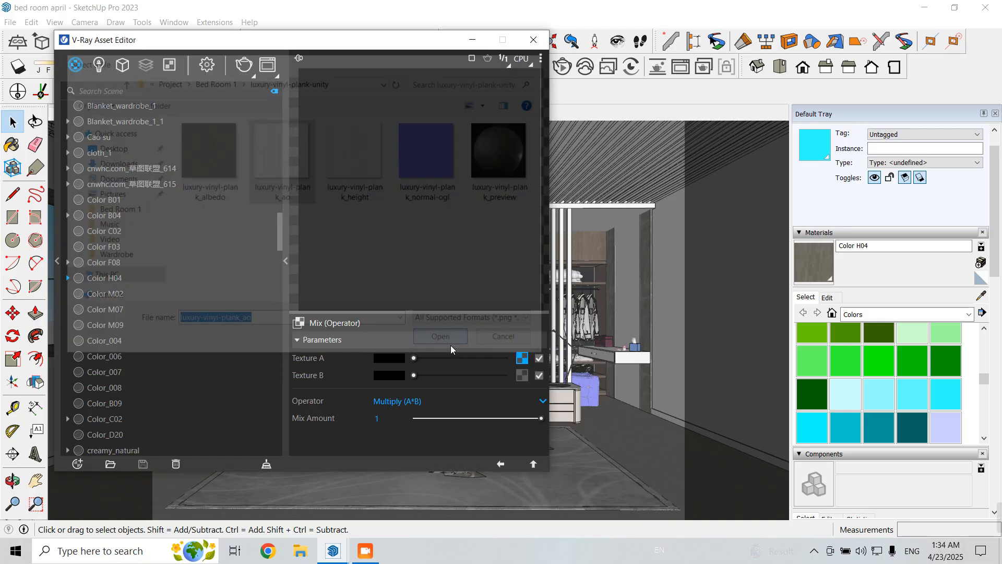
pyautogui.click(499, 464)
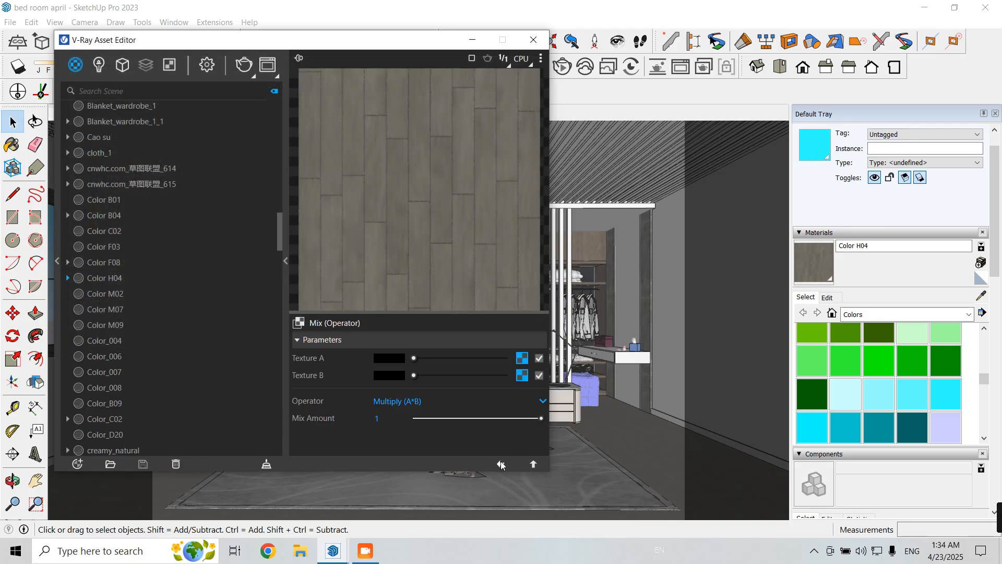
pyautogui.click(499, 464)
# Step: Load the luxury-vinyl-plank_height bitmap into the floor material's reflection glossiness slot
pyautogui.click(483, 402)
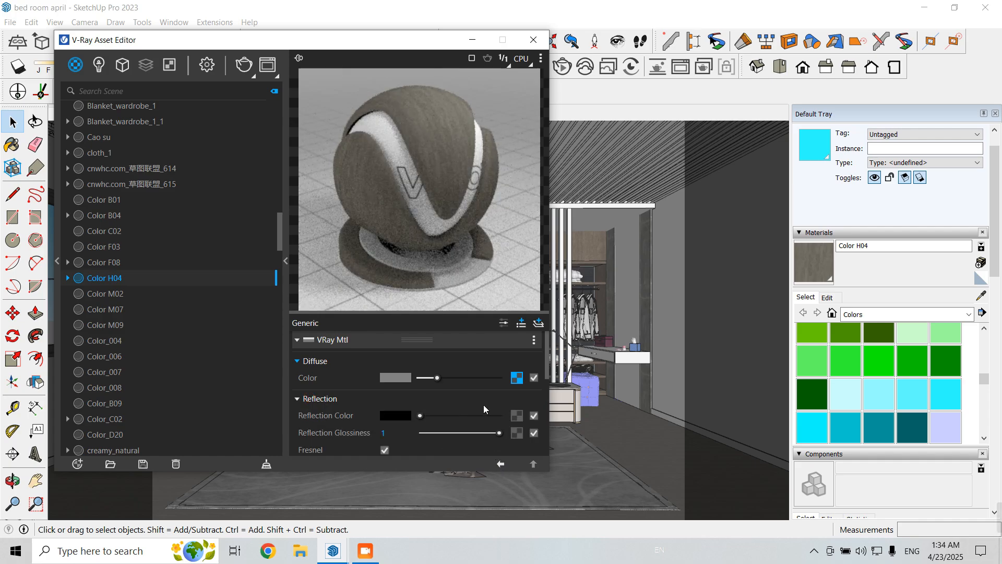
pyautogui.scroll(-2, 485, 404)
pyautogui.click(516, 367)
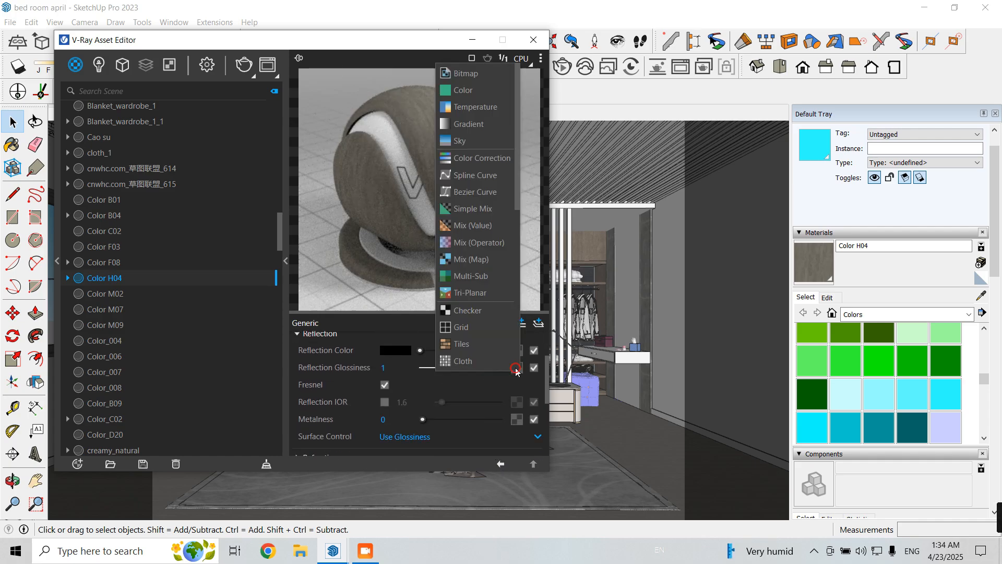
pyautogui.click(490, 68)
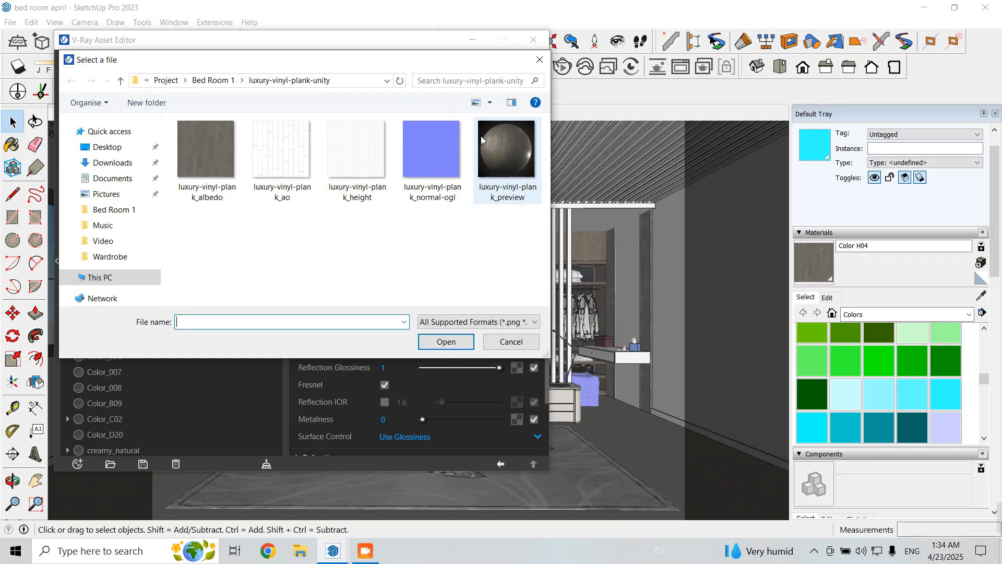
pyautogui.click(368, 162)
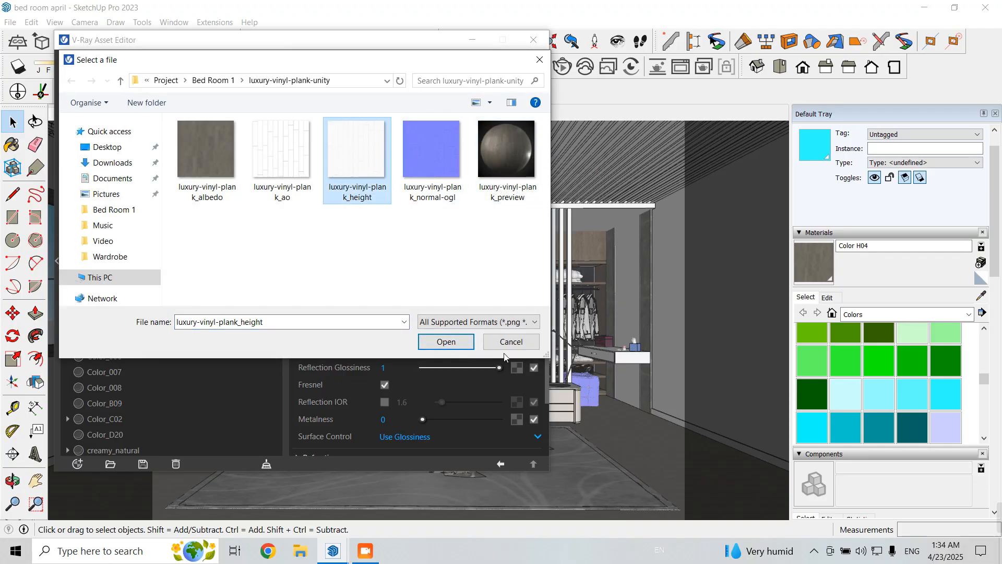
pyautogui.click(473, 342)
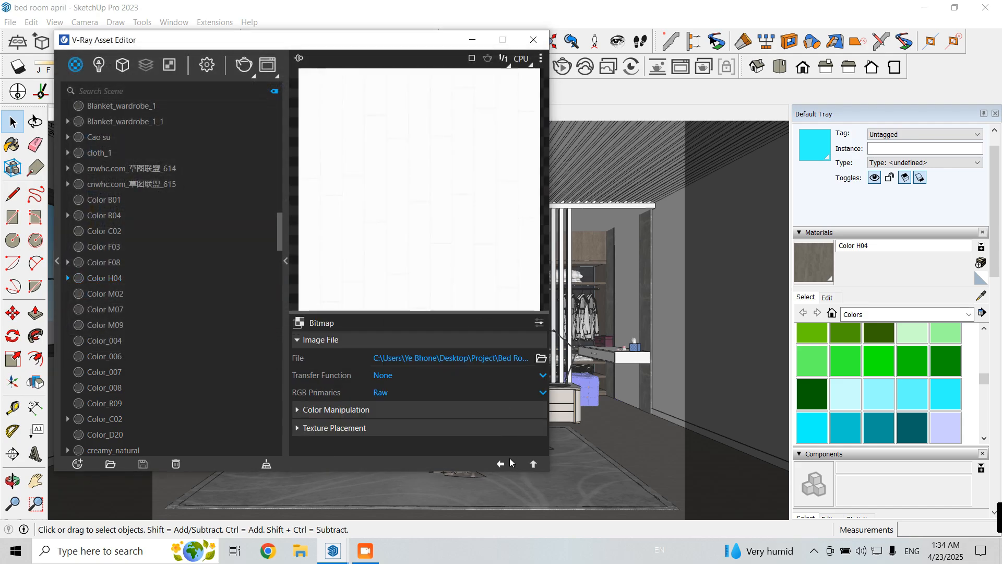
pyautogui.click(500, 464)
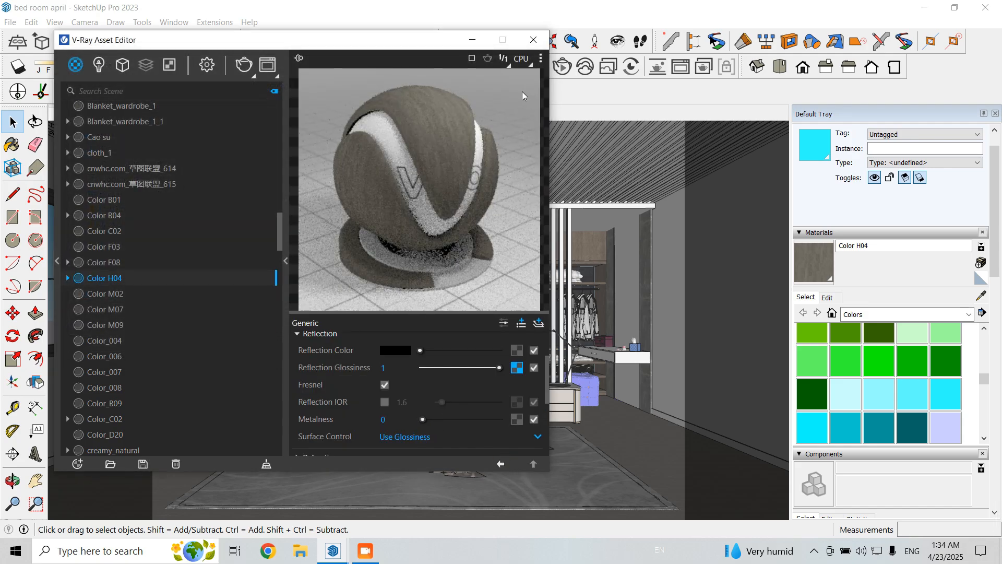
# Step: Switch the material preview to a floor scene and move the height bitmap from reflection glossiness to reflection color
pyautogui.click(542, 60)
pyautogui.click(481, 107)
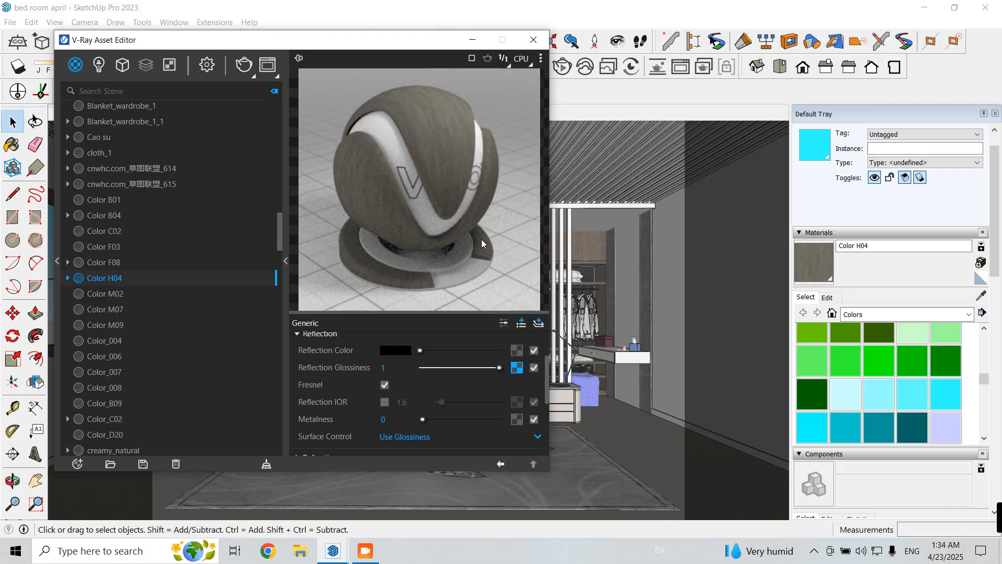
pyautogui.rightClick(509, 374)
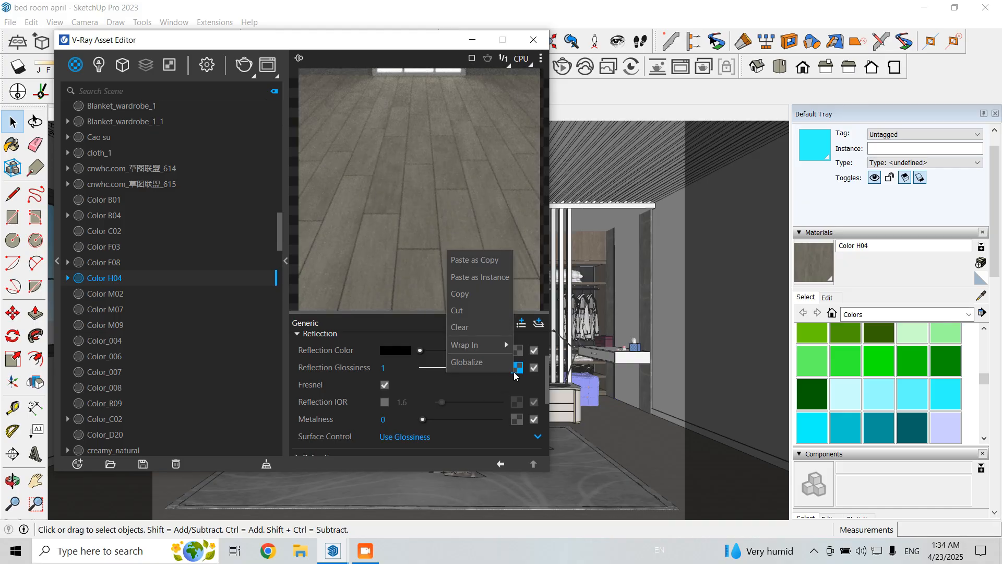
pyautogui.click(472, 295)
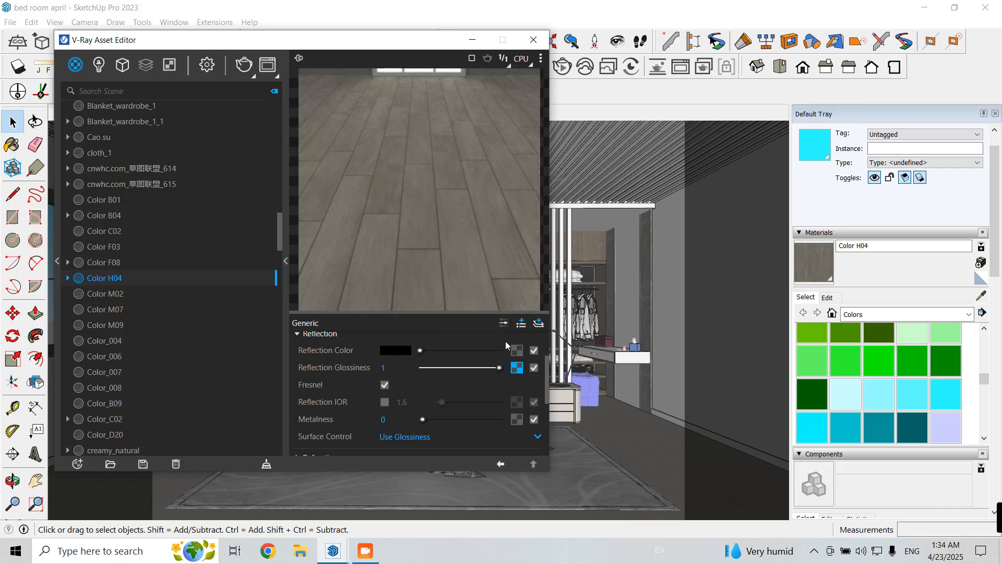
pyautogui.rightClick(516, 351)
pyautogui.click(486, 357)
pyautogui.rightClick(516, 373)
pyautogui.click(492, 415)
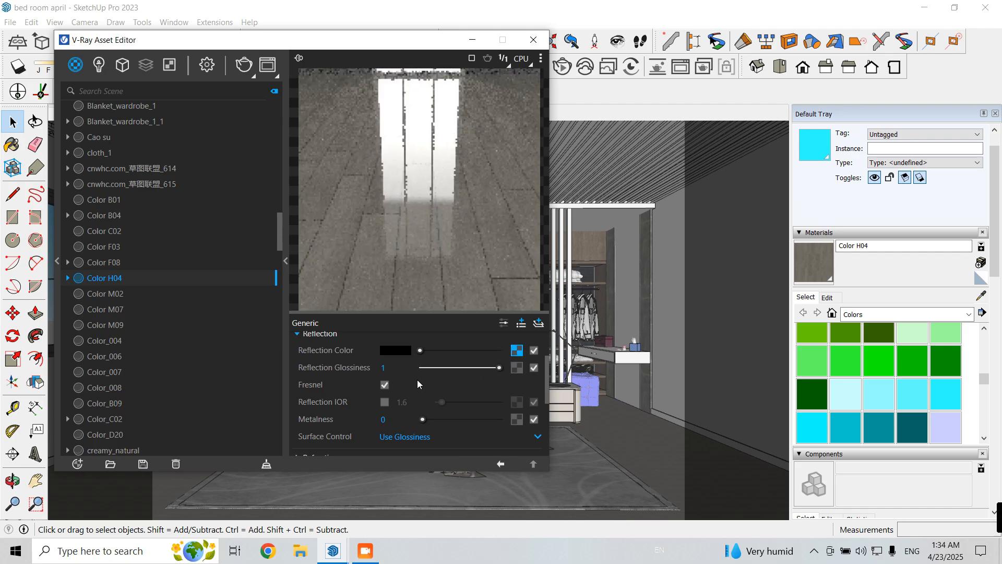
# Step: Set the floor material's reflection glossiness to 0.75
pyautogui.click(402, 369)
pyautogui.write('0.75')
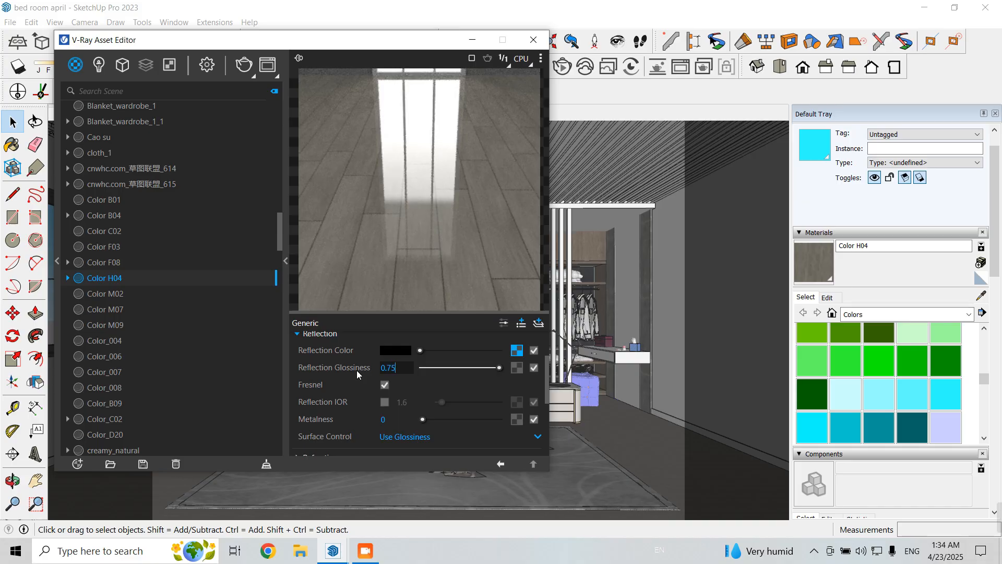
pyautogui.press('Return')
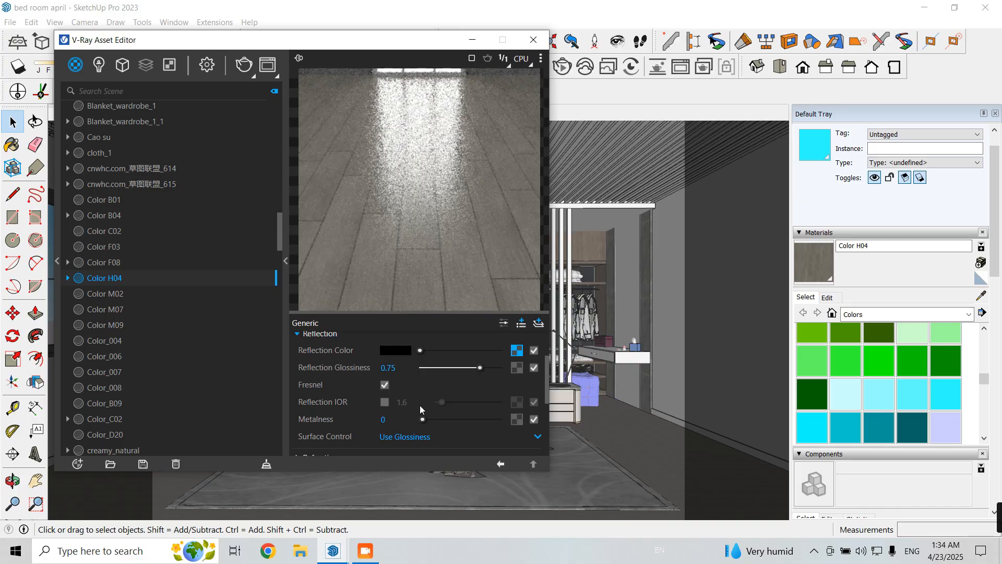
# Step: Load the luxury-vinyl-plank_normal-ogl bitmap into the floor material's bump map slot
pyautogui.scroll(2, 419, 405)
pyautogui.scroll(-3, 424, 410)
pyautogui.scroll(-4, 365, 415)
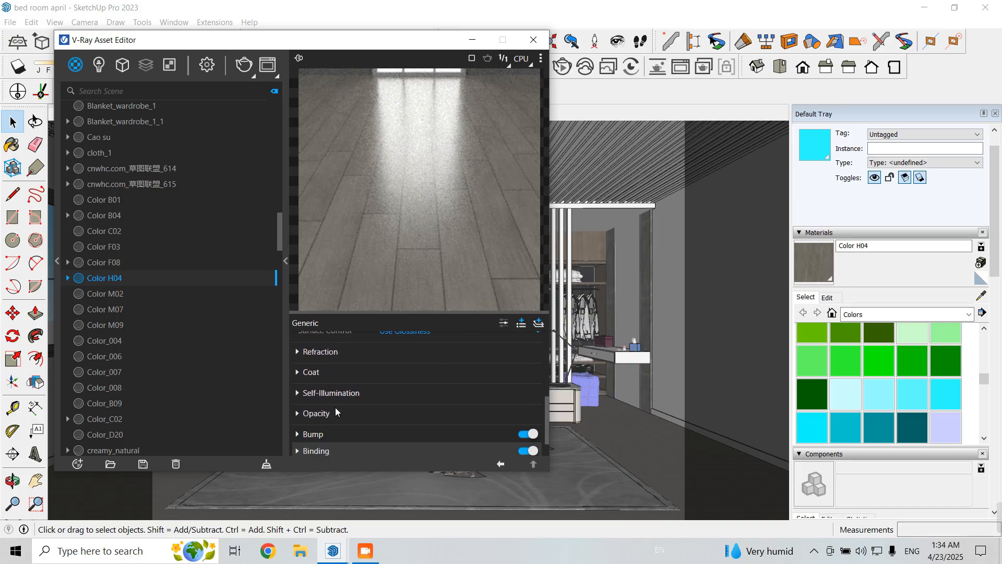
pyautogui.click(471, 408)
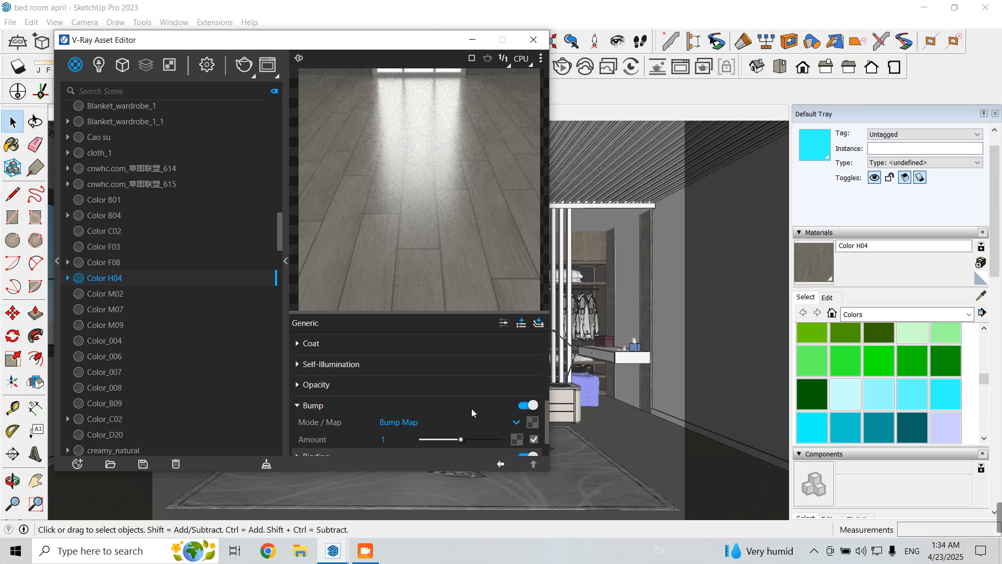
pyautogui.click(532, 423)
pyautogui.click(496, 89)
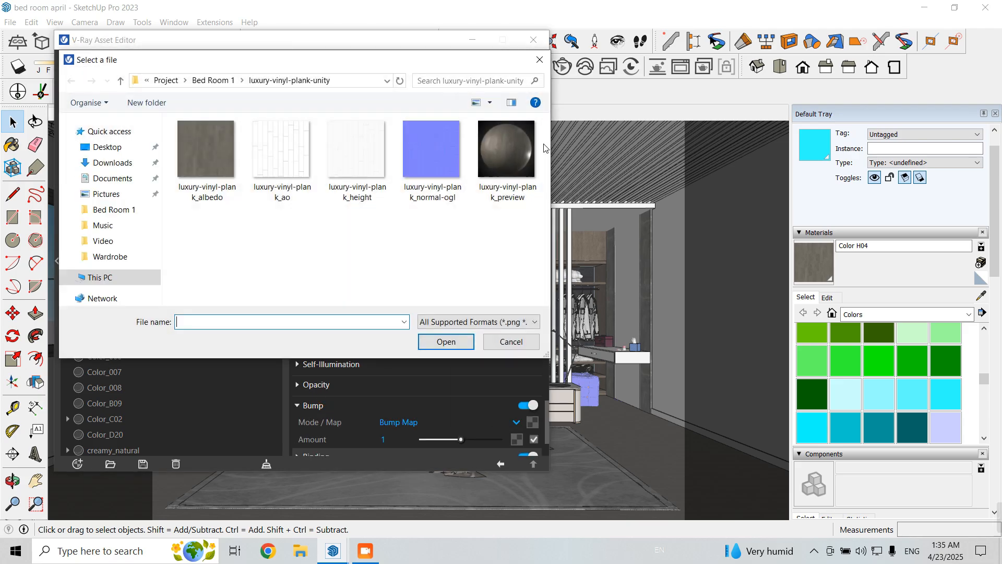
pyautogui.click(441, 157)
pyautogui.click(464, 342)
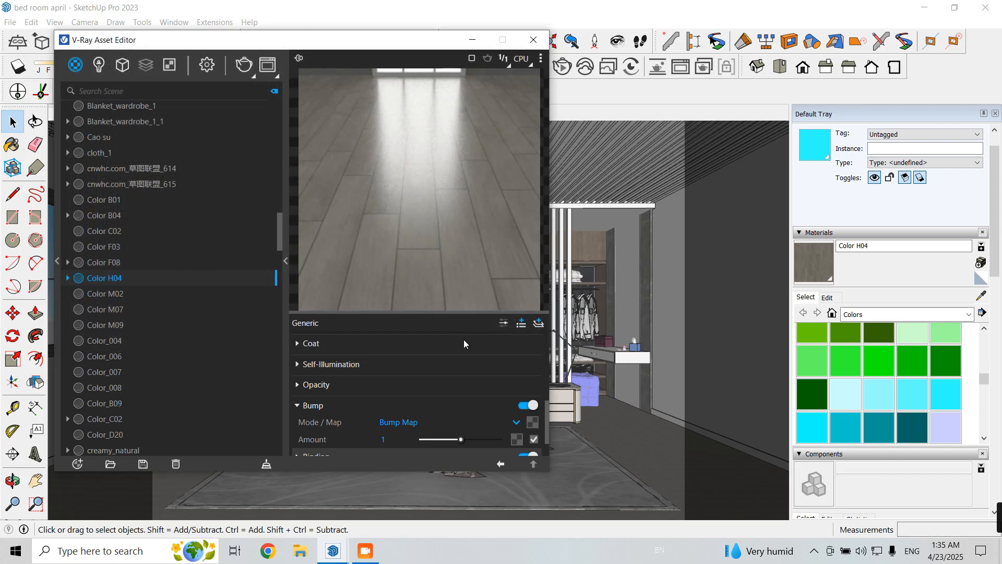
pyautogui.click(500, 463)
# Step: Set the floor material's bump mode to Normal Map with an amount of 0.6
pyautogui.click(412, 427)
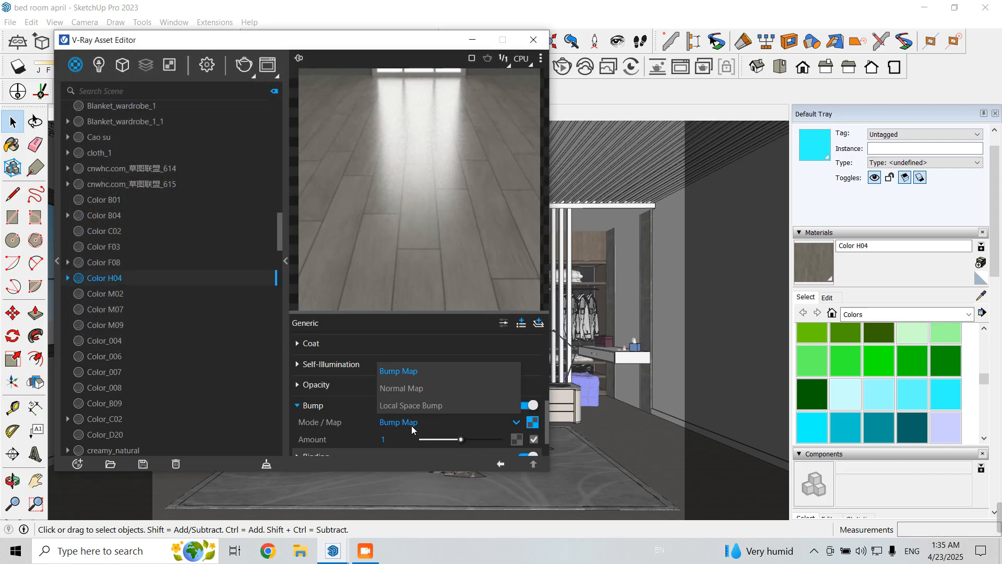
pyautogui.click(403, 389)
pyautogui.click(386, 439)
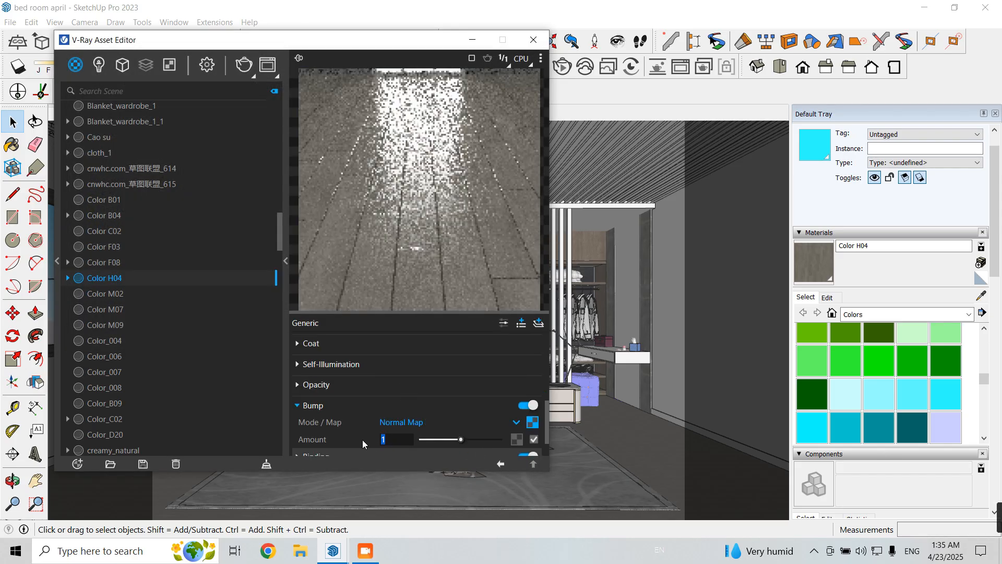
pyautogui.write('0.6')
pyautogui.press('Return')
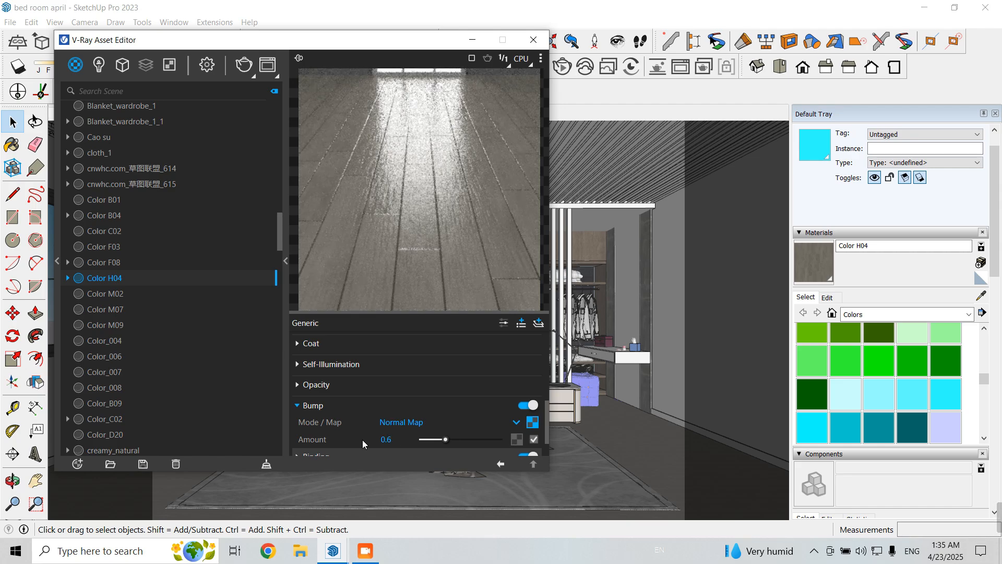
# Step: Change the floor material's reflection BRDF to Blinn
pyautogui.scroll(3, 384, 383)
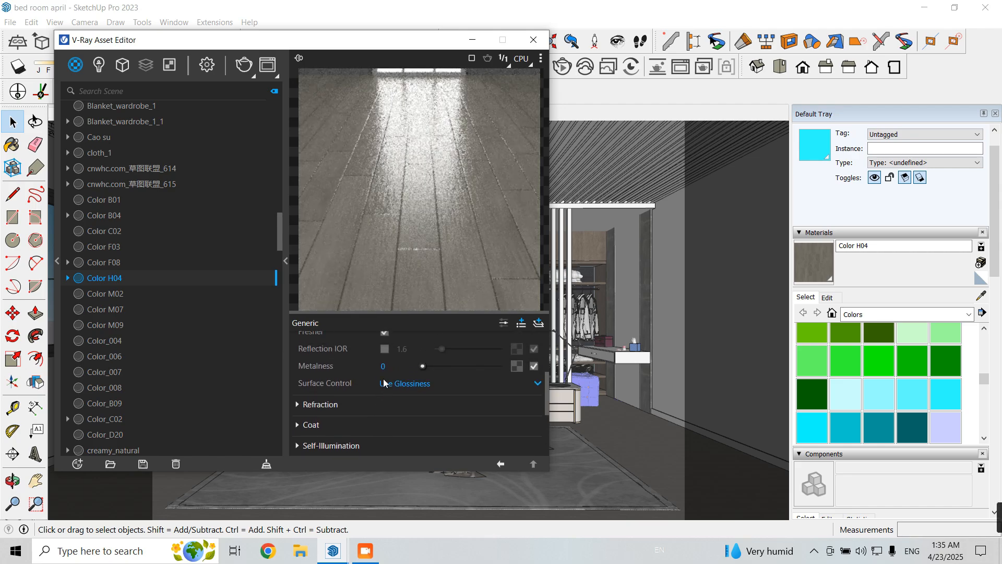
pyautogui.scroll(3, 384, 382)
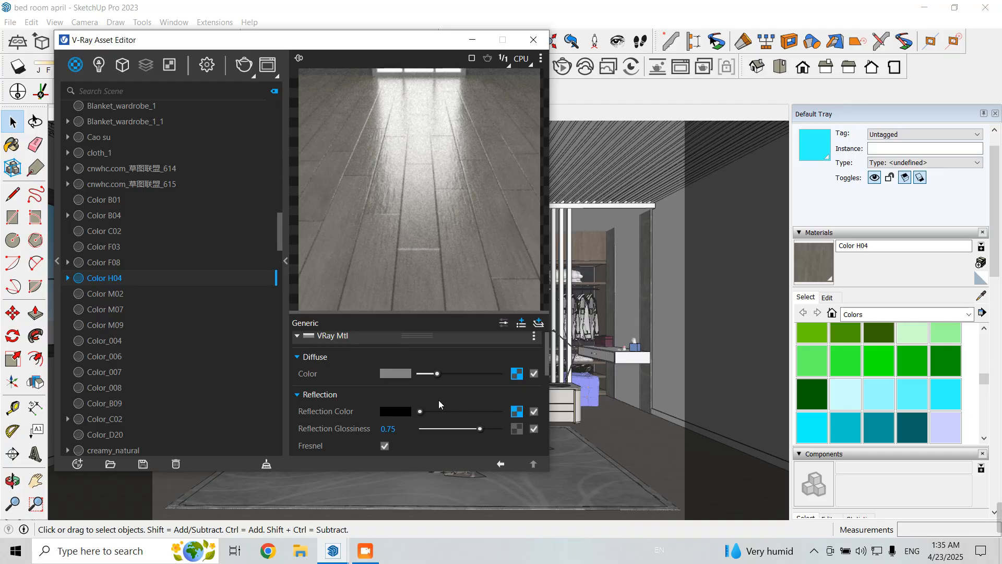
pyautogui.scroll(-6, 439, 400)
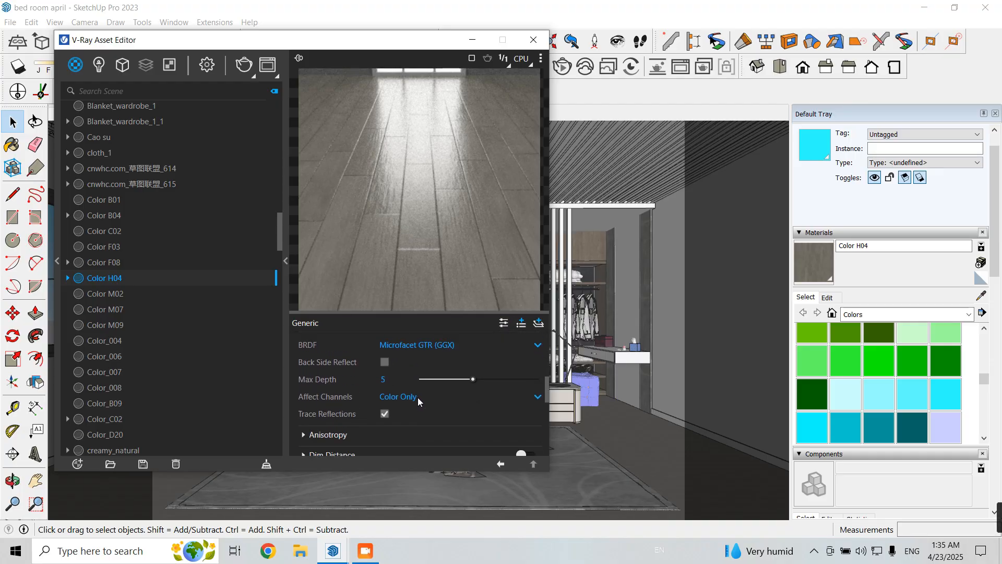
pyautogui.click(420, 345)
pyautogui.click(405, 379)
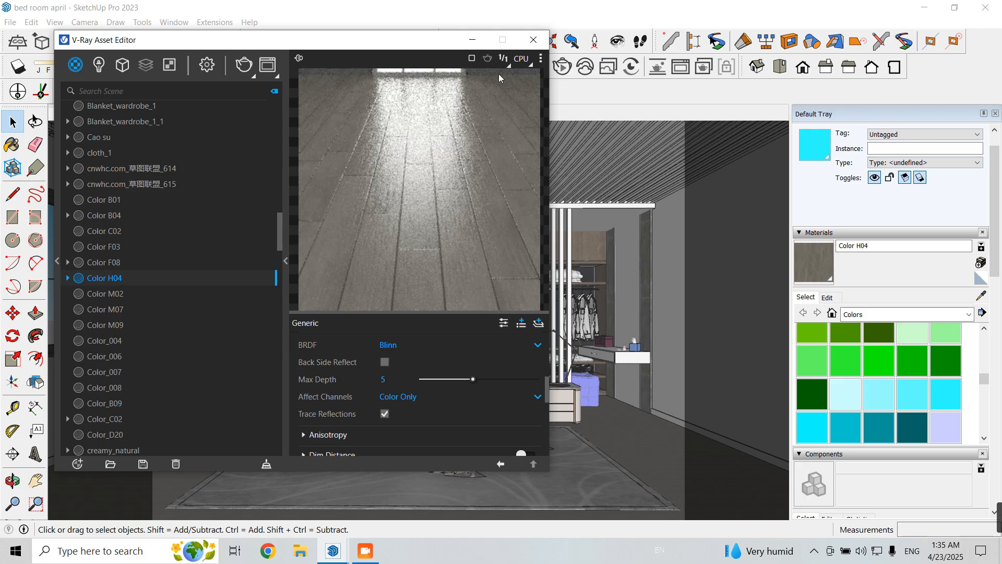
# Step: Set the floor material's texture width to 80 inches, keeping its proportions
pyautogui.click(476, 40)
pyautogui.scroll(5, 656, 449)
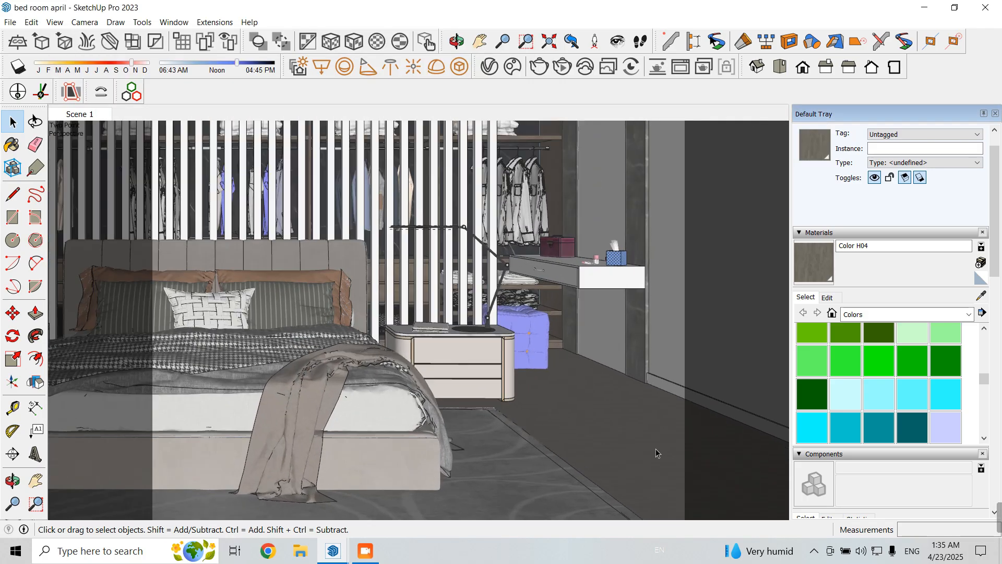
pyautogui.moveTo(655, 449); pyautogui.dragTo(651, 525, button='middle')
pyautogui.scroll(-5, 601, 419)
pyautogui.scroll(10, 603, 450)
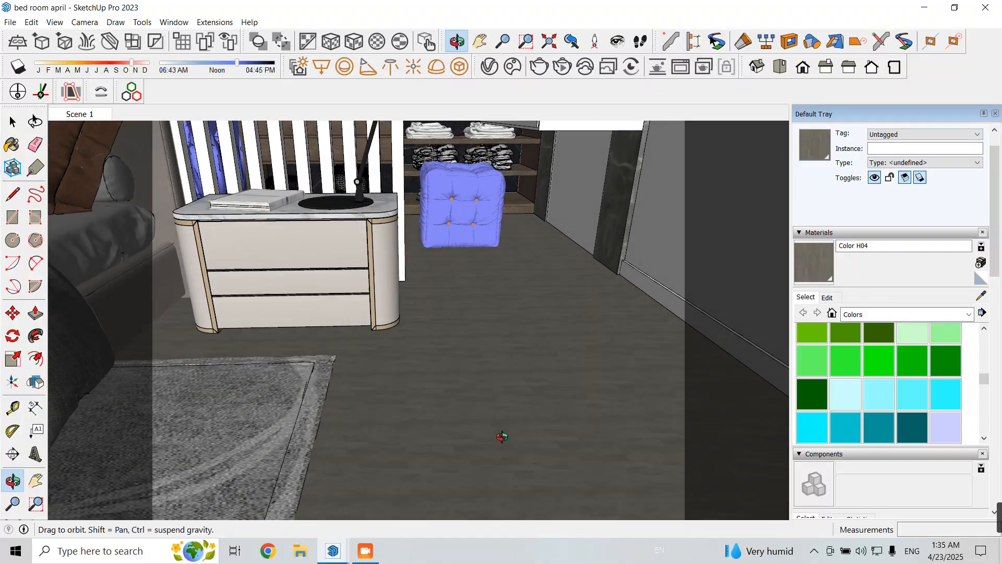
pyautogui.scroll(4, 518, 431)
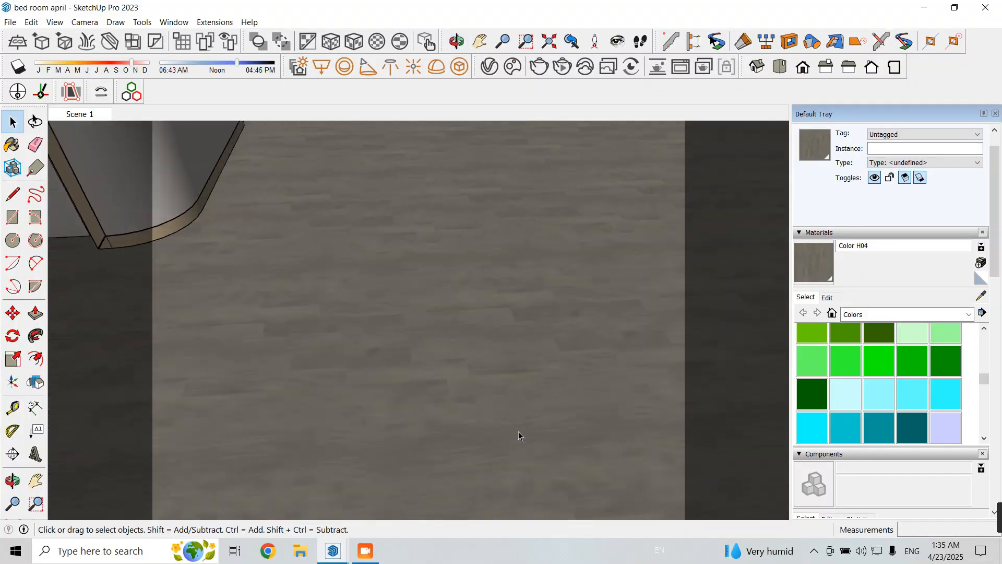
pyautogui.click(832, 297)
pyautogui.moveTo(821, 442); pyautogui.dragTo(807, 444)
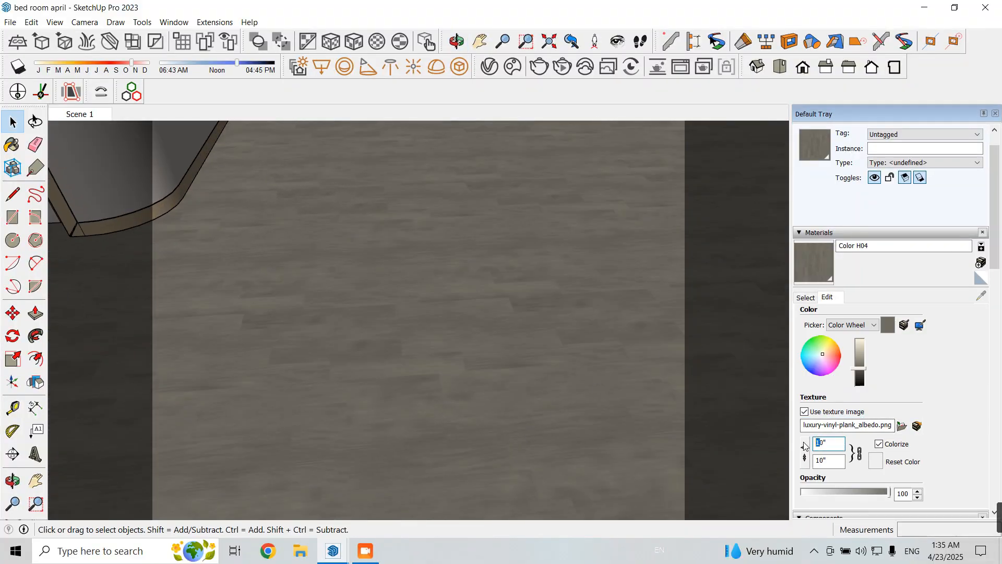
pyautogui.write('8')
pyautogui.press('Return')
# Step: Reduce the floor material's texture width to 50 inches and check the plank scale across the room
pyautogui.scroll(-5, 354, 261)
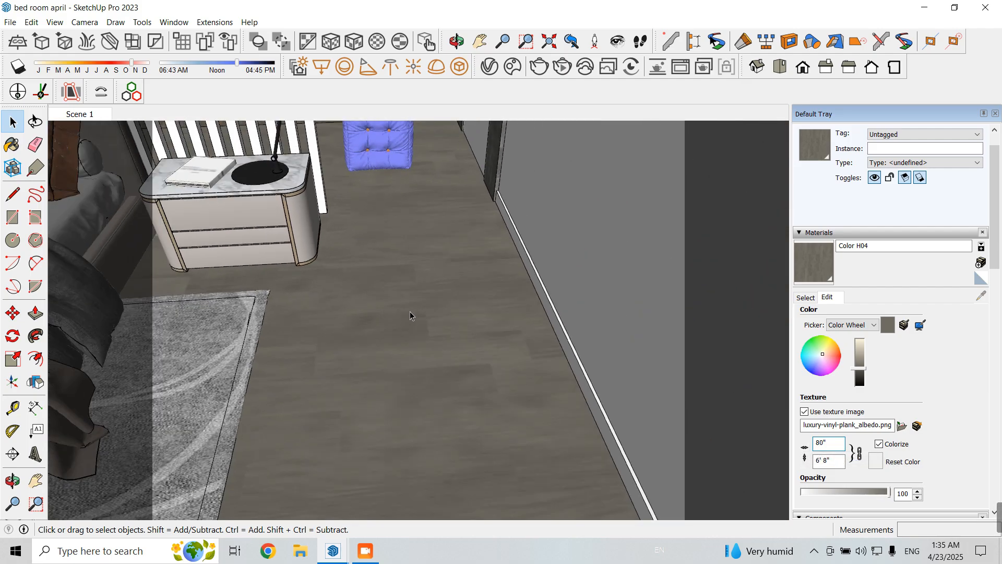
pyautogui.scroll(-3, 410, 315)
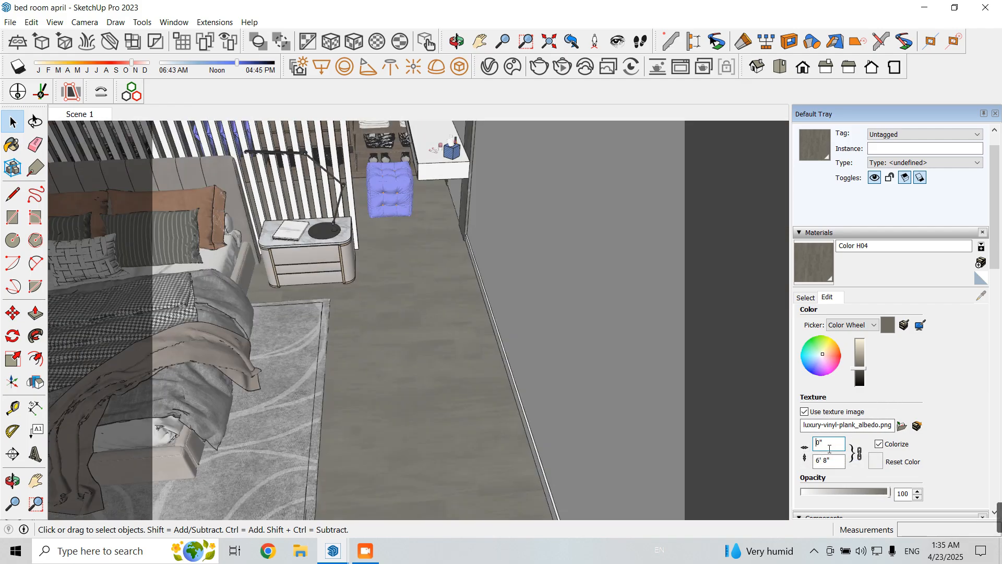
pyautogui.scroll(-5, 476, 219)
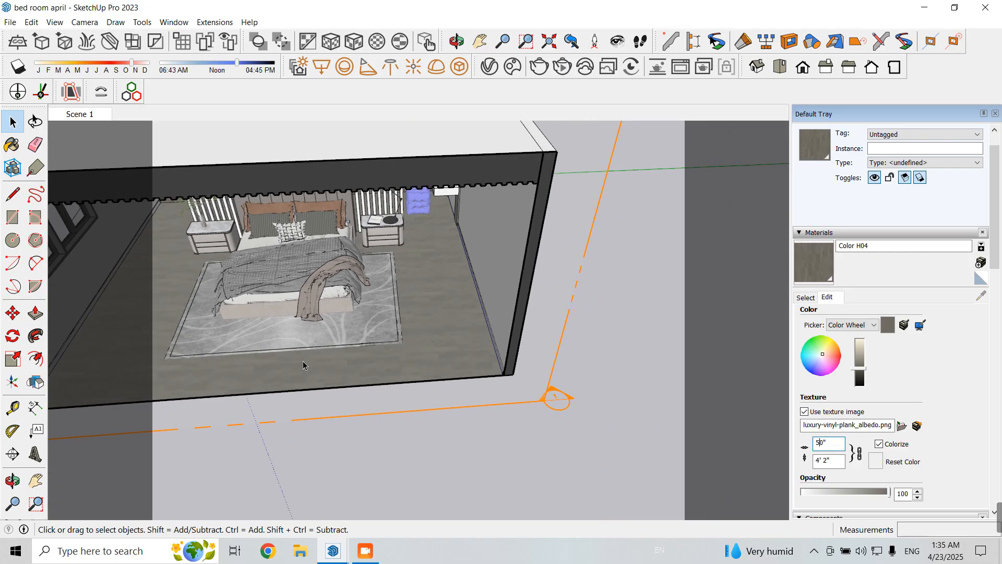
pyautogui.scroll(6, 292, 368)
pyautogui.moveTo(496, 369); pyautogui.dragTo(470, 436, button='middle')
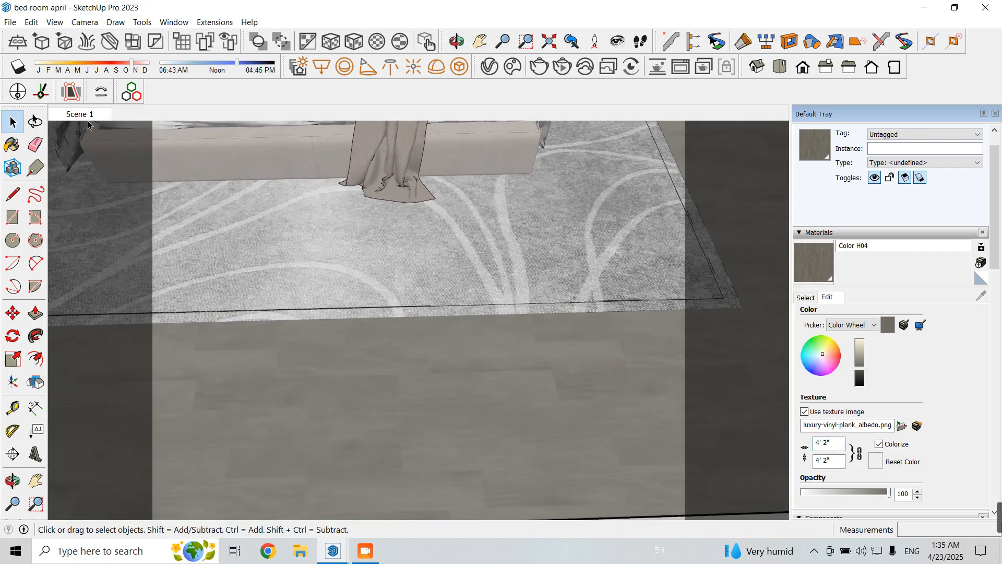
pyautogui.scroll(-3, 323, 232)
pyautogui.scroll(-2, 569, 358)
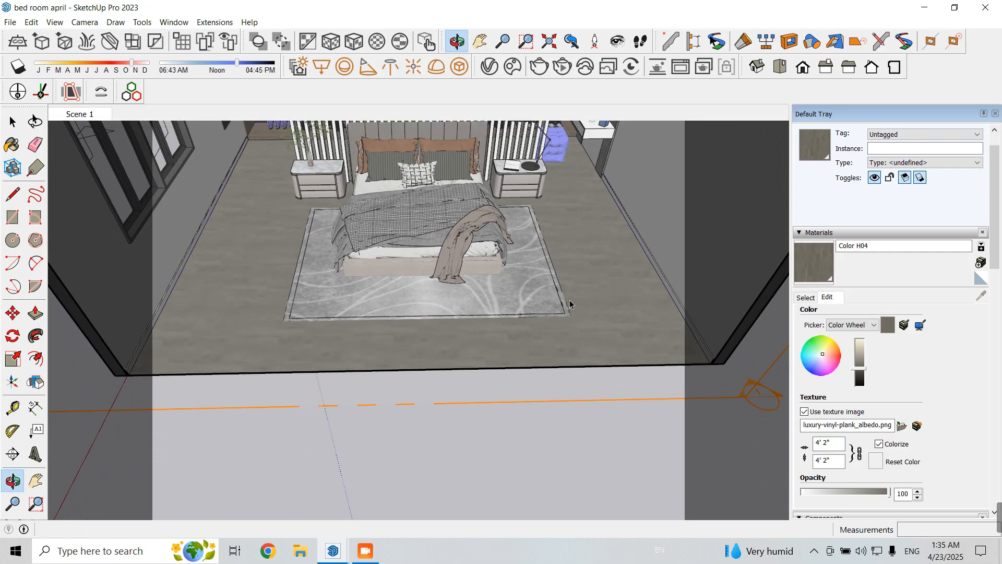
# Step: Enter the floor group, select its top face and apply V-Ray's cubic projection that keeps texture size independent of object scaling
pyautogui.doubleClick(598, 287)
pyautogui.rightClick(408, 286)
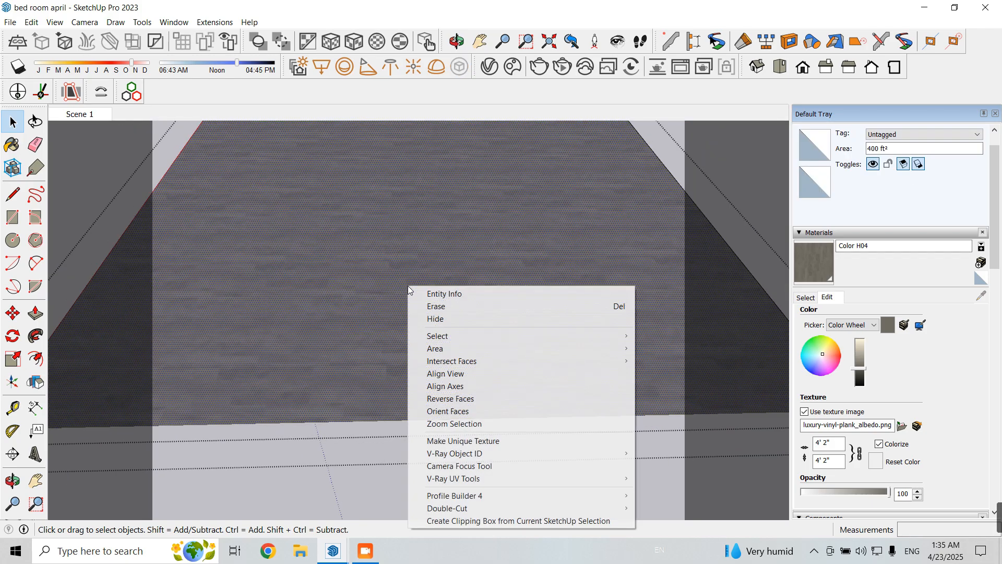
pyautogui.click(347, 369)
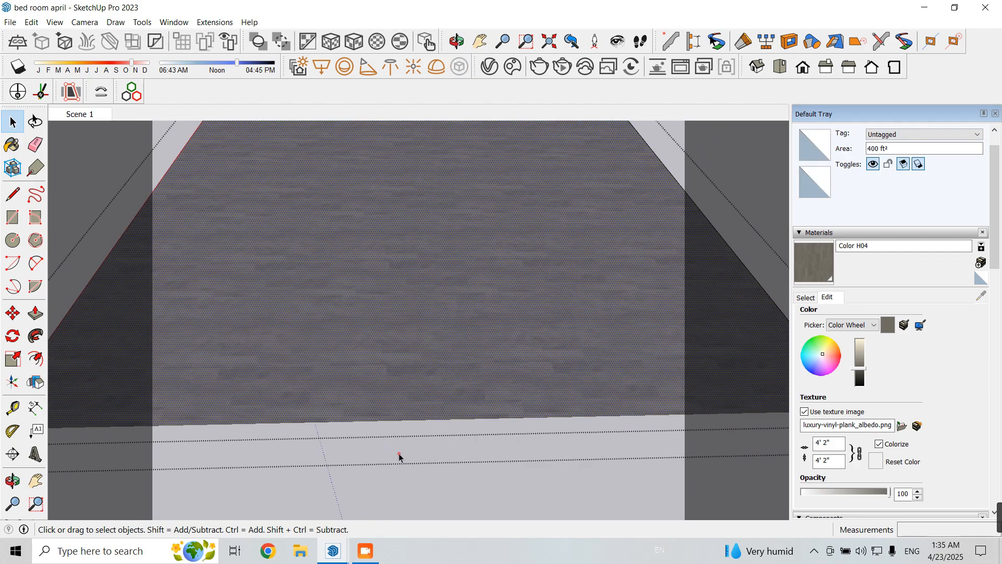
pyautogui.rightClick(391, 334)
pyautogui.click(323, 257)
pyautogui.click(356, 45)
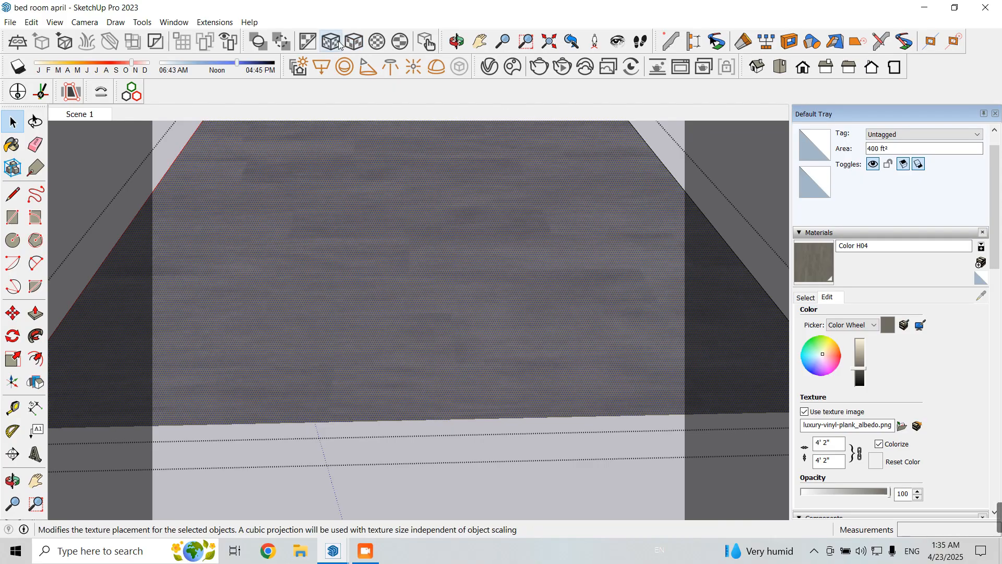
# Step: Try to rotate the floor face's plank texture a quarter turn with the texture position pins
pyautogui.rightClick(493, 320)
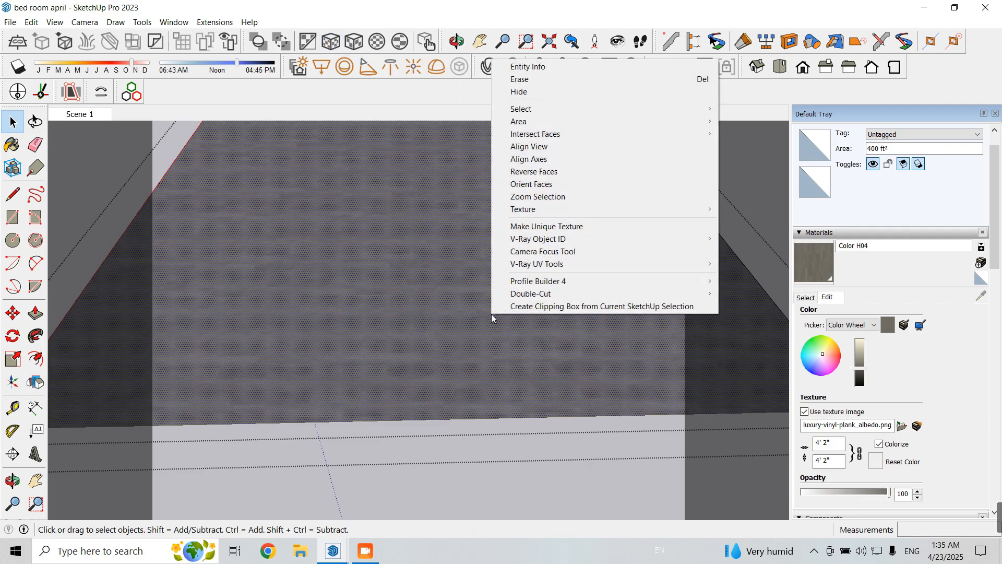
pyautogui.moveTo(521, 208)
pyautogui.click(739, 211)
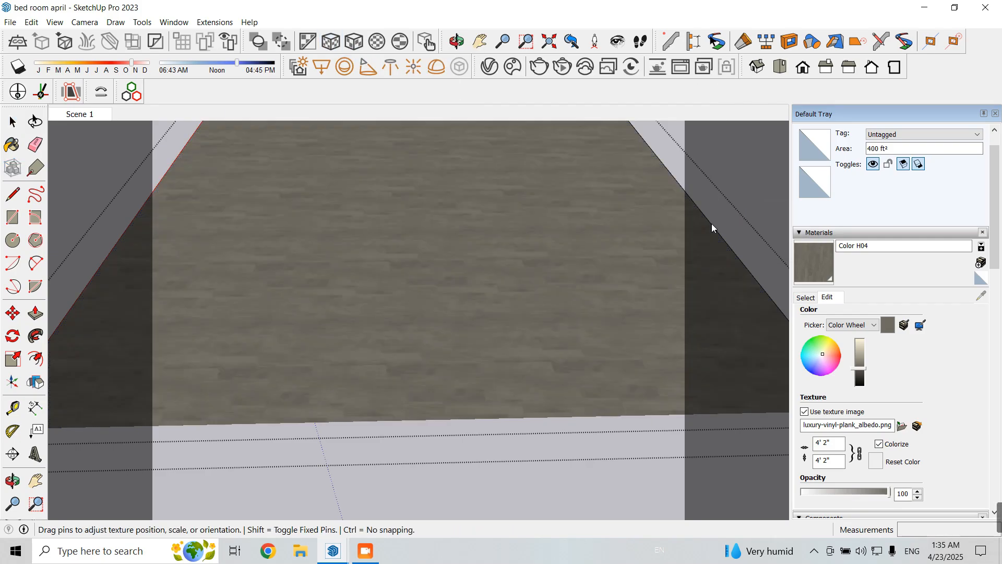
pyautogui.scroll(-1, 436, 304)
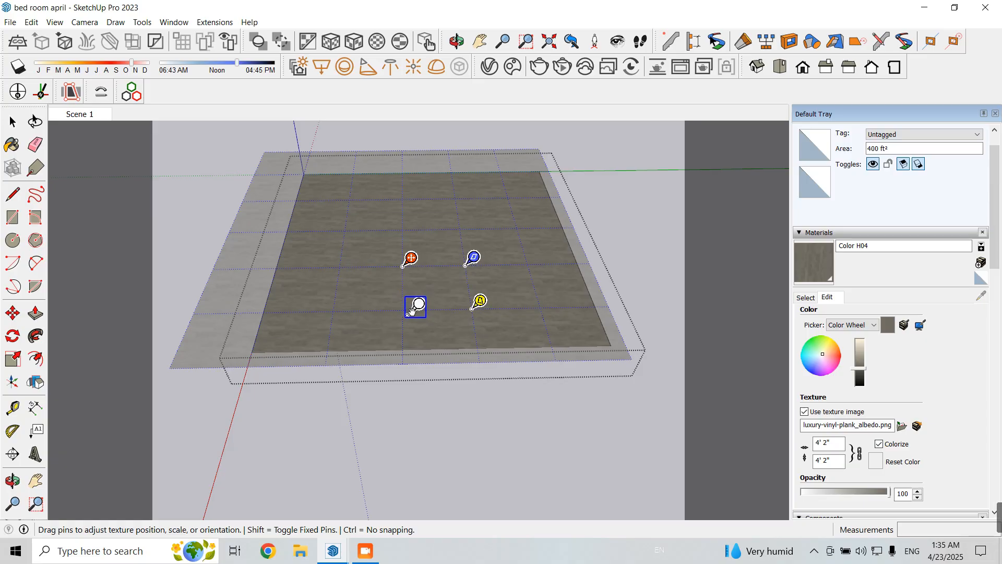
pyautogui.moveTo(407, 309); pyautogui.dragTo(505, 261)
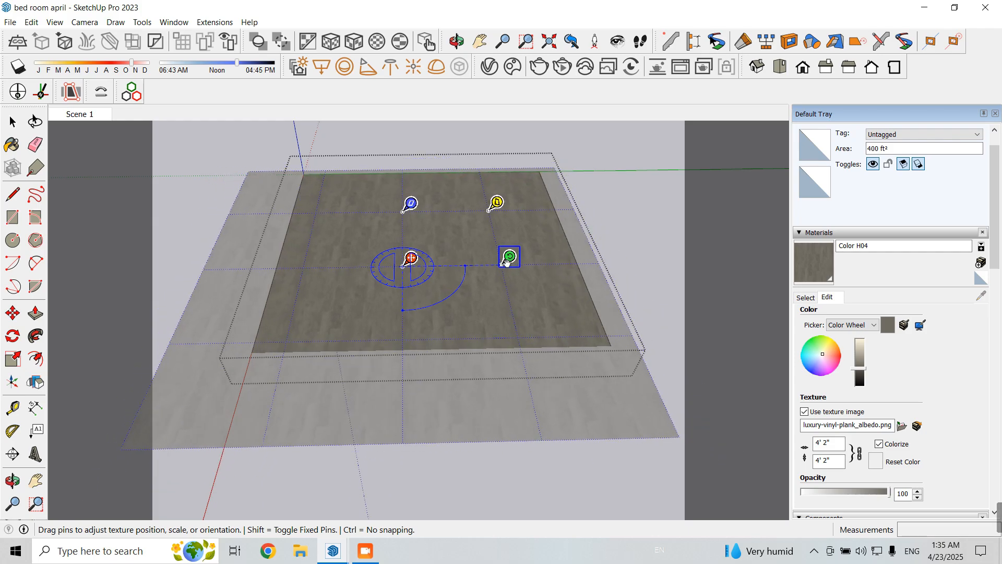
pyautogui.scroll(5, 472, 312)
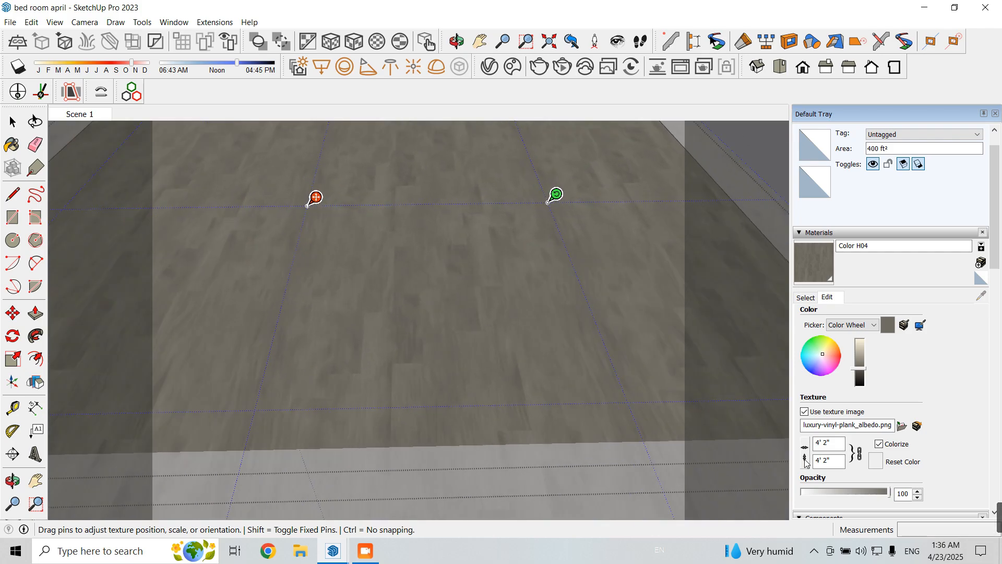
# Step: Enter 50 inches again as the floor material's texture width and leave the floor group
pyautogui.doubleClick(833, 445)
pyautogui.write('5')
pyautogui.press('Return')
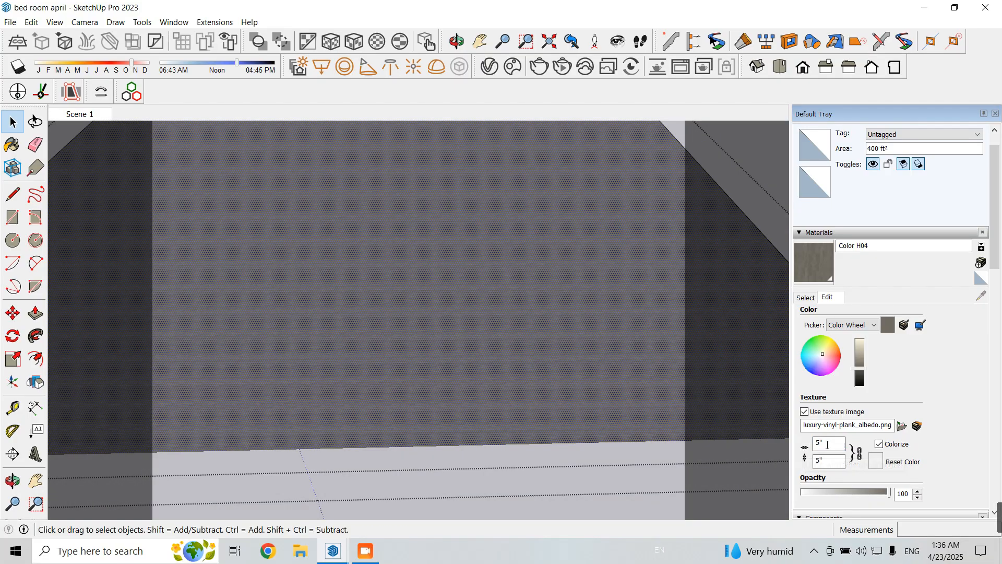
pyautogui.write('0')
pyautogui.press('Return')
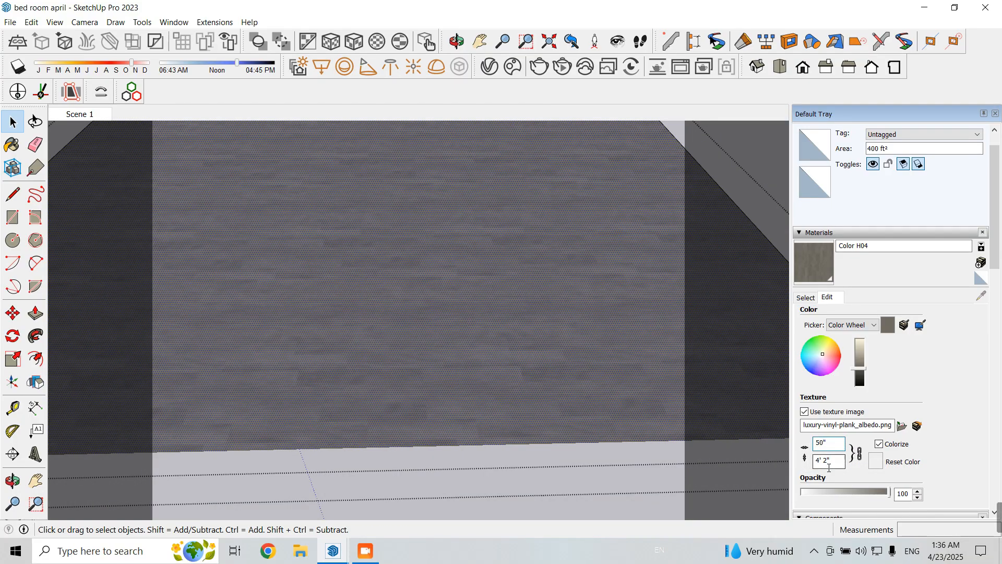
pyautogui.click(495, 497)
# Step: Sample the white mattress material on the bed and show it in the V-Ray Asset Editor
pyautogui.scroll(-3, 463, 380)
pyautogui.moveTo(469, 343); pyautogui.dragTo(447, 196, button='middle')
pyautogui.scroll(6, 466, 280)
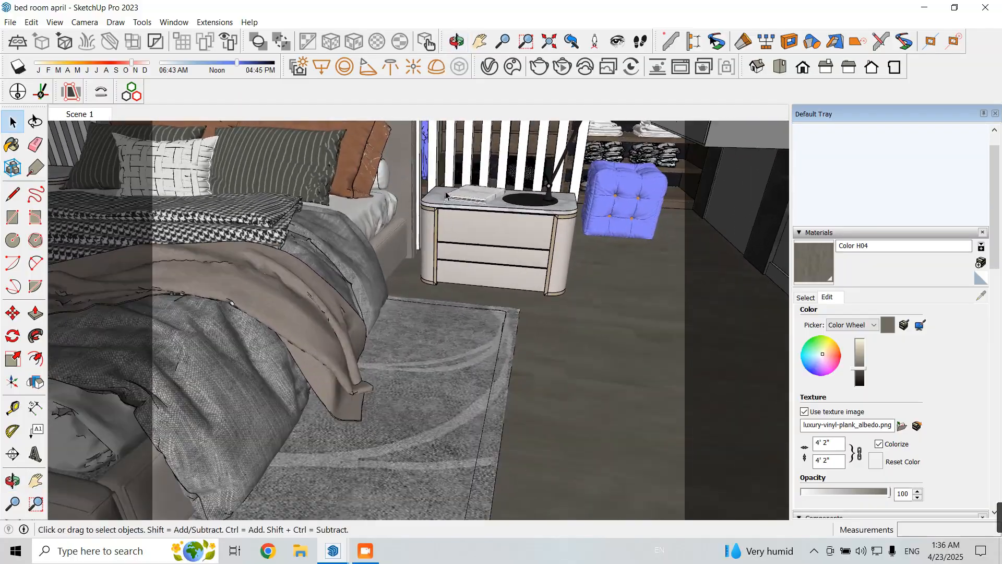
pyautogui.scroll(-3, 522, 253)
pyautogui.moveTo(491, 248); pyautogui.dragTo(576, 257, button='middle')
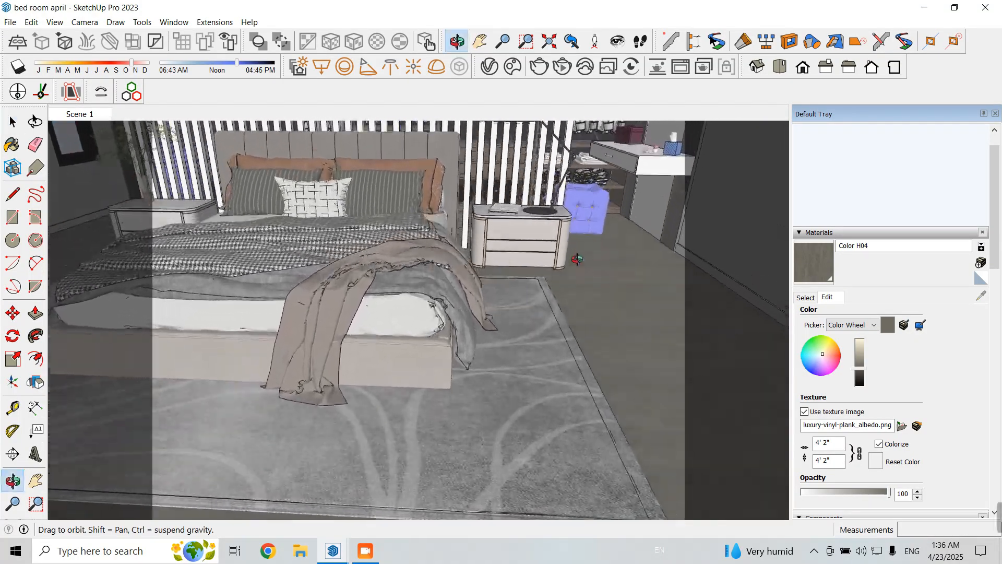
pyautogui.scroll(3, 399, 302)
pyautogui.scroll(2, 399, 302)
pyautogui.moveTo(399, 303); pyautogui.dragTo(494, 254, button='middle')
pyautogui.click(805, 298)
pyautogui.click(981, 296)
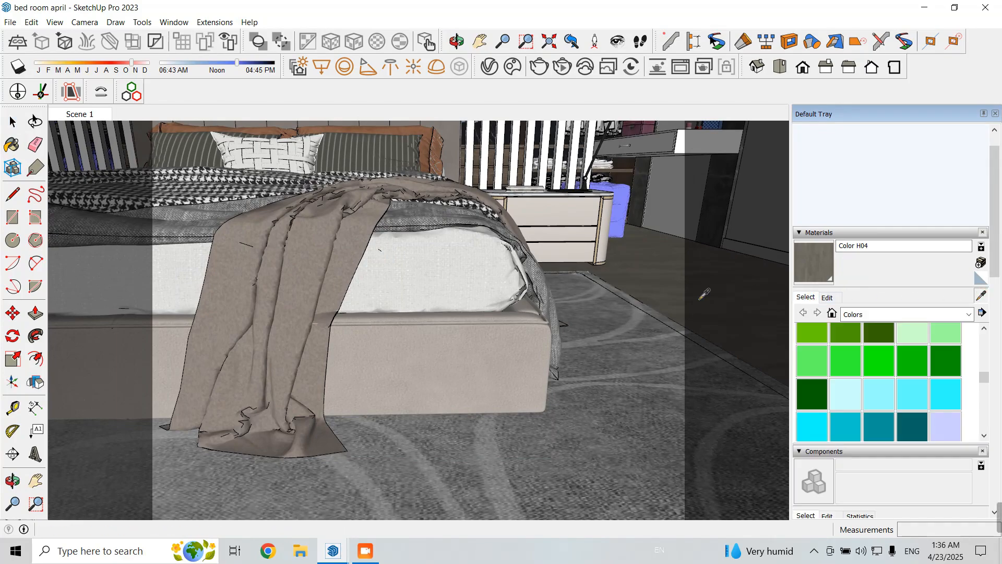
pyautogui.click(410, 271)
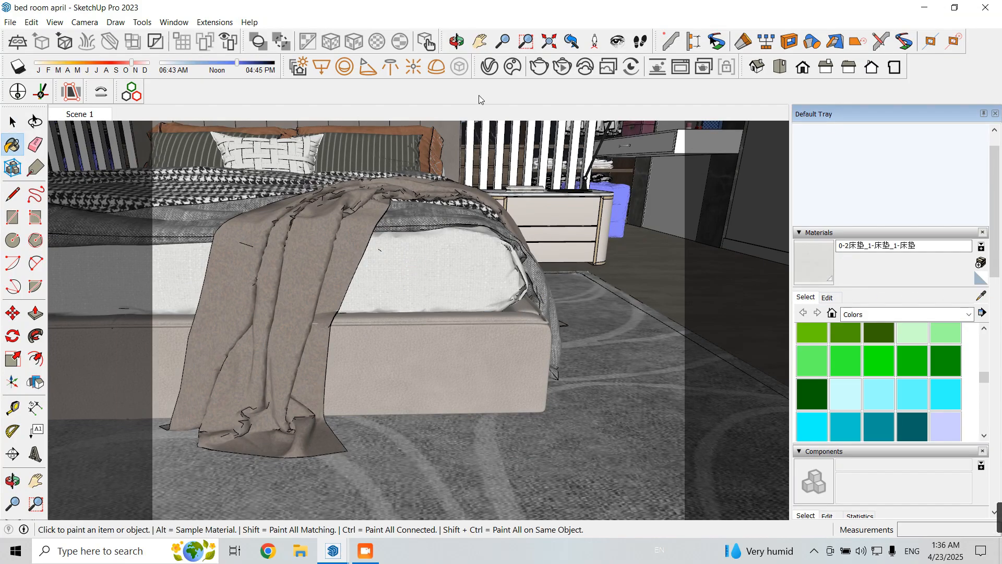
pyautogui.click(489, 66)
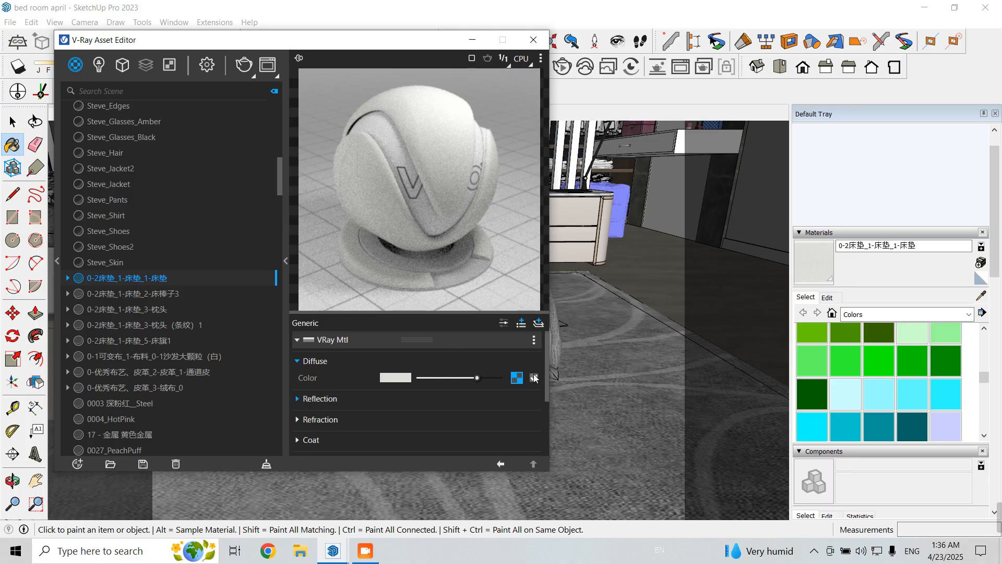
# Step: Copy the bitmap from the Gamma input inside the mattress material's diffuse Mix texture
pyautogui.click(518, 378)
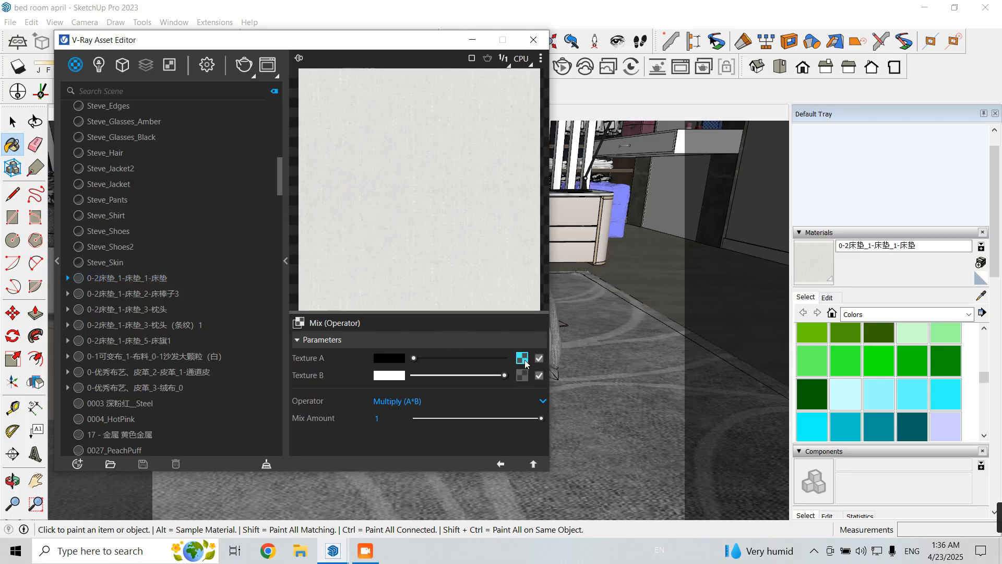
pyautogui.click(524, 360)
pyautogui.click(524, 358)
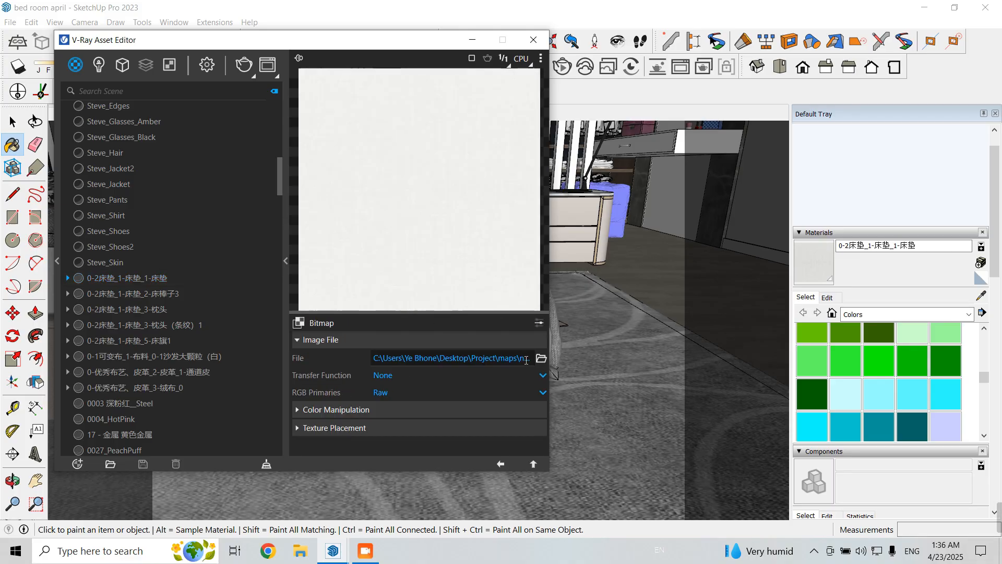
pyautogui.click(502, 464)
pyautogui.rightClick(523, 360)
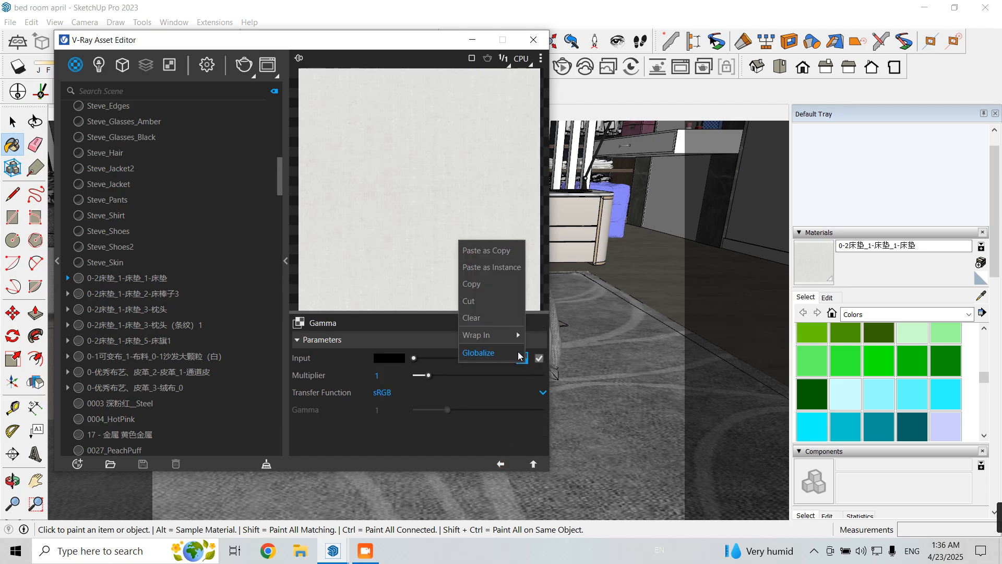
pyautogui.click(477, 286)
pyautogui.click(502, 464)
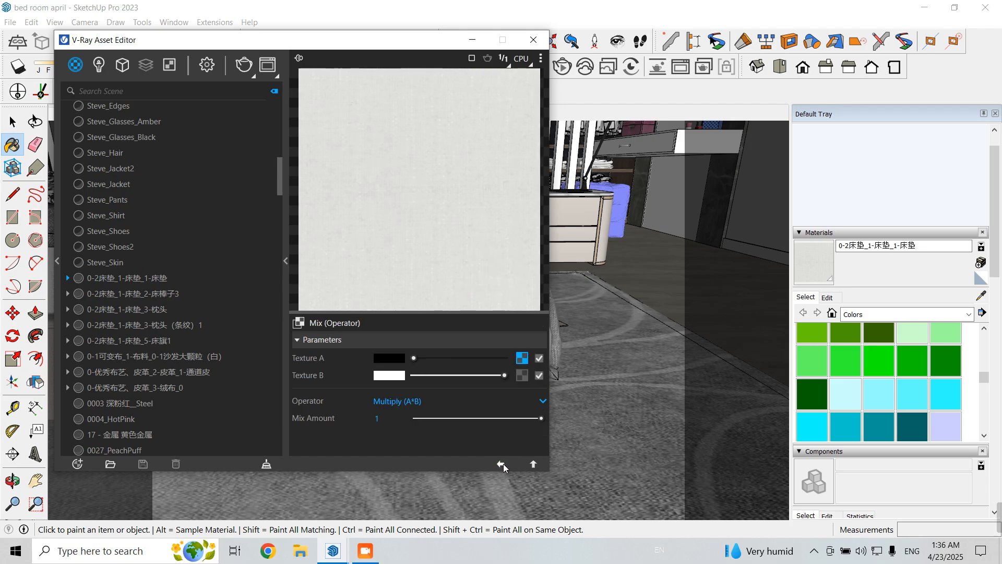
pyautogui.click(502, 464)
# Step: Paste the copied bitmap as an independent copy into the mattress material's bump map slot
pyautogui.scroll(-3, 387, 418)
pyautogui.click(314, 405)
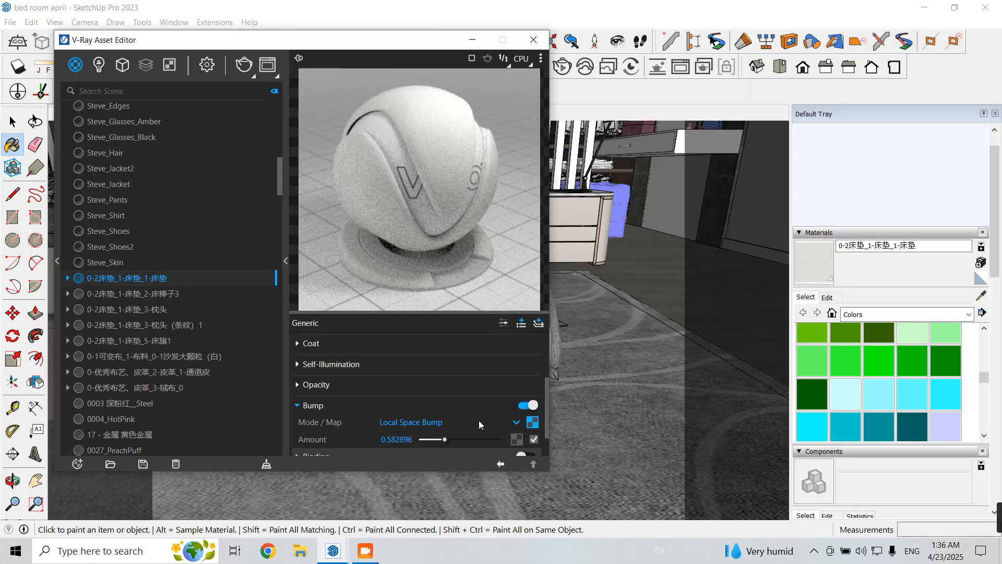
pyautogui.scroll(-1, 478, 421)
pyautogui.rightClick(534, 388)
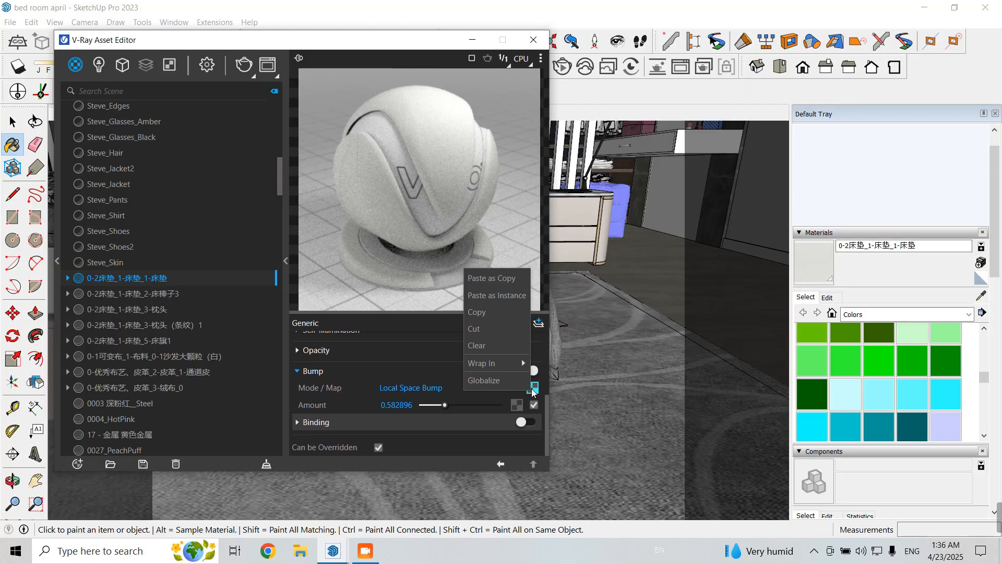
pyautogui.click(490, 277)
# Step: Set the mattress material's bump mode to Bump Map with an amount of 0.6
pyautogui.click(424, 391)
pyautogui.click(415, 404)
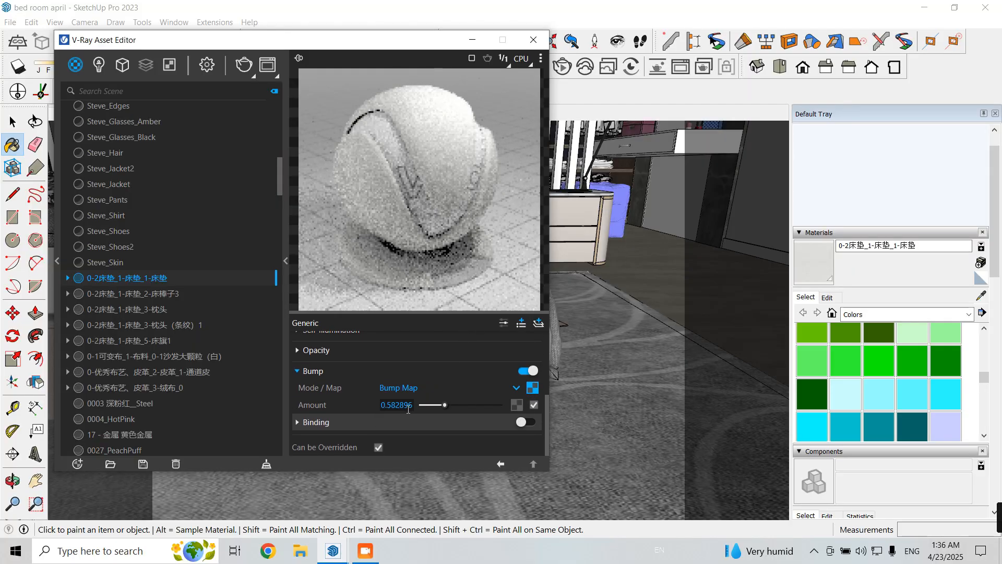
pyautogui.click(412, 405)
pyautogui.write('0.6')
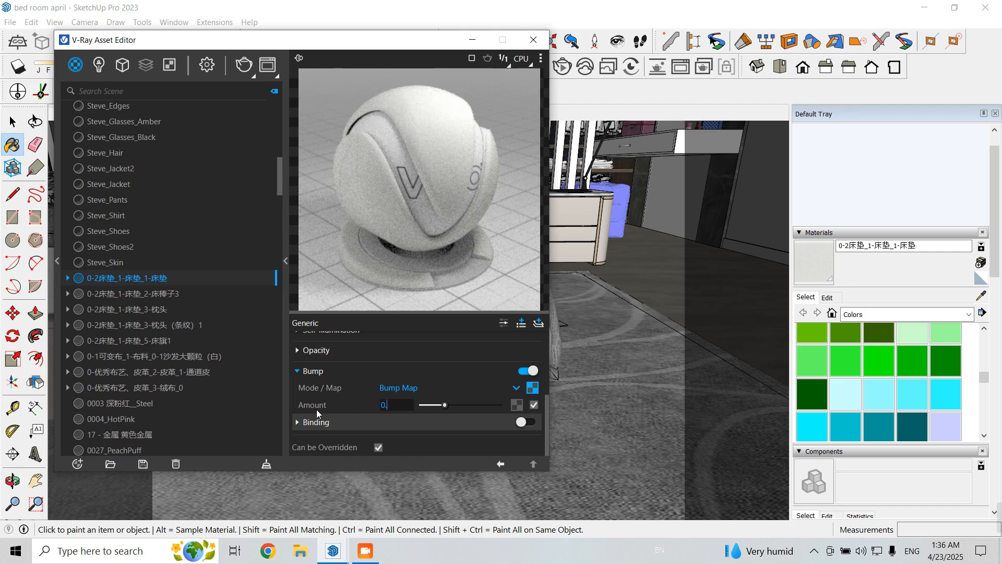
pyautogui.press('Return')
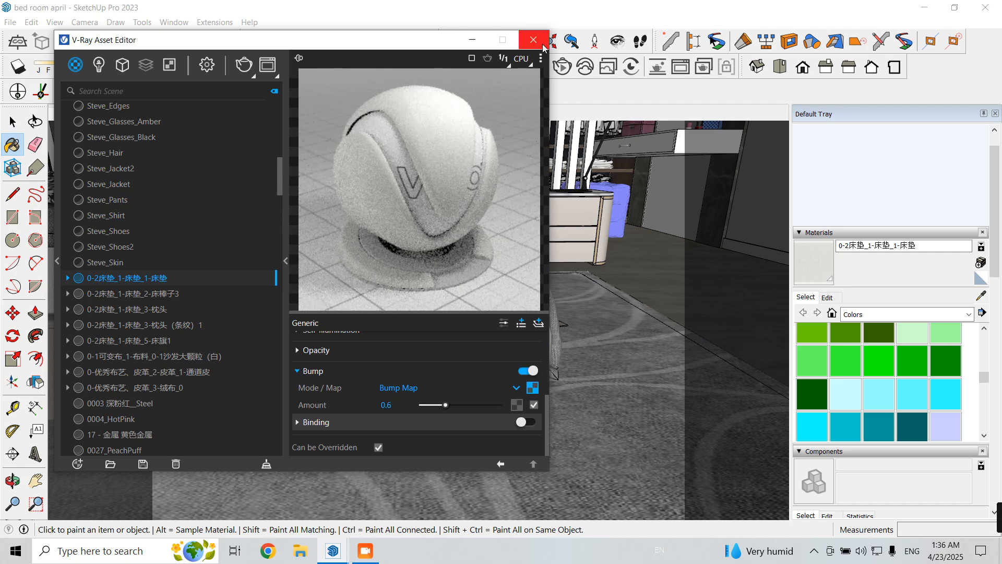
# Step: Switch the mattress material's reflection surface control to Use Glossiness
pyautogui.scroll(1, 430, 365)
pyautogui.scroll(3, 430, 370)
pyautogui.click(341, 402)
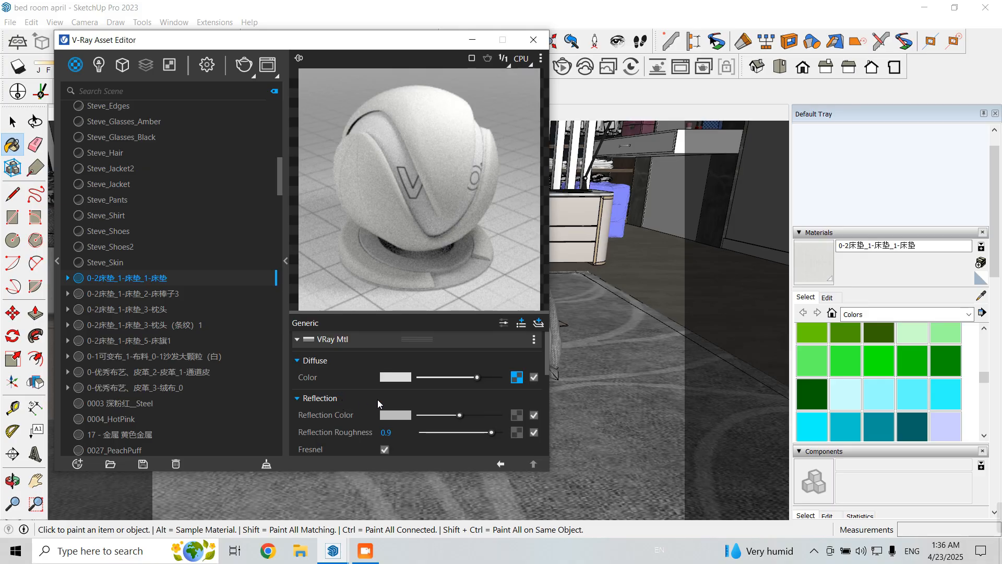
pyautogui.scroll(-2, 403, 396)
pyautogui.click(417, 438)
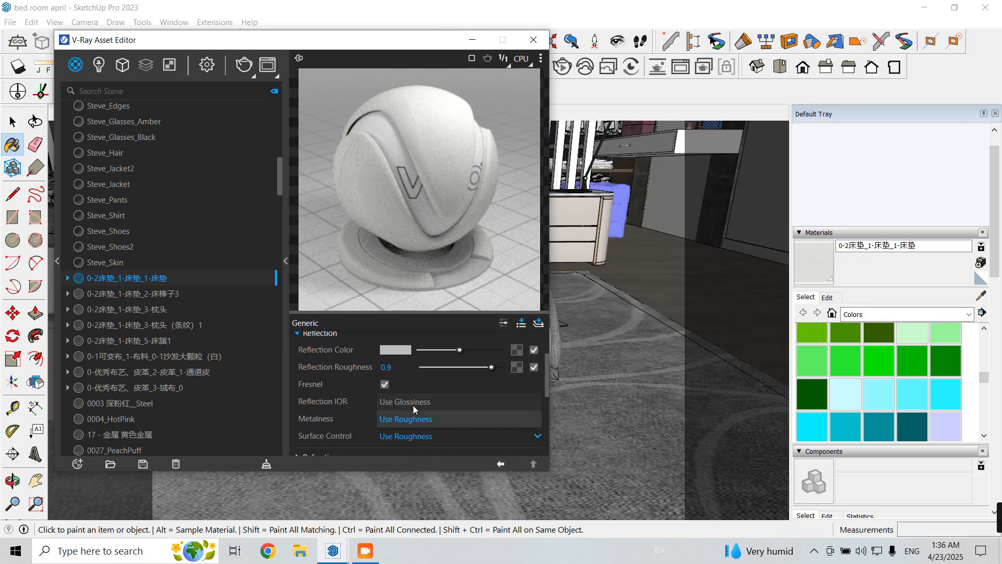
pyautogui.click(413, 405)
# Step: Set the mattress material's reflection glossiness to 0.5 and close the V-Ray Asset Editor
pyautogui.click(402, 368)
pyautogui.write('0.95')
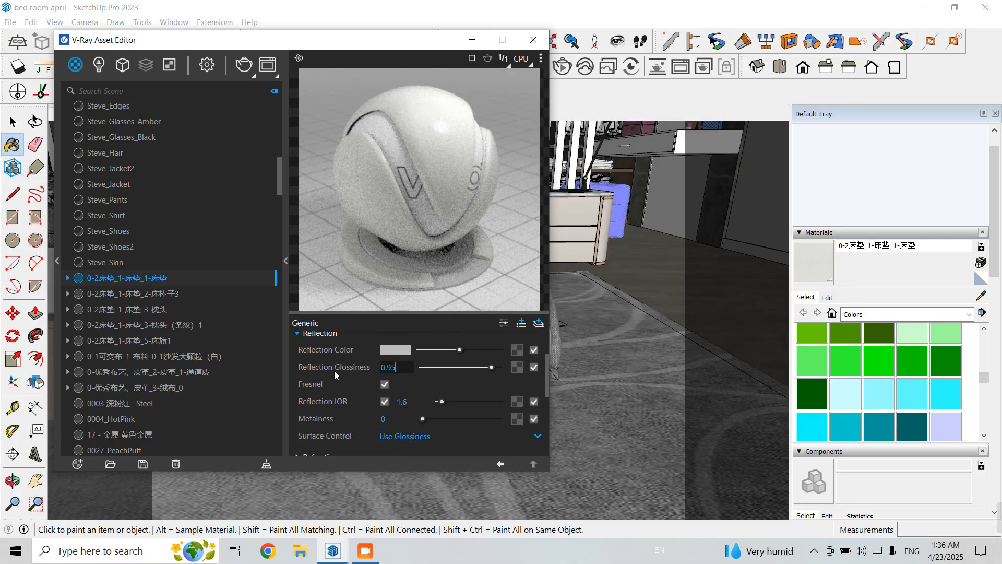
pyautogui.press('Return')
pyautogui.write('0.5')
pyautogui.press('Return')
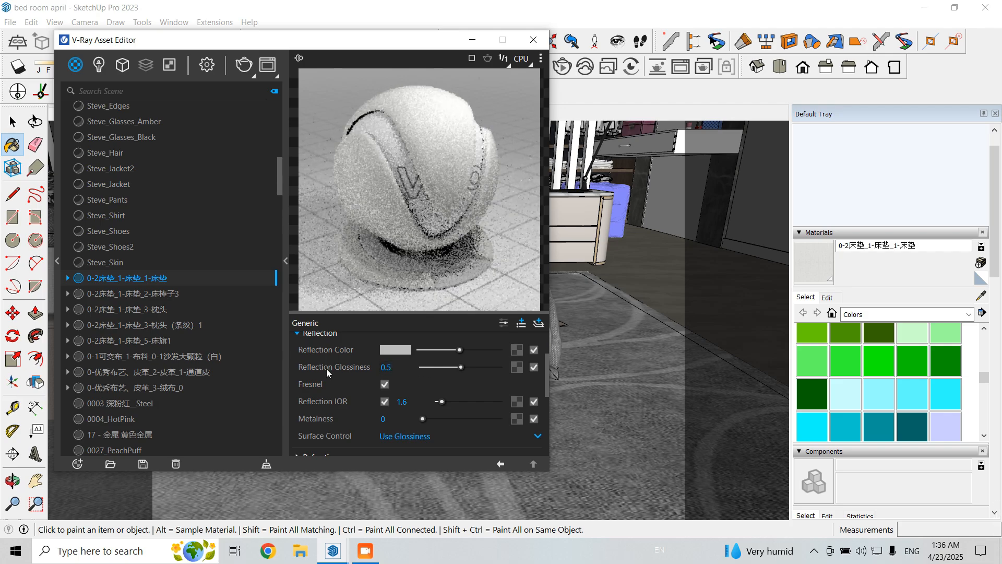
pyautogui.click(530, 40)
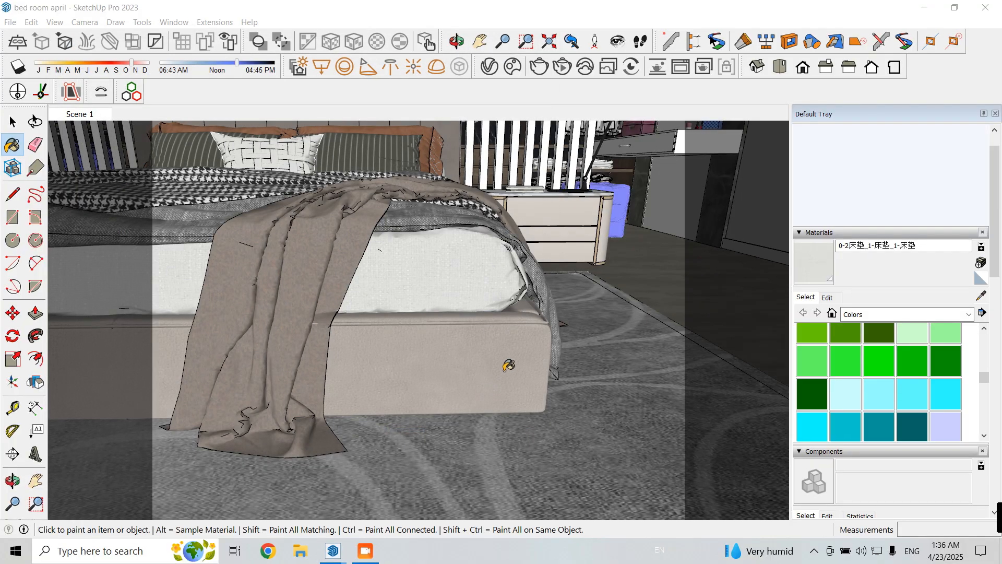
# Step: Sample the marble material on the nightstand top beside the lamp and show it in the V-Ray Asset Editor
pyautogui.click(13, 121)
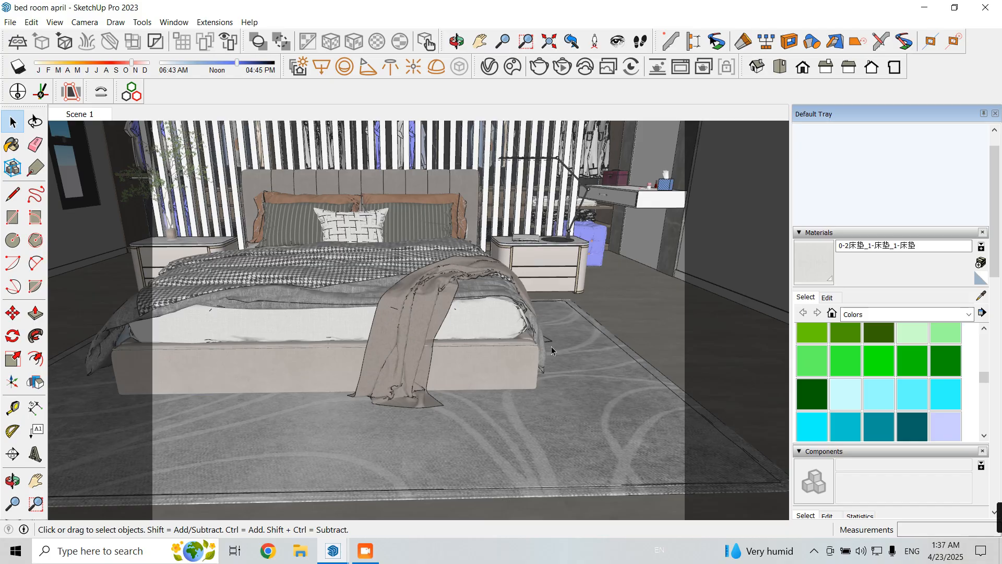
pyautogui.moveTo(552, 346); pyautogui.dragTo(561, 286, button='middle')
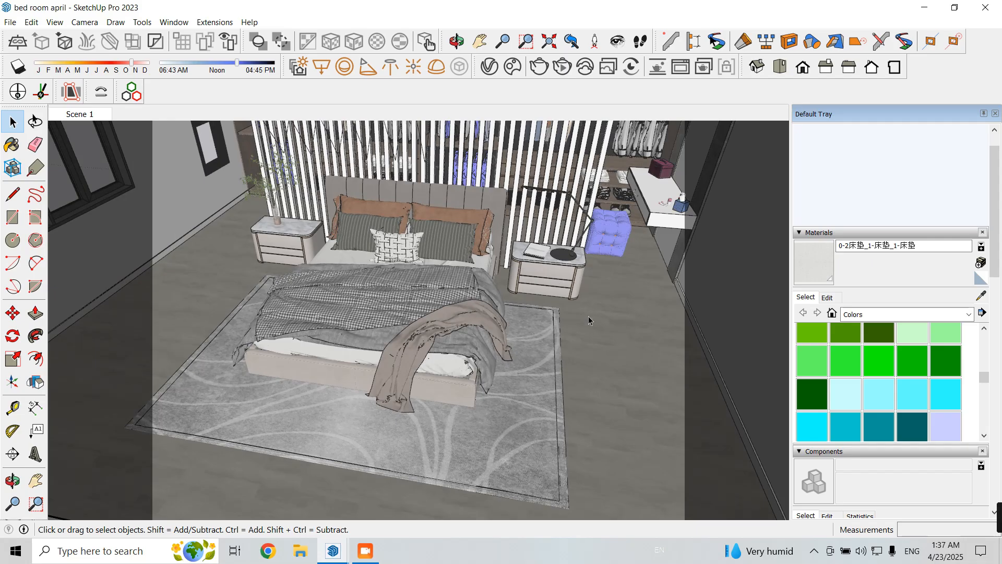
pyautogui.scroll(10, 553, 261)
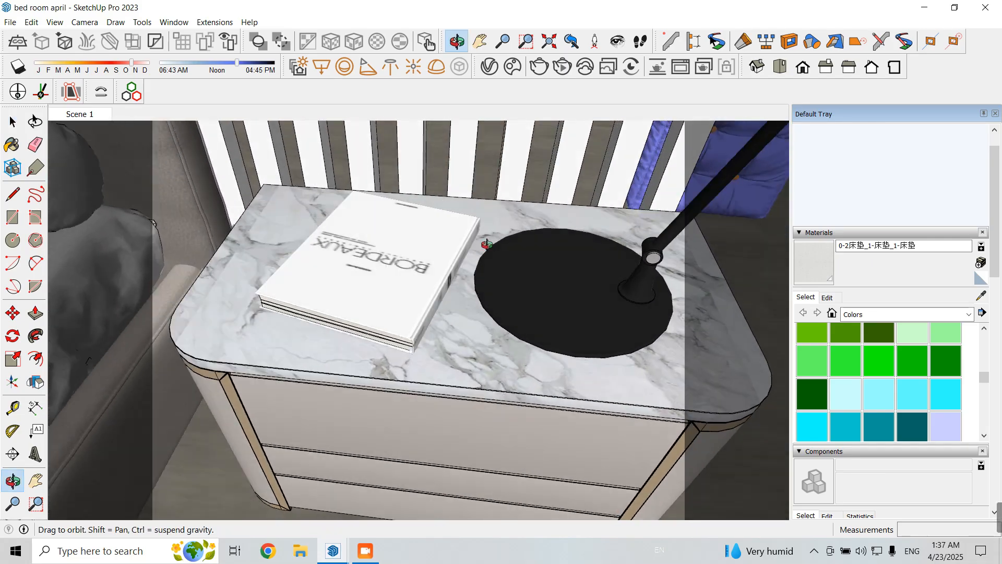
pyautogui.moveTo(487, 245); pyautogui.dragTo(509, 245, button='middle')
pyautogui.scroll(-5, 511, 245)
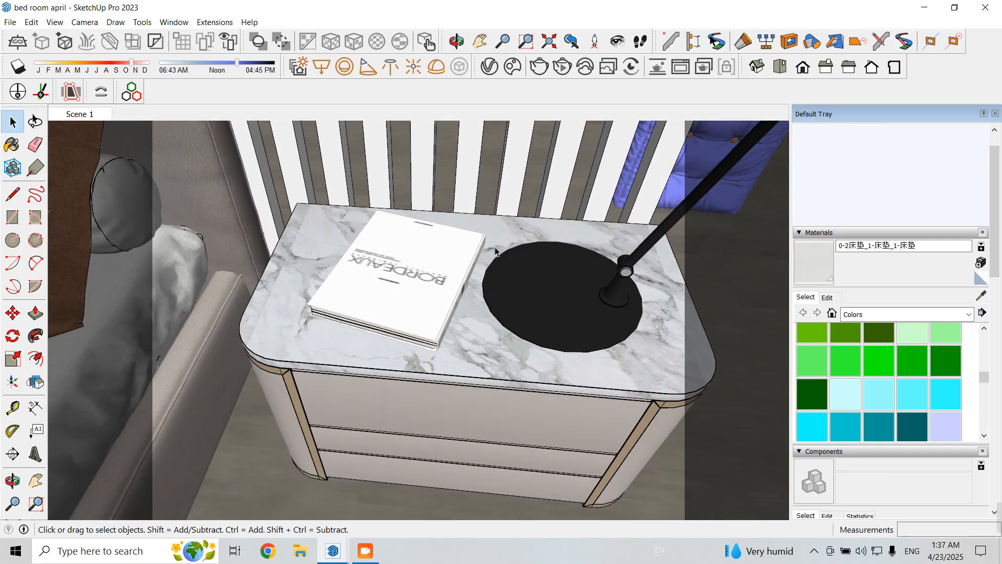
pyautogui.click(981, 296)
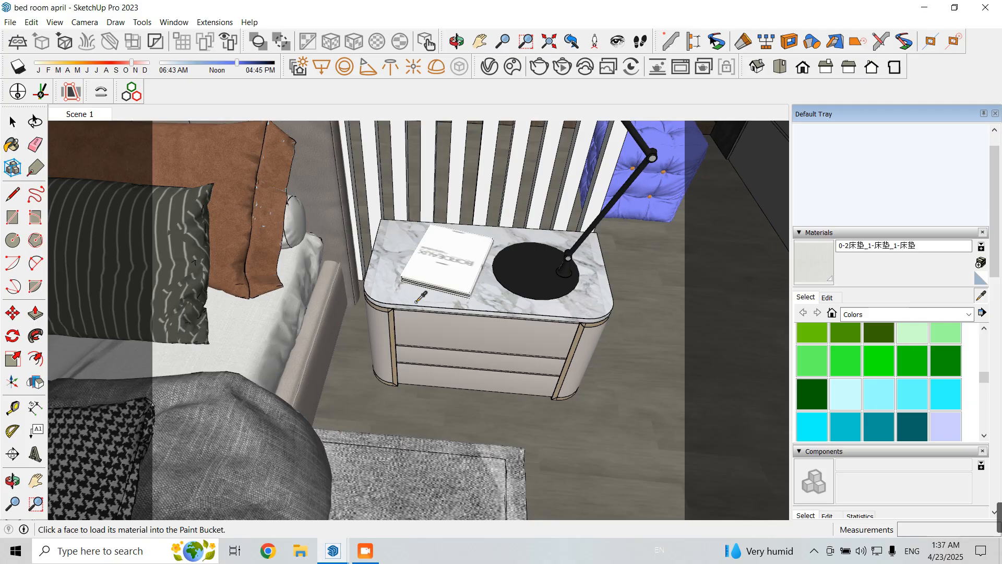
pyautogui.click(391, 287)
pyautogui.click(489, 66)
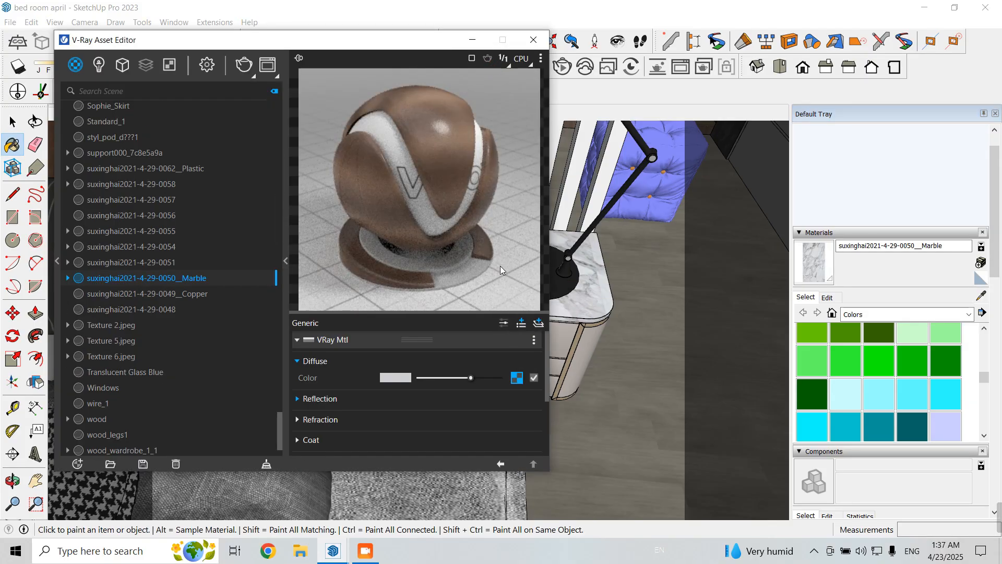
# Step: Open the bitmap nested inside the marble material's diffuse color map
pyautogui.click(516, 373)
pyautogui.click(520, 355)
pyautogui.click(524, 356)
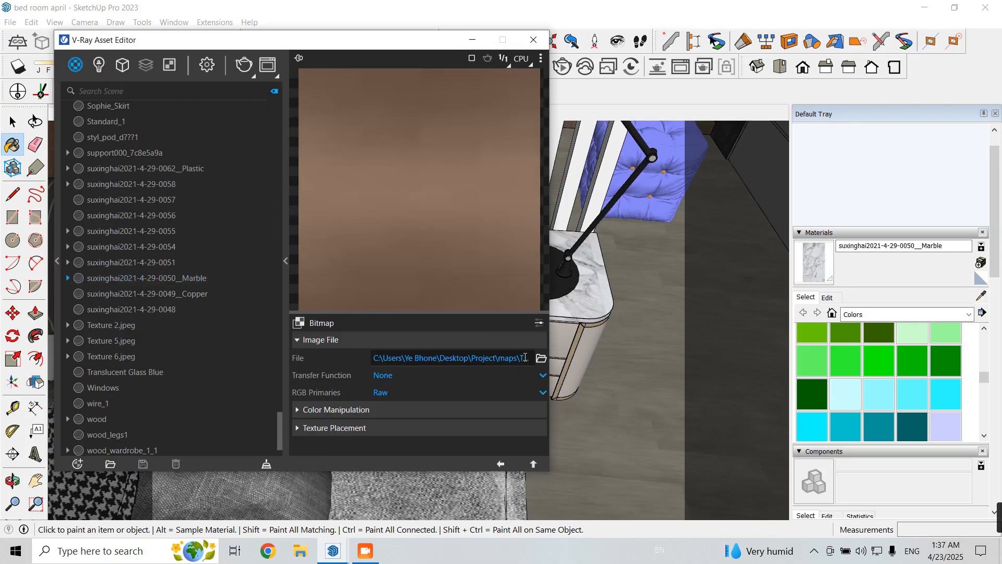
# Step: Open the marble texture in the external image editor and save a copy as Texture(1) 1 in the Bed Room 1 folder
pyautogui.click(828, 297)
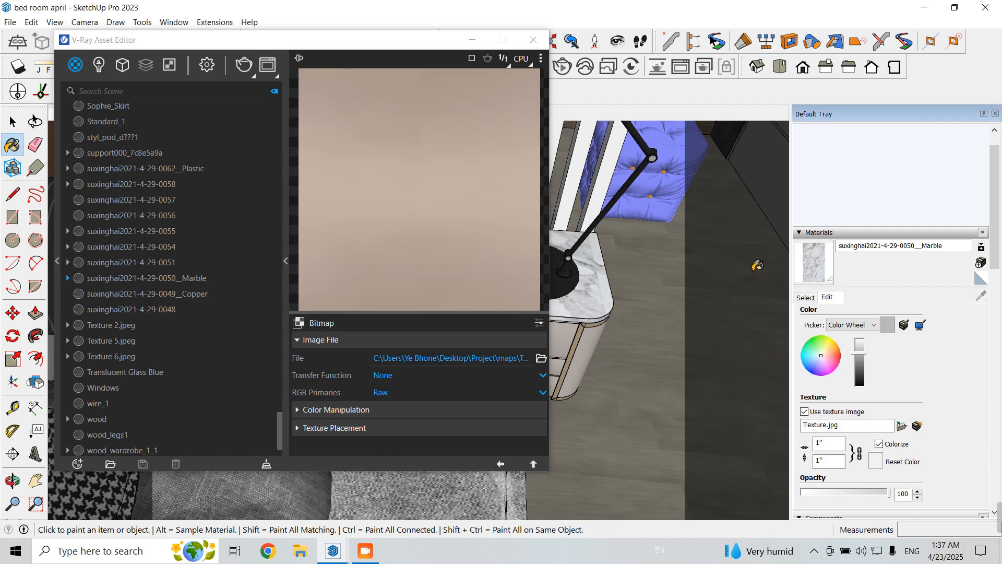
pyautogui.click(916, 427)
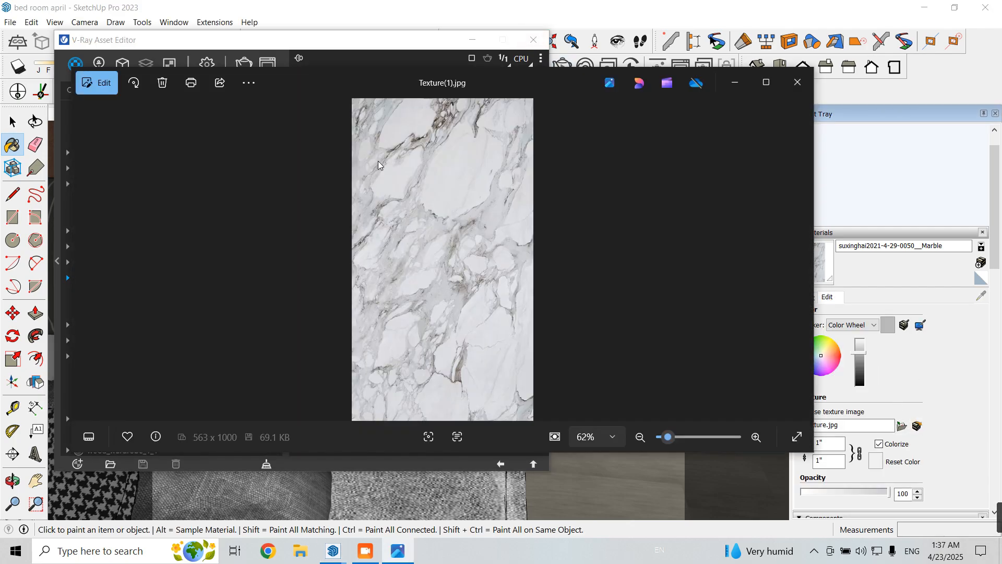
pyautogui.rightClick(378, 161)
pyautogui.click(421, 173)
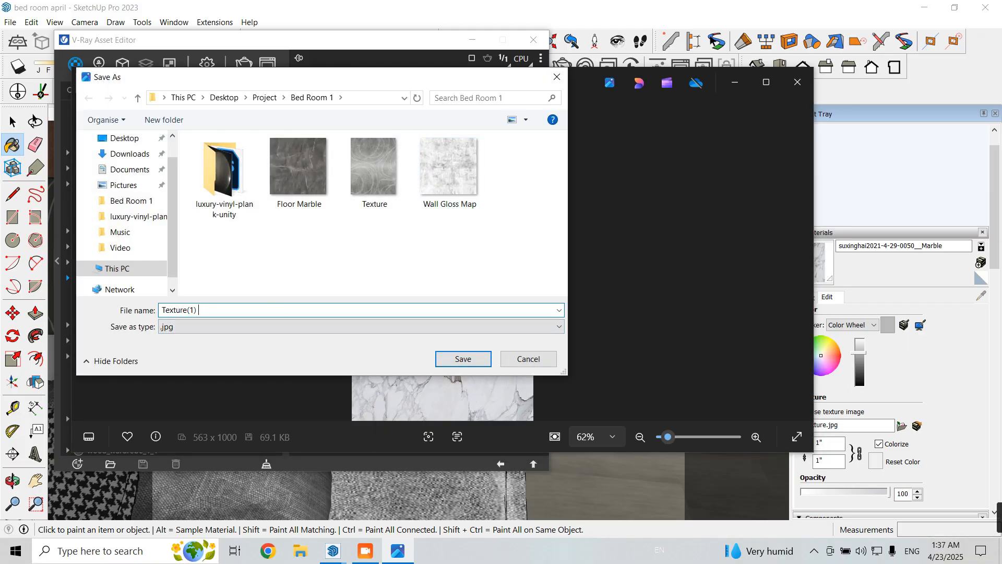
pyautogui.click(463, 359)
pyautogui.click(797, 82)
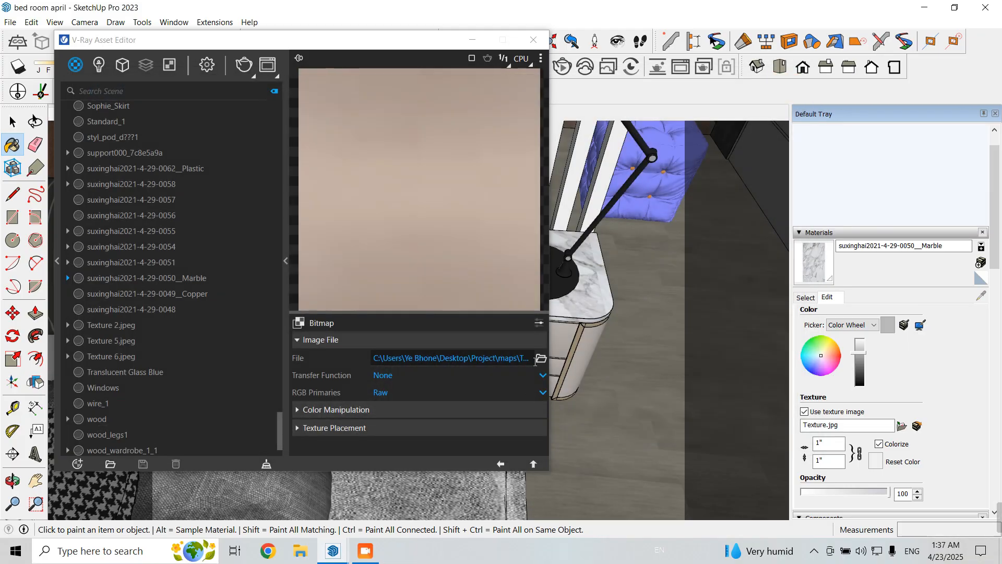
# Step: Load Texture(1) 1 from the Bed Room 1 folder as the marble material's diffuse bitmap file
pyautogui.click(542, 358)
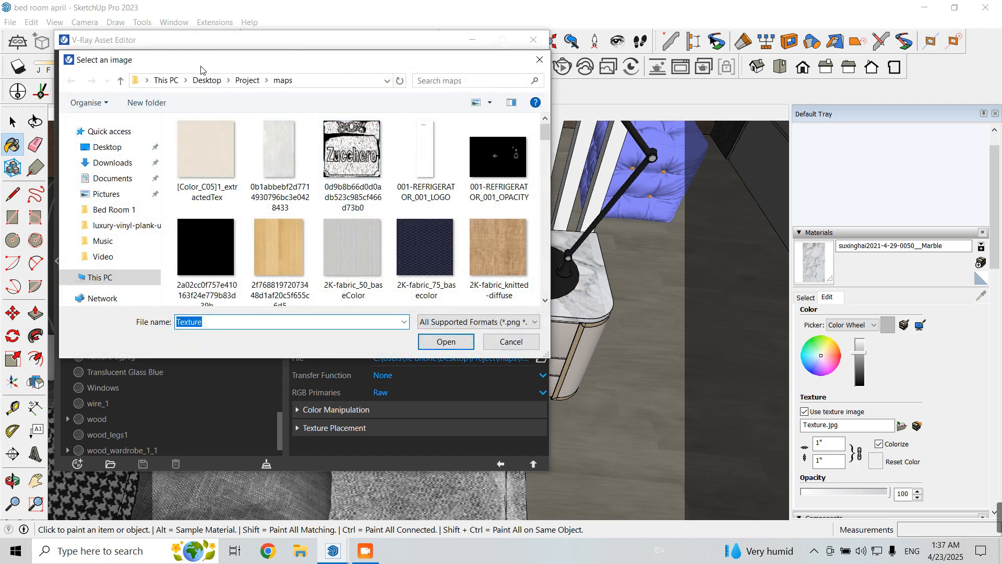
pyautogui.click(247, 80)
pyautogui.doubleClick(206, 151)
pyautogui.click(334, 152)
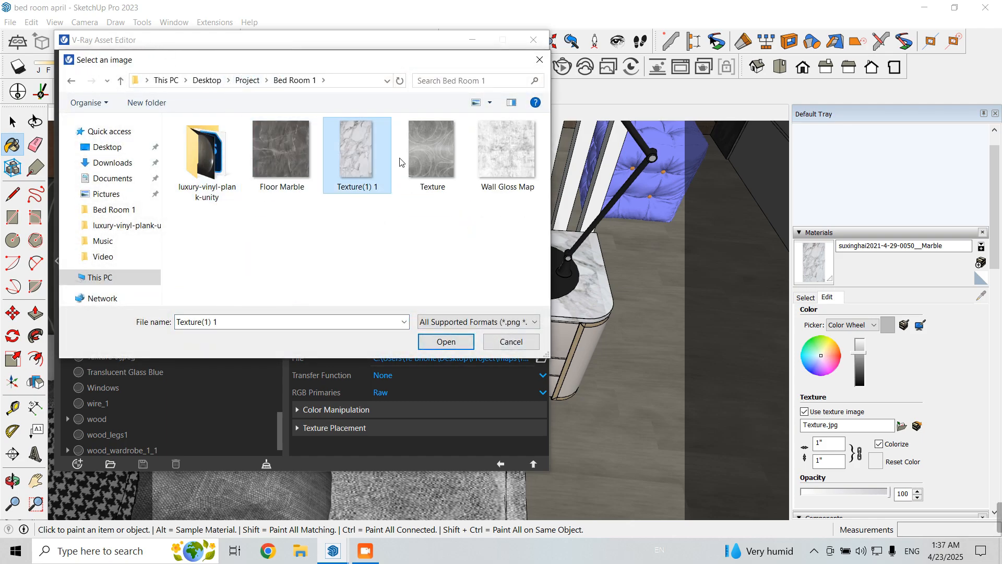
pyautogui.click(446, 342)
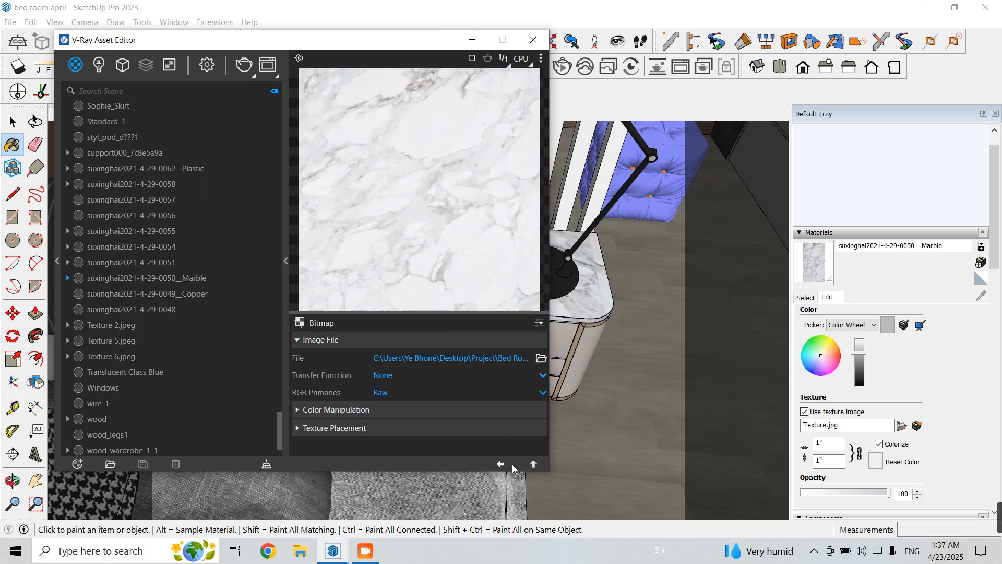
# Step: Return to the marble material's main settings and switch its reflection surface control to Use Glossiness
pyautogui.click(503, 464)
pyautogui.click(503, 463)
pyautogui.click(503, 463)
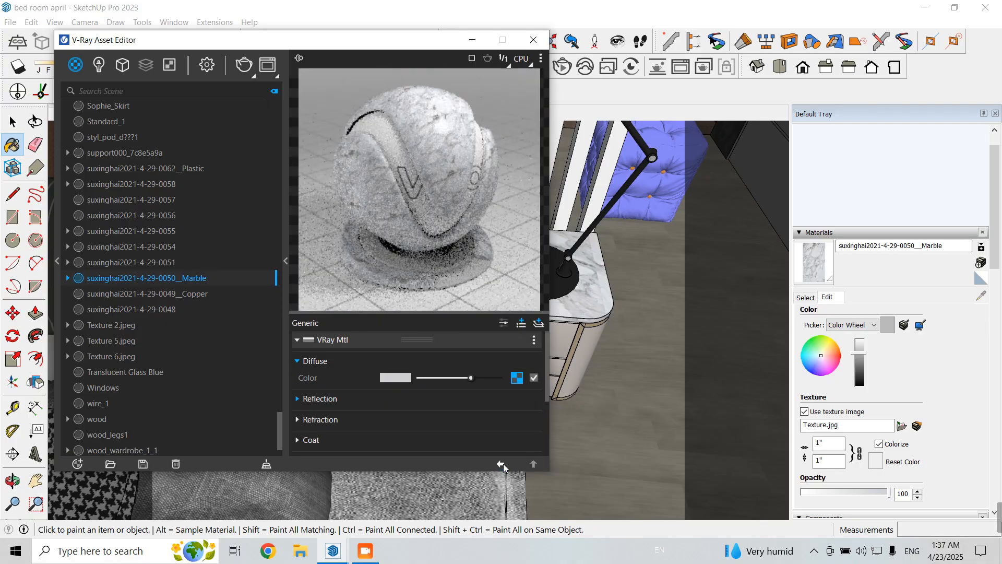
pyautogui.click(320, 398)
pyautogui.scroll(-1, 409, 404)
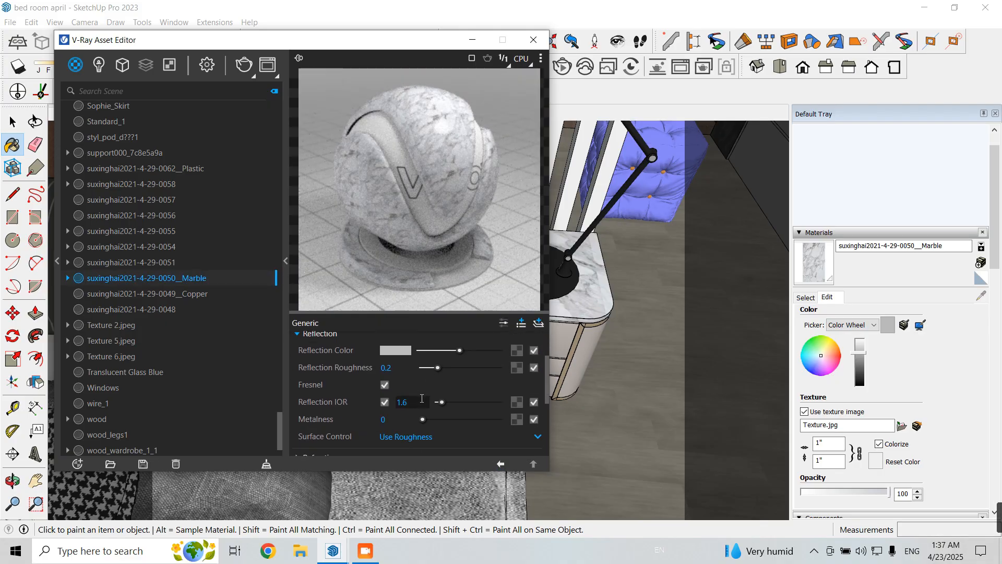
pyautogui.click(415, 437)
pyautogui.click(407, 400)
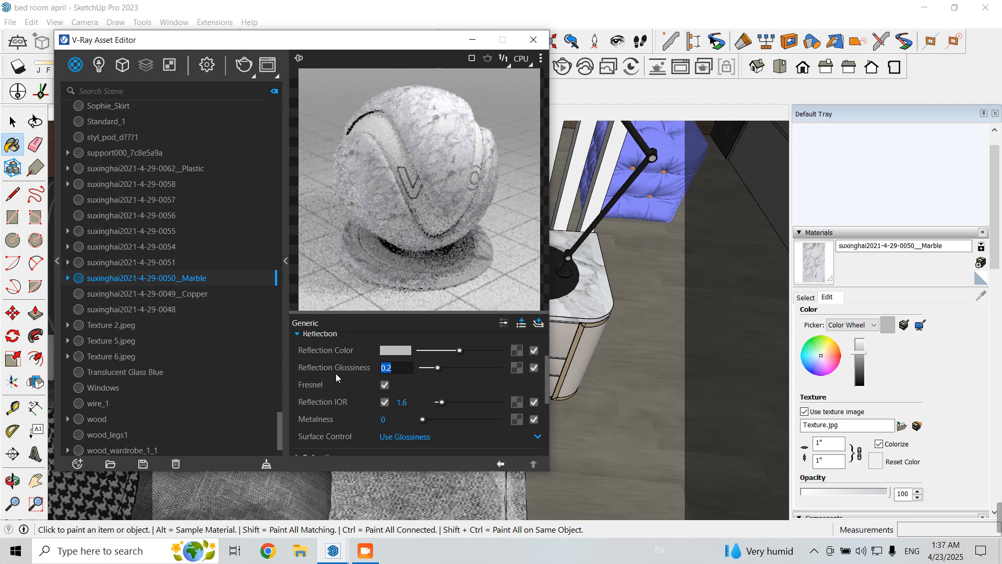
# Step: Set the marble material's reflection glossiness to 0.95, reflection IOR to 2 and reflection color to white
pyautogui.write('0.95')
pyautogui.press('Return')
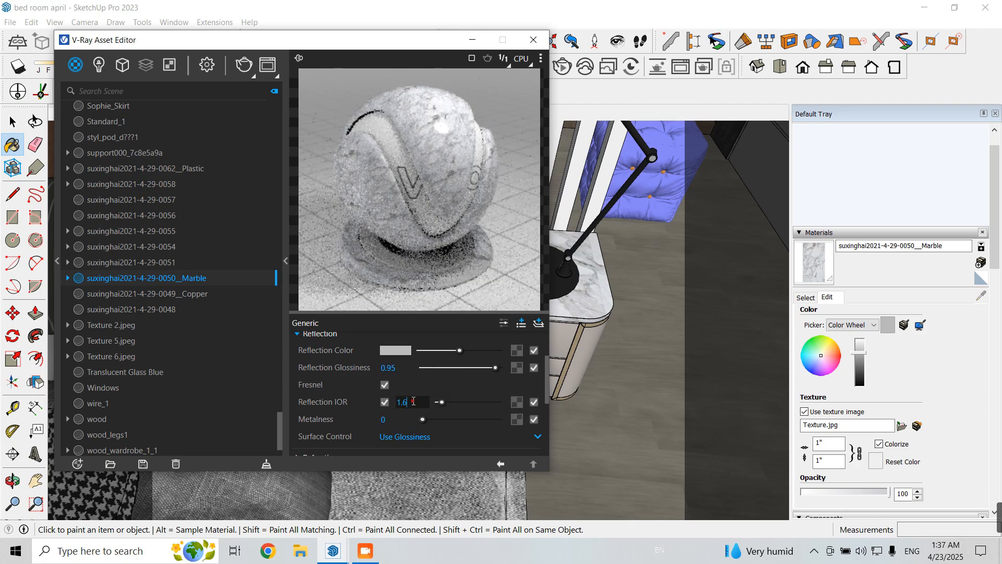
pyautogui.moveTo(414, 401); pyautogui.dragTo(358, 406)
pyautogui.write('2')
pyautogui.press('Return')
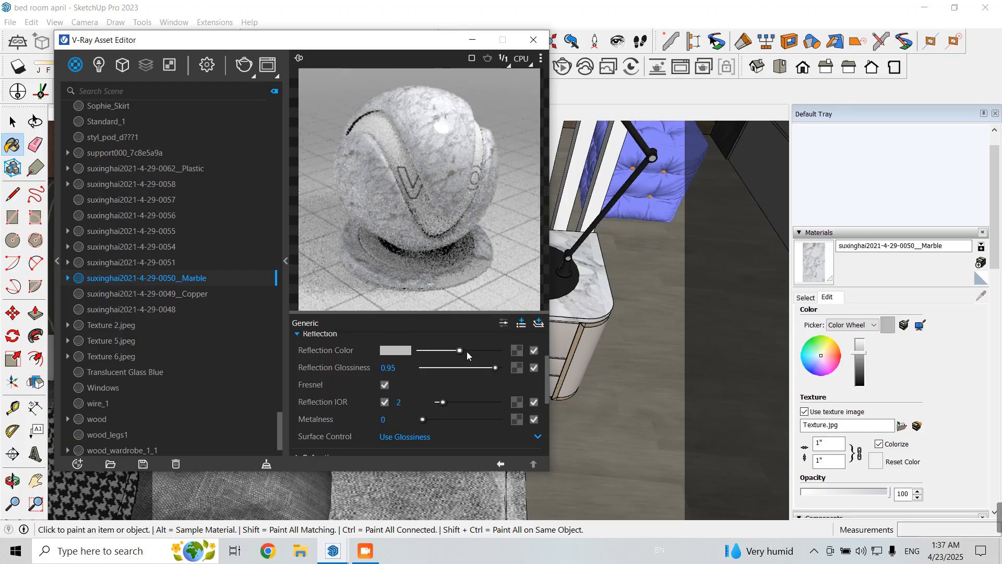
pyautogui.moveTo(461, 350); pyautogui.dragTo(499, 353)
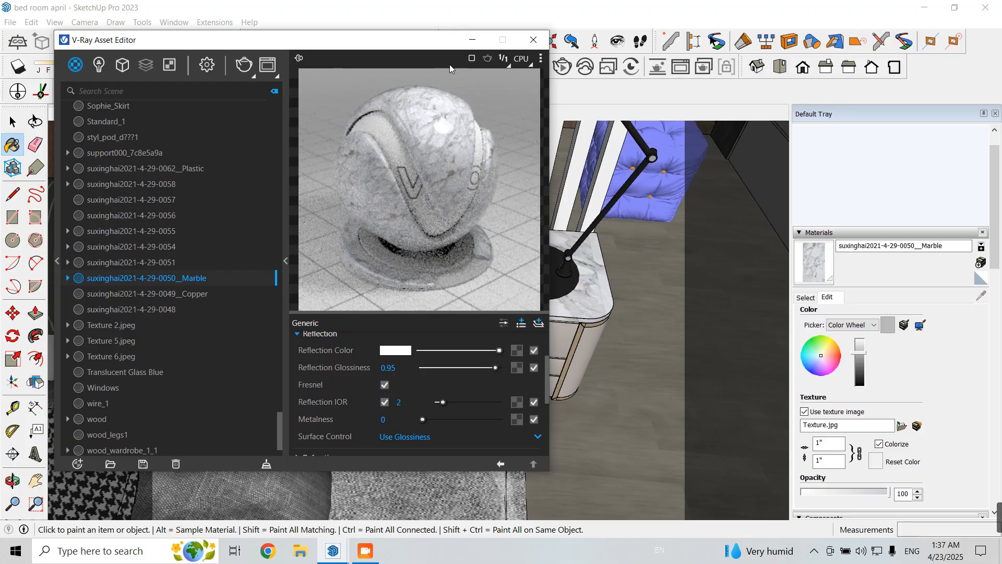
pyautogui.click(533, 41)
# Step: Sample the gold trim on the nightstand beside the lamp and inspect its V-Ray material settings
pyautogui.scroll(5, 622, 340)
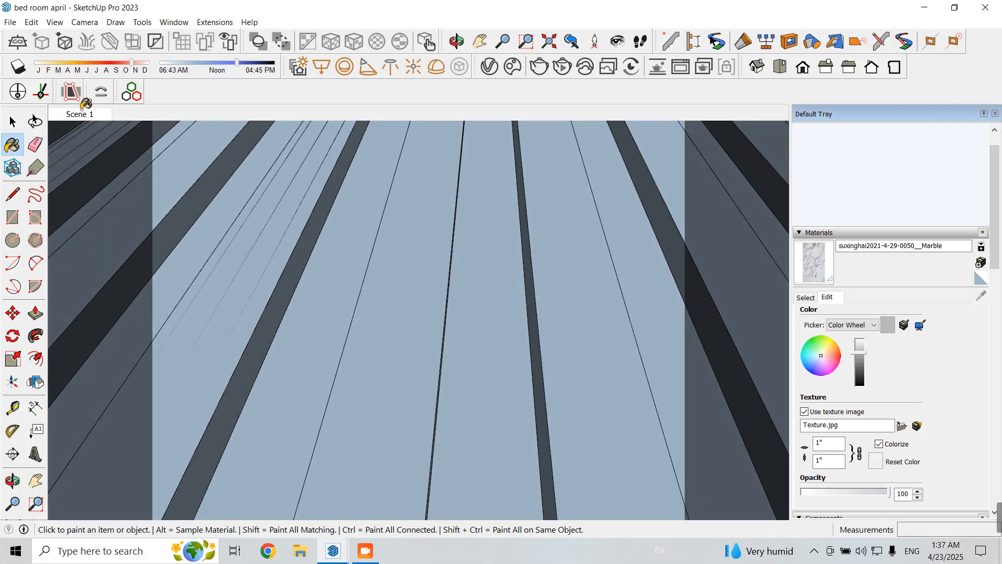
pyautogui.click(79, 114)
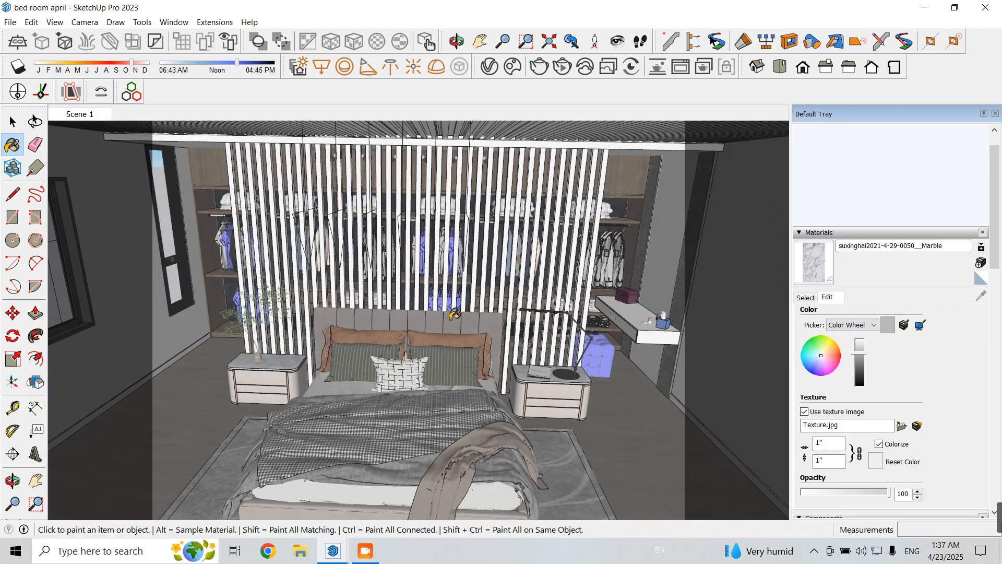
pyautogui.scroll(10, 583, 429)
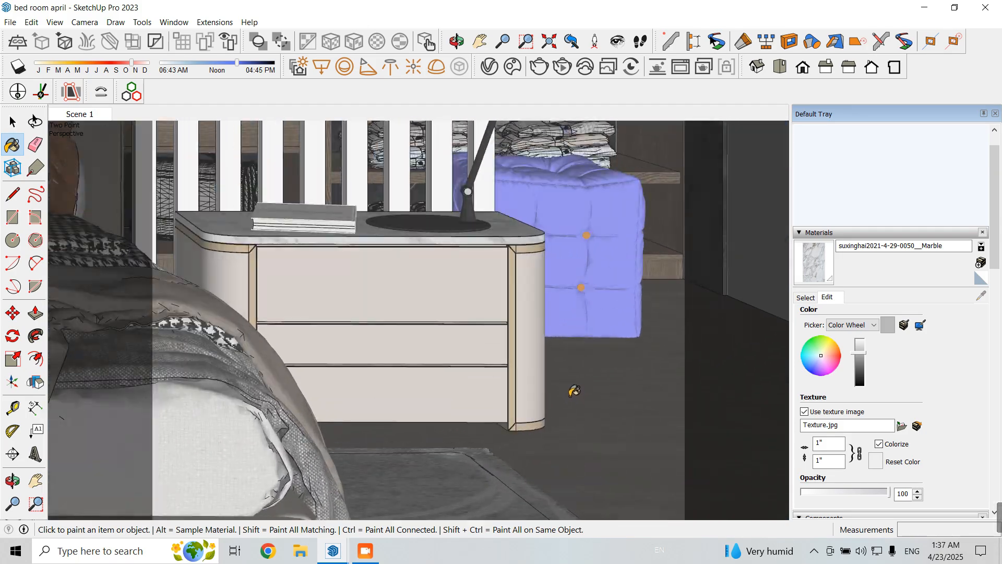
pyautogui.moveTo(501, 379); pyautogui.dragTo(485, 397, button='middle')
pyautogui.scroll(1, 510, 290)
pyautogui.moveTo(510, 289); pyautogui.dragTo(489, 325, button='middle')
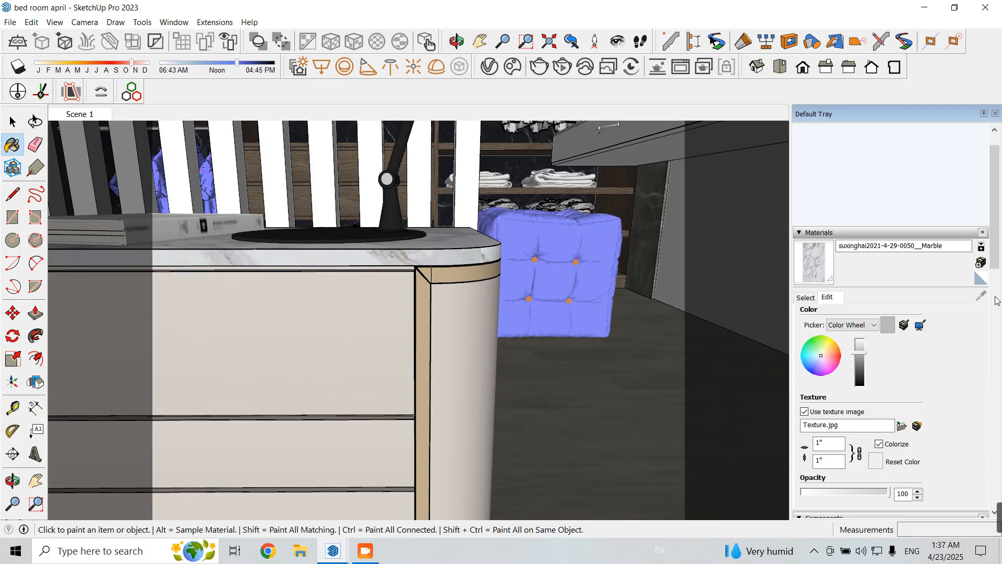
pyautogui.click(980, 296)
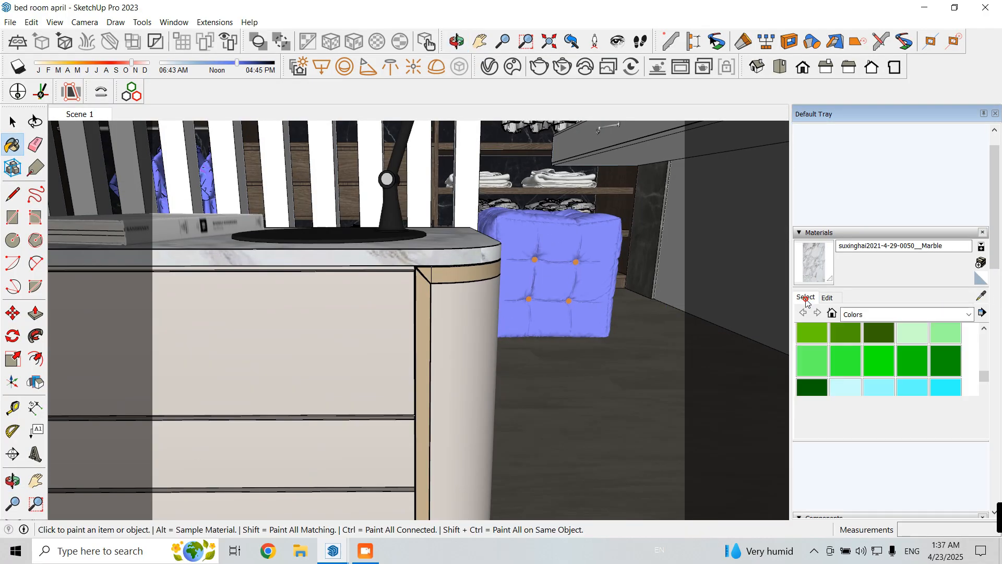
pyautogui.click(441, 273)
pyautogui.click(490, 66)
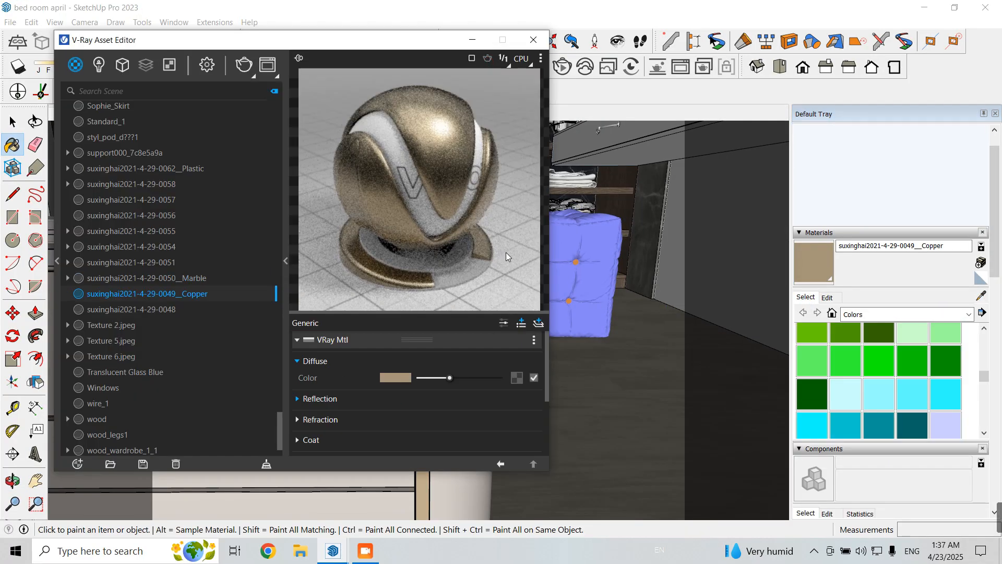
pyautogui.click(533, 40)
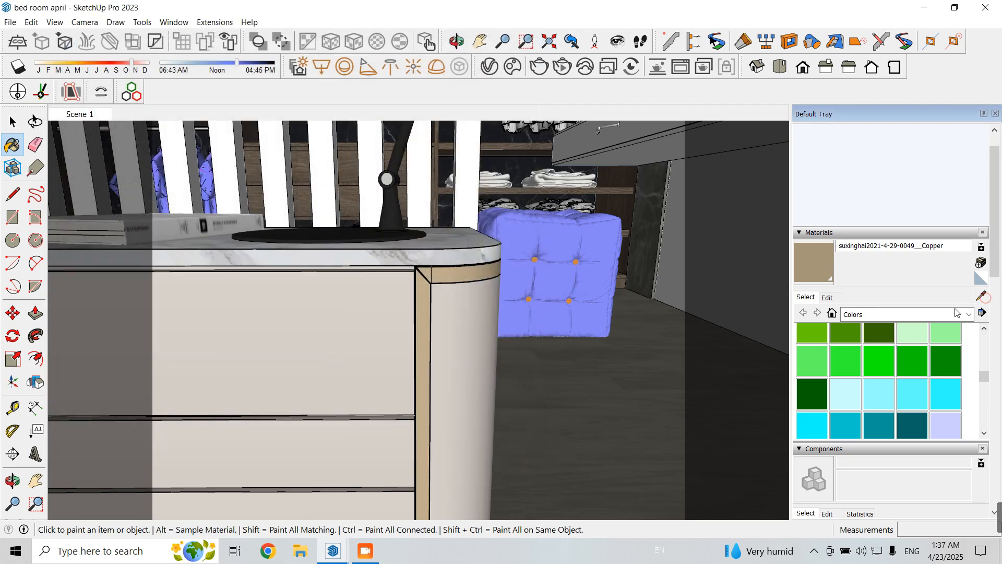
# Step: Sample the nightstand's beige body material and give it a white reflection color with 0.8 reflection glossiness
pyautogui.keyDown('alt'); pyautogui.click(454, 319); pyautogui.keyUp('alt')
pyautogui.click(490, 66)
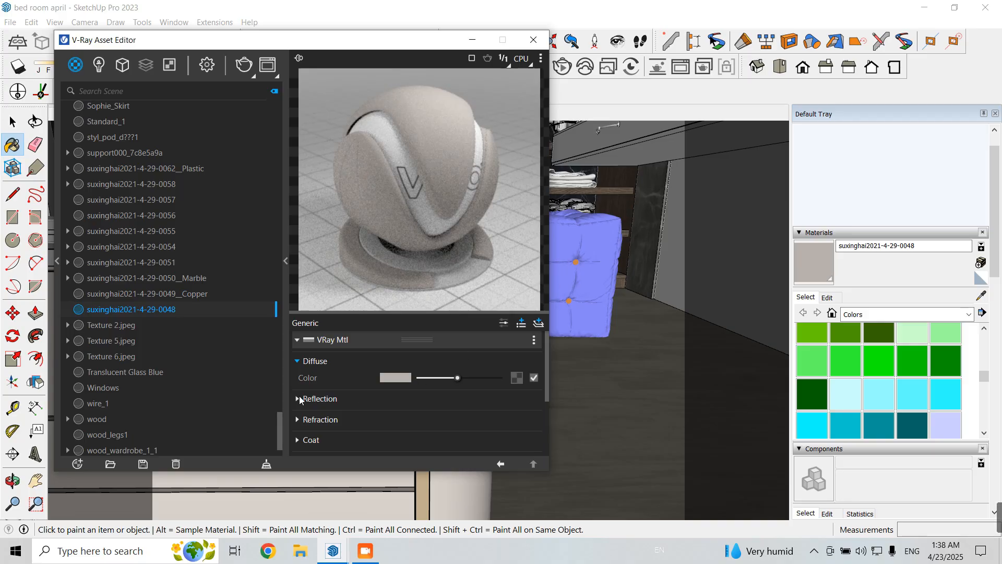
pyautogui.click(320, 398)
pyautogui.moveTo(421, 350); pyautogui.dragTo(499, 350)
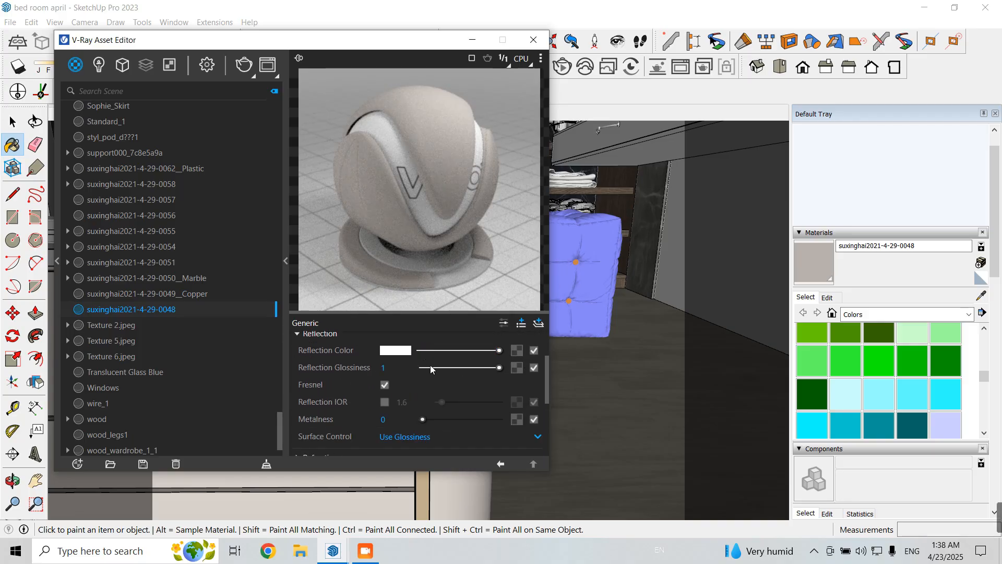
pyautogui.click(389, 367)
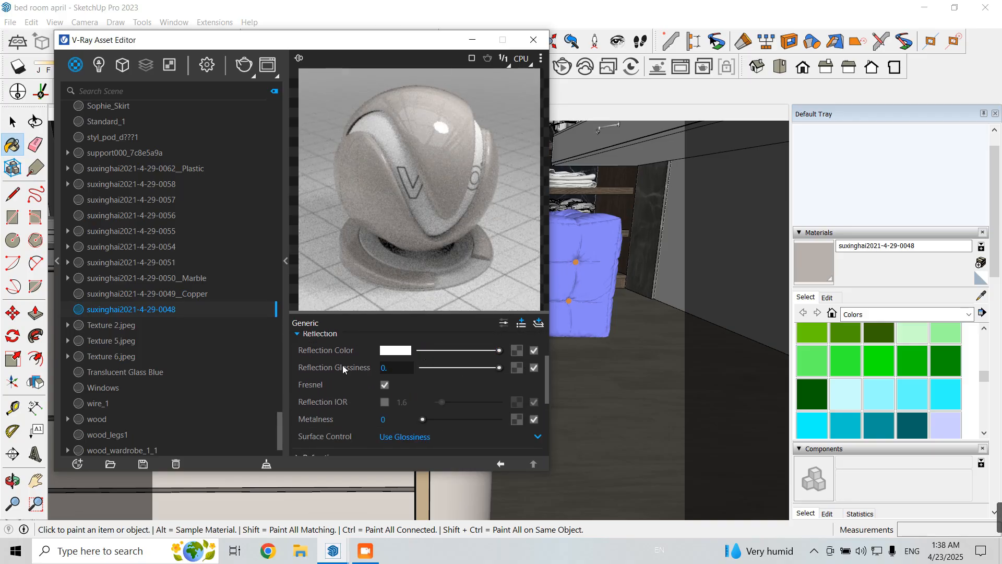
pyautogui.write('0.8')
pyautogui.press('Return')
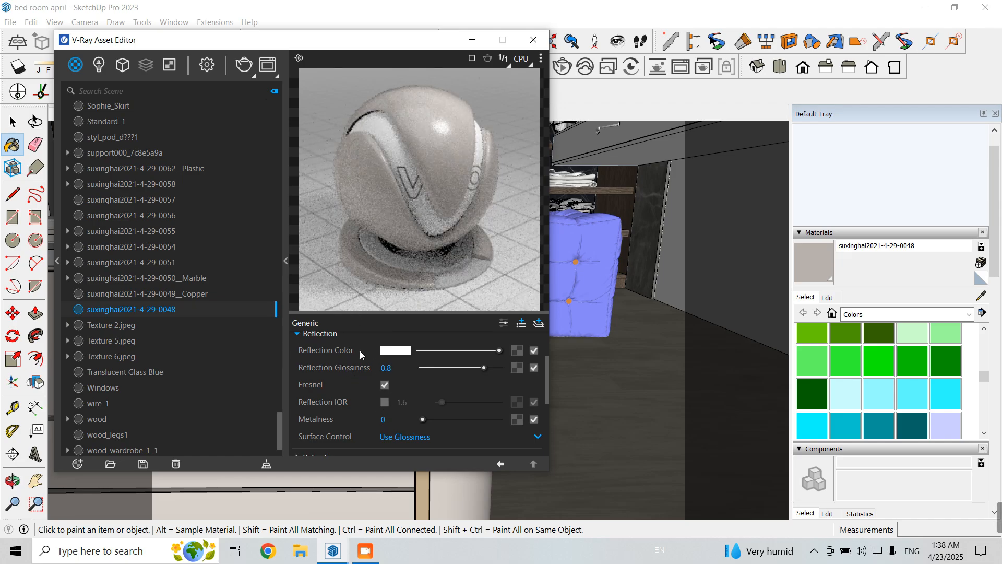
# Step: Change the beige nightstand material's reflection BRDF to Blinn and close the asset editor
pyautogui.scroll(-3, 412, 366)
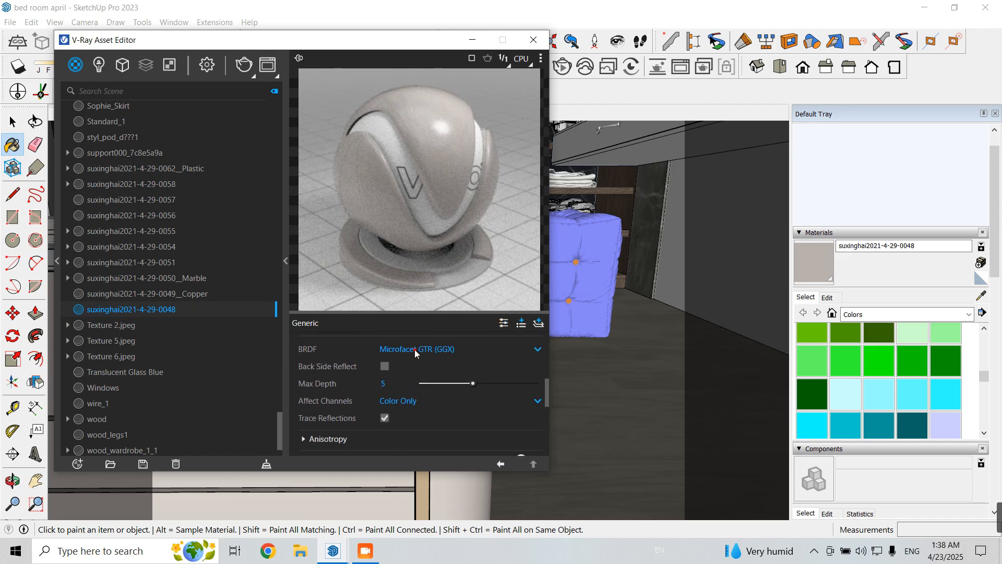
pyautogui.click(414, 349)
pyautogui.click(402, 385)
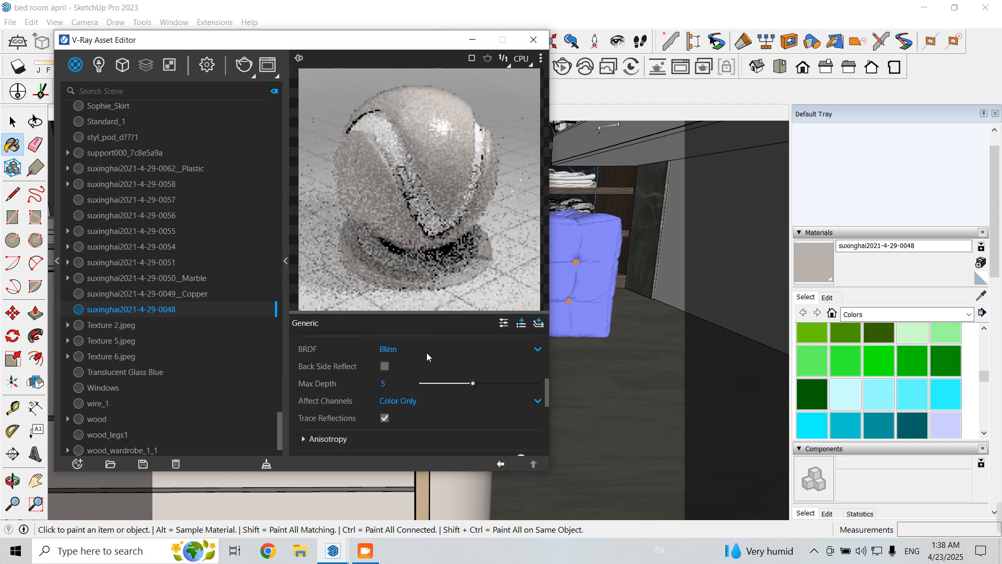
pyautogui.click(533, 41)
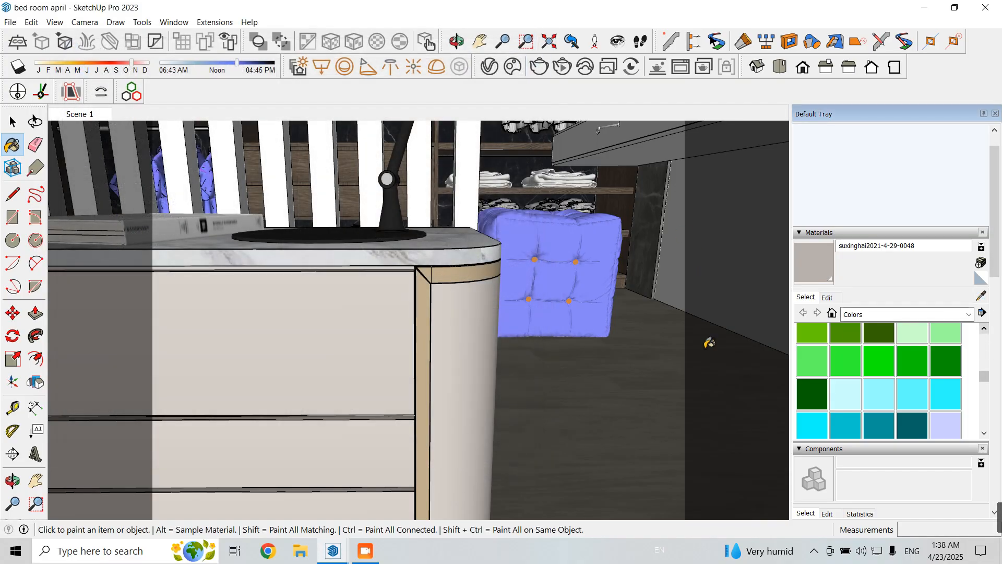
# Step: Sample the nightstand's beige drawer material and paint the floating dressing desk with it
pyautogui.press('o')
pyautogui.moveTo(610, 380); pyautogui.dragTo(571, 393)
pyautogui.press('b')
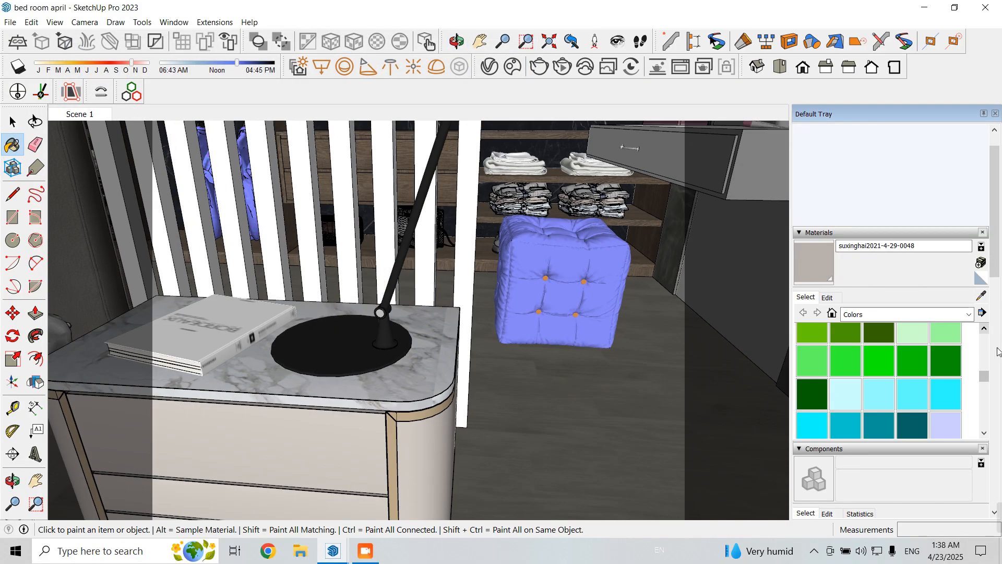
pyautogui.click(982, 296)
pyautogui.click(363, 442)
pyautogui.scroll(-3, 390, 438)
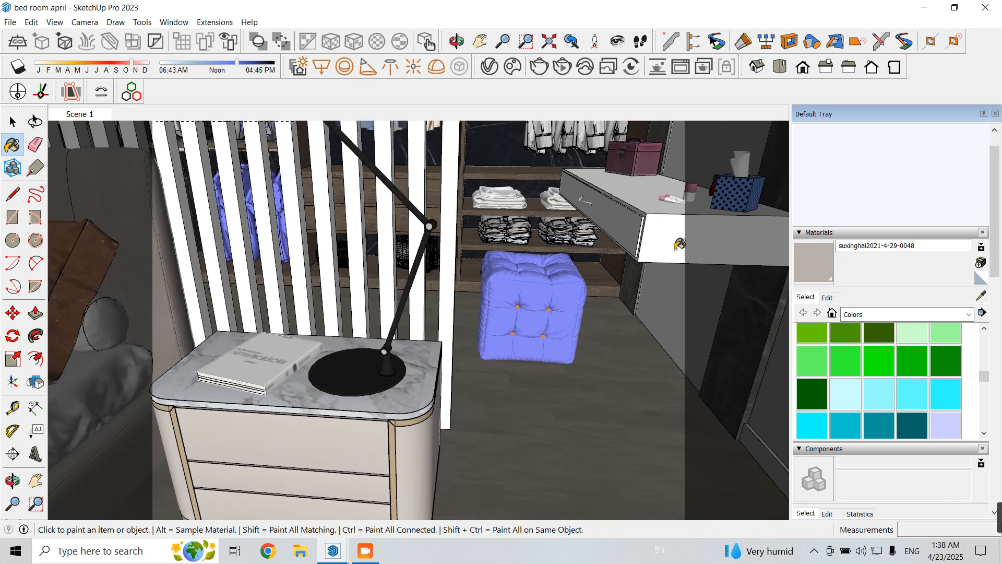
pyautogui.click(655, 236)
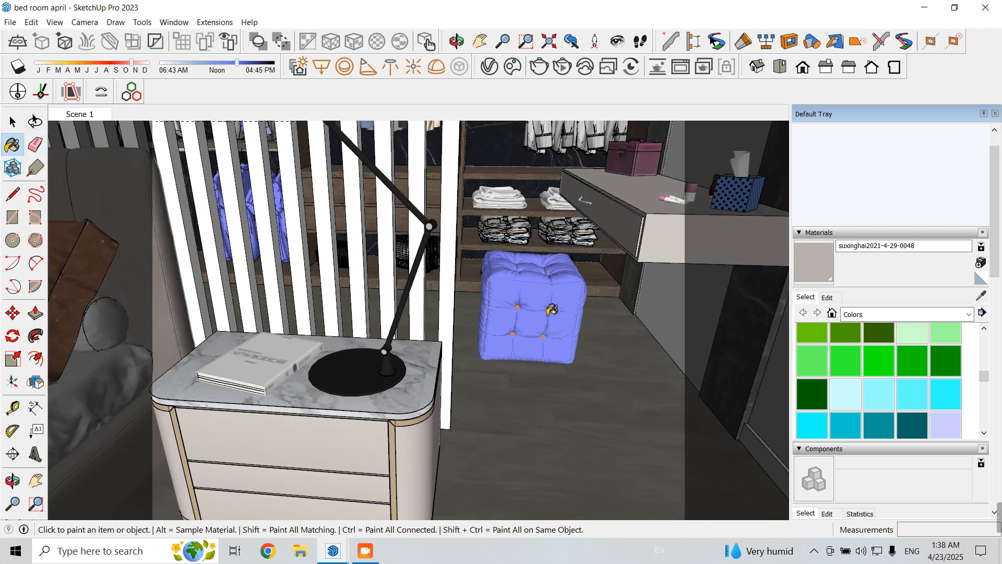
# Step: Sample the nightstand's copper trim and paint the curved bar of the desk drawer handle with it
pyautogui.moveTo(552, 310); pyautogui.dragTo(571, 313, button='middle')
pyautogui.scroll(3, 557, 183)
pyautogui.scroll(-1, 561, 192)
pyautogui.scroll(-3, 562, 192)
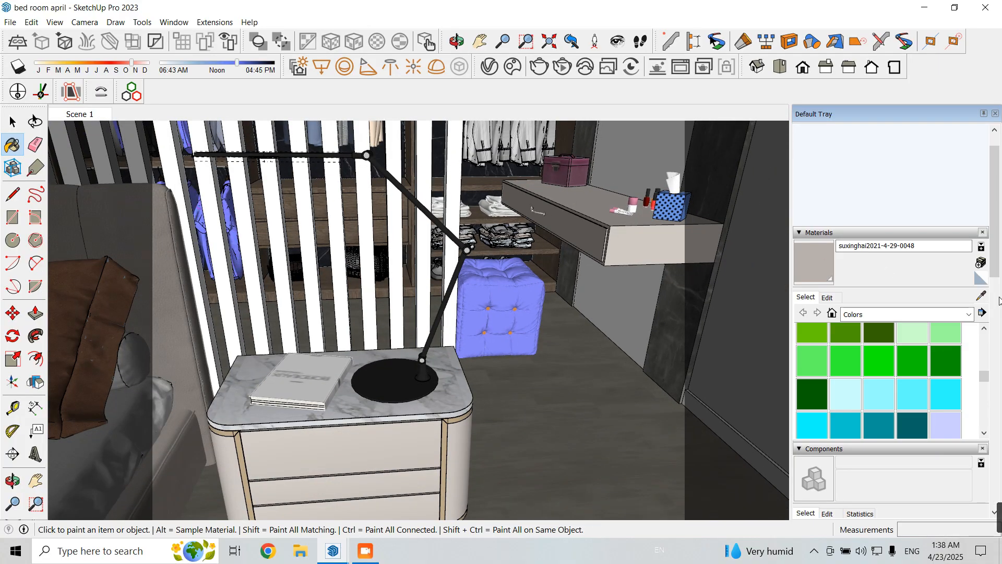
pyautogui.keyDown('alt'); pyautogui.click(445, 429); pyautogui.keyUp('alt')
pyautogui.scroll(6, 542, 209)
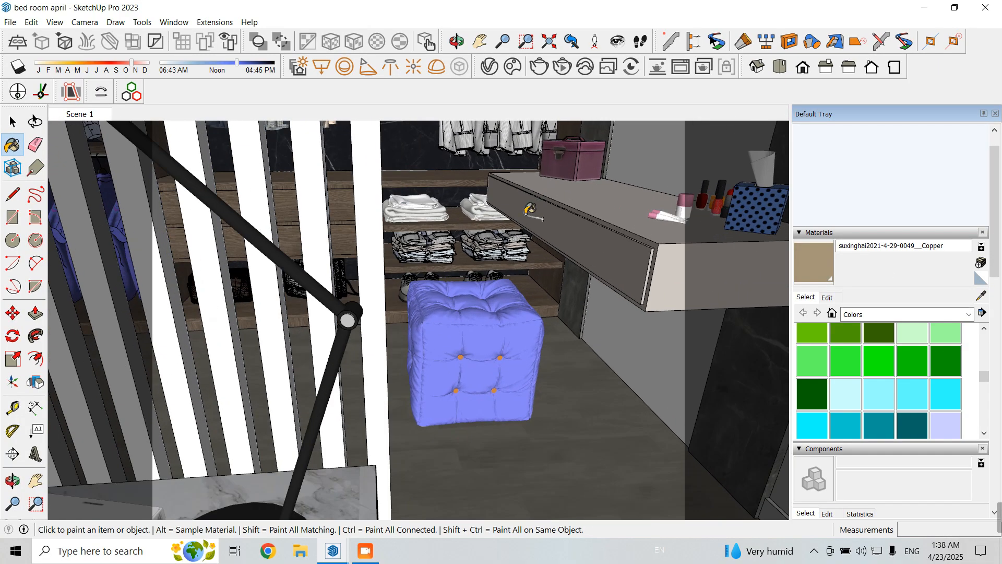
pyautogui.press('space')
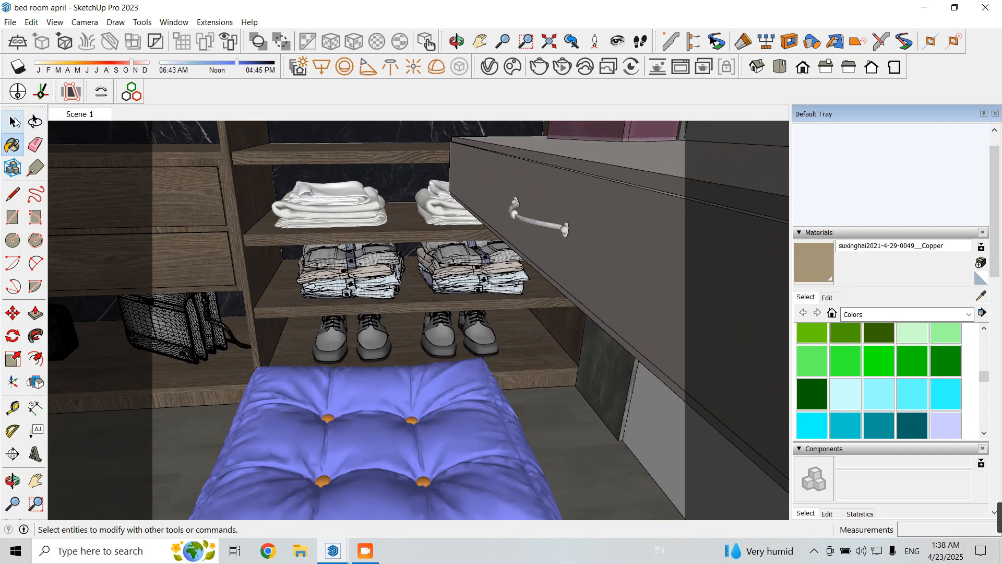
pyautogui.doubleClick(558, 233)
pyautogui.scroll(-3, 557, 233)
pyautogui.click(557, 233)
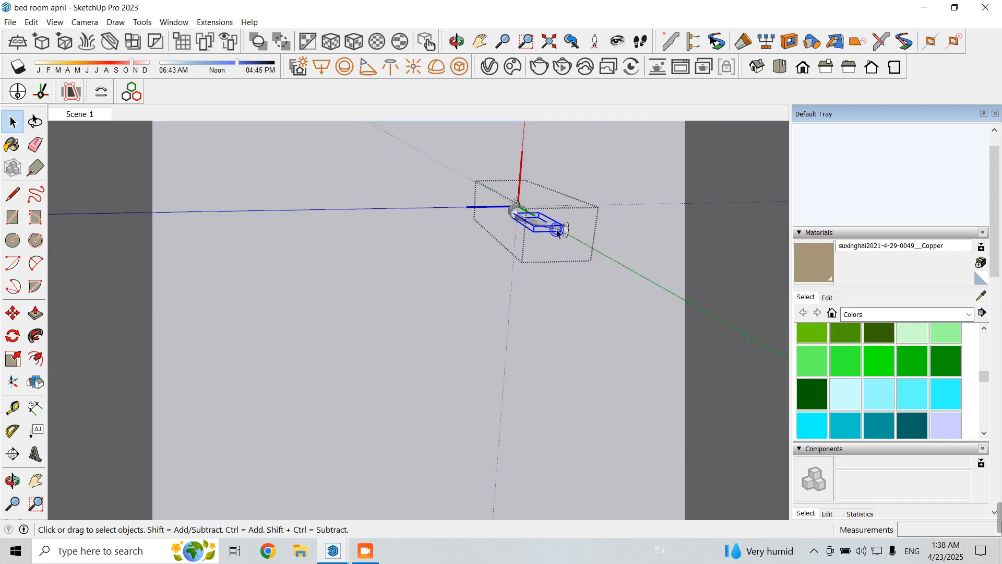
pyautogui.press('b')
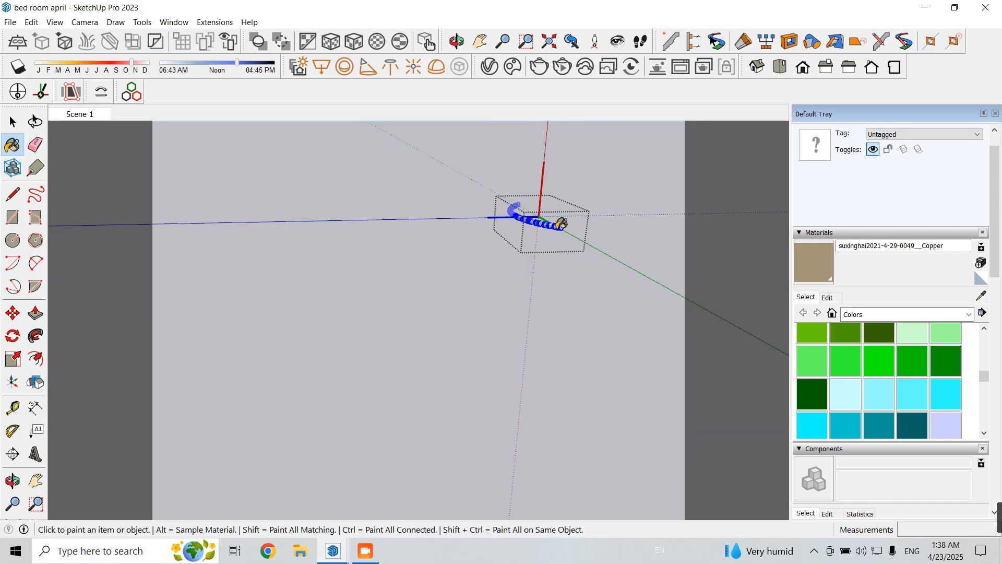
pyautogui.click(11, 120)
pyautogui.click(567, 270)
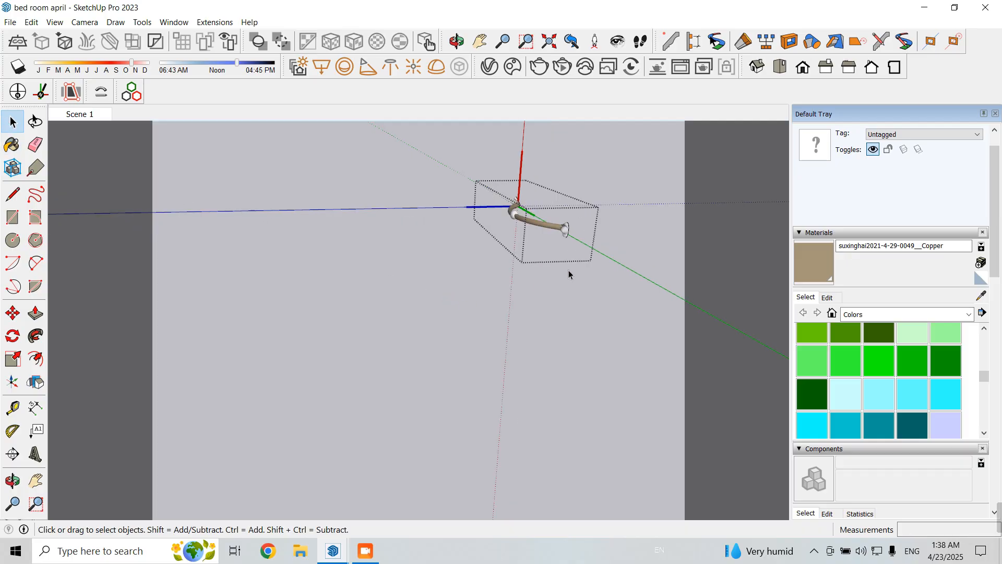
# Step: Paint the flared end mount of the desk drawer handle with the copper material
pyautogui.doubleClick(564, 234)
pyautogui.click(566, 233)
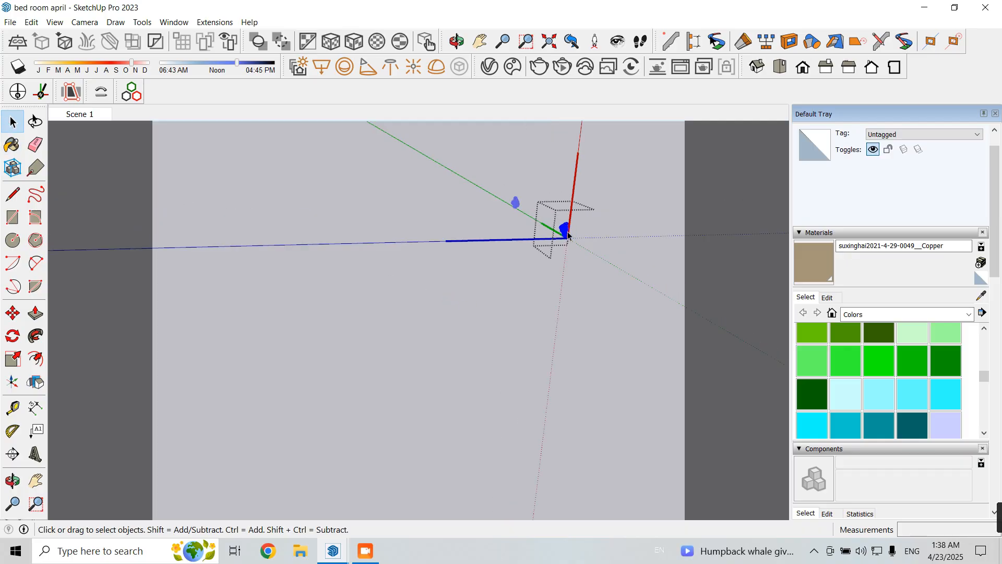
pyautogui.press('b')
pyautogui.click(12, 122)
pyautogui.click(445, 312)
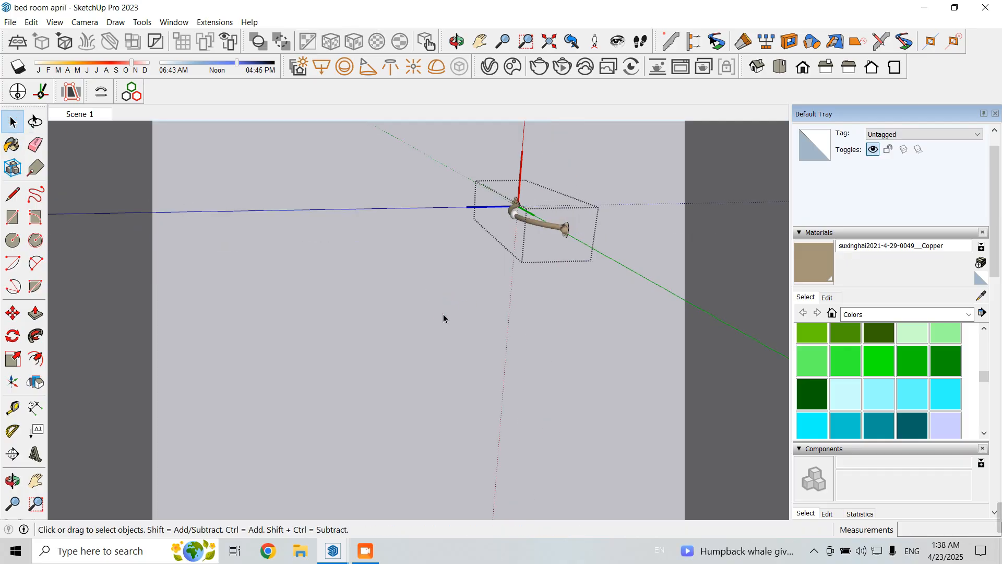
# Step: Paint the small white ball joint on the drawer handle with the copper material
pyautogui.scroll(4, 493, 235)
pyautogui.moveTo(555, 221); pyautogui.dragTo(589, 223, button='middle')
pyautogui.scroll(1, 484, 180)
pyautogui.doubleClick(484, 181)
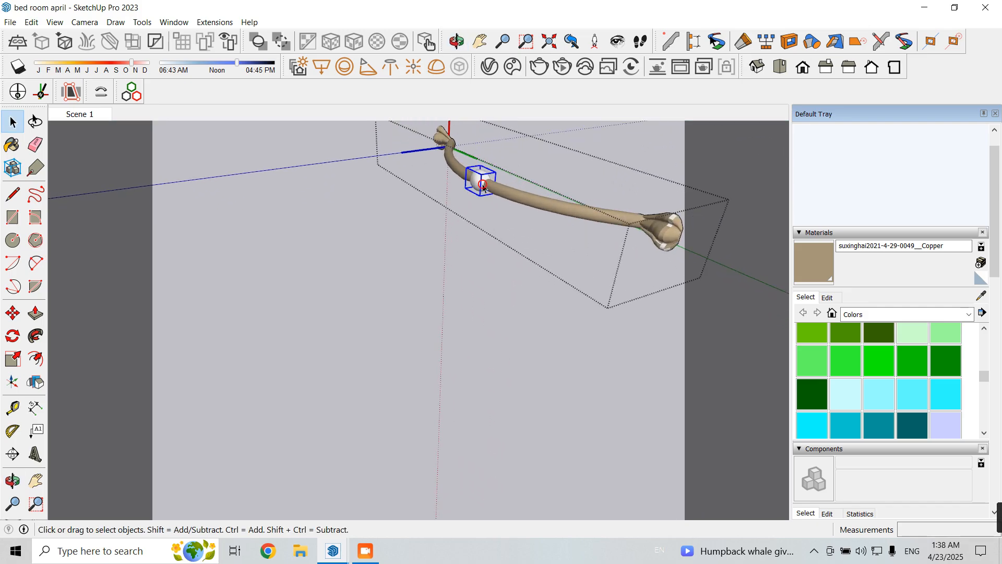
pyautogui.click(484, 180)
pyautogui.press('b')
pyautogui.click(11, 122)
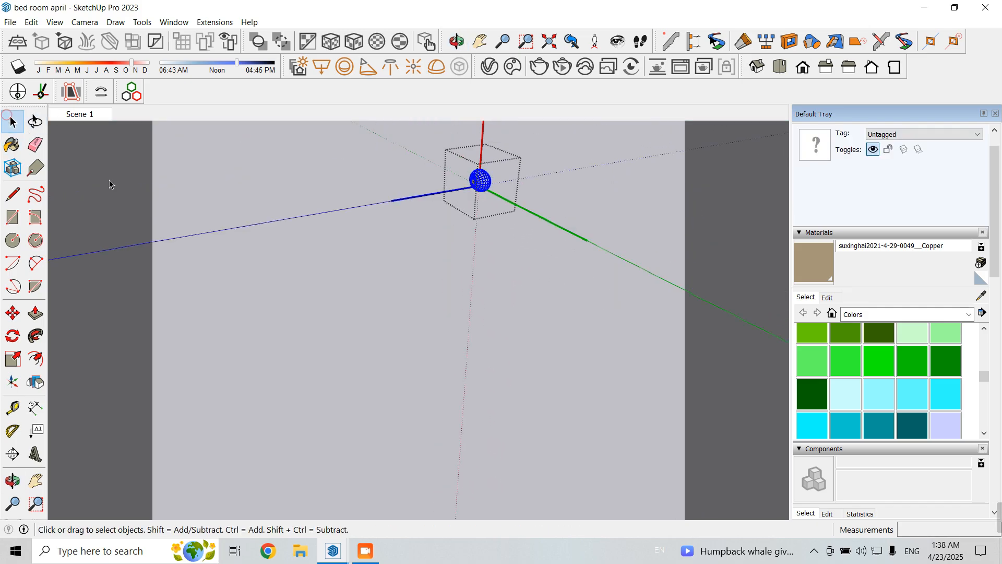
pyautogui.click(358, 298)
pyautogui.click(358, 299)
# Step: Paint the remaining white strips on the handle's flared end mount with copper and exit the component
pyautogui.scroll(5, 663, 224)
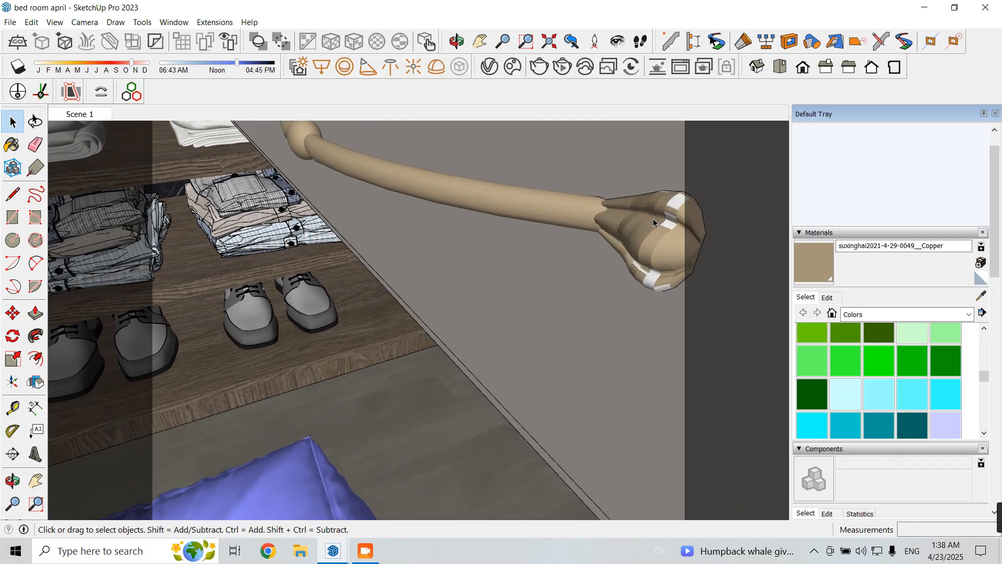
pyautogui.click(675, 210)
pyautogui.tripleClick(675, 211)
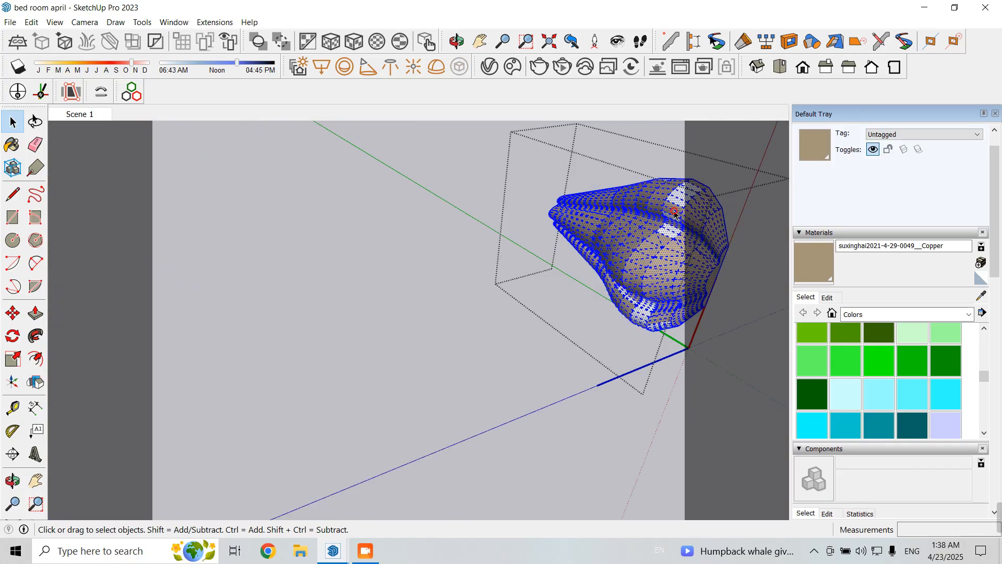
pyautogui.press('b')
pyautogui.click(12, 122)
pyautogui.click(312, 295)
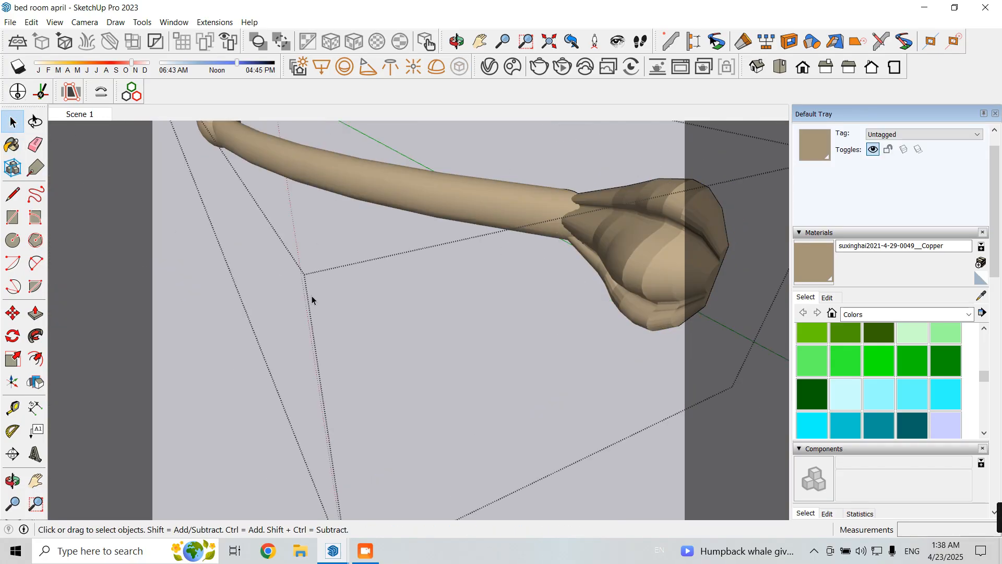
pyautogui.click(311, 296)
pyautogui.scroll(-5, 314, 311)
pyautogui.scroll(-10, 314, 313)
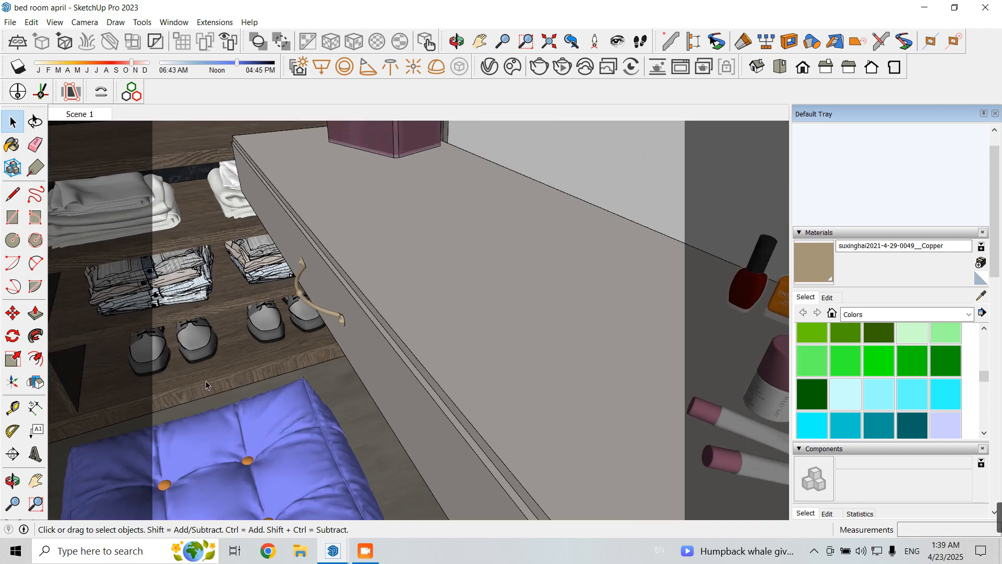
pyautogui.moveTo(307, 357); pyautogui.dragTo(385, 387, button='middle')
pyautogui.scroll(2, 387, 390)
pyautogui.scroll(3, 387, 389)
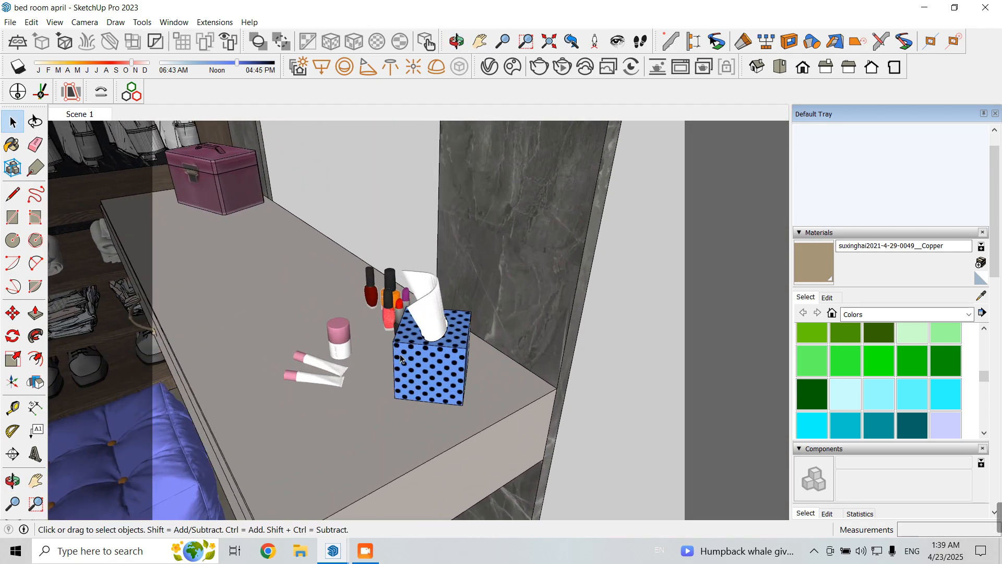
# Step: Sample the blue dotted tissue box's material and check it in the V-Ray Asset Editor
pyautogui.click(981, 295)
pyautogui.click(450, 358)
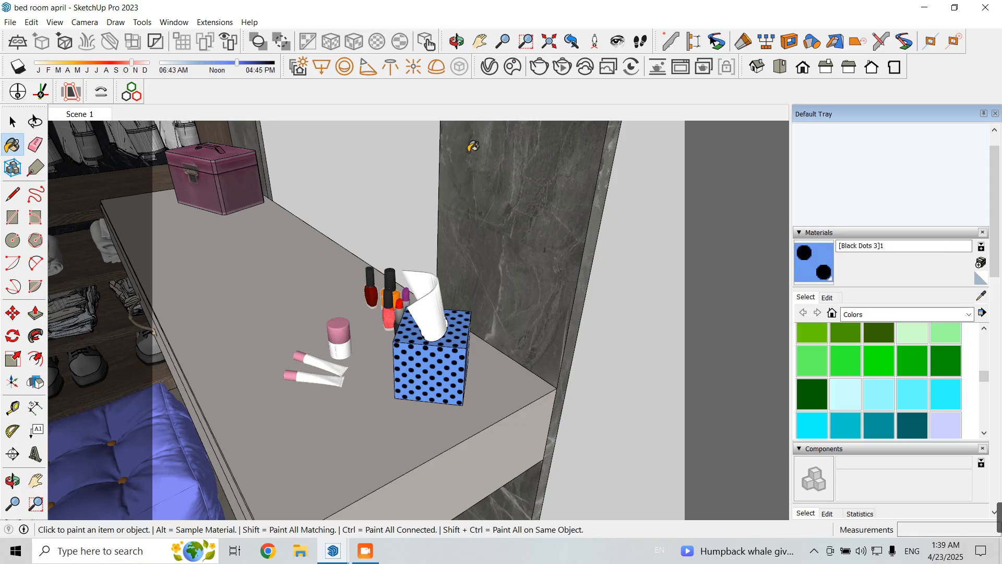
pyautogui.click(489, 73)
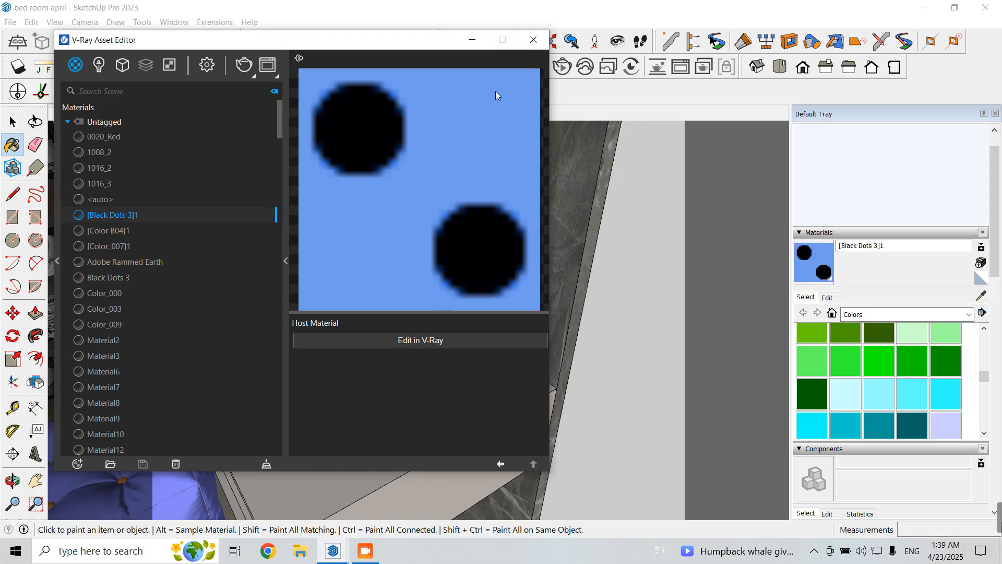
pyautogui.click(533, 39)
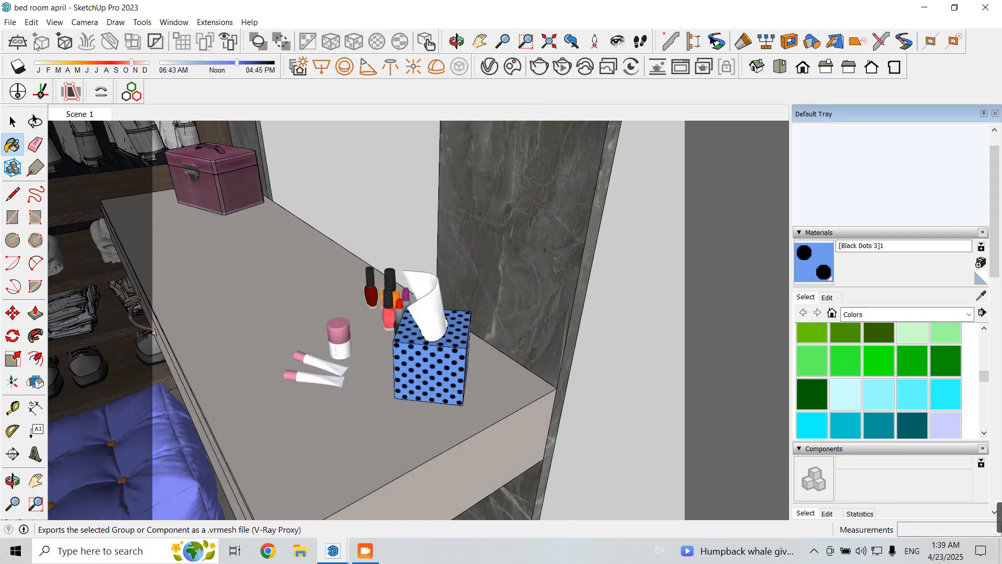
# Step: Save the bedroom model and reopen the V-Ray Asset Editor
pyautogui.click(11, 22)
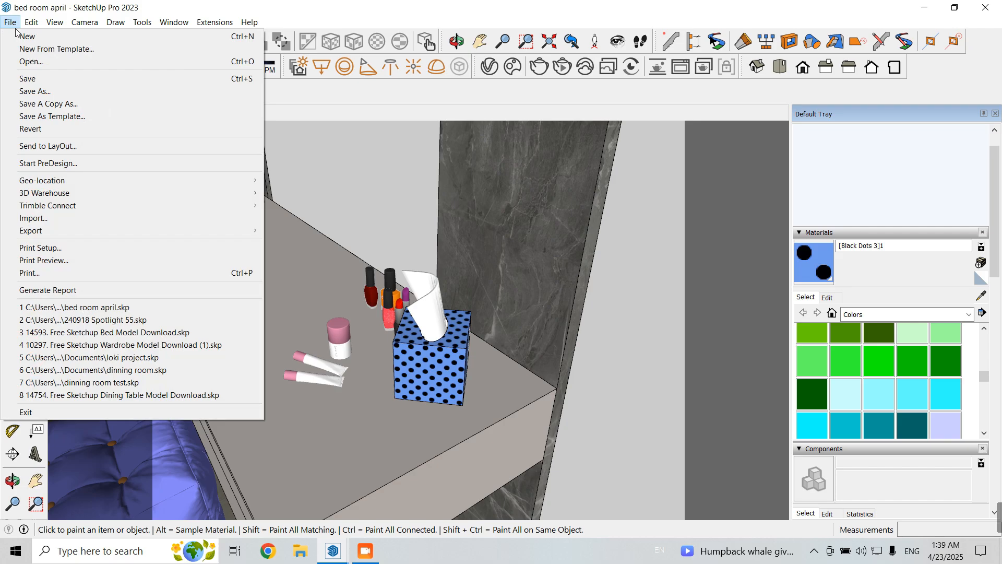
pyautogui.click(35, 79)
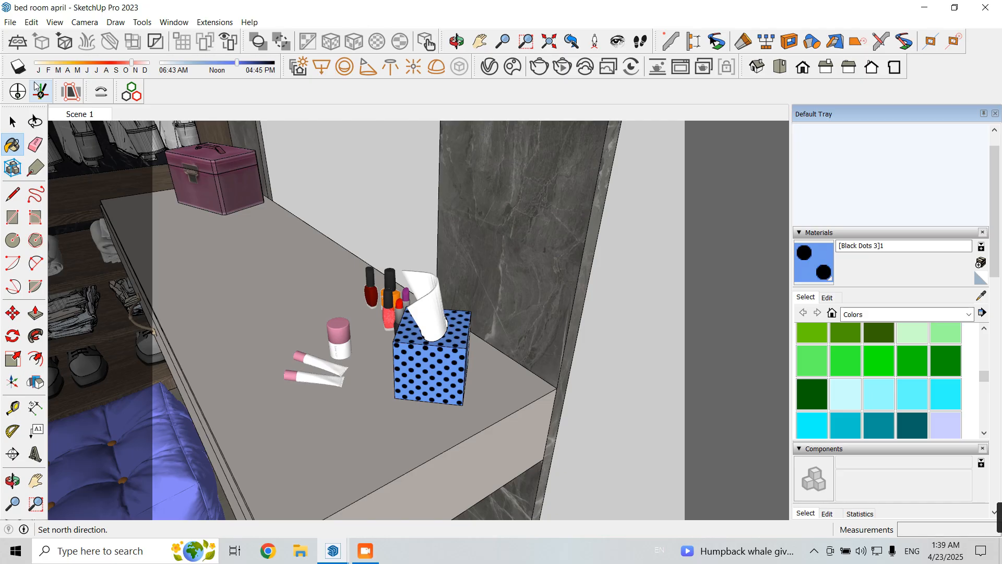
pyautogui.click(489, 67)
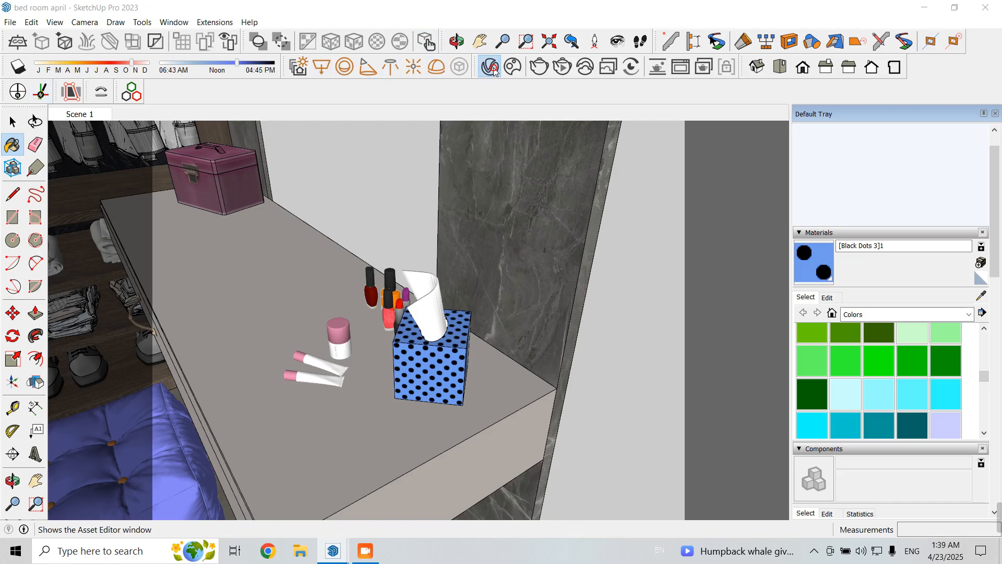
# Step: Open the dotted material's texture image externally and save it as a PNG named Black Dots 3 in the Bed Room 1 folder
pyautogui.click(828, 329)
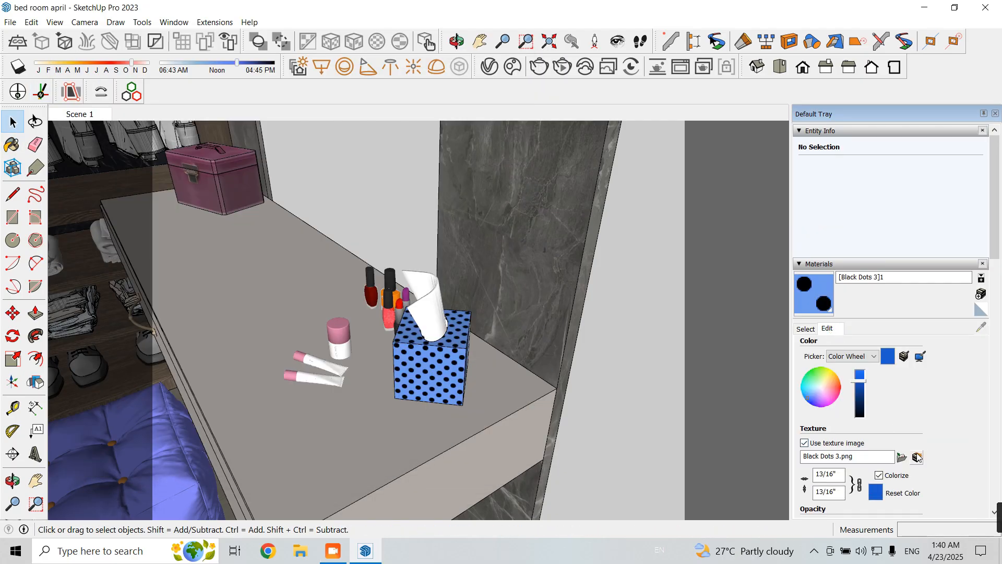
pyautogui.click(917, 457)
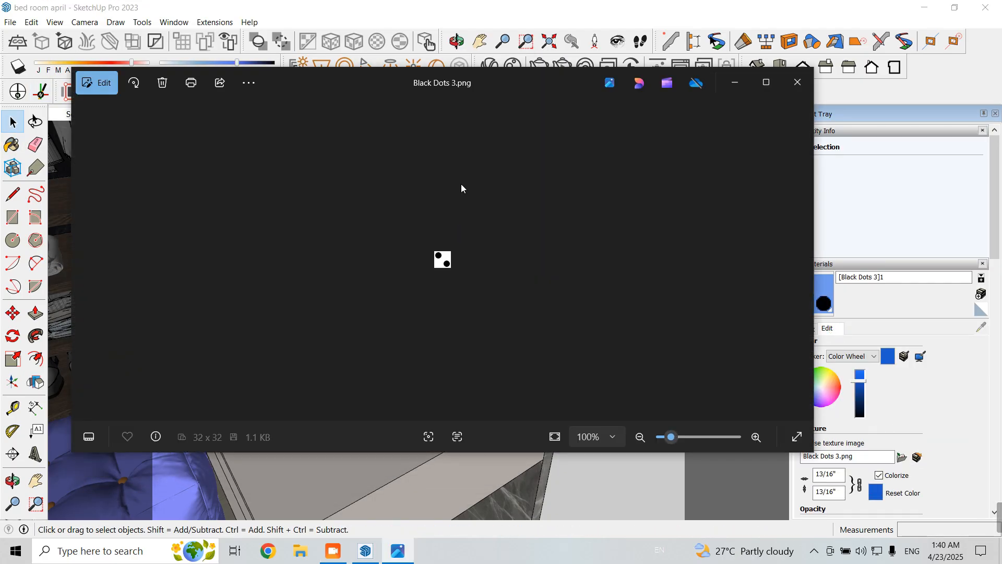
pyautogui.rightClick(465, 183)
pyautogui.click(521, 196)
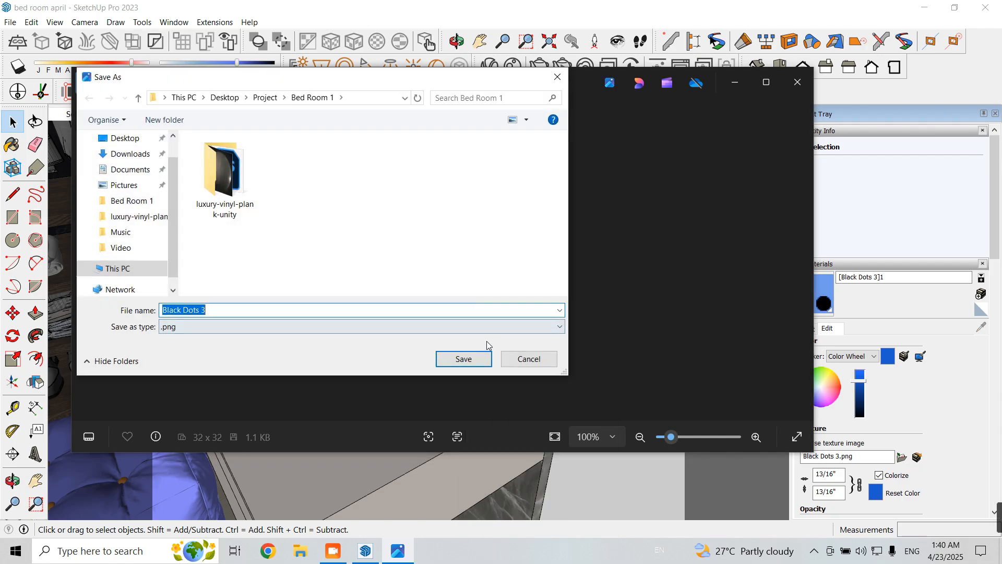
pyautogui.click(265, 98)
pyautogui.doubleClick(228, 167)
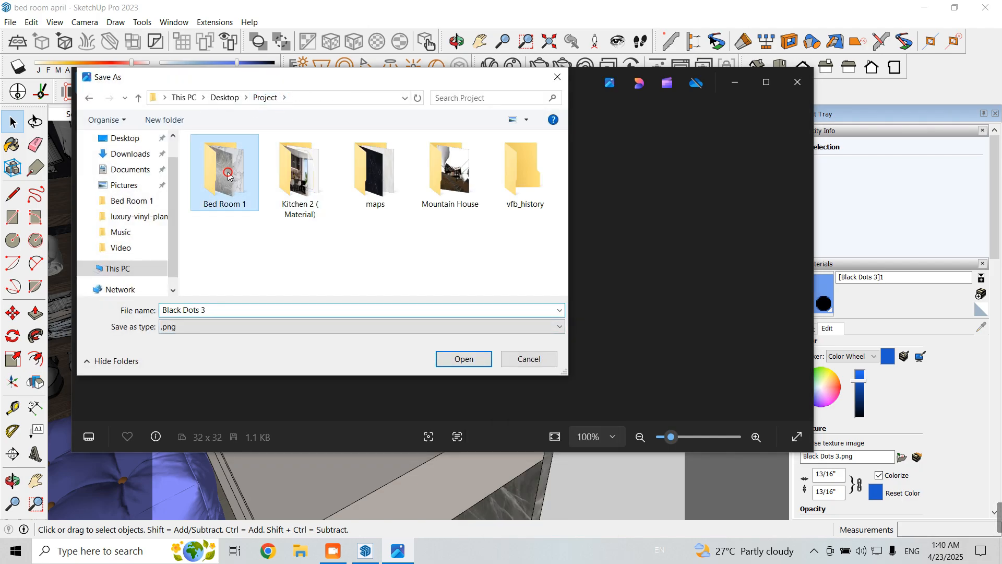
pyautogui.click(457, 354)
pyautogui.click(797, 82)
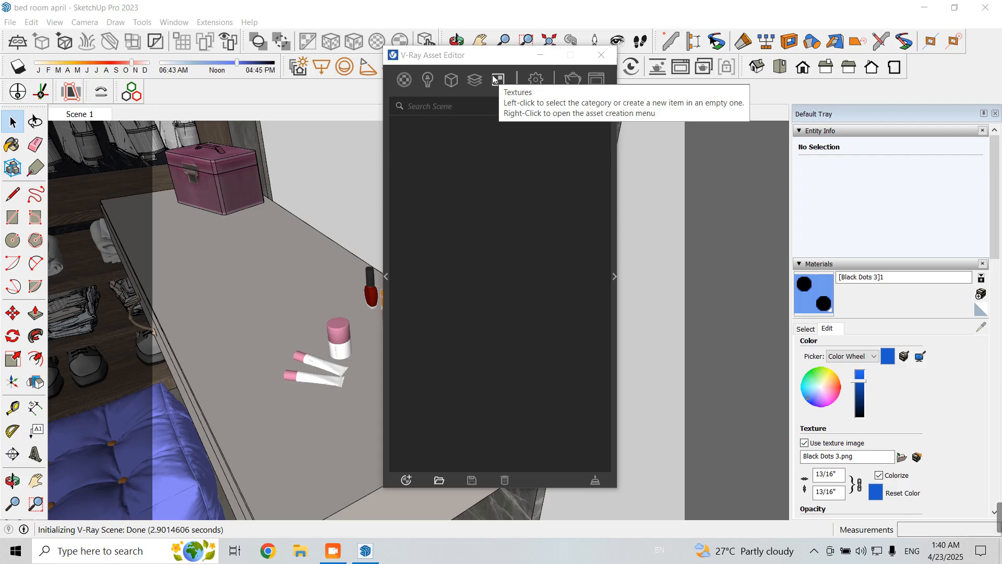
# Step: Show the scene's materials with their parameters in the V-Ray Asset Editor and sample the tissue box's dotted material
pyautogui.moveTo(493, 63); pyautogui.dragTo(403, 89)
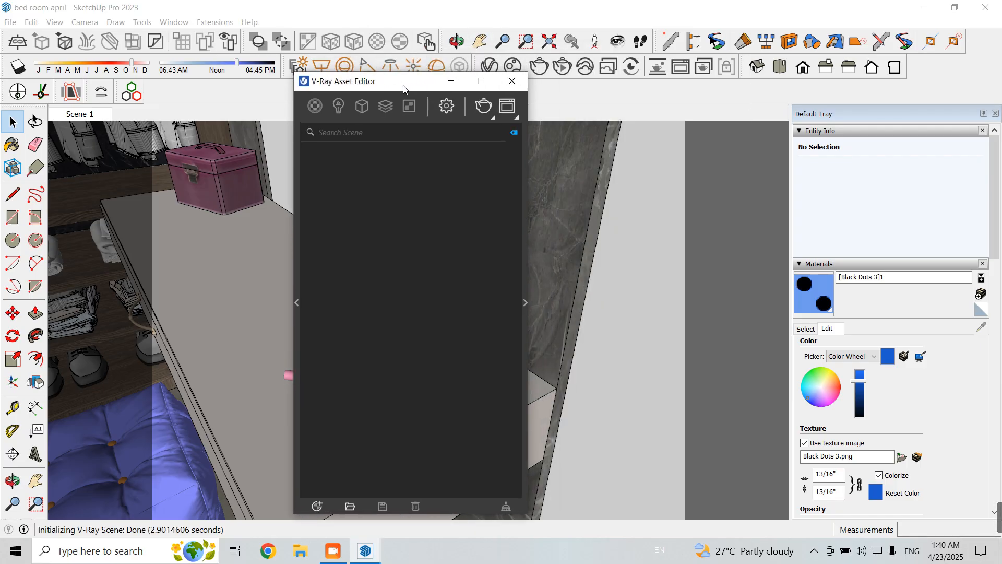
pyautogui.click(315, 107)
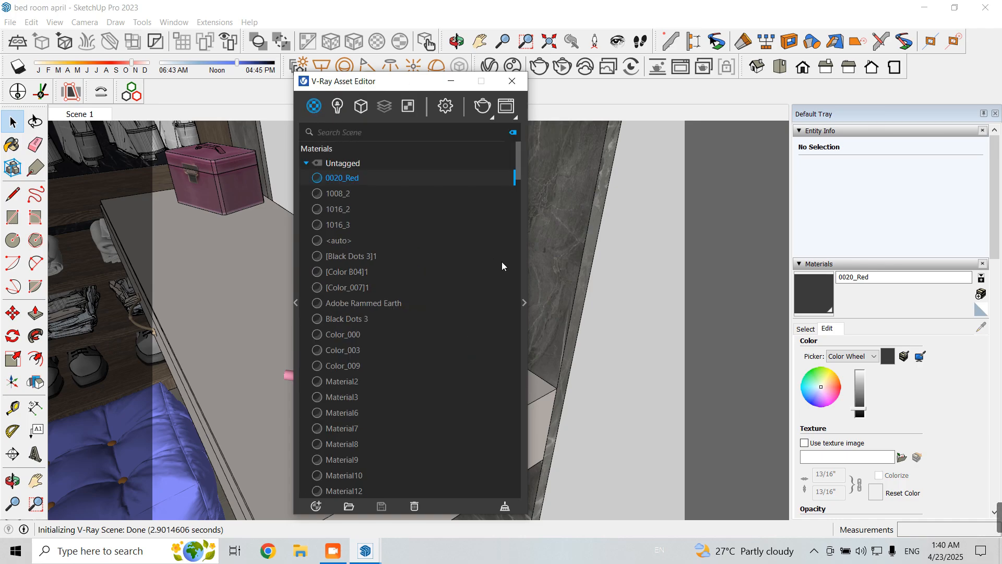
pyautogui.click(524, 244)
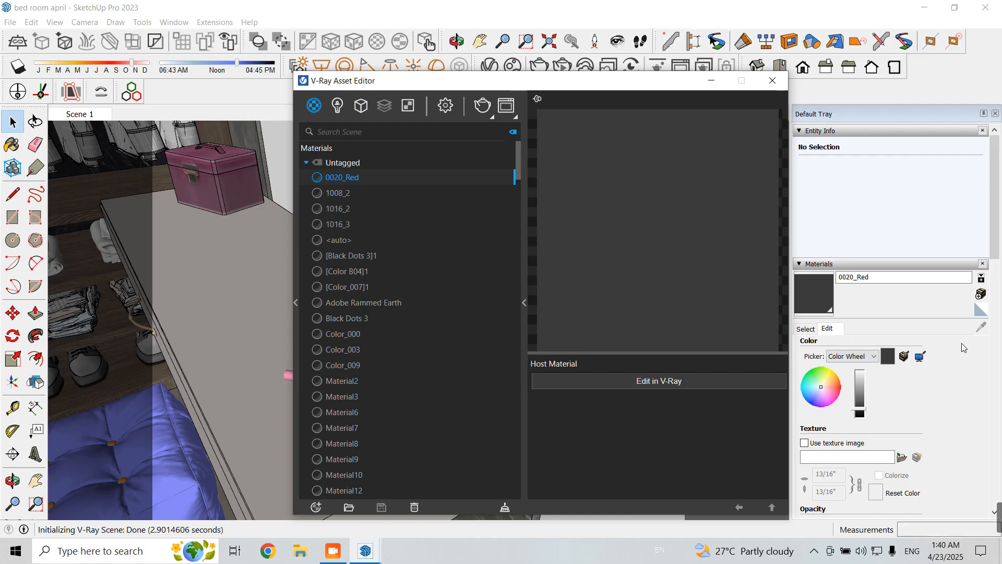
pyautogui.moveTo(661, 80); pyautogui.dragTo(437, 80)
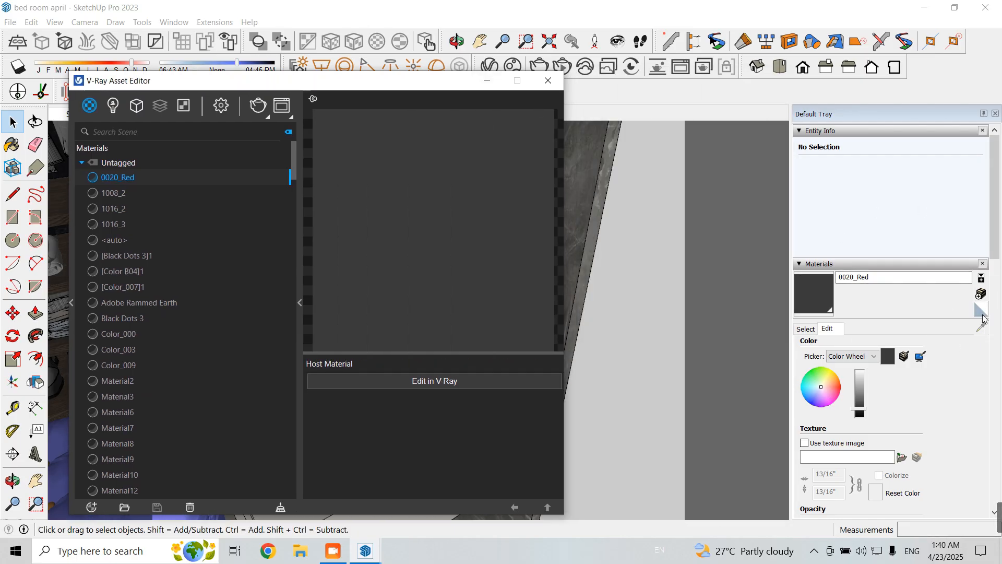
pyautogui.click(806, 330)
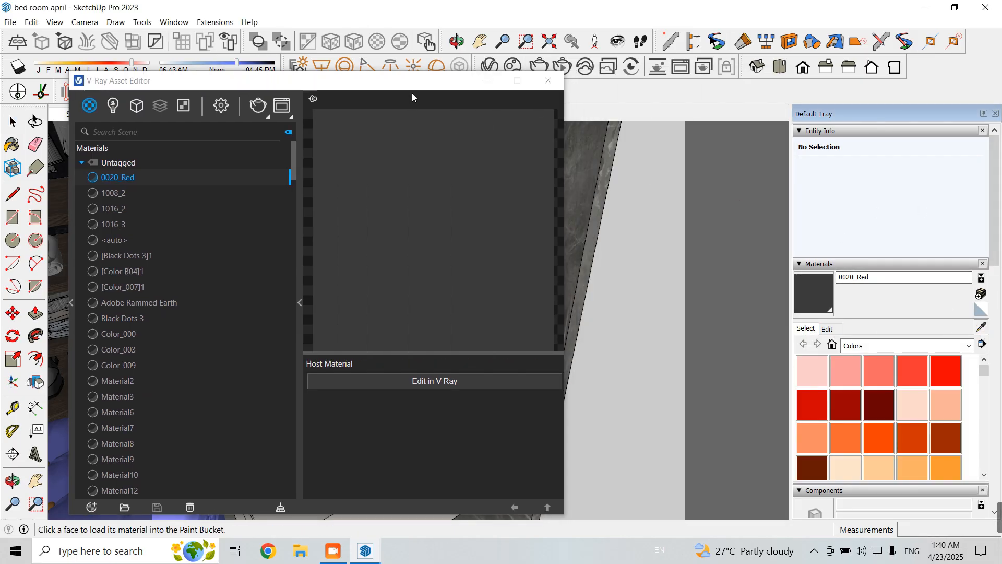
pyautogui.moveTo(404, 88)
pyautogui.mouseDown()
pyautogui.moveTo(273, 85)
pyautogui.moveTo(401, 87)
pyautogui.moveTo(396, 77)
pyautogui.mouseUp()
pyautogui.click(460, 364)
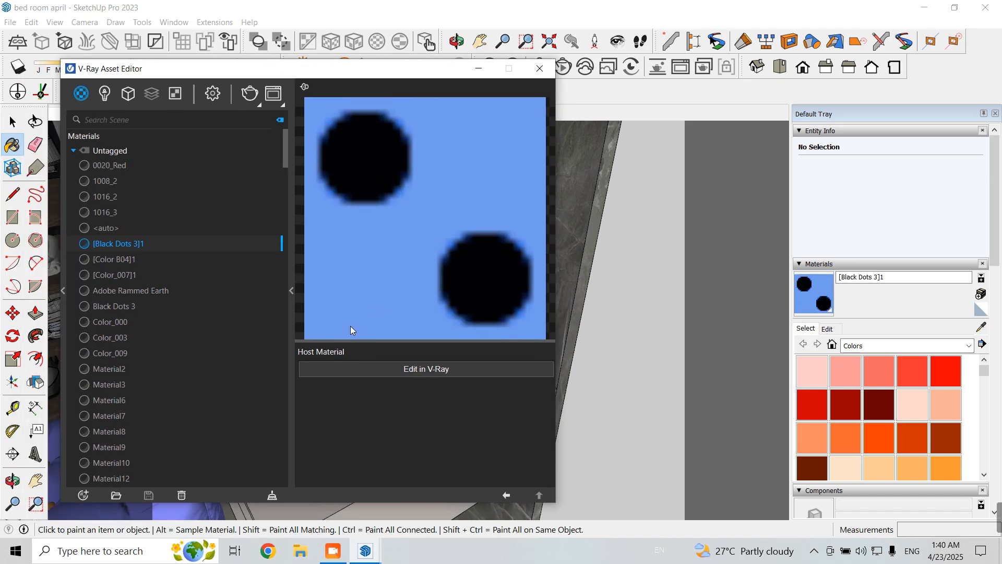
# Step: Make the dotted material editable in V-Ray and relink its diffuse bitmap to the saved Black Dots 3 image
pyautogui.click(392, 368)
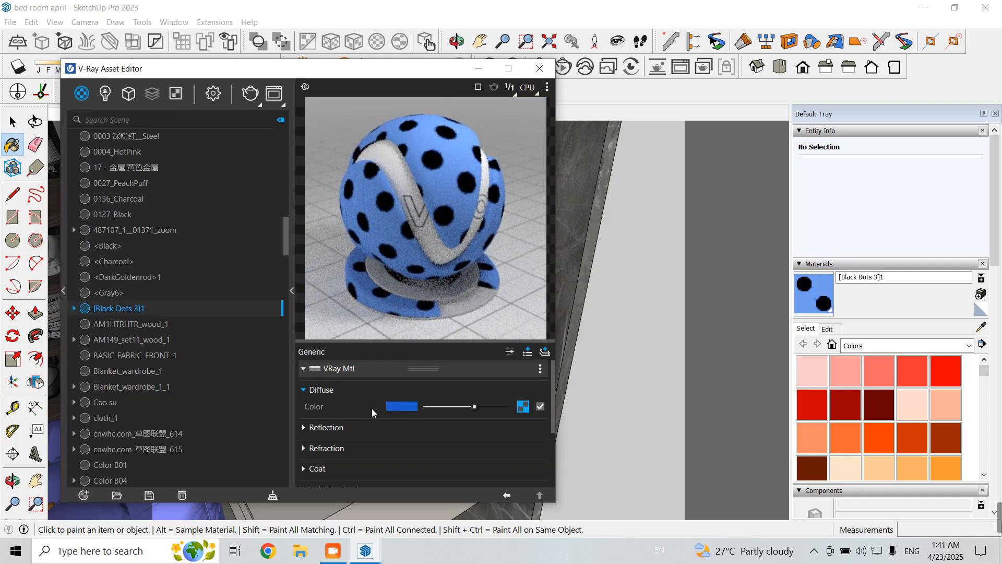
pyautogui.click(522, 406)
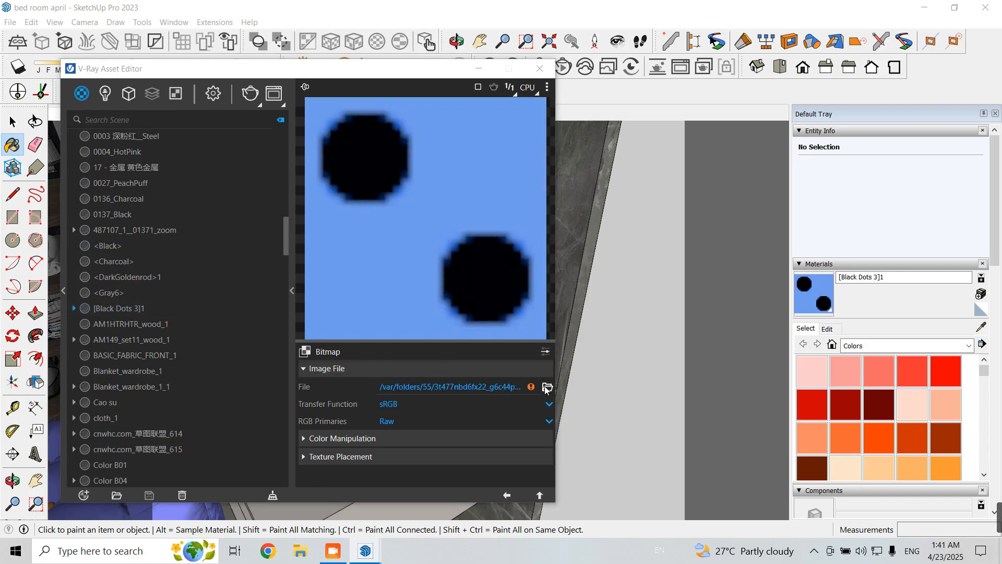
pyautogui.click(546, 387)
pyautogui.click(288, 183)
pyautogui.click(464, 371)
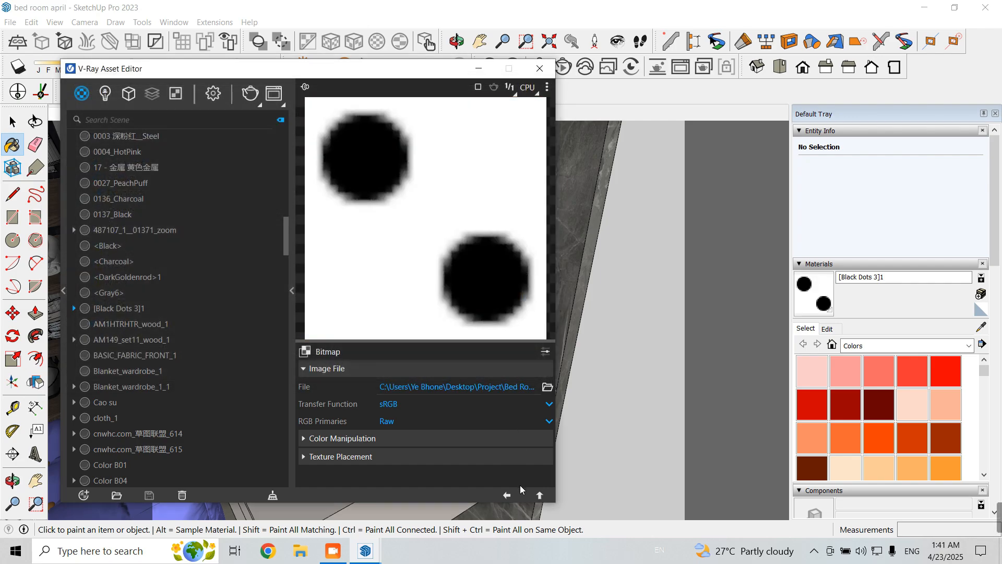
pyautogui.click(507, 495)
# Step: Set the dotted material's reflection color to white and its reflection glossiness to 0.65
pyautogui.click(361, 425)
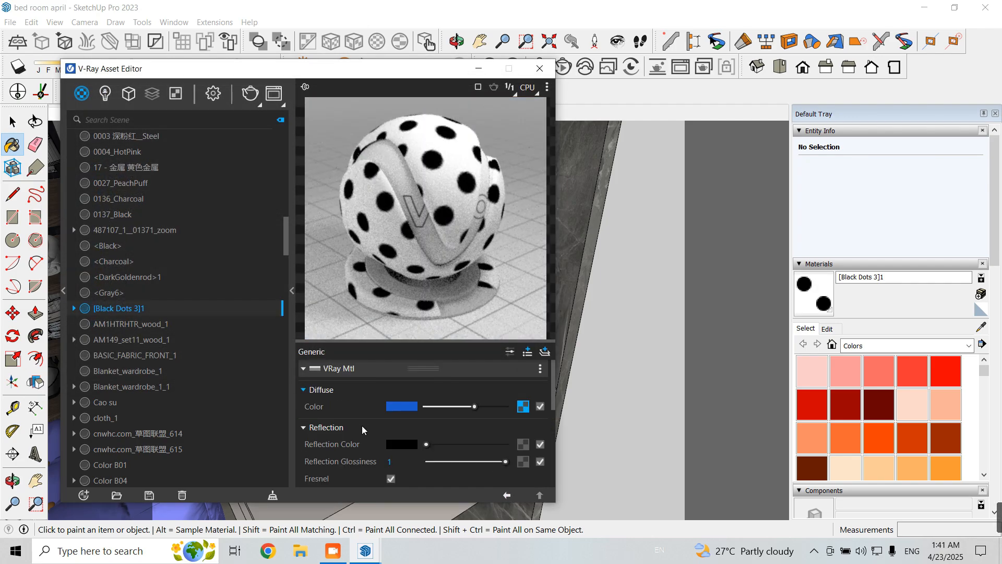
pyautogui.click(540, 407)
pyautogui.click(541, 406)
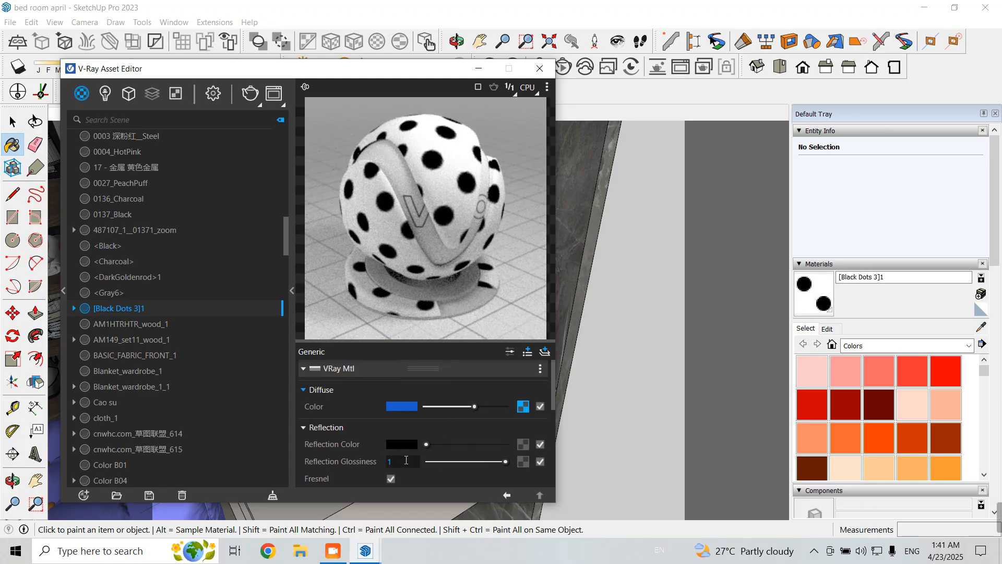
pyautogui.moveTo(426, 444); pyautogui.dragTo(506, 444)
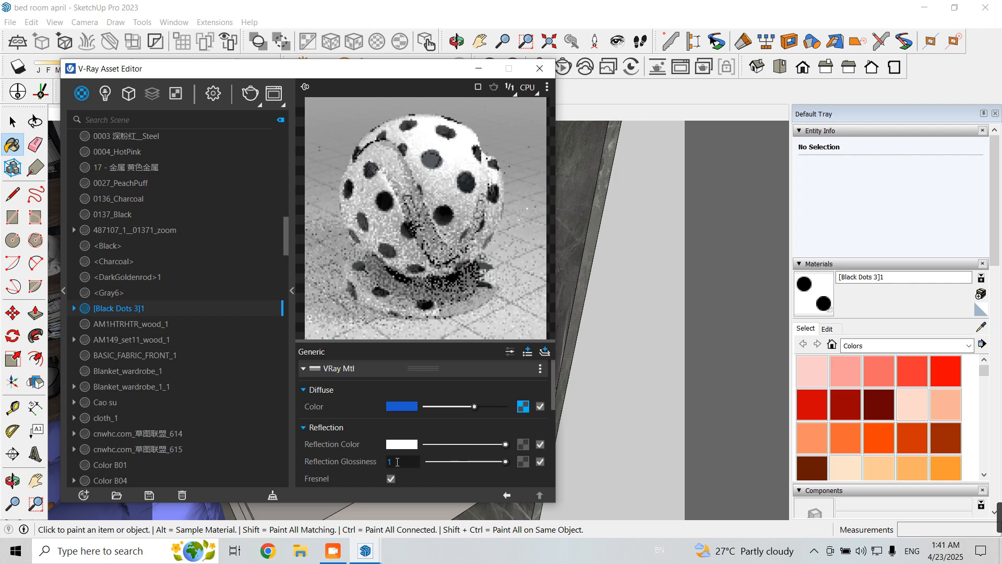
pyautogui.write('0.65')
pyautogui.press('Return')
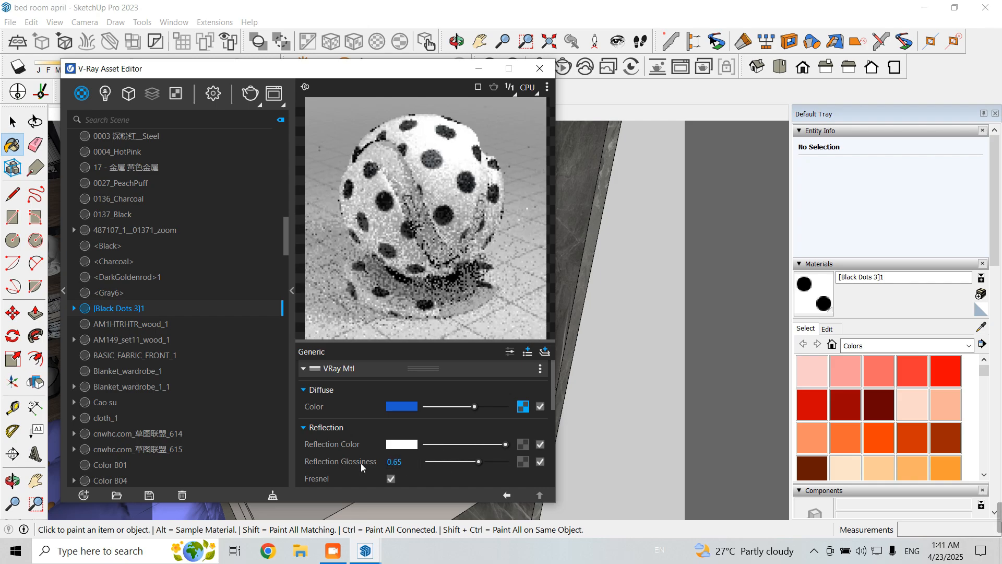
pyautogui.scroll(-2, 313, 405)
pyautogui.click(478, 68)
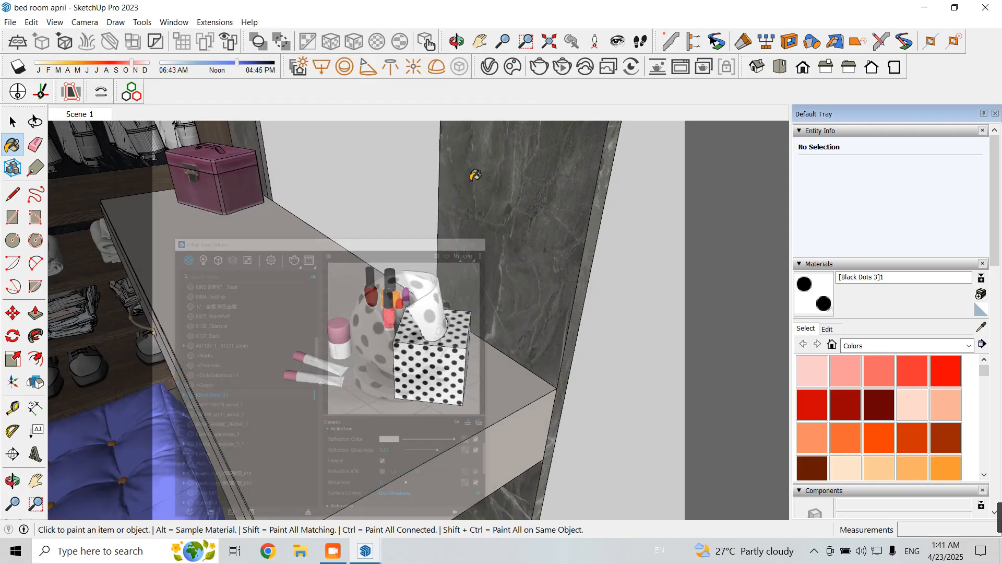
# Step: Sample the white tissue's material and examine the tissue and its box up close
pyautogui.keyDown('alt'); pyautogui.click(435, 313); pyautogui.keyUp('alt')
pyautogui.click(298, 66)
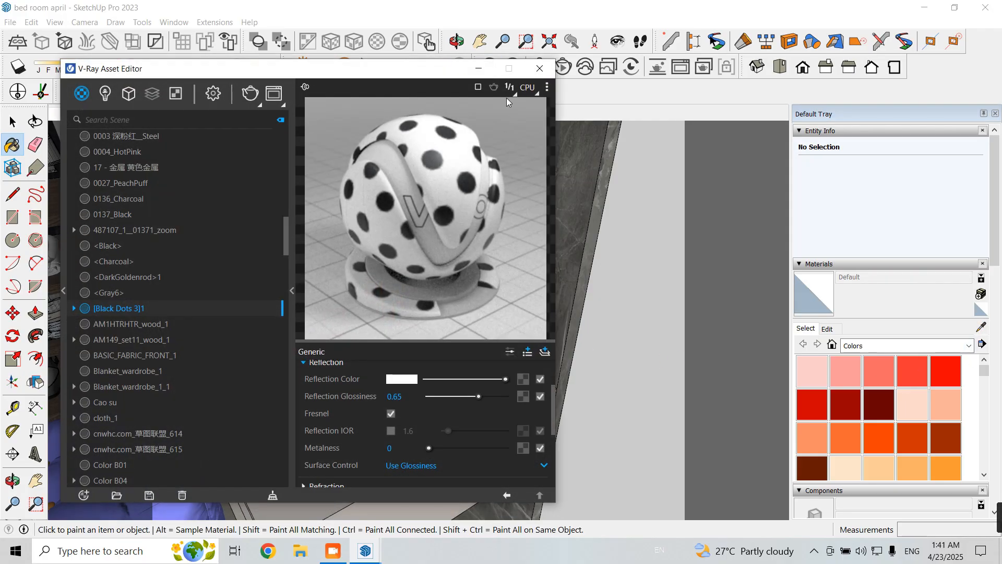
pyautogui.click(478, 68)
pyautogui.moveTo(433, 314); pyautogui.dragTo(527, 274, button='middle')
pyautogui.scroll(5, 533, 272)
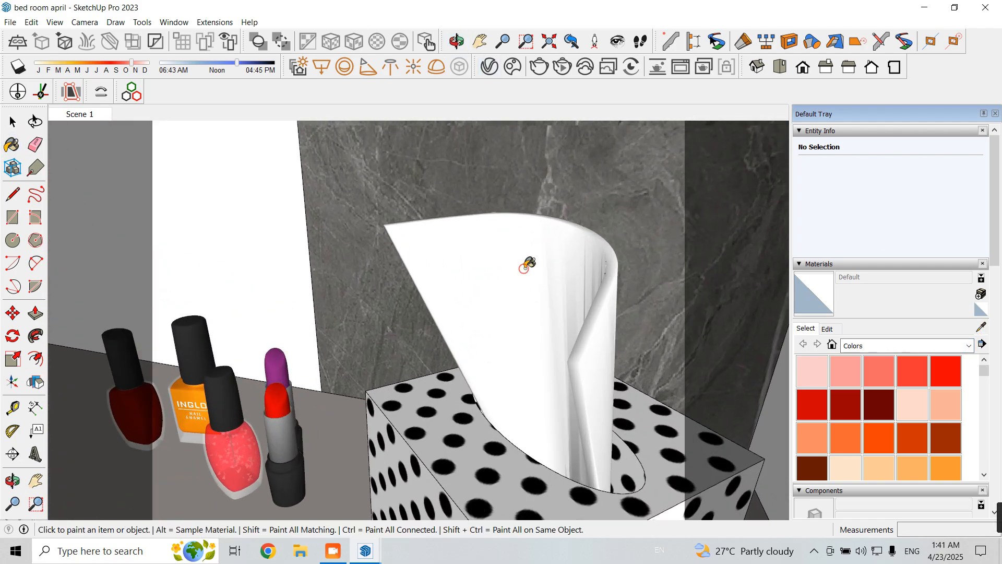
pyautogui.scroll(-4, 292, 378)
pyautogui.press('space')
pyautogui.scroll(-4, 574, 355)
pyautogui.moveTo(553, 360); pyautogui.dragTo(381, 423, button='middle')
# Step: Sample the white cosmetic tube's material and replace its Diffuse layer with a VRay Mtl base
pyautogui.click(984, 329)
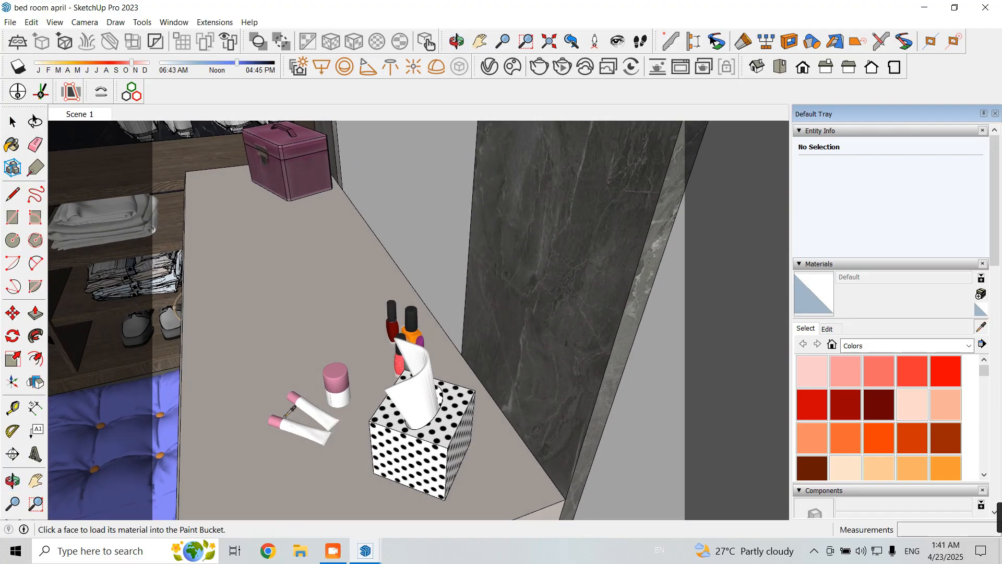
pyautogui.scroll(3, 301, 434)
pyautogui.click(302, 434)
pyautogui.click(491, 67)
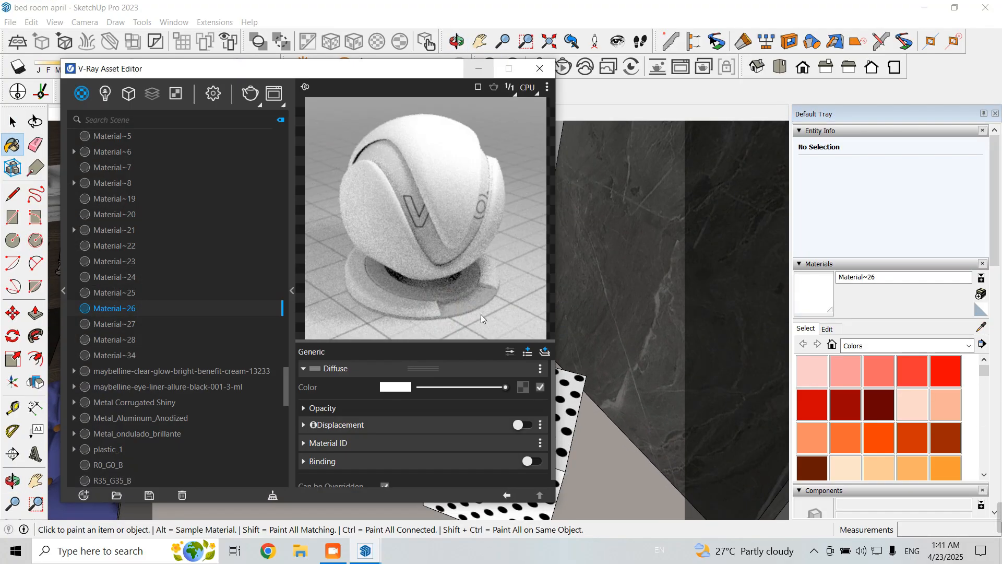
pyautogui.click(542, 367)
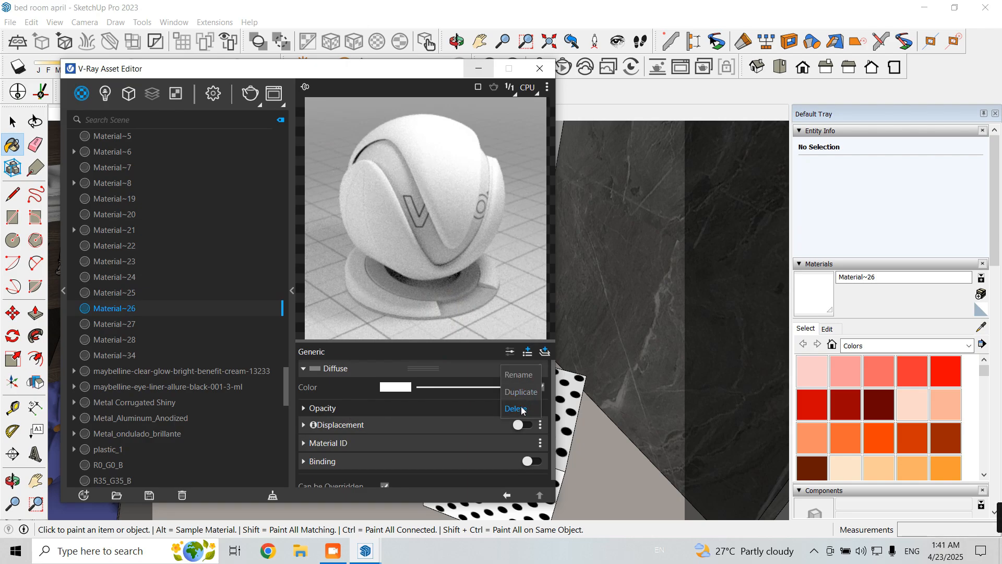
pyautogui.click(521, 407)
pyautogui.click(542, 353)
pyautogui.click(493, 364)
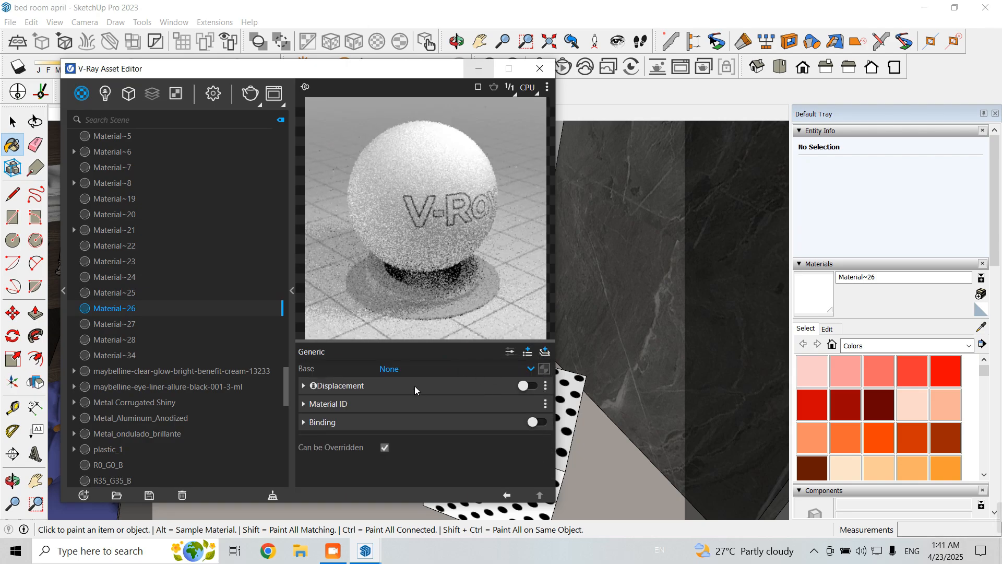
# Step: Set the tube material's diffuse and reflection colors to white and its reflection glossiness to 0.85
pyautogui.moveTo(438, 406); pyautogui.dragTo(506, 406)
pyautogui.click(408, 426)
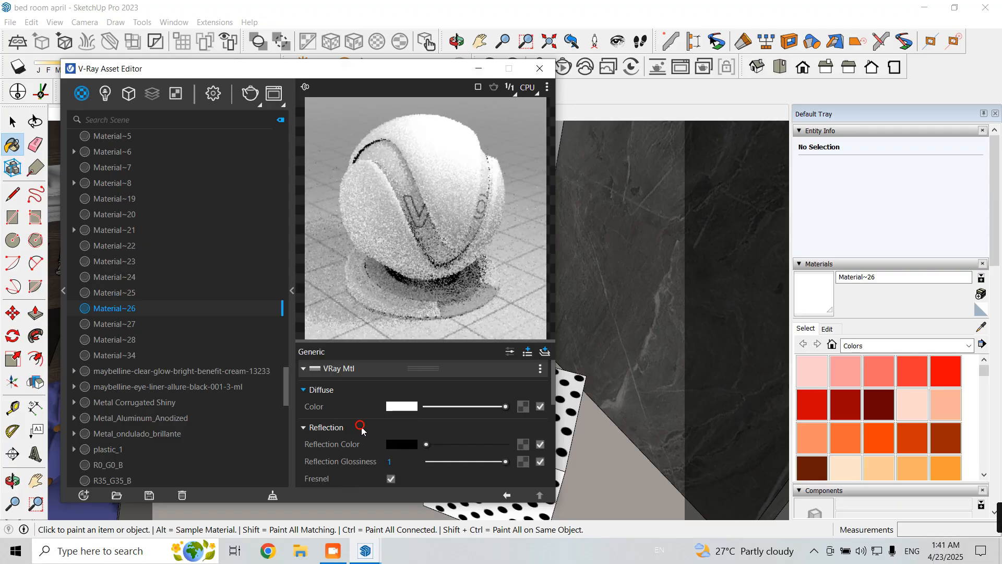
pyautogui.moveTo(409, 462); pyautogui.dragTo(300, 460)
pyautogui.write('0.85')
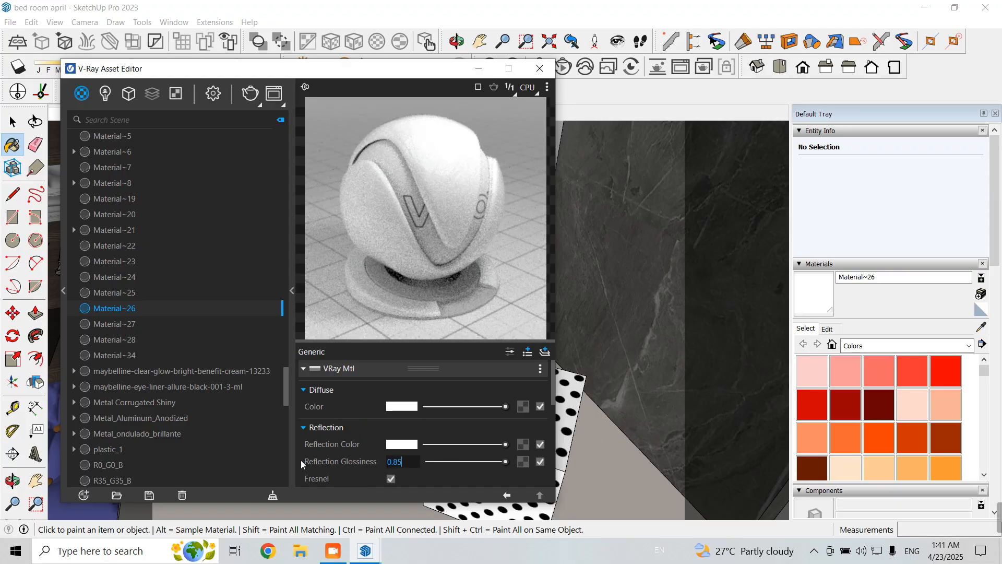
pyautogui.press('Return')
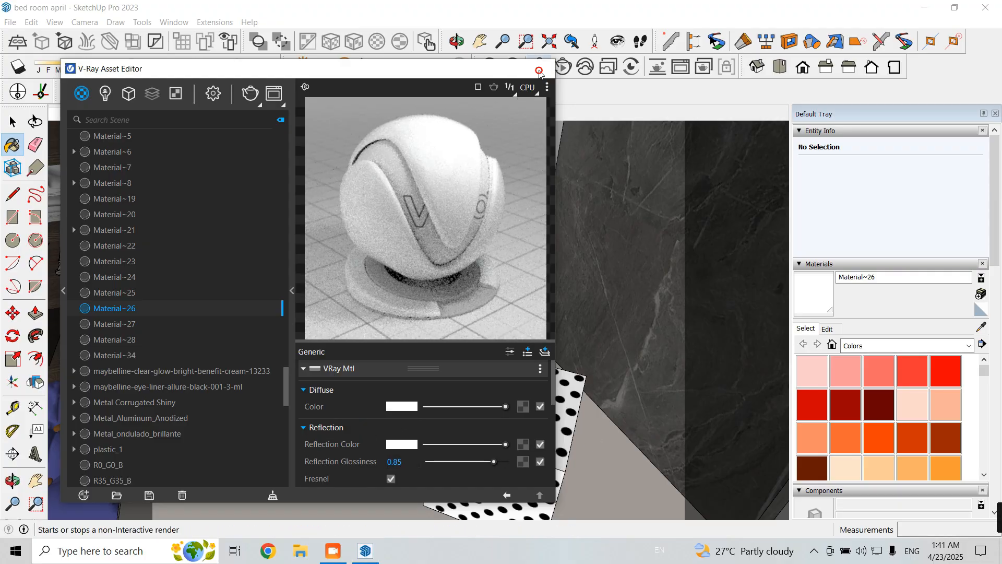
pyautogui.click(539, 70)
# Step: Sample the pink material on the cosmetic bottle's cap and replace its Diffuse layer with a VRay Mtl base
pyautogui.click(979, 330)
pyautogui.scroll(3, 385, 355)
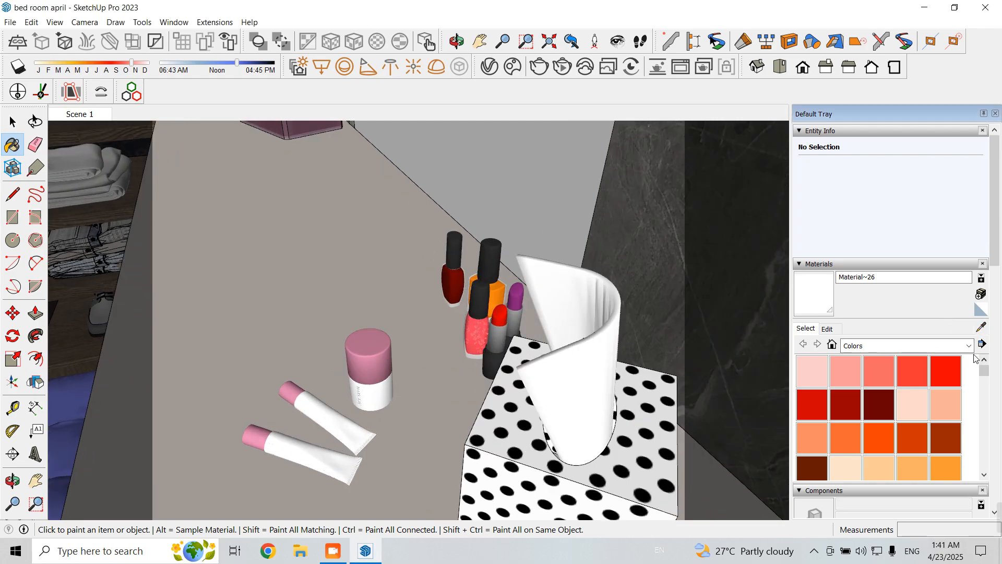
pyautogui.click(381, 342)
pyautogui.click(488, 66)
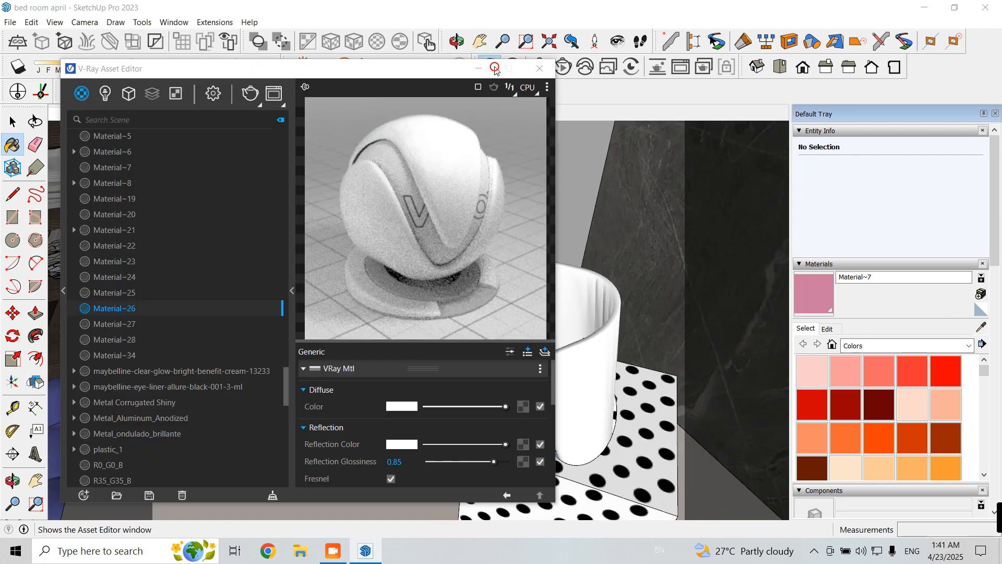
pyautogui.click(541, 371)
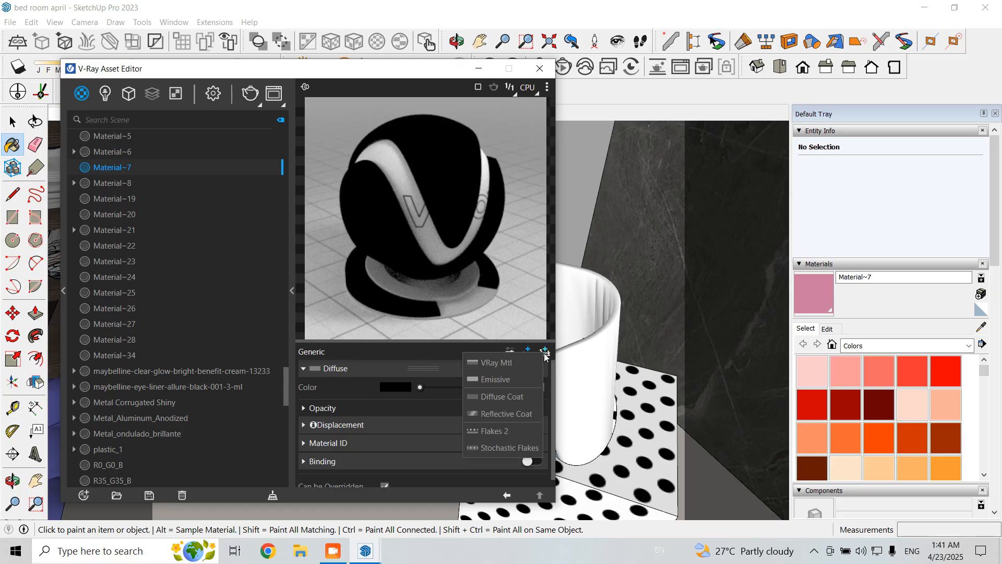
pyautogui.click(530, 375)
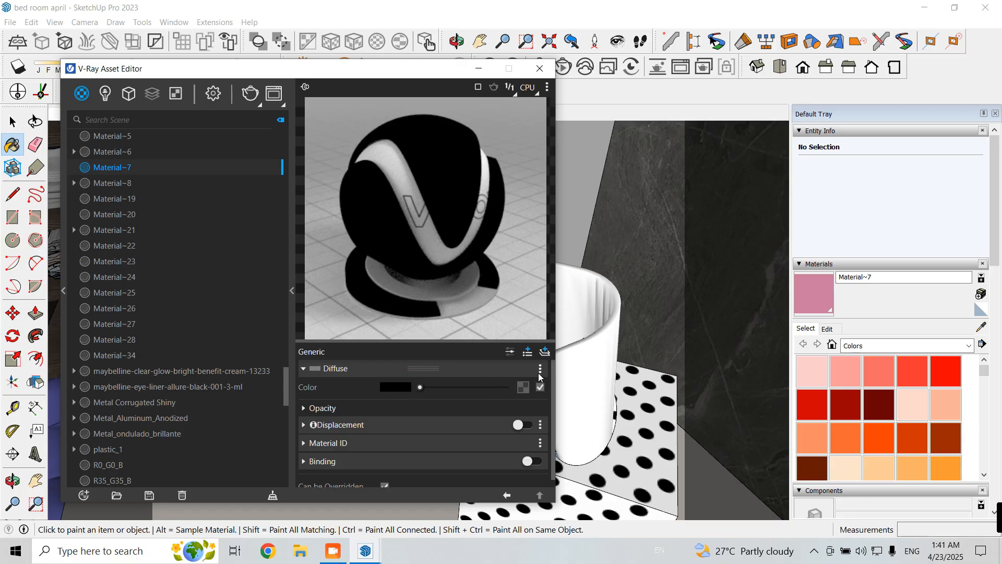
pyautogui.click(539, 370)
pyautogui.click(514, 411)
pyautogui.click(544, 352)
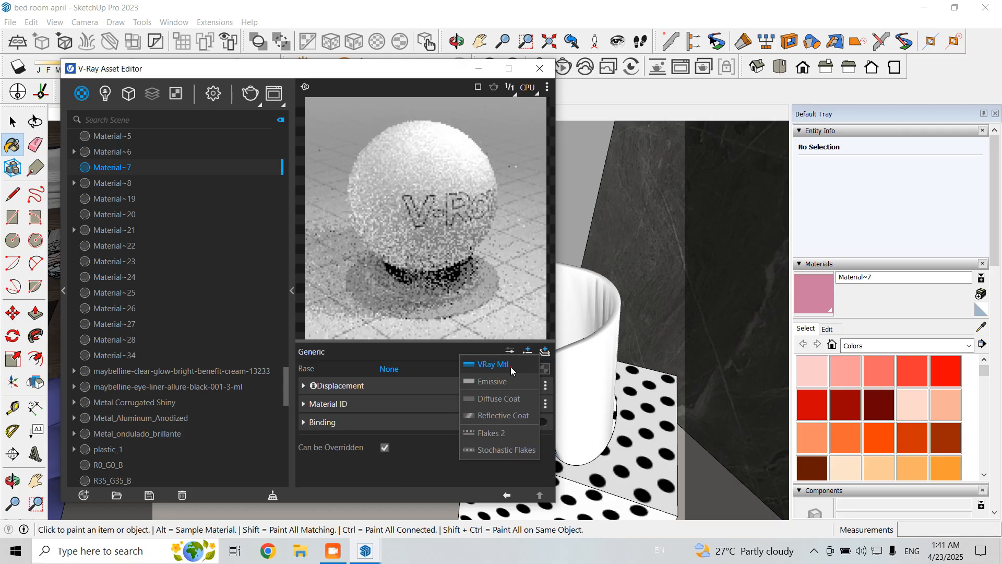
pyautogui.click(511, 366)
# Step: Set the cap material's diffuse color to pink with RGB values 0.863, 0.175 and 0.607
pyautogui.click(408, 407)
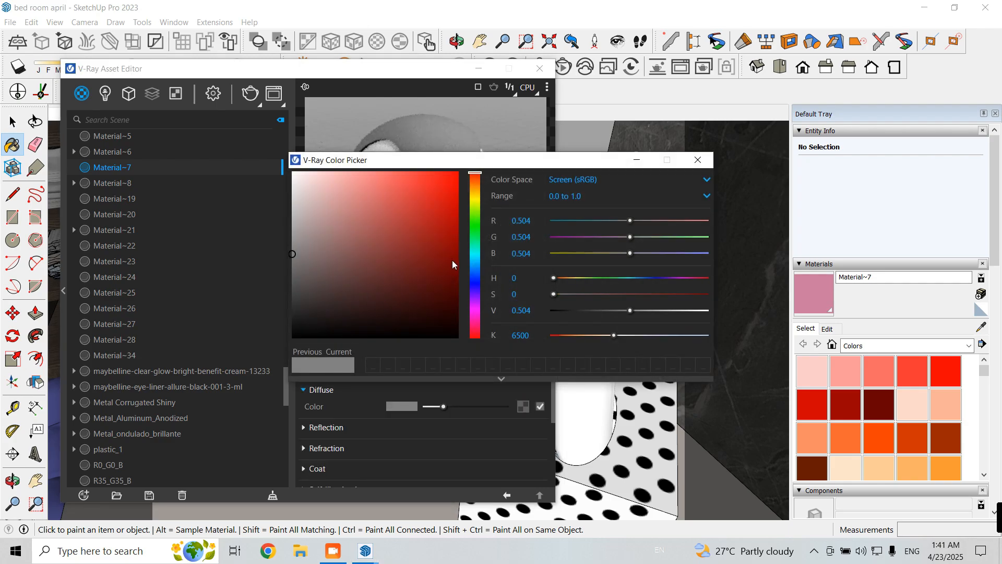
pyautogui.click(475, 308)
pyautogui.moveTo(413, 296); pyautogui.dragTo(426, 194)
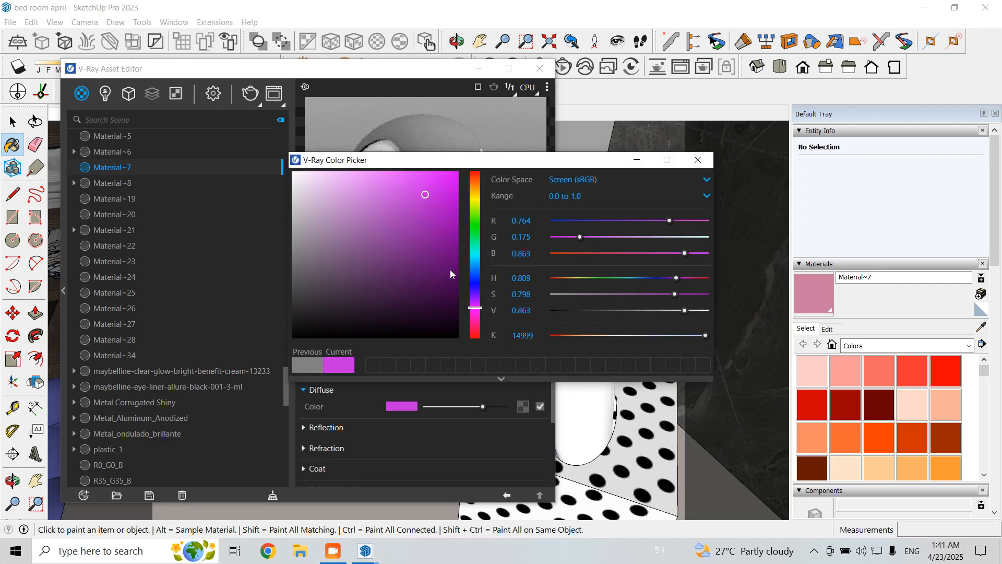
pyautogui.moveTo(475, 308); pyautogui.dragTo(475, 322)
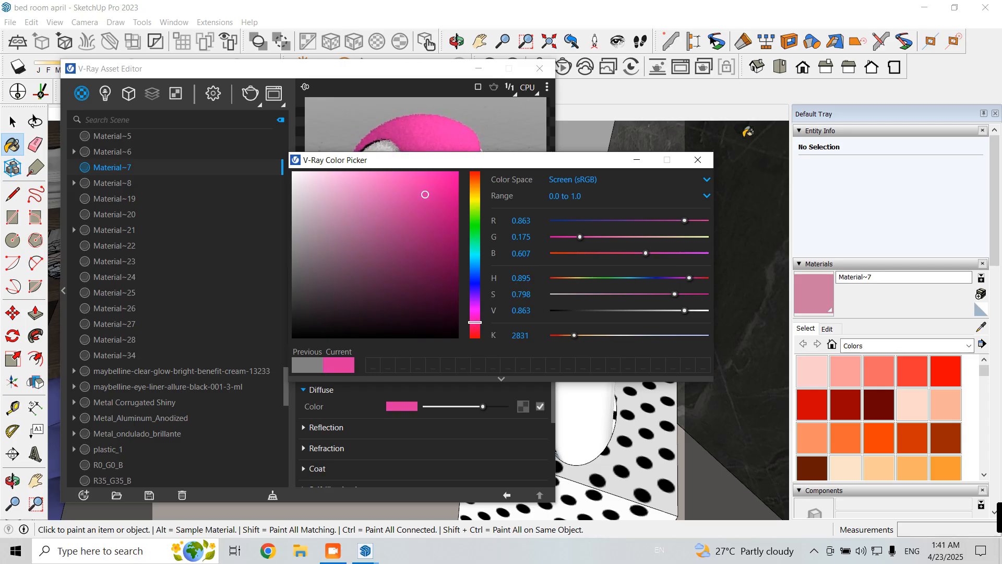
pyautogui.click(698, 160)
# Step: Give the pink cap material a white reflection color and a reflection glossiness of 0.7
pyautogui.click(374, 427)
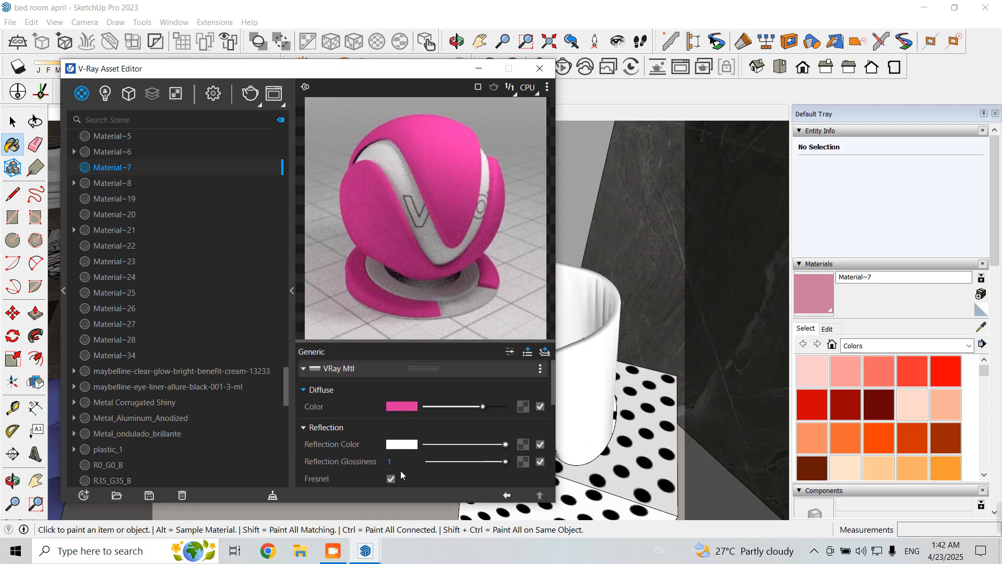
pyautogui.moveTo(401, 462); pyautogui.dragTo(321, 463)
pyautogui.write('0.7')
pyautogui.press('Return')
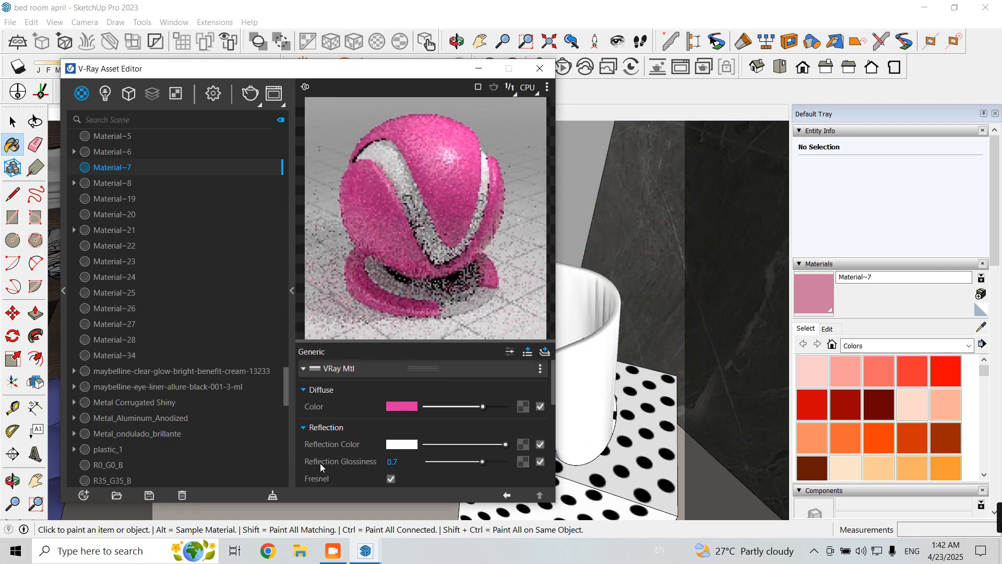
pyautogui.click(540, 68)
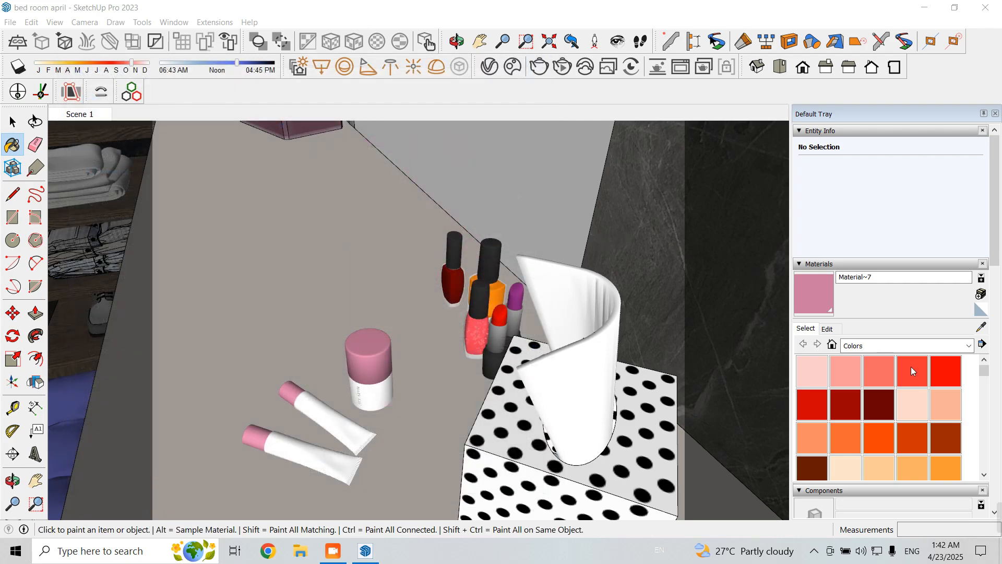
# Step: Sample the coral nail polish bottle's material and examine its layers in the V-Ray Asset Editor
pyautogui.moveTo(501, 412); pyautogui.dragTo(647, 351, button='middle')
pyautogui.scroll(3, 384, 341)
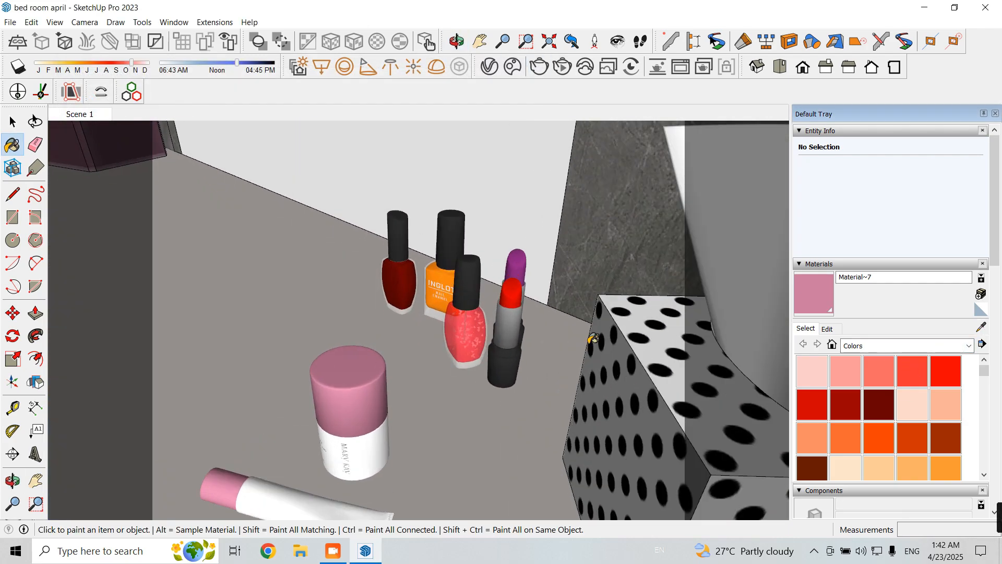
pyautogui.click(981, 326)
pyautogui.click(468, 338)
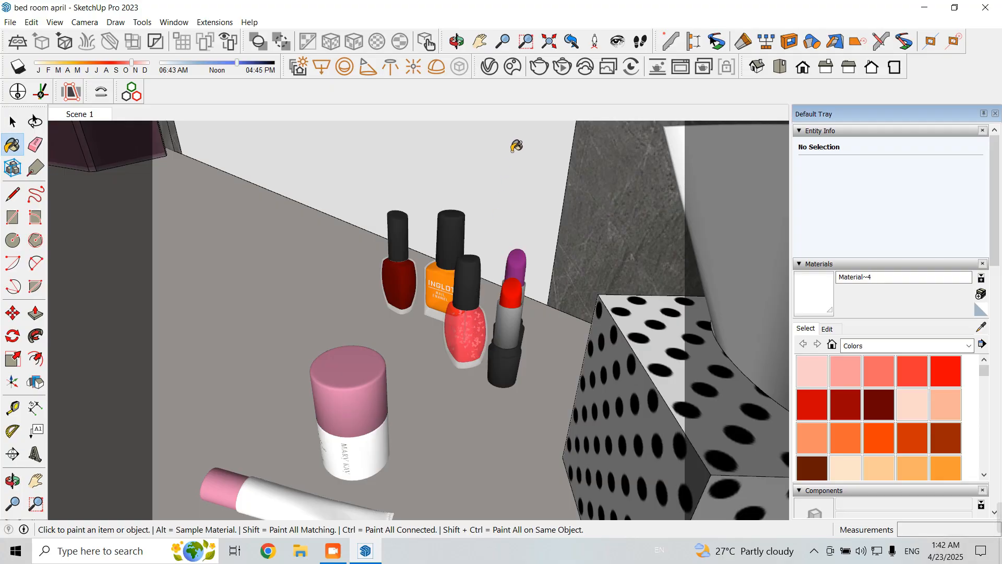
pyautogui.click(489, 67)
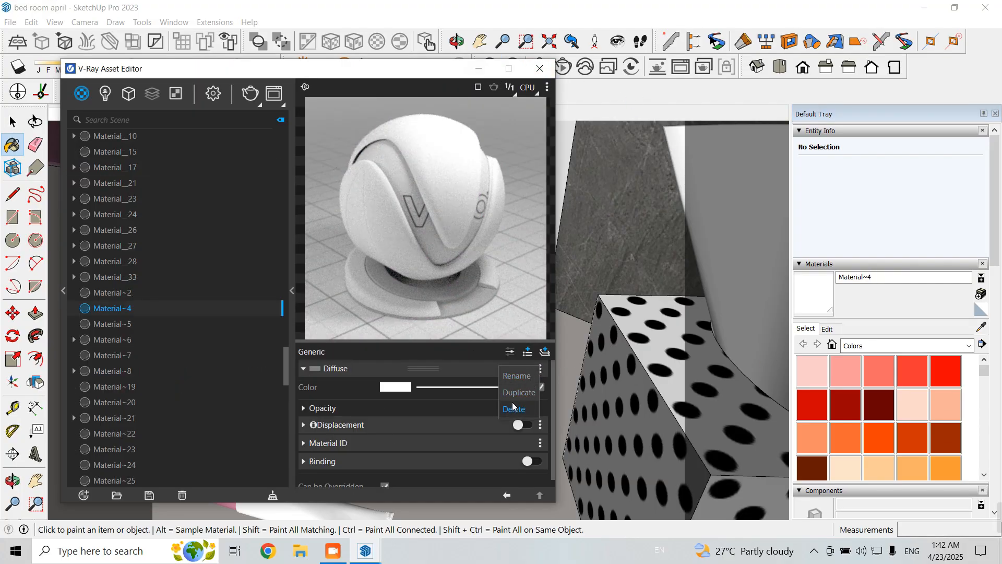
pyautogui.click(540, 69)
# Step: Sample the textured material of the purple box at the back of the desk and open it for V-Ray editing
pyautogui.click(982, 327)
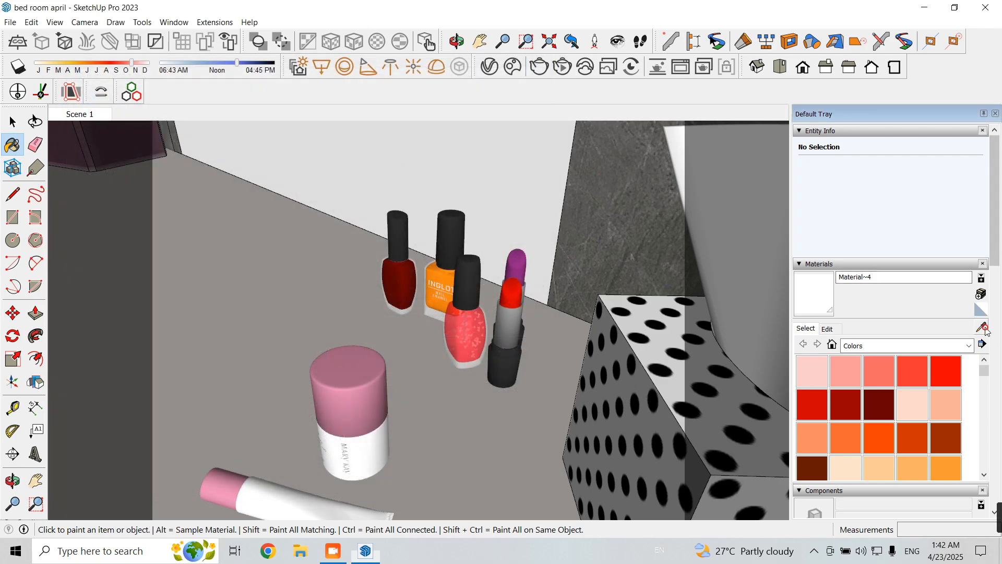
pyautogui.scroll(-2, 641, 384)
pyautogui.click(980, 327)
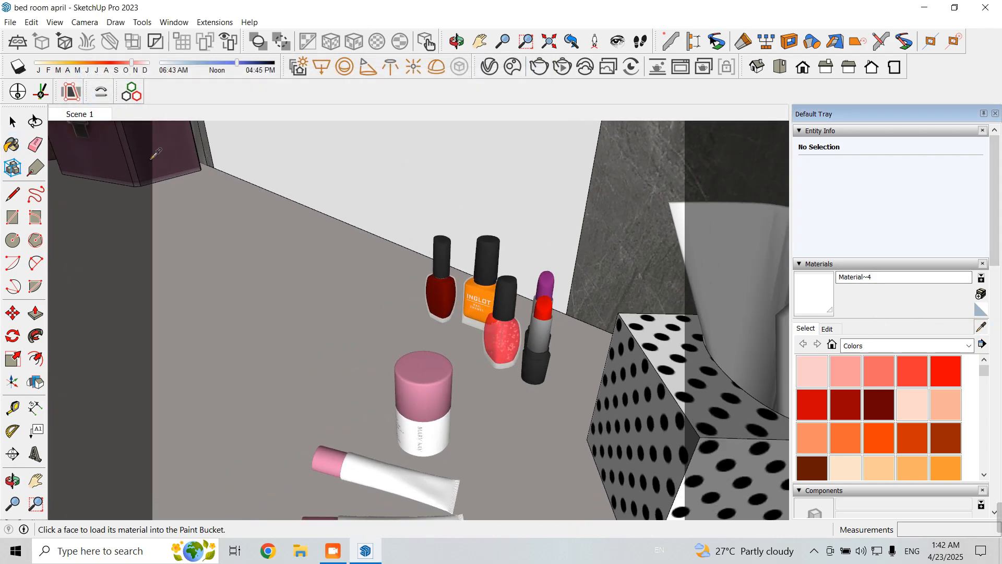
pyautogui.click(162, 151)
pyautogui.click(489, 68)
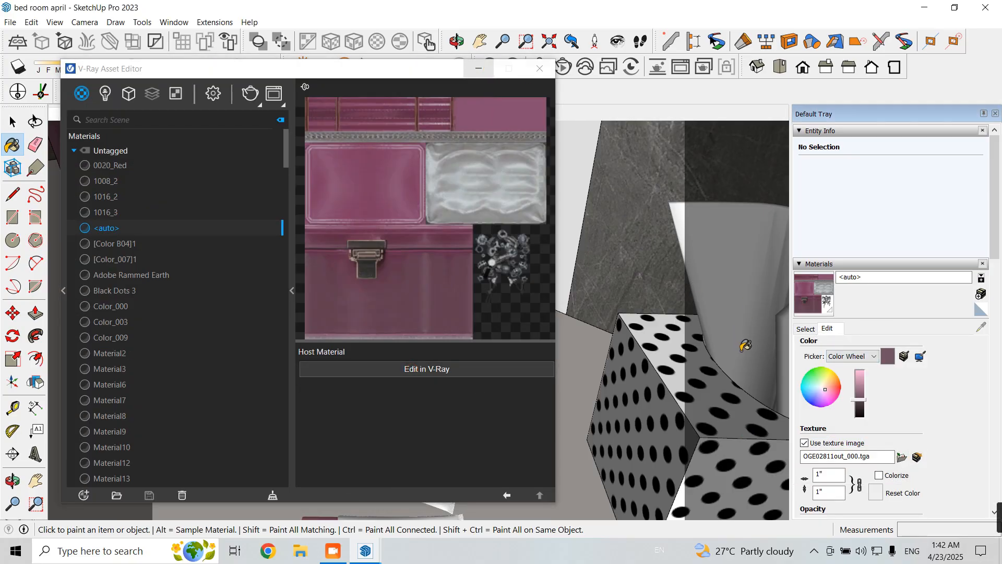
# Step: Open the box's texture image externally and save it as the JPG OGE02811out_000 in the Bed Room 1 folder
pyautogui.click(917, 456)
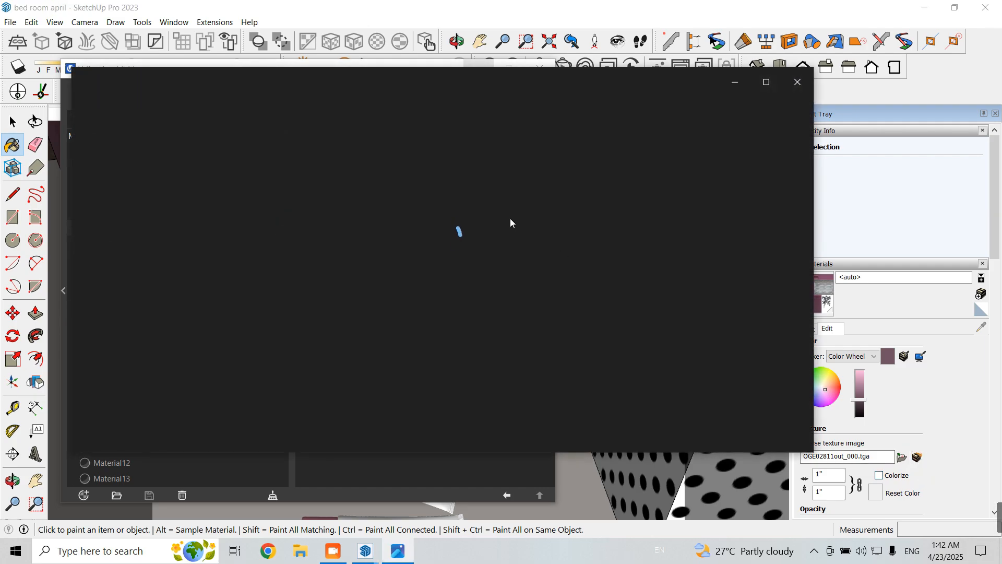
pyautogui.rightClick(497, 186)
pyautogui.click(532, 195)
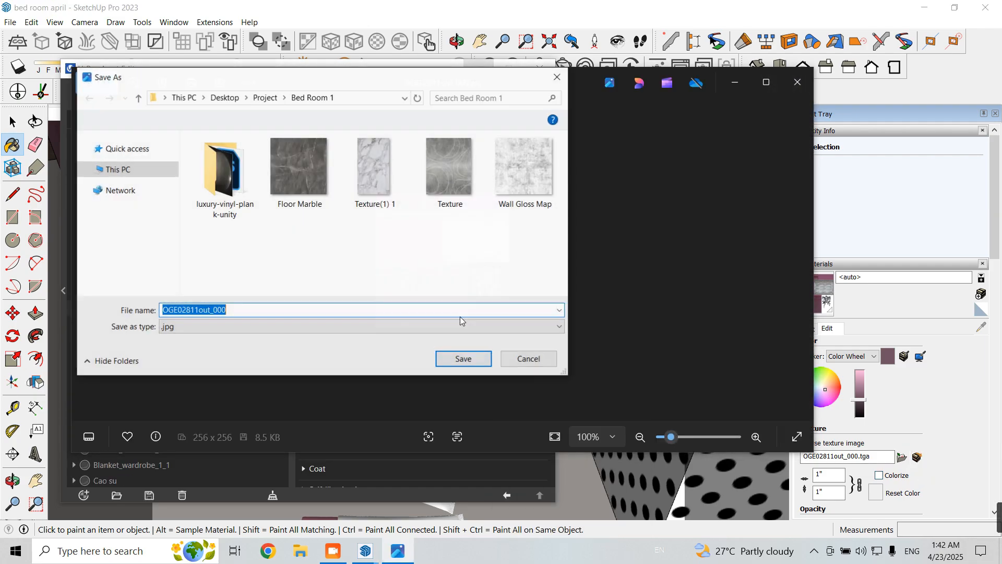
pyautogui.click(460, 357)
pyautogui.click(798, 82)
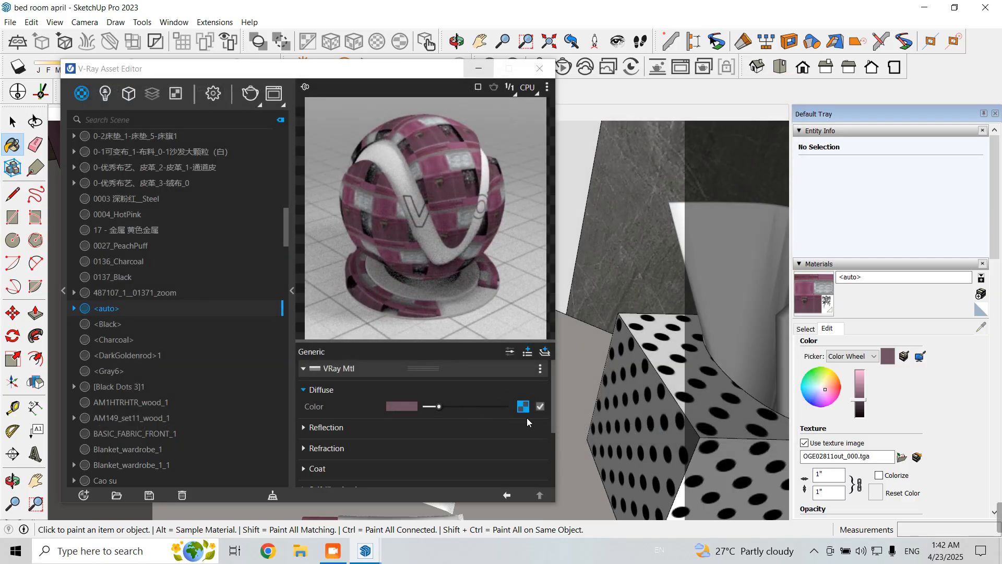
# Step: Replace the box material's diffuse bitmap with the saved OGE02811out_000 image
pyautogui.click(525, 408)
pyautogui.click(548, 387)
pyautogui.click(437, 172)
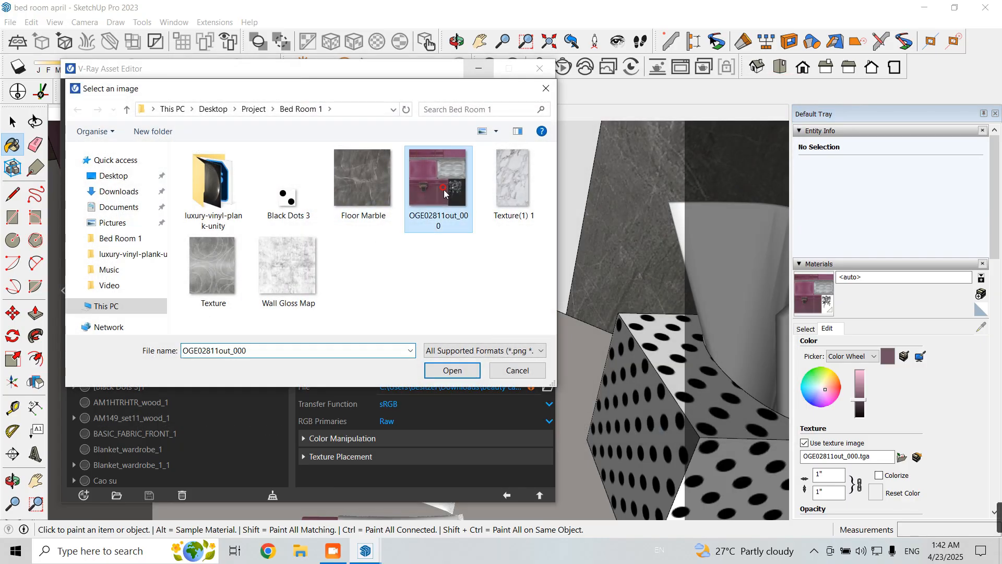
pyautogui.click(449, 372)
pyautogui.click(506, 495)
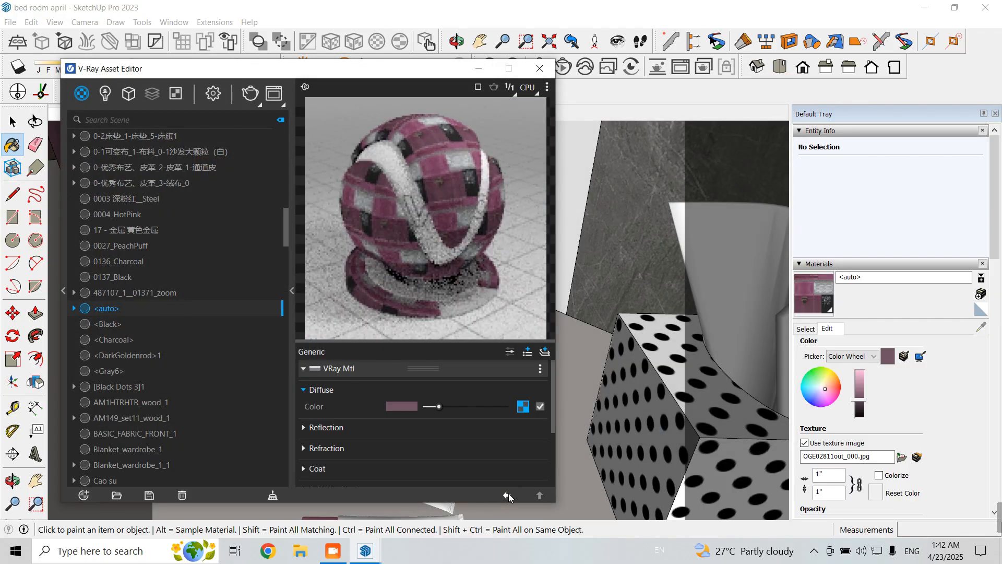
# Step: Set the box material's reflection color to white, trying a reflection glossiness of 0.75 before settling on 0.6
pyautogui.write('0.75')
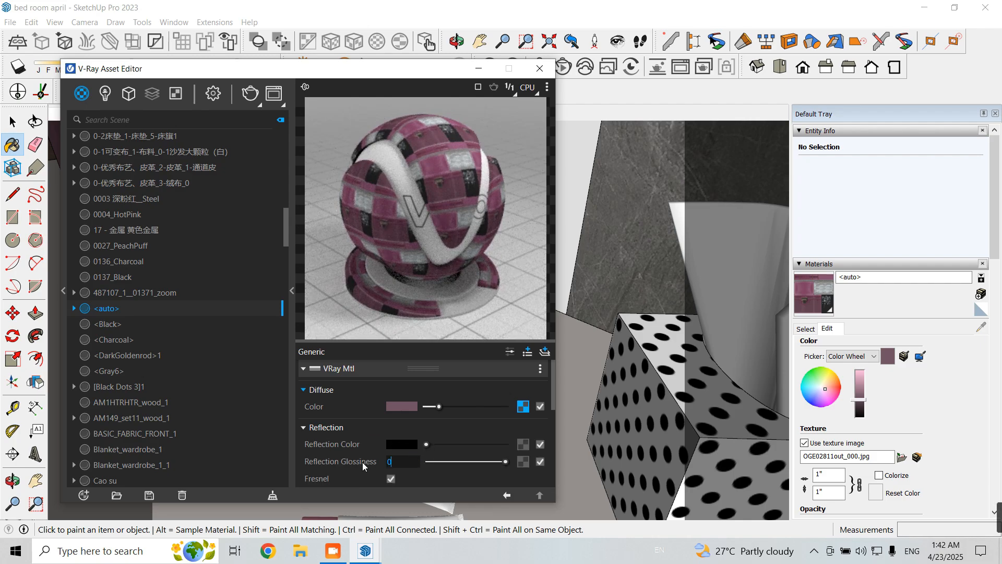
pyautogui.press('Return')
pyautogui.moveTo(426, 444); pyautogui.dragTo(505, 445)
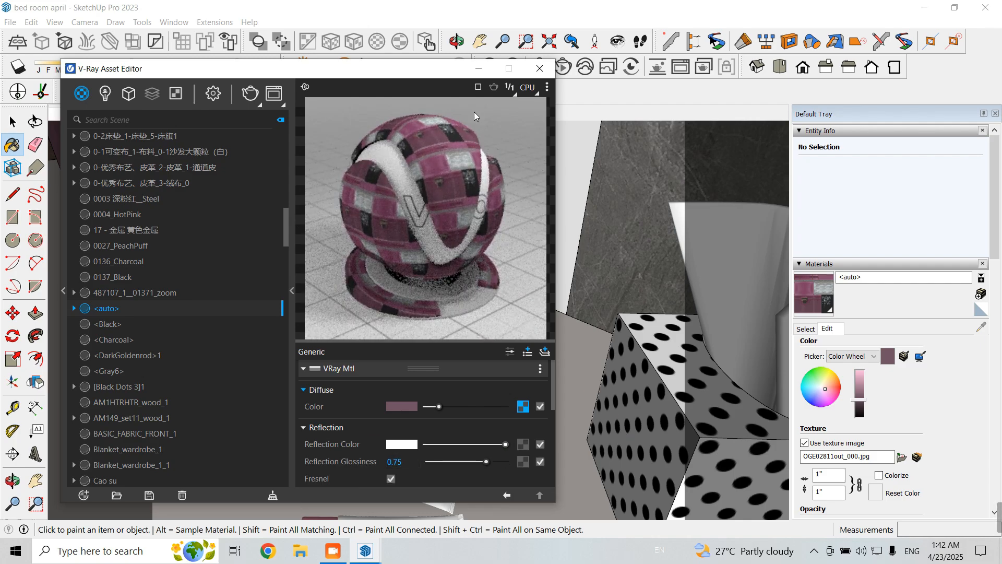
pyautogui.write('0.6')
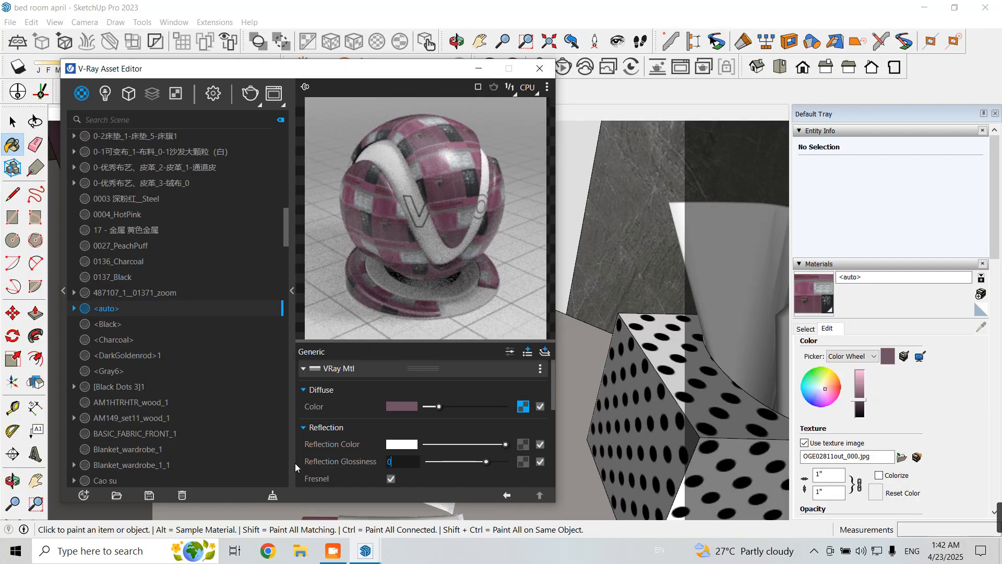
pyautogui.press('Return')
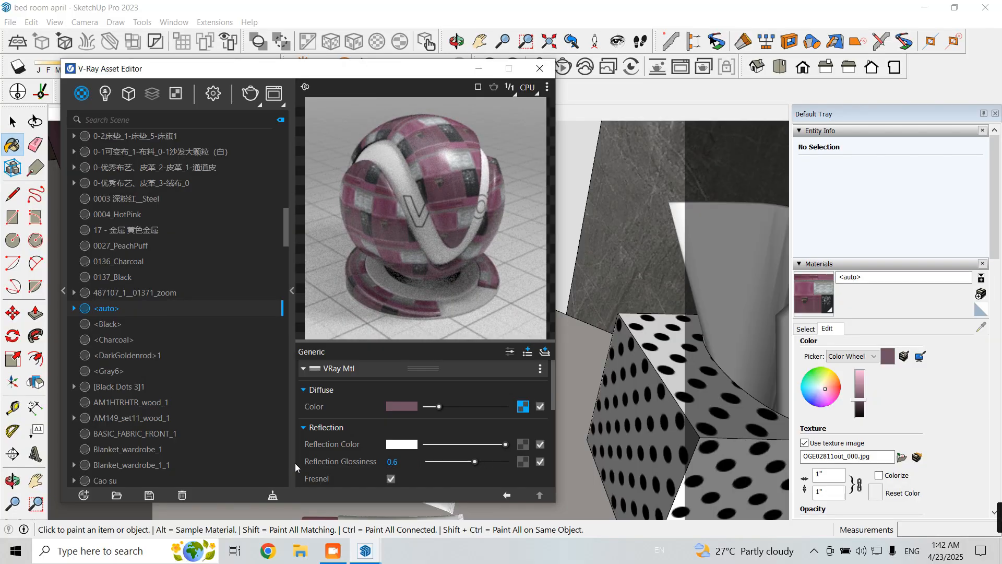
pyautogui.click(540, 69)
# Step: Return to the Scene 1 view, paint the bedroom's side walls with Color A07 and undo the extra fill
pyautogui.click(96, 114)
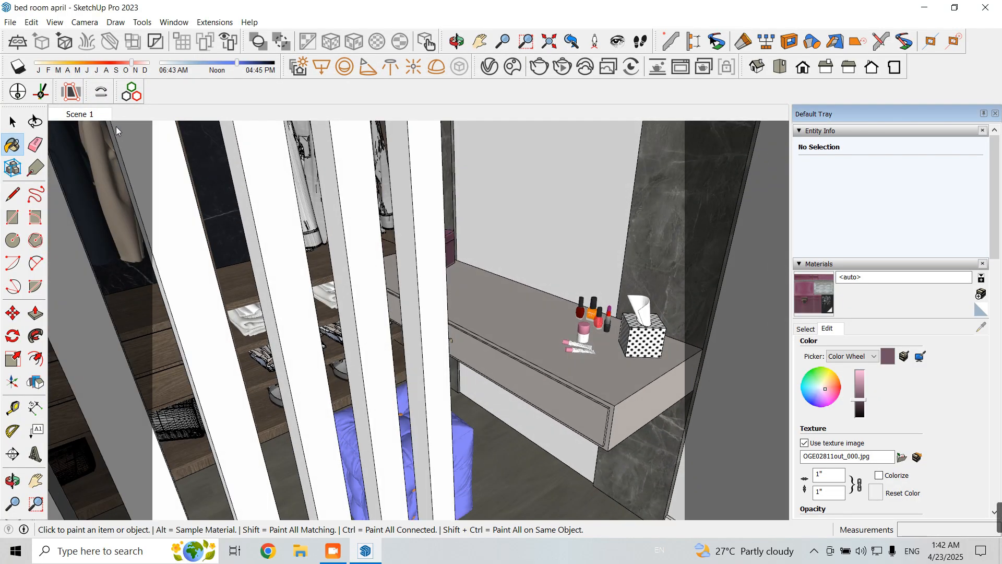
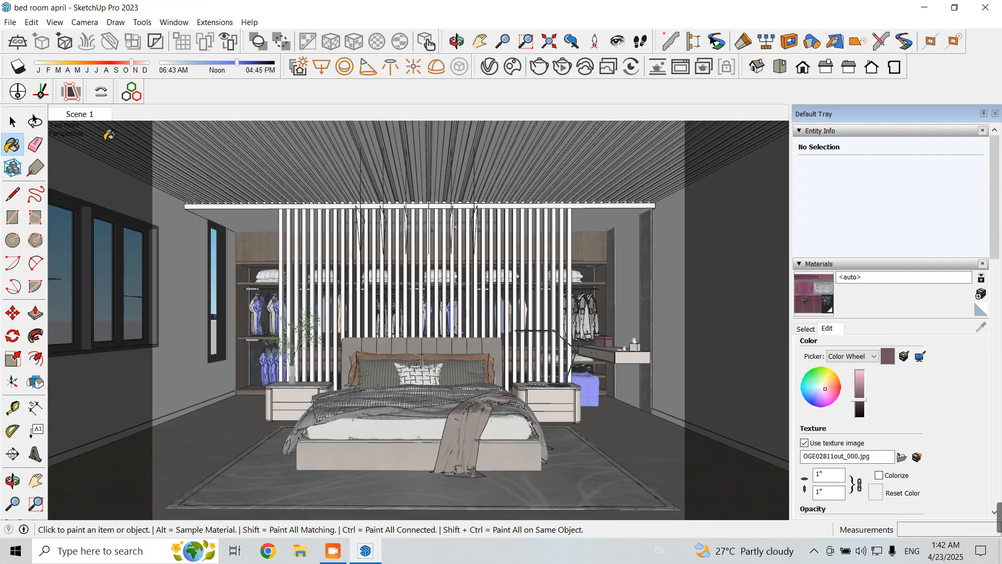
pyautogui.click(13, 121)
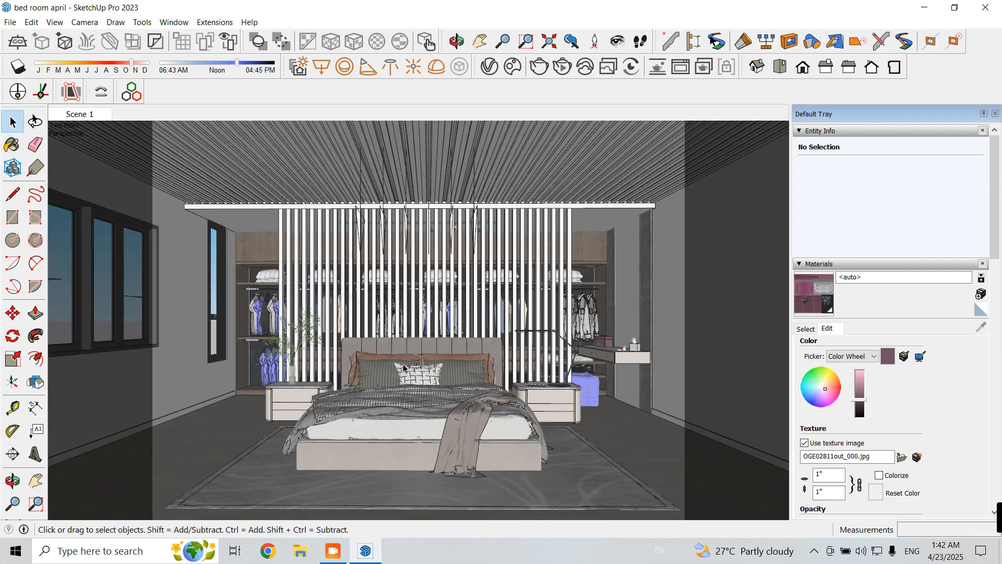
pyautogui.click(664, 312)
pyautogui.click(808, 329)
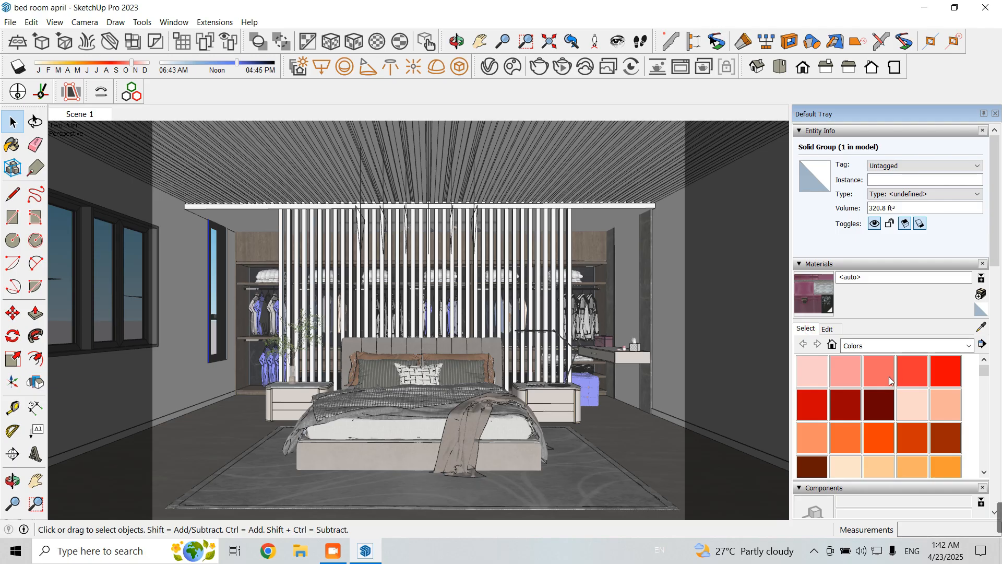
pyautogui.click(840, 401)
pyautogui.click(679, 319)
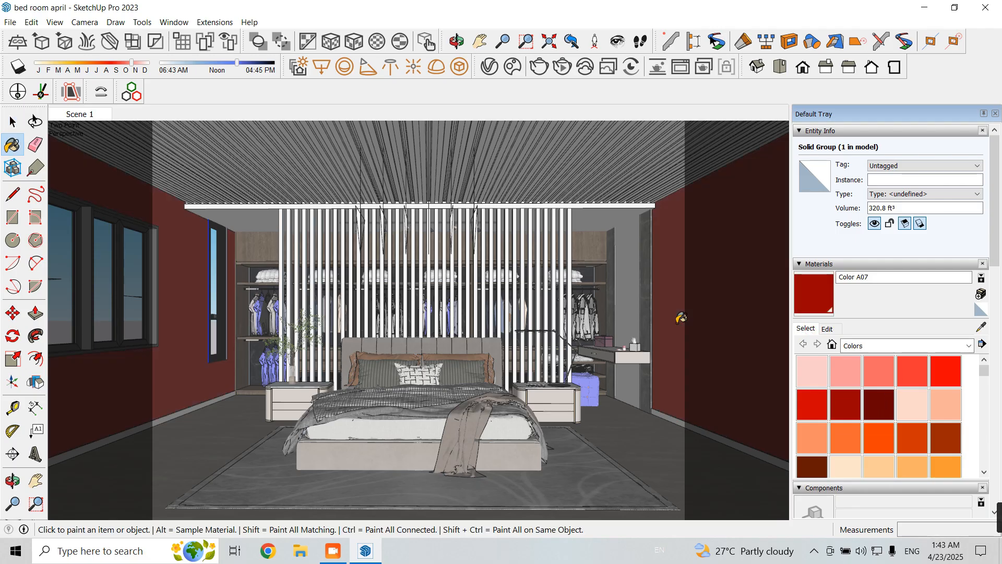
pyautogui.click(623, 290)
pyautogui.hotkey('ctrl', 'z')
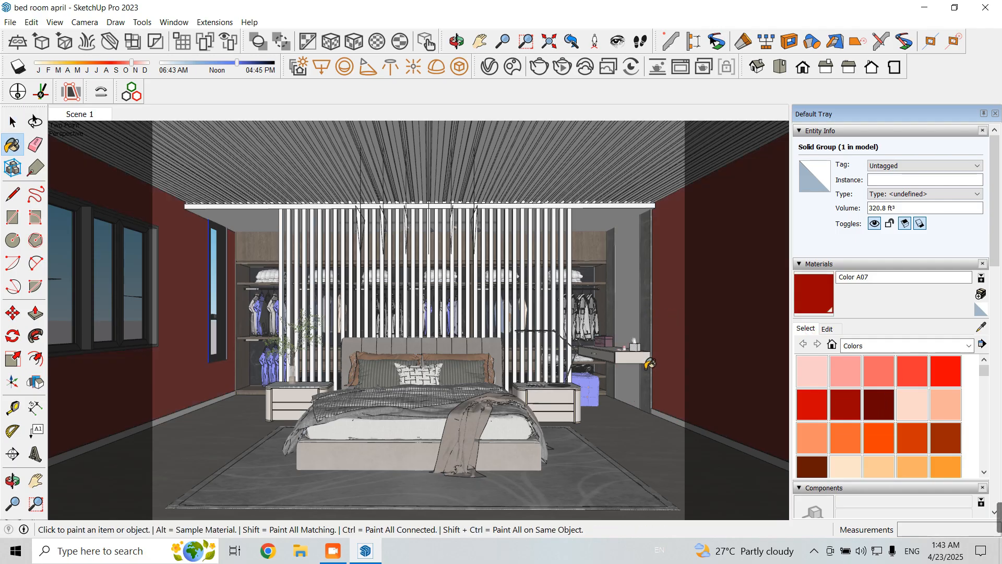
# Step: Paint the wall skirting with Color B05 and open that material in the V-Ray Asset Editor
pyautogui.click(879, 437)
pyautogui.click(119, 433)
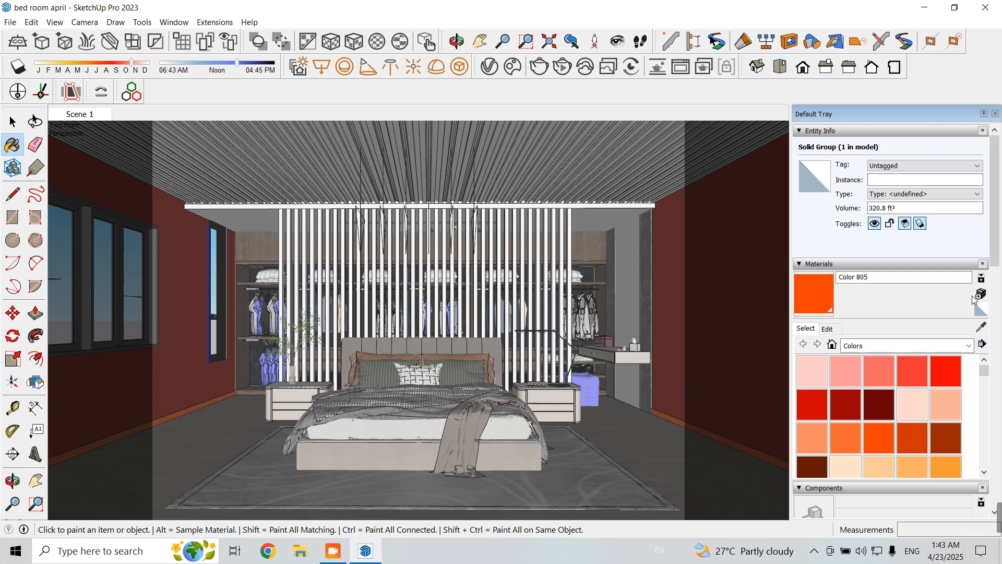
pyautogui.click(980, 329)
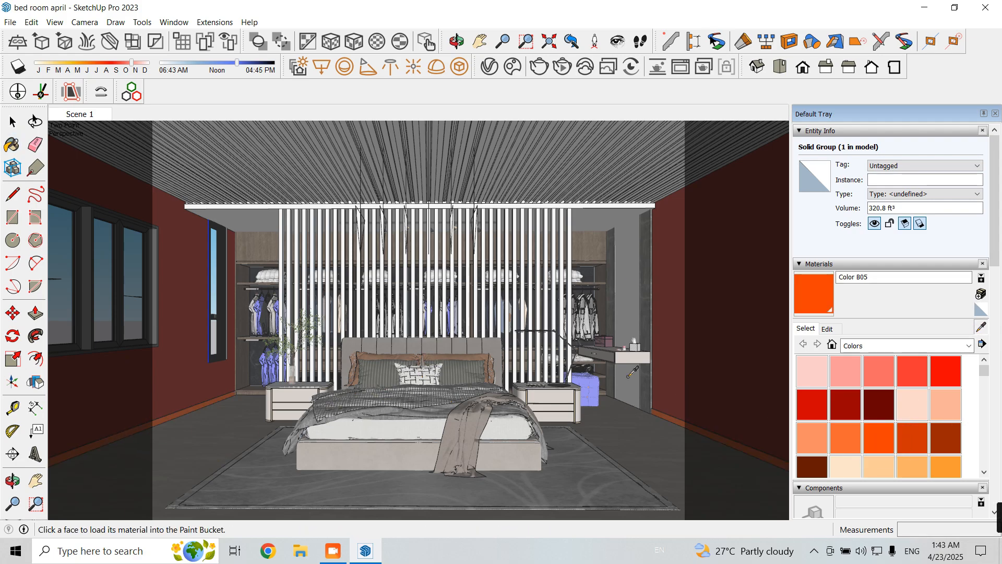
pyautogui.click(488, 66)
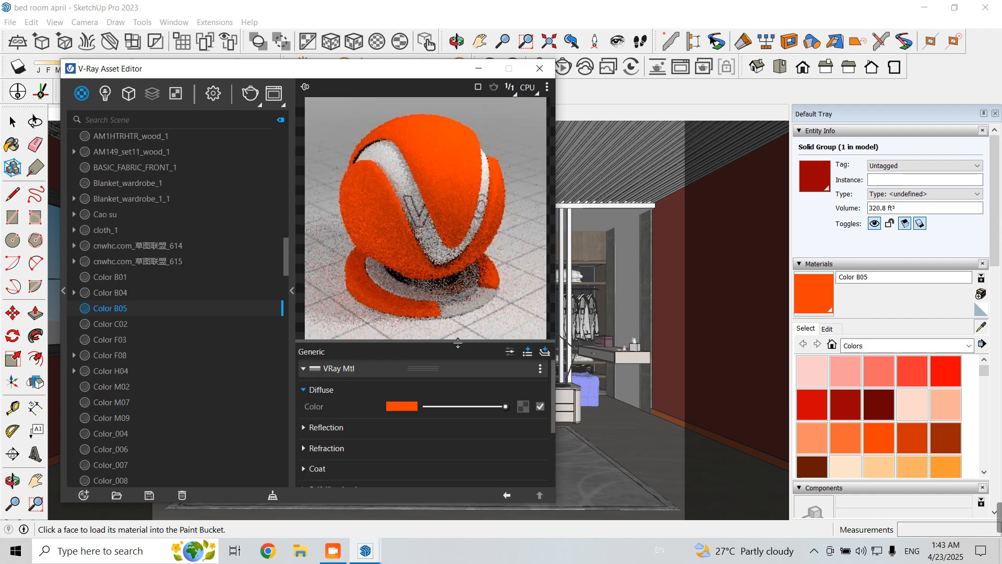
# Step: Switch to the Chaos Cosmos Browser and open the Wood category of the online materials
pyautogui.click(532, 68)
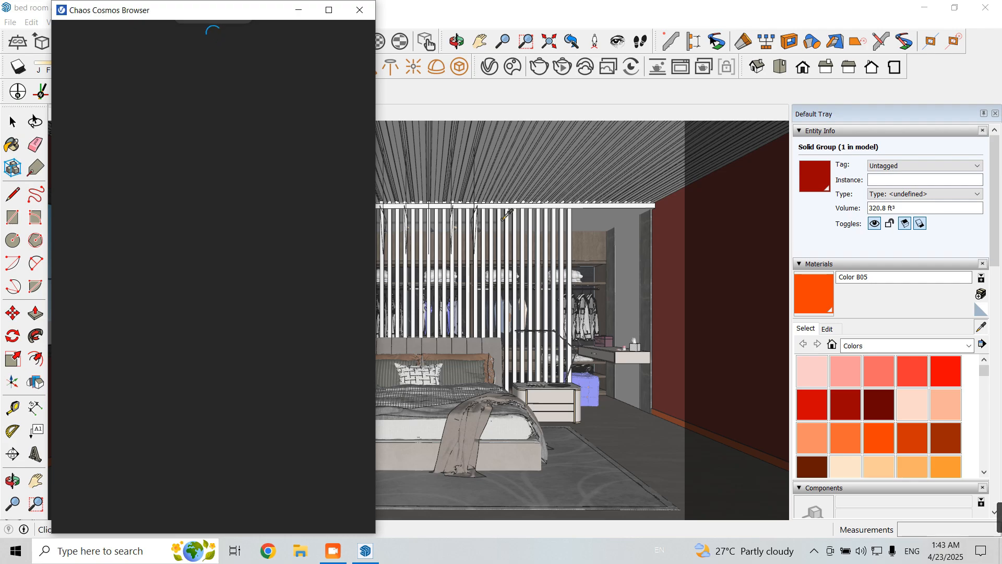
pyautogui.click(322, 61)
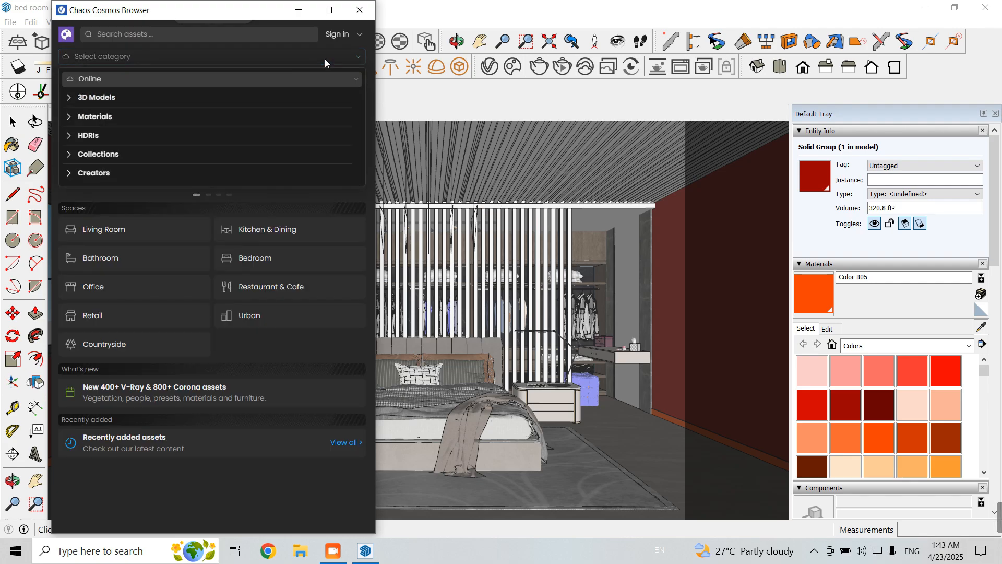
pyautogui.click(69, 118)
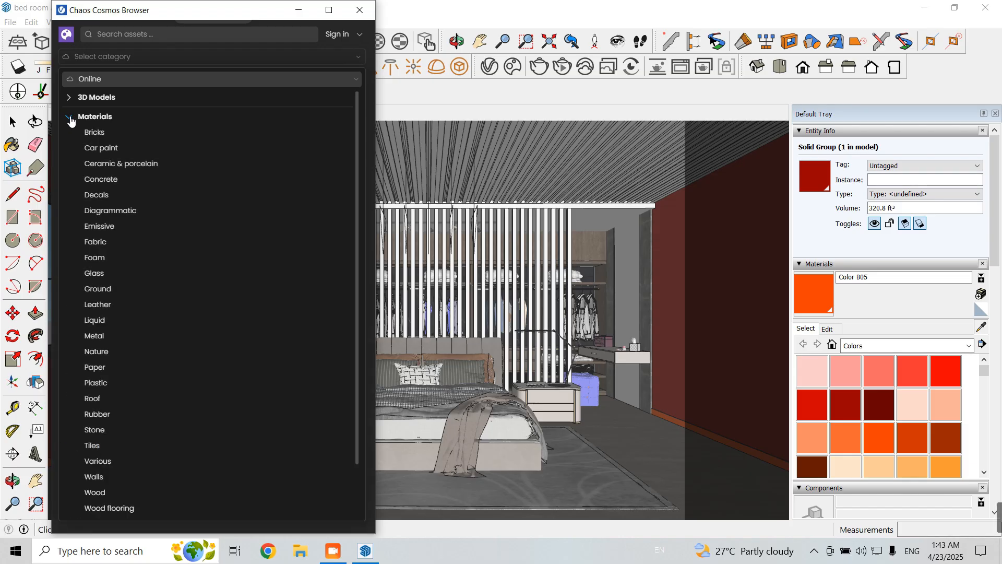
pyautogui.scroll(-2, 123, 228)
pyautogui.click(95, 435)
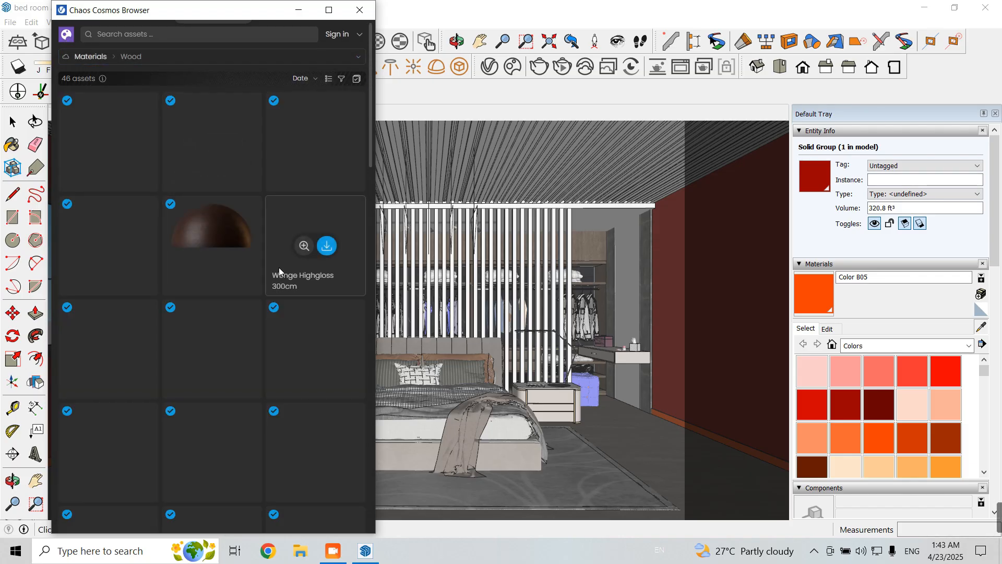
# Step: Browse the wood materials and import Oak Northland Semigloss 300cm into the scene
pyautogui.scroll(-1, 263, 305)
pyautogui.scroll(-4, 265, 302)
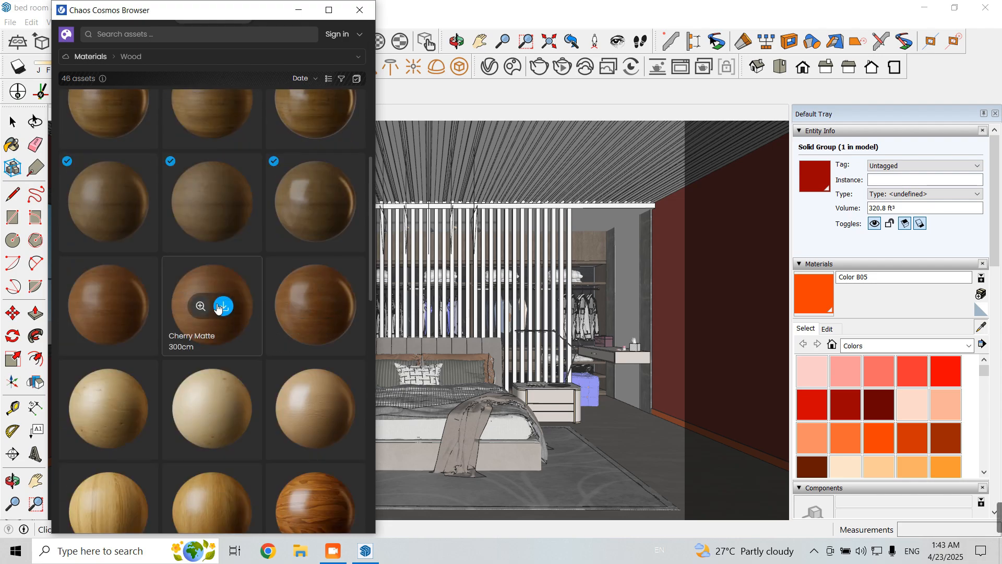
pyautogui.click(223, 306)
pyautogui.scroll(1, 157, 245)
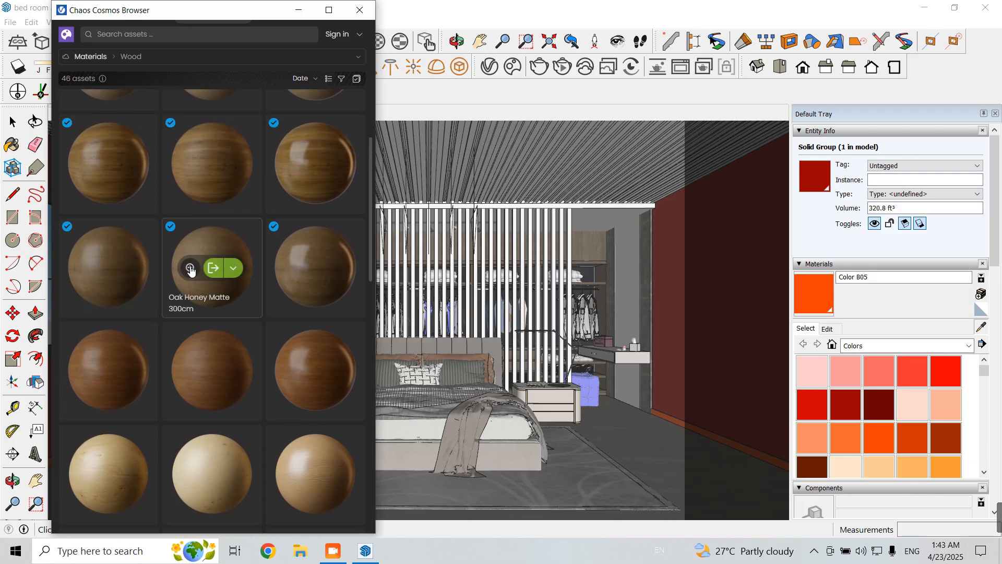
pyautogui.scroll(1, 198, 251)
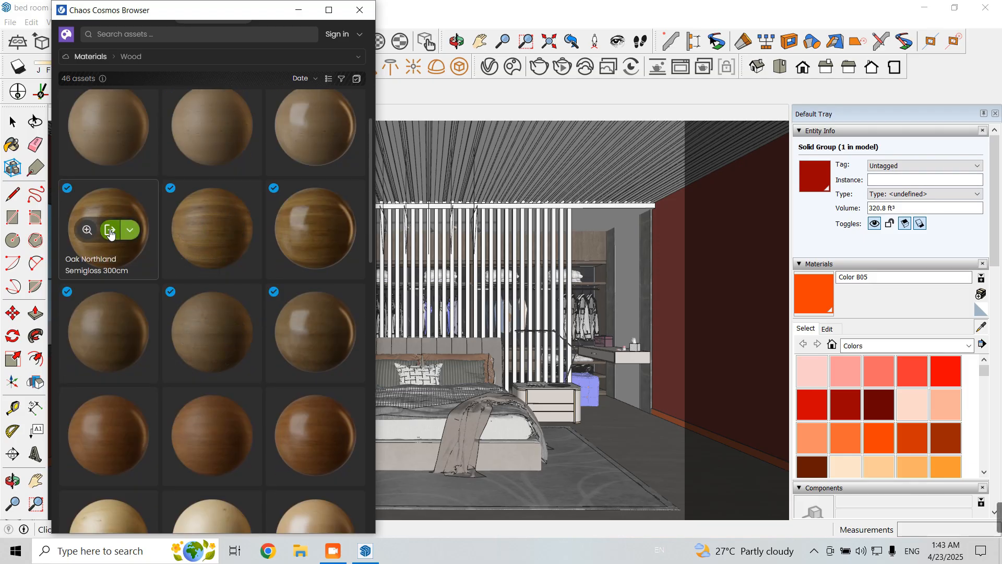
pyautogui.click(110, 232)
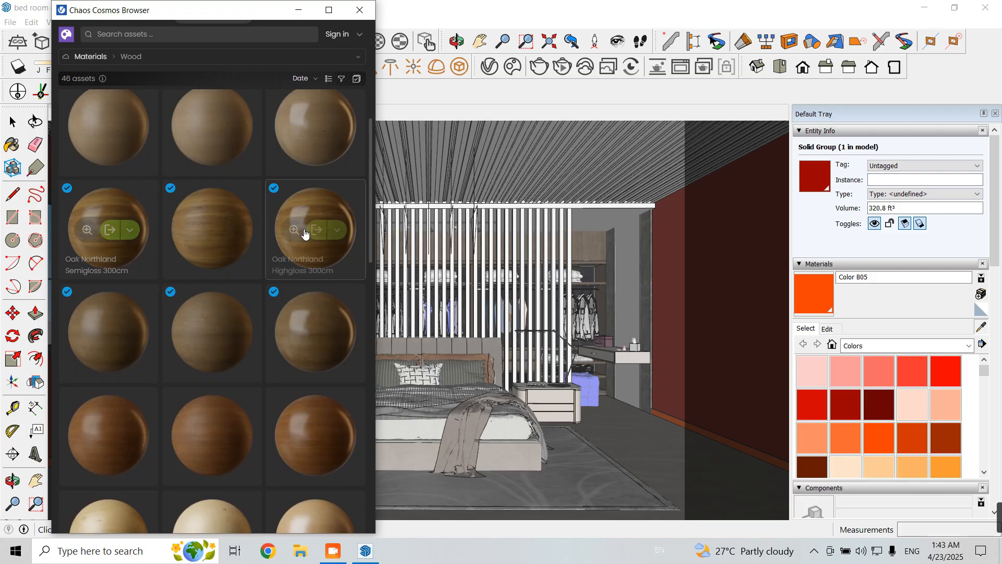
# Step: Look through the V-Ray Asset Editor's material list for the imported oak material and recheck the Cosmos wood assets
pyautogui.click(298, 10)
pyautogui.click(488, 67)
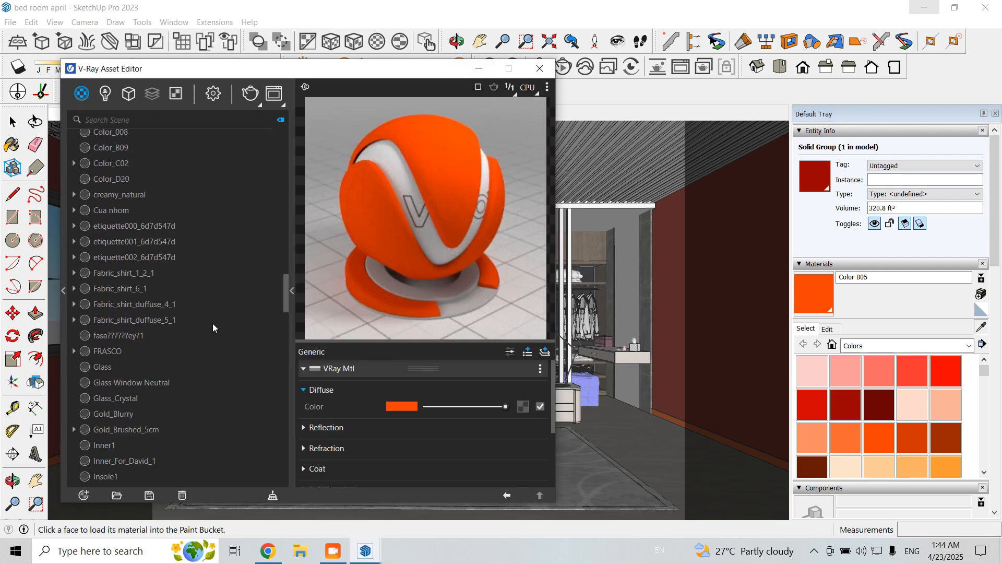
pyautogui.scroll(-15, 214, 323)
pyautogui.scroll(3, 224, 321)
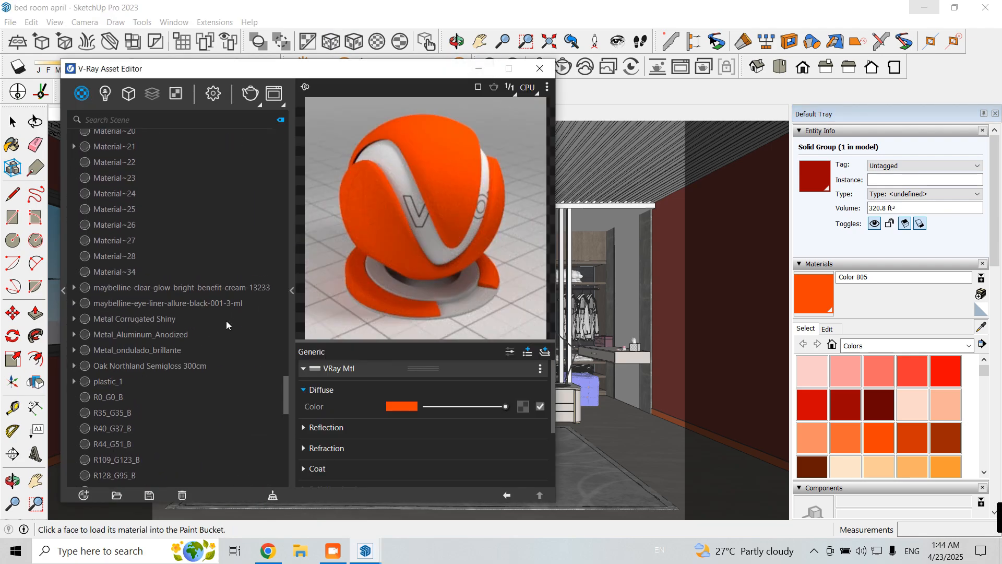
pyautogui.scroll(-15, 230, 321)
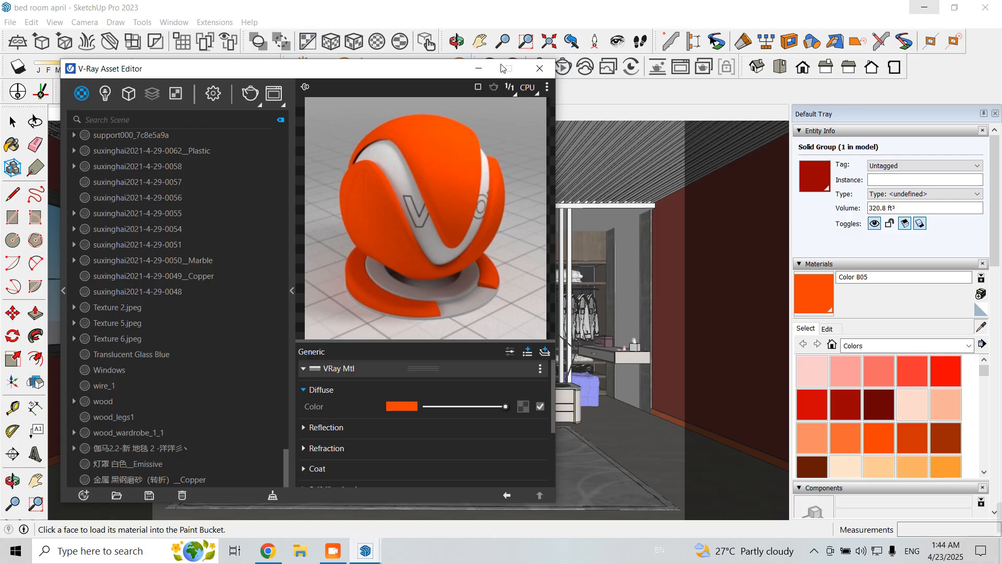
pyautogui.click(479, 68)
pyautogui.click(512, 66)
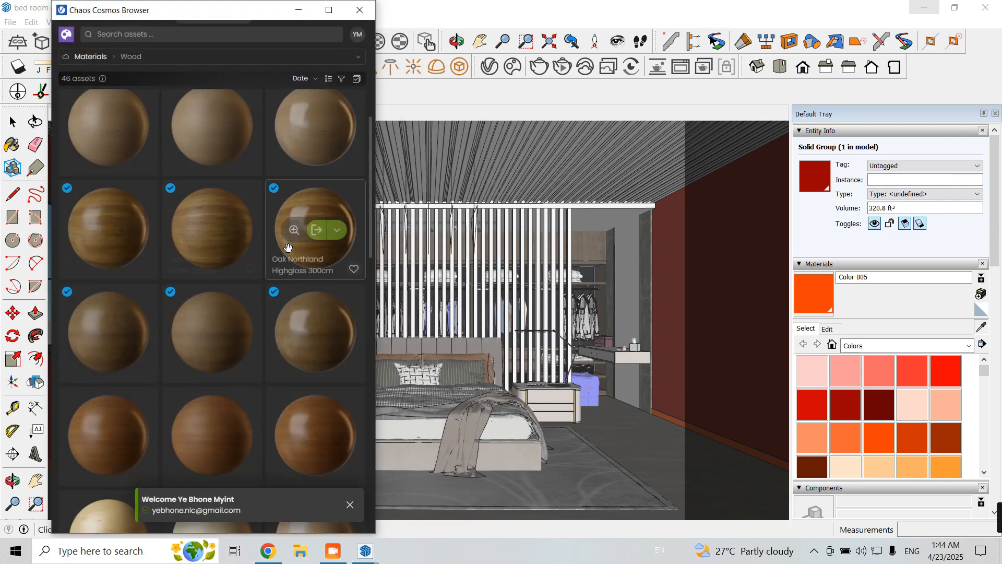
pyautogui.click(296, 11)
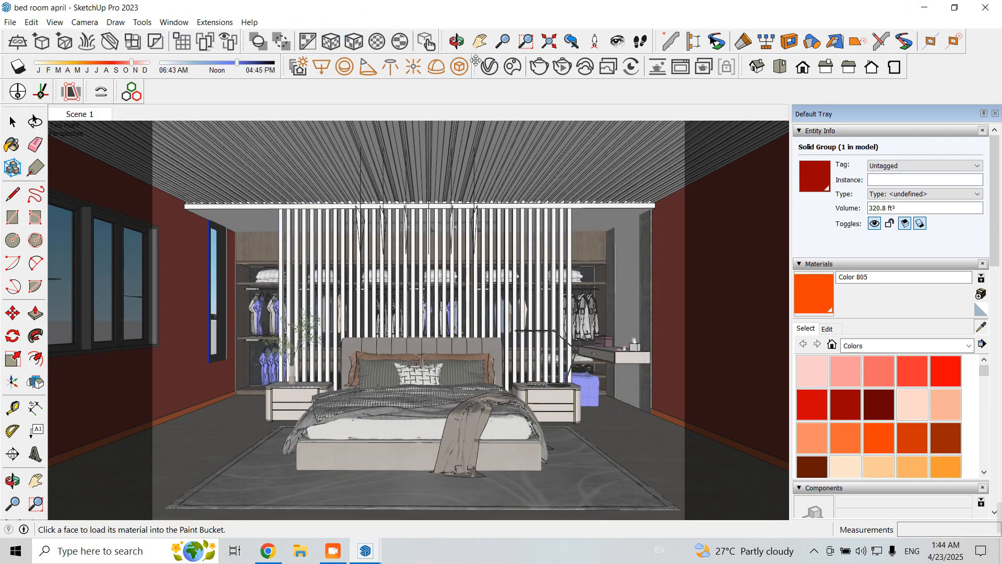
# Step: Filter the V-Ray Asset Editor's materials by "oak" and select Oak Northland Semigloss 300cm
pyautogui.click(476, 61)
pyautogui.click(174, 120)
pyautogui.write('oa')
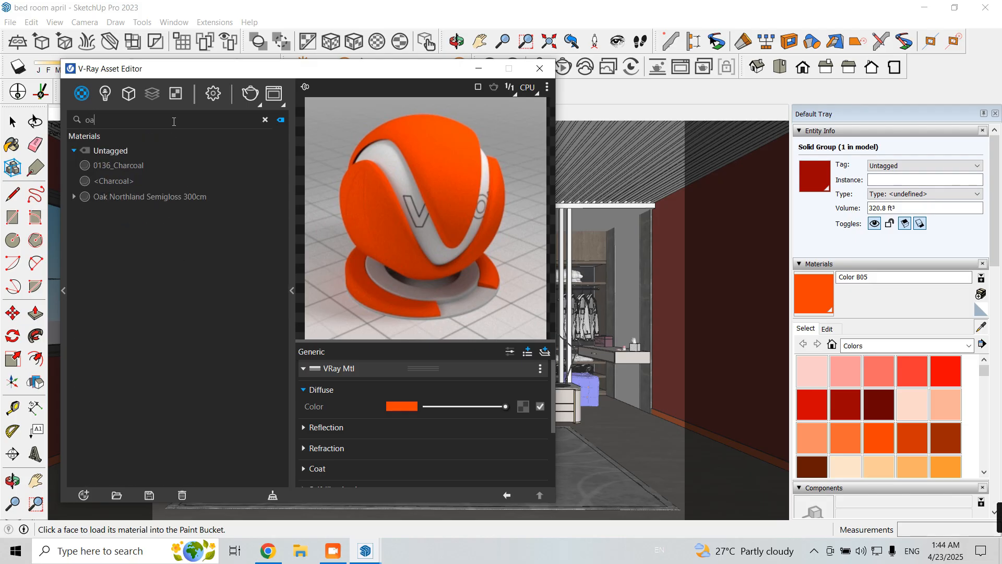
pyautogui.write('k')
pyautogui.click(186, 165)
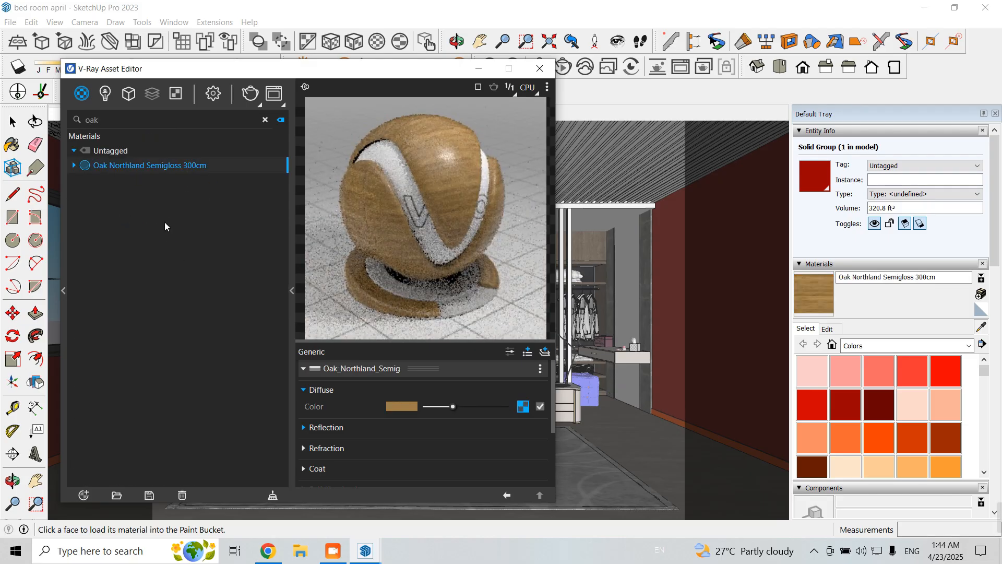
# Step: Select the wall skirting and apply the Oak Northland Semigloss 300cm material to it
pyautogui.press('space')
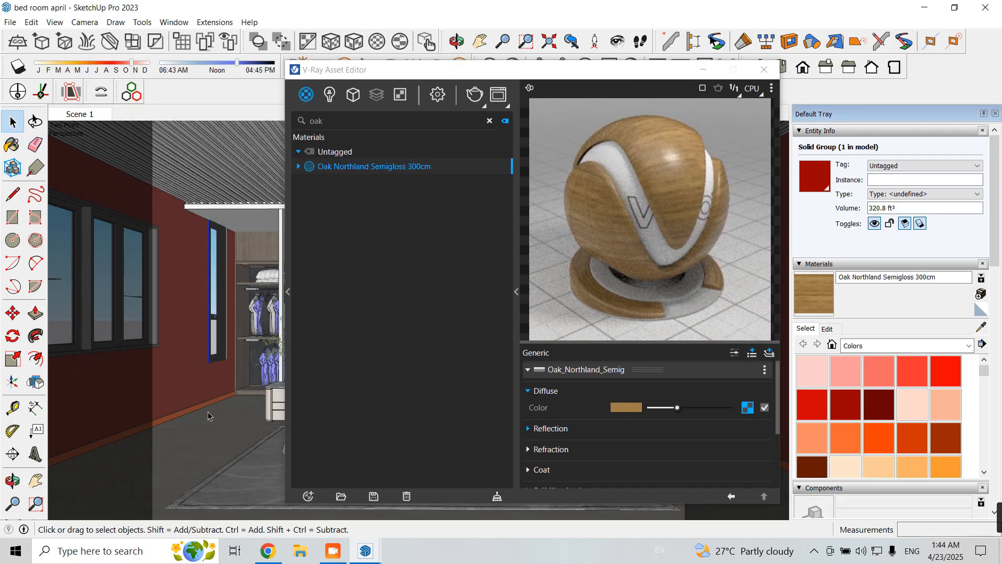
pyautogui.rightClick(437, 173)
pyautogui.click(462, 192)
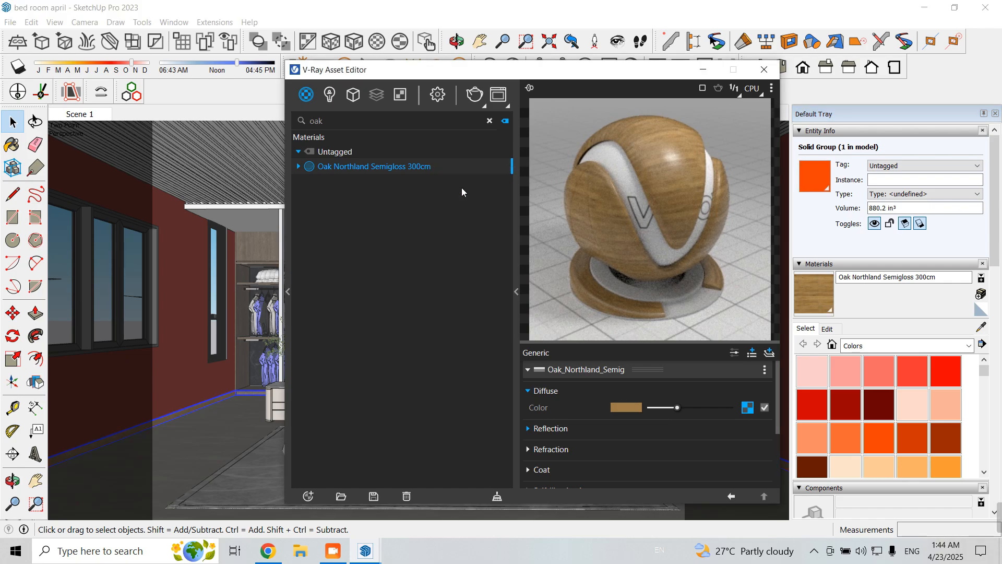
pyautogui.click(703, 69)
# Step: Set the skirting oak texture's width to 2' 10 1/8" with proportions locked, and return to the Scene 1 view
pyautogui.scroll(10, 675, 374)
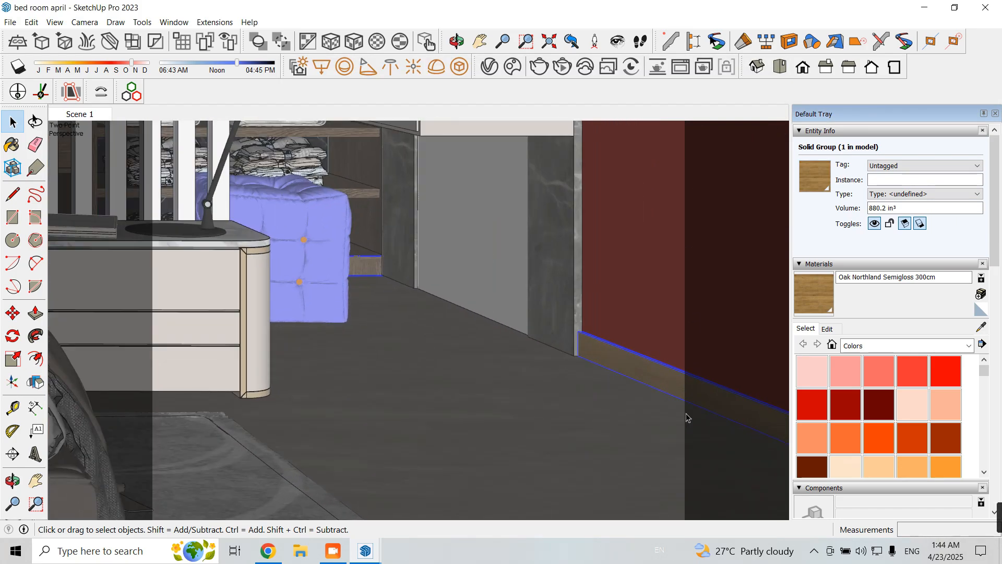
pyautogui.moveTo(674, 376); pyautogui.dragTo(727, 369, button='middle')
pyautogui.click(829, 332)
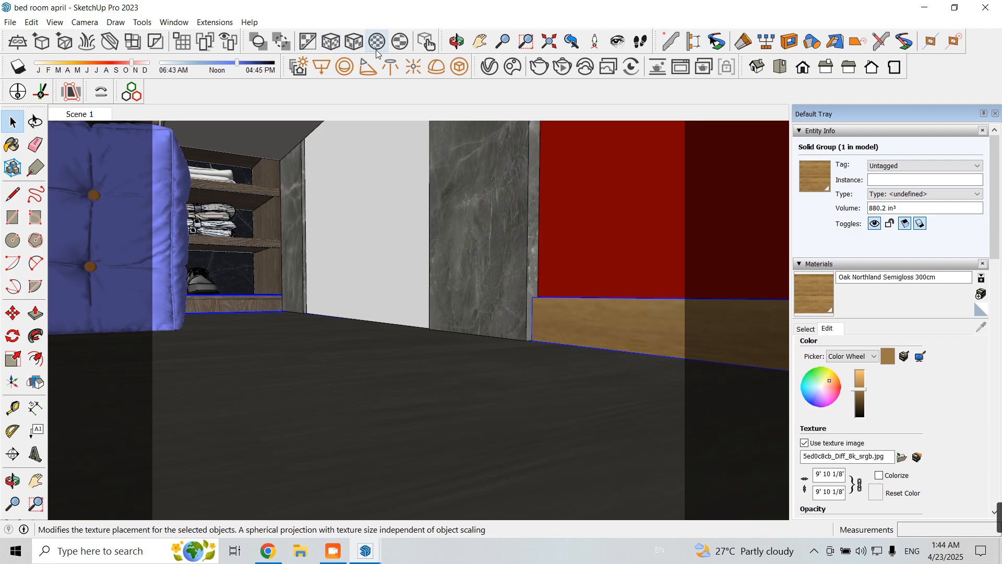
pyautogui.moveTo(586, 336); pyautogui.dragTo(623, 403, button='middle')
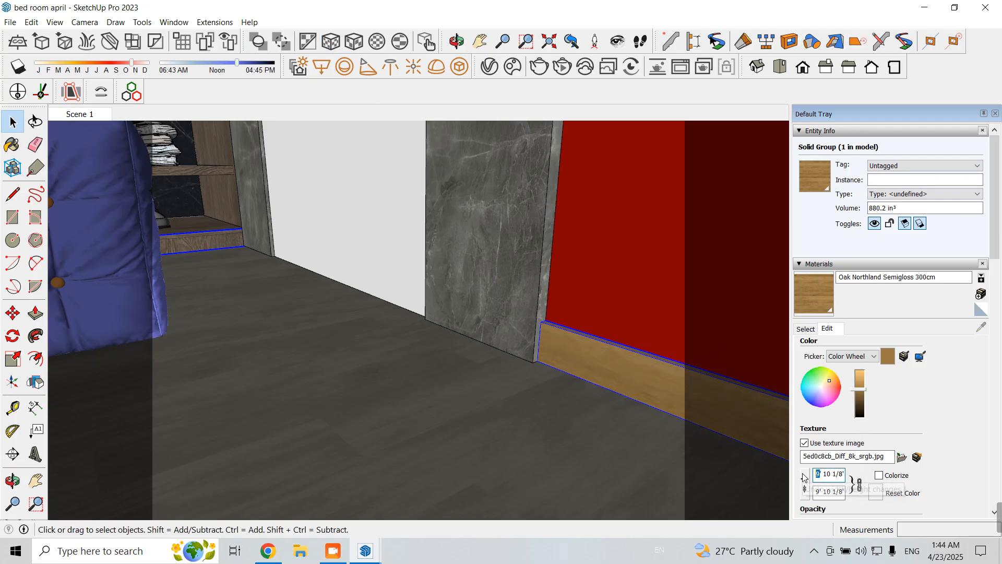
pyautogui.write('2')
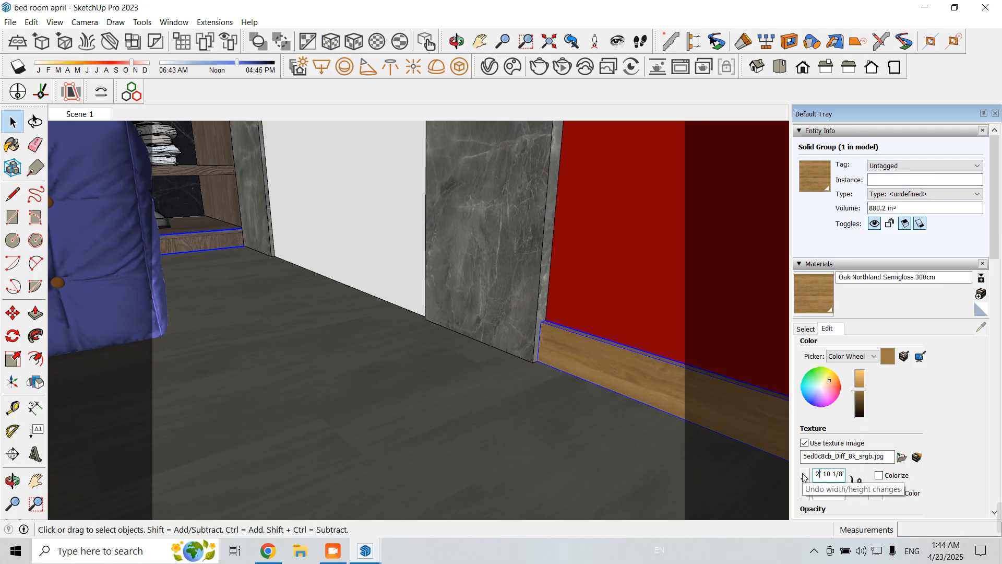
pyautogui.click(84, 114)
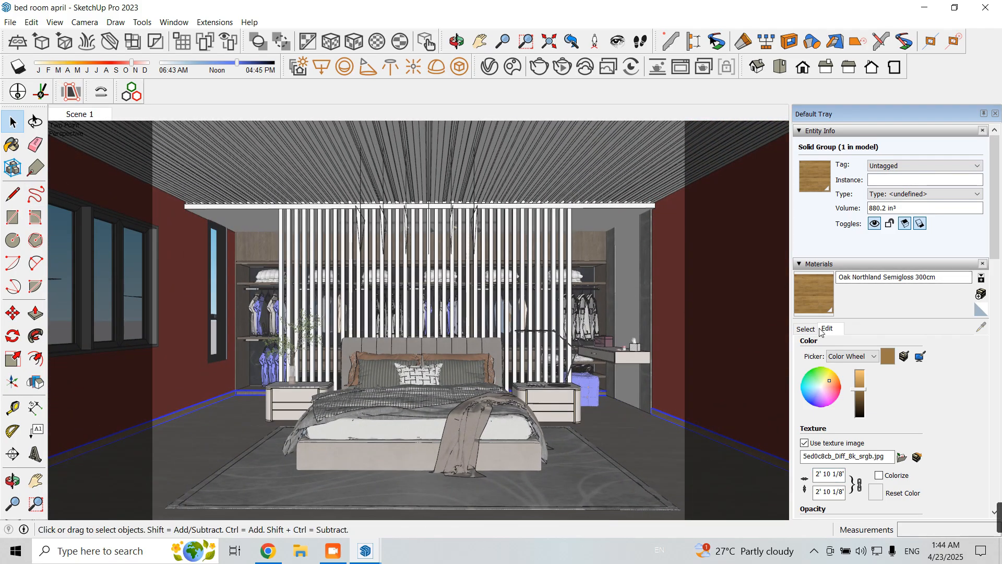
# Step: Sample the side wall's Color A07 material and make it editable as a V-Ray material in the Asset Editor
pyautogui.click(807, 329)
pyautogui.click(981, 327)
pyautogui.click(197, 301)
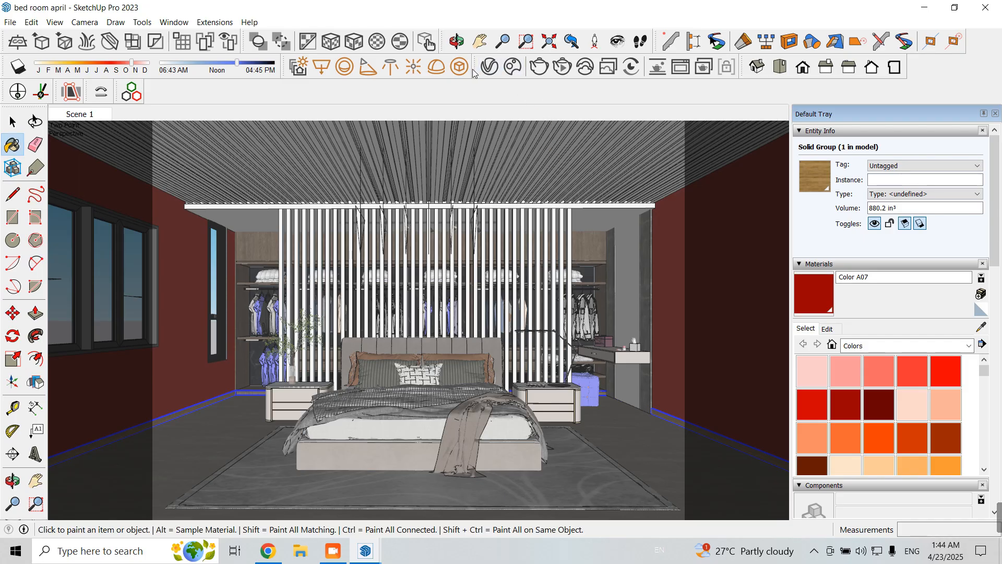
pyautogui.click(489, 67)
pyautogui.moveTo(571, 73); pyautogui.dragTo(445, 64)
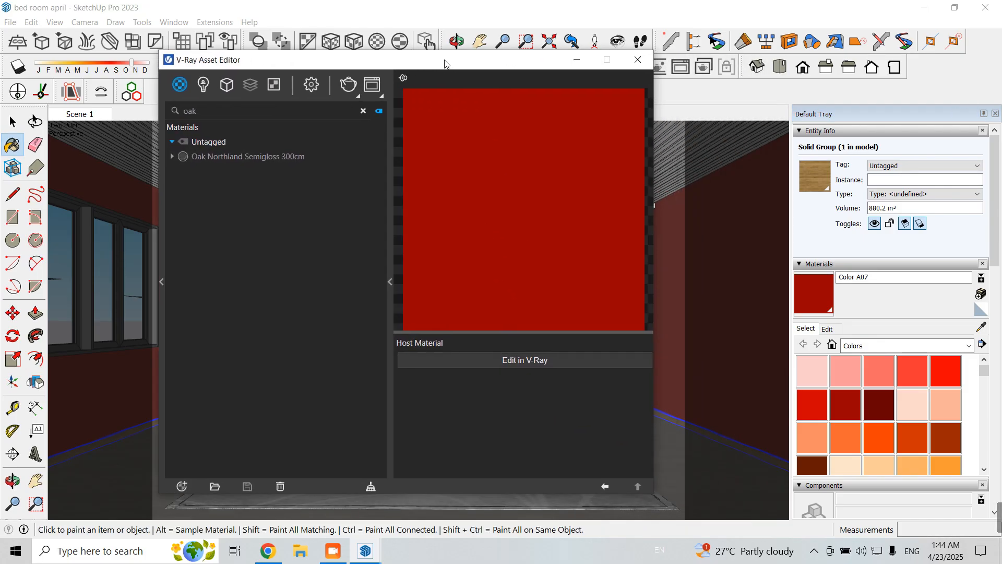
pyautogui.click(525, 359)
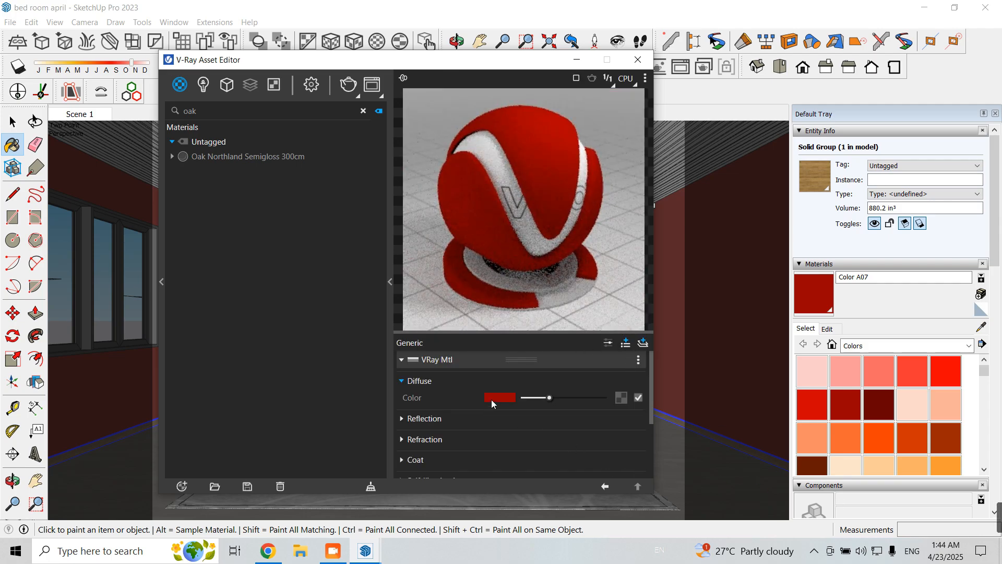
# Step: Change the wall material's diffuse color to an off-white of R 0.956, G 0.952, B 0.952
pyautogui.click(492, 399)
pyautogui.click(698, 160)
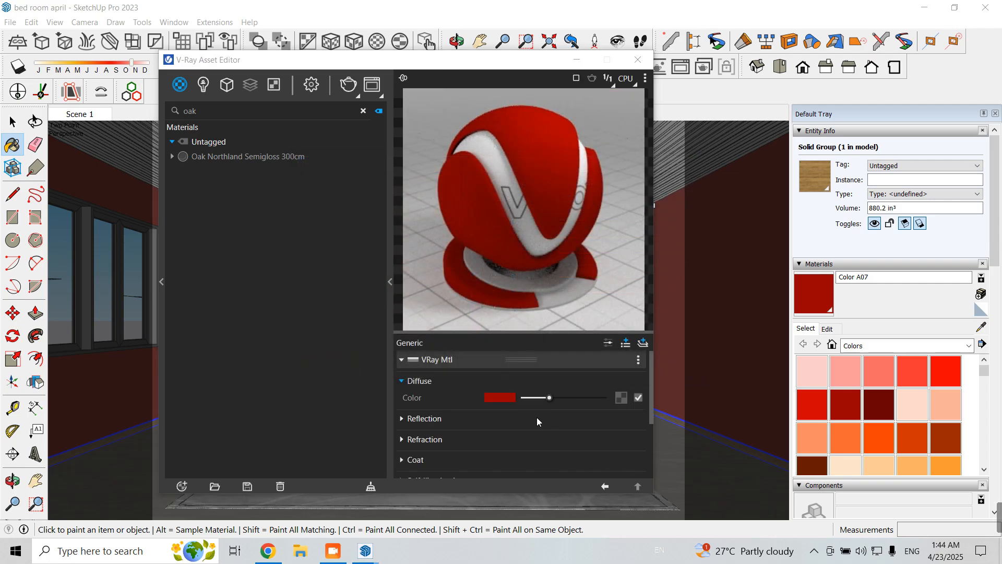
pyautogui.moveTo(550, 398); pyautogui.dragTo(564, 399)
pyautogui.moveTo(599, 400); pyautogui.dragTo(604, 398)
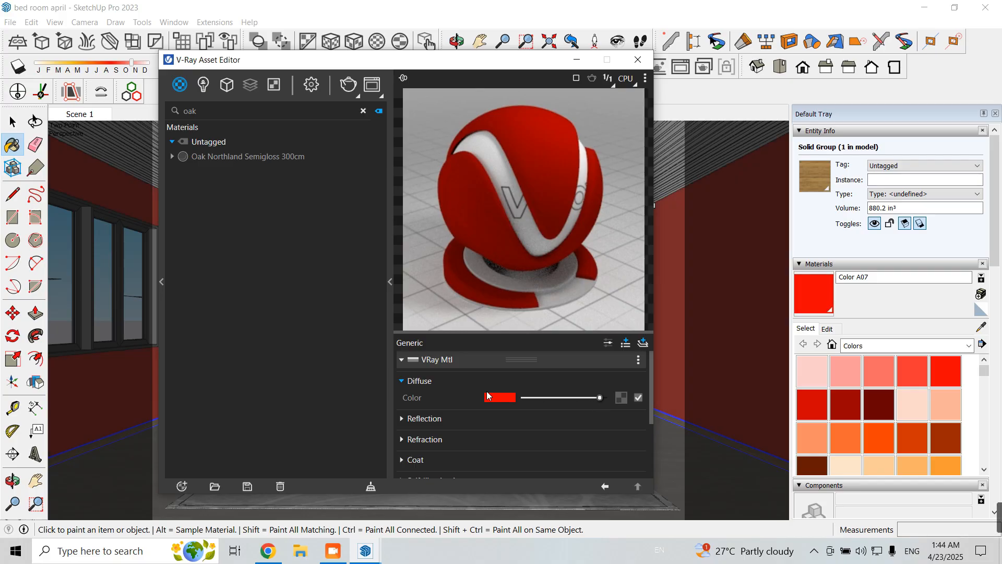
pyautogui.click(487, 397)
pyautogui.moveTo(317, 292); pyautogui.dragTo(133, 139)
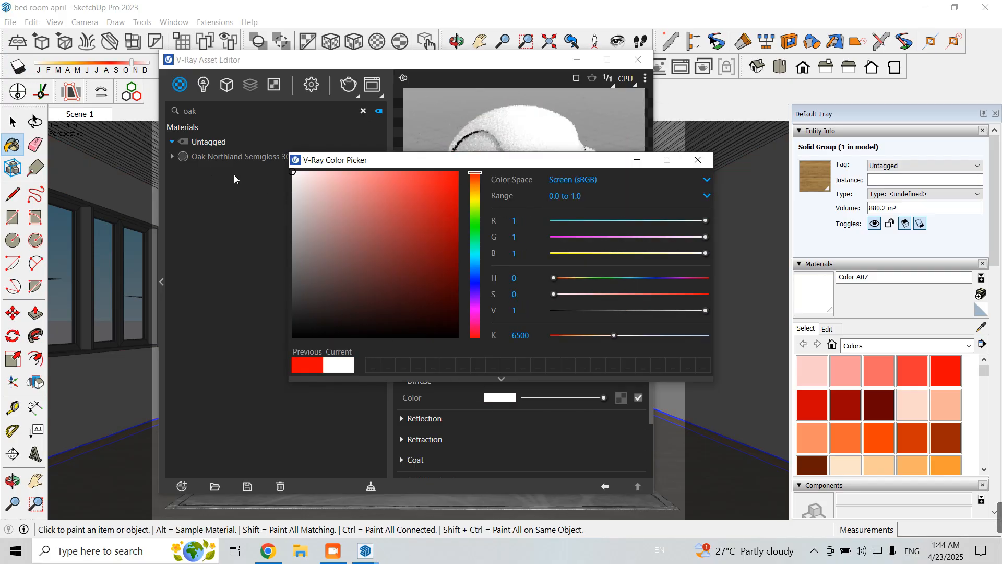
pyautogui.click(293, 176)
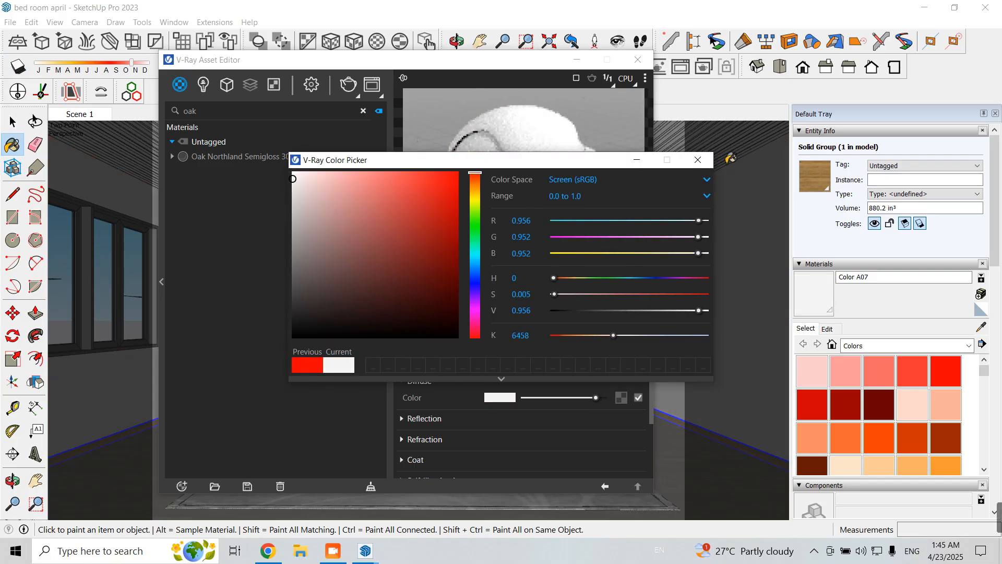
pyautogui.click(698, 160)
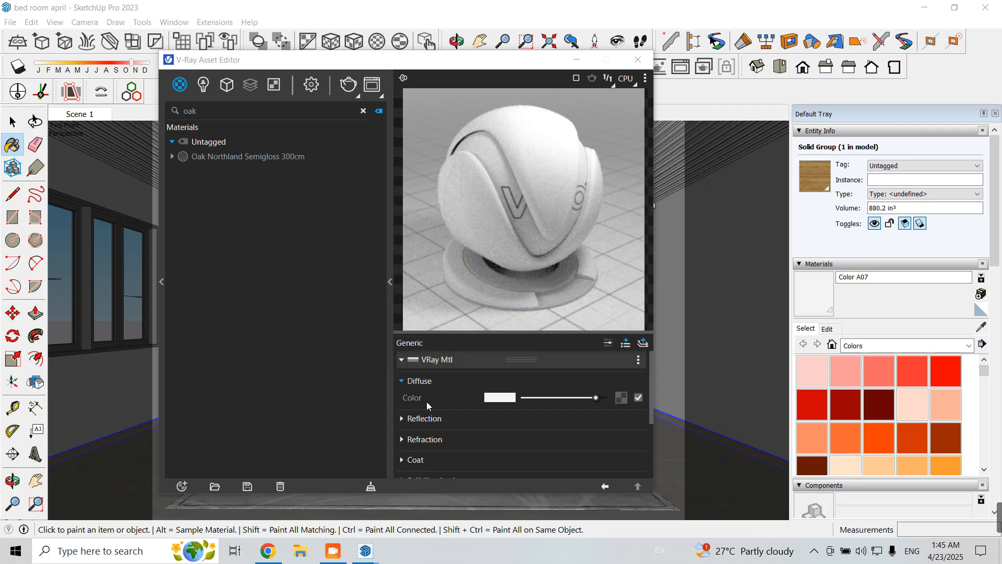
# Step: Load the Wall Gloss Map bitmap into the wall material's reflection glossiness and set its reflection color to white
pyautogui.scroll(-4, 484, 429)
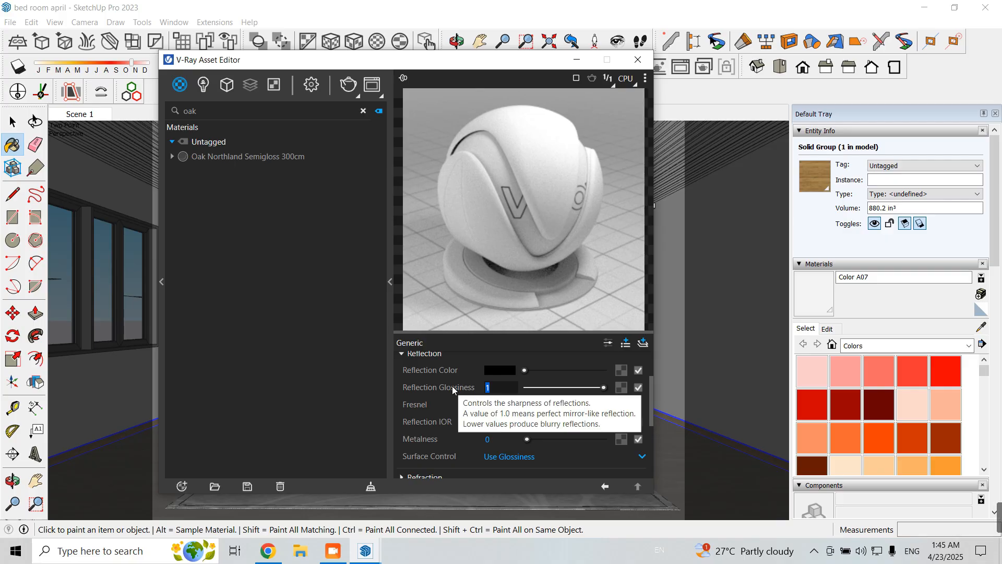
pyautogui.click(621, 388)
pyautogui.click(569, 93)
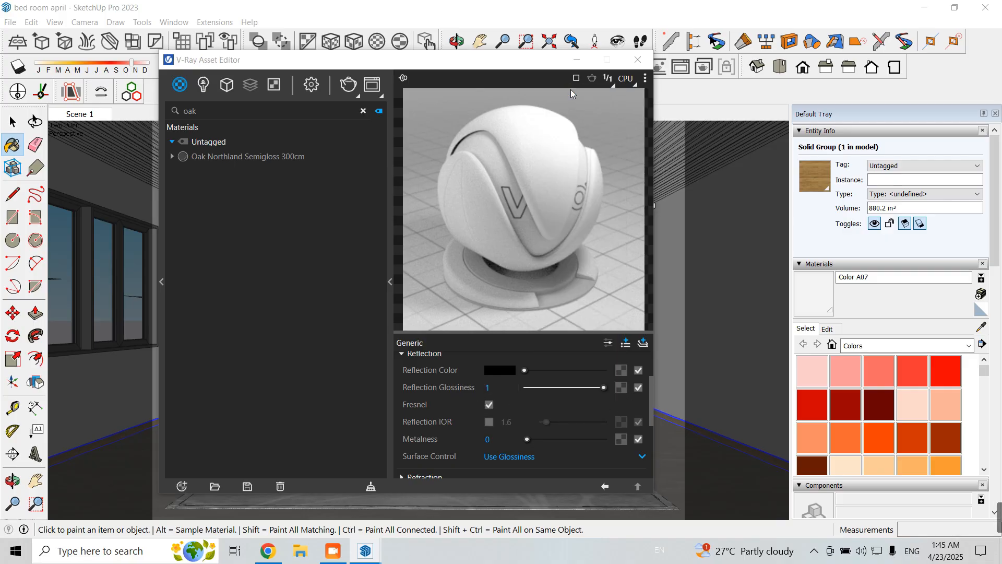
pyautogui.click(385, 256)
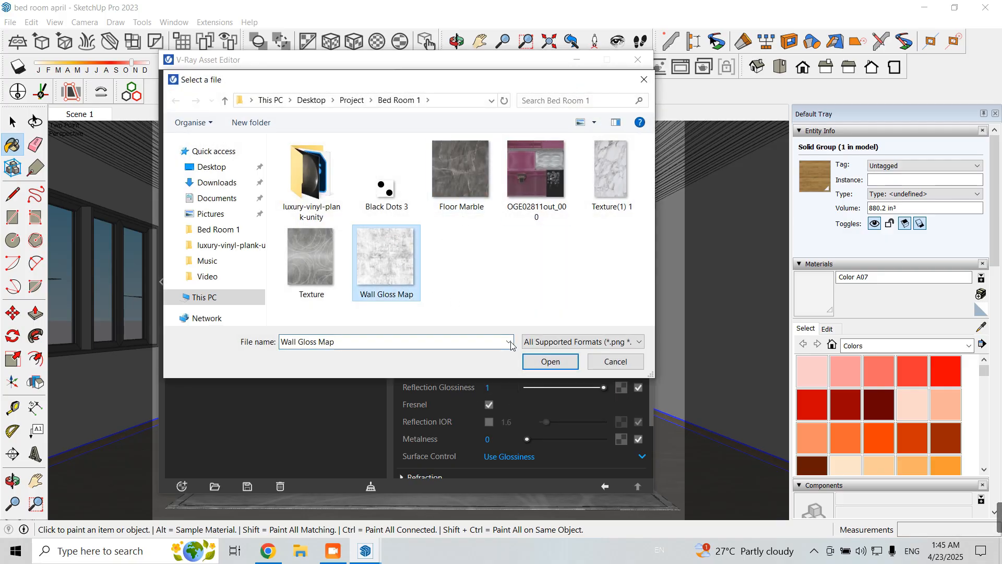
pyautogui.click(545, 361)
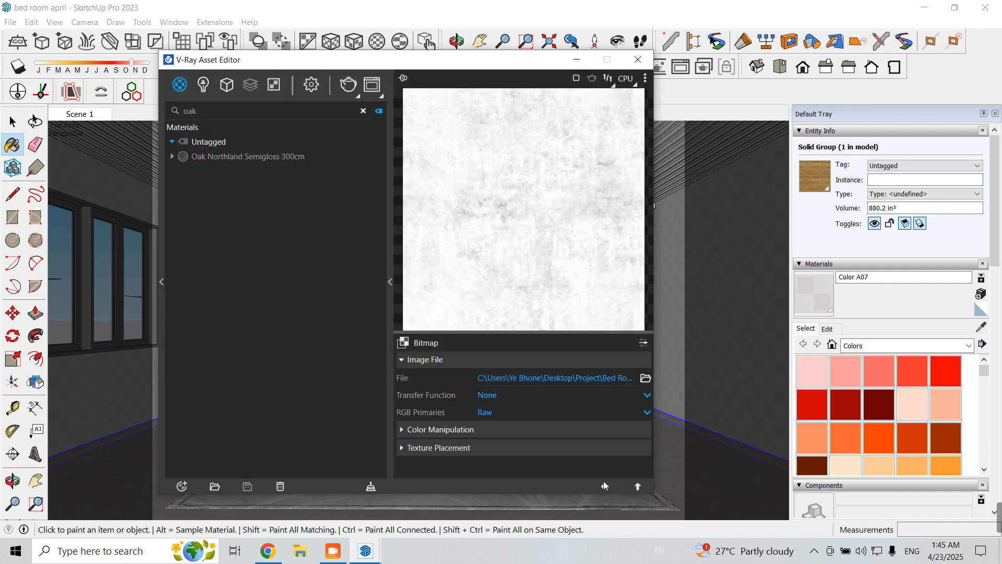
pyautogui.click(605, 486)
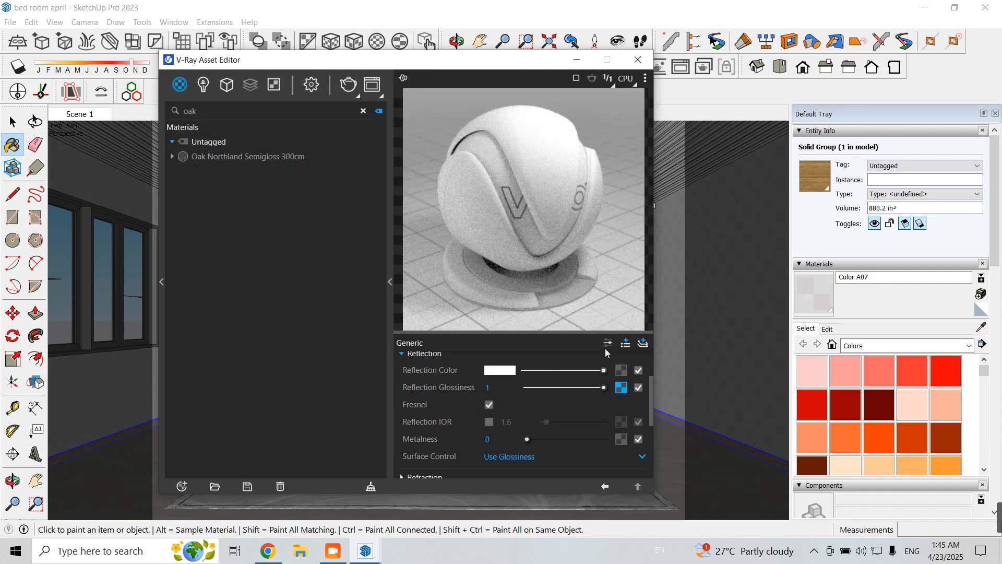
# Step: Change the wall material's reflection BRDF to Ward
pyautogui.scroll(-3, 509, 412)
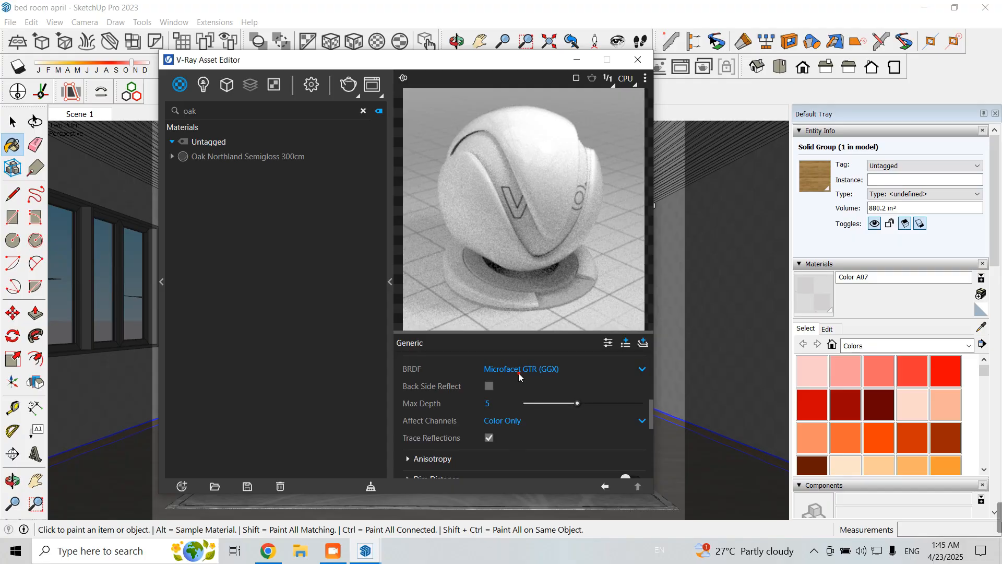
pyautogui.click(518, 373)
pyautogui.click(502, 420)
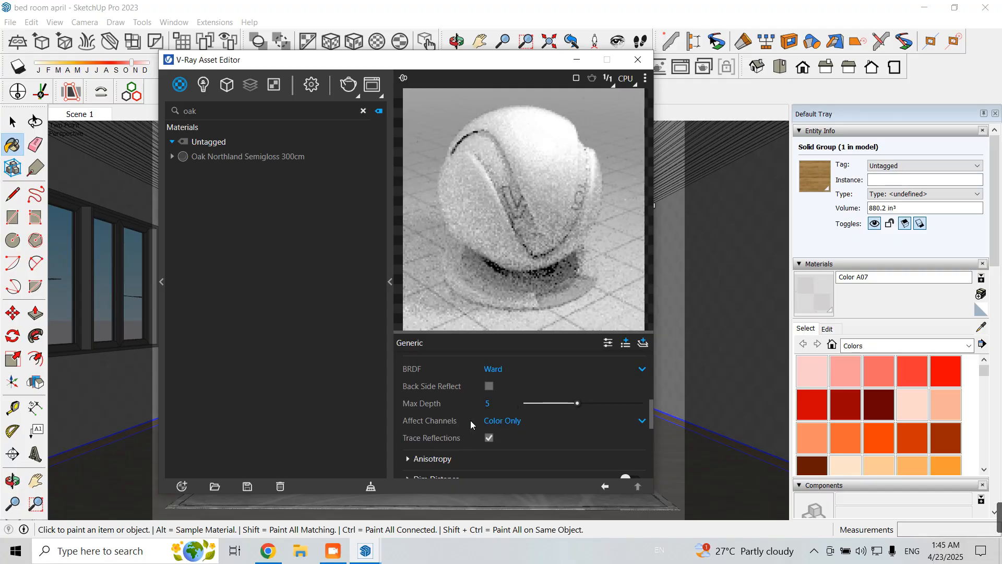
pyautogui.scroll(3, 462, 421)
# Step: Switch the wall material's preview scene to Wall and review its BRDF and reflection settings
pyautogui.click(645, 79)
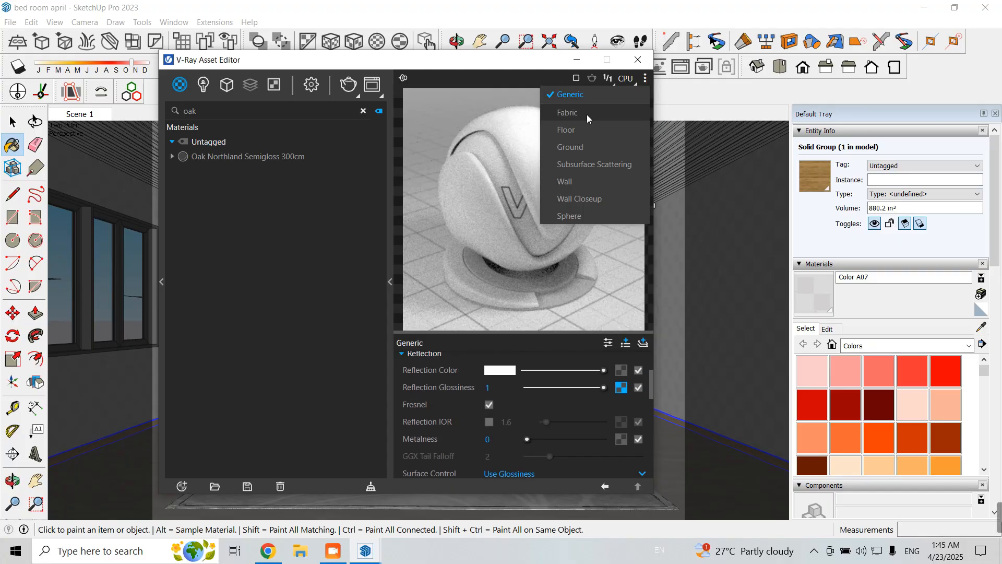
pyautogui.click(566, 130)
pyautogui.click(645, 79)
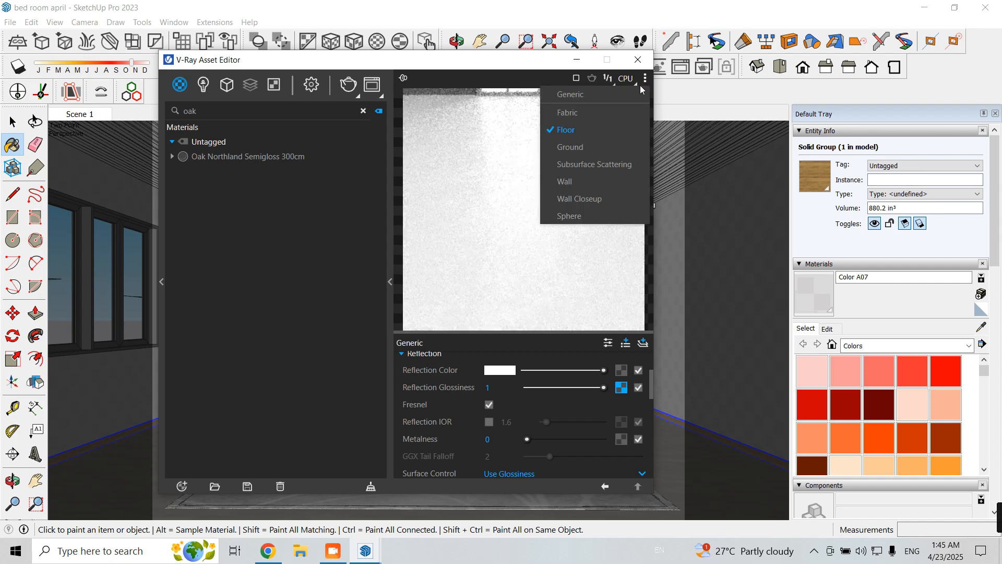
pyautogui.click(582, 181)
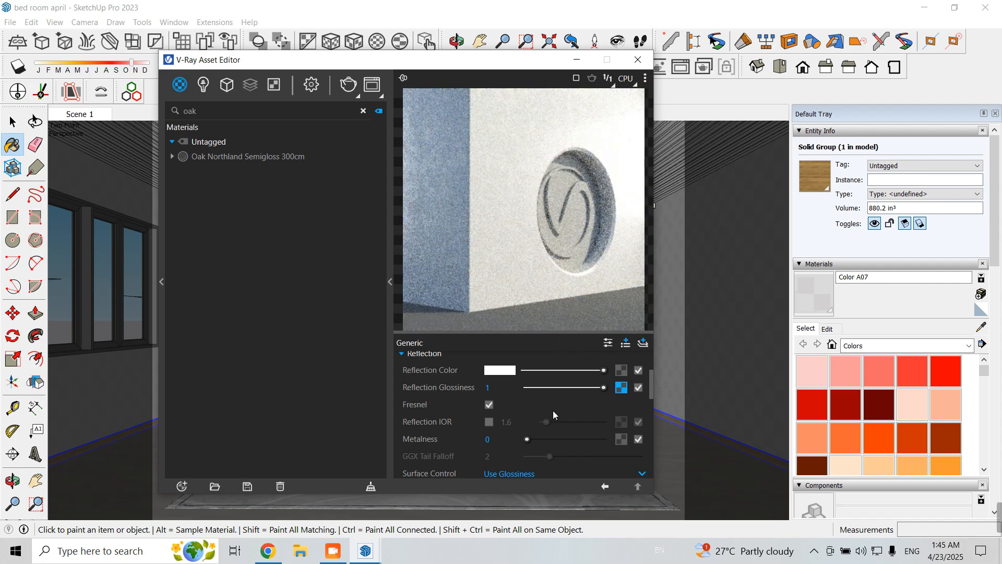
pyautogui.scroll(-3, 524, 412)
pyautogui.click(508, 432)
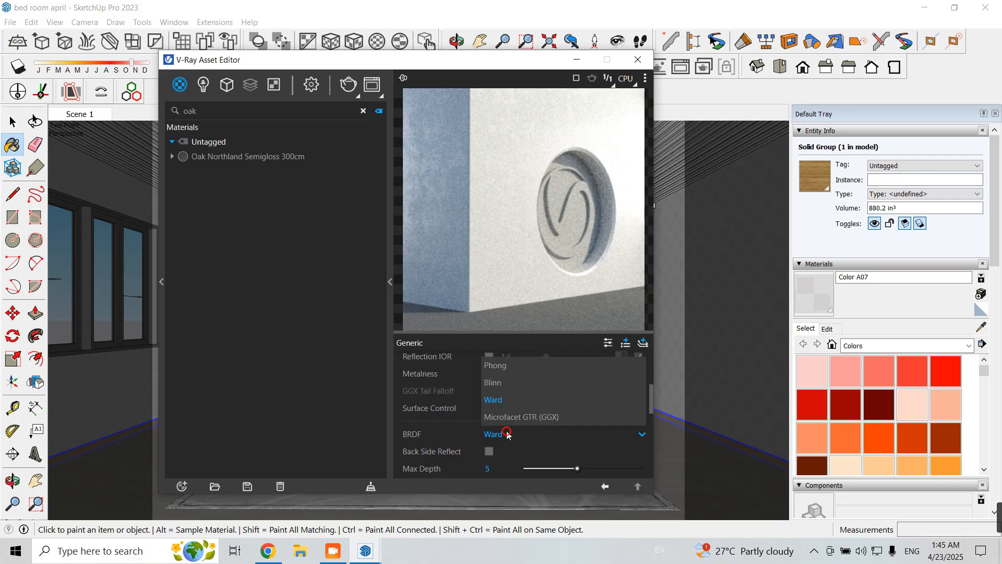
pyautogui.click(506, 430)
pyautogui.scroll(3, 527, 412)
pyautogui.scroll(3, 549, 411)
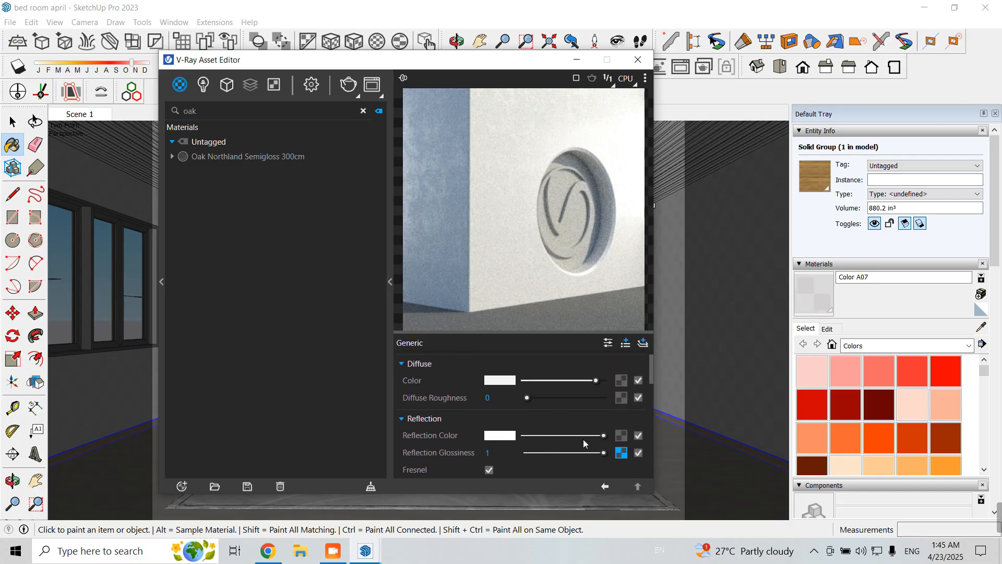
# Step: Darken the wall material's reflection color to a light grey and paste a copy of the glossiness map into its reflection color texture slot
pyautogui.click(562, 435)
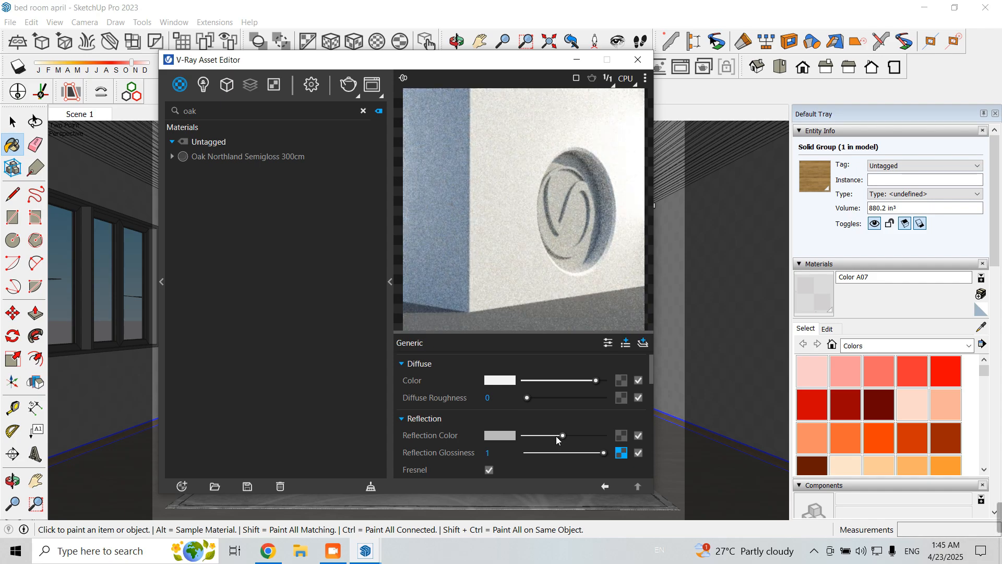
pyautogui.rightClick(624, 454)
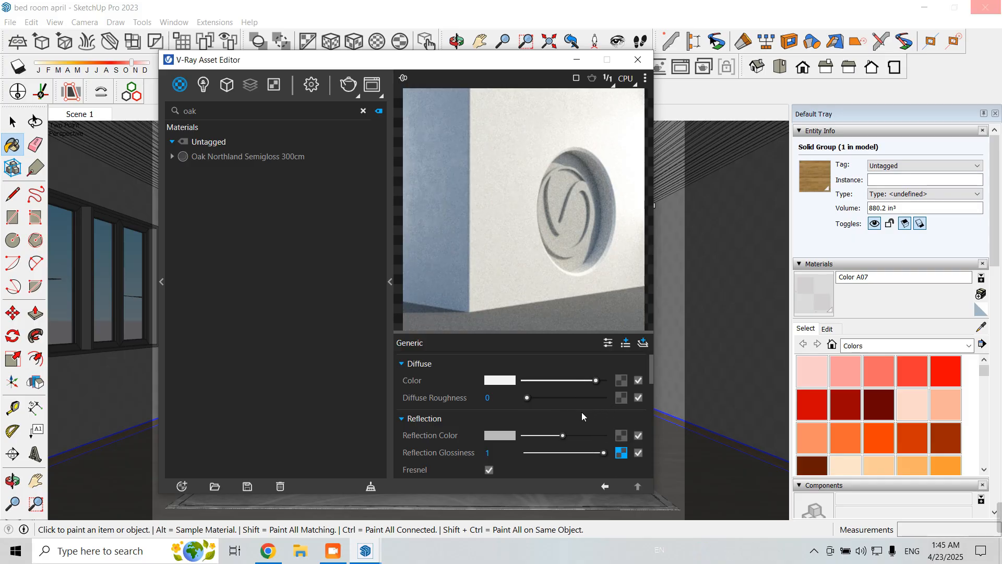
pyautogui.scroll(-2, 581, 412)
pyautogui.scroll(2, 584, 410)
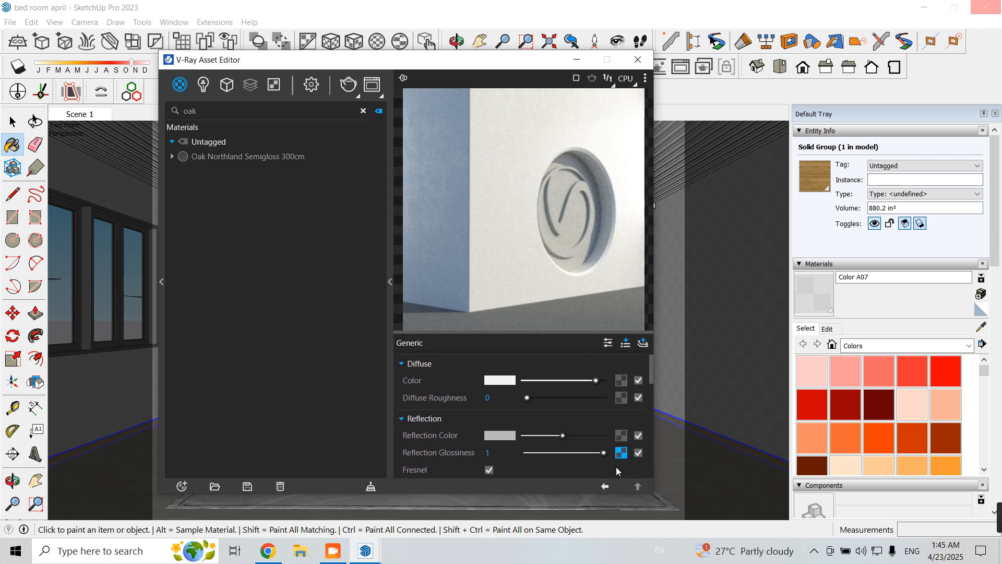
pyautogui.rightClick(619, 455)
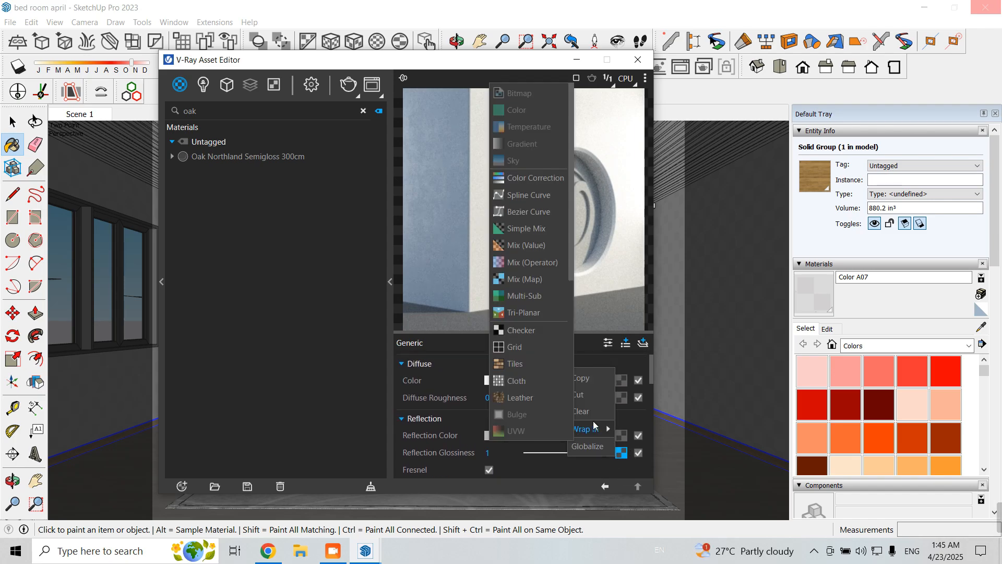
pyautogui.click(591, 382)
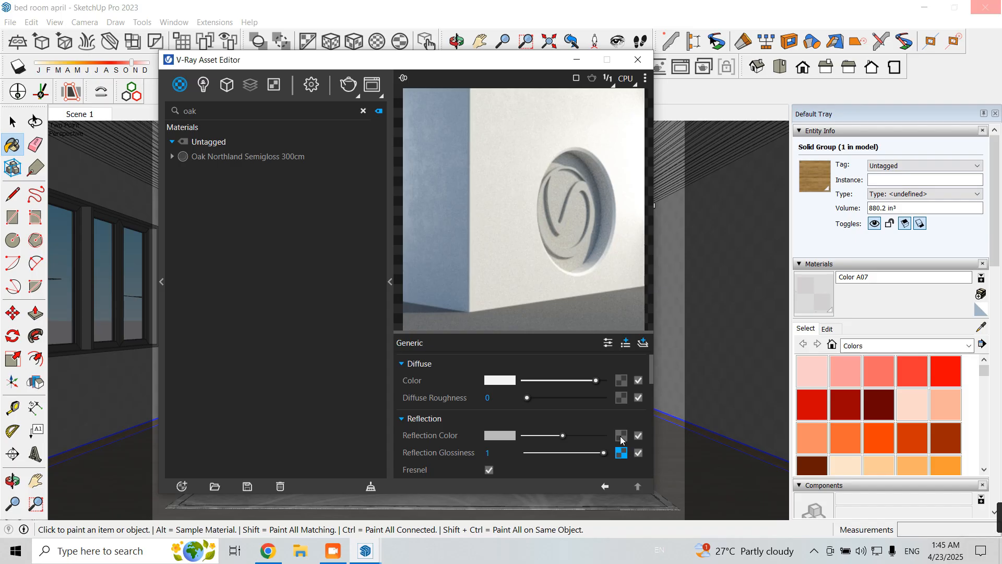
pyautogui.rightClick(621, 440)
pyautogui.click(581, 446)
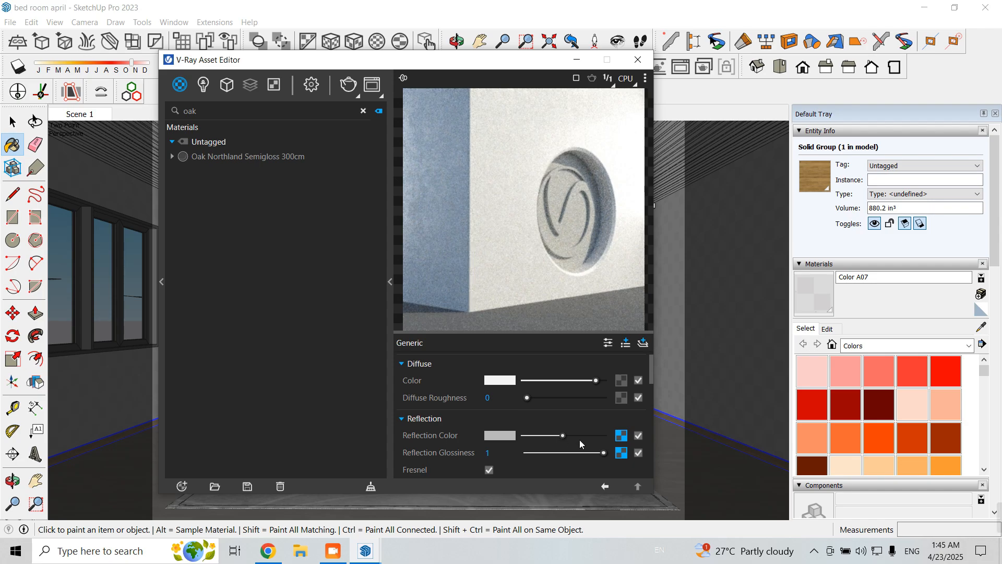
pyautogui.click(638, 59)
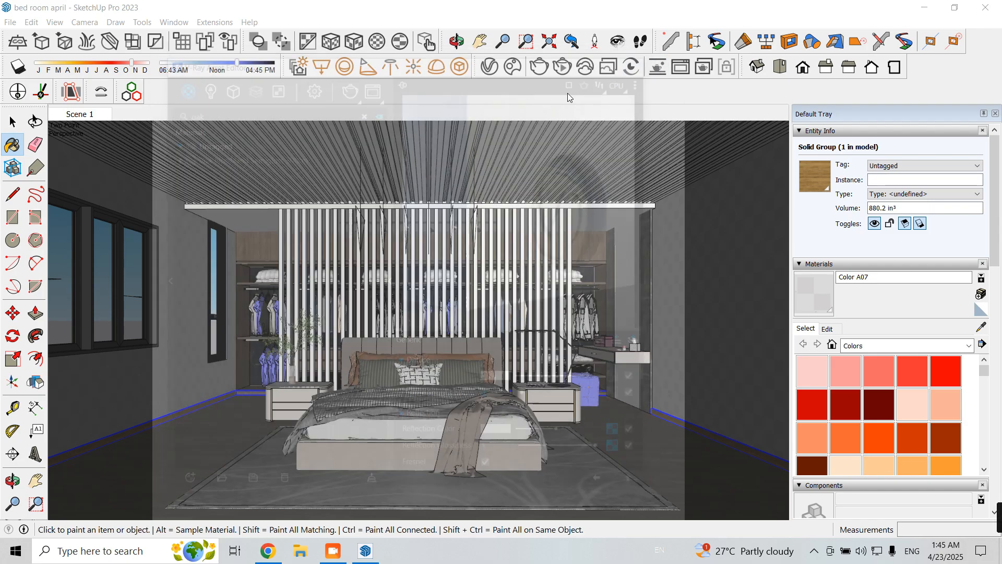
# Step: Sample the side wall's Color A07 material and set its texture width to 30" with proportions locked
pyautogui.click(12, 122)
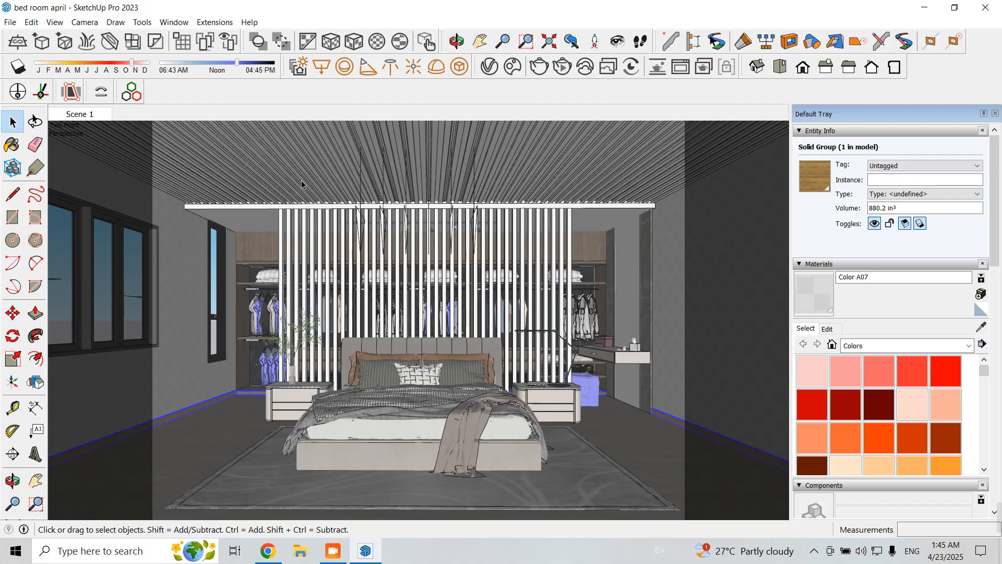
pyautogui.moveTo(628, 321); pyautogui.dragTo(622, 269, button='middle')
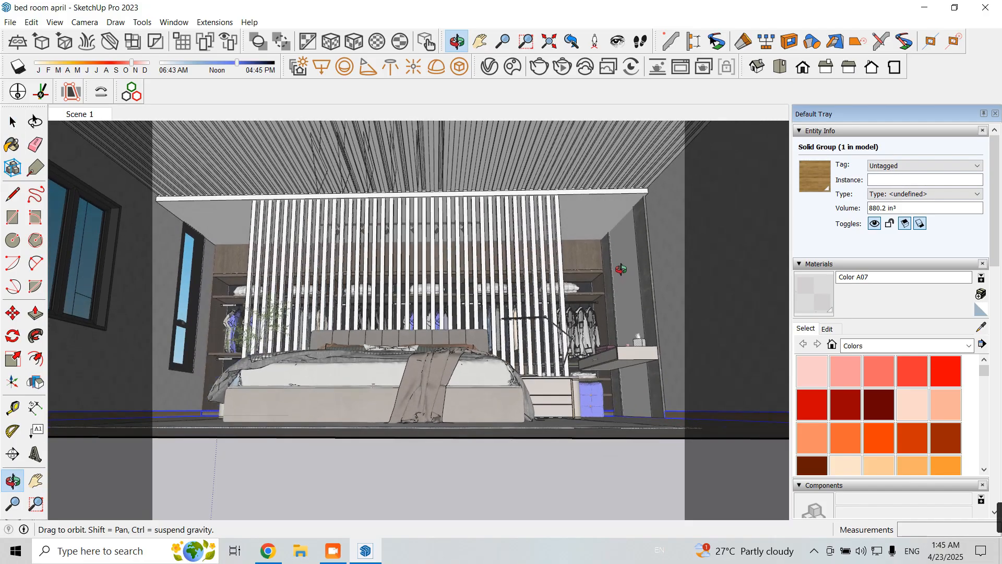
pyautogui.click(981, 327)
pyautogui.click(673, 217)
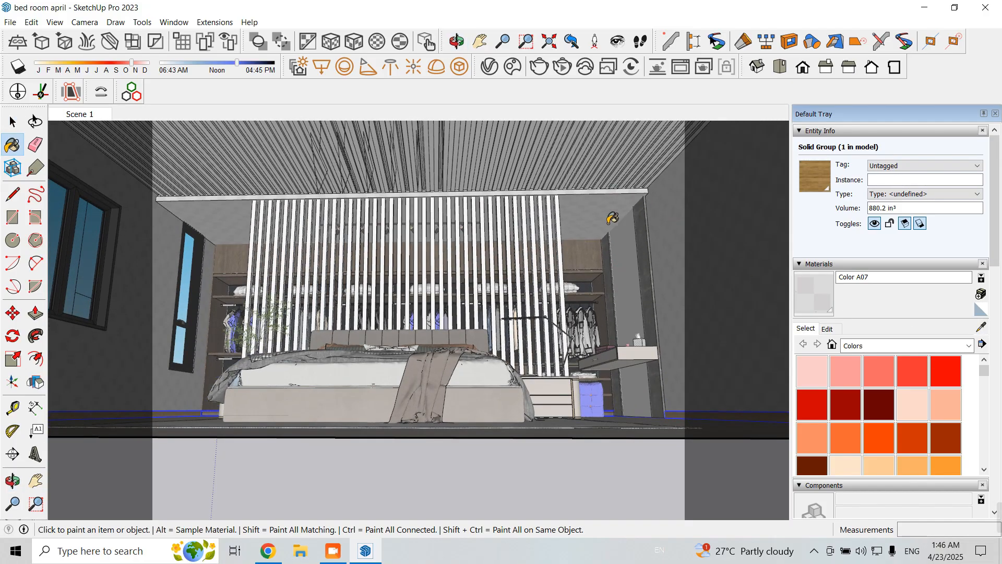
pyautogui.moveTo(614, 206)
pyautogui.mouseDown(button='middle')
pyautogui.moveTo(627, 245)
pyautogui.moveTo(677, 271)
pyautogui.mouseUp(button='middle')
pyautogui.click(827, 328)
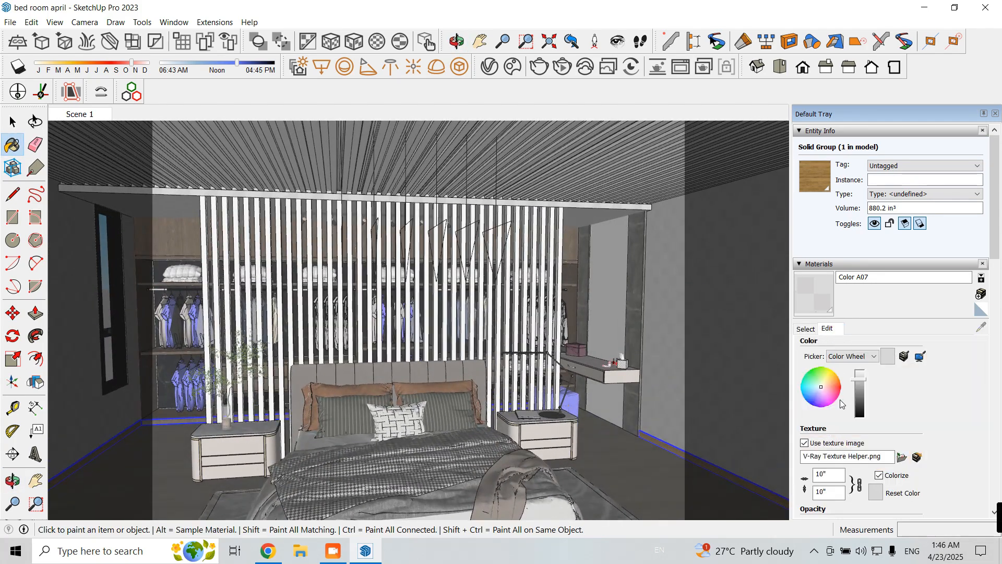
pyautogui.click(819, 474)
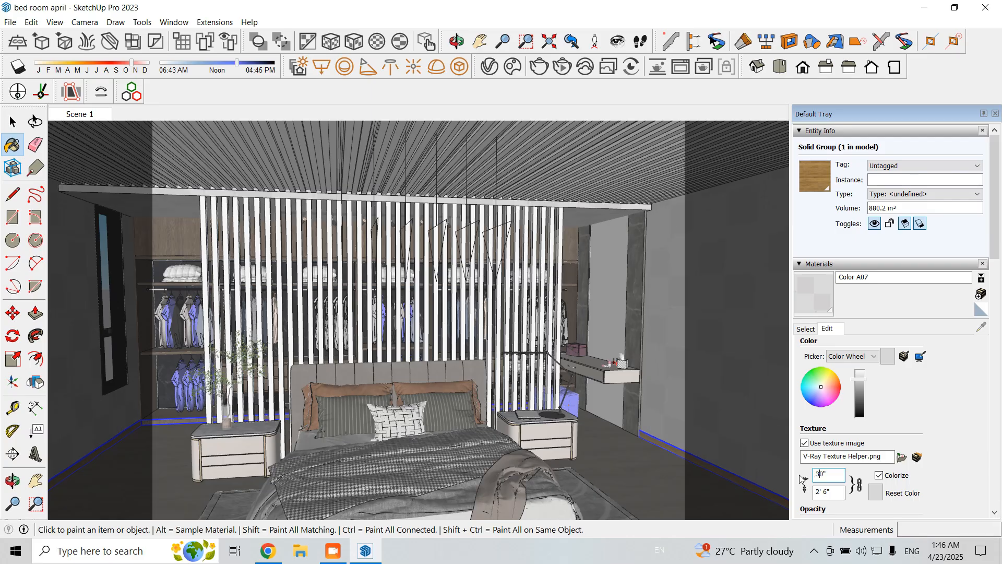
pyautogui.click(12, 121)
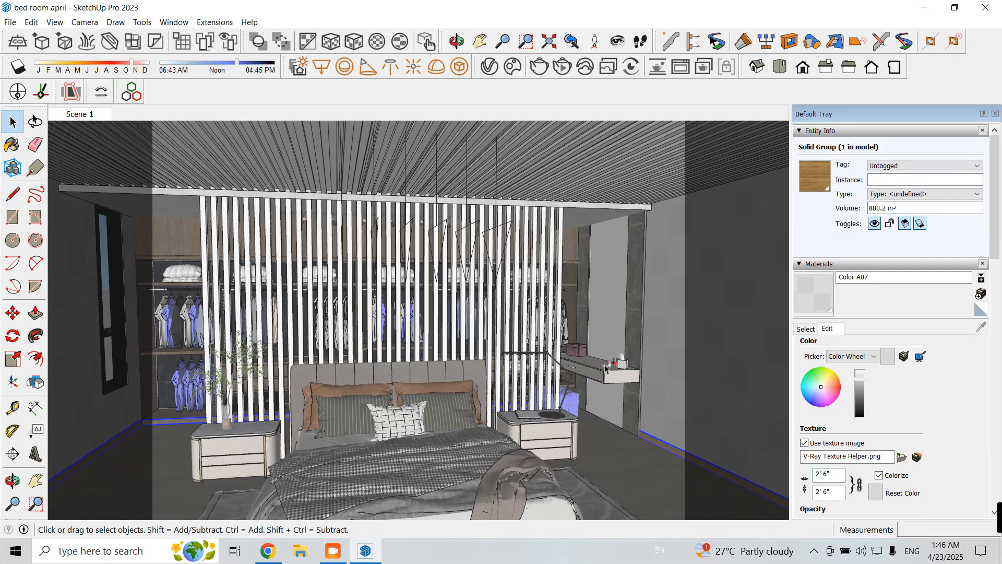
# Step: Select a vertical slat of the partition behind the bed and choose Color B02 as the paint material
pyautogui.moveTo(605, 368); pyautogui.dragTo(688, 336, button='middle')
pyautogui.click(286, 240)
pyautogui.click(488, 67)
pyautogui.click(639, 60)
pyautogui.click(12, 144)
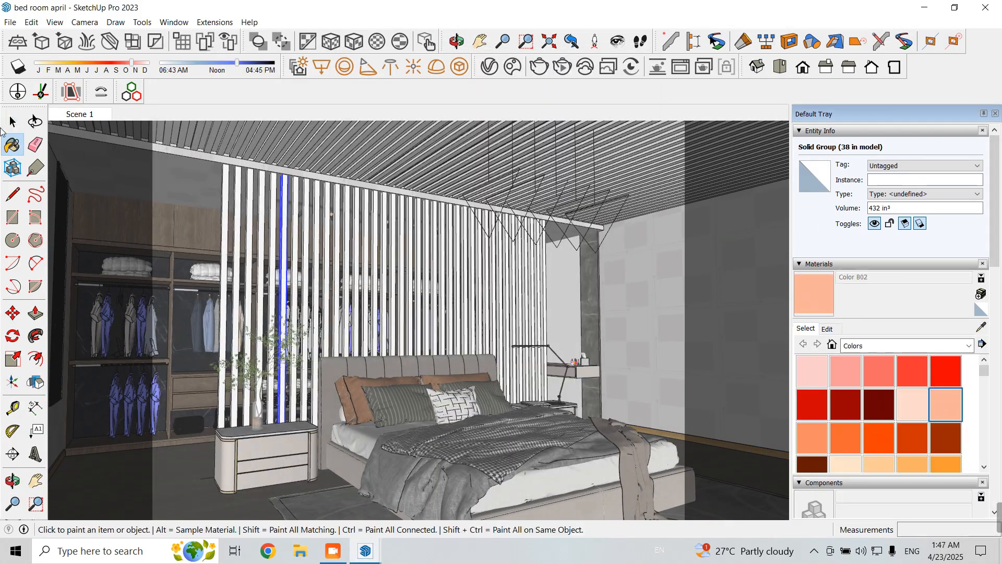
# Step: Hide the wardrobe and side wall around the bed partition to expose its vertical slats from the side
pyautogui.click(13, 121)
pyautogui.click(564, 298)
pyautogui.rightClick(211, 320)
pyautogui.click(228, 84)
pyautogui.rightClick(650, 308)
pyautogui.moveTo(574, 324); pyautogui.dragTo(626, 334, button='middle')
pyautogui.click(675, 66)
pyautogui.moveTo(620, 289); pyautogui.dragTo(167, 261)
pyautogui.click(159, 305)
pyautogui.moveTo(620, 308); pyautogui.dragTo(162, 277)
pyautogui.moveTo(616, 323); pyautogui.dragTo(485, 313, button='middle')
pyautogui.click(574, 334)
pyautogui.moveTo(574, 334); pyautogui.dragTo(407, 324, button='middle')
# Step: Select all the vertical slats of the partition behind the bed
pyautogui.rightClick(502, 272)
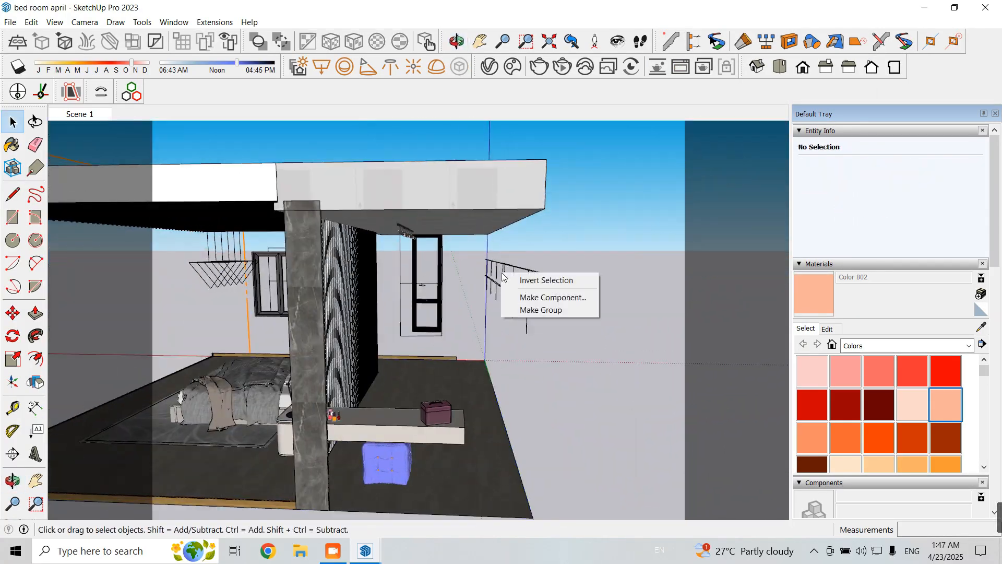
pyautogui.rightClick(441, 428)
pyautogui.click(469, 192)
pyautogui.moveTo(470, 324); pyautogui.dragTo(603, 322, button='middle')
pyautogui.moveTo(603, 321); pyautogui.dragTo(143, 277)
# Step: Paint the selected partition slats and the ceiling slats with Color B02
pyautogui.click(12, 145)
pyautogui.click(599, 250)
pyautogui.moveTo(599, 293); pyautogui.dragTo(585, 209, button='middle')
pyautogui.click(583, 182)
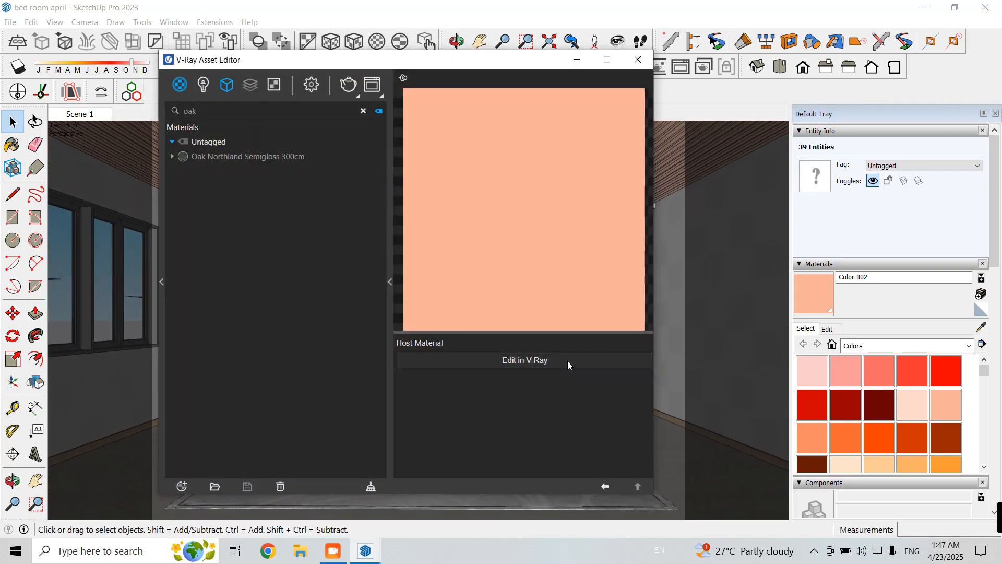
# Step: Make Color B02 editable in V-Ray and load the Waredore wood image as its diffuse bitmap
pyautogui.click(568, 361)
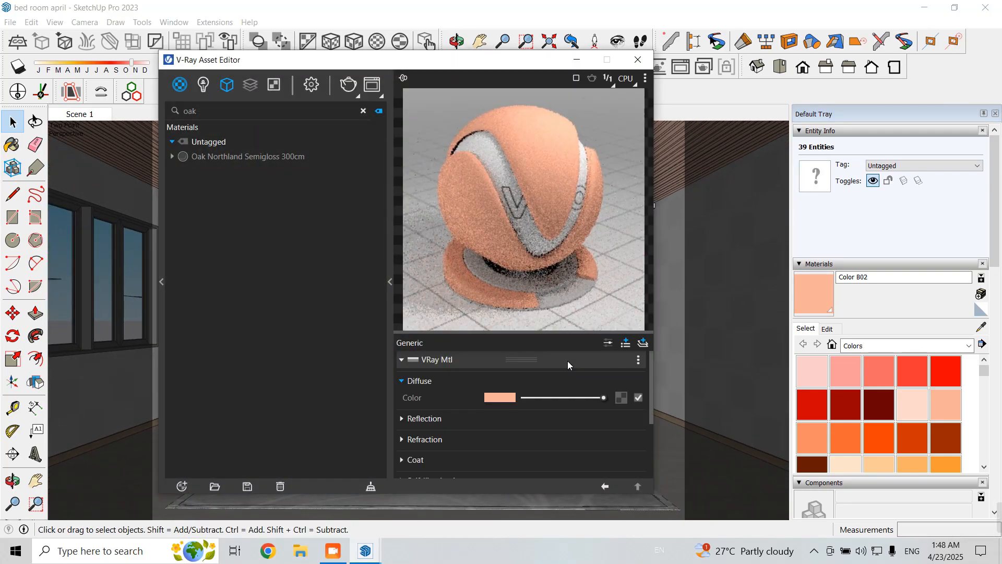
pyautogui.click(620, 398)
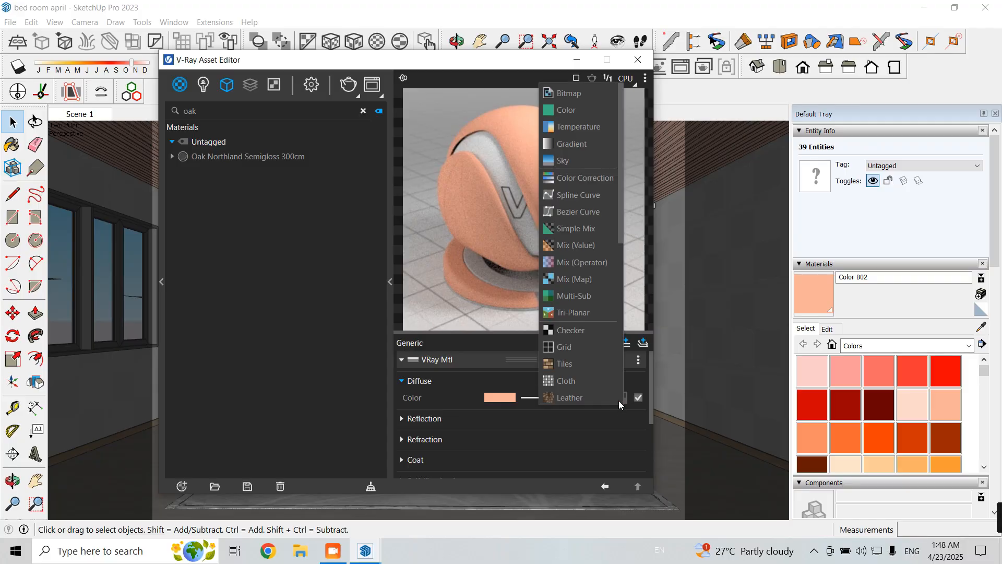
pyautogui.click(580, 91)
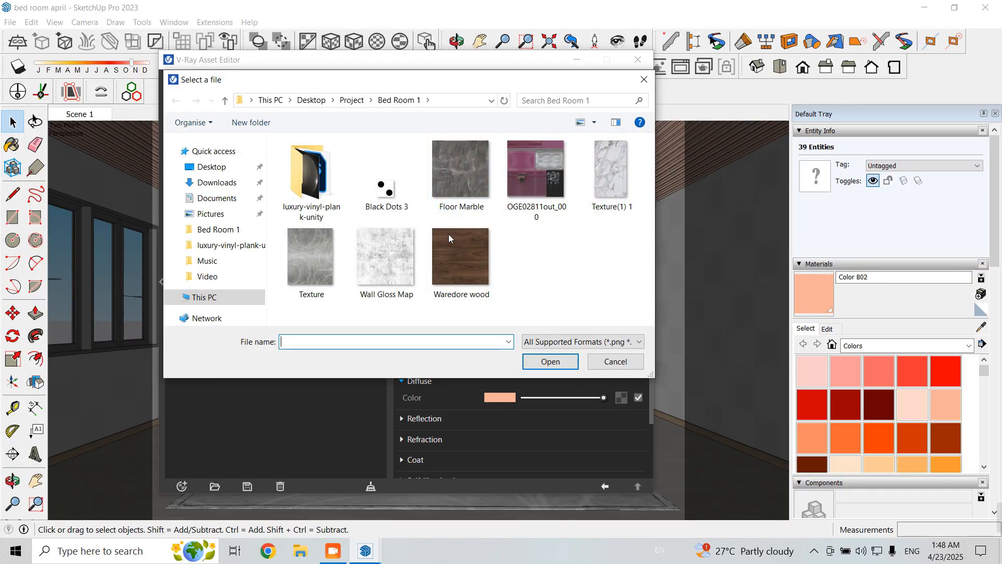
pyautogui.click(399, 261)
pyautogui.click(546, 358)
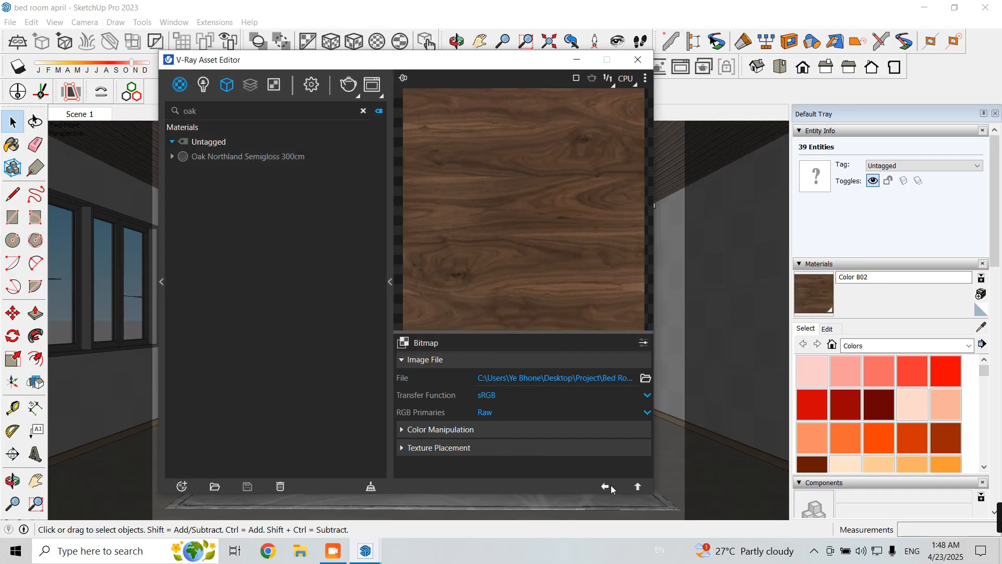
pyautogui.click(605, 486)
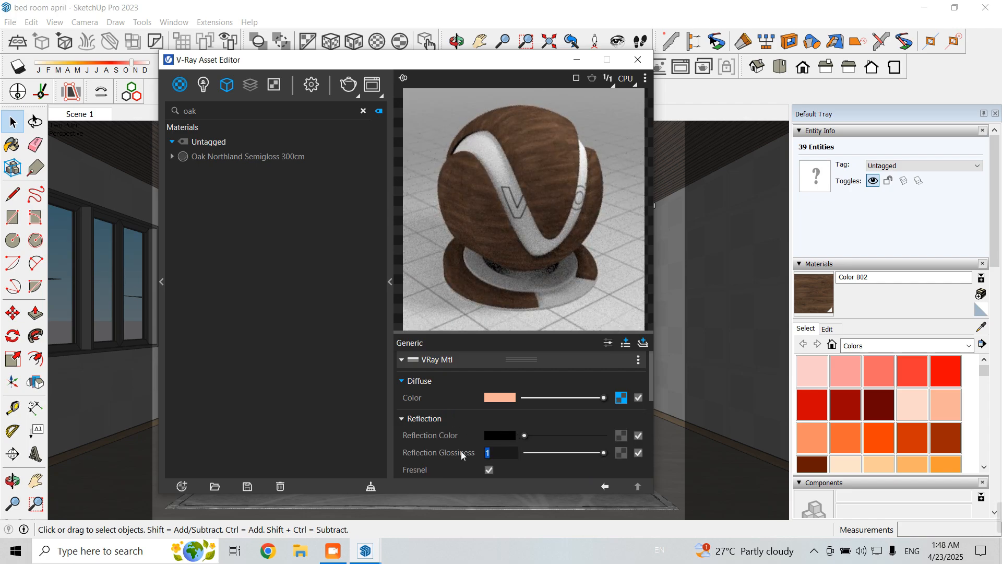
# Step: Set the slat wood material's reflection glossiness to 0.75 and its reflection color to white
pyautogui.write('0.75')
pyautogui.press('Return')
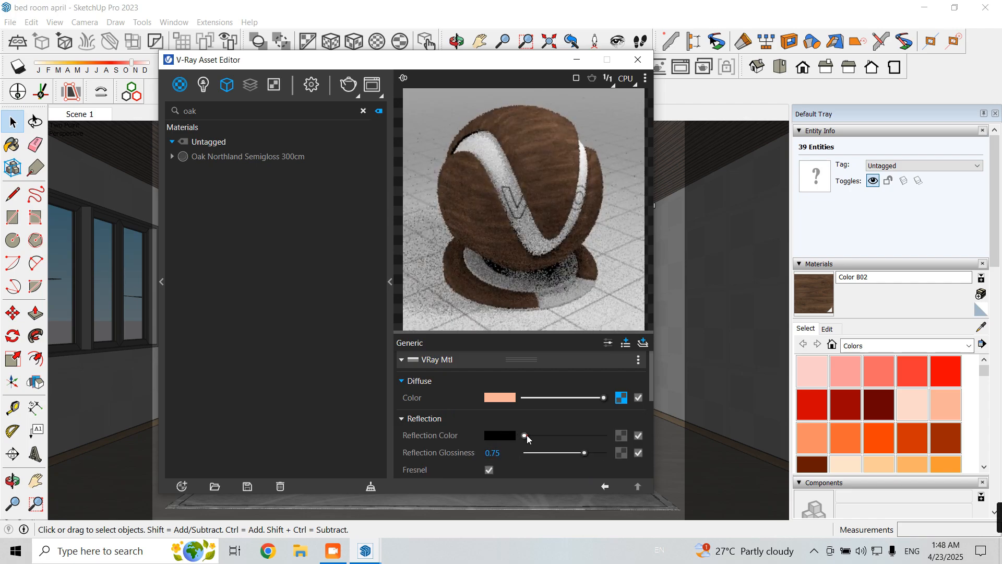
pyautogui.moveTo(525, 435); pyautogui.dragTo(607, 435)
# Step: Change the slat wood material's BRDF to Ward and close the Asset Editor
pyautogui.scroll(-3, 489, 461)
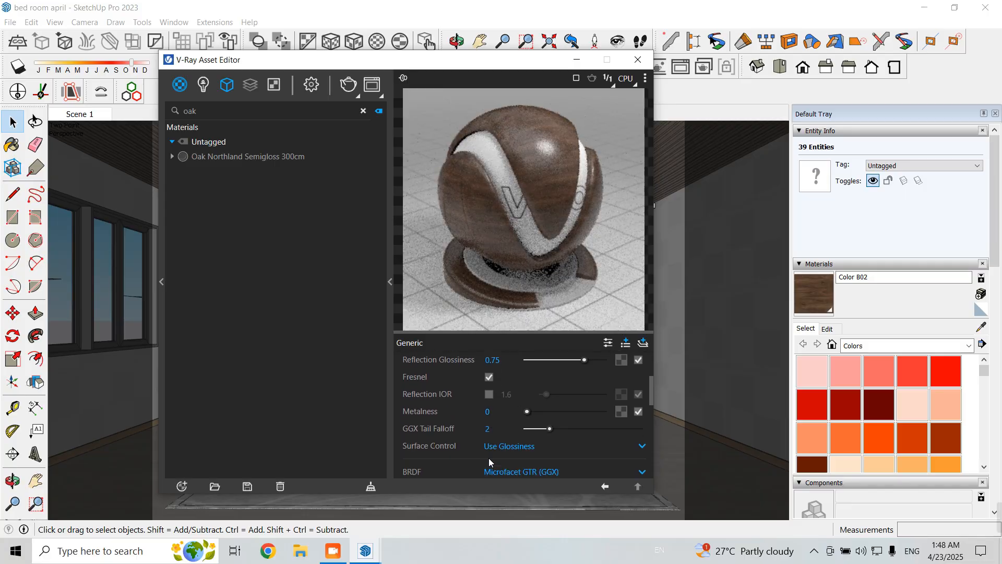
pyautogui.scroll(-1, 490, 461)
pyautogui.click(495, 452)
pyautogui.click(501, 415)
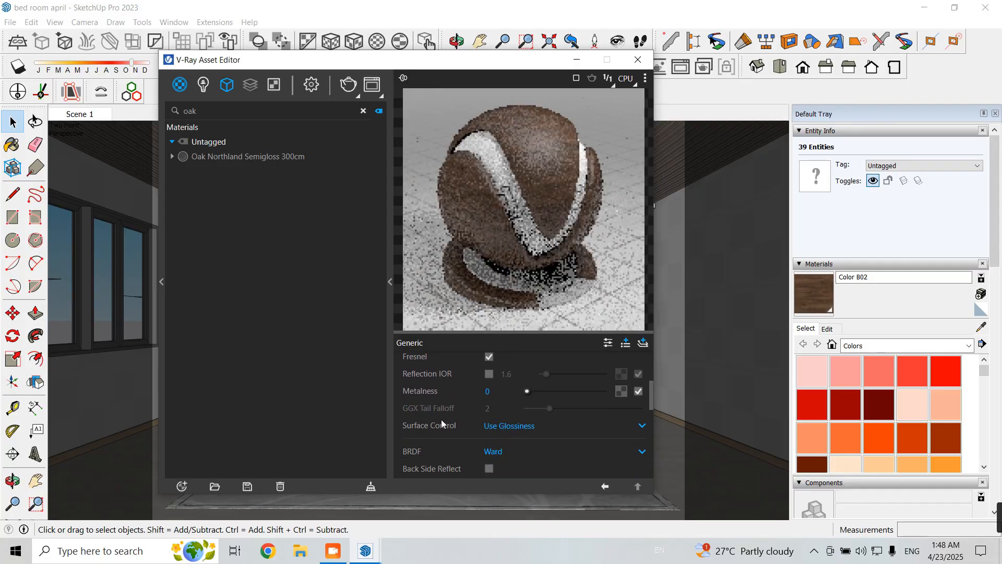
pyautogui.scroll(2, 473, 436)
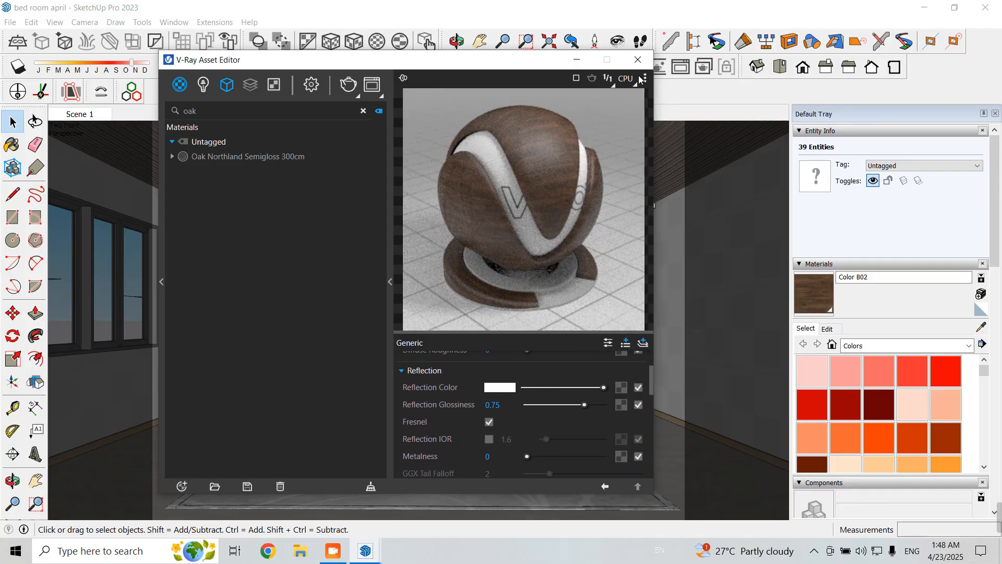
pyautogui.click(638, 59)
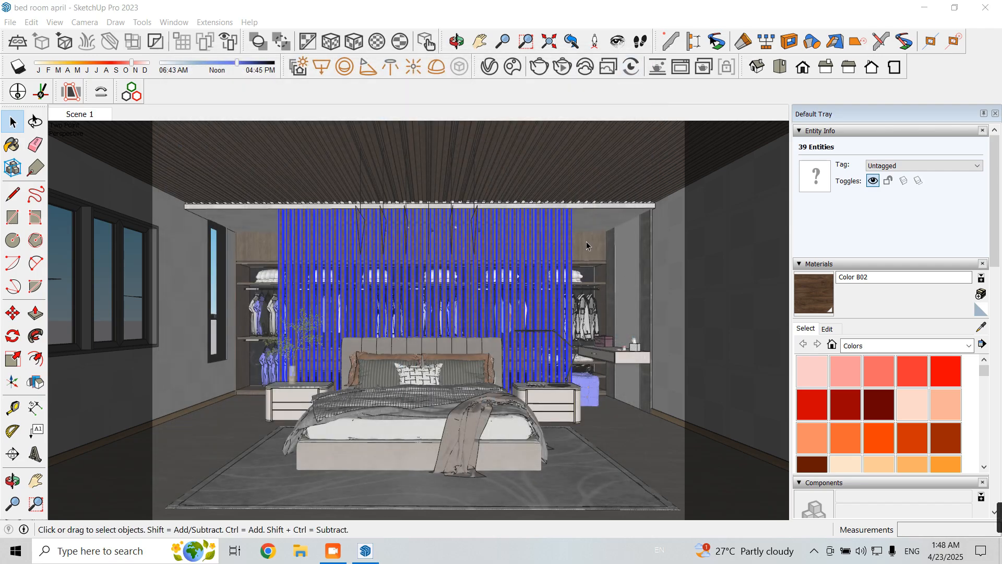
# Step: Set the Waredore wood texture's width to 40" with proportions locked
pyautogui.click(827, 329)
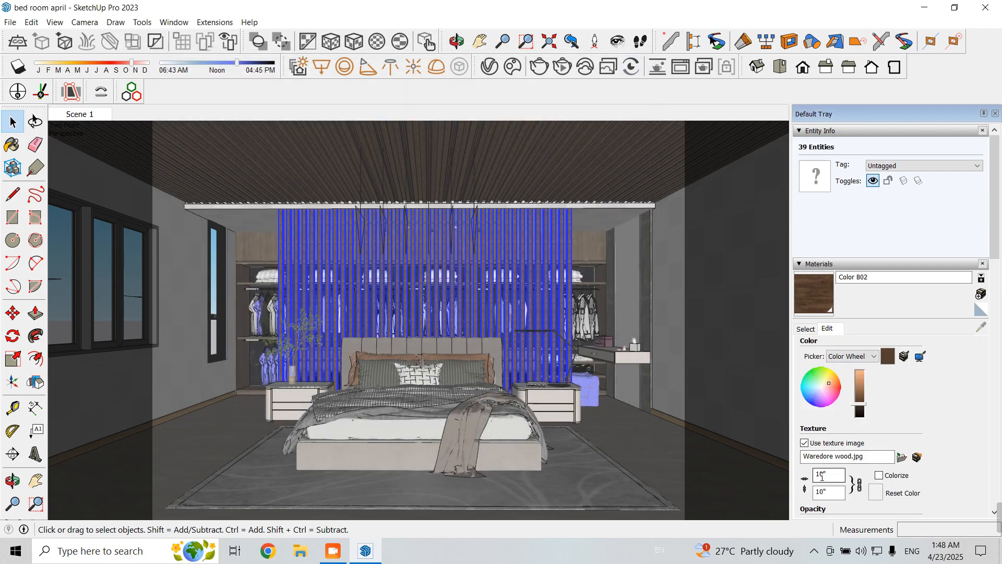
pyautogui.scroll(2, 621, 256)
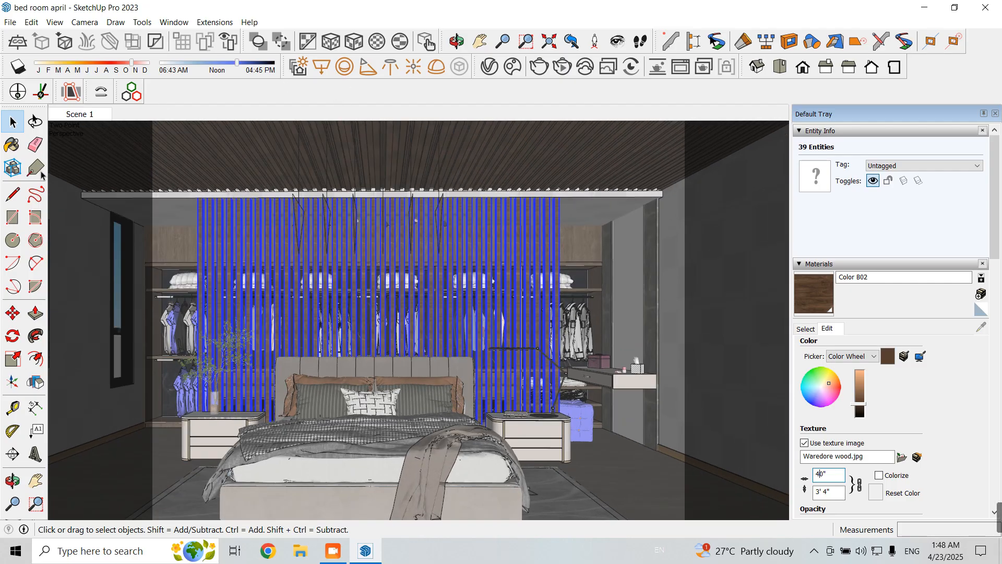
# Step: Open the end slat of the partition, on the dressing desk side, for editing inside its group
pyautogui.click(8, 124)
pyautogui.scroll(5, 502, 334)
pyautogui.moveTo(480, 270); pyautogui.dragTo(503, 363, button='middle')
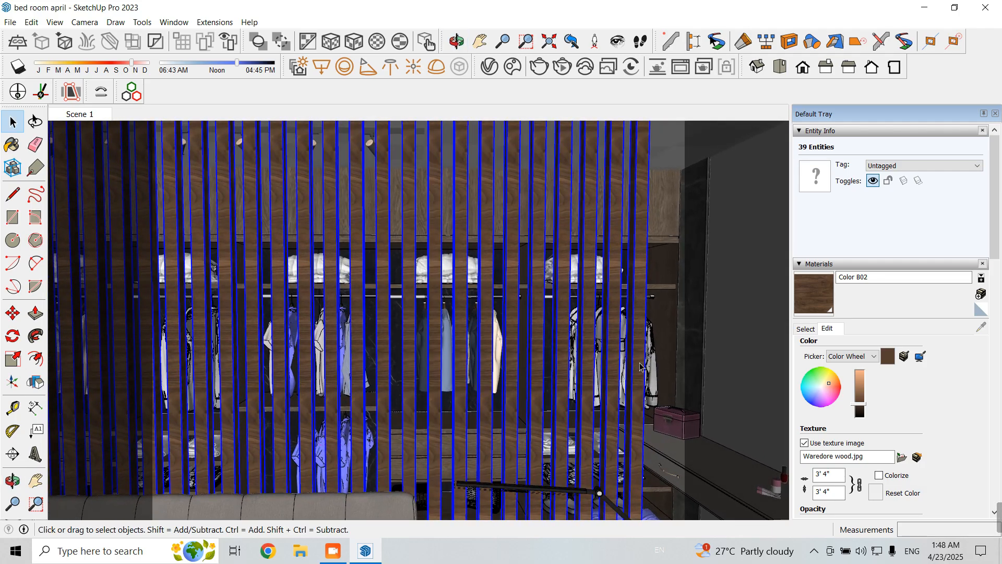
pyautogui.click(640, 363)
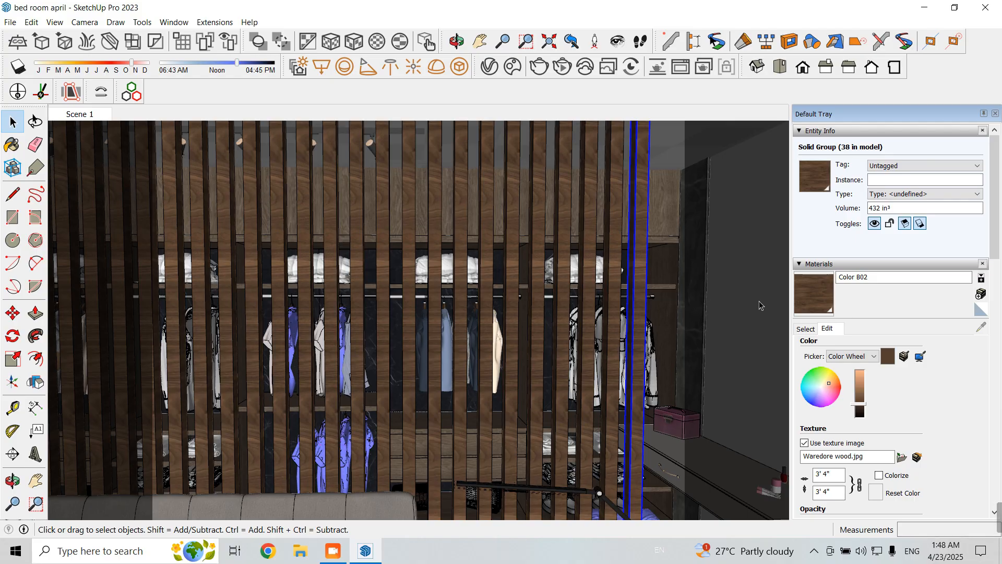
pyautogui.doubleClick(642, 297)
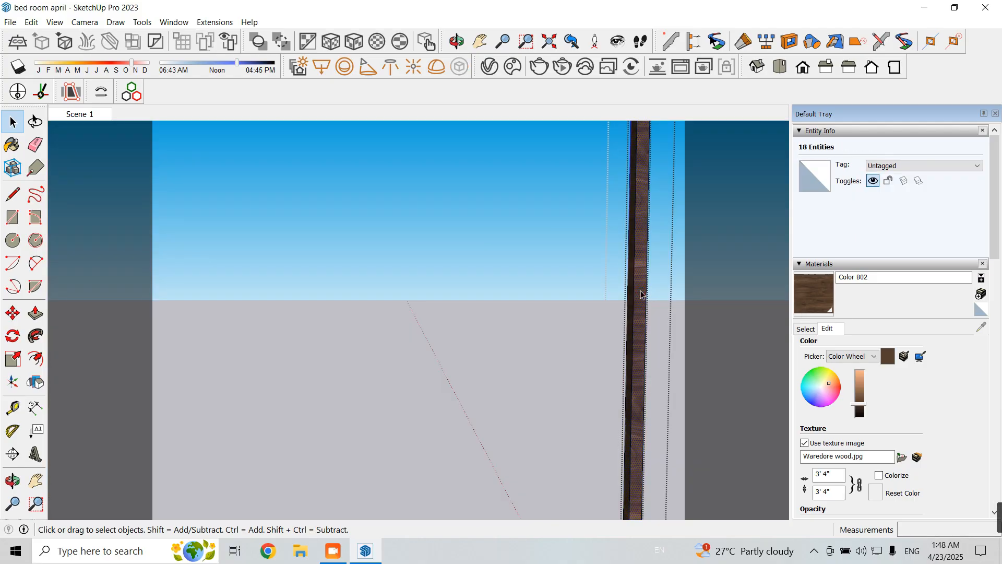
# Step: Rotate the Waredore wood texture 90° on the slat's front face so the grain runs along its length
pyautogui.rightClick(643, 295)
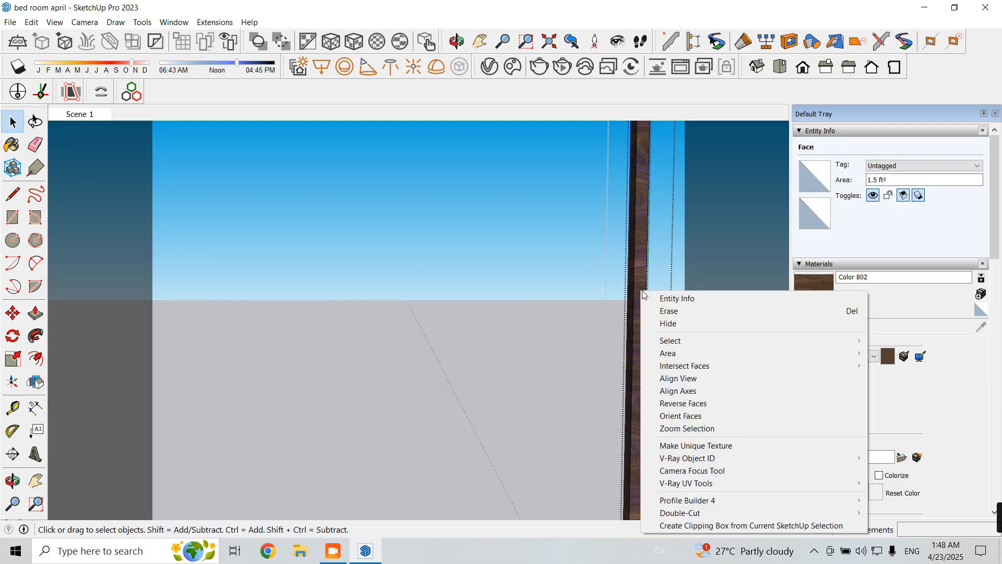
pyautogui.click(641, 224)
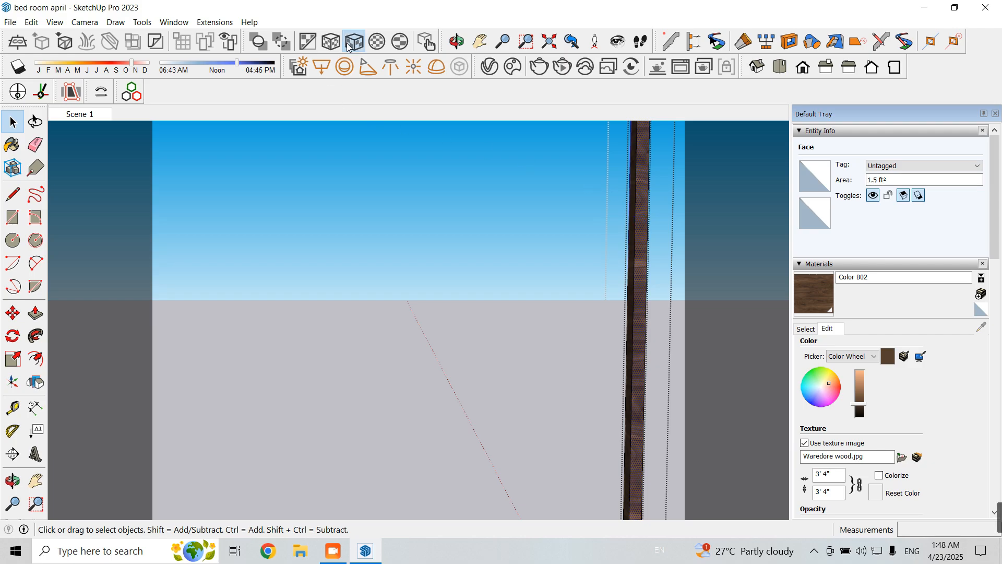
pyautogui.rightClick(649, 245)
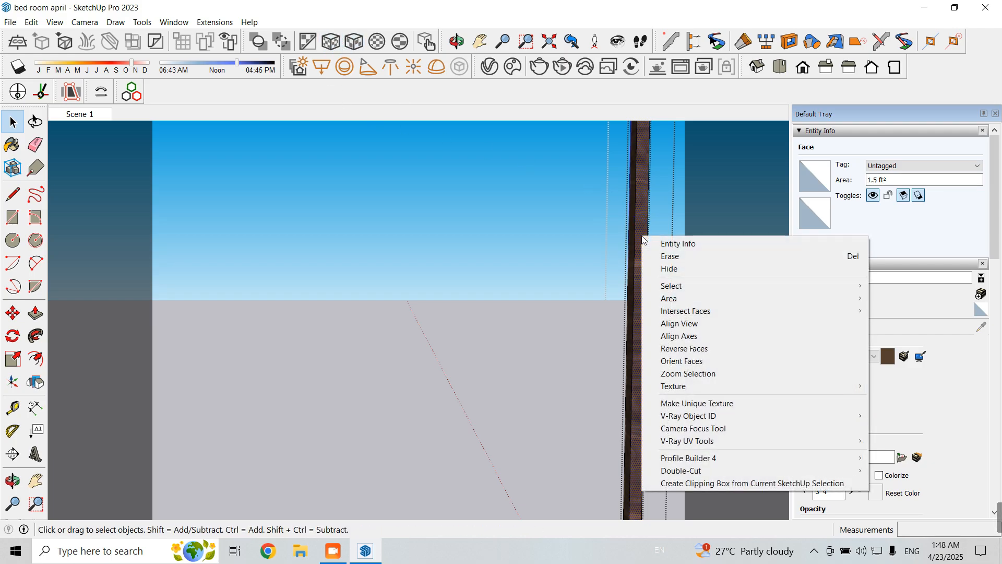
pyautogui.moveTo(769, 386)
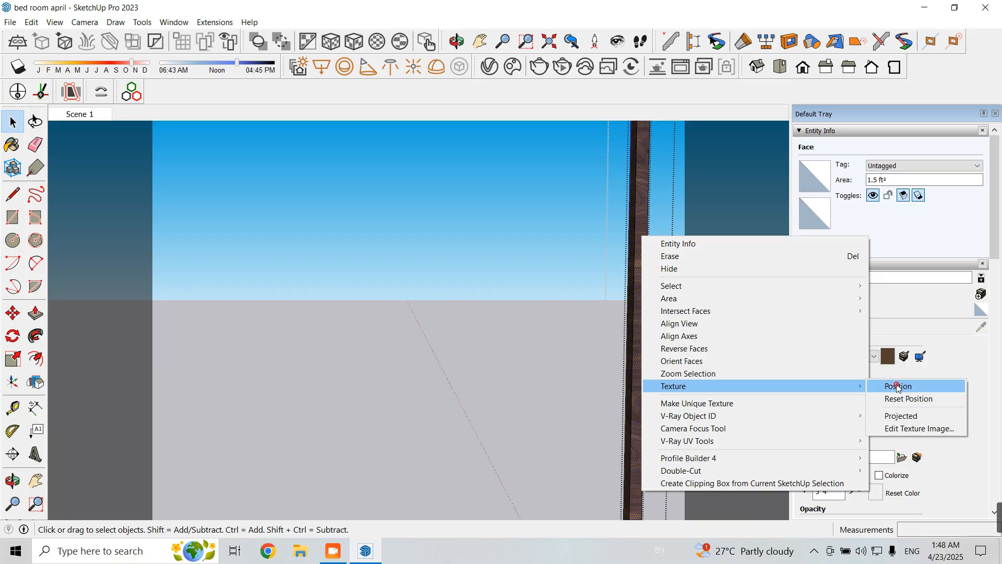
pyautogui.click(897, 387)
pyautogui.scroll(-5, 604, 264)
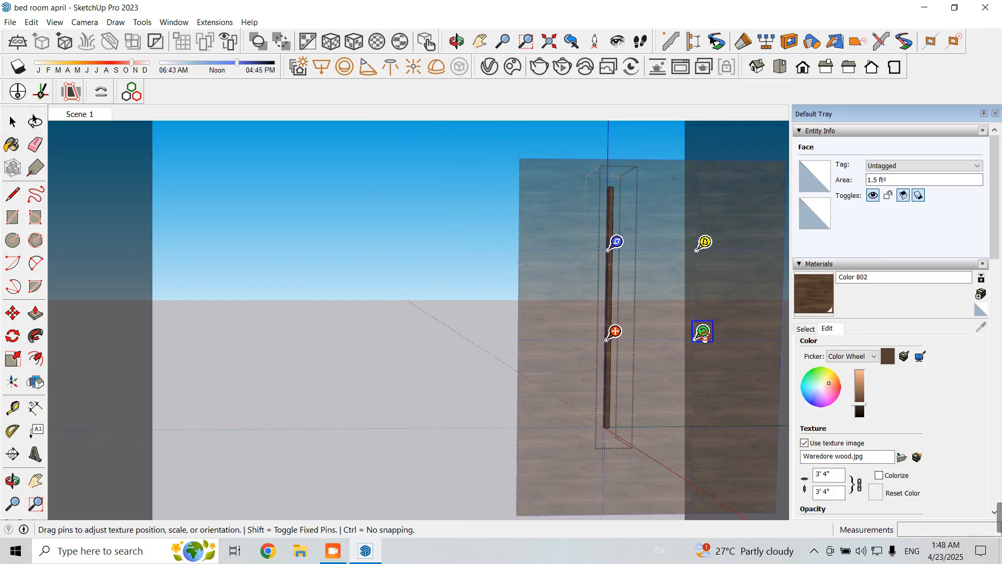
pyautogui.moveTo(703, 334); pyautogui.dragTo(614, 420)
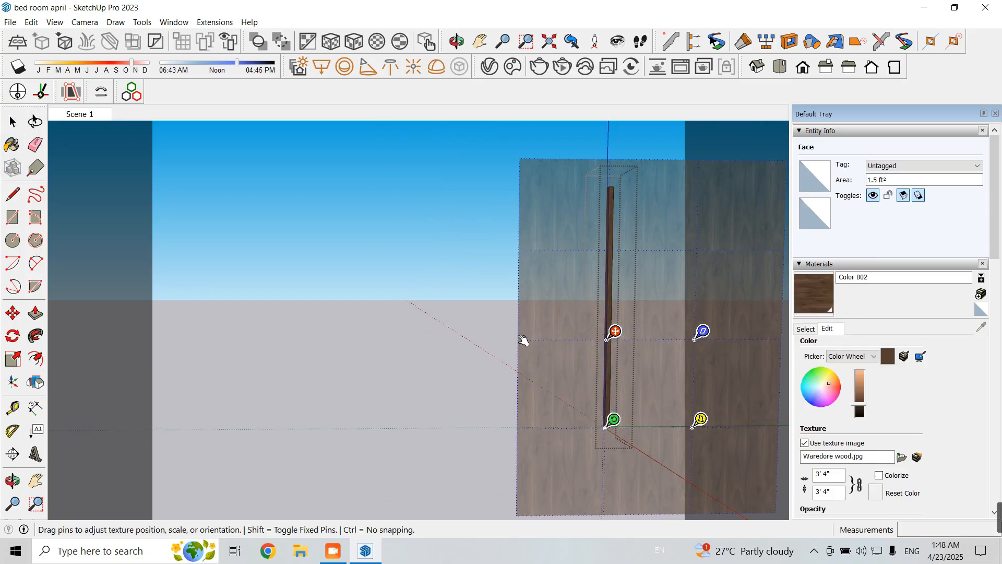
pyautogui.click(524, 340)
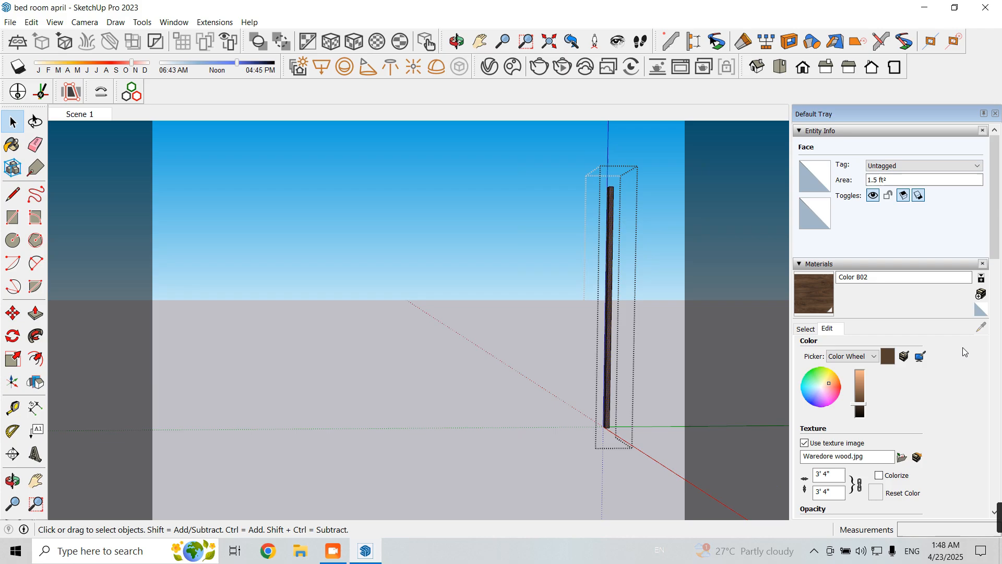
# Step: Sample the rotated wood texture, paint the slat's adjacent faces with it, and return to the Scene 1 view
pyautogui.click(982, 329)
pyautogui.scroll(6, 624, 278)
pyautogui.click(614, 277)
pyautogui.moveTo(614, 278); pyautogui.dragTo(661, 324, button='middle')
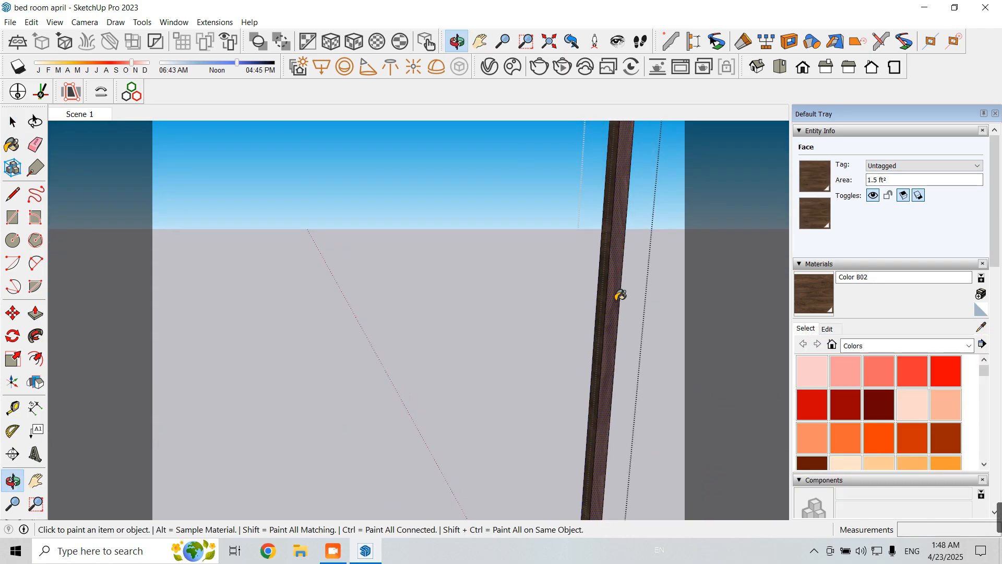
pyautogui.moveTo(620, 295)
pyautogui.mouseDown(button='middle')
pyautogui.moveTo(448, 324)
pyautogui.moveTo(598, 295)
pyautogui.moveTo(491, 306)
pyautogui.mouseUp(button='middle')
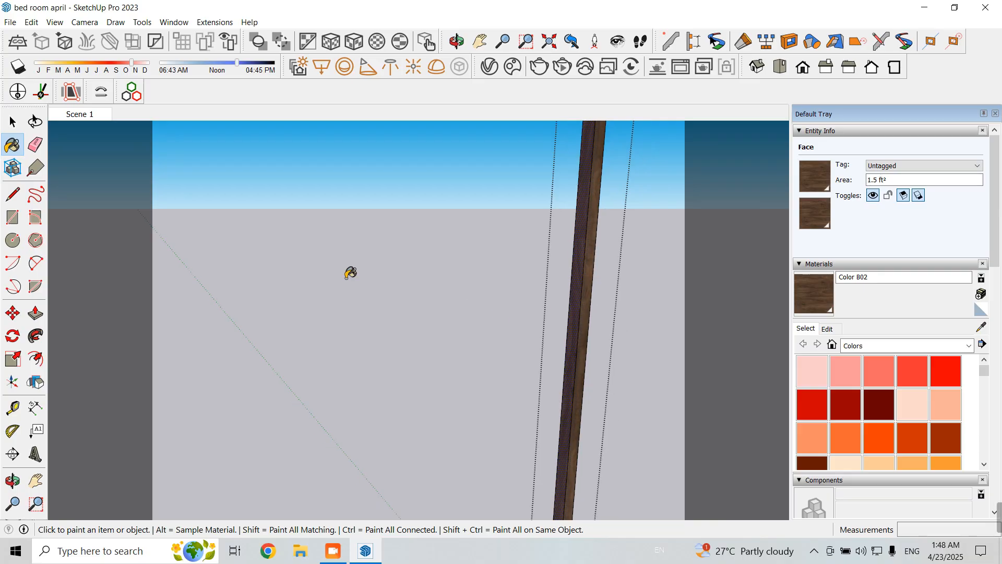
pyautogui.click(18, 125)
pyautogui.click(421, 262)
pyautogui.click(79, 114)
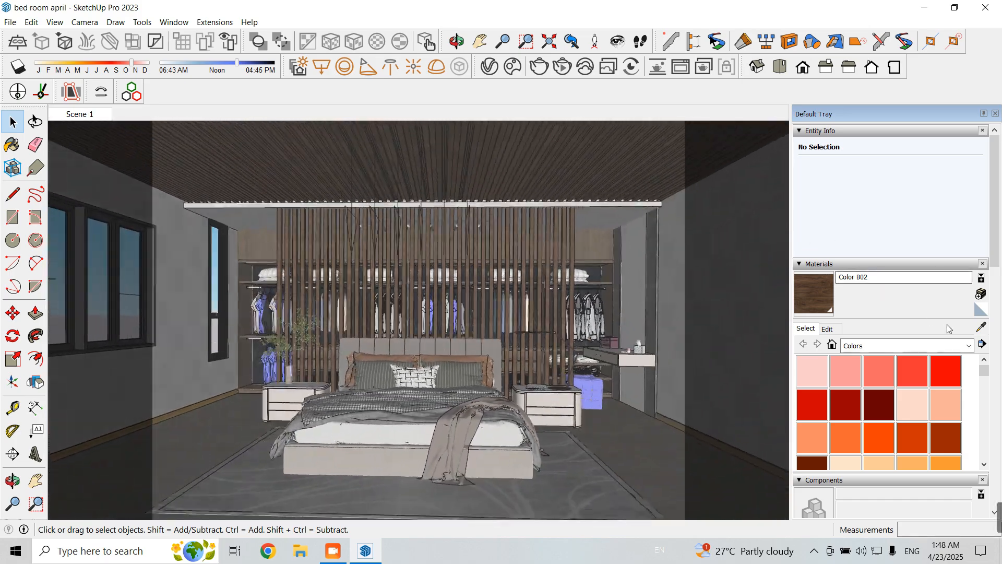
# Step: Sample the rotated wood from the finished end slat and paint it onto the faces of the slat beside it
pyautogui.click(981, 327)
pyautogui.scroll(5, 530, 247)
pyautogui.click(530, 246)
pyautogui.press('space')
pyautogui.click(545, 249)
pyautogui.press('b')
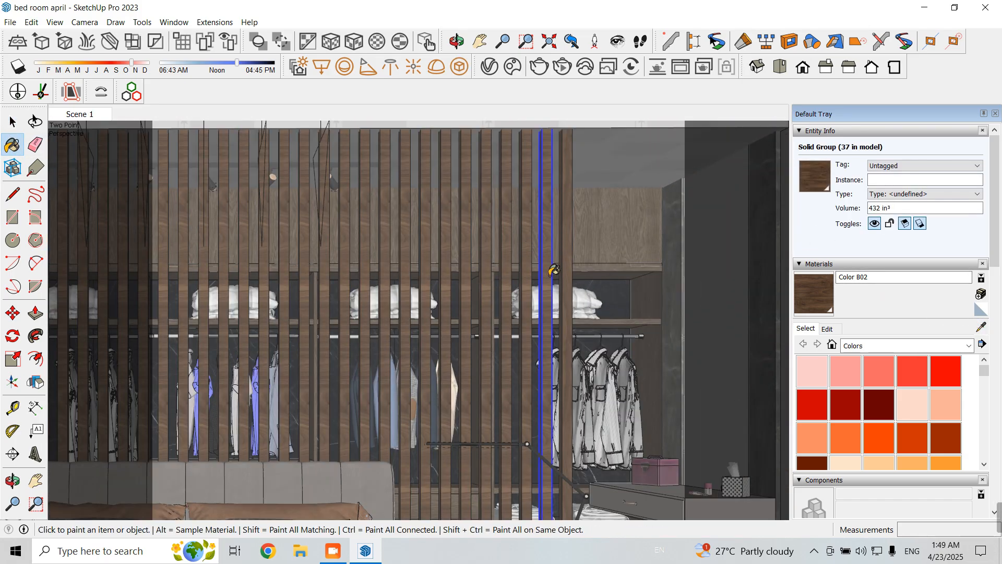
pyautogui.press('space')
pyautogui.doubleClick(546, 247)
pyautogui.click(545, 246)
pyautogui.press('b')
pyautogui.press('space')
pyautogui.click(608, 314)
pyautogui.scroll(-2, 608, 314)
pyautogui.click(982, 326)
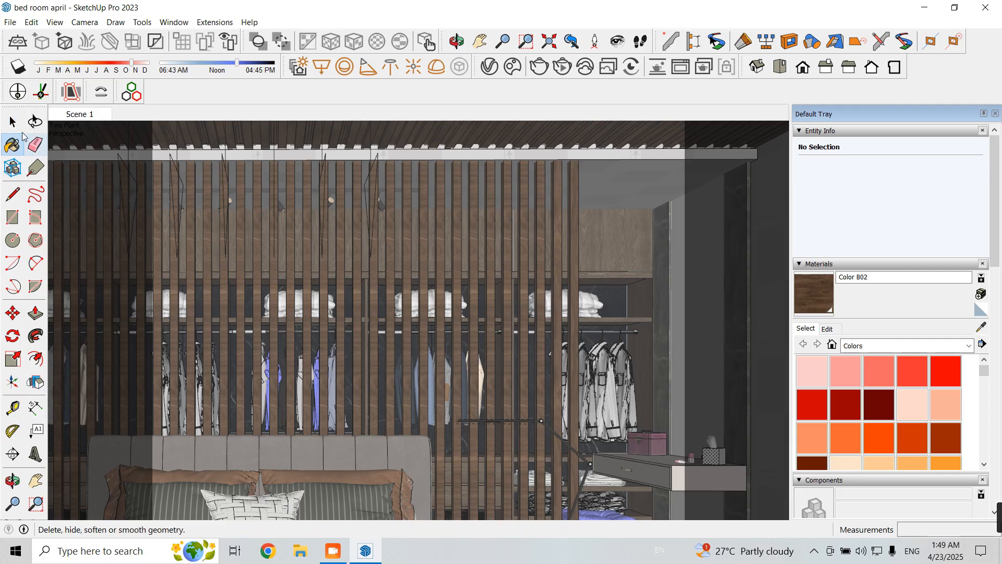
pyautogui.click(13, 121)
pyautogui.click(540, 307)
pyautogui.keyDown('shift'); pyautogui.click(523, 307); pyautogui.keyUp('shift')
pyautogui.keyDown('shift'); pyautogui.click(507, 307); pyautogui.keyUp('shift')
pyautogui.click(490, 66)
pyautogui.rightClick(229, 155)
pyautogui.click(647, 58)
pyautogui.scroll(-3, 622, 245)
pyautogui.scroll(3, 600, 233)
pyautogui.click(666, 324)
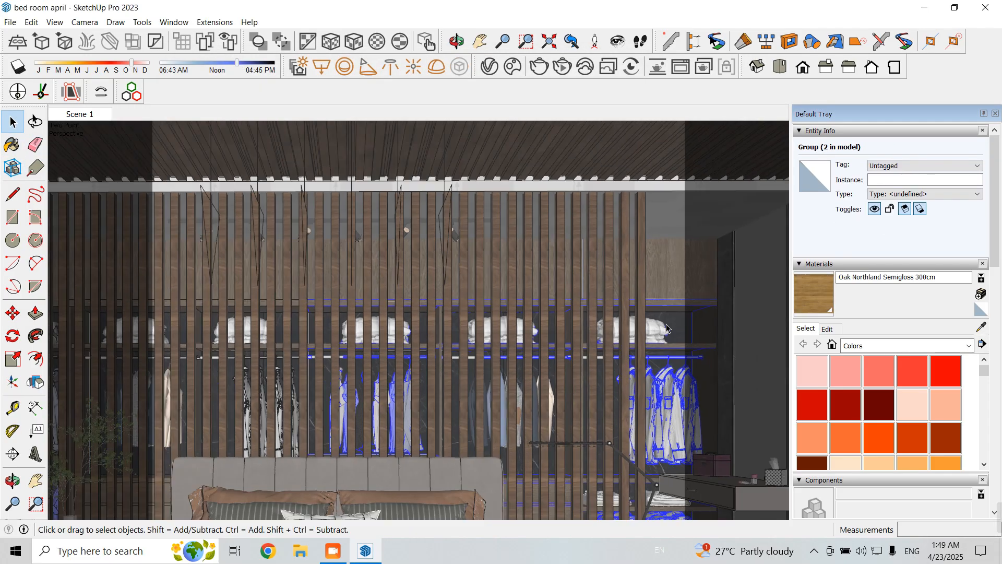
# Step: Sample the lengthwise Color B02 wood and apply it to all faces of the next unfinished partition slat
pyautogui.click(610, 251)
pyautogui.click(981, 327)
pyautogui.scroll(3, 608, 280)
pyautogui.click(608, 281)
pyautogui.doubleClick(609, 272)
pyautogui.press('b')
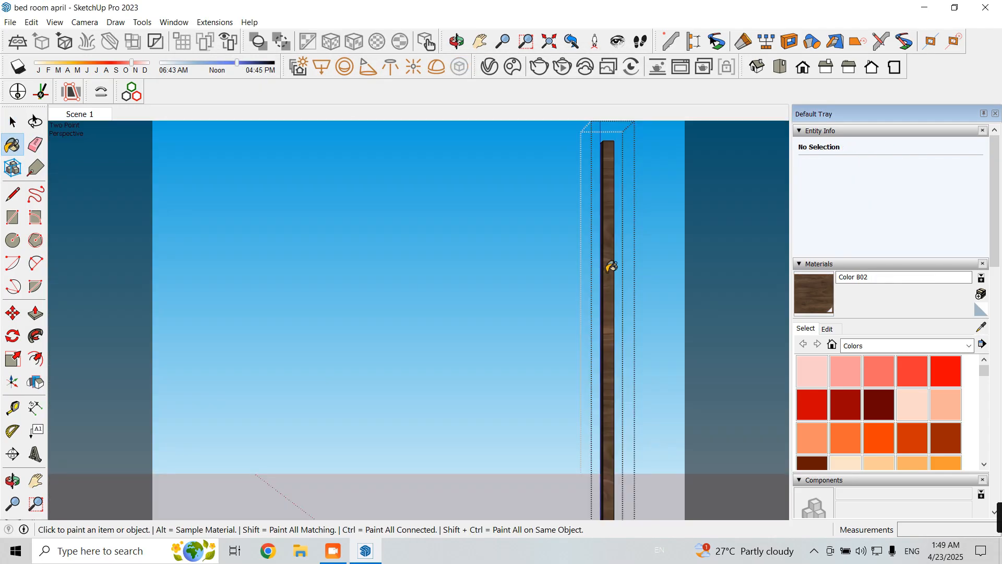
pyautogui.keyDown('ctrl'); pyautogui.keyDown('shift'); pyautogui.click(609, 271); pyautogui.keyUp('shift'); pyautogui.keyUp('ctrl')
# Step: Open the following slat in the row and paint it with the same lengthwise wood texture
pyautogui.press('space')
pyautogui.click(593, 290)
pyautogui.keyDown('shift'); pyautogui.moveTo(587, 291); pyautogui.dragTo(597, 293, button='middle'); pyautogui.keyUp('shift')
pyautogui.doubleClick(598, 289)
pyautogui.press('b')
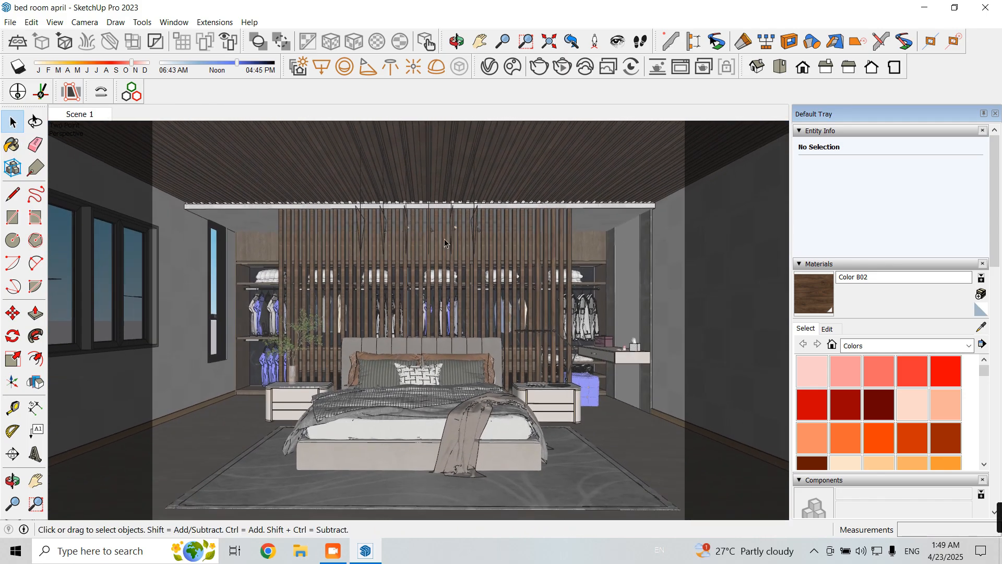
# Step: Select the slats across the partition, check their wood texture up close, and return to the Scene 1 view
pyautogui.scroll(5, 444, 239)
pyautogui.click(569, 262)
pyautogui.keyDown('ctrl'); pyautogui.moveTo(569, 262); pyautogui.dragTo(499, 262); pyautogui.keyUp('ctrl')
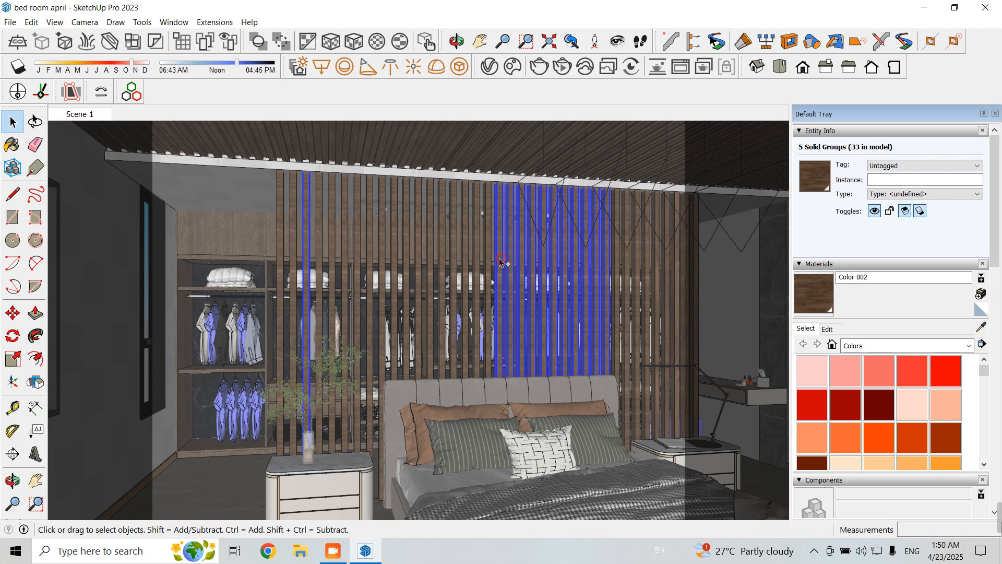
pyautogui.keyDown('ctrl'); pyautogui.moveTo(426, 255); pyautogui.dragTo(285, 254); pyautogui.keyUp('ctrl')
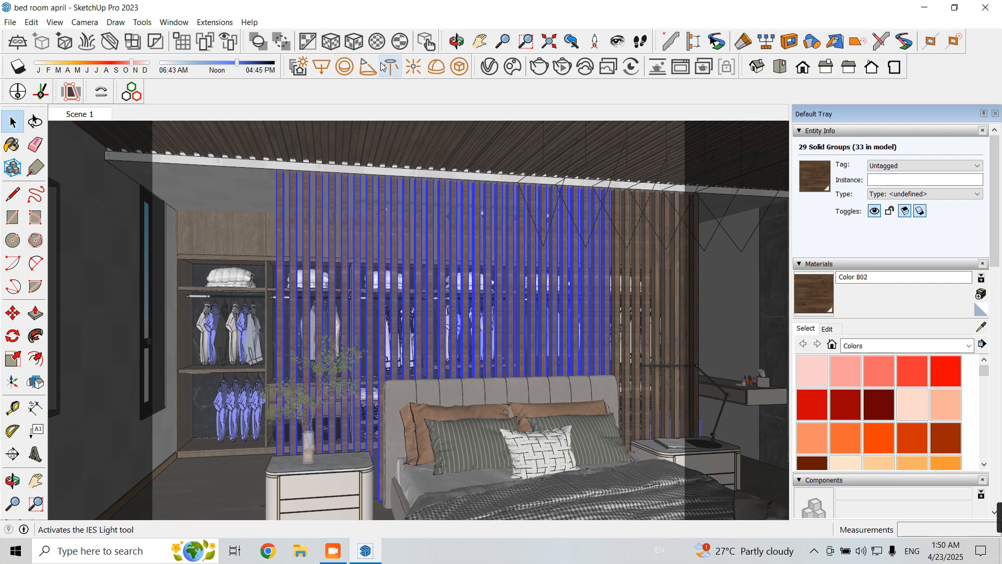
pyautogui.click(347, 44)
pyautogui.scroll(5, 340, 240)
pyautogui.rightClick(343, 241)
pyautogui.click(360, 235)
pyautogui.scroll(-3, 366, 250)
pyautogui.click(89, 115)
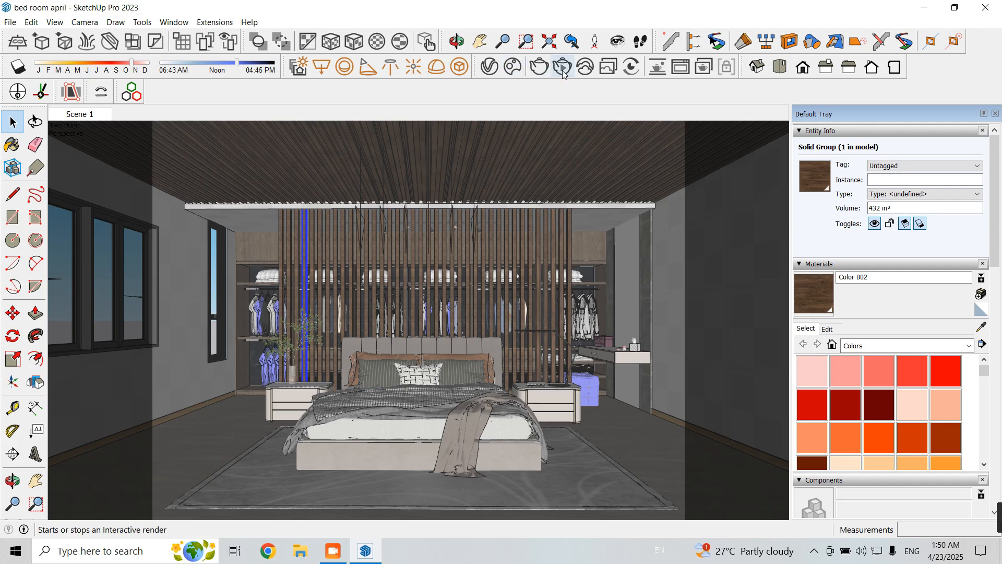
# Step: Run an interactive V-Ray render of Scene 1 to check the slats and lighting, then stop it and put the frame buffer away
pyautogui.click(562, 68)
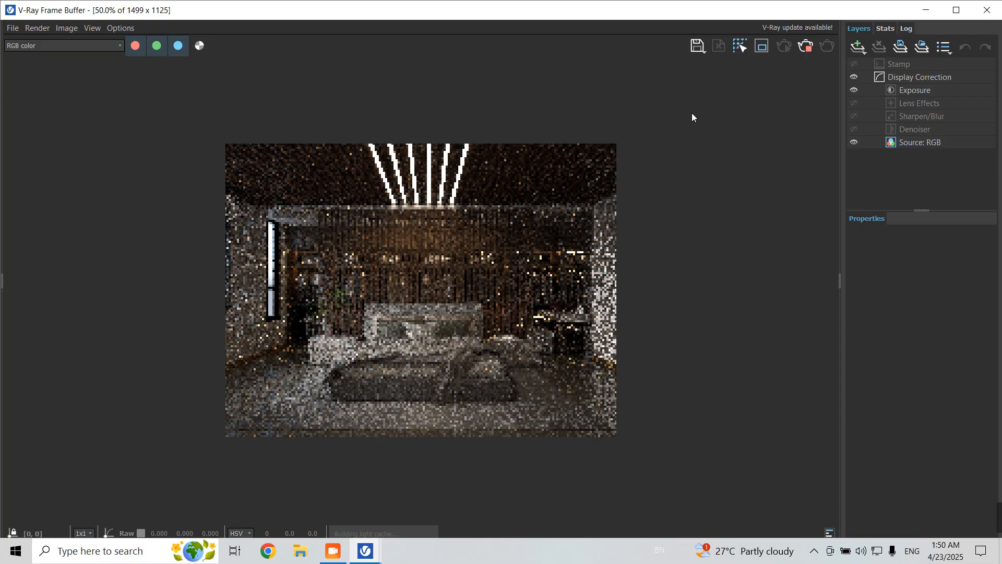
pyautogui.scroll(1, 484, 248)
pyautogui.scroll(-1, 491, 250)
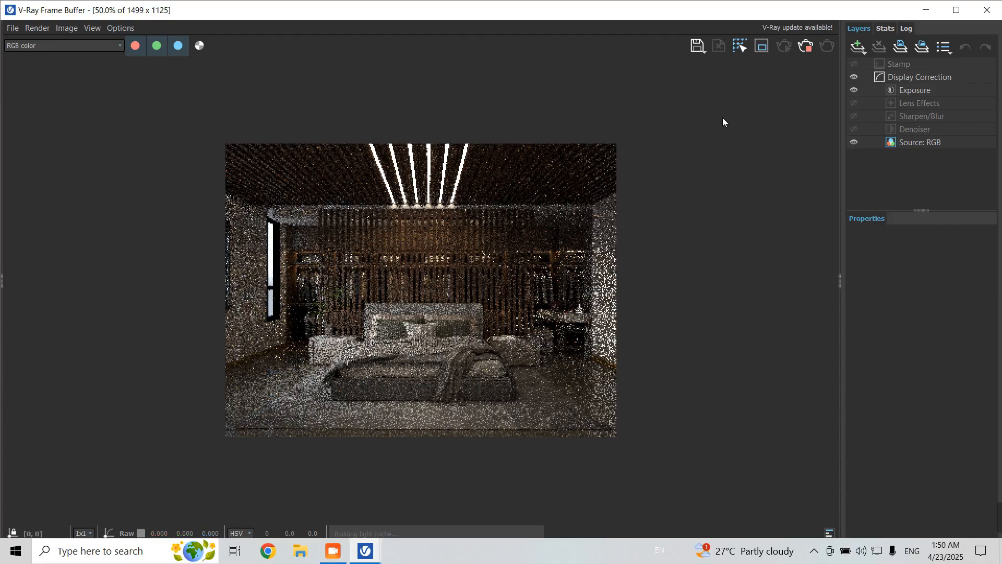
pyautogui.click(805, 46)
pyautogui.click(917, 11)
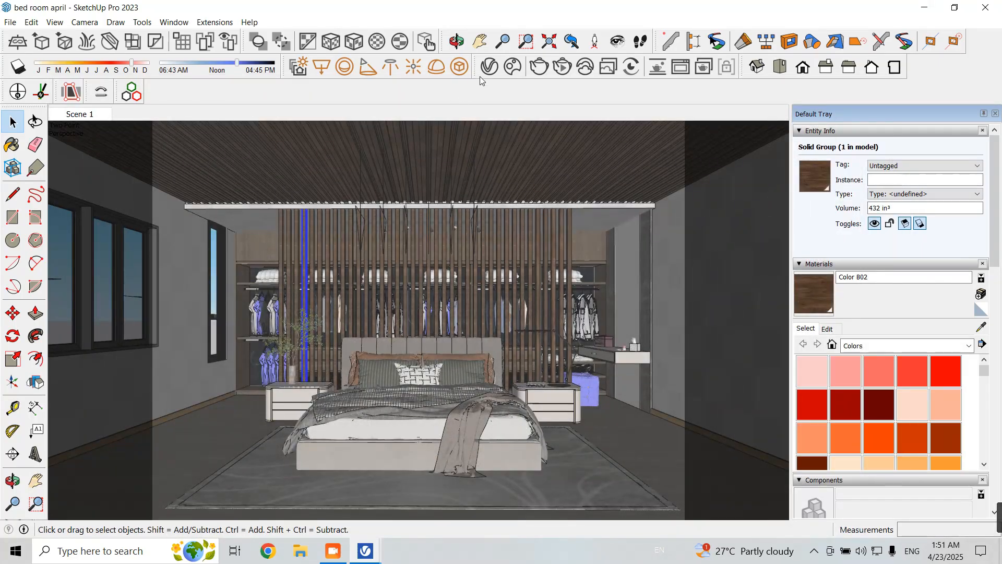
# Step: List all V-Ray lights without the search filter and set the sport light's intensity to 50
pyautogui.click(490, 67)
pyautogui.click(203, 88)
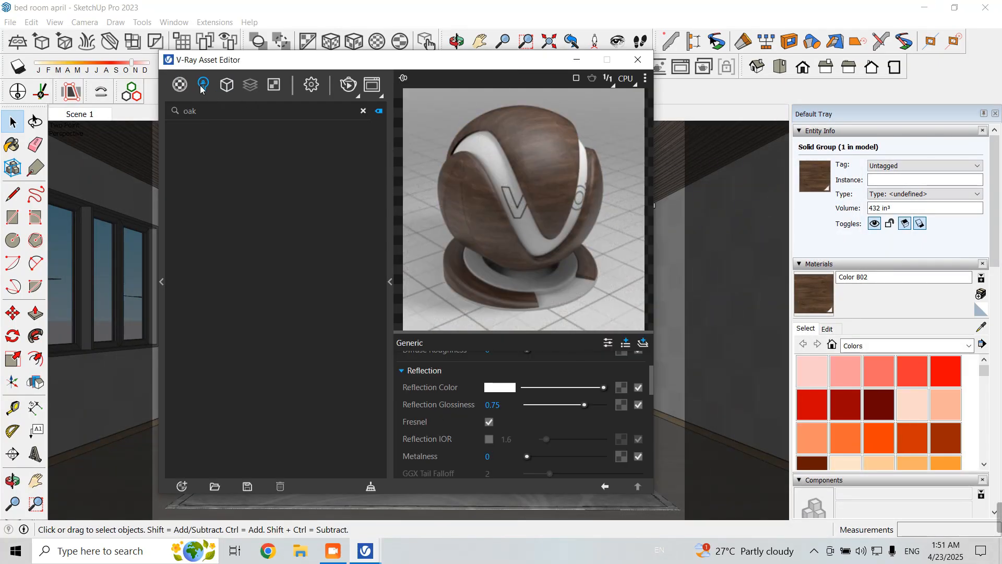
pyautogui.click(362, 111)
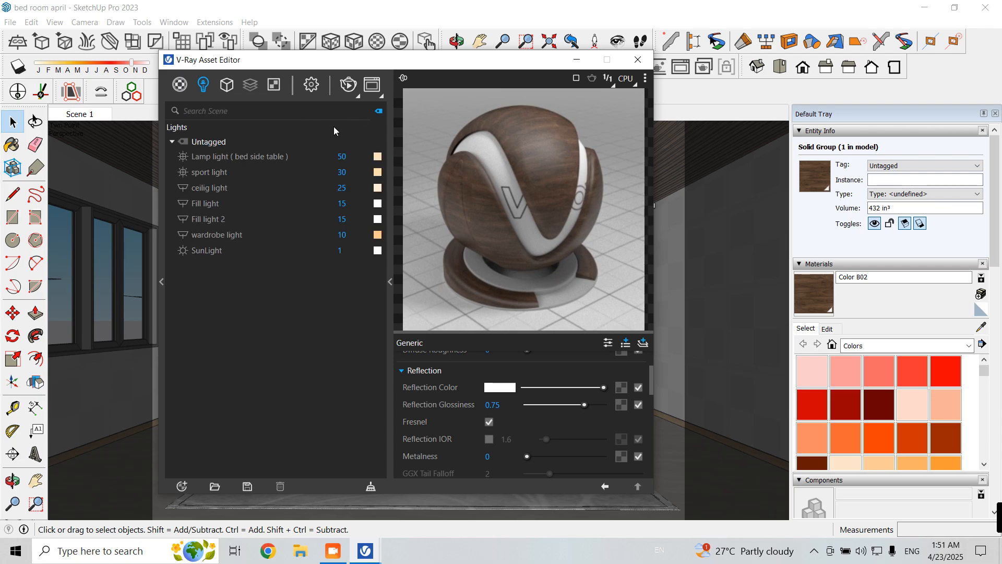
pyautogui.click(308, 157)
pyautogui.click(306, 173)
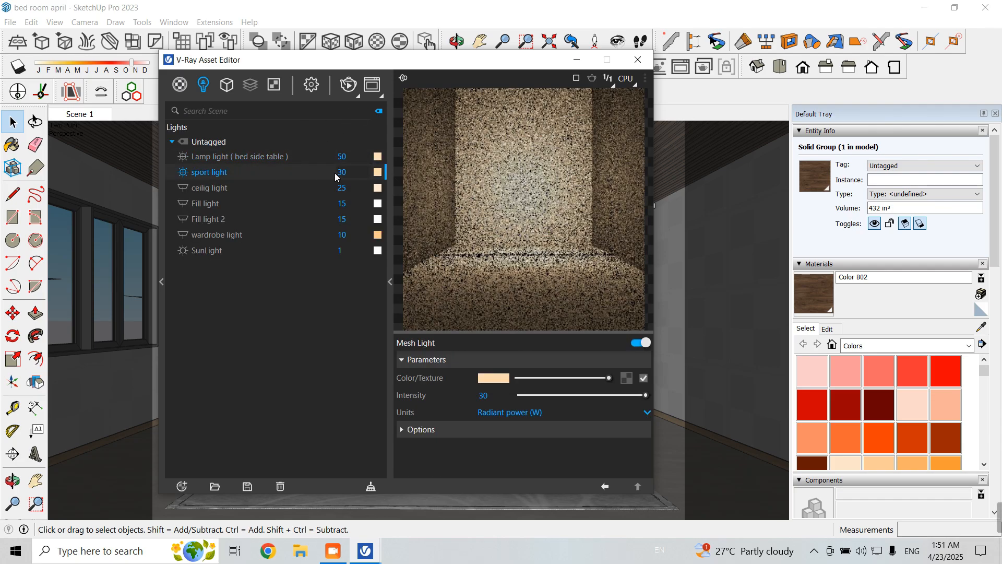
pyautogui.doubleClick(340, 172)
pyautogui.write('50')
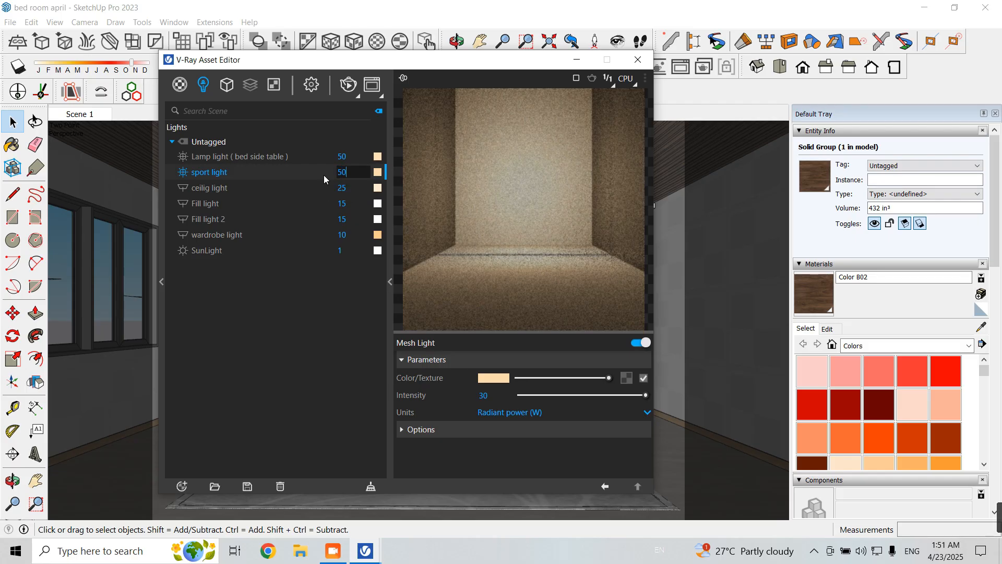
pyautogui.press('Return')
# Step: Set the wardrobe light's intensity to 20 and the ceiling light's intensity to 30
pyautogui.doubleClick(347, 236)
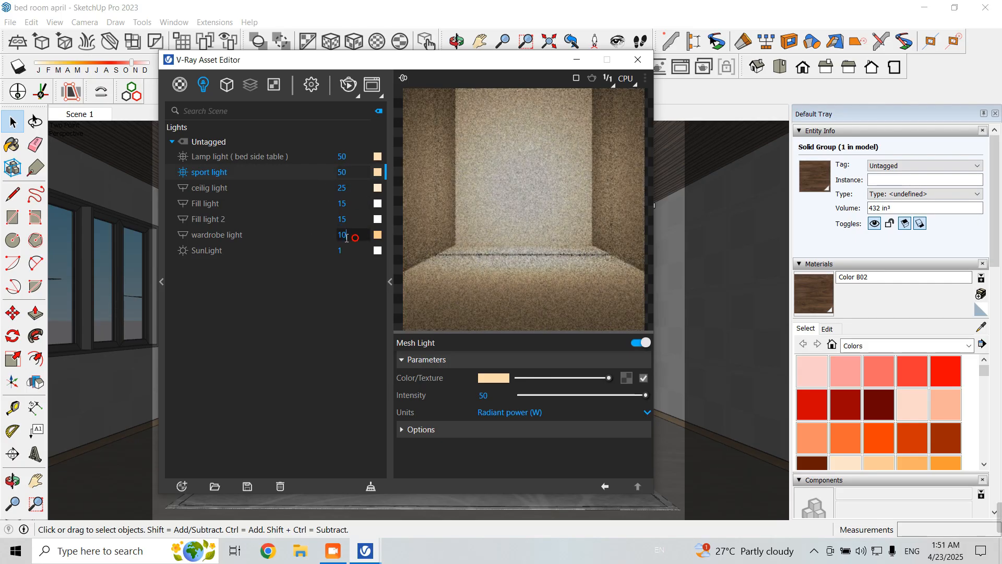
pyautogui.write('20')
pyautogui.press('Return')
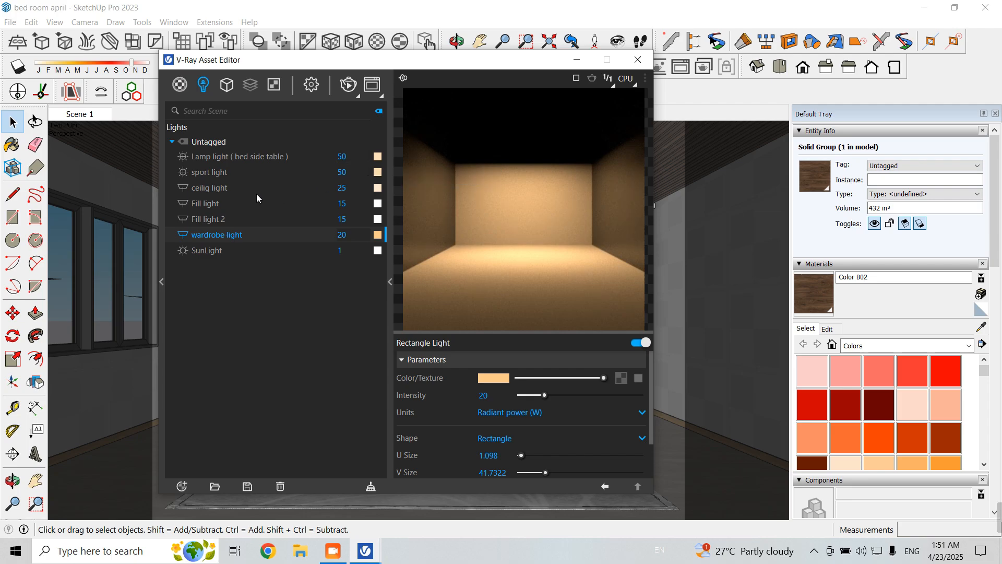
pyautogui.doubleClick(342, 188)
pyautogui.write('30')
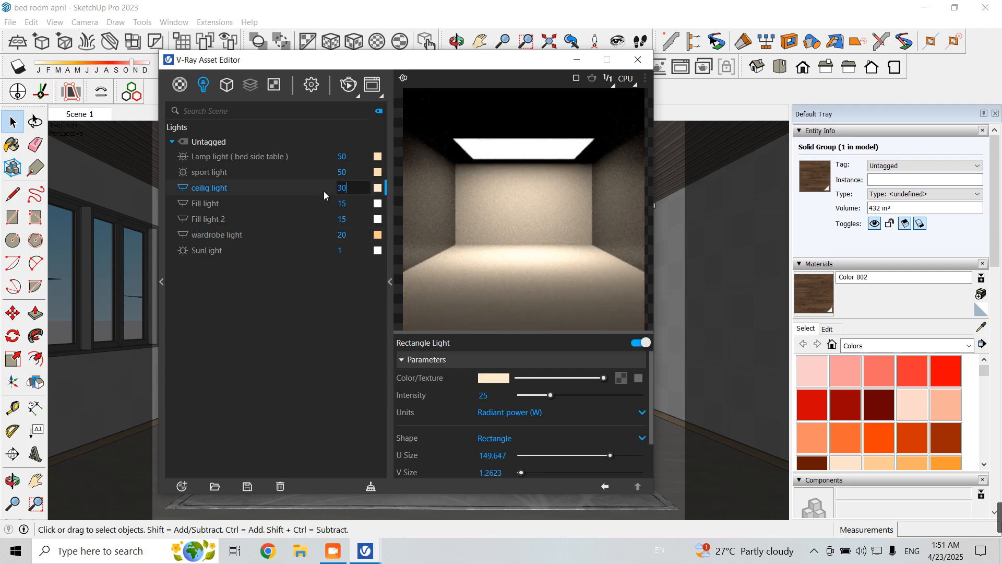
pyautogui.press('Return')
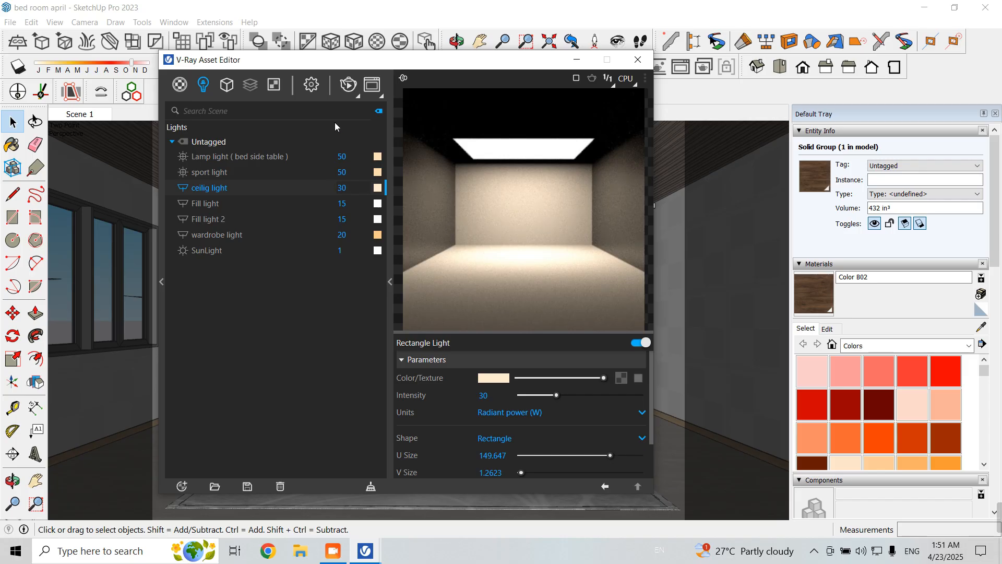
# Step: Review the Global Illumination parameters in the V-Ray render settings
pyautogui.click(311, 84)
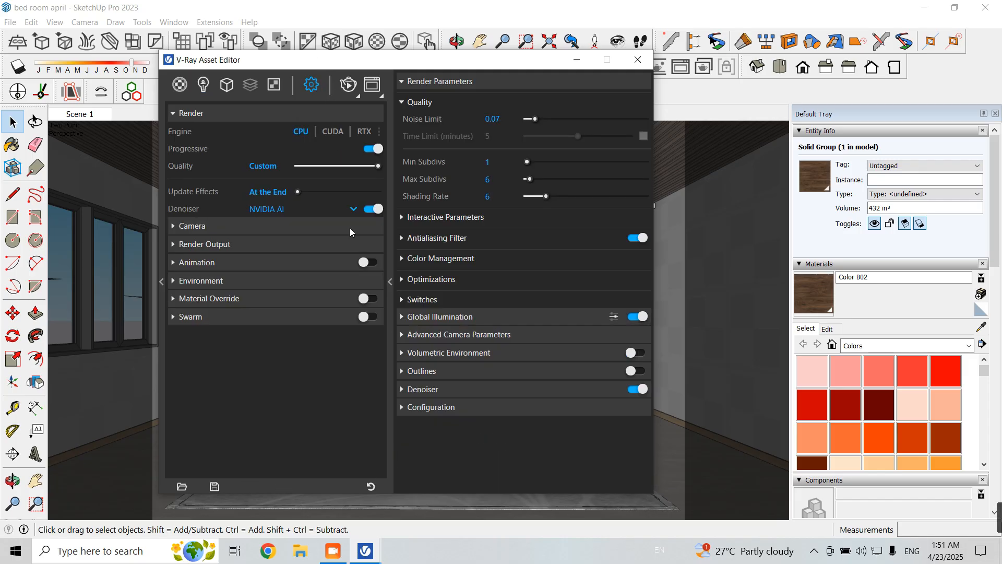
pyautogui.click(446, 336)
pyautogui.click(456, 334)
pyautogui.click(451, 319)
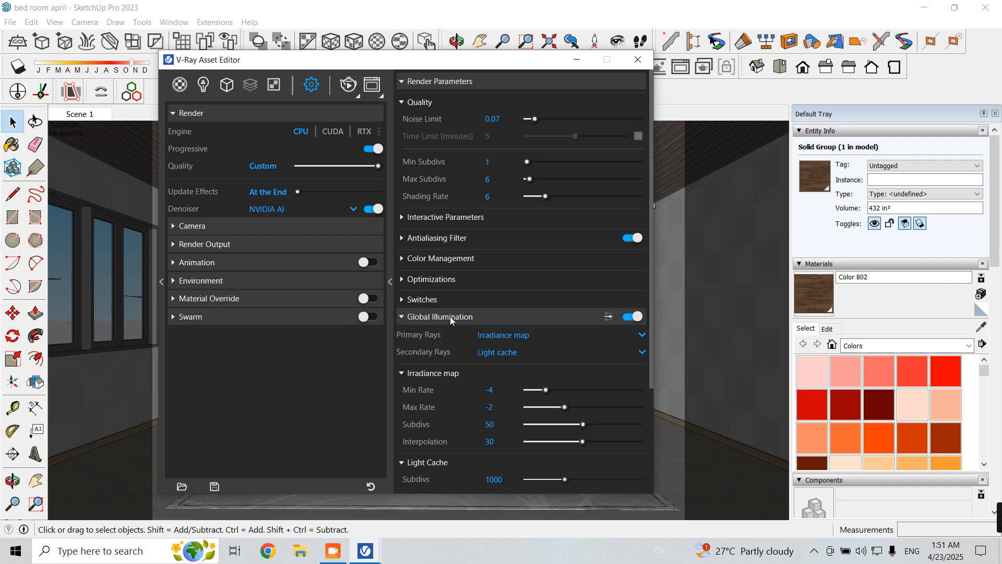
pyautogui.scroll(-3, 459, 390)
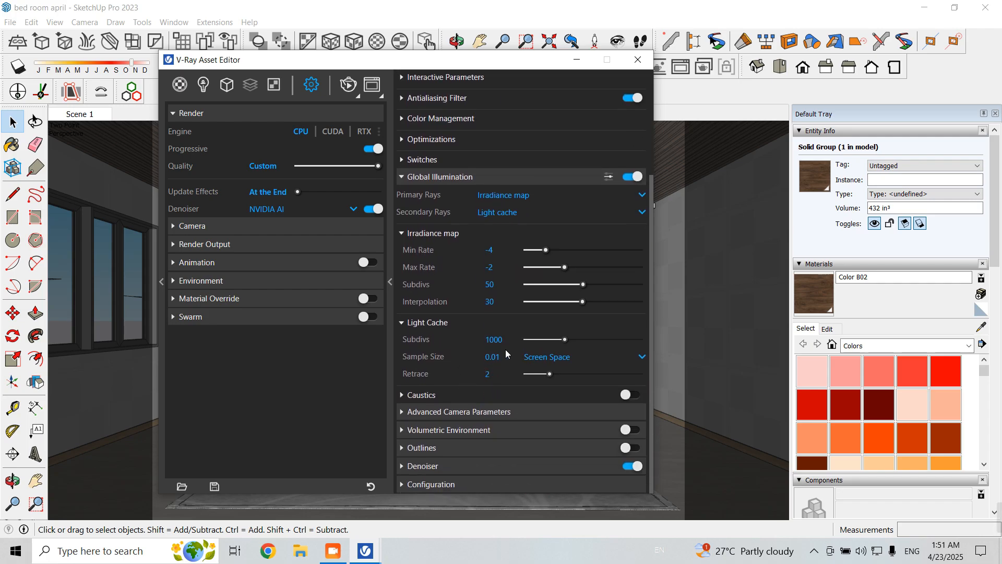
pyautogui.click(427, 177)
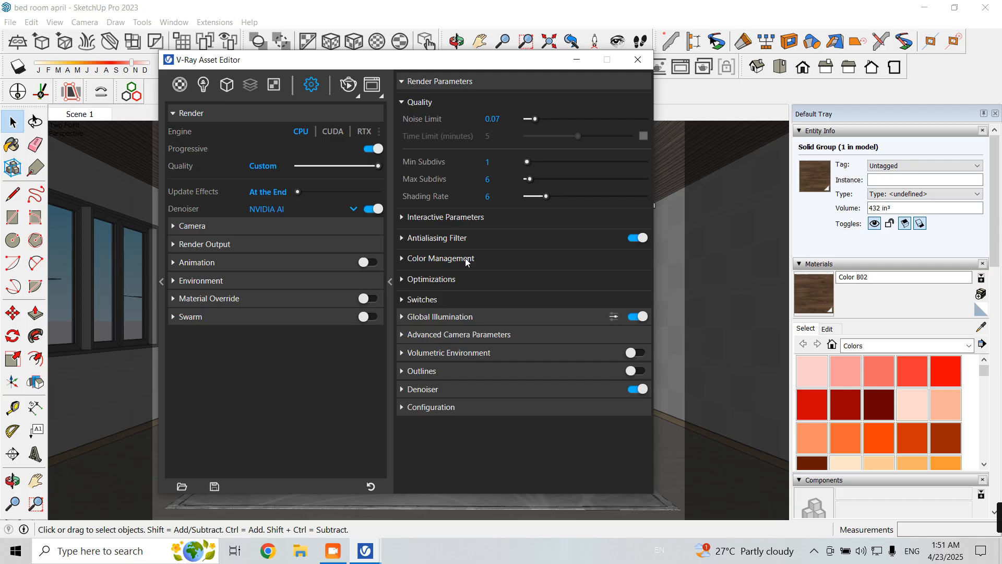
pyautogui.click(487, 179)
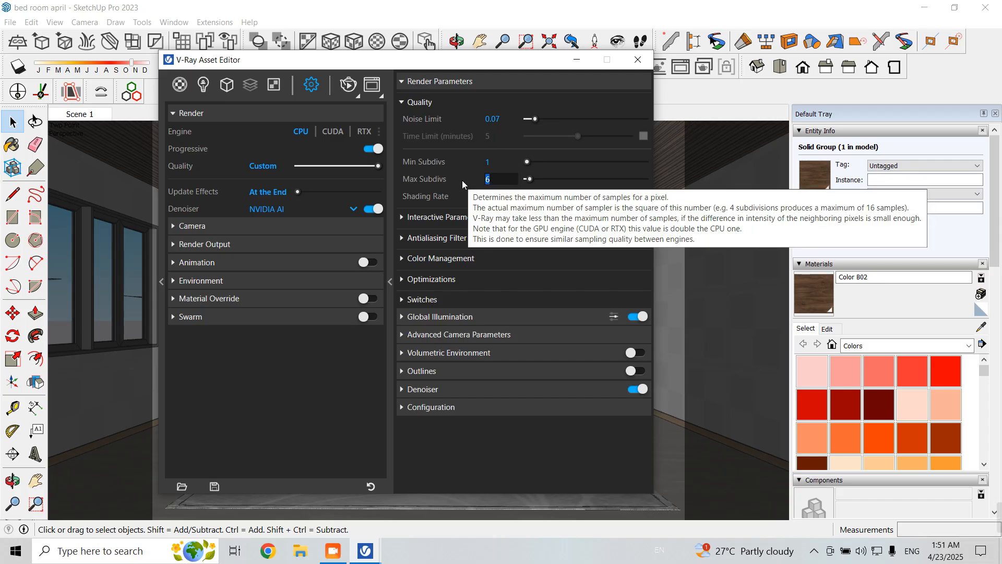
pyautogui.write('12')
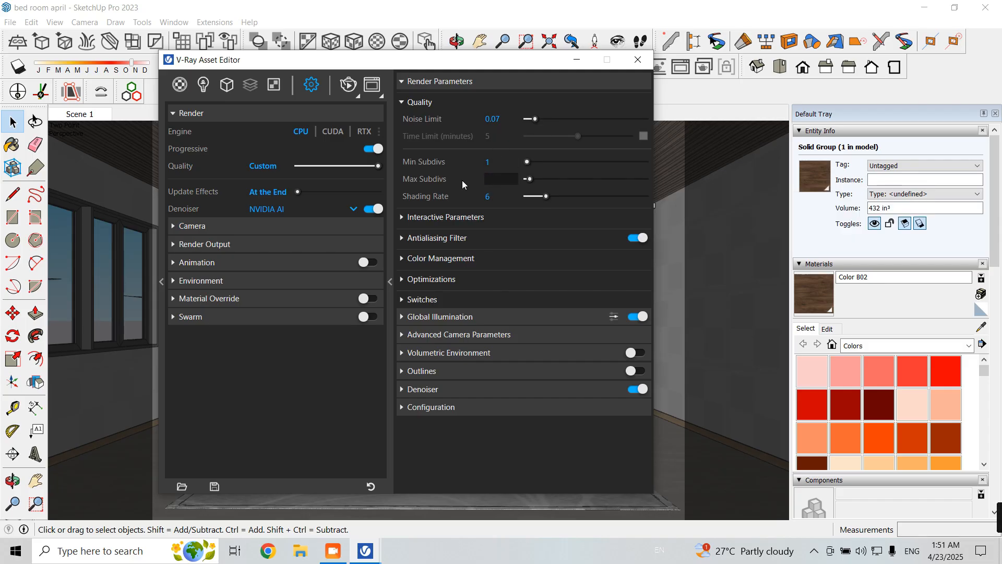
pyautogui.write('6')
pyautogui.press('Return')
# Step: Set the render output image width to 1920 and check the irradiance map and light cache settings
pyautogui.click(278, 242)
pyautogui.moveTo(278, 280); pyautogui.dragTo(173, 280)
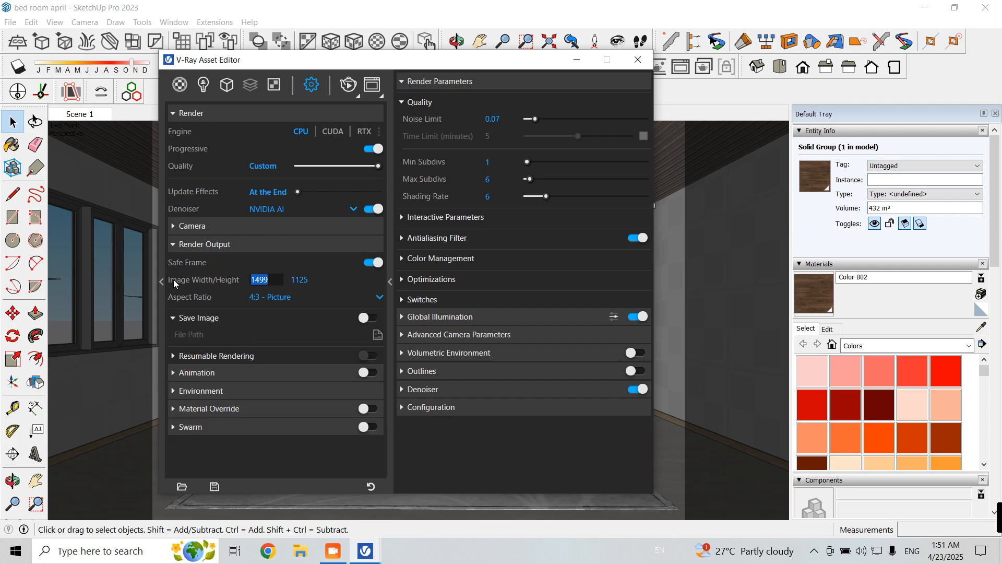
pyautogui.write('1920')
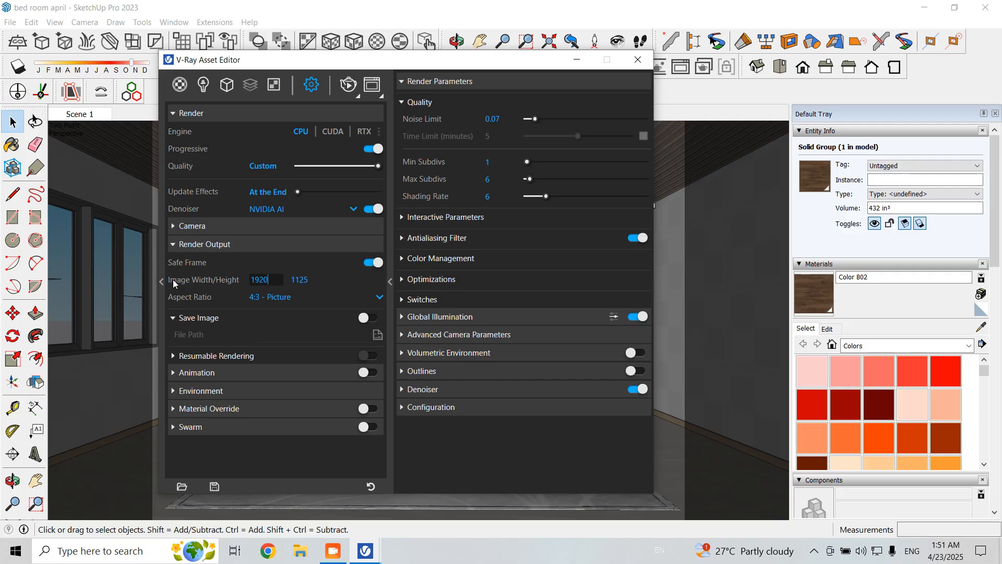
pyautogui.press('Return')
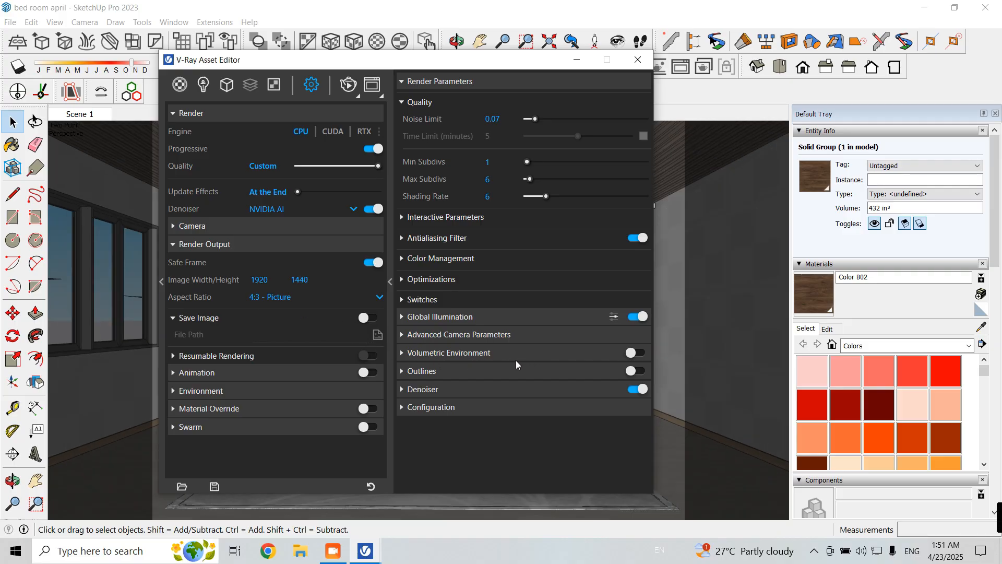
pyautogui.click(466, 335)
pyautogui.click(465, 333)
pyautogui.click(464, 318)
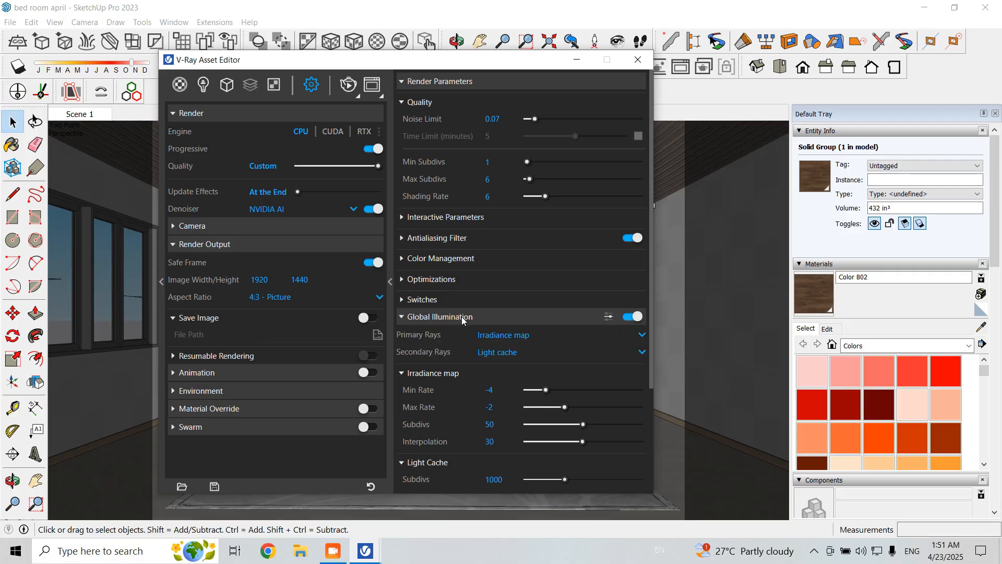
pyautogui.scroll(-4, 462, 319)
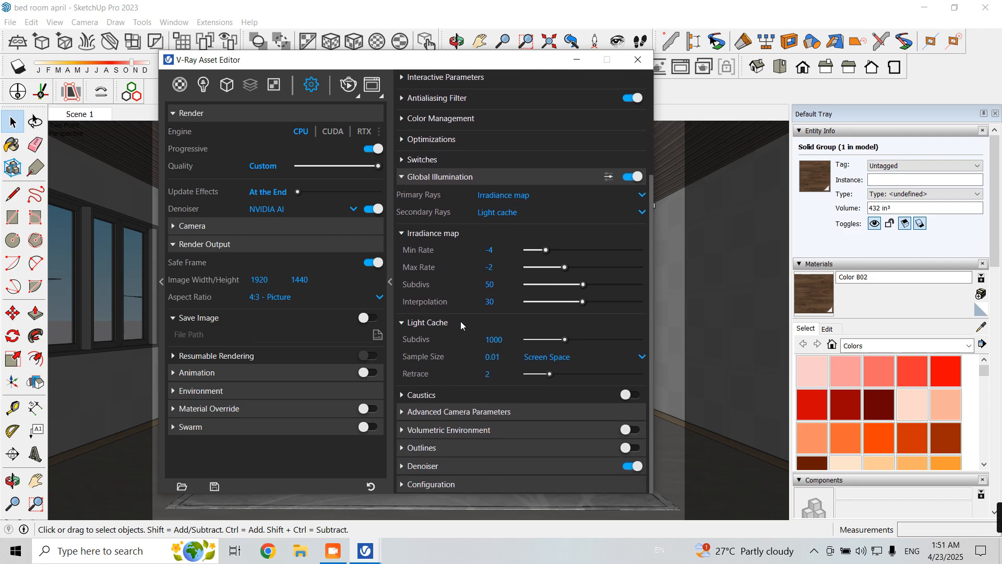
pyautogui.scroll(4, 461, 321)
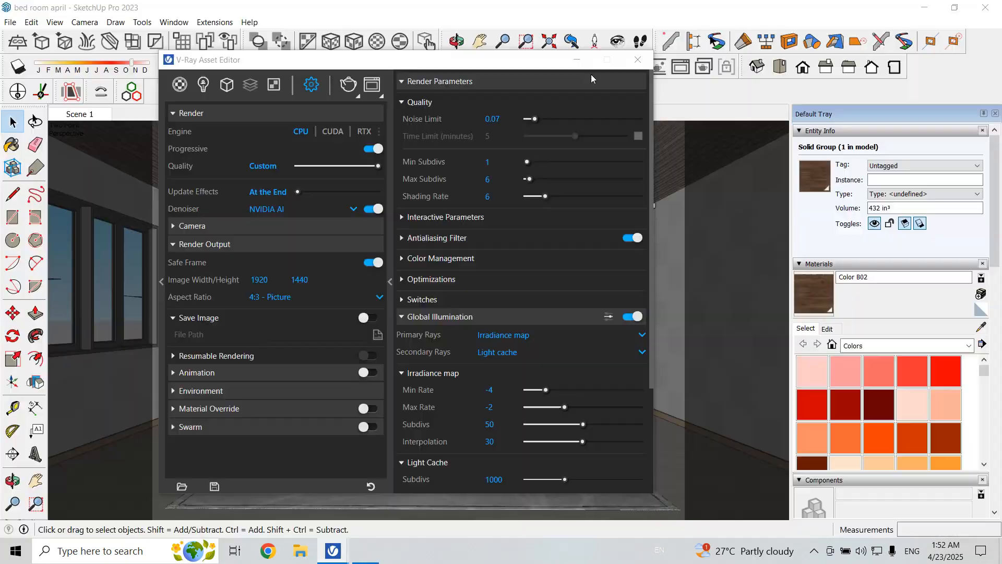
# Step: Add the Light Mix and Cryptomatte render elements to the scene in the V-Ray Asset Editor
pyautogui.click(577, 59)
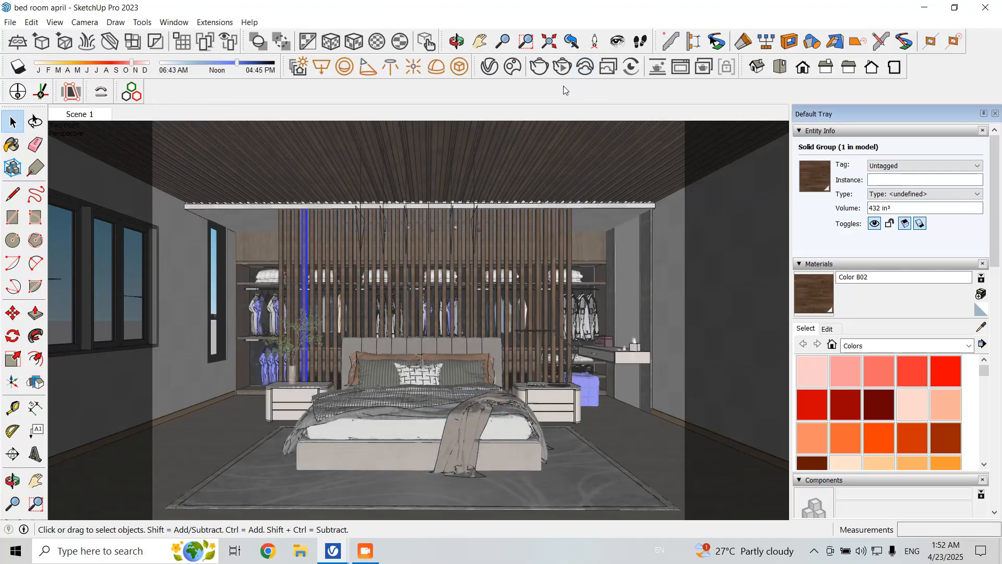
pyautogui.click(494, 70)
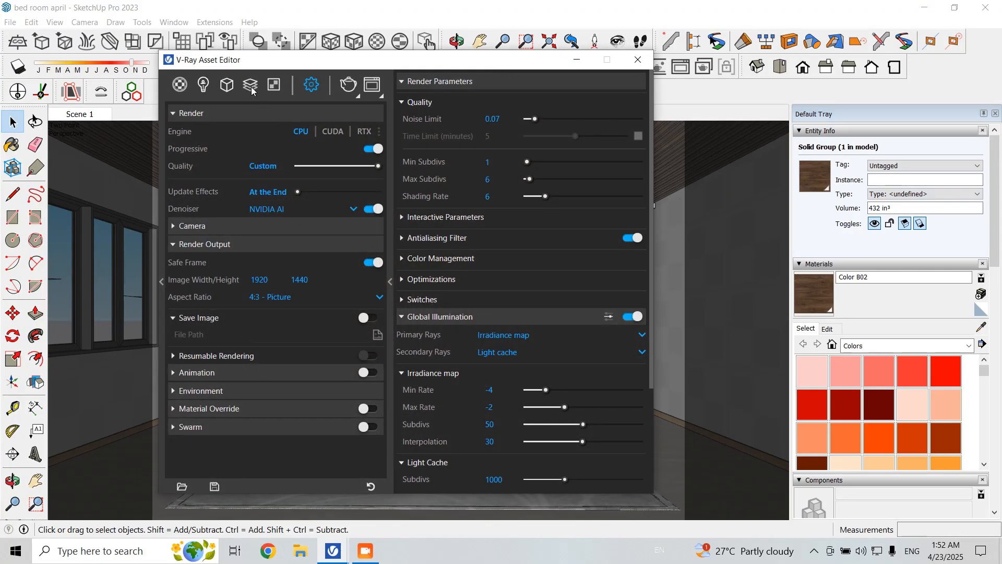
pyautogui.click(274, 85)
pyautogui.moveTo(256, 85)
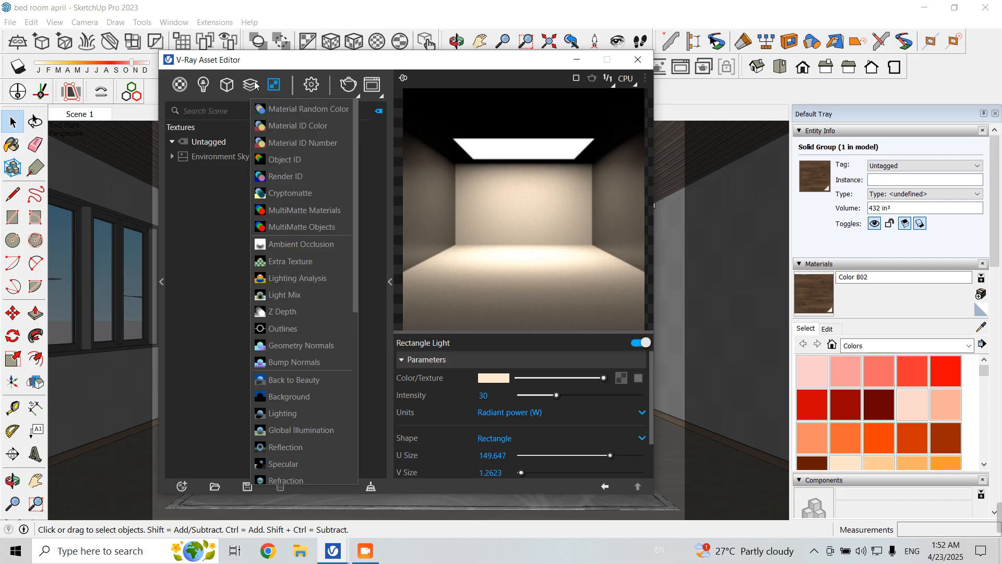
pyautogui.click(292, 295)
pyautogui.moveTo(251, 85)
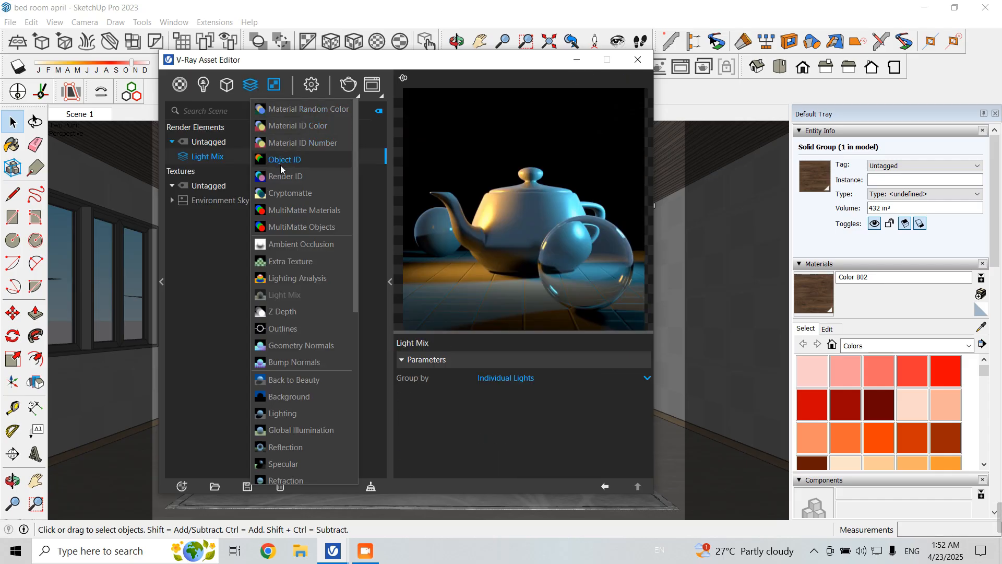
pyautogui.click(287, 194)
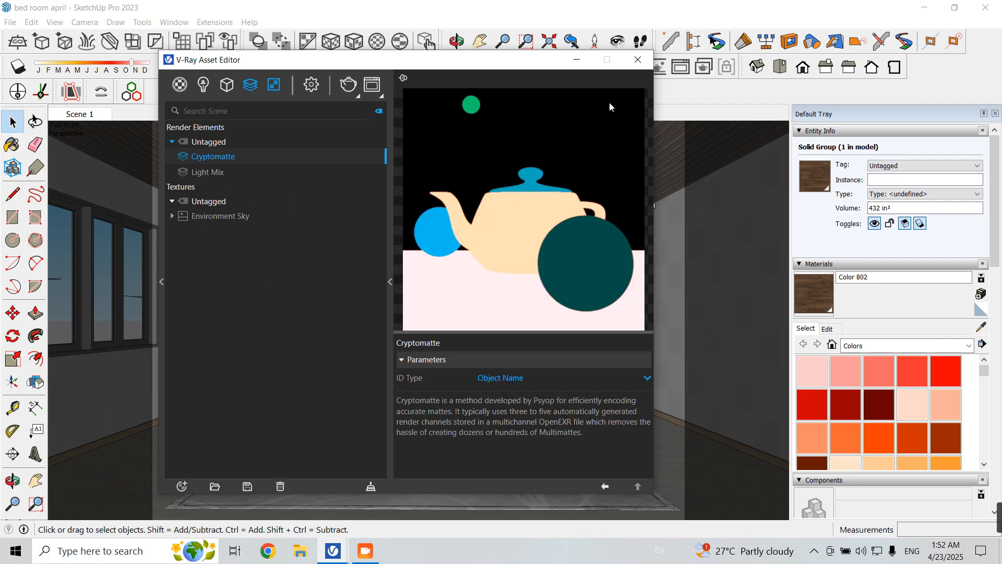
# Step: Close the Asset Editor, render the bedroom view in a maximized frame buffer, and inspect the finished image up close
pyautogui.click(645, 64)
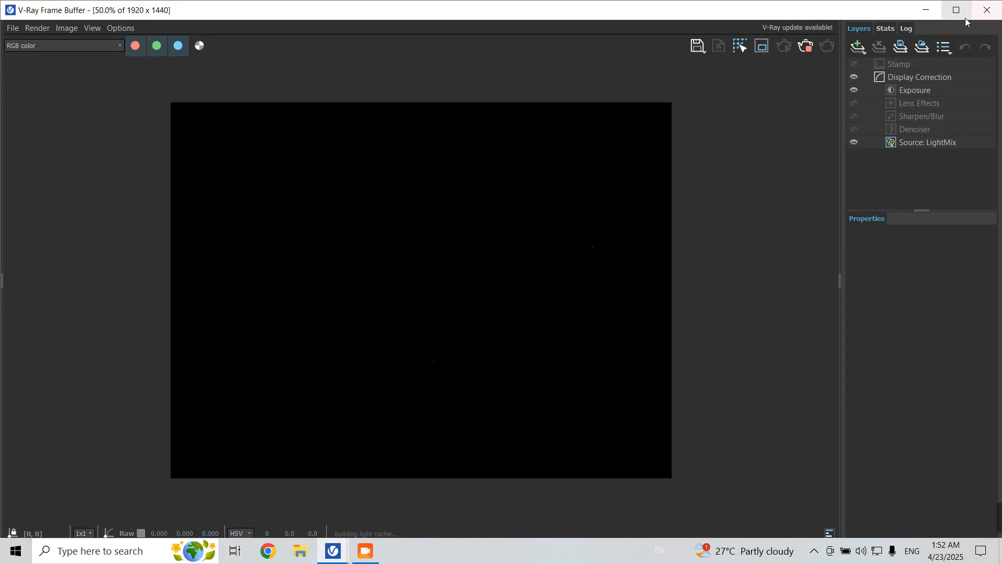
pyautogui.click(964, 16)
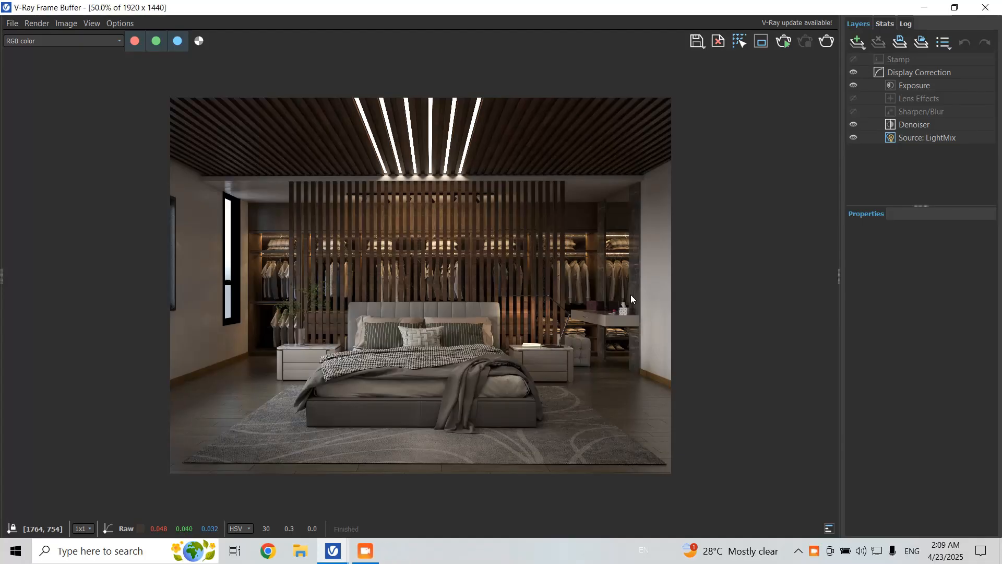
pyautogui.scroll(3, 627, 294)
pyautogui.scroll(-1, 527, 280)
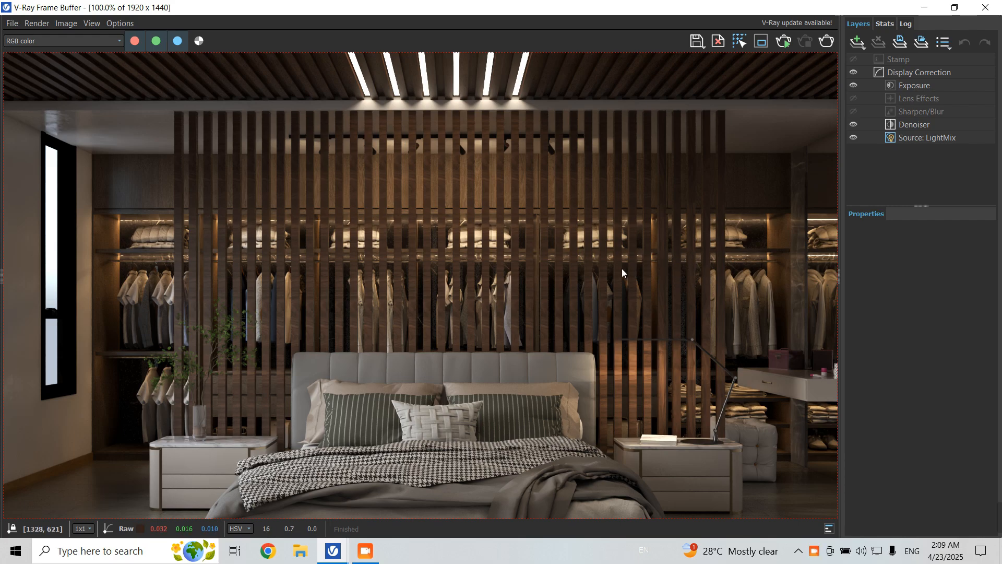
pyautogui.scroll(-2, 211, 267)
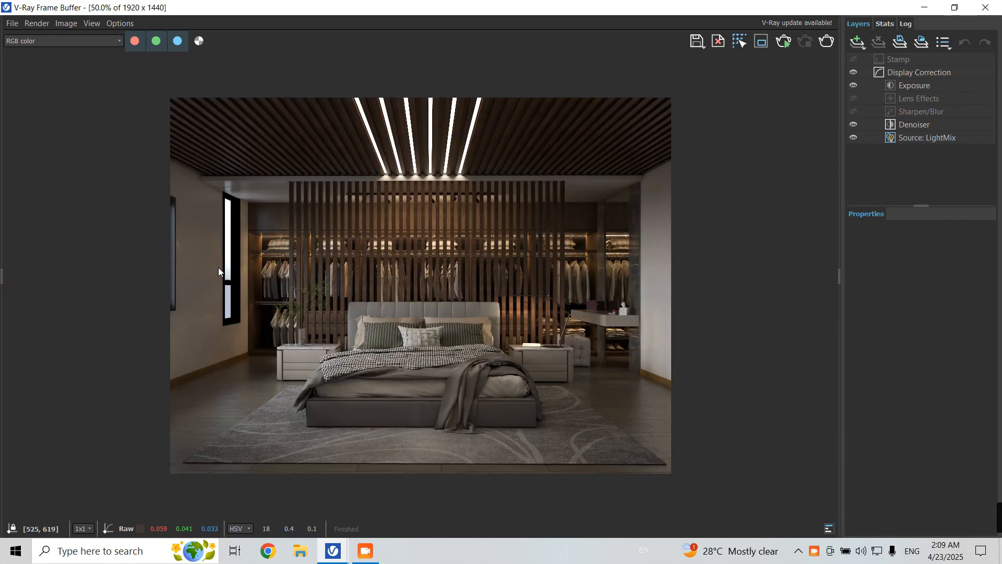
pyautogui.scroll(2, 566, 149)
pyautogui.scroll(-2, 549, 157)
pyautogui.scroll(2, 543, 386)
pyautogui.scroll(-2, 464, 340)
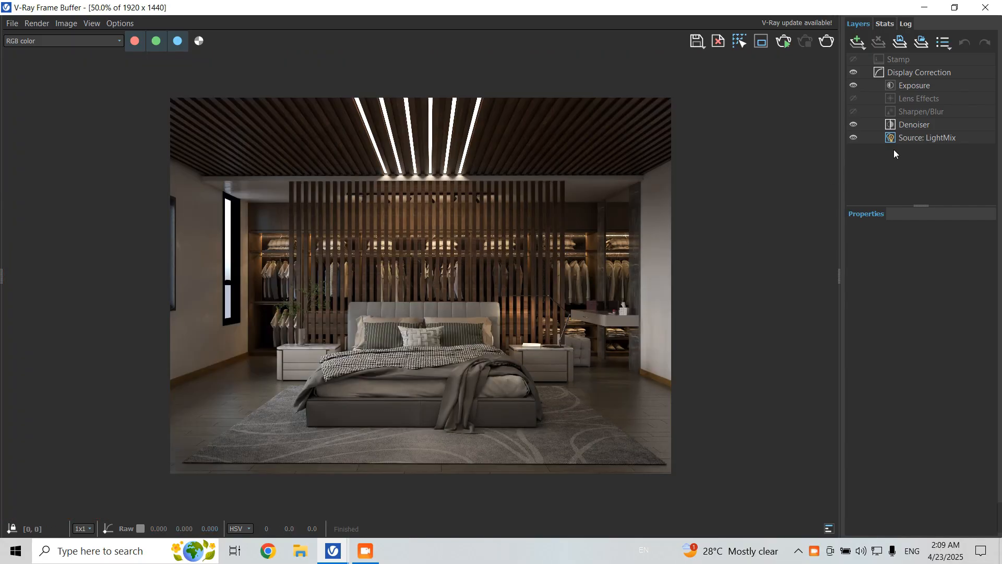
# Step: Set the exposure of the frame buffer's Exposure layer to 0.9
pyautogui.click(915, 86)
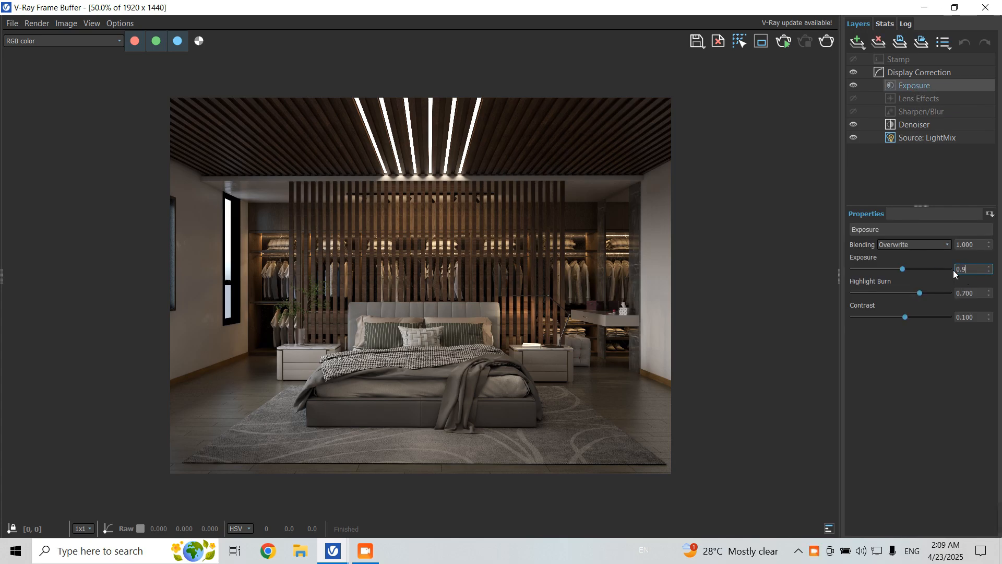
pyautogui.click(954, 269)
pyautogui.write('0.9')
pyautogui.press('Return')
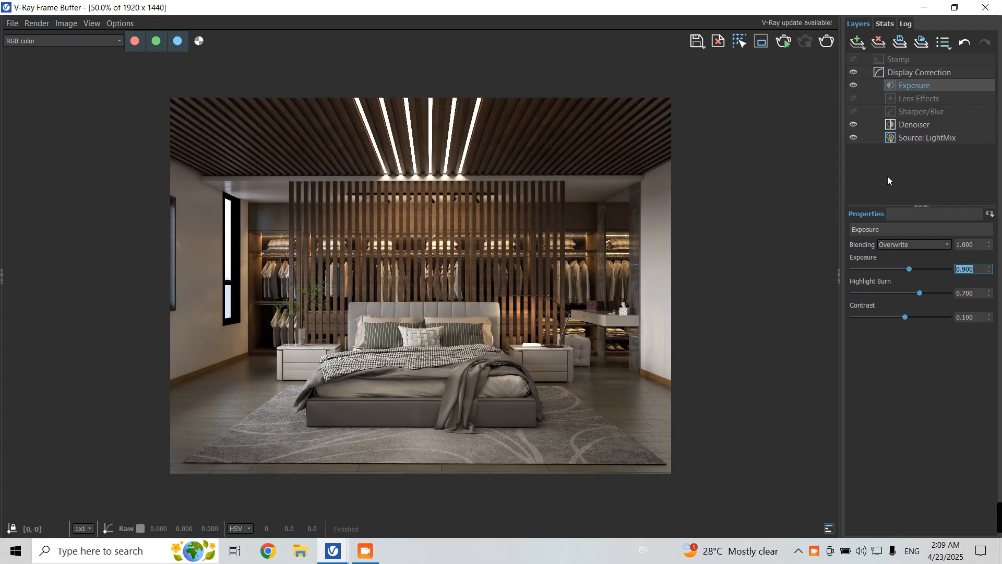
# Step: Enable Lens Effects on the render and set the glow size to about 16.8
pyautogui.click(915, 111)
pyautogui.click(918, 99)
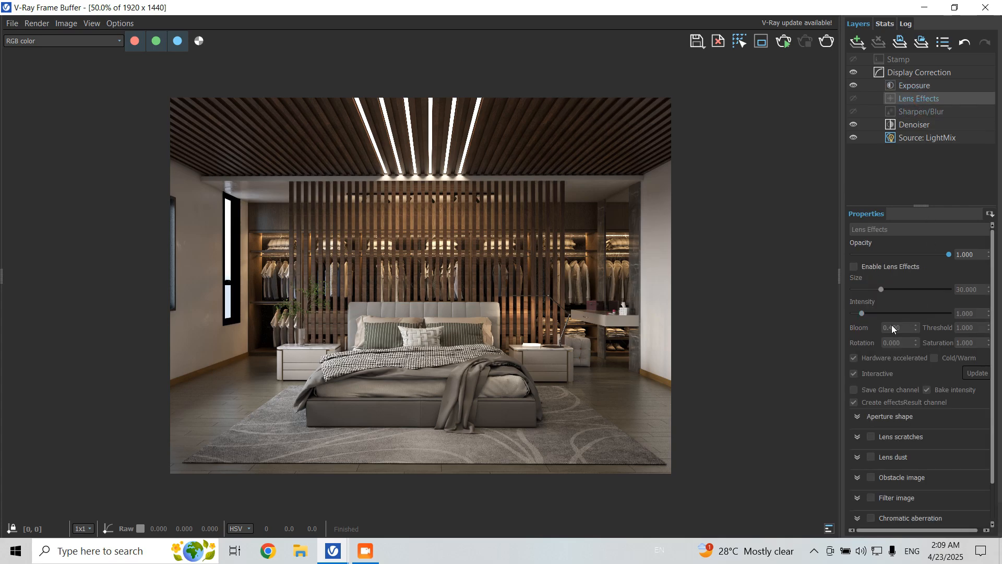
pyautogui.click(855, 267)
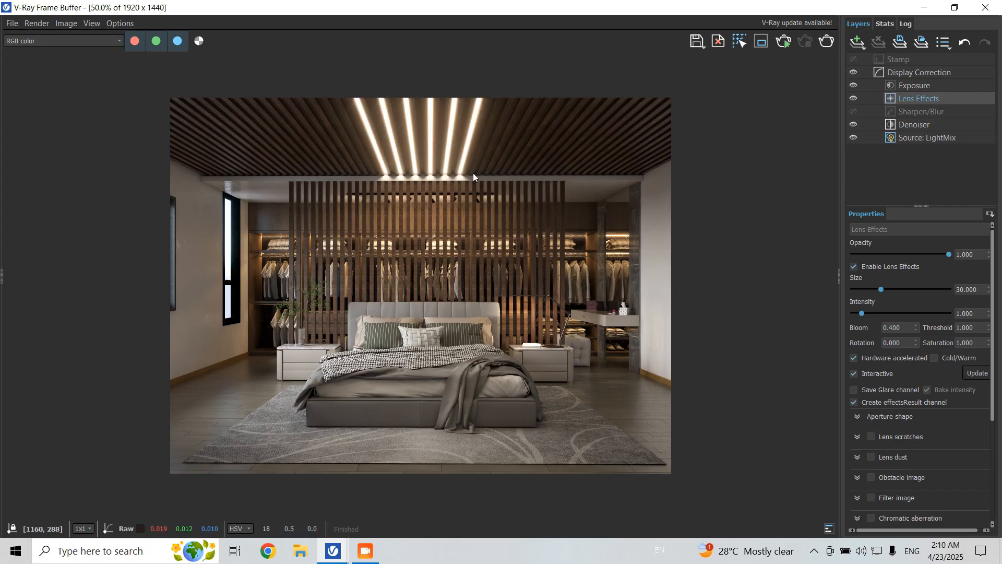
pyautogui.moveTo(884, 290); pyautogui.dragTo(920, 289)
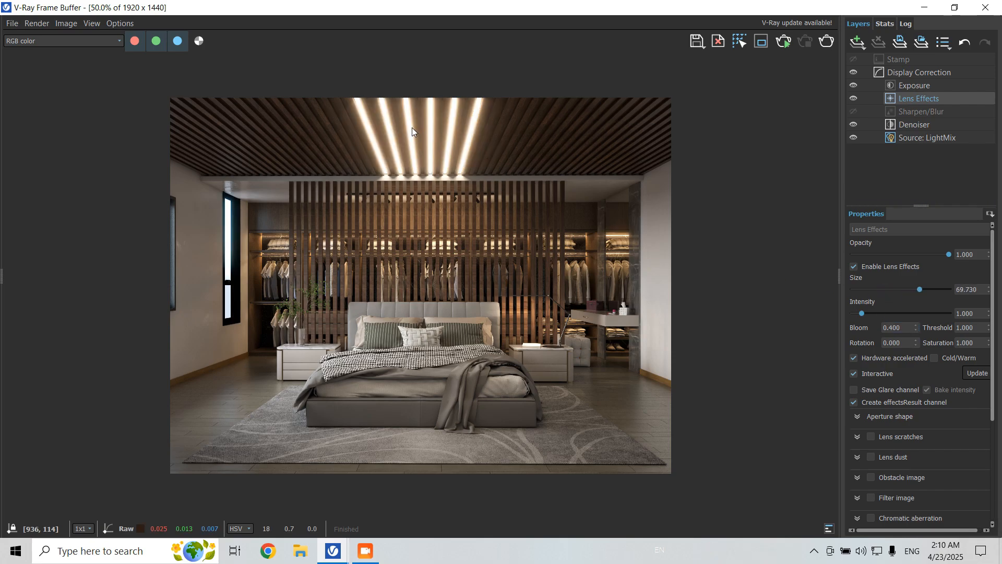
pyautogui.click(861, 289)
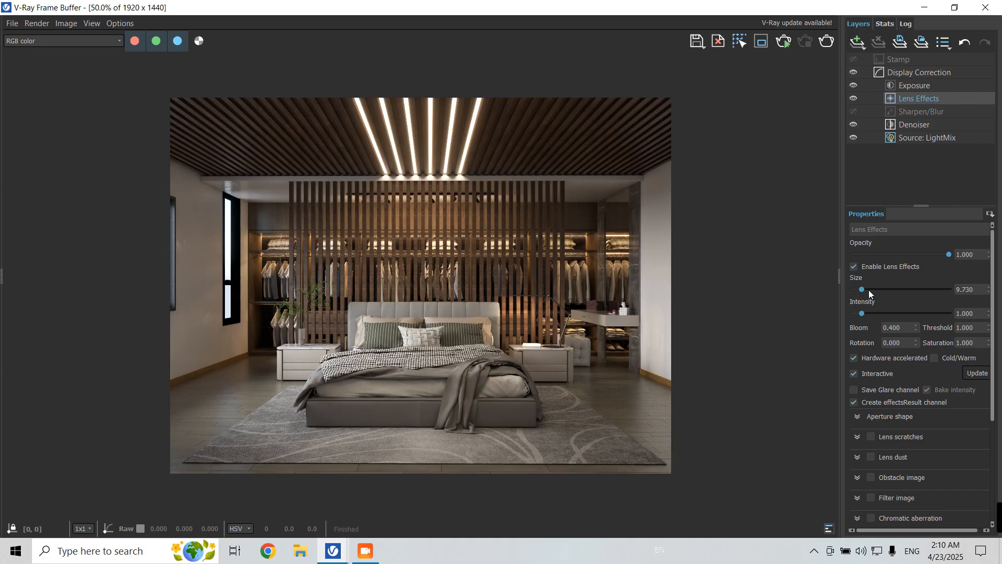
pyautogui.click(869, 290)
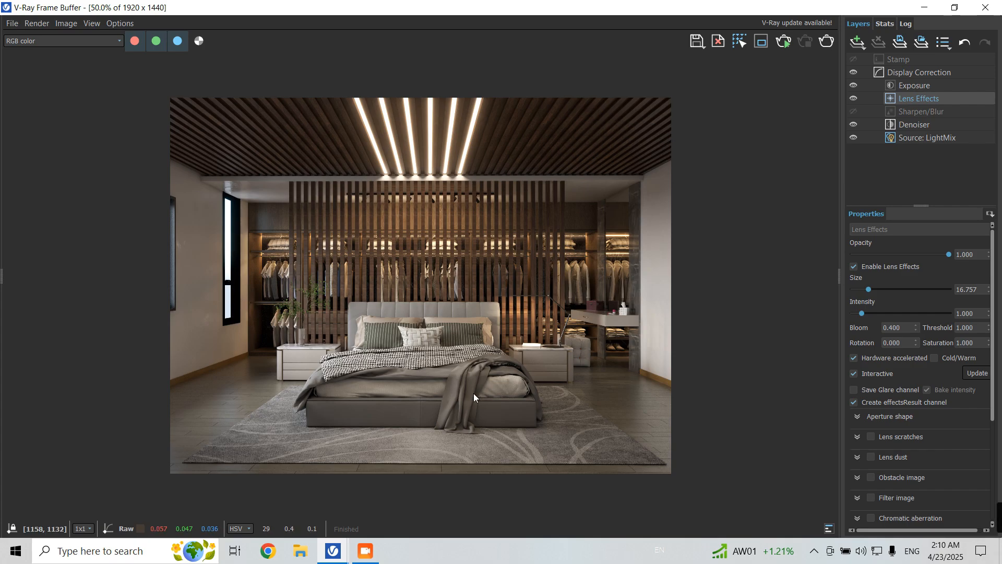
pyautogui.scroll(1, 474, 393)
pyautogui.scroll(-1, 778, 251)
# Step: Add a Filmic tonemap correction layer, widen the layer properties area, and attach a Cryptomatte mask to the new layer
pyautogui.click(858, 46)
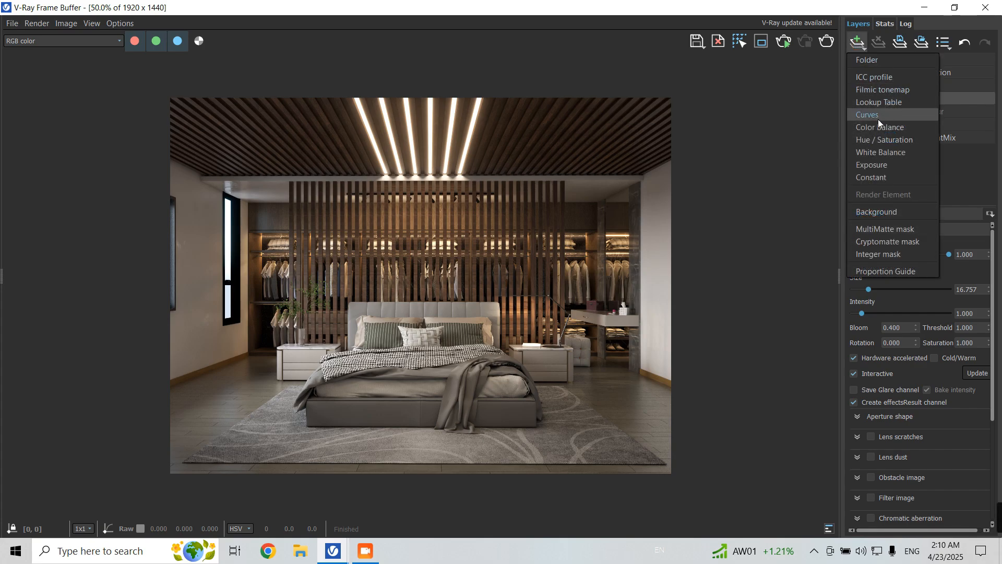
pyautogui.click(882, 90)
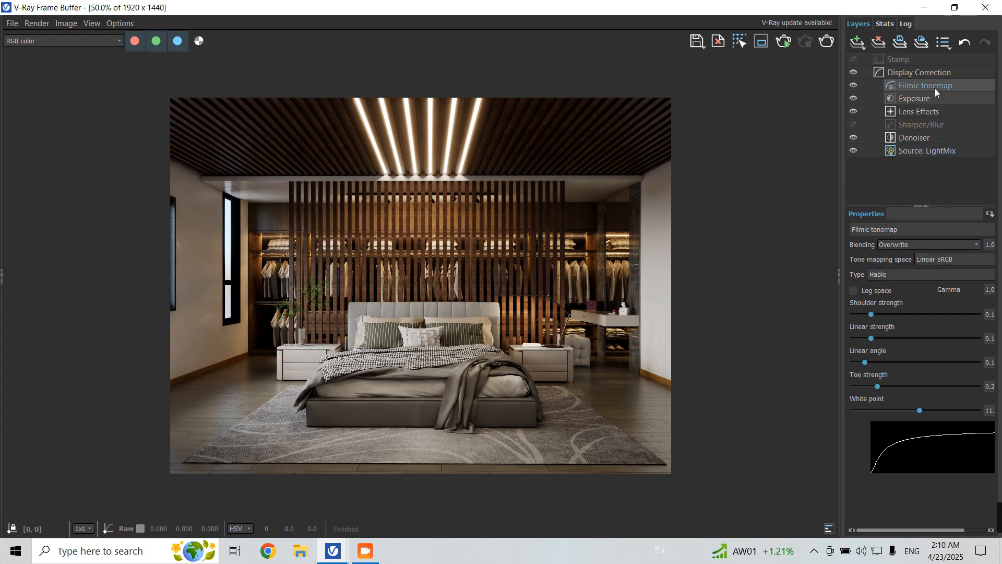
pyautogui.click(955, 7)
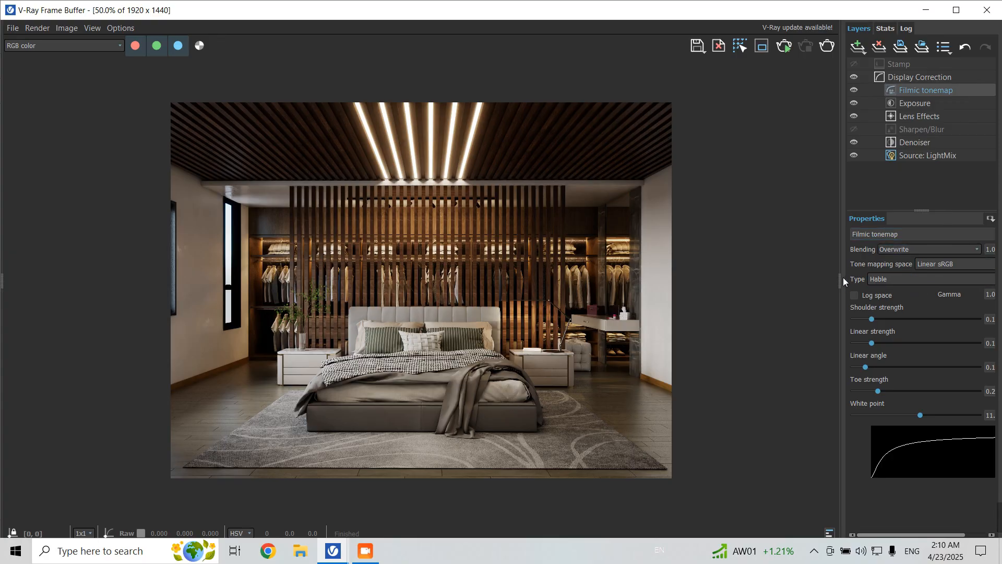
pyautogui.moveTo(841, 280); pyautogui.dragTo(800, 276)
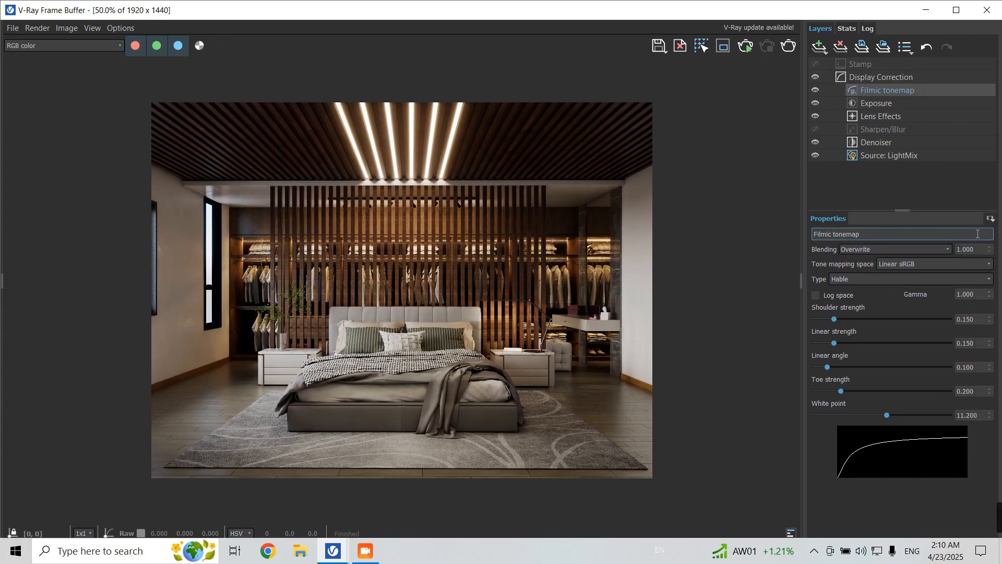
pyautogui.click(990, 220)
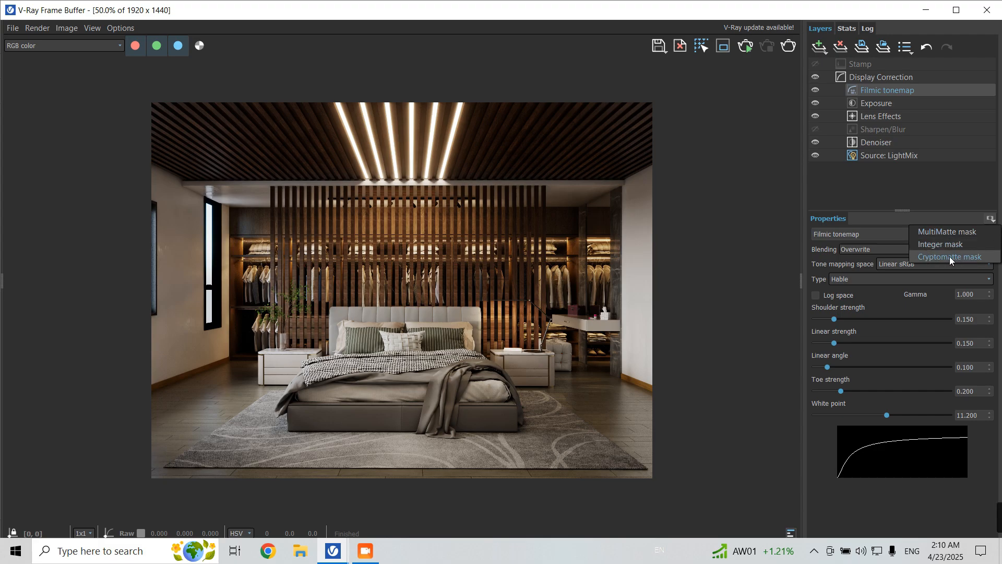
pyautogui.click(966, 257)
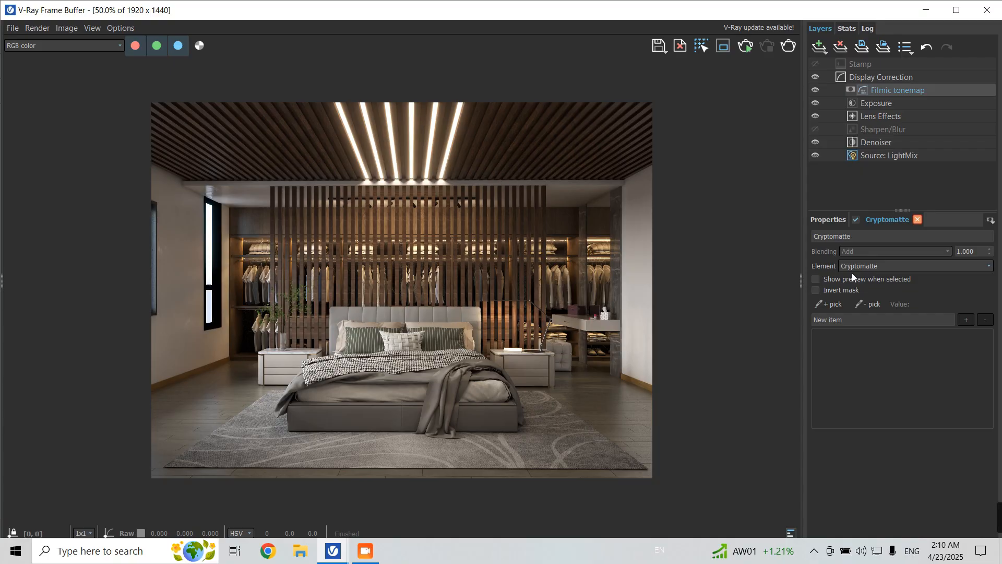
# Step: Check the Cryptomatte render element in the V-Ray Asset Editor, minimize the editor, and return to the V-Ray Frame Buffer
pyautogui.click(993, 222)
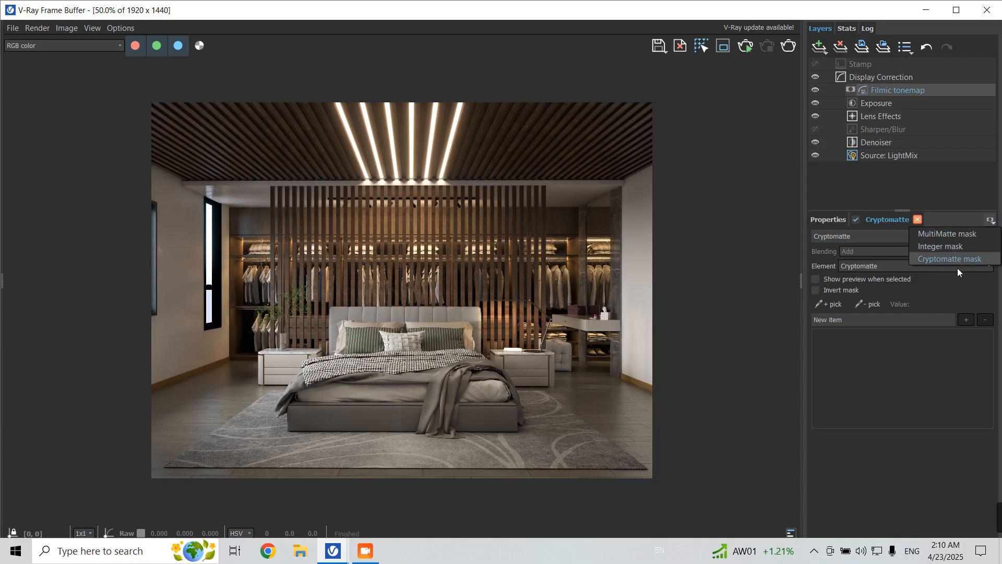
pyautogui.click(930, 396)
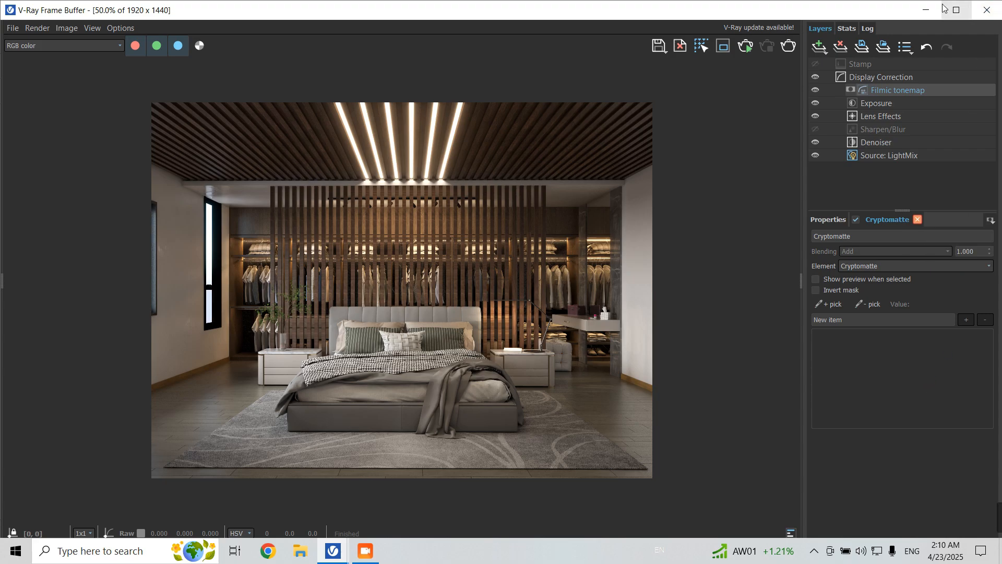
pyautogui.click(926, 11)
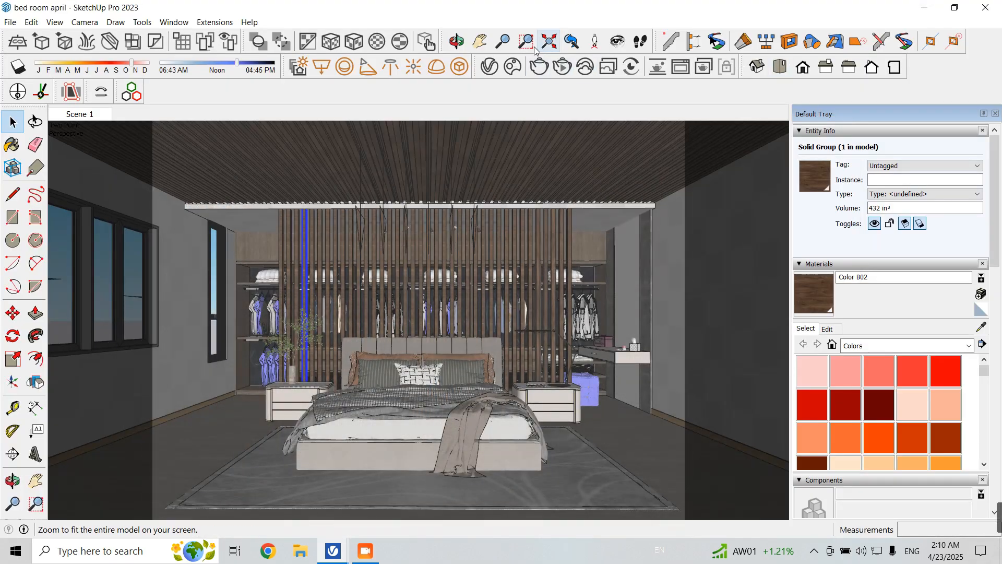
pyautogui.click(500, 65)
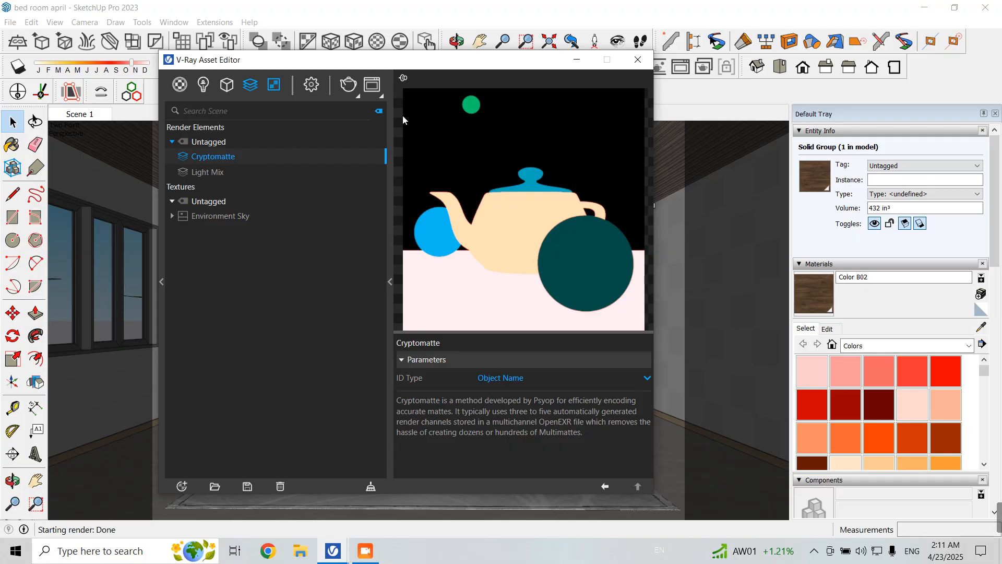
pyautogui.click(576, 59)
pyautogui.moveTo(332, 553)
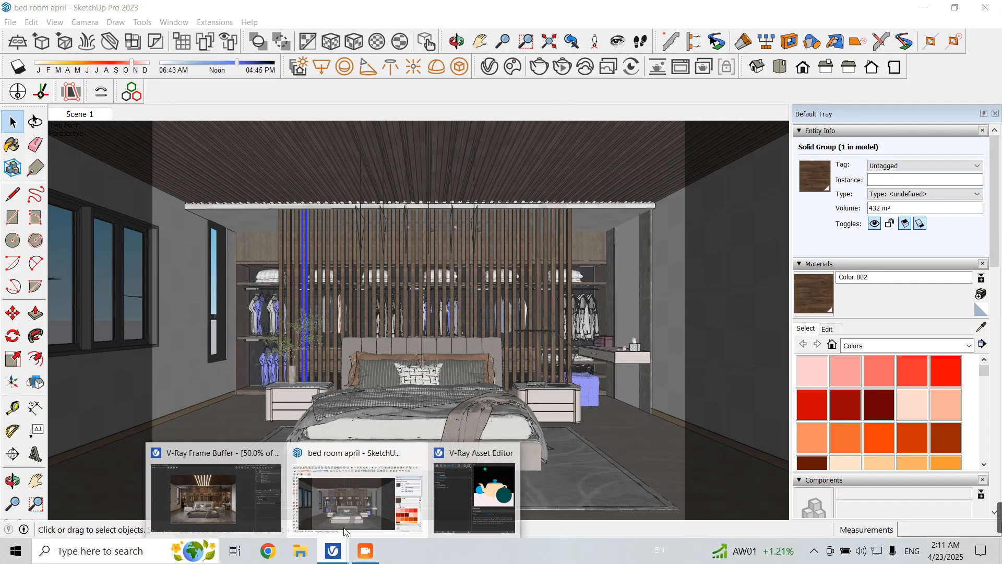
pyautogui.click(233, 493)
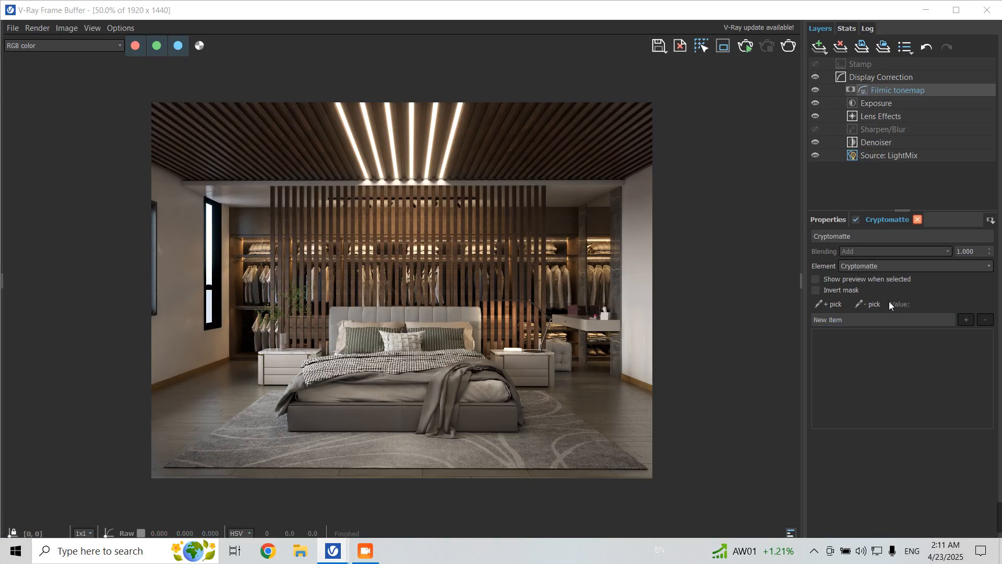
# Step: Add the wooden partition slats from the middle to the right end of the screen to the Cryptomatte mask, one by one
pyautogui.click(829, 303)
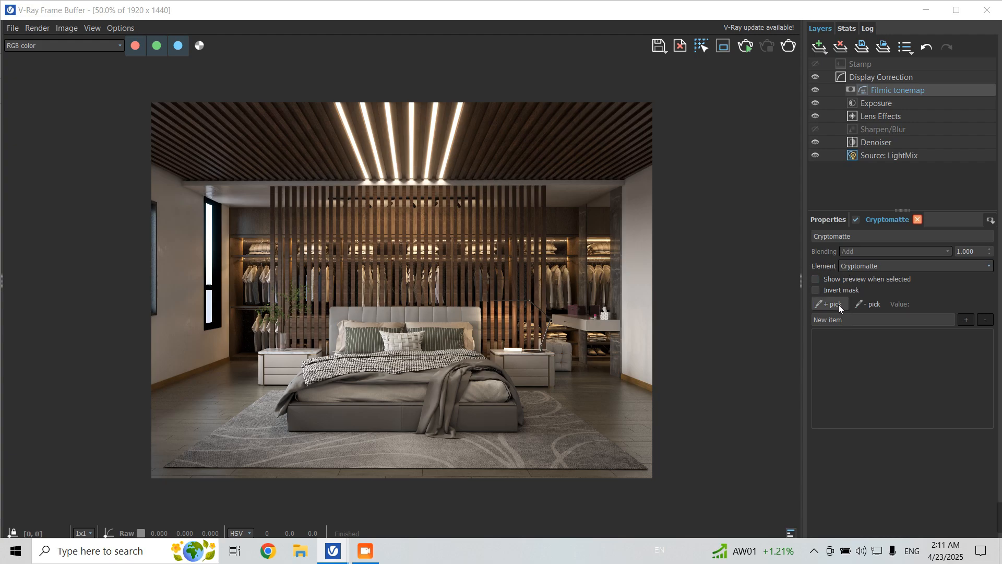
pyautogui.click(434, 274)
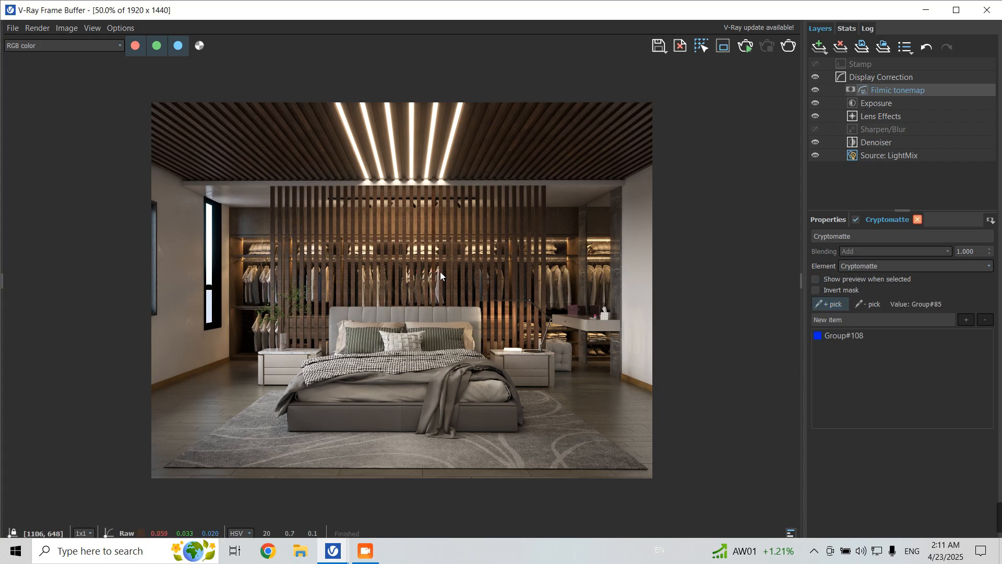
pyautogui.click(440, 271)
pyautogui.scroll(2, 449, 274)
pyautogui.scroll(-2, 468, 275)
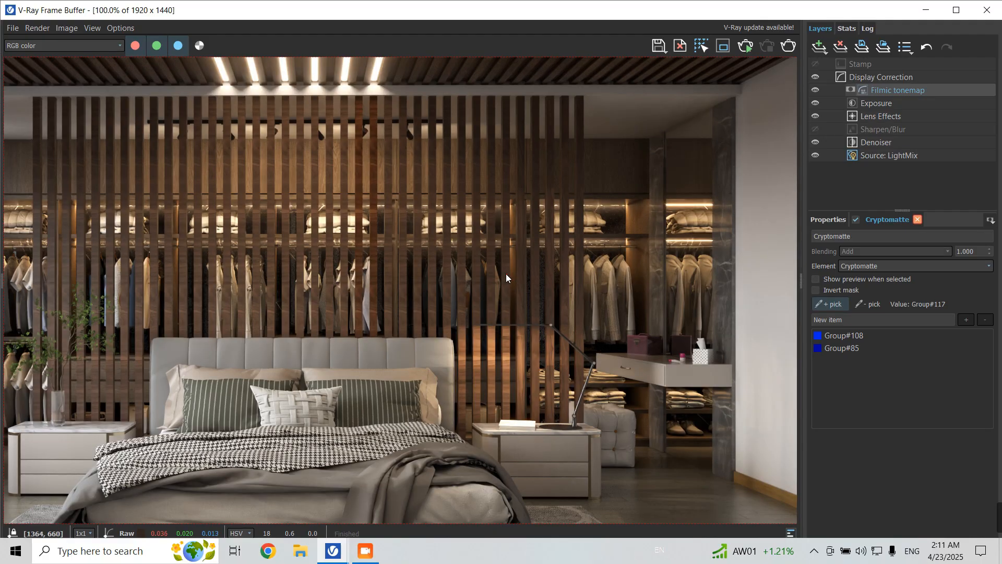
pyautogui.click(581, 275)
pyautogui.click(558, 280)
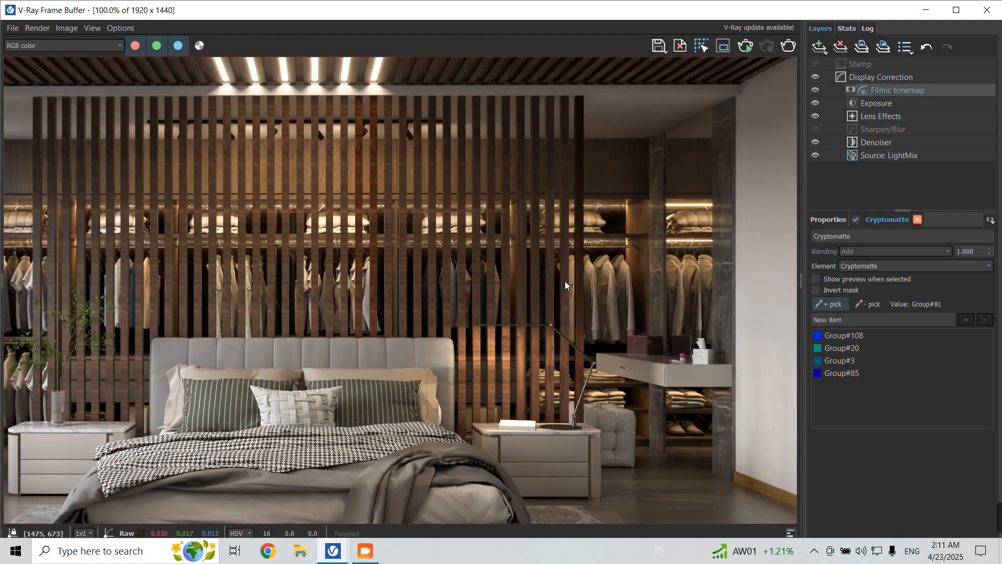
pyautogui.click(563, 277)
pyautogui.click(549, 276)
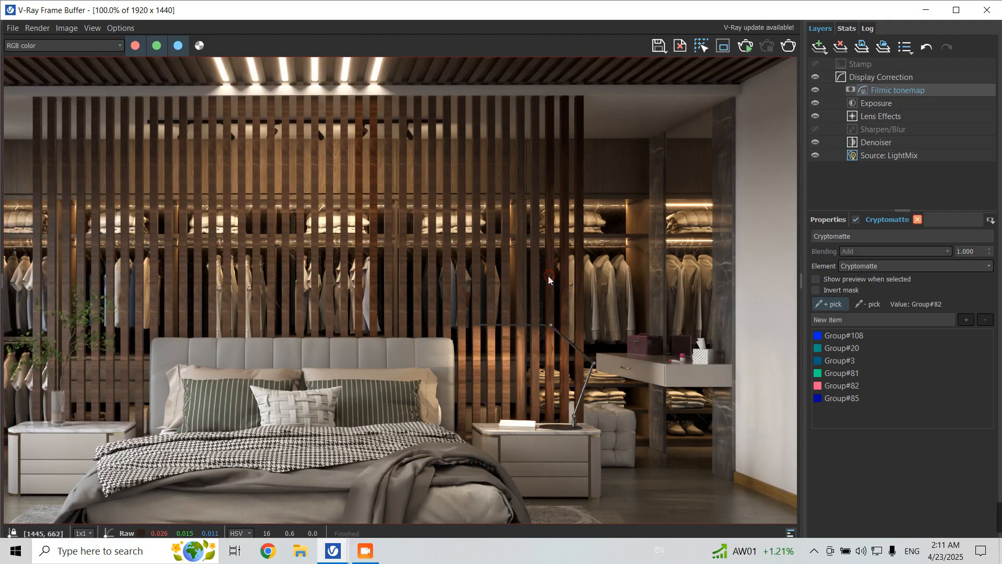
pyautogui.click(535, 282)
pyautogui.click(516, 282)
pyautogui.click(502, 283)
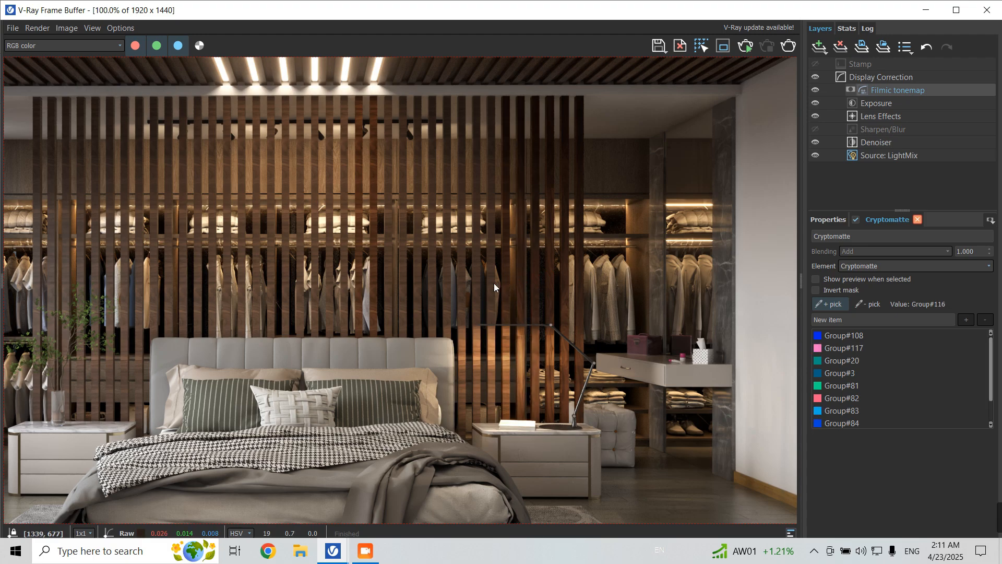
pyautogui.click(494, 285)
pyautogui.click(477, 286)
pyautogui.click(462, 291)
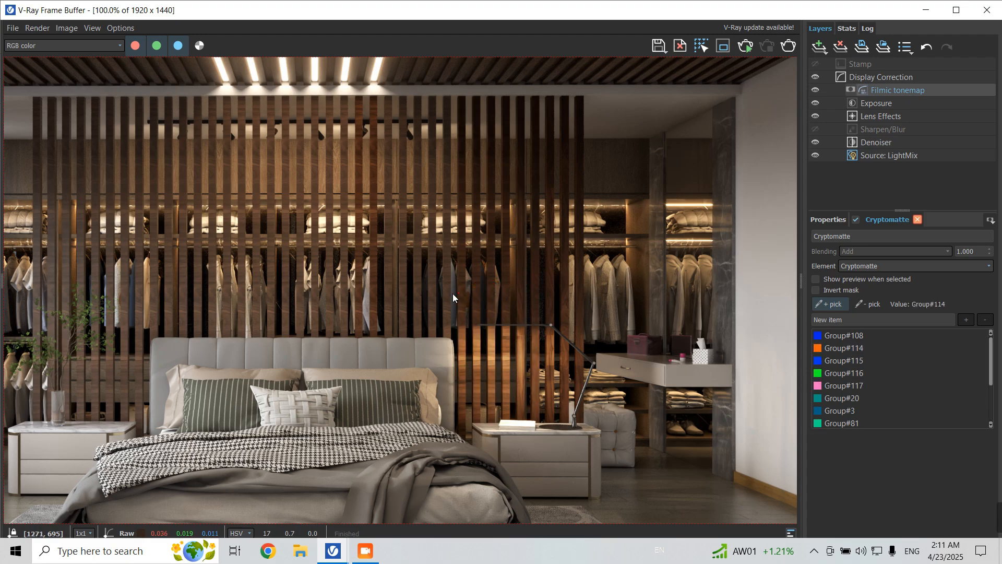
pyautogui.click(447, 294)
pyautogui.click(431, 295)
pyautogui.click(417, 297)
pyautogui.click(403, 299)
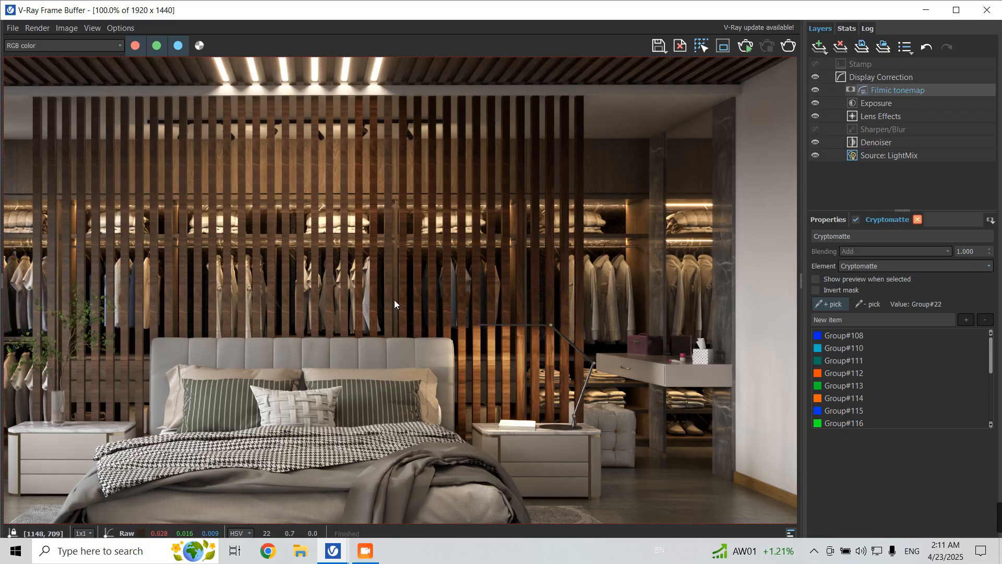
pyautogui.click(388, 300)
pyautogui.click(329, 302)
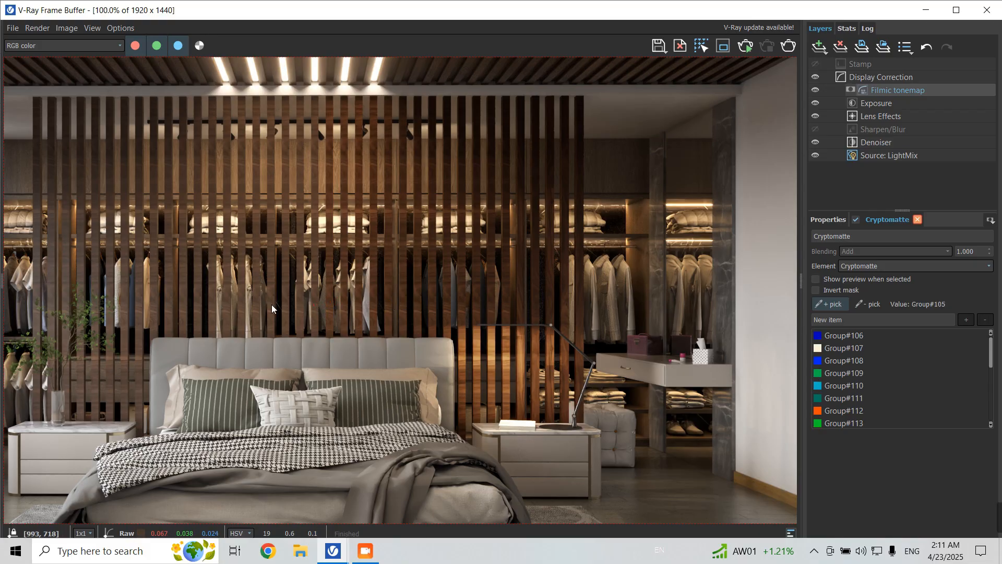
# Step: Add the remaining wooden slats in the left half of the partition to the Cryptomatte mask
pyautogui.click(40, 287)
pyautogui.click(52, 284)
pyautogui.click(68, 284)
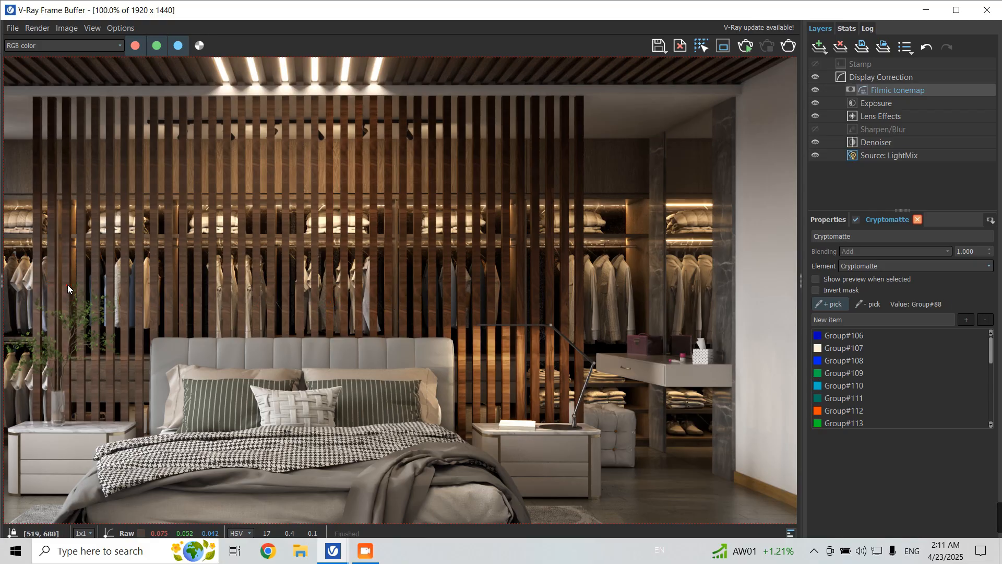
pyautogui.click(81, 278)
pyautogui.click(96, 277)
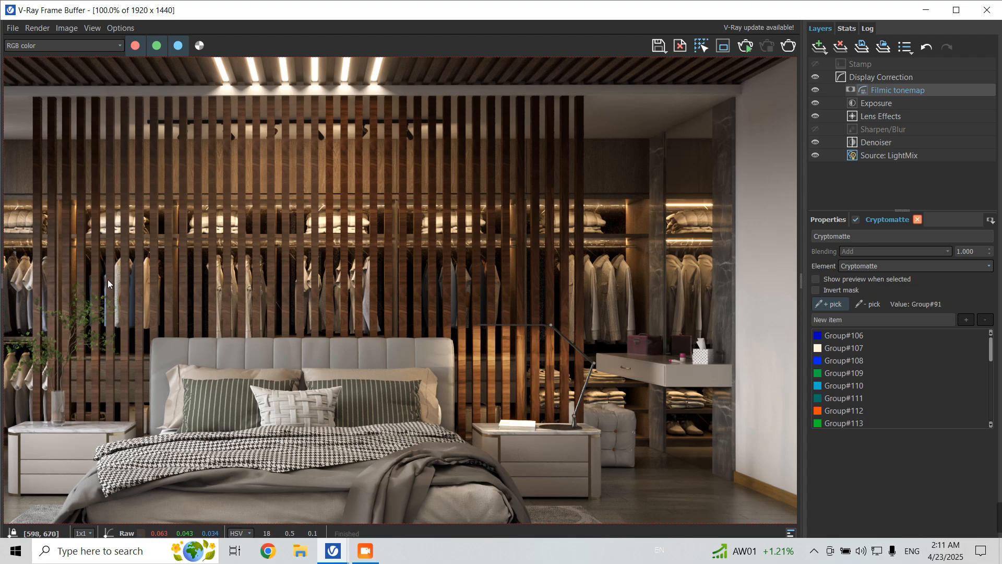
pyautogui.click(111, 279)
pyautogui.click(124, 281)
pyautogui.click(139, 285)
pyautogui.click(154, 288)
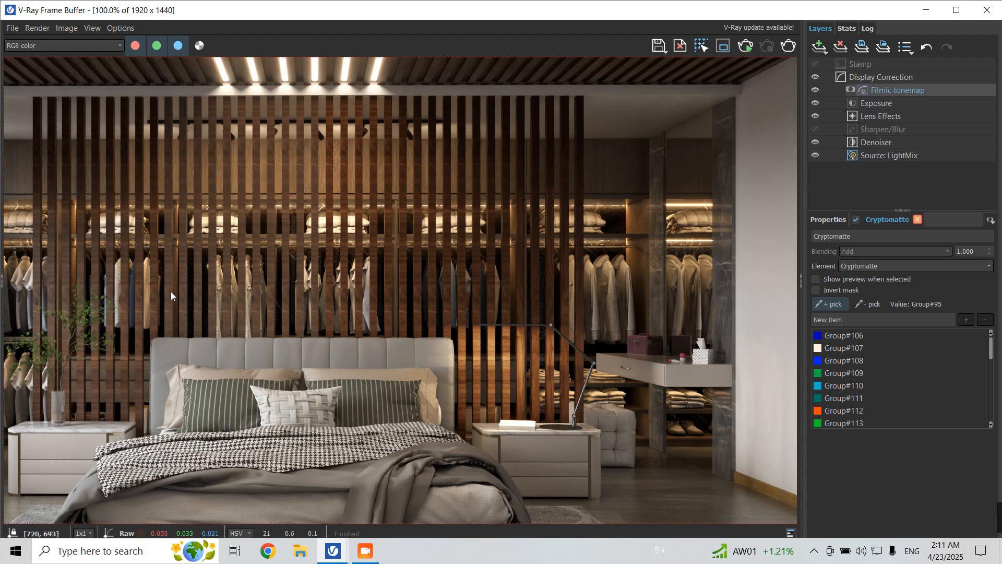
pyautogui.click(169, 291)
pyautogui.click(185, 297)
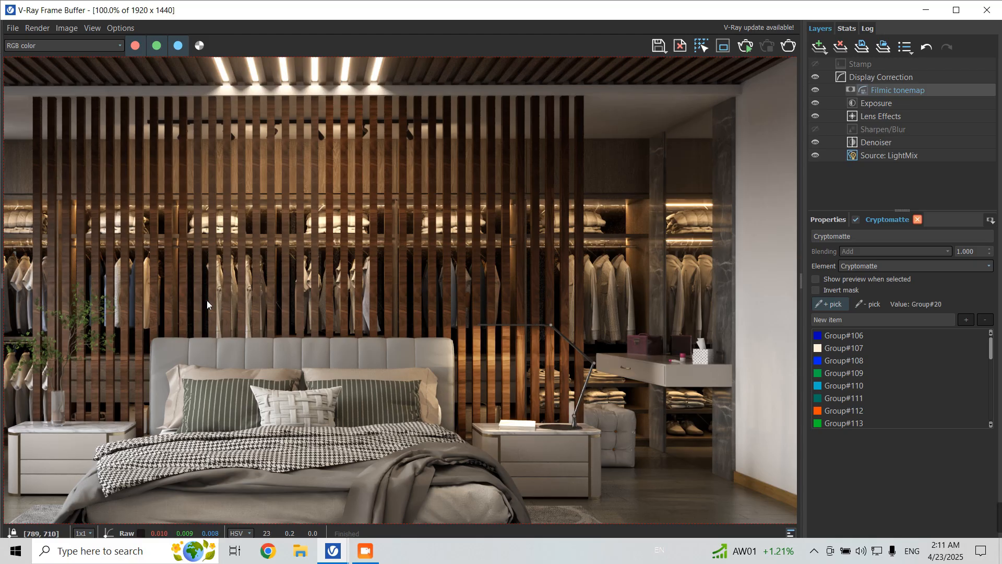
pyautogui.click(210, 301)
pyautogui.click(199, 302)
pyautogui.click(231, 304)
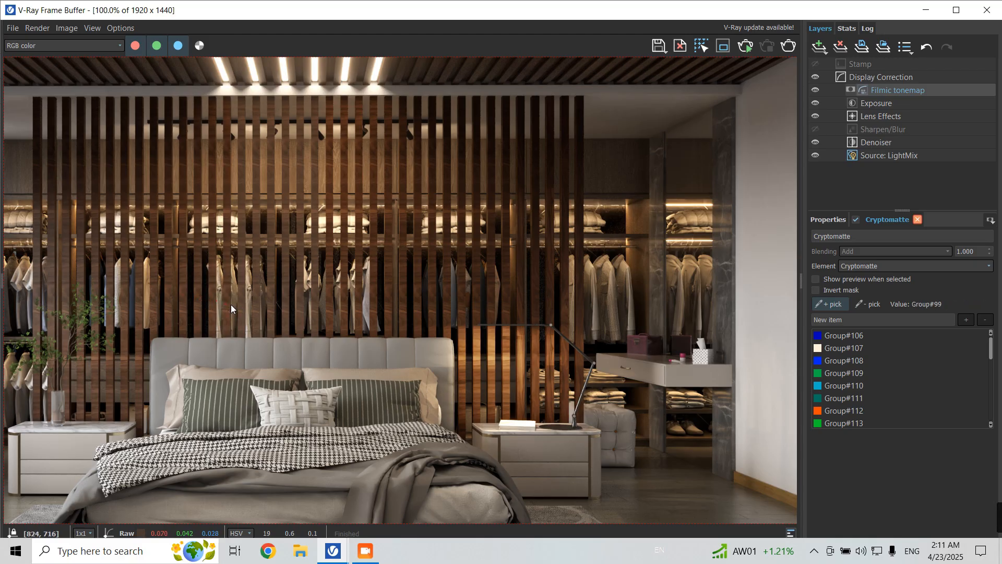
pyautogui.click(241, 308)
pyautogui.click(255, 312)
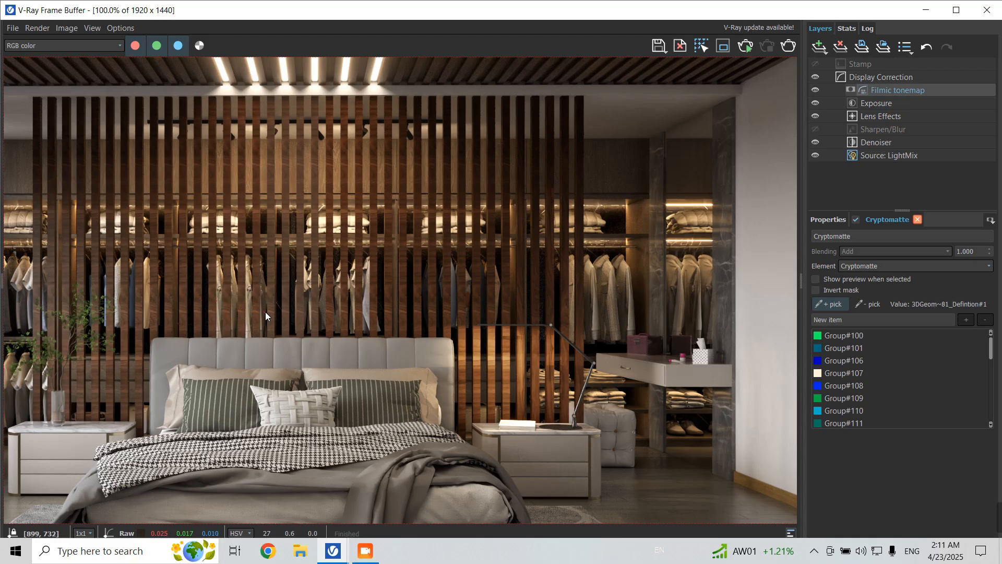
pyautogui.click(271, 313)
pyautogui.click(283, 313)
pyautogui.click(299, 313)
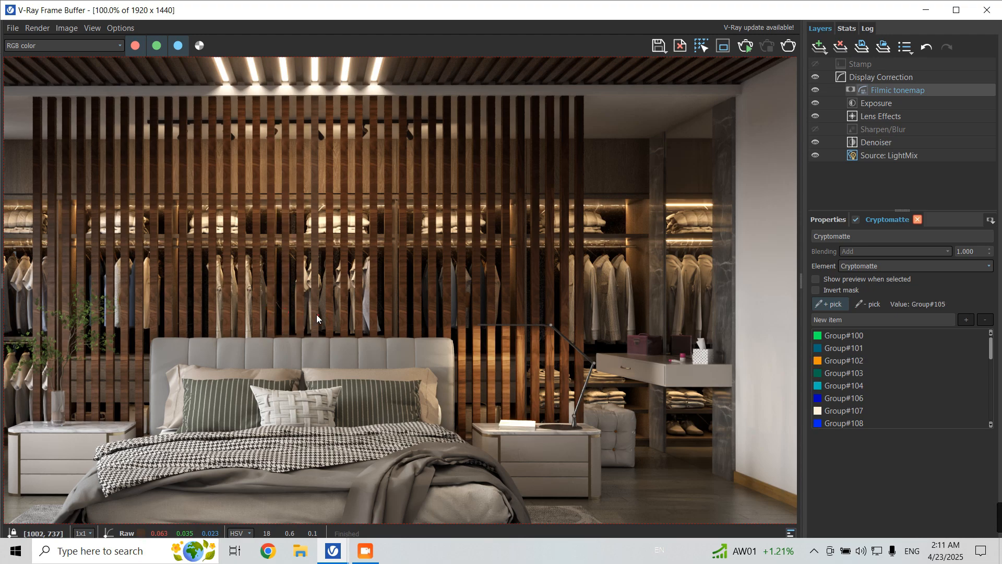
pyautogui.click(316, 314)
# Step: Set the Filmic tonemap's shoulder strength to 0.703, linear strength to 0.301, linear angle to 0.166 and toe strength to 0.320
pyautogui.scroll(-2, 602, 349)
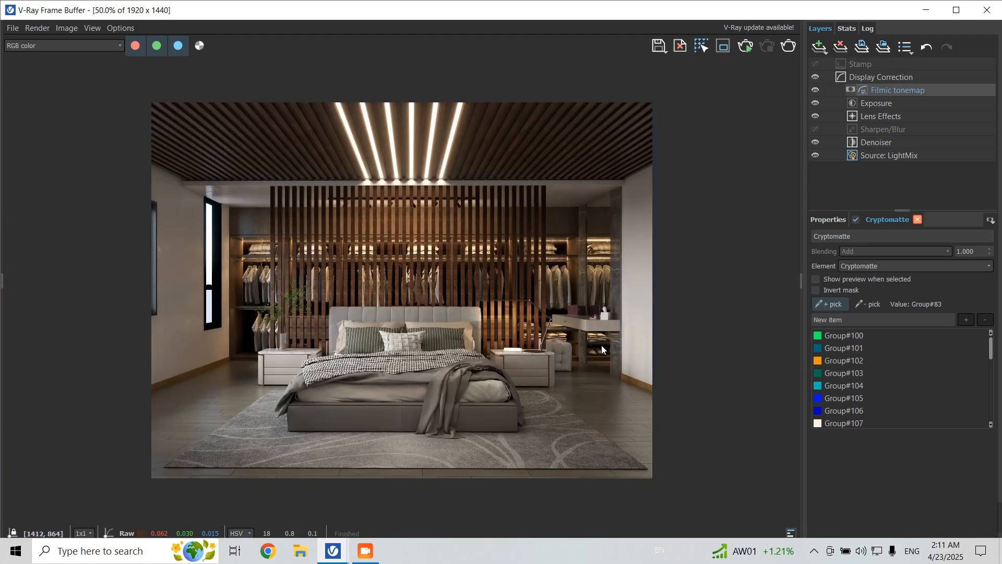
pyautogui.click(828, 219)
pyautogui.scroll(2, 458, 275)
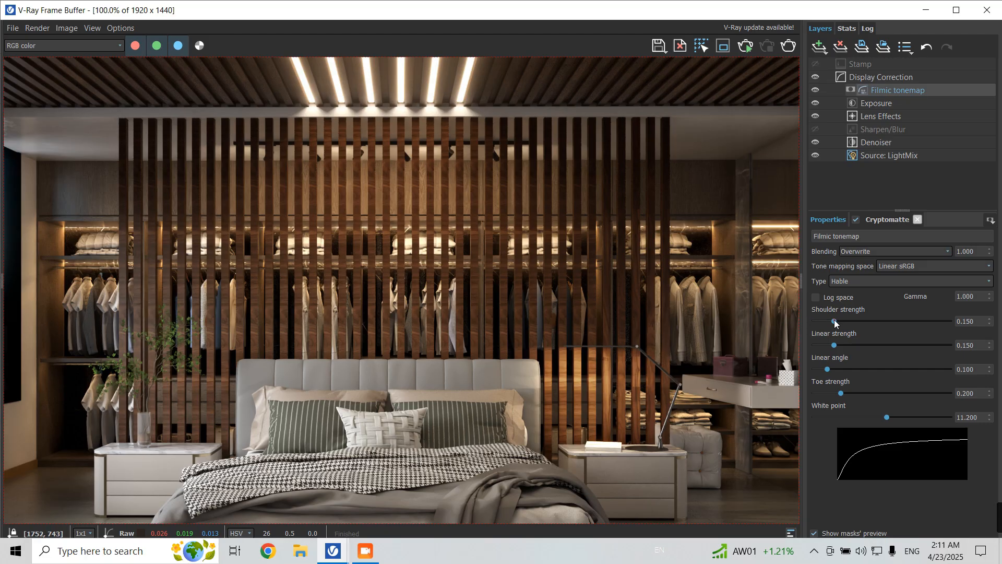
pyautogui.moveTo(834, 321); pyautogui.dragTo(887, 321)
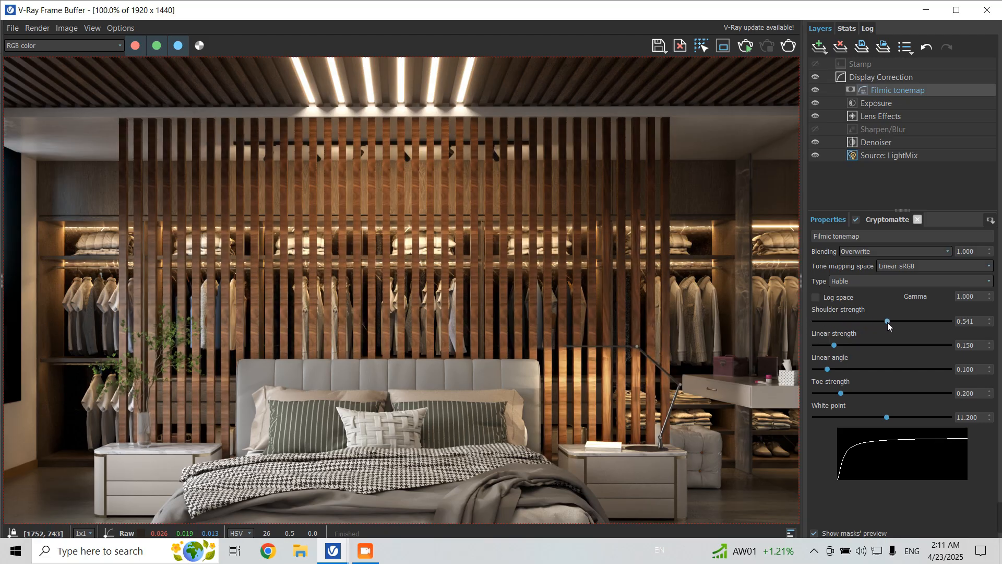
pyautogui.scroll(-2, 555, 344)
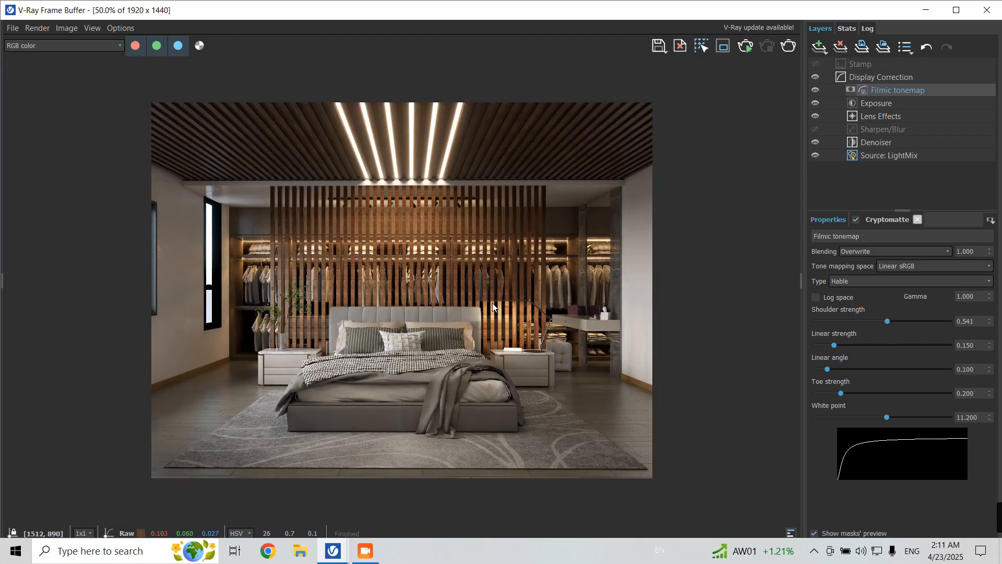
pyautogui.moveTo(894, 322); pyautogui.dragTo(909, 322)
pyautogui.moveTo(837, 341); pyautogui.dragTo(856, 393)
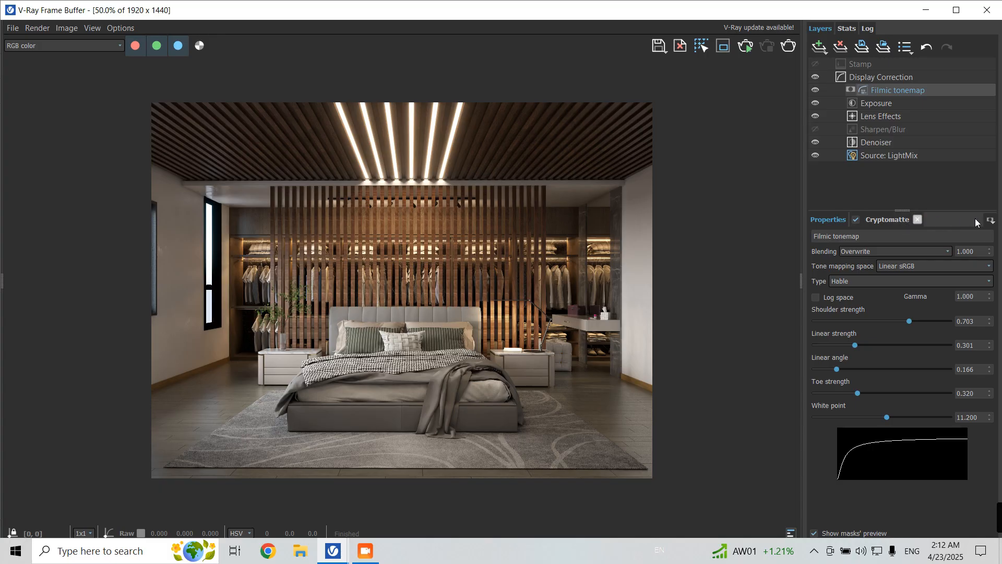
# Step: Compare the render with and without the floor in the Cryptomatte mask, and keep the floor included
pyautogui.click(989, 220)
pyautogui.click(950, 259)
pyautogui.click(829, 303)
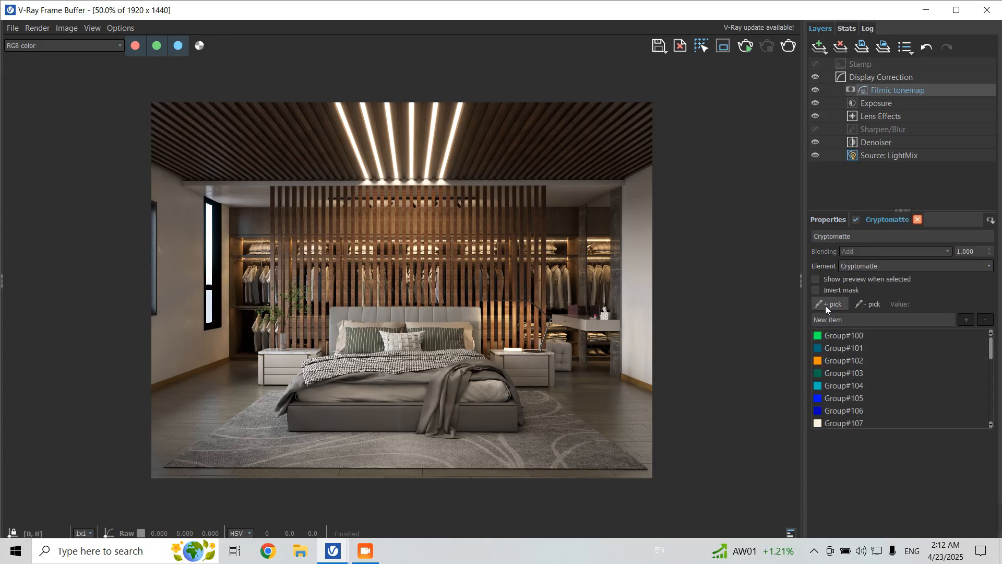
pyautogui.click(600, 406)
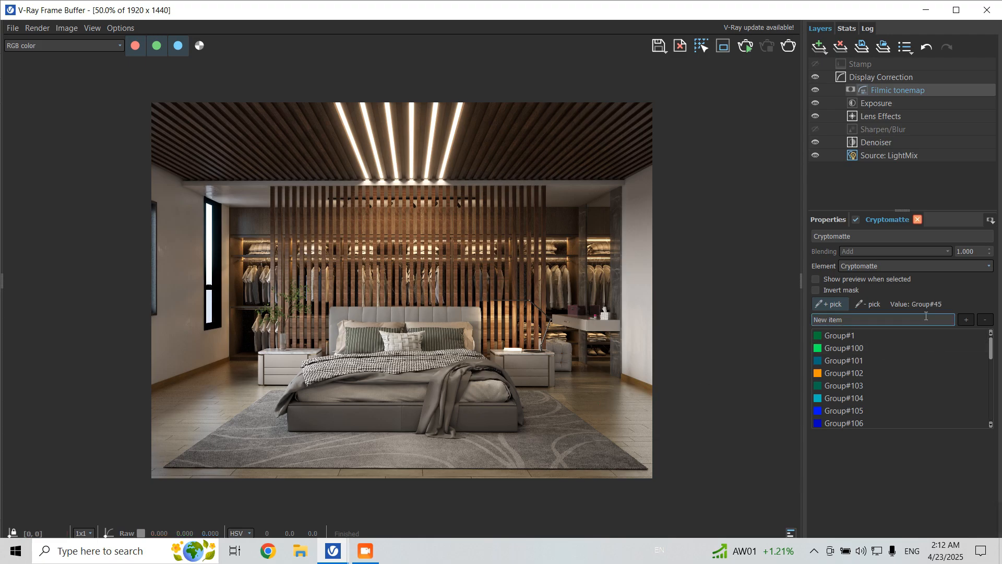
pyautogui.click(868, 304)
pyautogui.click(609, 414)
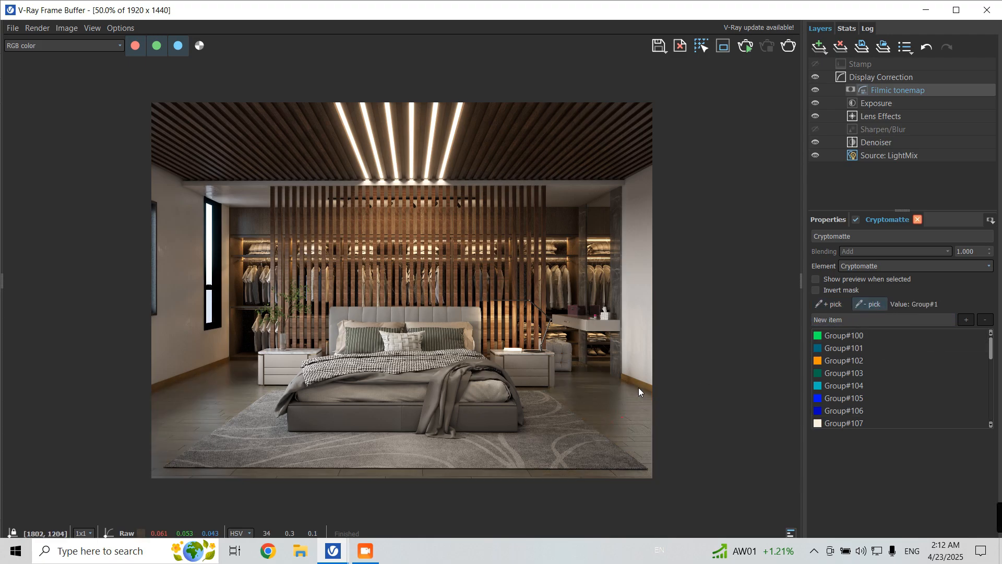
pyautogui.click(829, 304)
pyautogui.click(641, 406)
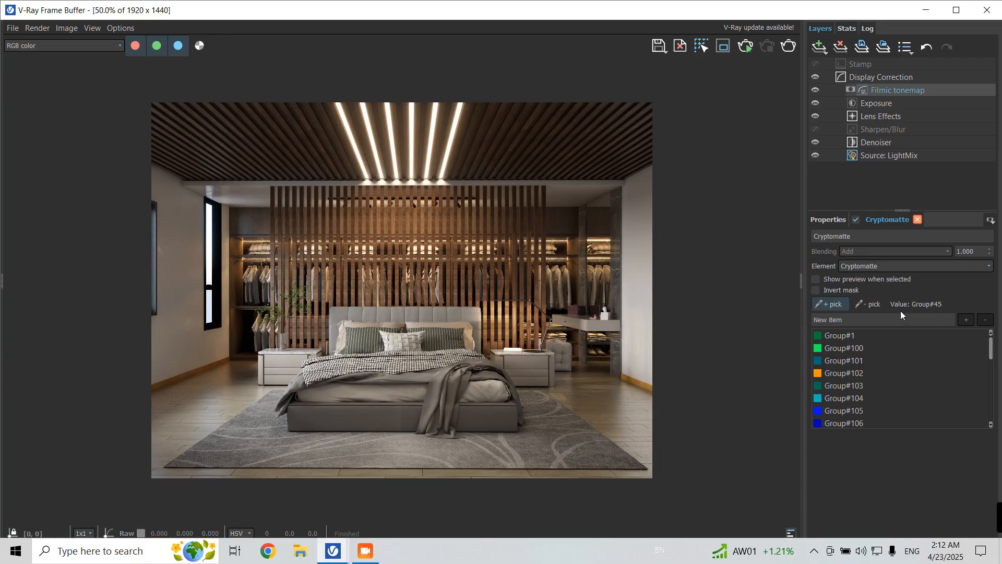
pyautogui.click(868, 304)
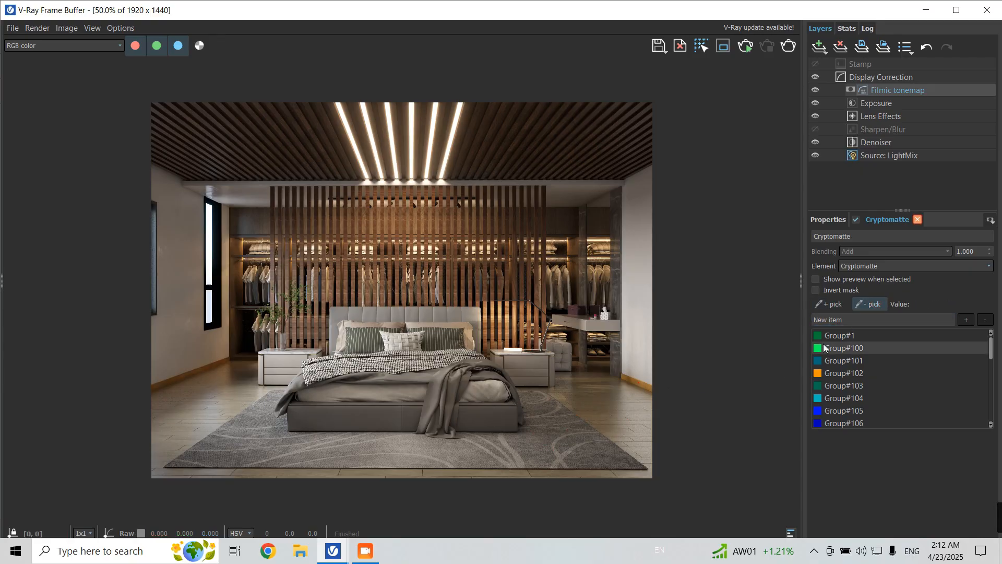
# Step: Try including the walls in the Cryptomatte mask, and take them out again
pyautogui.click(833, 305)
pyautogui.click(642, 296)
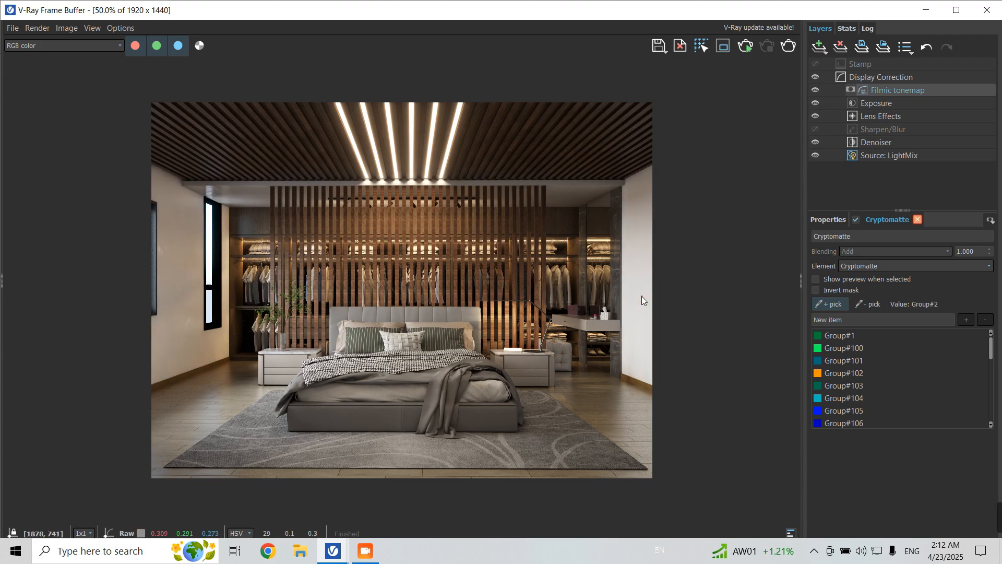
pyautogui.click(869, 304)
pyautogui.click(640, 263)
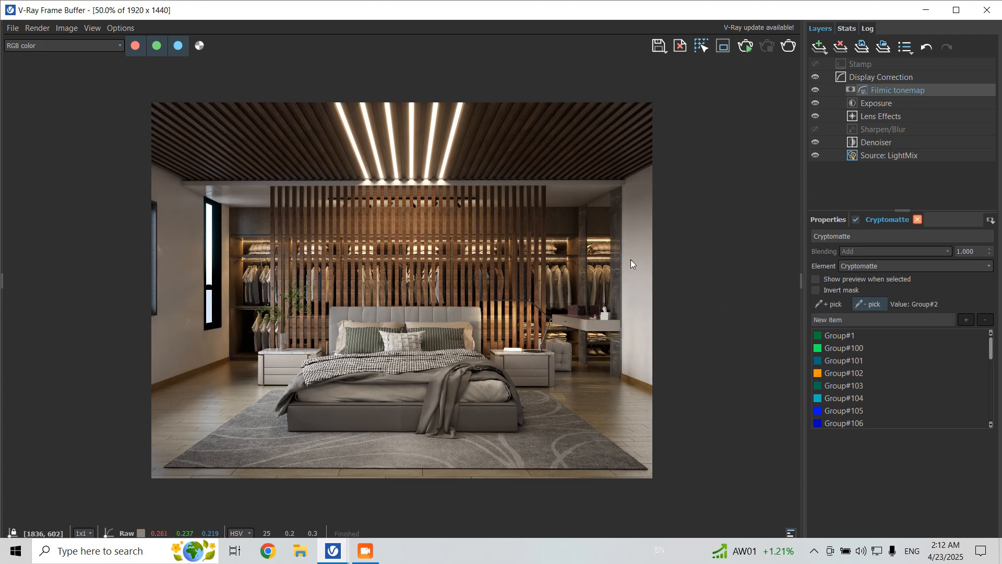
# Step: Add the nightstand, the marble column and the hanging clothes at the wardrobe's right end to the Cryptomatte mask
pyautogui.click(831, 304)
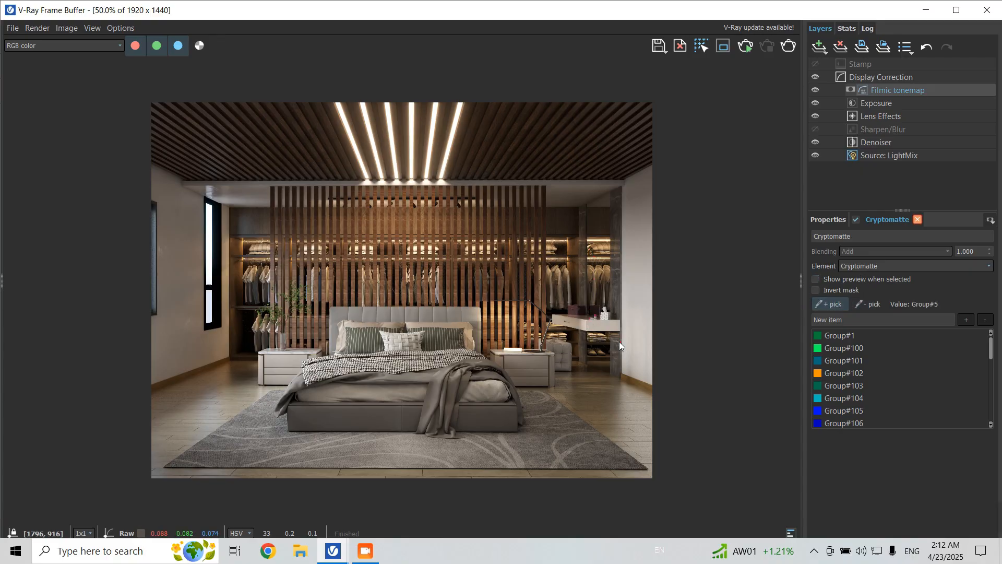
pyautogui.click(540, 365)
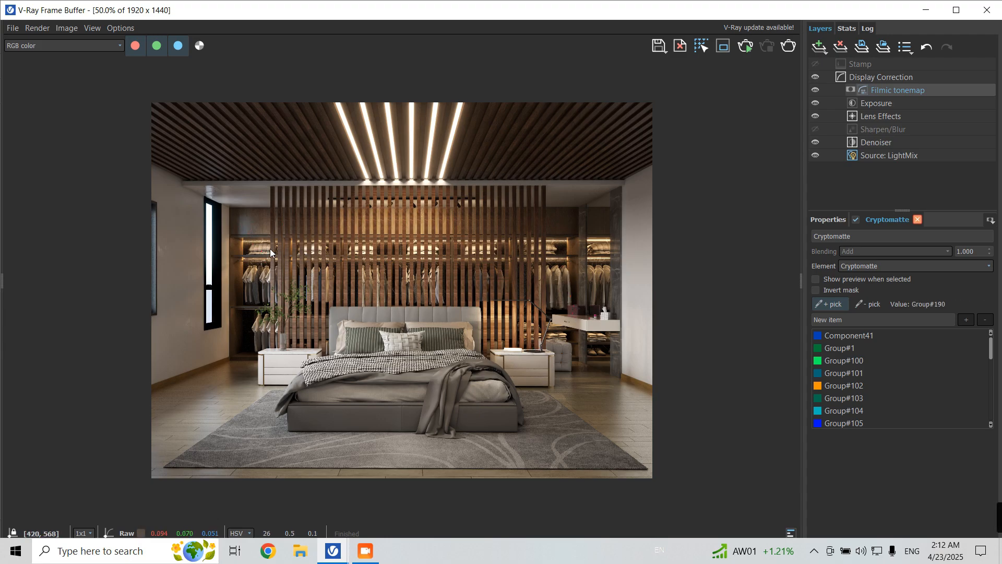
pyautogui.click(618, 269)
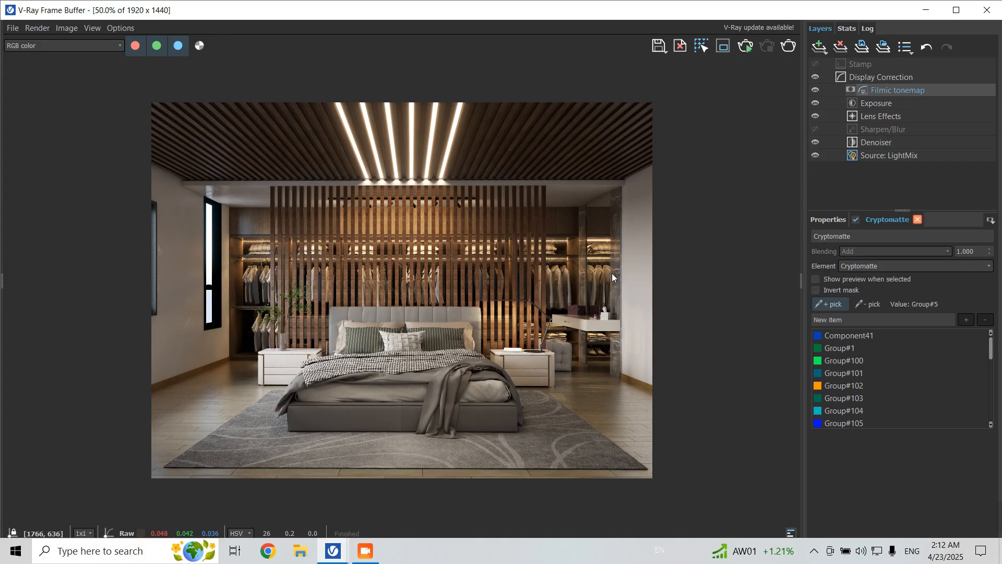
pyautogui.click(559, 290)
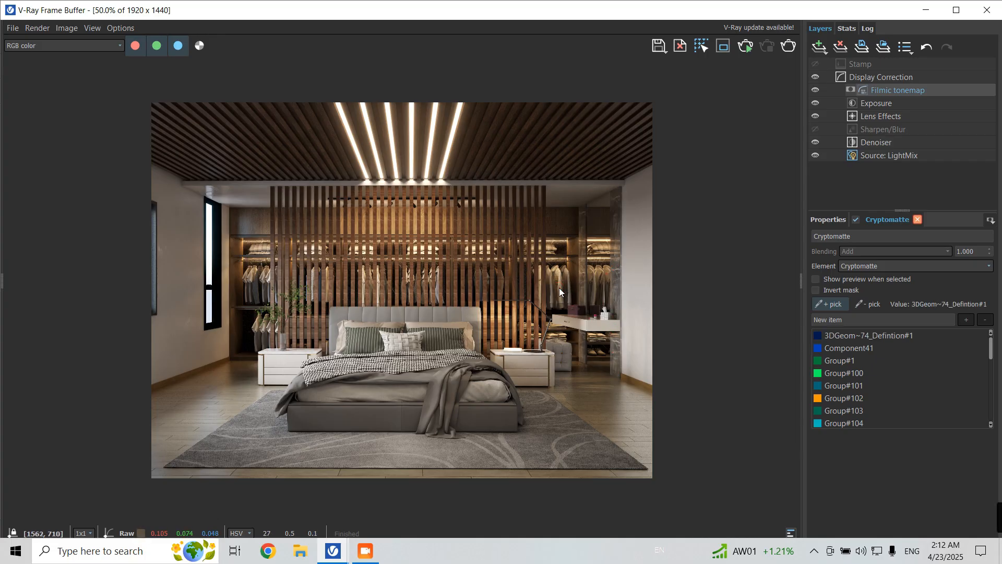
pyautogui.click(565, 284)
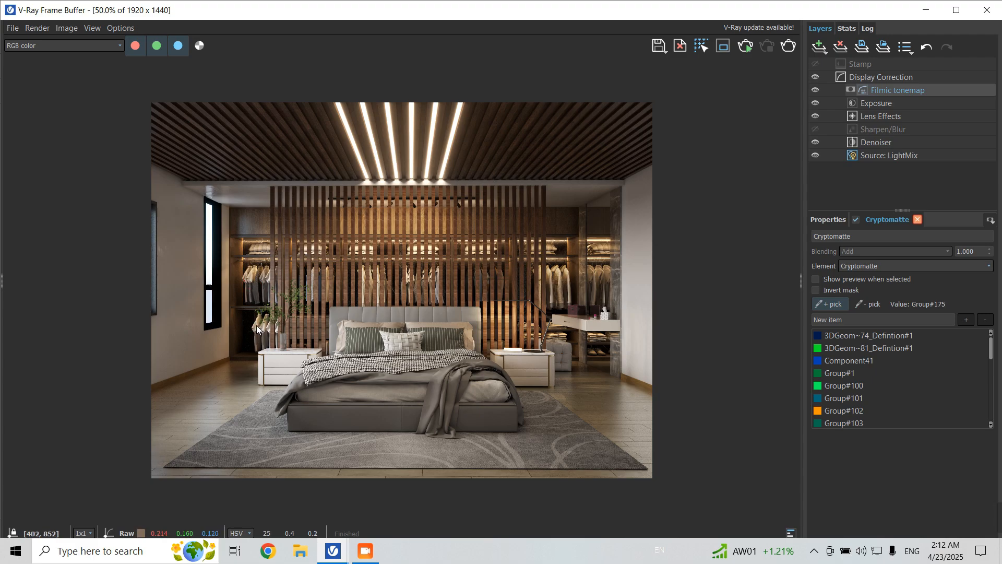
# Step: Add the potted plant on the left nightstand to the Cryptomatte mask
pyautogui.scroll(3, 294, 312)
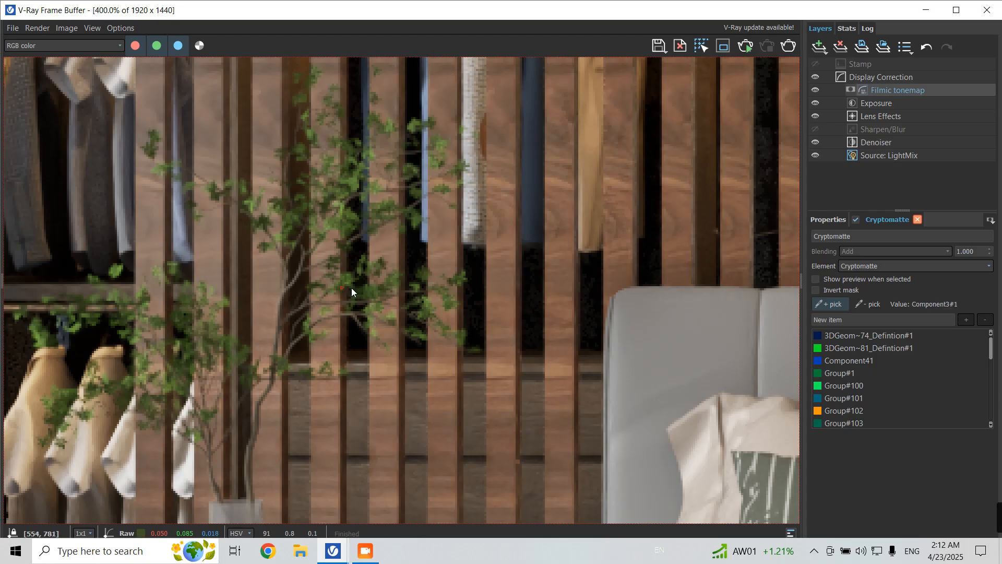
pyautogui.click(367, 291)
pyautogui.scroll(-3, 363, 303)
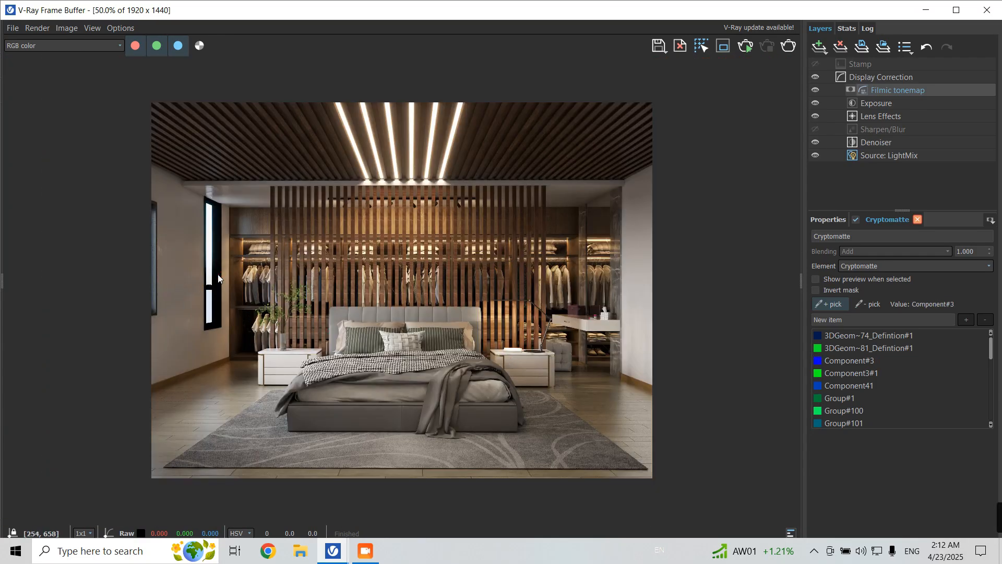
# Step: Try including the window frame in the Cryptomatte mask, and take it out again
pyautogui.click(218, 279)
pyautogui.click(861, 306)
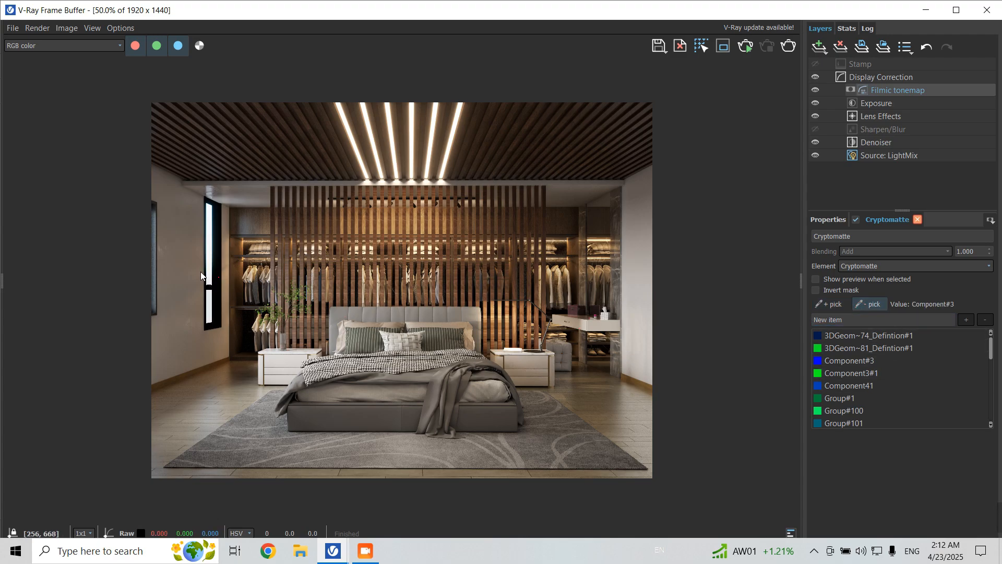
pyautogui.click(218, 265)
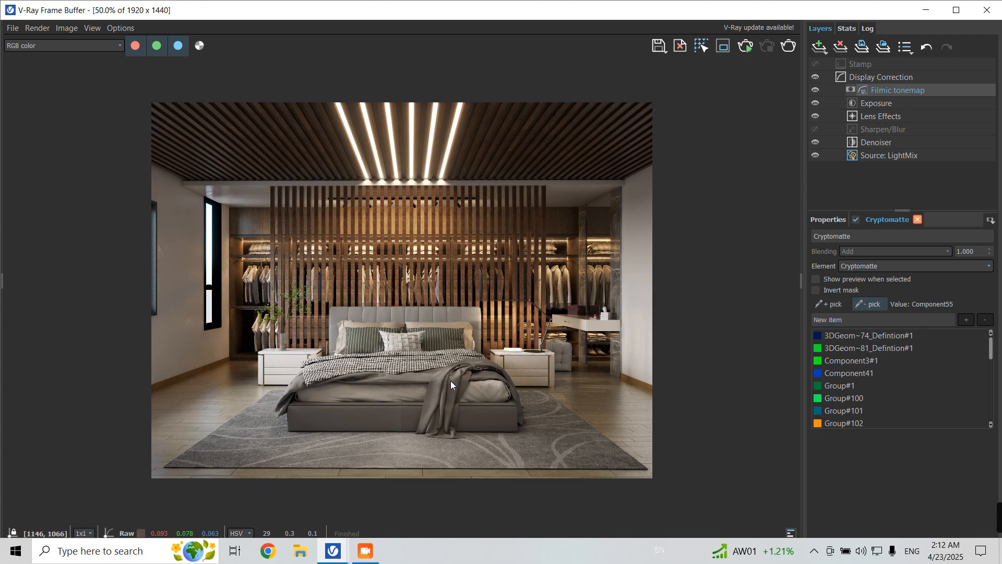
# Step: Add the bed base and the throw draped over the bed's front edge to the Cryptomatte mask
pyautogui.click(835, 305)
pyautogui.click(498, 419)
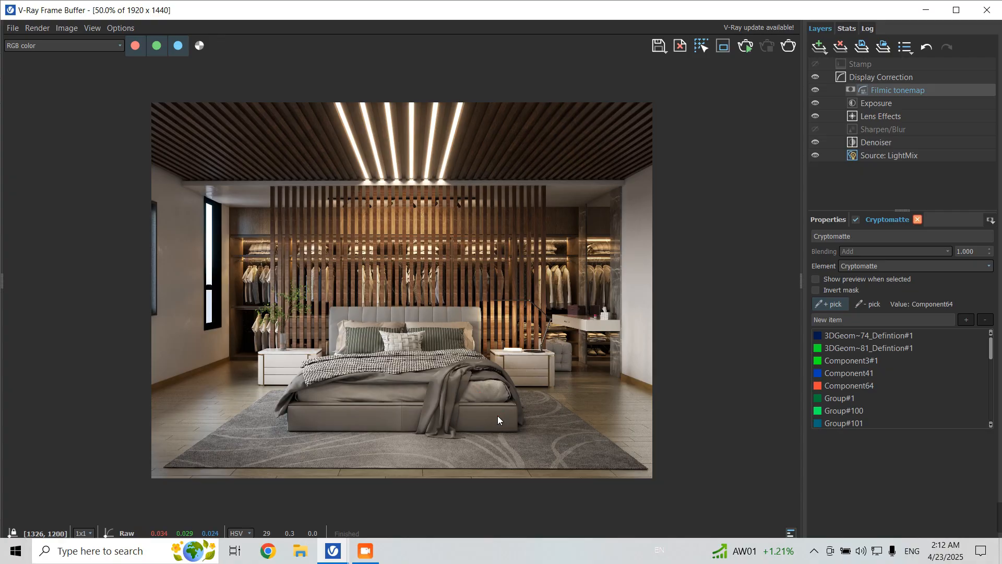
pyautogui.click(443, 412)
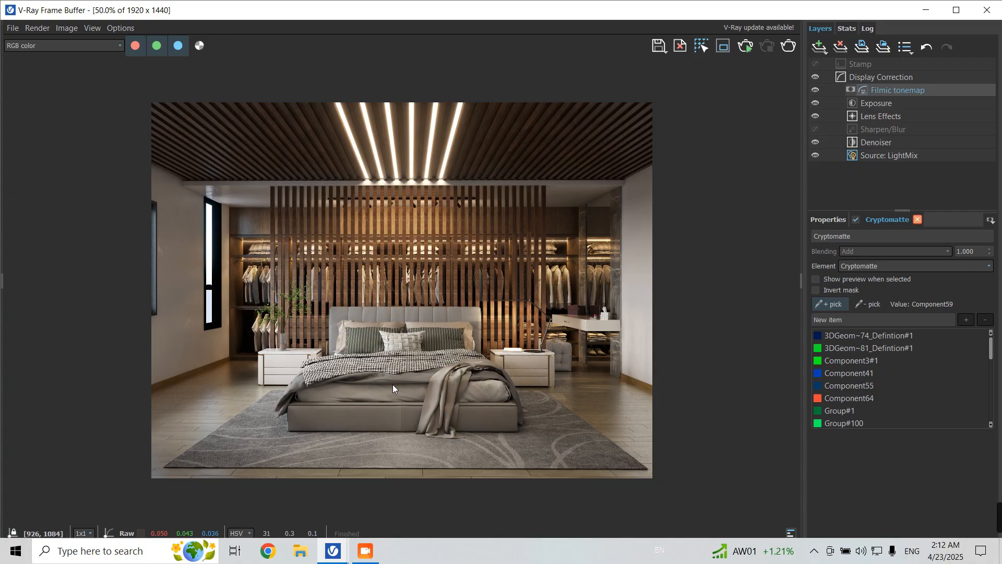
# Step: Try including the striped cushions in the Cryptomatte mask, and take them out again
pyautogui.click(383, 340)
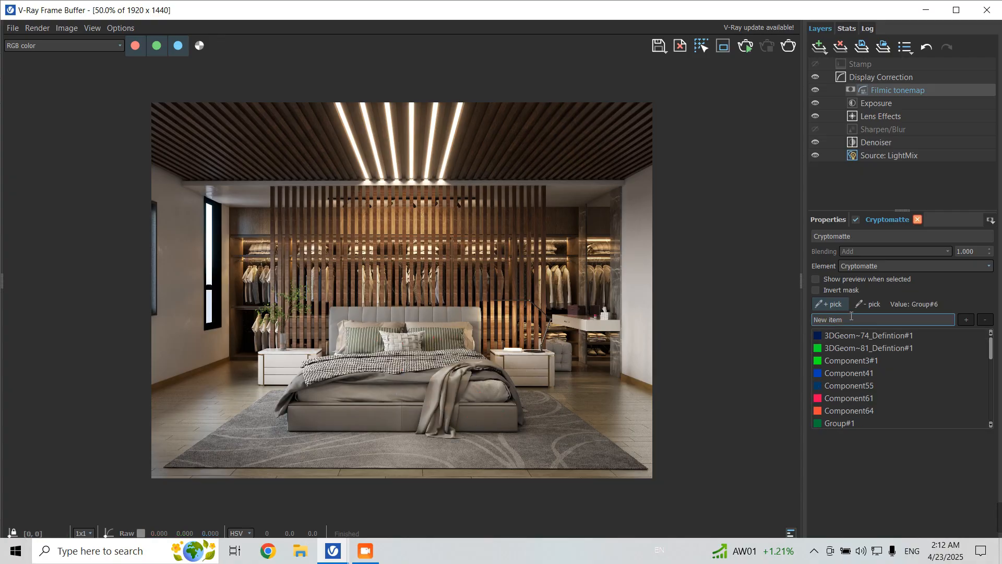
pyautogui.click(868, 304)
pyautogui.click(434, 336)
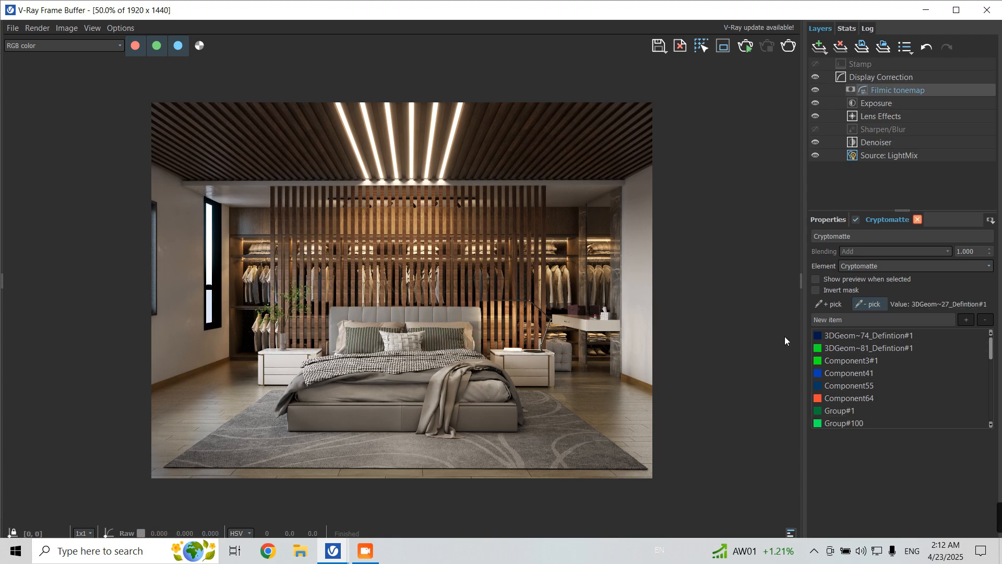
# Step: Add the bed's headboard and the plain back pillows to the Cryptomatte mask
pyautogui.click(825, 306)
pyautogui.click(449, 314)
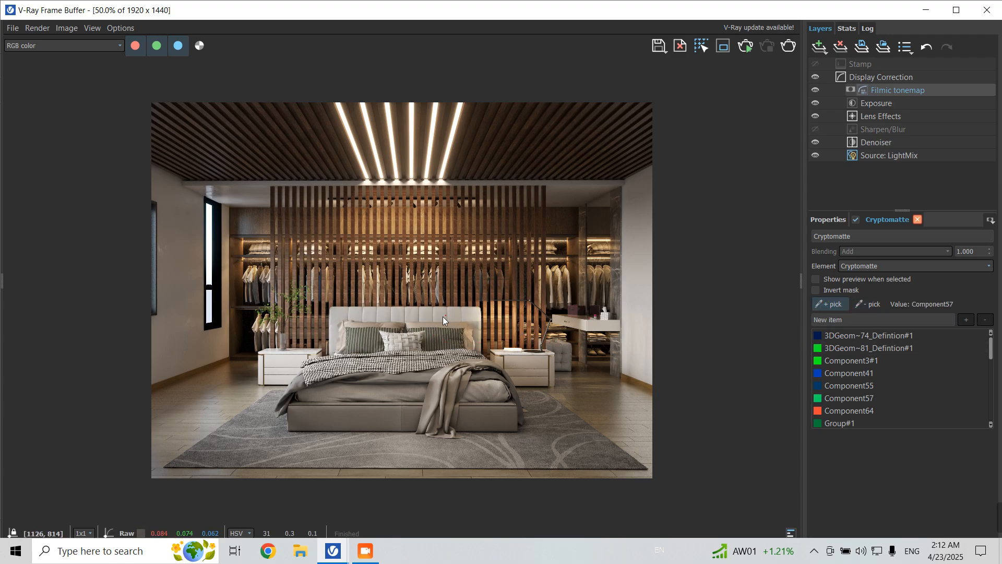
pyautogui.click(428, 323)
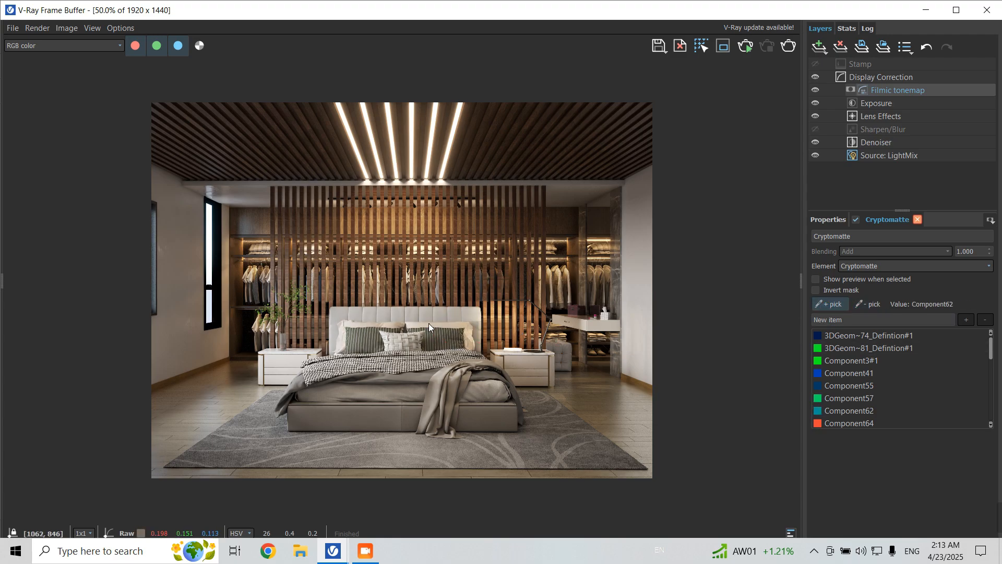
# Step: Try including the houndstooth blanket in the Cryptomatte mask, and take it out again
pyautogui.click(313, 376)
pyautogui.click(868, 304)
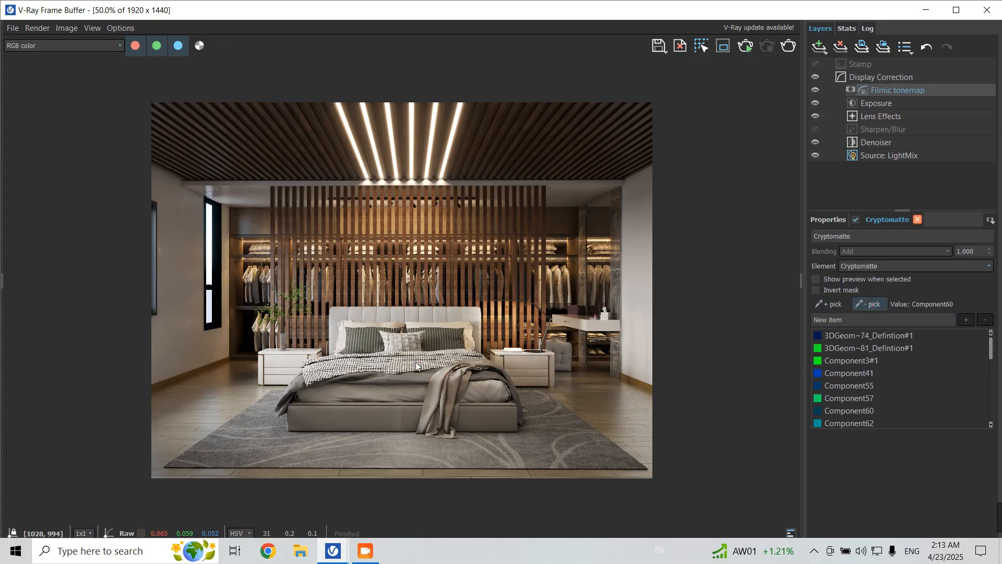
pyautogui.click(323, 373)
# Step: Add the duvet and the mattress to the Cryptomatte mask, and check the masked render up close
pyautogui.click(824, 303)
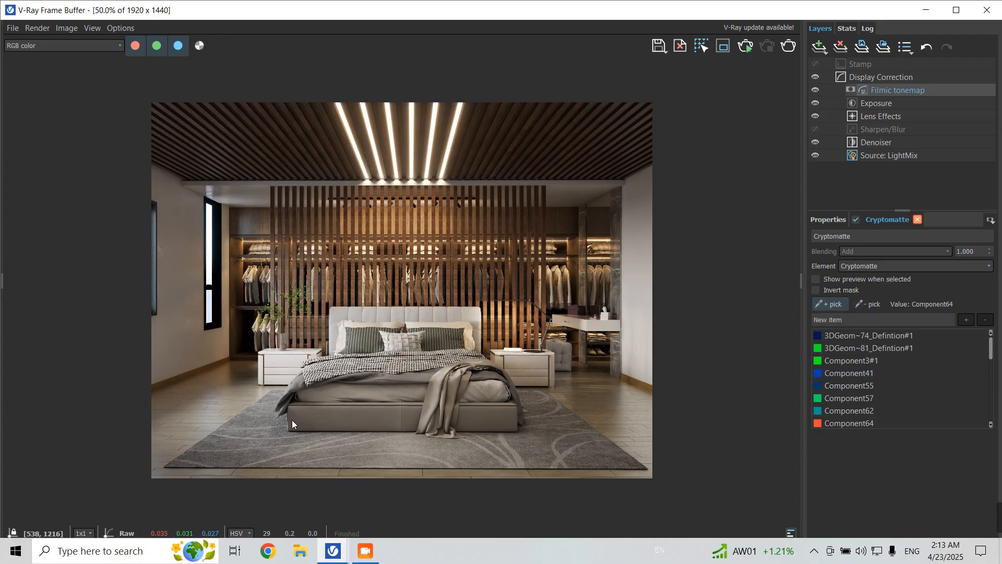
pyautogui.click(296, 387)
pyautogui.click(383, 398)
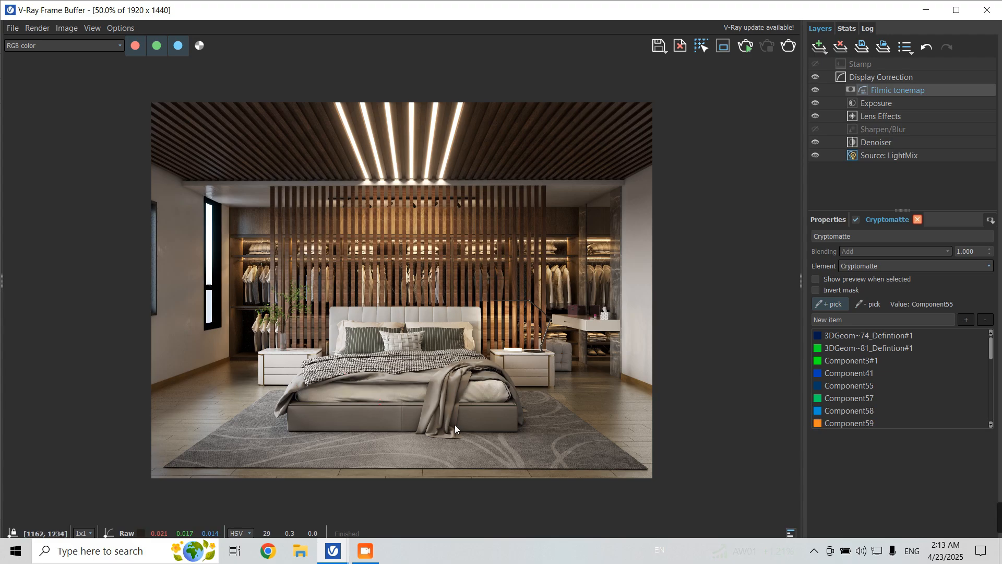
pyautogui.scroll(3, 455, 424)
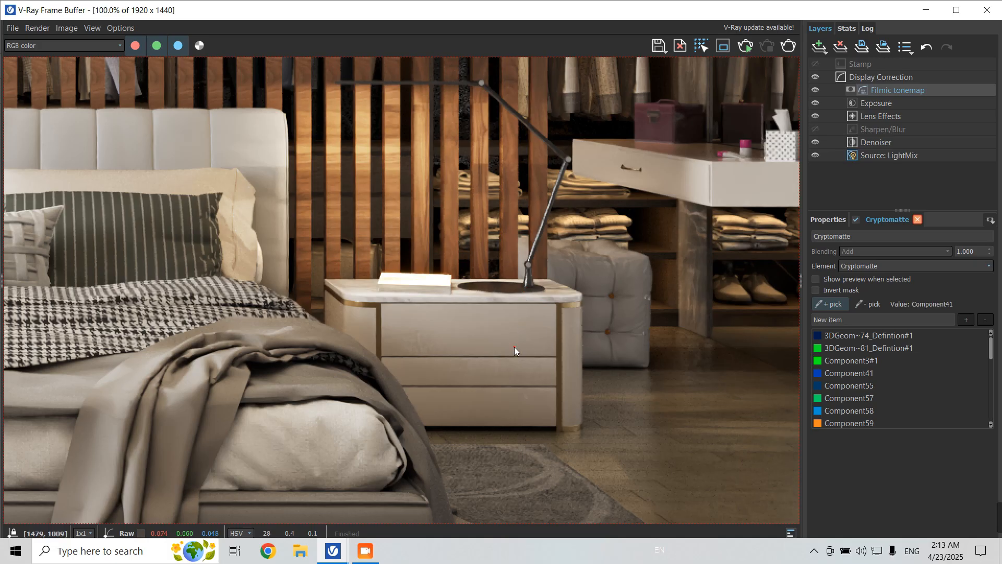
pyautogui.scroll(-2, 514, 347)
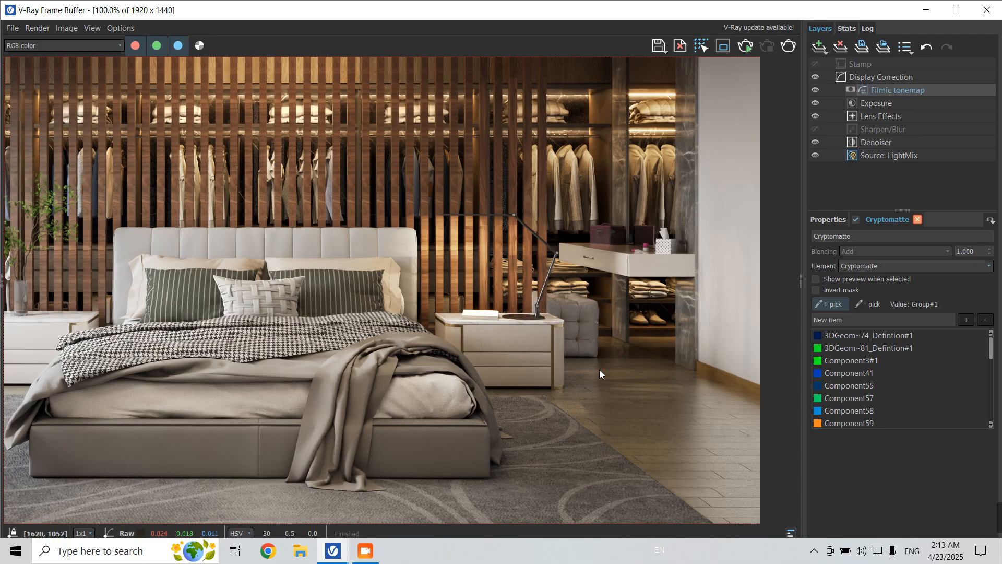
pyautogui.scroll(-2, 599, 369)
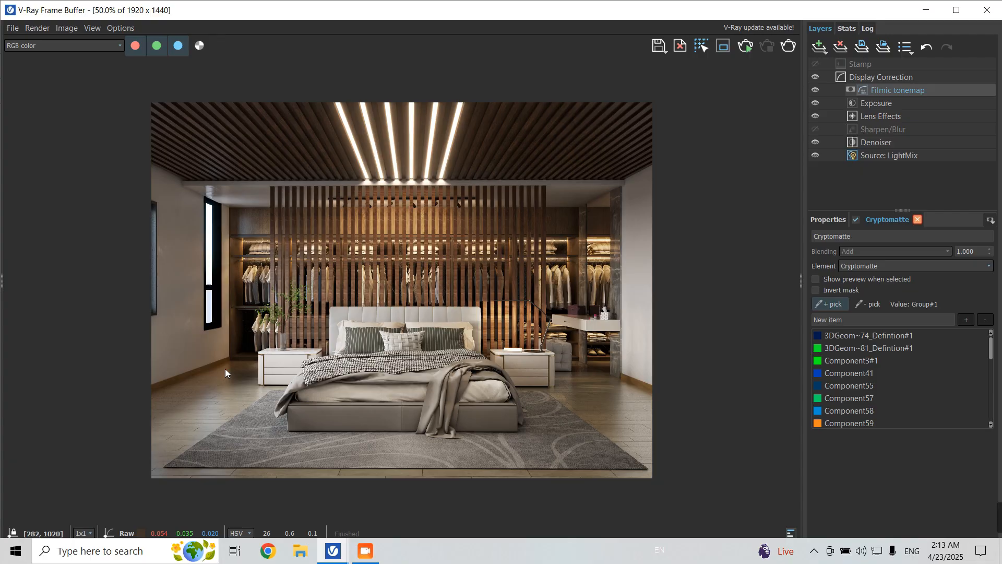
pyautogui.scroll(1, 390, 387)
pyautogui.scroll(-1, 389, 387)
# Step: Save the post-processed render as a Portable Network Graphics (*.png) image in the Documents folder
pyautogui.click(658, 46)
pyautogui.click(483, 346)
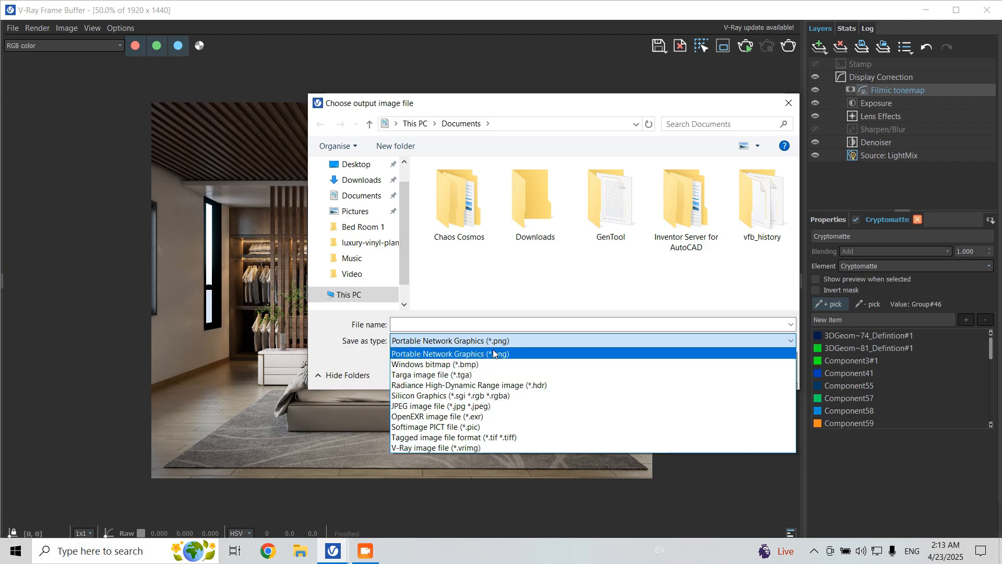
pyautogui.click(497, 312)
pyautogui.click(443, 329)
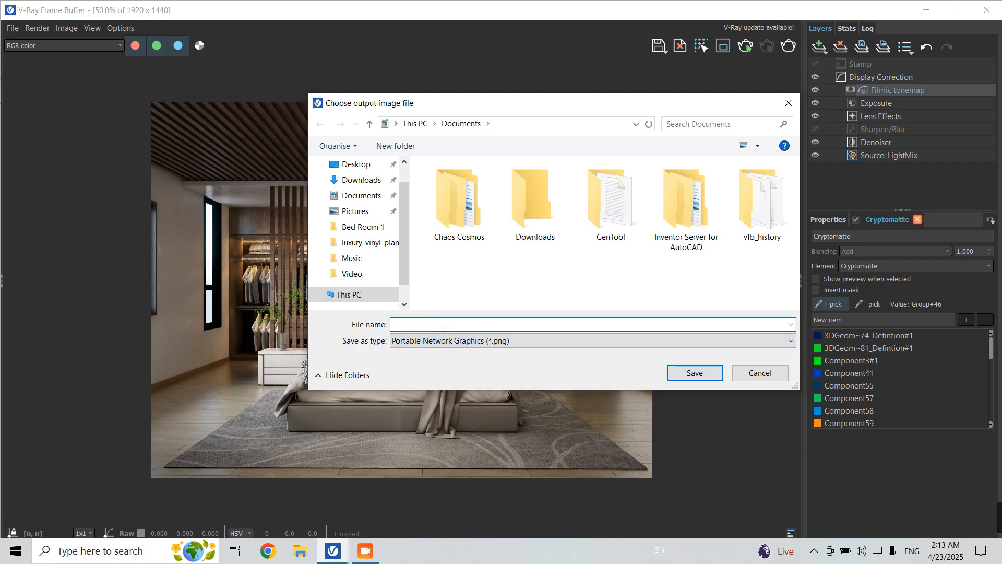
pyautogui.click(716, 373)
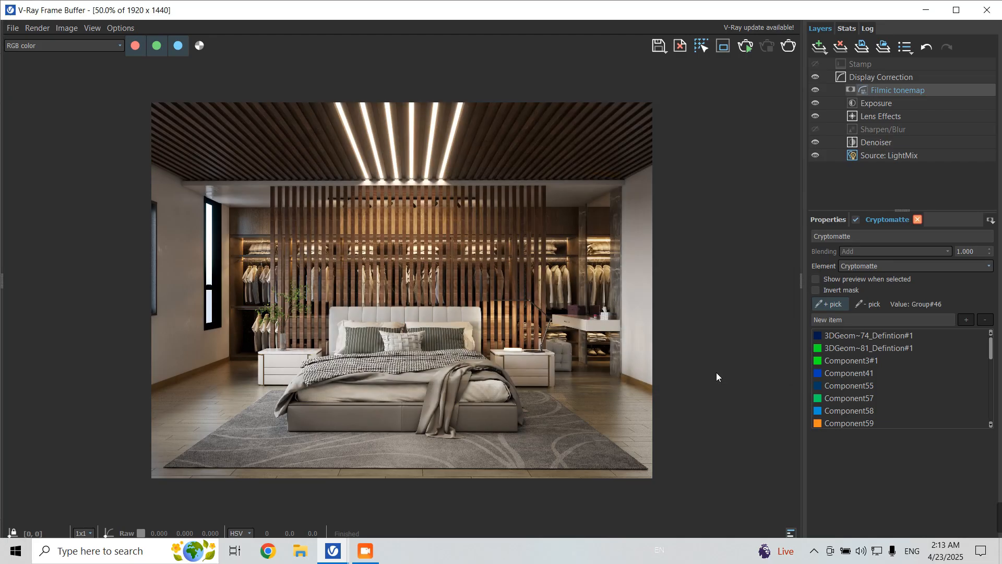
# Step: Switch to SketchUp and set the V-Ray render output's aspect ratio to 4:5 - Portrait
pyautogui.click(926, 9)
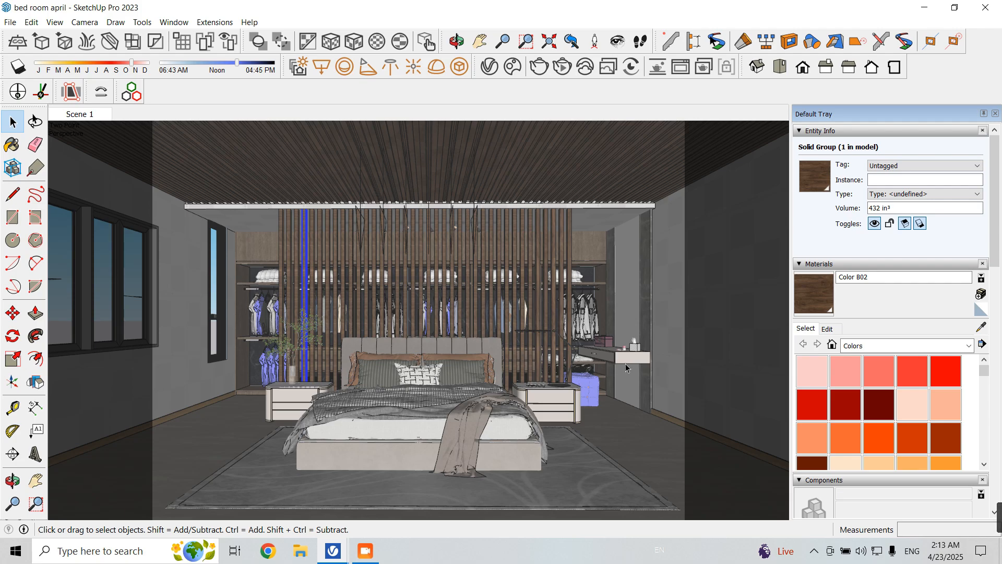
pyautogui.scroll(3, 219, 405)
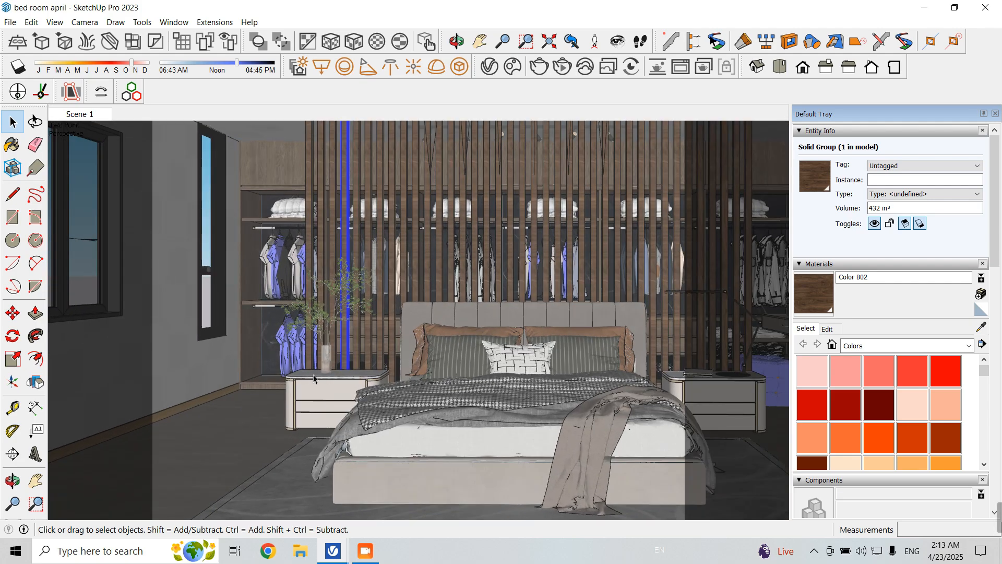
pyautogui.click(490, 66)
pyautogui.click(310, 84)
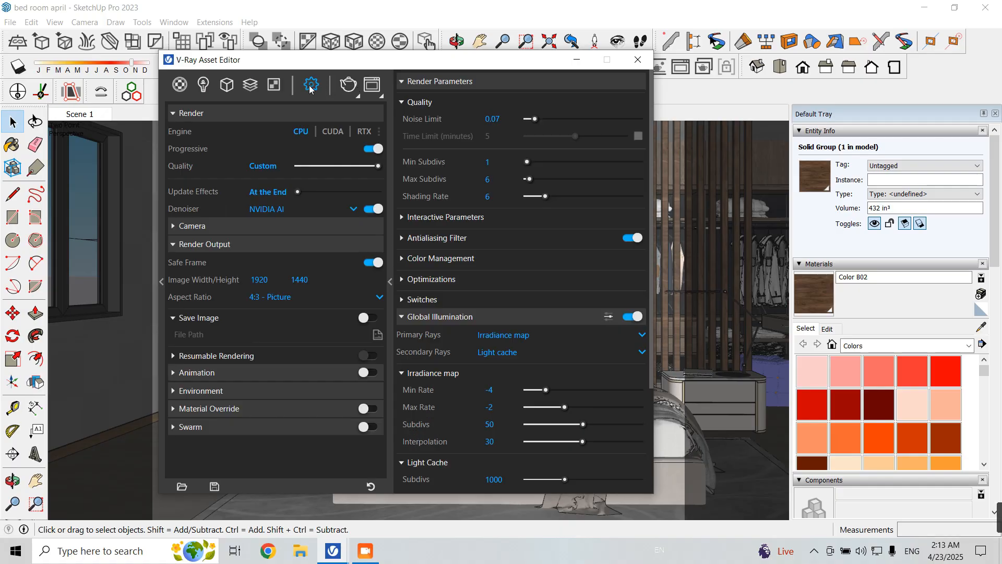
pyautogui.click(264, 299)
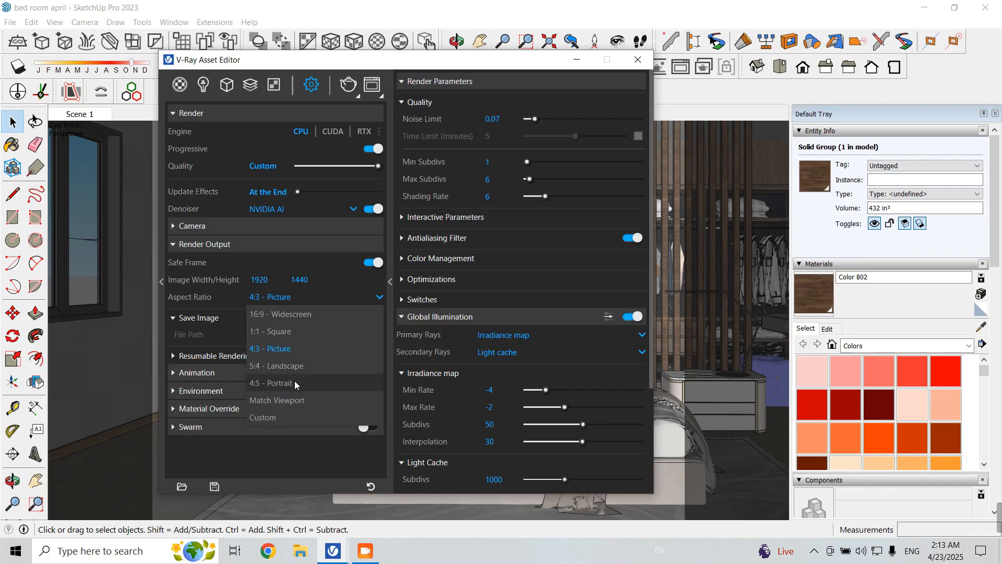
pyautogui.click(287, 386)
pyautogui.click(576, 59)
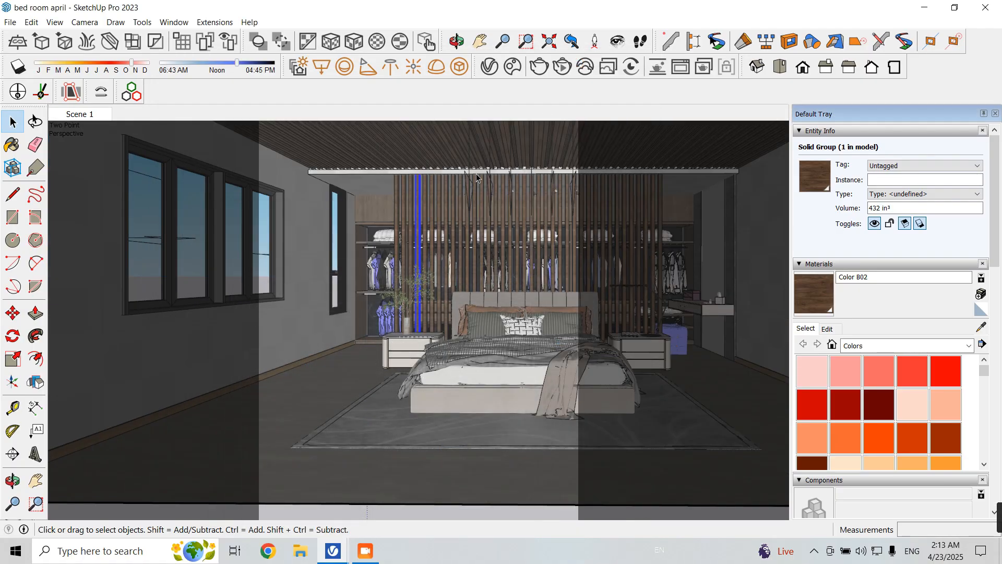
# Step: Reframe the bedroom camera closer to the bed, with the right nightstand and the dressing table inside the portrait safe frame
pyautogui.moveTo(384, 374); pyautogui.dragTo(516, 335, button='middle')
pyautogui.press('o')
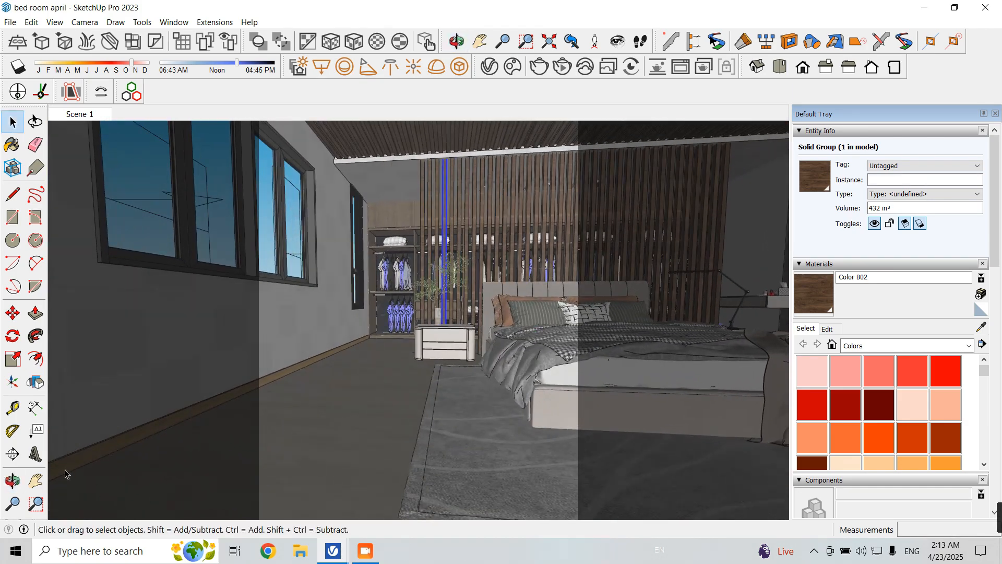
pyautogui.scroll(3, 598, 271)
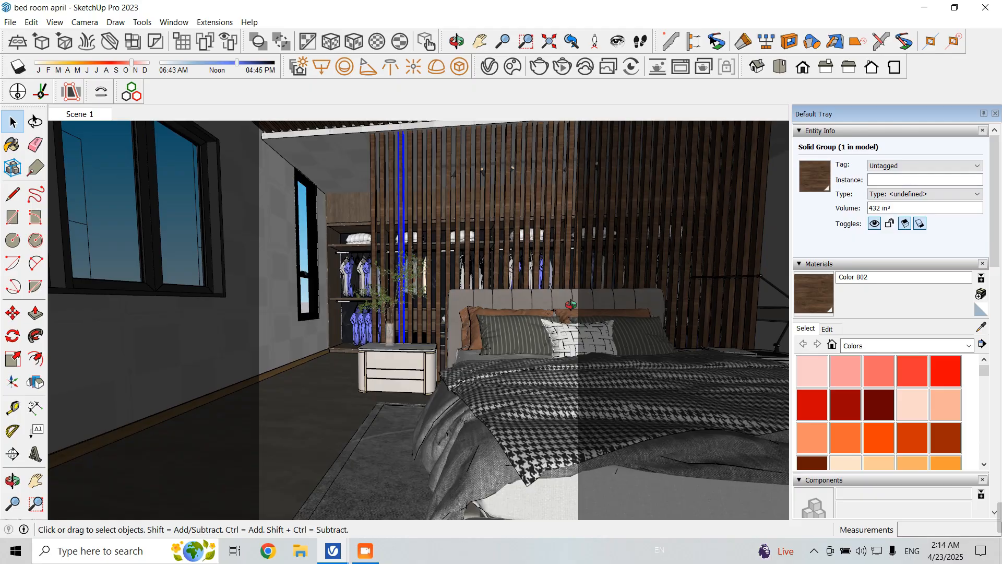
pyautogui.moveTo(567, 299); pyautogui.dragTo(595, 287, button='middle')
pyautogui.click(13, 480)
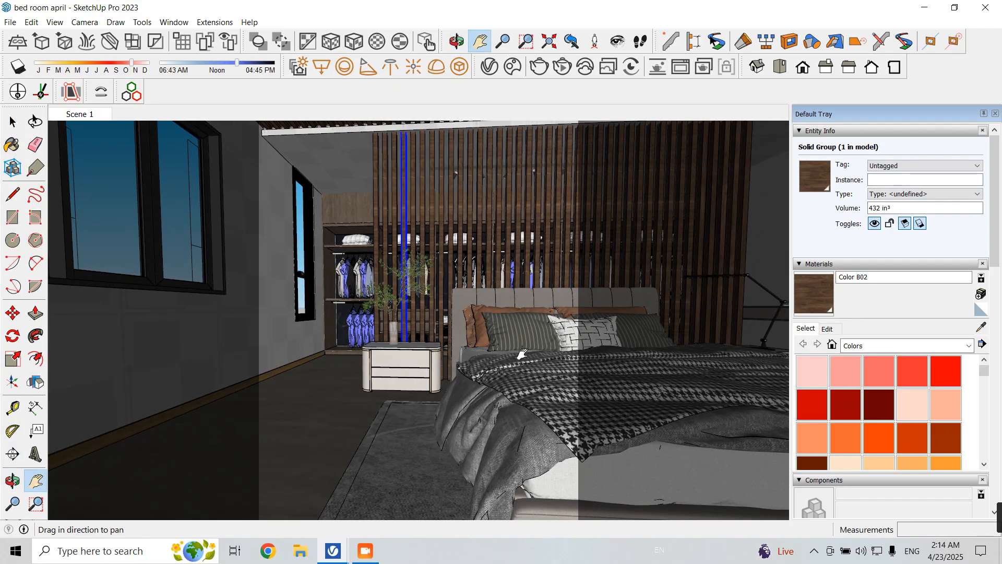
pyautogui.moveTo(397, 397); pyautogui.dragTo(513, 359)
pyautogui.moveTo(513, 359)
pyautogui.keyDown('shift'); pyautogui.mouseDown(button='middle')
pyautogui.moveTo(392, 363)
pyautogui.moveTo(268, 391)
pyautogui.mouseUp(button='middle'); pyautogui.keyUp('shift')
pyautogui.moveTo(465, 386)
pyautogui.keyDown('shift'); pyautogui.mouseDown(button='middle')
pyautogui.moveTo(345, 387)
pyautogui.moveTo(478, 386)
pyautogui.mouseUp(button='middle'); pyautogui.keyUp('shift')
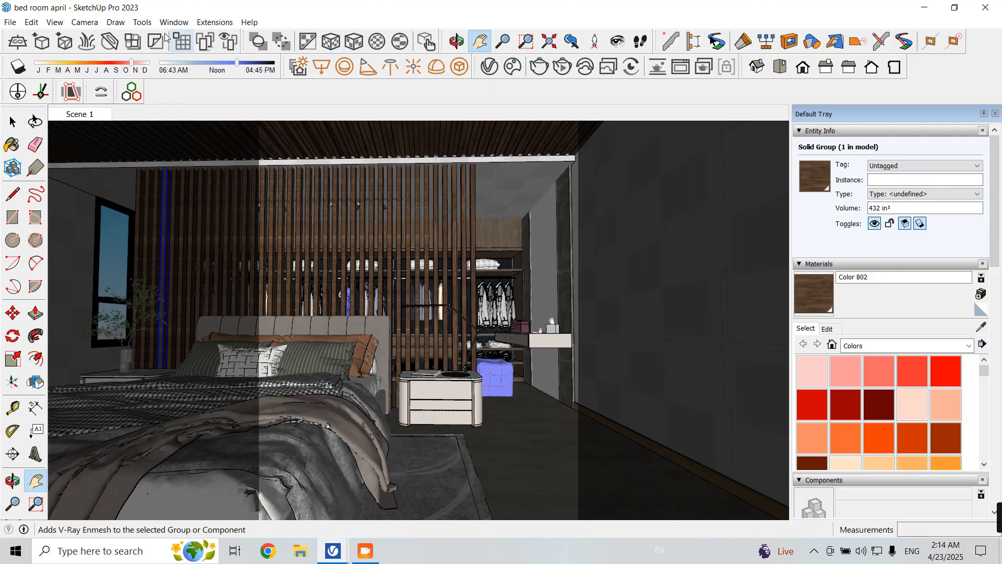
# Step: Switch the bedroom camera to two-point perspective and set its field of view to 45 degrees
pyautogui.click(84, 22)
pyautogui.click(117, 102)
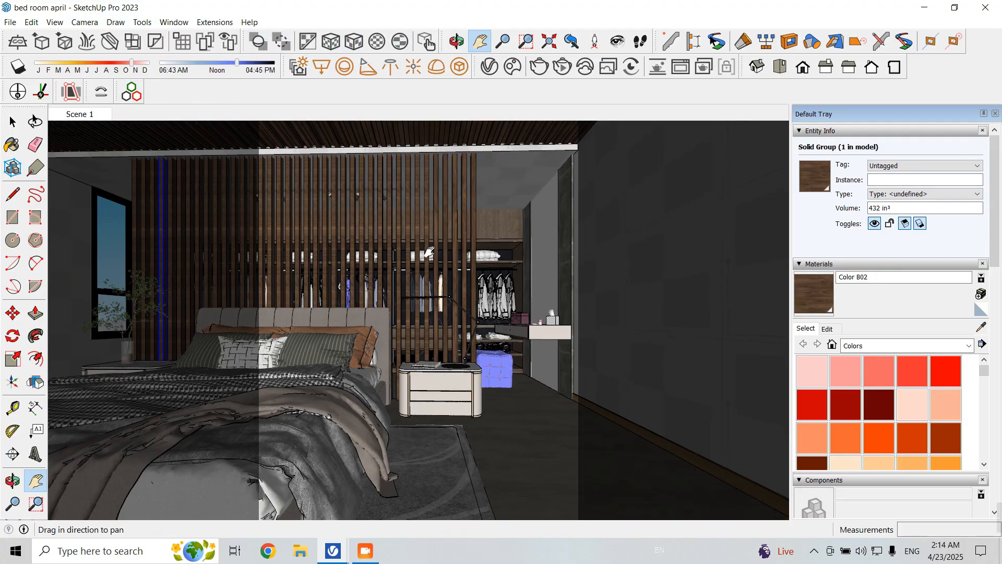
pyautogui.write('z')
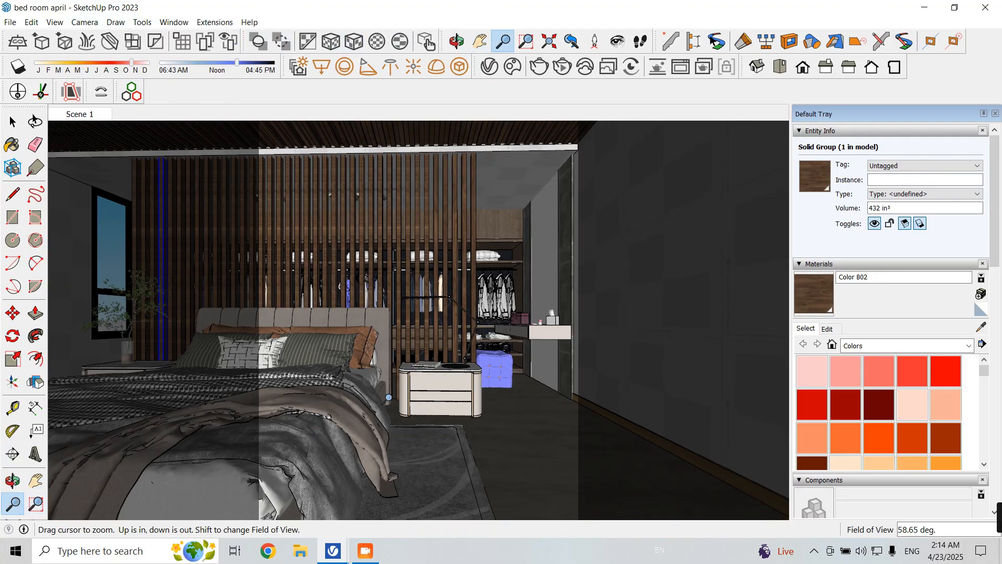
pyautogui.write('35')
pyautogui.press('Return')
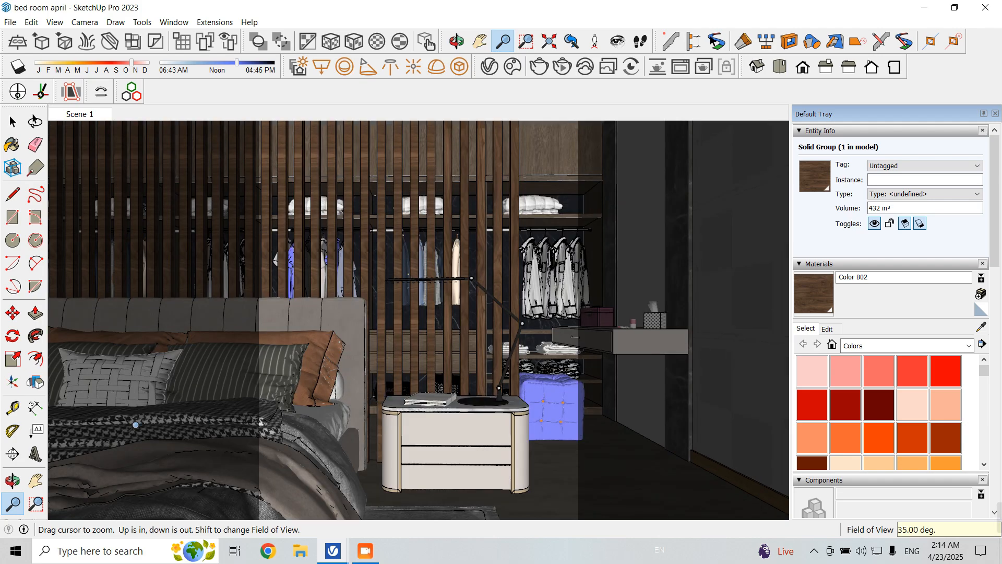
pyautogui.write('45')
pyautogui.press('Return')
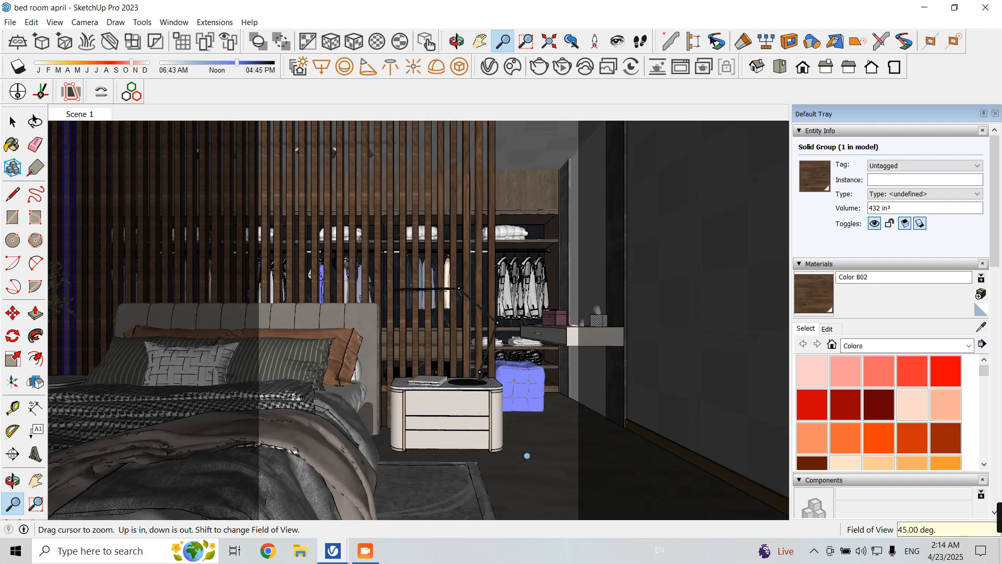
# Step: Fine-tune the portrait framing around the bed's pillows, the nightstand and the dressing table, keeping the camera in two-point perspective
pyautogui.click(35, 480)
pyautogui.moveTo(440, 398); pyautogui.dragTo(423, 404)
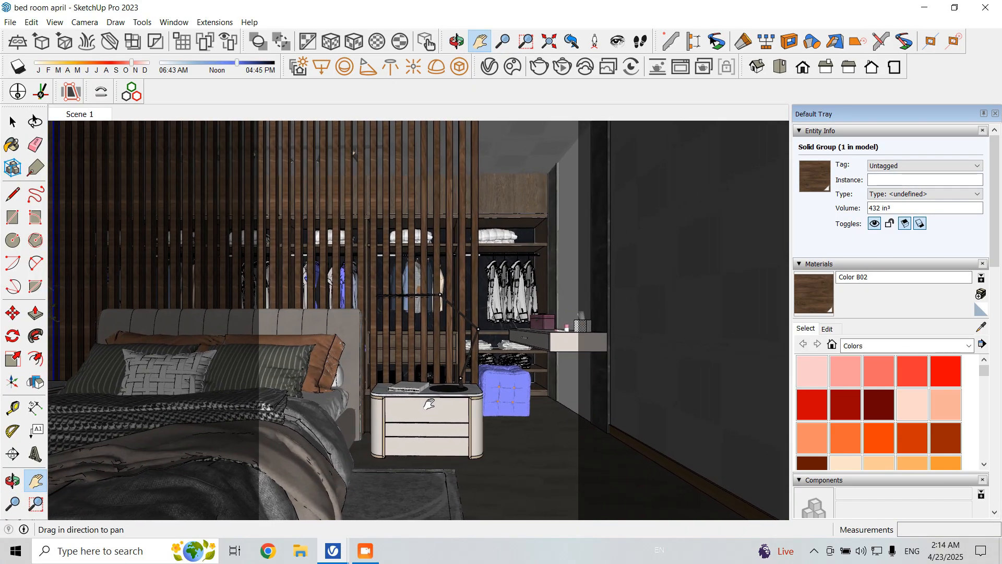
pyautogui.click(12, 504)
pyautogui.moveTo(402, 369); pyautogui.dragTo(402, 384)
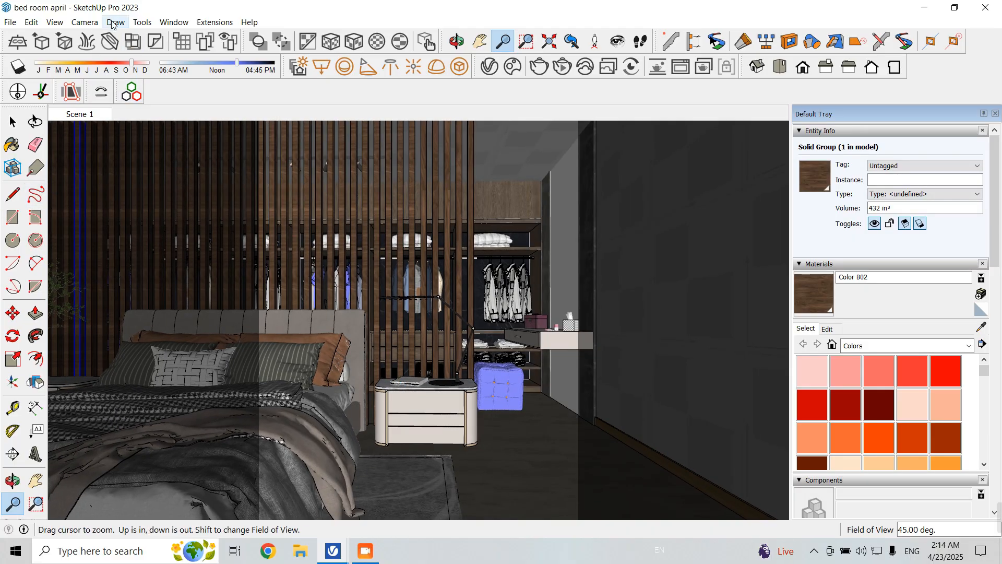
pyautogui.click(84, 22)
pyautogui.click(112, 101)
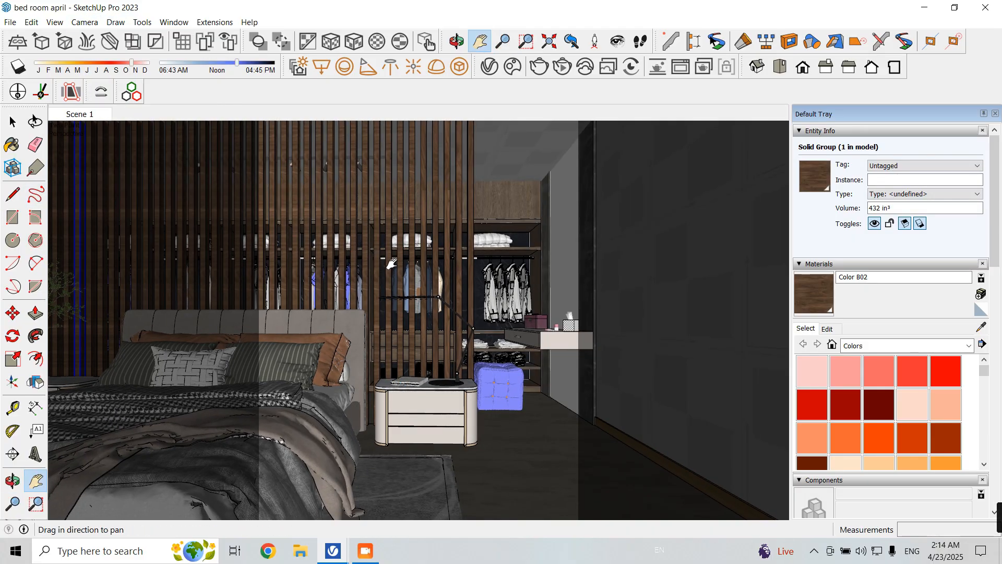
pyautogui.moveTo(407, 260); pyautogui.dragTo(468, 269)
pyautogui.press('o')
pyautogui.press('h')
pyautogui.click(71, 25)
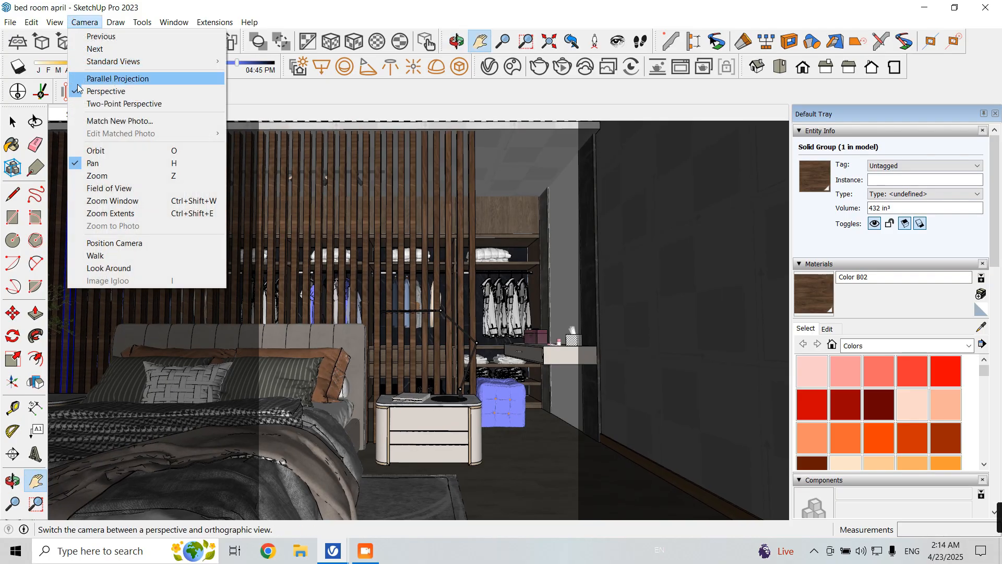
pyautogui.click(89, 104)
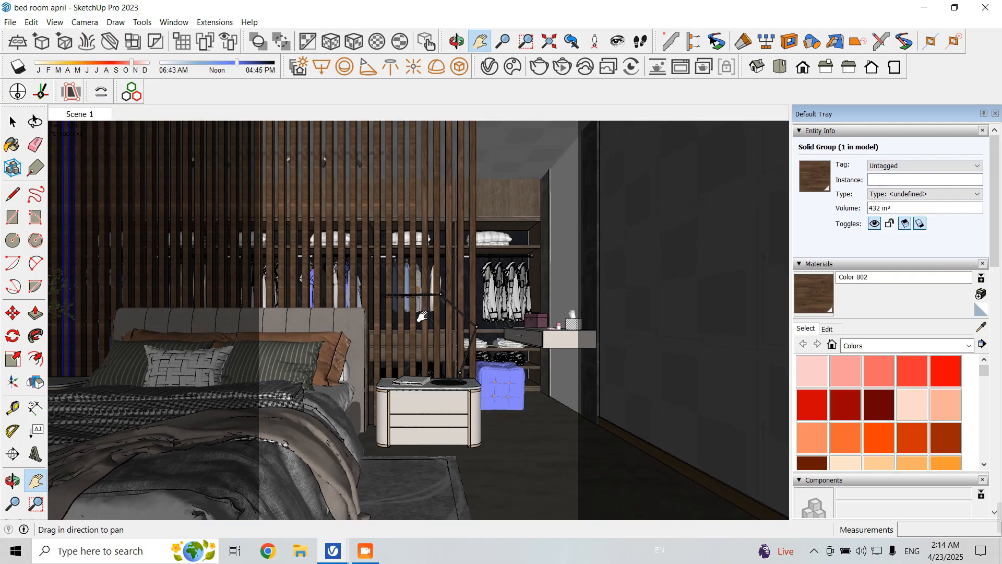
pyautogui.click(543, 67)
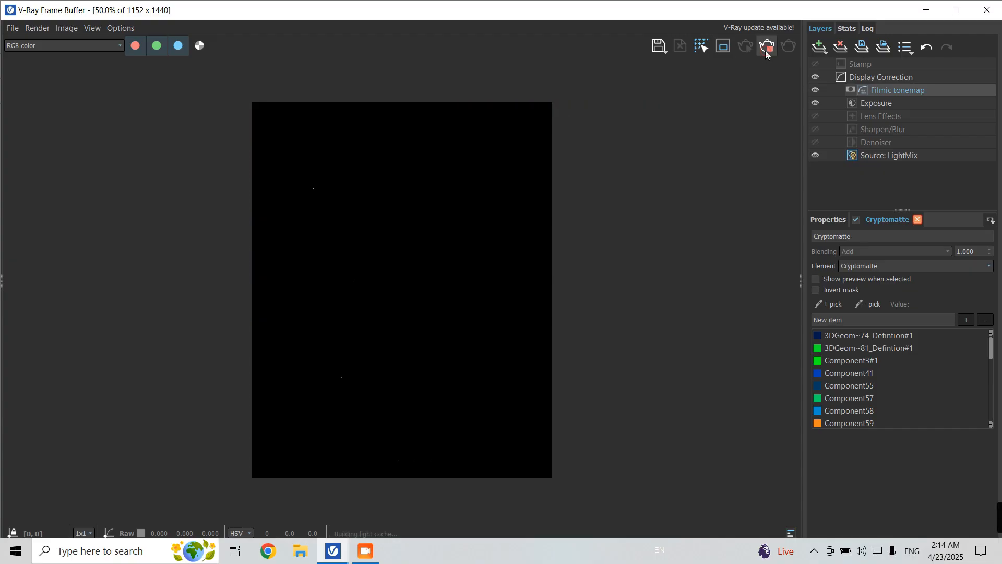
pyautogui.click(766, 50)
pyautogui.click(923, 11)
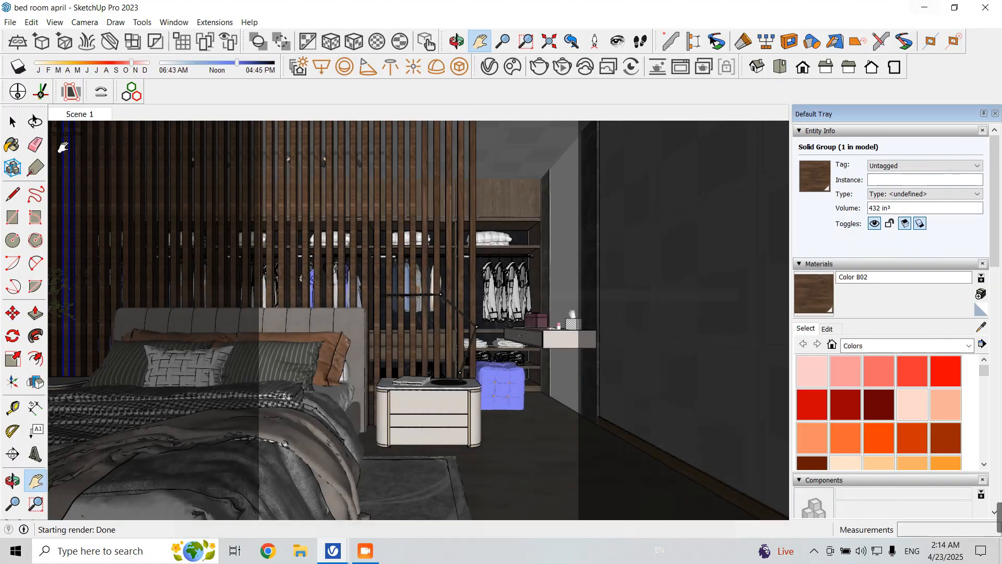
# Step: Save the portrait close-up view as a new scene after Scene 1 and start a non-interactive V-Ray render
pyautogui.rightClick(87, 115)
pyautogui.click(107, 149)
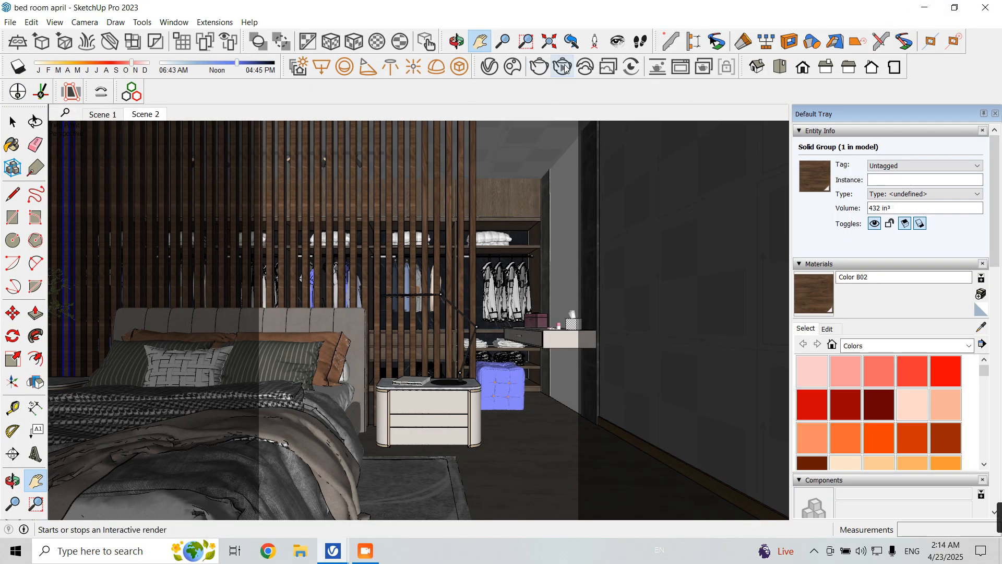
pyautogui.click(540, 72)
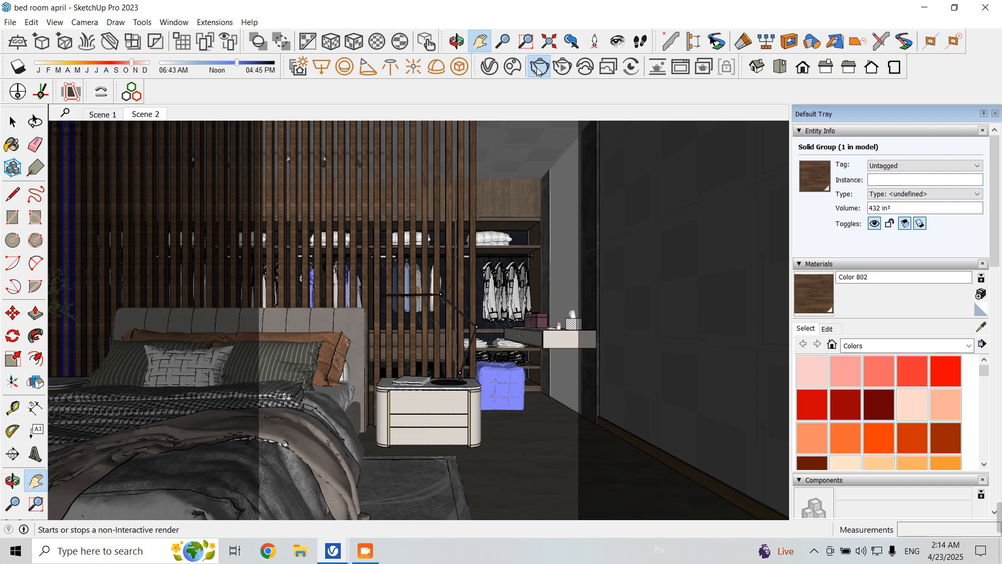